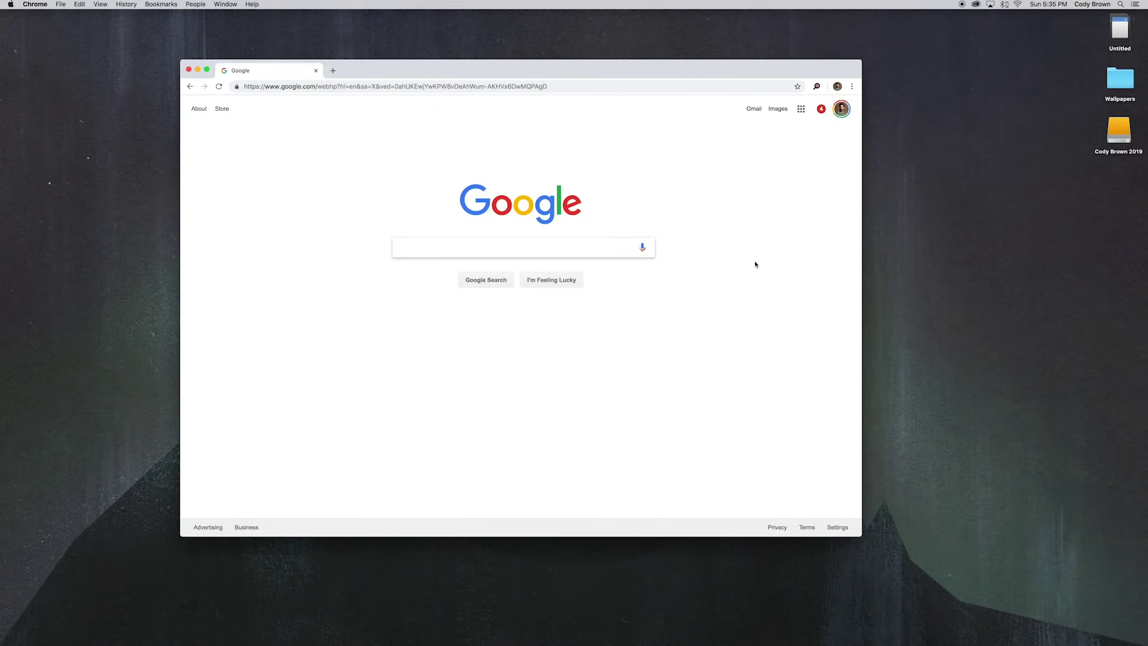
Step: Search Google for "smart camera" and show the image results
left_click(616, 252)
type("smart camera")
key("Return")
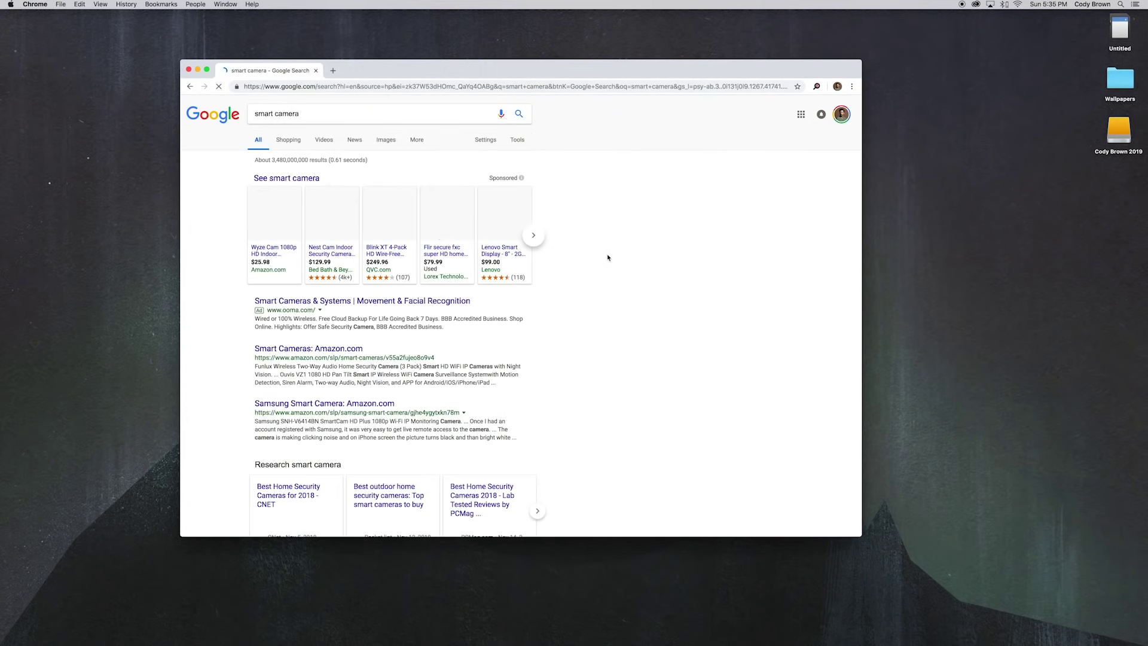
left_click(383, 140)
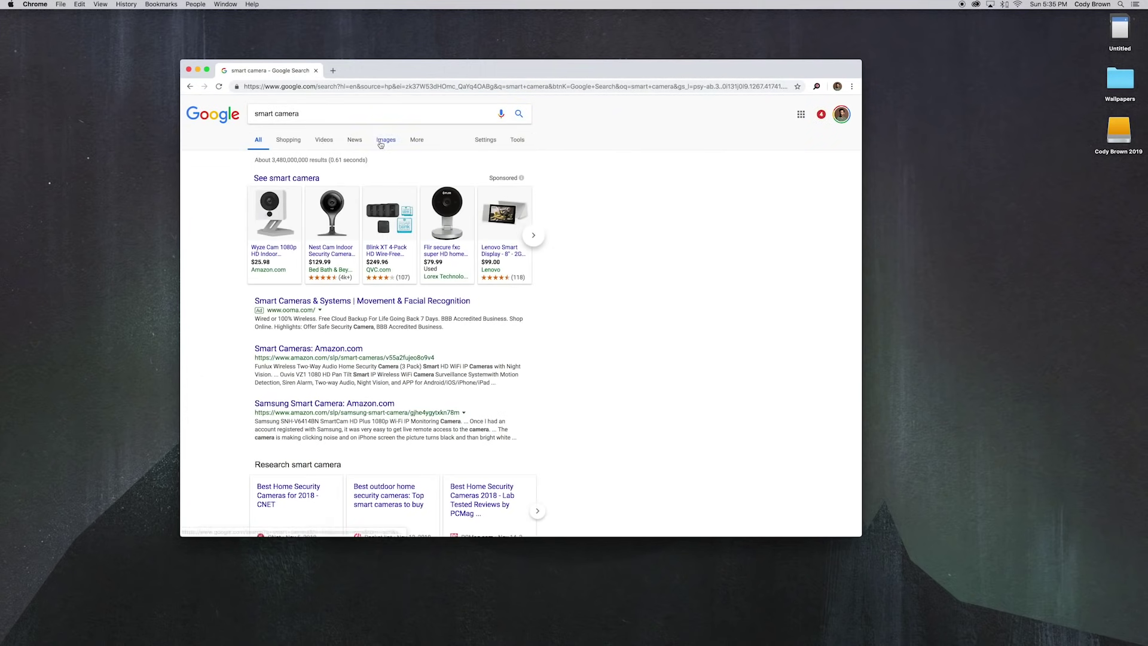
Step: Preview the Merkury Innovations and Amazon 360 Home Security Camera images among the results as design references
scroll(468, 180, "down", 1)
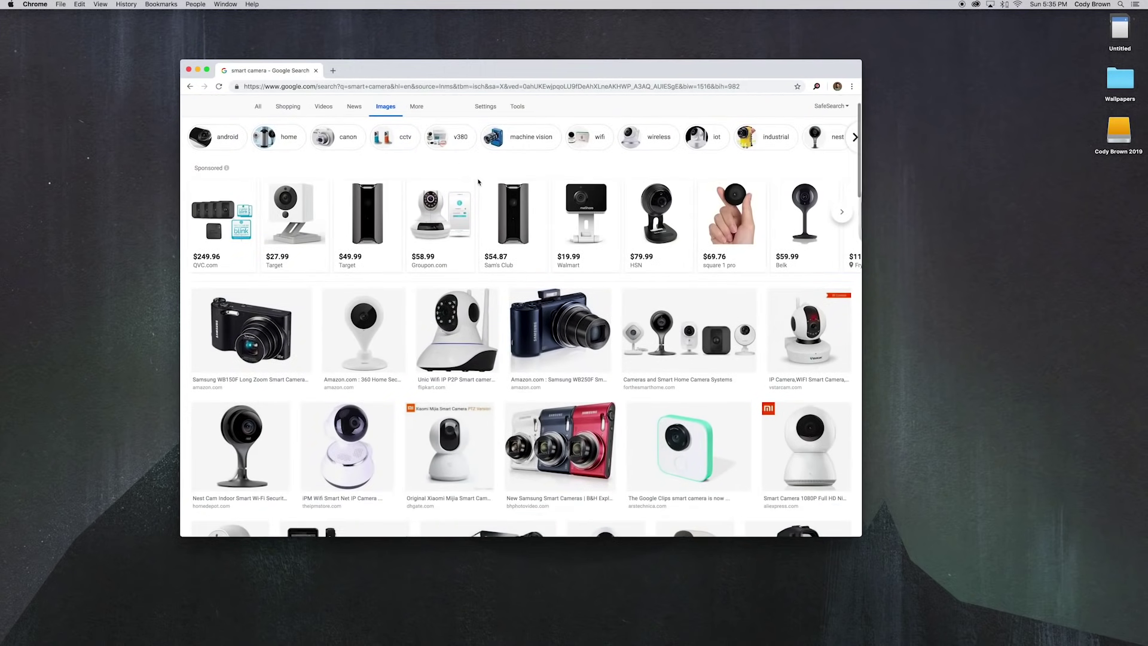
scroll(472, 181, "down", 2)
scroll(478, 181, "down", 4)
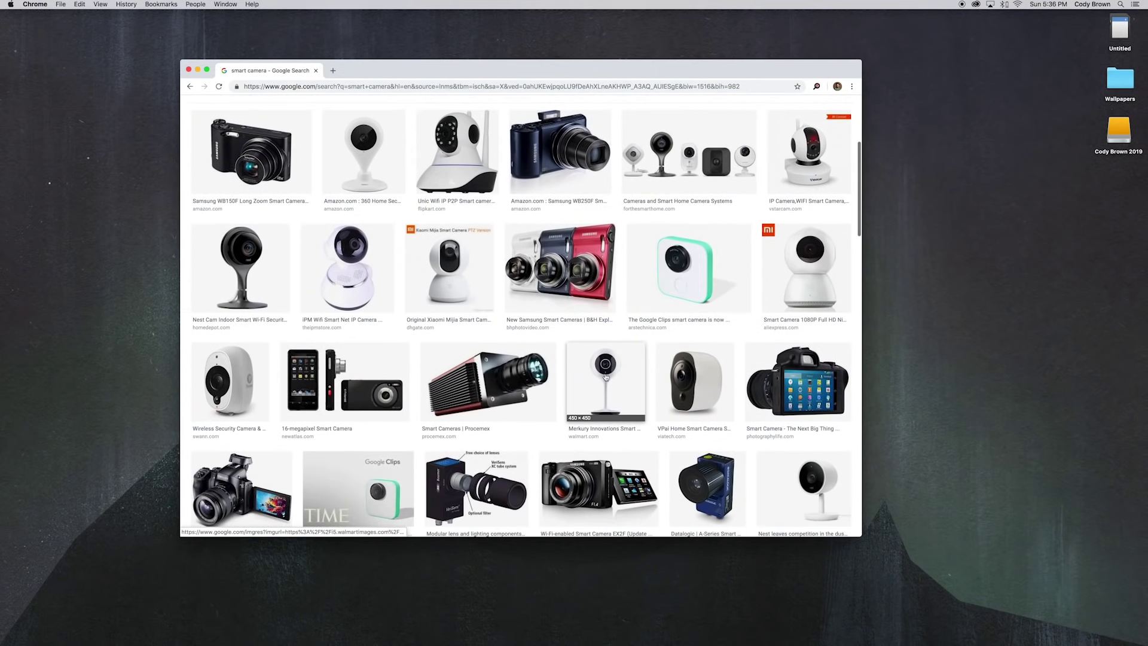
left_click(604, 377)
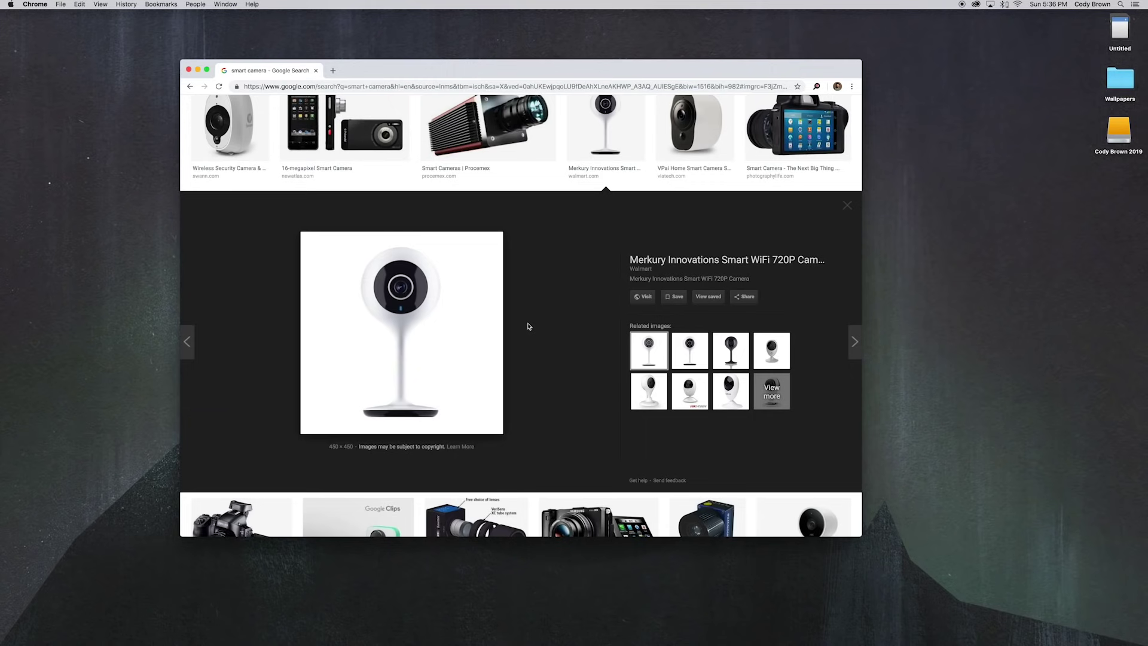
key("Escape")
scroll(478, 299, "down", 1)
left_click(358, 192)
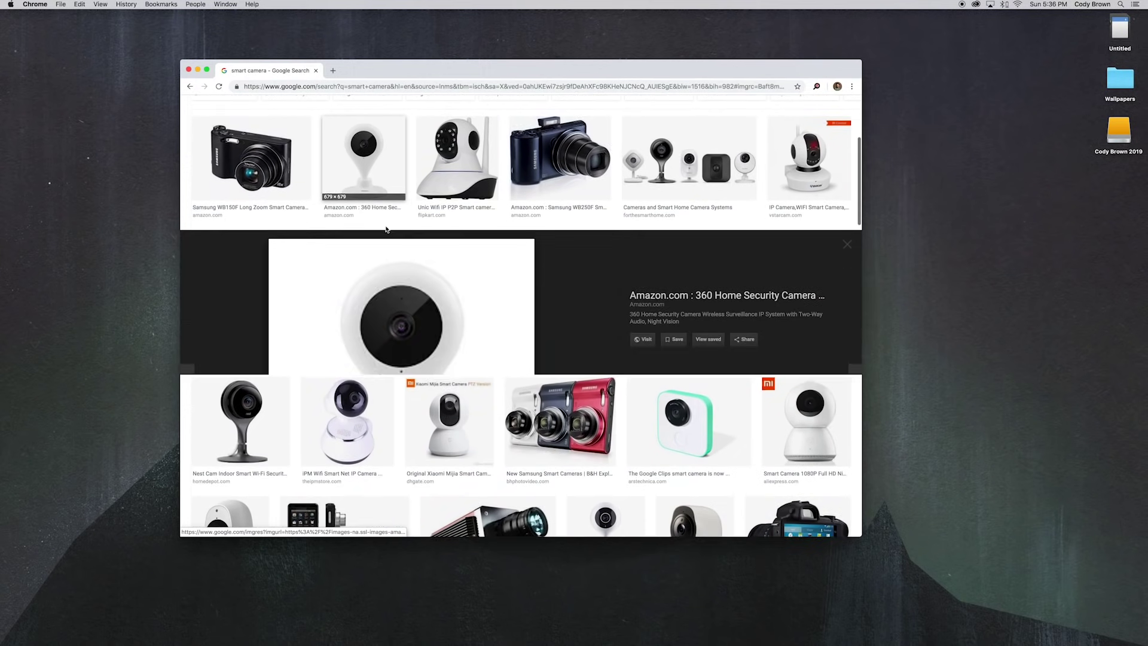
scroll(472, 296, "down", 1)
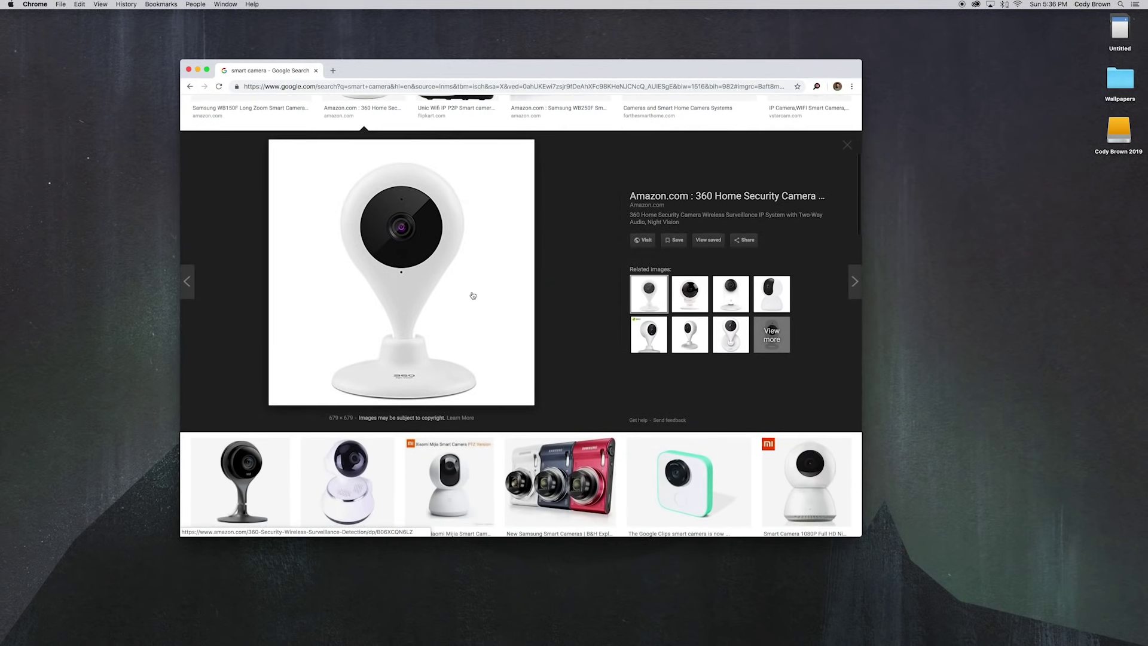
key("Escape")
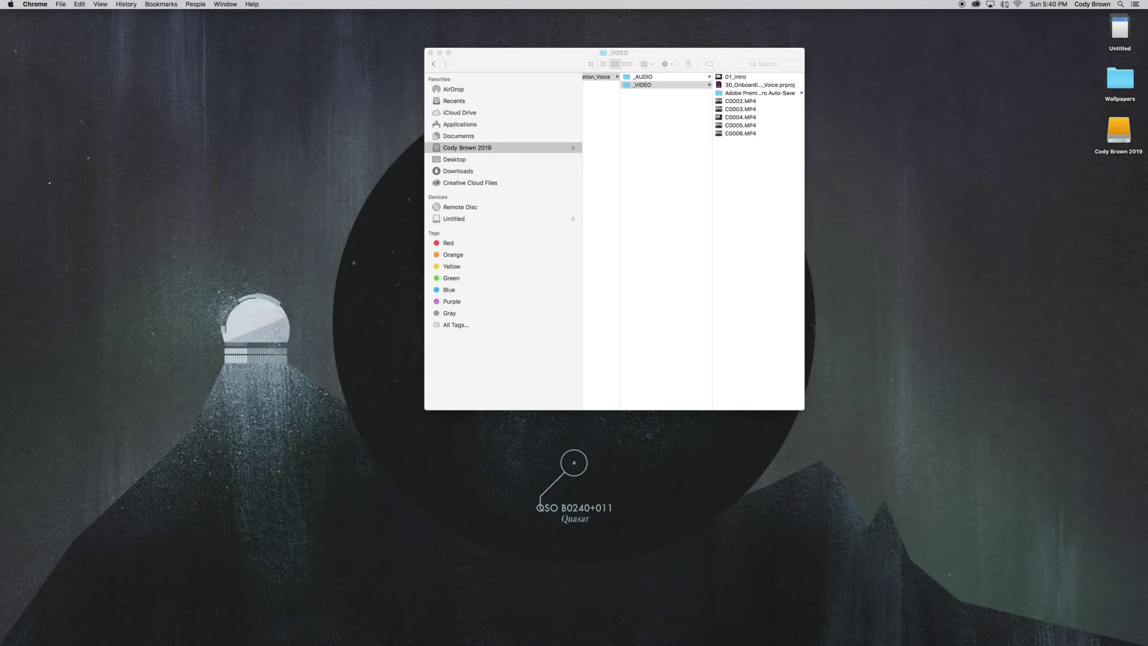
Step: Switch to Illustrator and create a new 1080 x 1920 px document
left_click(520, 623)
left_click(77, 4)
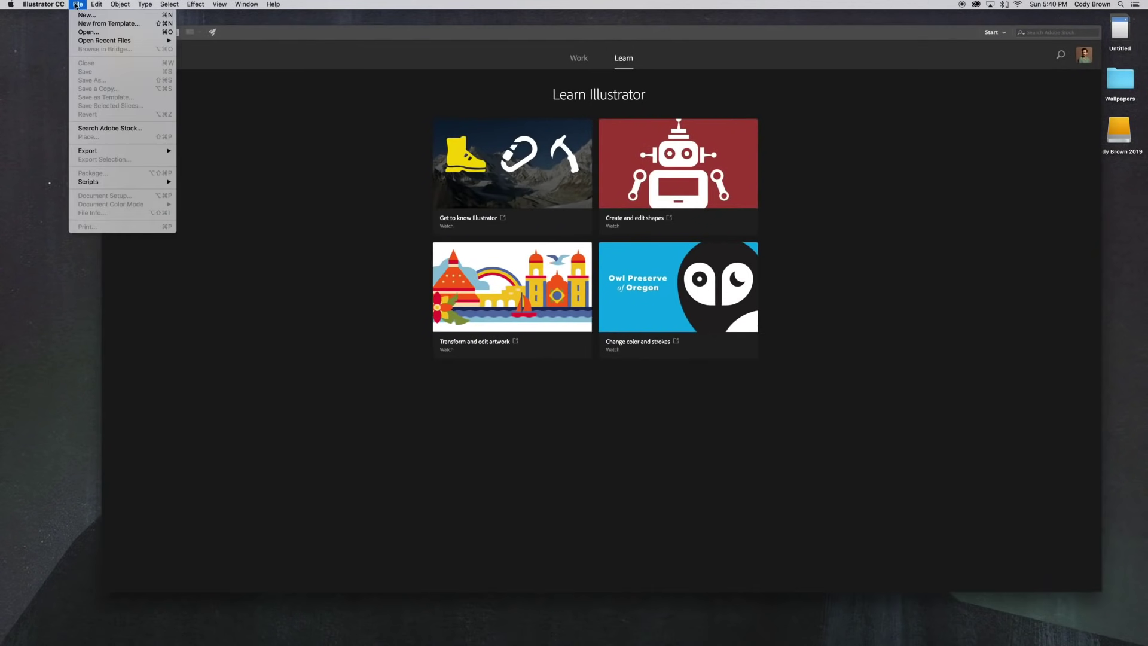
left_click(87, 14)
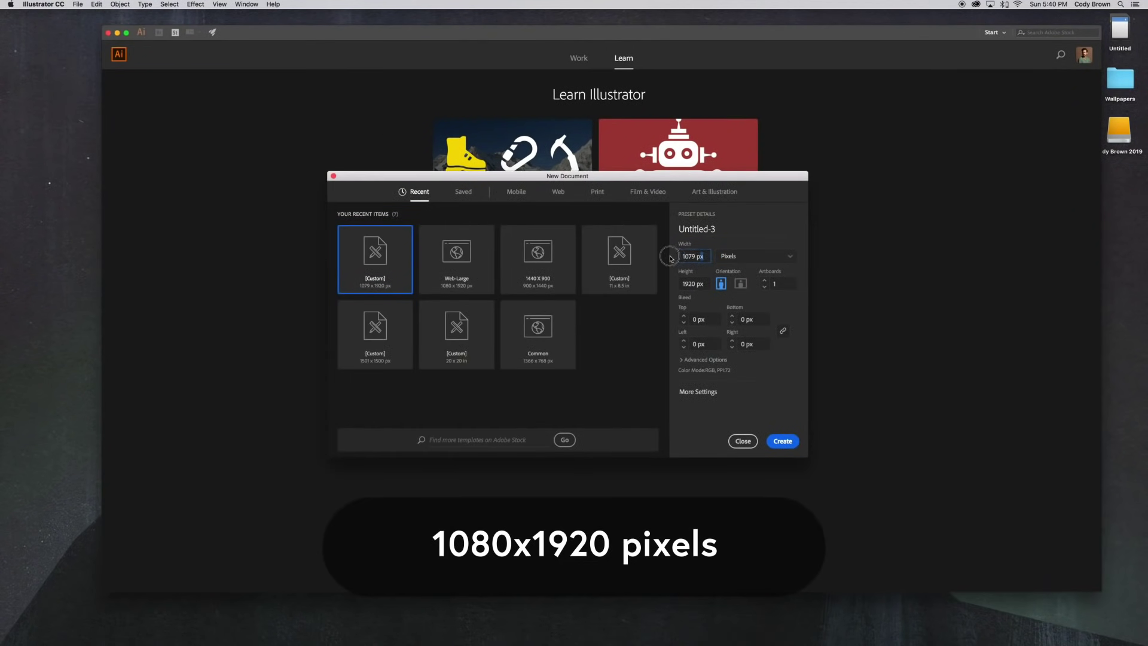
type("1080")
left_click(786, 440)
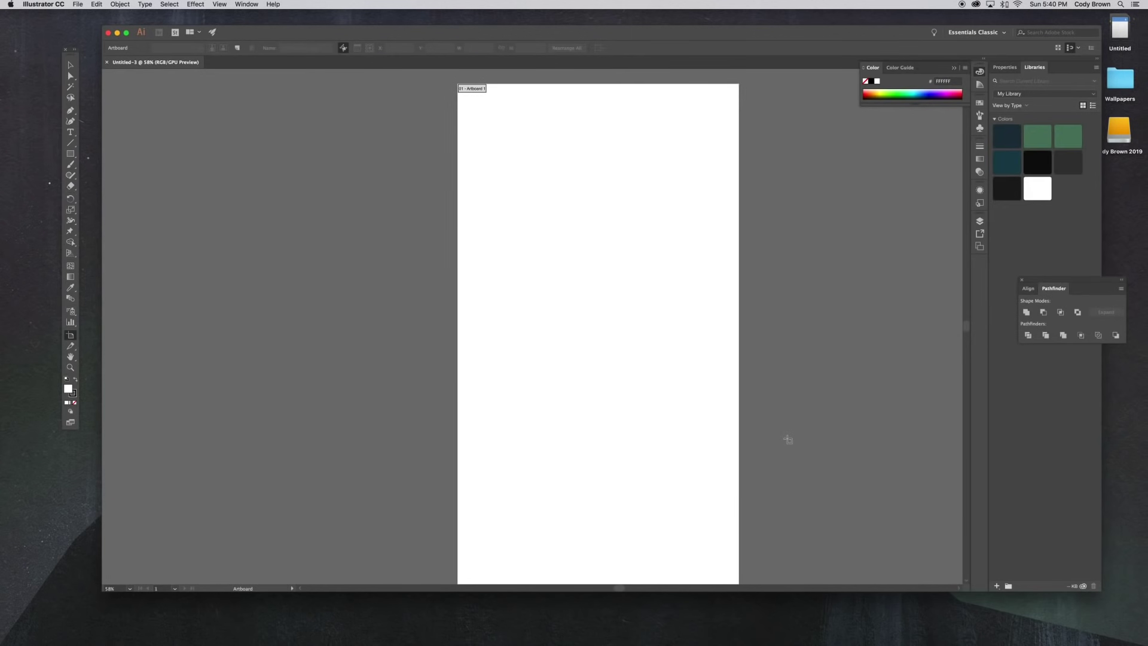
Step: Open the document setup and start editing the artboards
key("super+minus")
key("super+minus")
left_click_drag(781, 390, 664, 306)
left_click(70, 64)
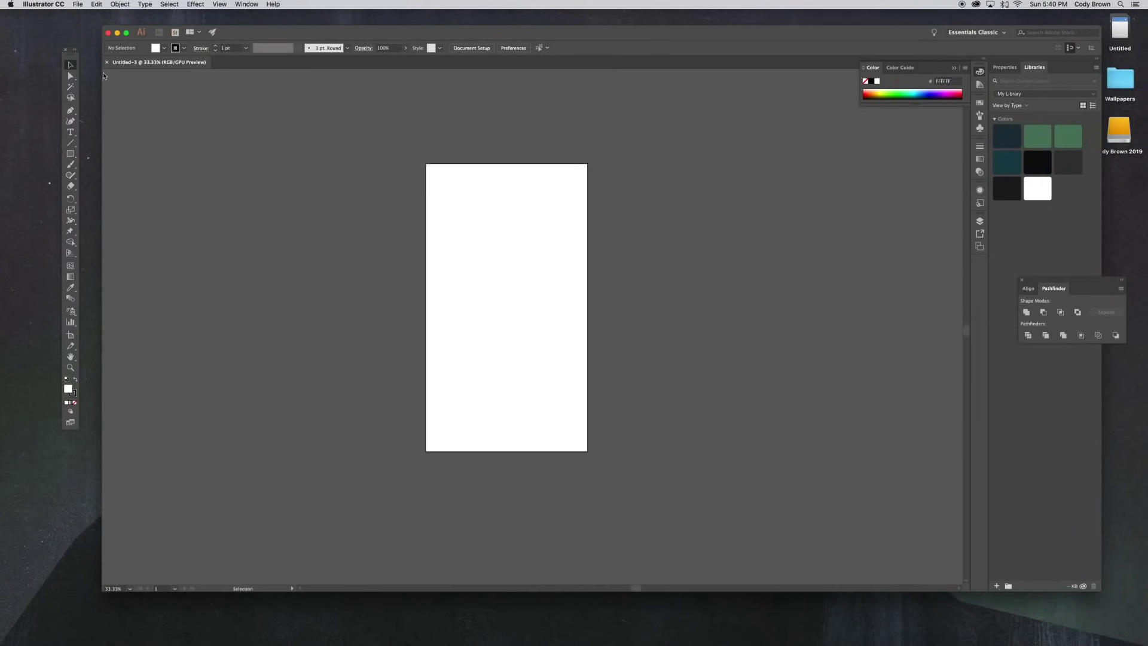
left_click_drag(474, 176, 437, 170)
left_click(477, 48)
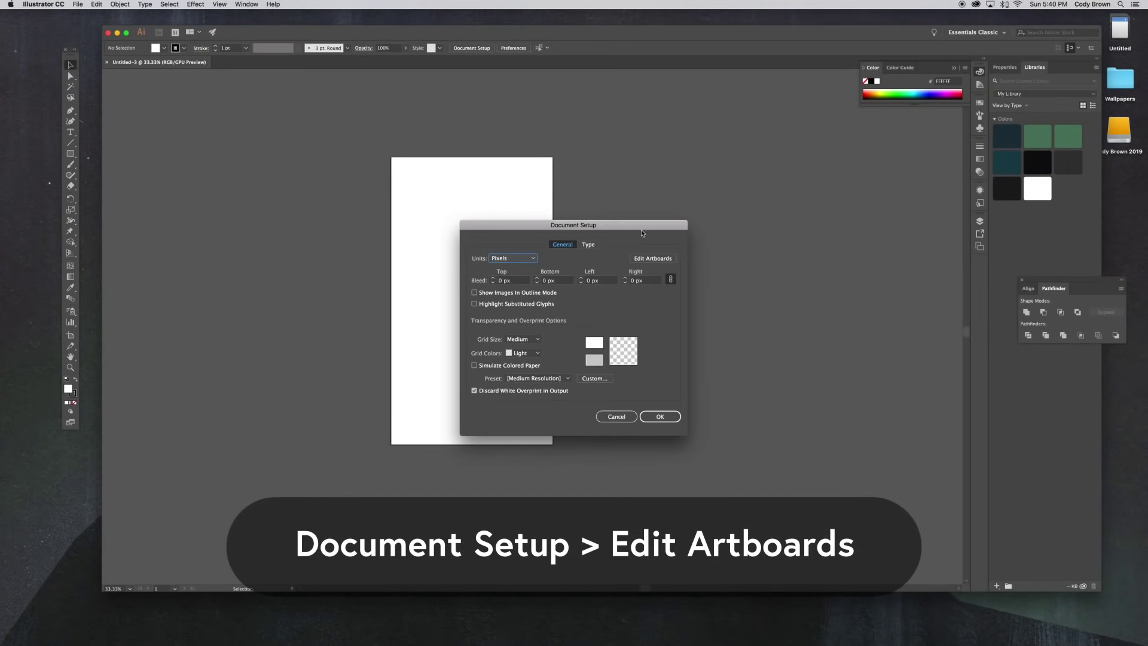
left_click(653, 259)
Step: Duplicate the artboard three times to form a row of four, and leave artboard editing
left_click_drag(500, 238, 701, 246)
scroll(657, 224, "right", 5)
left_click_drag(551, 216, 720, 227)
scroll(598, 219, "right", 5)
left_click_drag(558, 218, 742, 227)
left_click_drag(610, 210, 798, 225)
scroll(658, 195, "left", 5)
key("v")
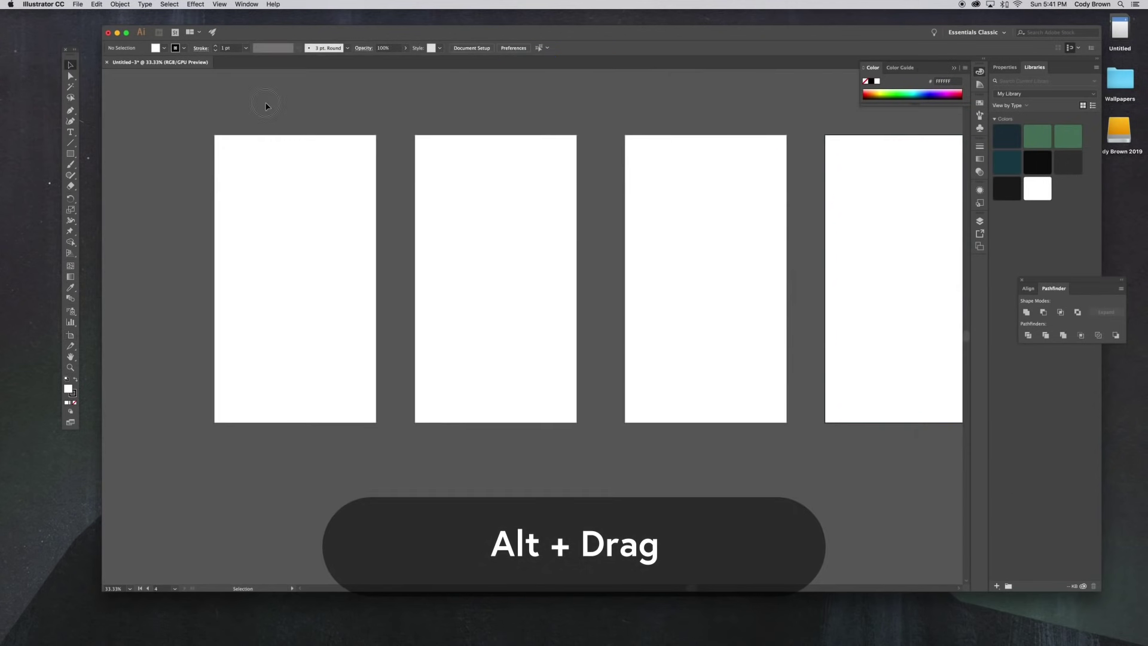
scroll(384, 139, "right", 3)
scroll(384, 139, "up", 1)
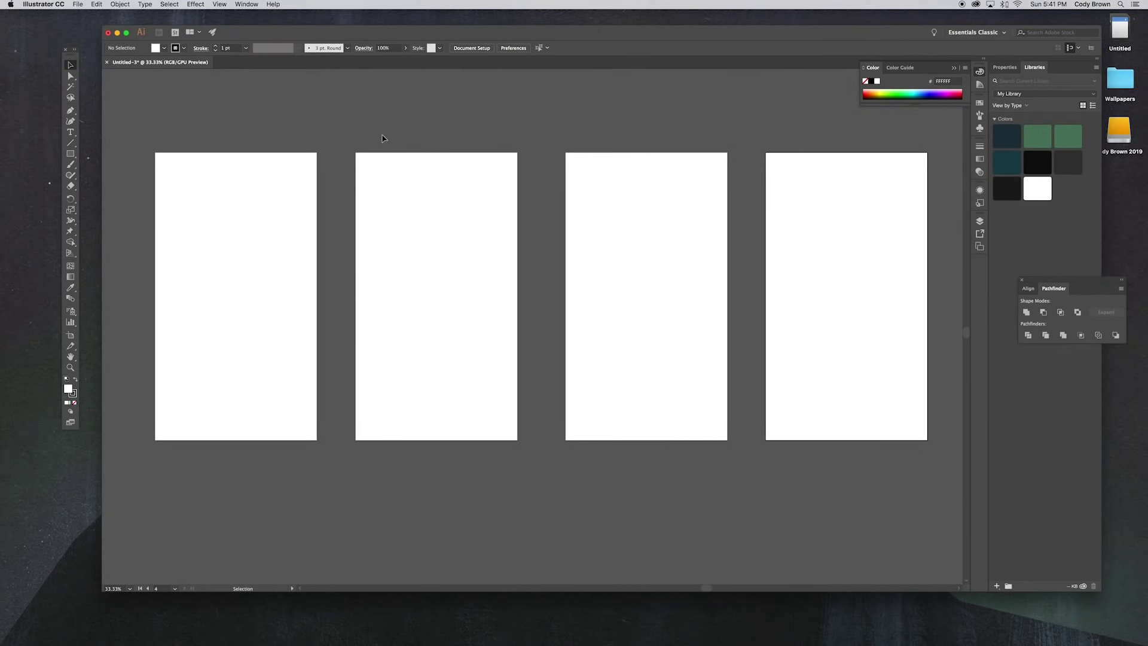
Step: Set up the Paintbrush tool with no fill and a gray stroke
left_click(71, 164)
left_click(165, 48)
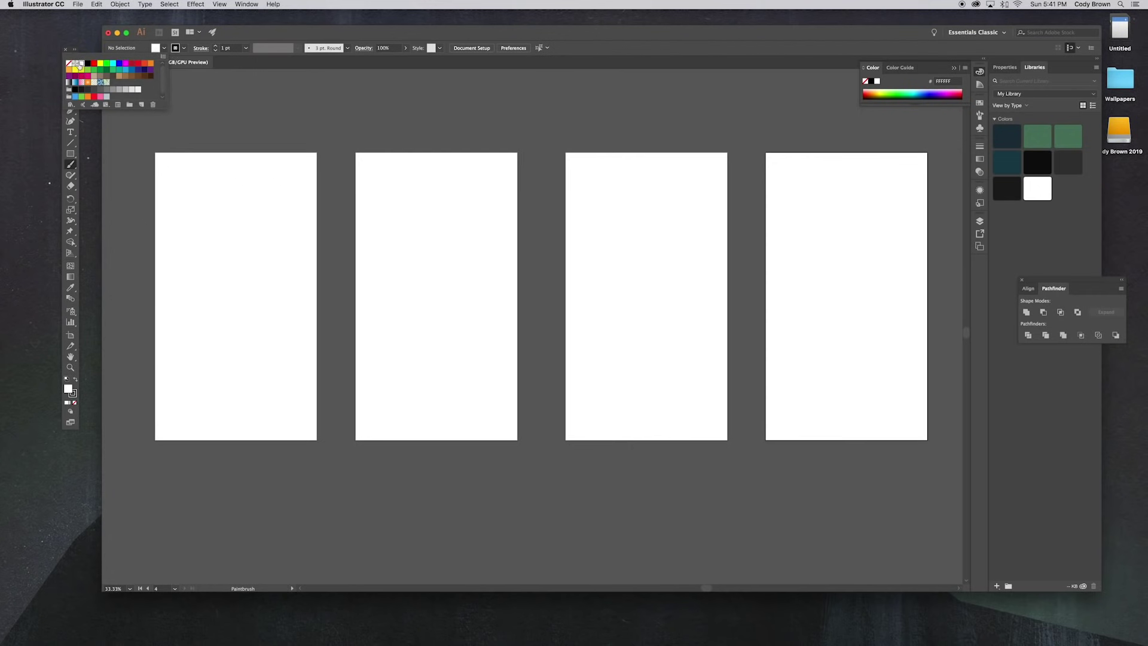
left_click(68, 64)
left_click(184, 48)
left_click(183, 48)
left_click(121, 90)
left_click(281, 105)
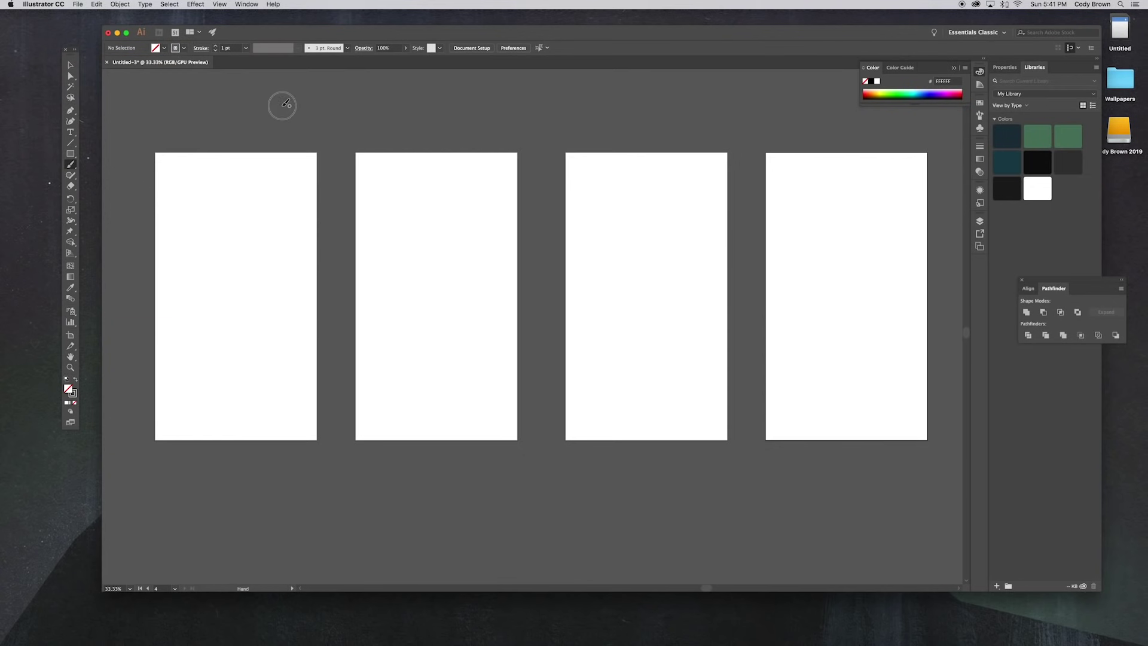
Step: Sketch a rectangular image placeholder crossed by two diagonals near the top of the first artboard
left_click_drag(282, 102, 567, 137)
key("super+equal")
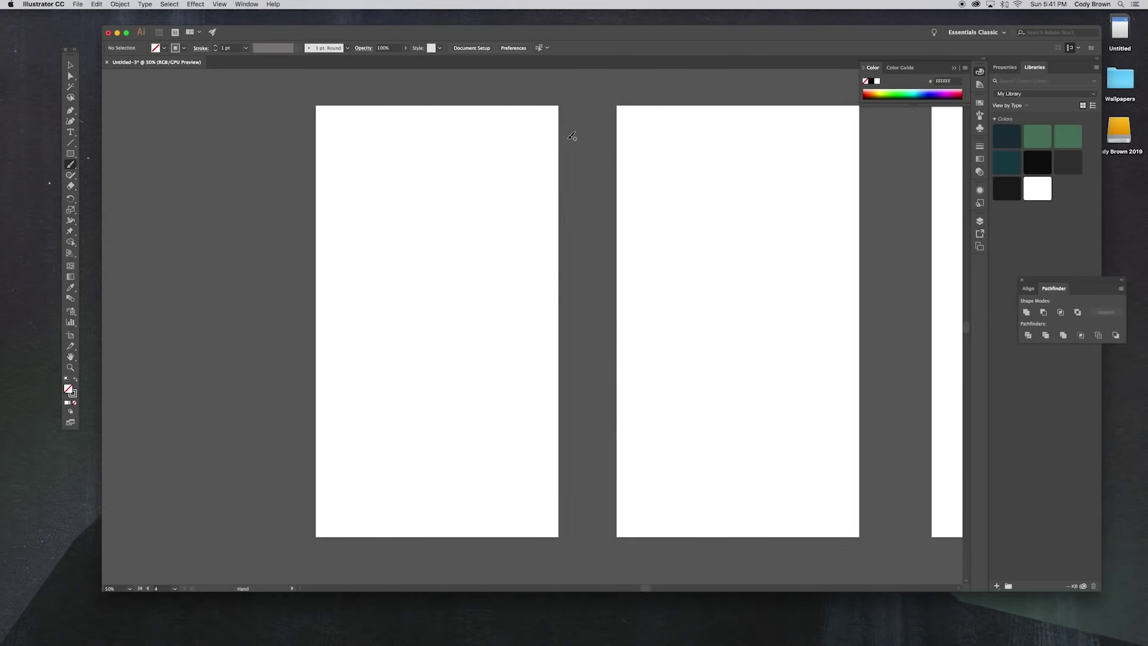
mouse_move(372, 169)
left_mouse_down()
mouse_move(438, 212)
mouse_move(504, 203)
mouse_move(509, 157)
mouse_move(367, 156)
mouse_move(371, 169)
left_mouse_up()
left_click_drag(507, 158, 375, 206)
left_click_drag(383, 159, 506, 213)
Step: Sketch a headline line, two body text lines and a wide rounded button in the lower half of the first artboard
scroll(518, 213, "down", 3)
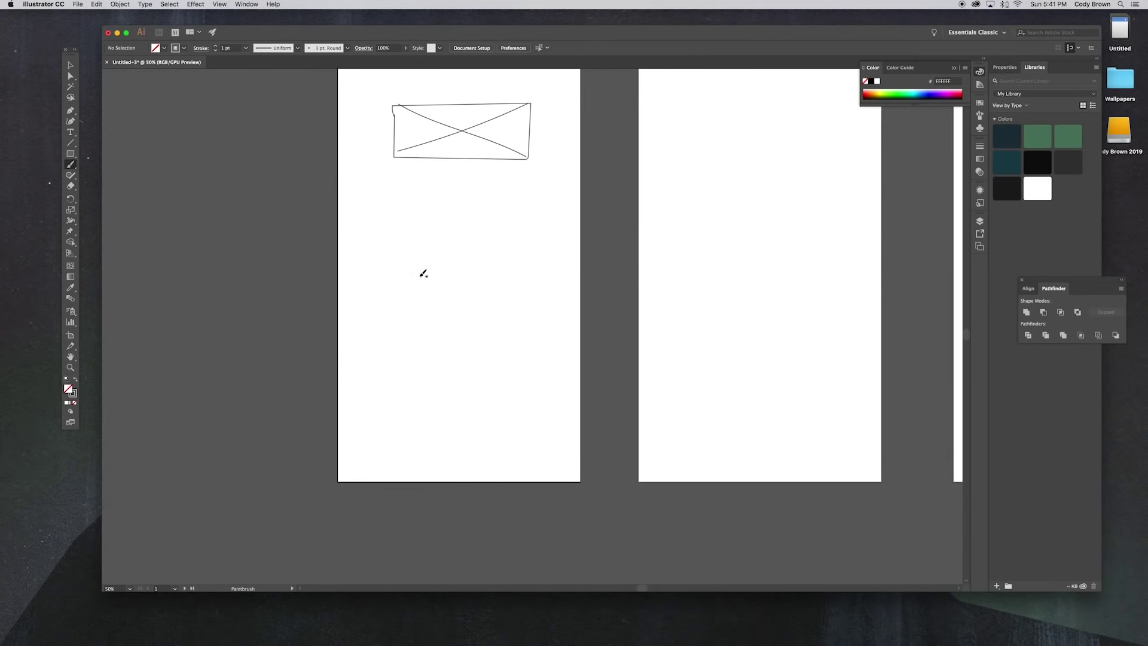
left_click_drag(400, 295, 523, 291)
mouse_move(400, 321)
left_mouse_down()
mouse_move(511, 321)
mouse_move(514, 332)
mouse_move(514, 320)
left_mouse_up()
key("space")
mouse_move(386, 365)
left_mouse_down()
mouse_move(533, 365)
mouse_move(545, 369)
mouse_move(544, 395)
mouse_move(416, 399)
mouse_move(365, 380)
mouse_move(401, 365)
left_mouse_up()
key("space")
mouse_move(480, 337)
left_mouse_down()
mouse_move(457, 336)
mouse_move(394, 371)
left_mouse_up()
Step: Handwrite the label "SPLASH" above the image placeholder on the first artboard with the Paintbrush
key("super+minus")
key("space")
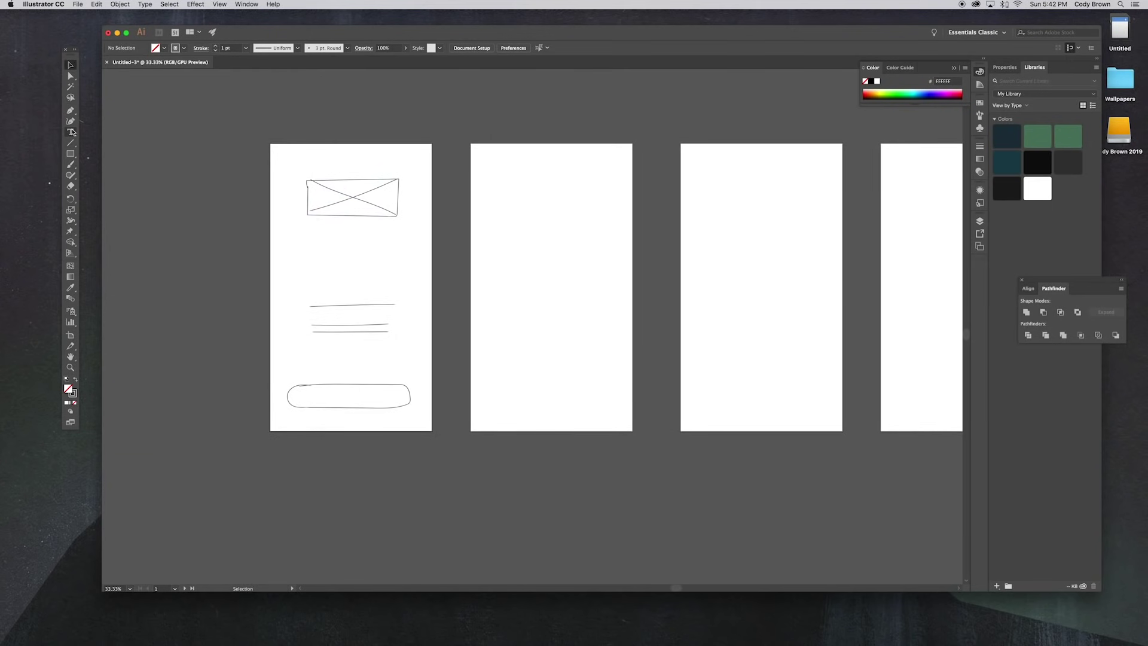
left_click(70, 164)
mouse_move(344, 154)
left_mouse_down()
mouse_move(326, 162)
mouse_move(357, 154)
mouse_move(366, 166)
left_mouse_up()
Step: Sketch an underlined "1" at the top of the second artboard and a rounded camera with lens and stand below it
scroll(342, 169, "right", 3)
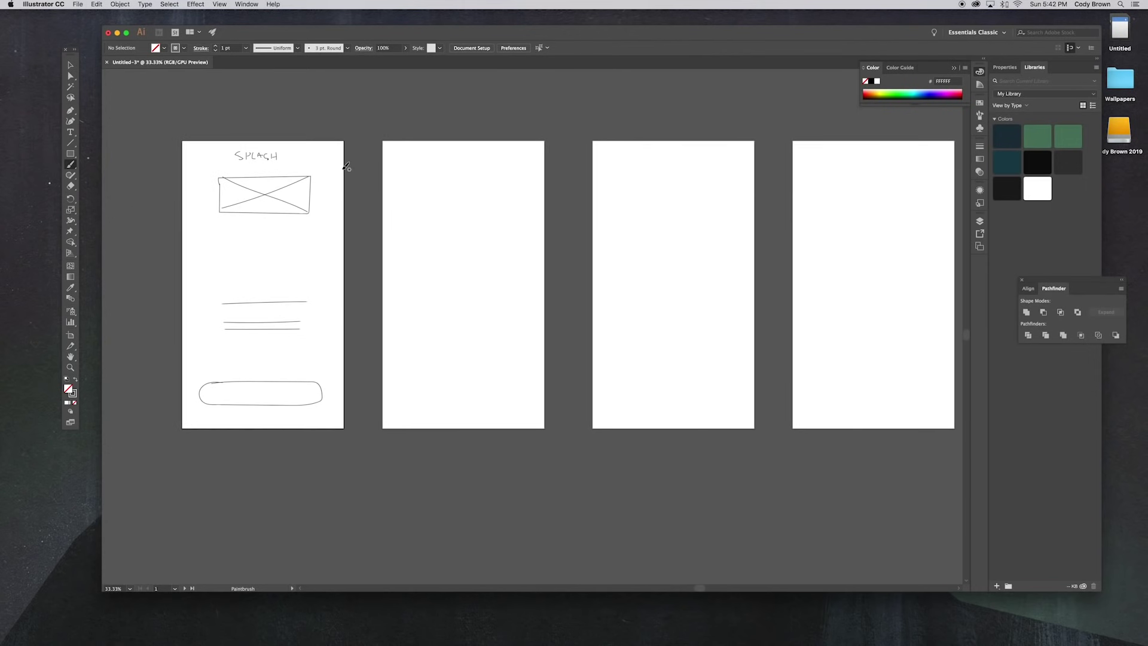
scroll(393, 180, "down", 2)
scroll(392, 179, "right", 2)
mouse_move(445, 136)
left_mouse_down()
mouse_move(397, 173)
mouse_move(399, 206)
mouse_move(446, 212)
mouse_move(471, 183)
mouse_move(461, 147)
mouse_move(397, 157)
left_mouse_up()
scroll(458, 138, "down", 2)
mouse_move(432, 210)
left_mouse_down()
mouse_move(431, 228)
mouse_move(445, 231)
left_mouse_up()
mouse_move(437, 163)
left_mouse_down()
mouse_move(423, 175)
mouse_move(446, 177)
mouse_move(433, 165)
mouse_move(432, 194)
mouse_move(474, 210)
left_mouse_up()
key("space")
key("space")
mouse_move(473, 144)
left_mouse_down()
mouse_move(487, 160)
mouse_move(538, 167)
left_mouse_up()
key("space")
key("space")
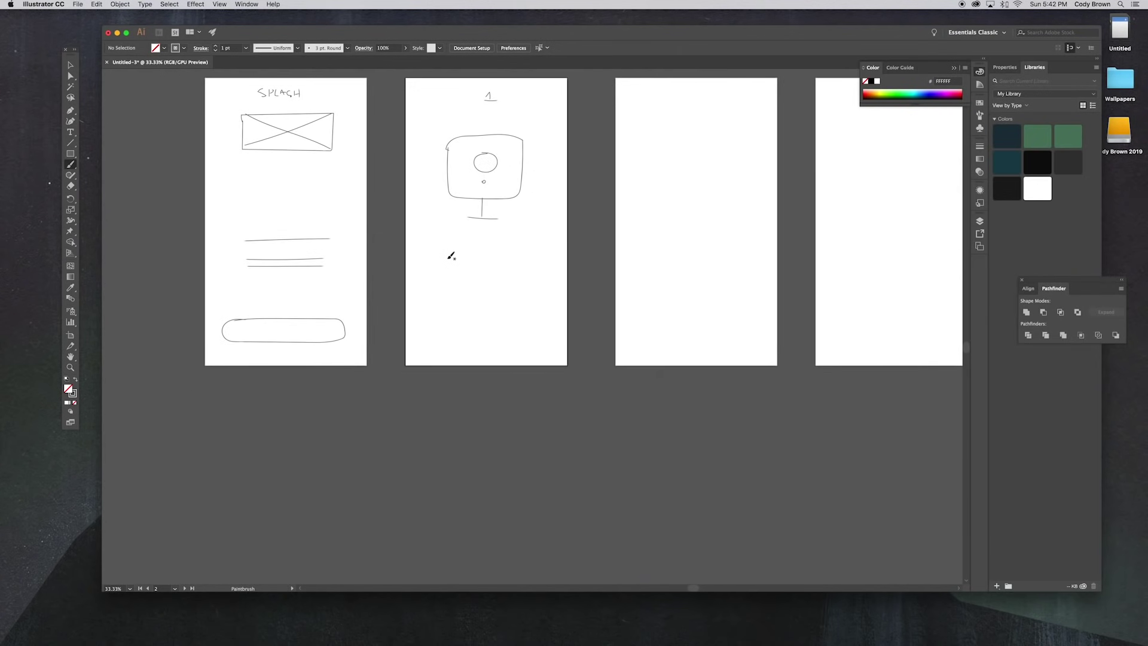
Step: Sketch two text lines and a rounded button labelled "NEXT" below the camera on the second artboard
left_click_drag(442, 253, 521, 250)
left_click_drag(431, 274, 535, 276)
scroll(499, 338, "right", 2)
mouse_move(402, 315)
left_mouse_down()
mouse_move(515, 314)
mouse_move(521, 334)
mouse_move(442, 340)
mouse_move(394, 324)
mouse_move(456, 333)
mouse_move(493, 308)
mouse_move(507, 344)
left_mouse_up()
key("space")
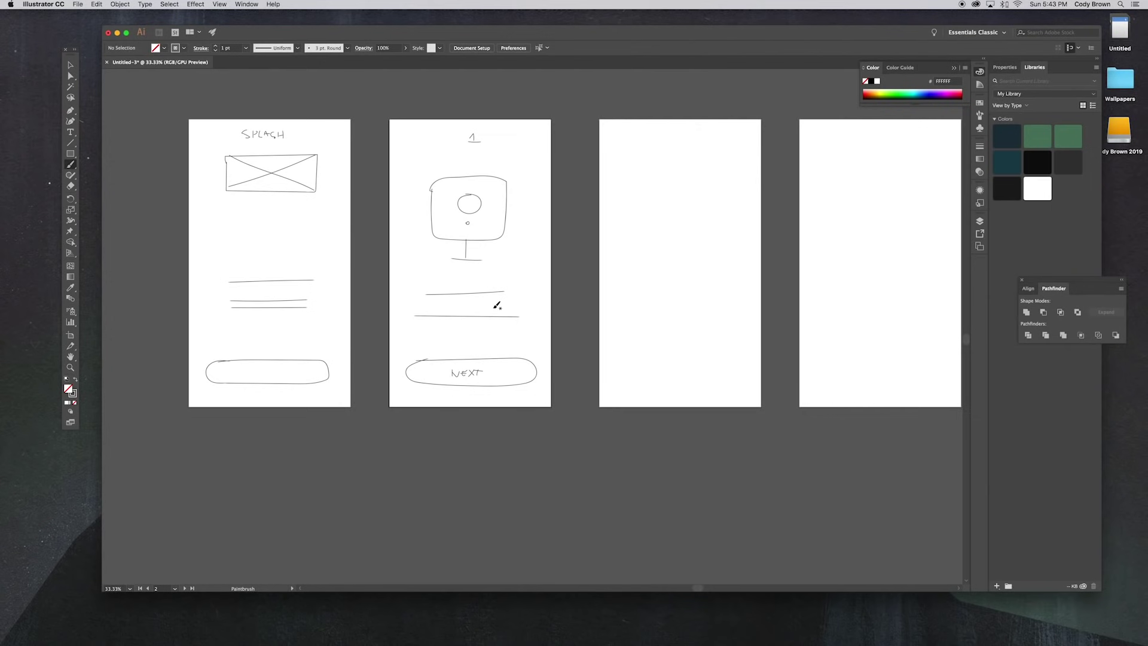
Step: Sketch a thin progress bar with its first segment marked above the NEXT button, undoing the stray strokes
scroll(496, 305, "down", 1)
mouse_move(461, 319)
left_mouse_down()
mouse_move(483, 332)
mouse_move(440, 334)
mouse_move(509, 333)
mouse_move(432, 338)
mouse_move(464, 344)
left_mouse_up()
key("super+z")
key("super+z")
key("super+z")
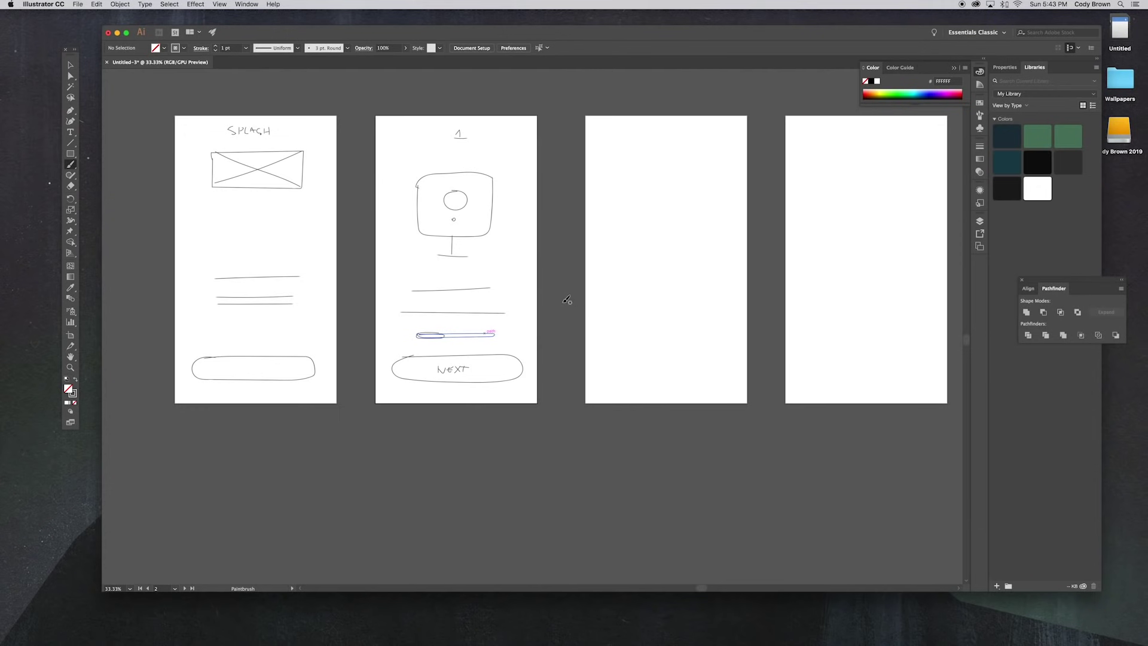
Step: Sketch a back arrow and the label "SKIP" on either side of the "1" on the second artboard
left_click_drag(393, 127, 392, 139)
left_click_drag(504, 128, 515, 131)
scroll(411, 286, "right", 2)
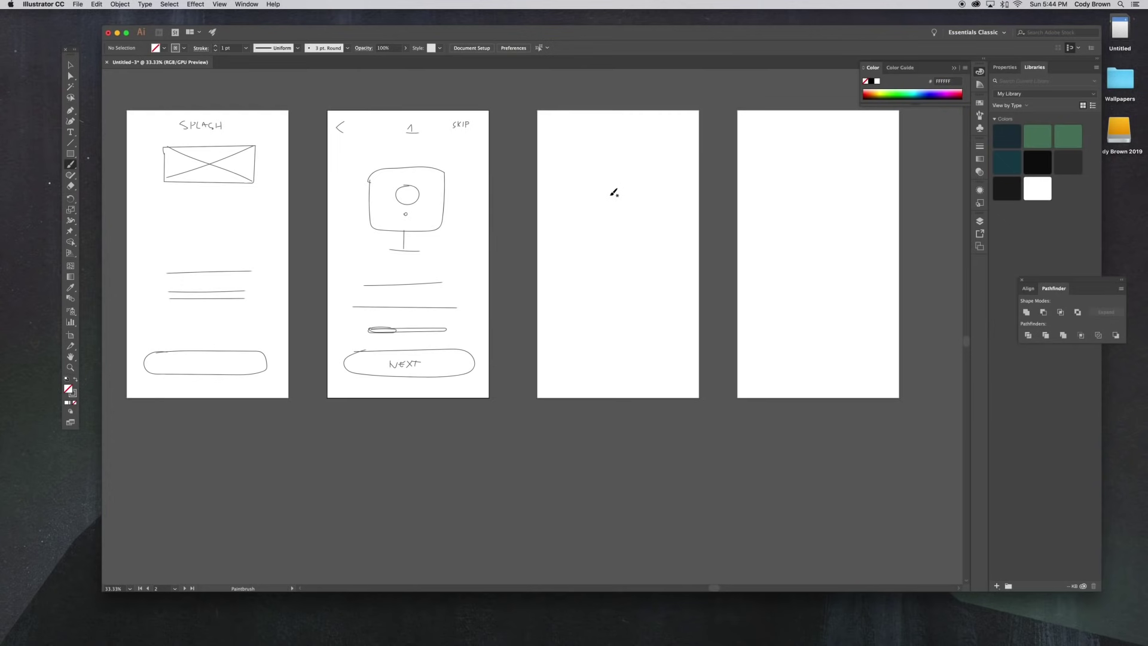
Step: Select the whole camera sketch on the second artboard and scale it down proportionally around its centre
scroll(629, 193, "up", 1)
key("v")
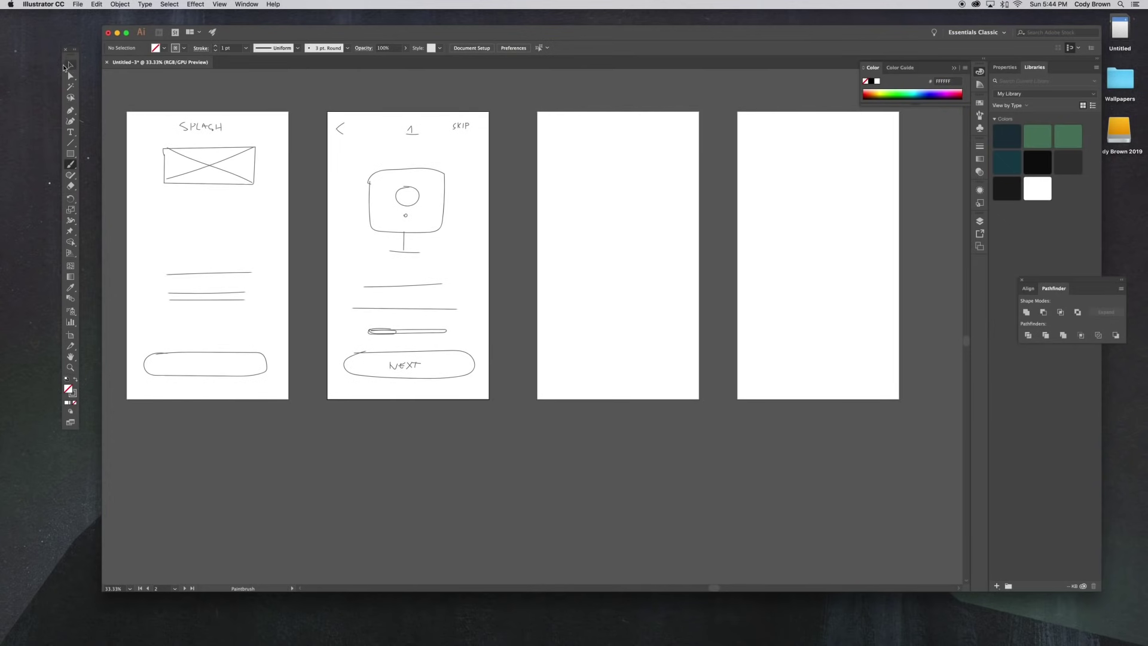
left_click_drag(451, 256, 426, 215)
left_click_drag(444, 169, 426, 215)
left_click(464, 215)
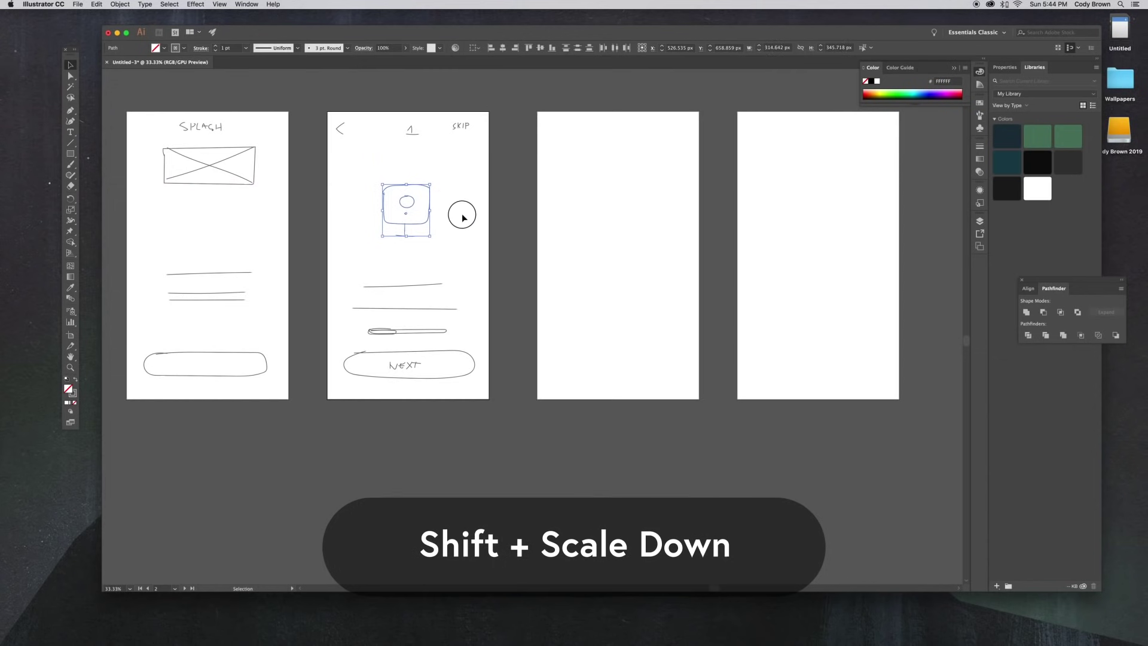
Step: Sketch a curved shape in the upper-right corner and a large circle around the camera on the second artboard
left_click(70, 165)
mouse_move(382, 111)
left_mouse_down()
mouse_move(383, 144)
mouse_move(411, 183)
mouse_move(456, 208)
mouse_move(490, 210)
left_mouse_up()
mouse_move(392, 166)
left_mouse_down()
mouse_move(349, 193)
mouse_move(335, 234)
mouse_move(425, 286)
mouse_move(491, 257)
left_mouse_up()
scroll(456, 246, "right", 2)
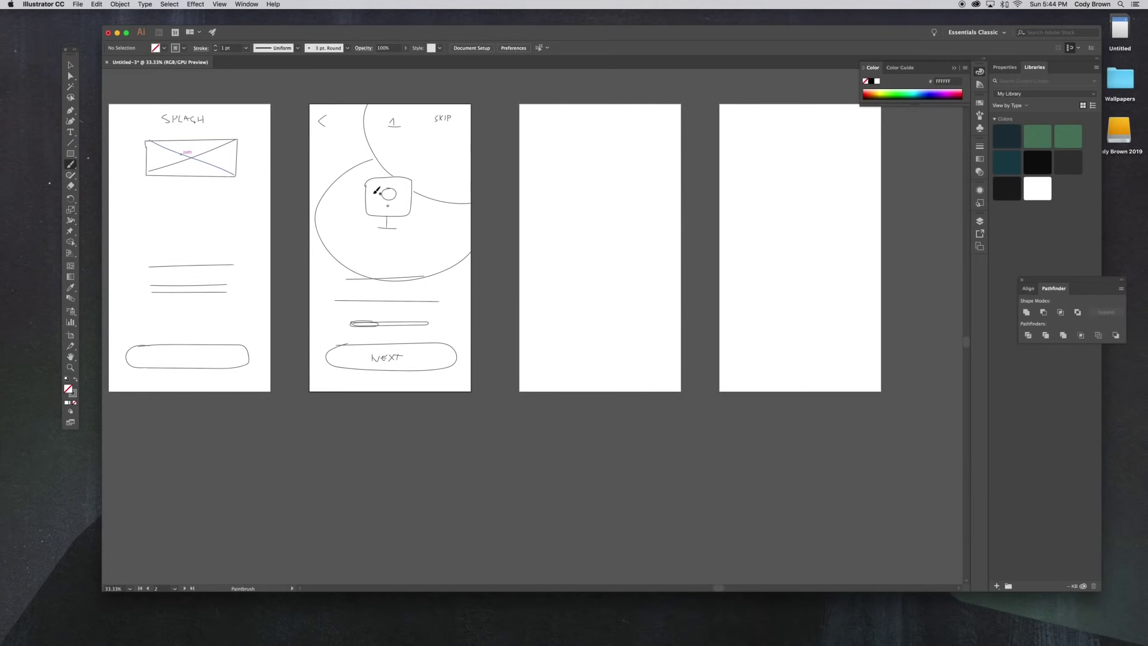
scroll(398, 186, "left", 2)
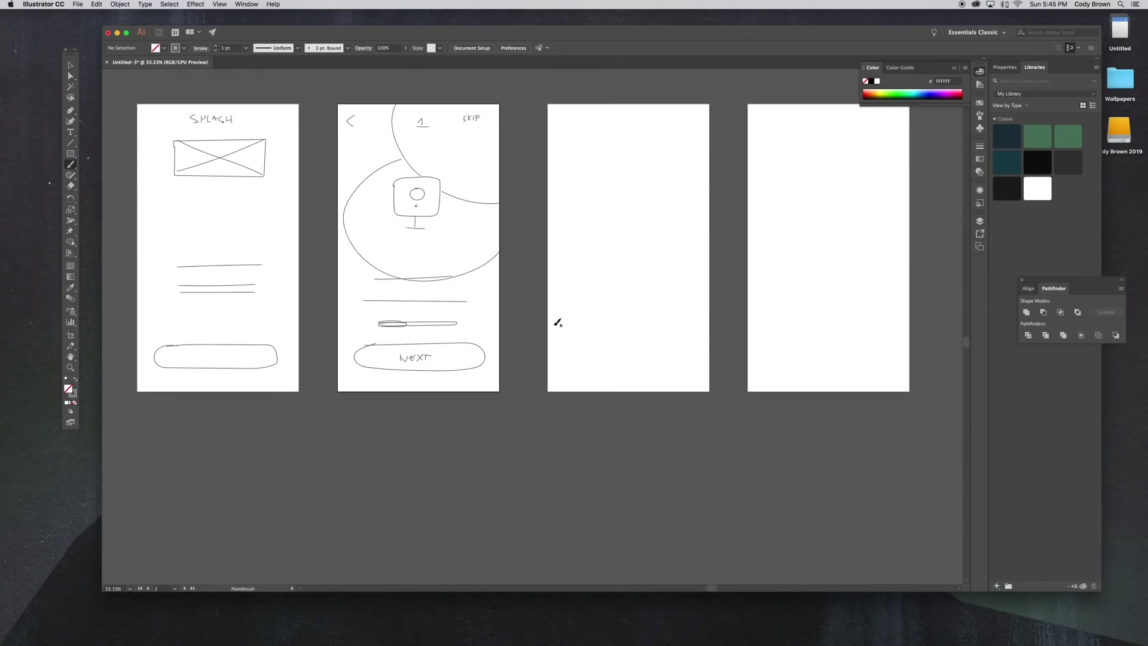
Step: Copy the progress bar to the third artboard with its marked segment moved to the middle
left_click(71, 65)
left_click(392, 323)
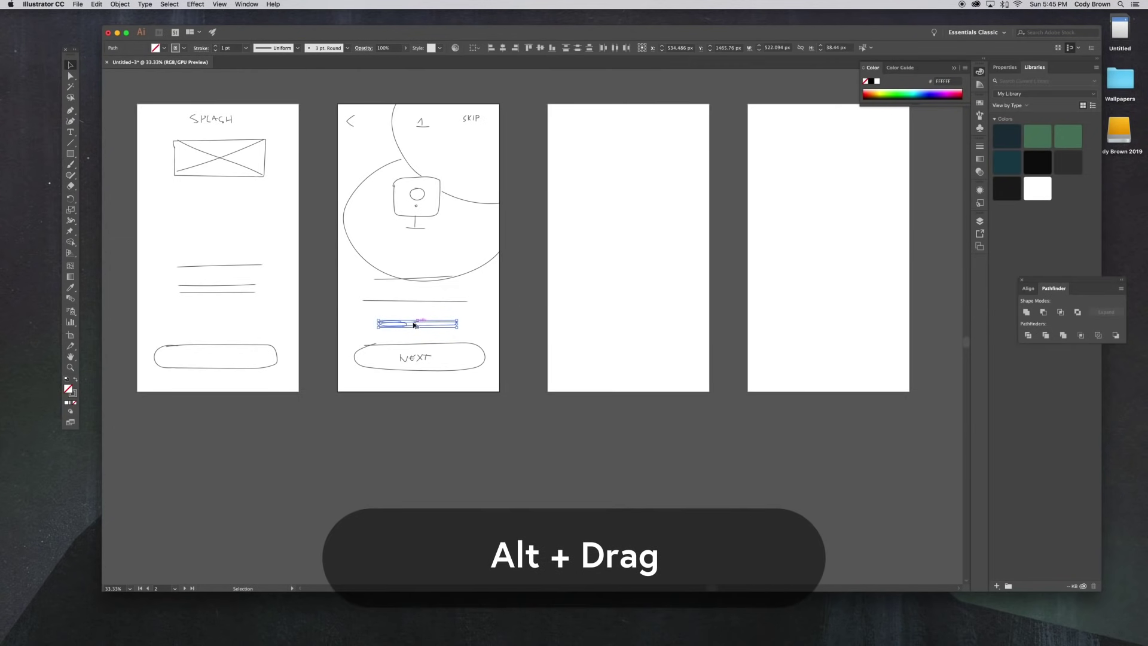
left_click_drag(402, 326, 629, 346)
Step: Copy the two text lines from the second artboard to above the progress bar on the third artboard
left_click(355, 306)
left_click(502, 286)
left_click(586, 245)
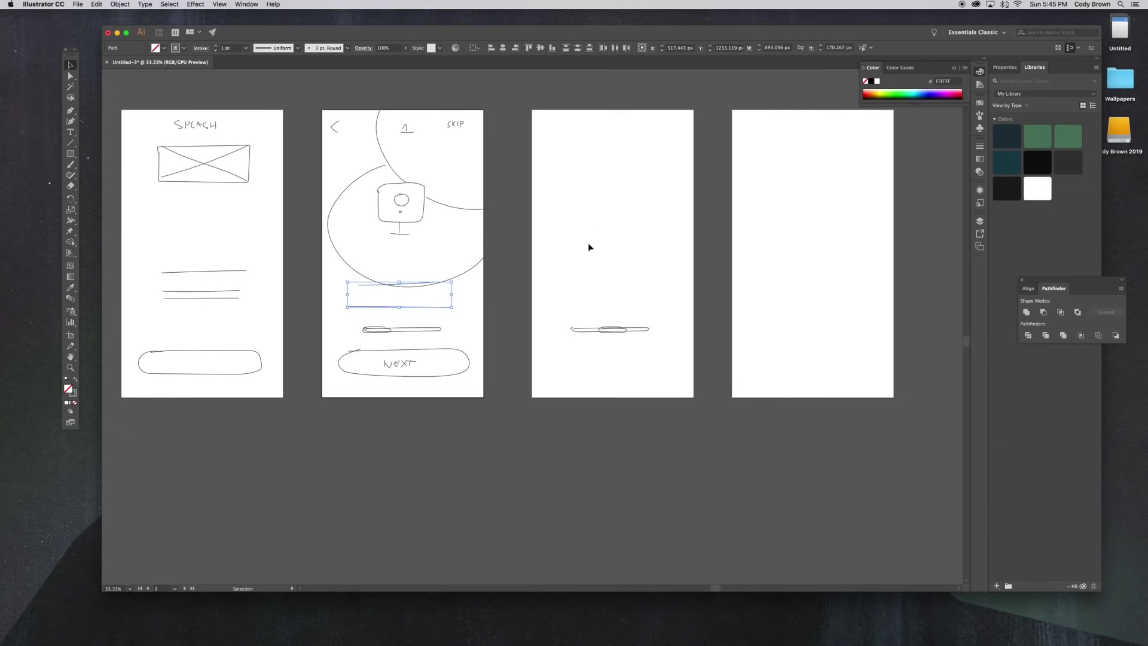
mouse_move(585, 312)
left_mouse_down()
mouse_move(554, 320)
mouse_move(631, 280)
left_mouse_up()
left_click(628, 257)
Step: Sketch a rounded button labelled "NEXT" below the progress bar on the third artboard
scroll(627, 257, "right", 3)
left_click(71, 164)
mouse_move(506, 345)
left_mouse_down()
mouse_move(607, 342)
mouse_move(594, 365)
mouse_move(516, 348)
mouse_move(538, 360)
mouse_move(578, 353)
mouse_move(574, 360)
left_mouse_up()
Step: Handwrite the header of the third artboard with a "2", a back arrow and the label "SKIP"
left_click_drag(560, 119, 569, 130)
left_click_drag(504, 116, 506, 130)
left_click_drag(622, 114, 616, 124)
mouse_move(624, 114)
left_mouse_down()
mouse_move(629, 126)
mouse_move(641, 119)
left_mouse_up()
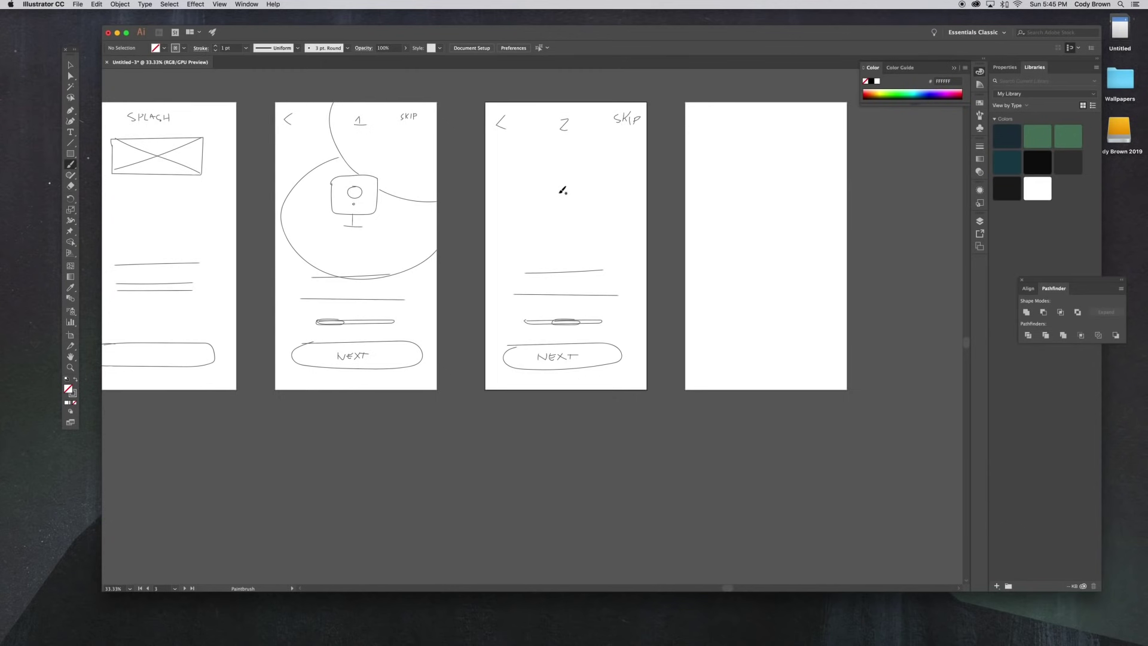
Step: Try to paste a copy of the second artboard's camera sketch onto the third artboard
left_click(70, 65)
left_click_drag(383, 239, 337, 200)
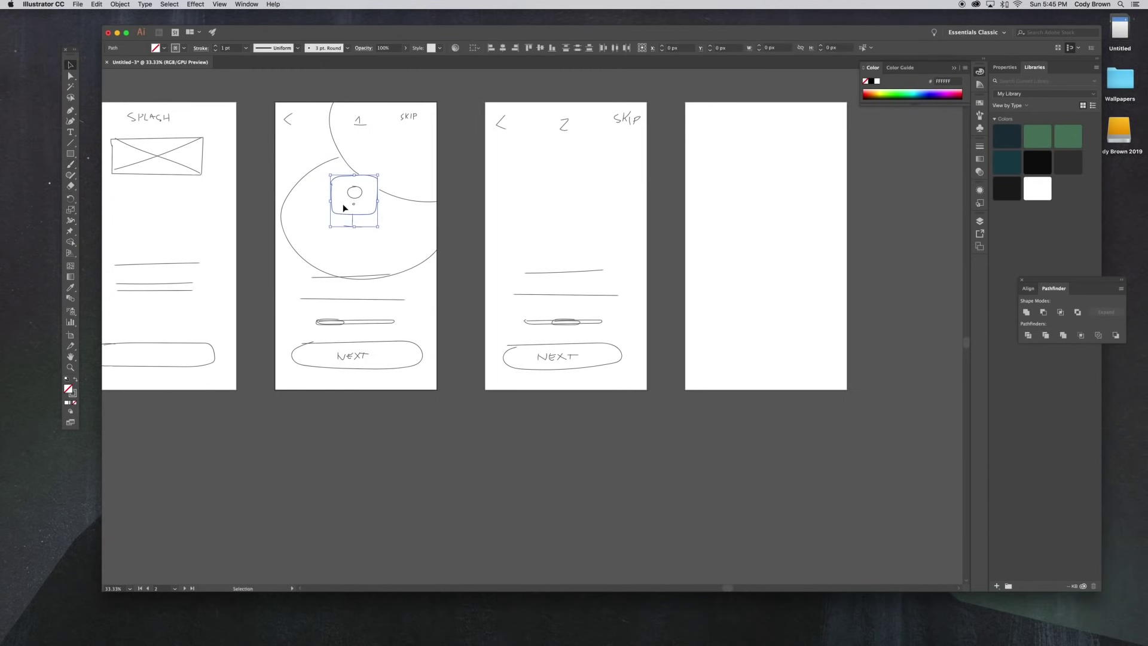
key("super+c")
left_click(569, 203)
key("super+v")
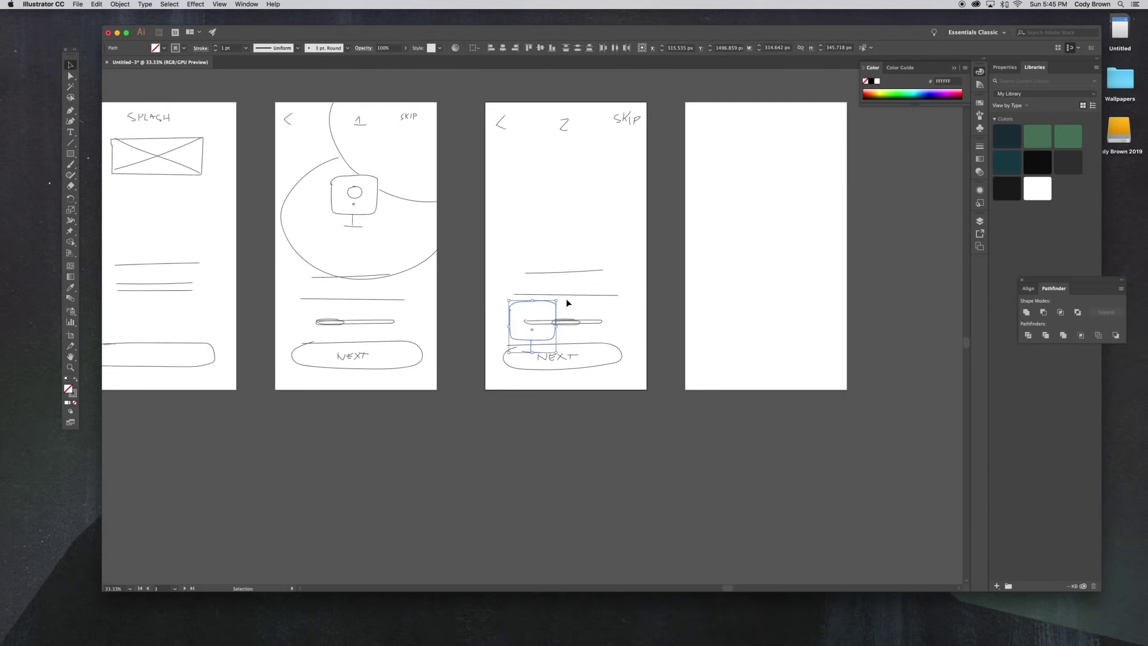
key("super+z")
Step: Copy the second artboard's complete camera sketch onto the third artboard and move it into the area above the text lines
left_click_drag(335, 234, 363, 186)
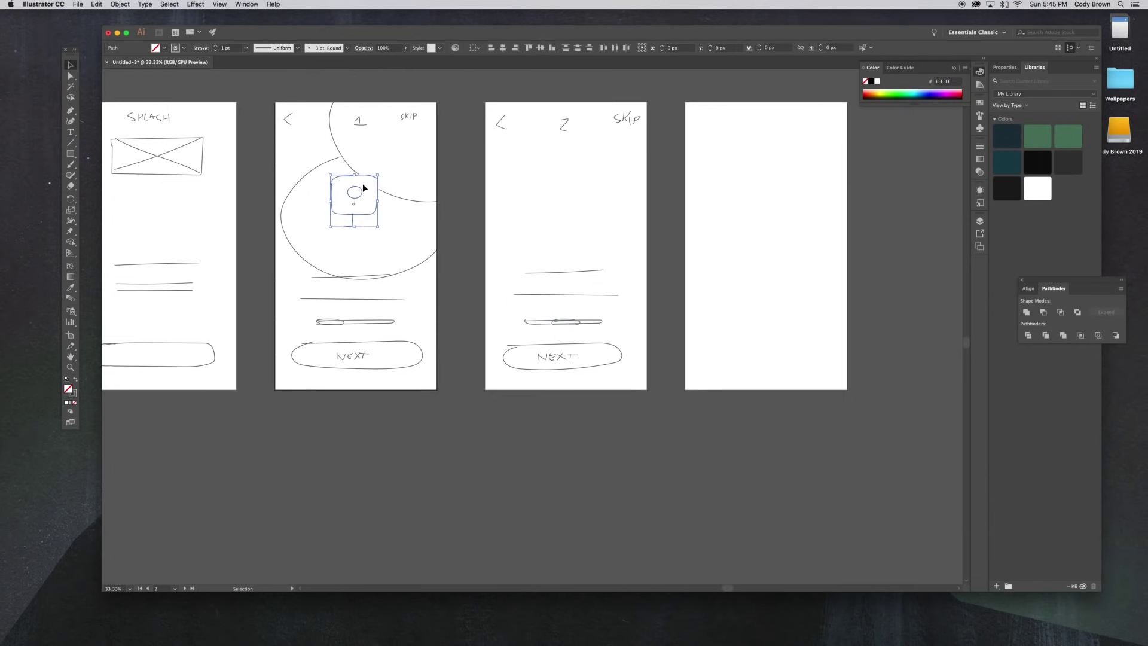
key("super+c")
left_click(598, 179)
key("super+v")
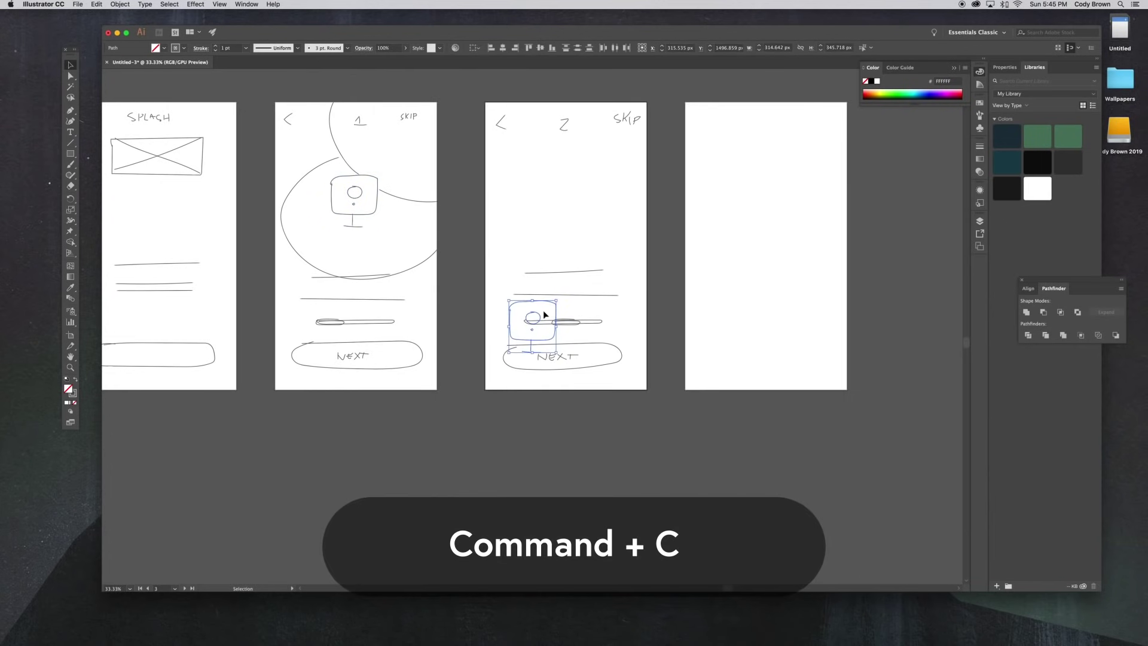
left_click_drag(540, 317, 557, 190)
Step: Enlarge the third artboard's camera sketch proportionally and shift it up to fill the space between the header and the text lines
left_click_drag(573, 224, 604, 268)
key("shift+Up")
key("shift+Up")
key("shift+Up")
key("shift+Up")
key("shift+Up")
key("shift+Up")
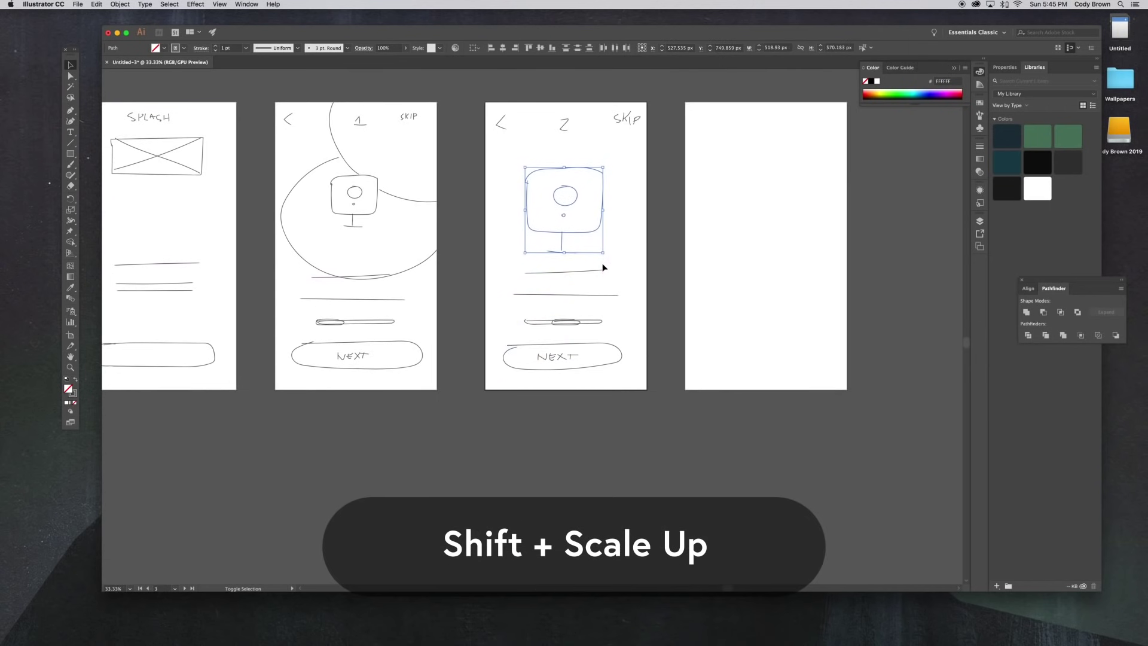
left_click_drag(605, 250, 611, 257)
left_click(510, 233)
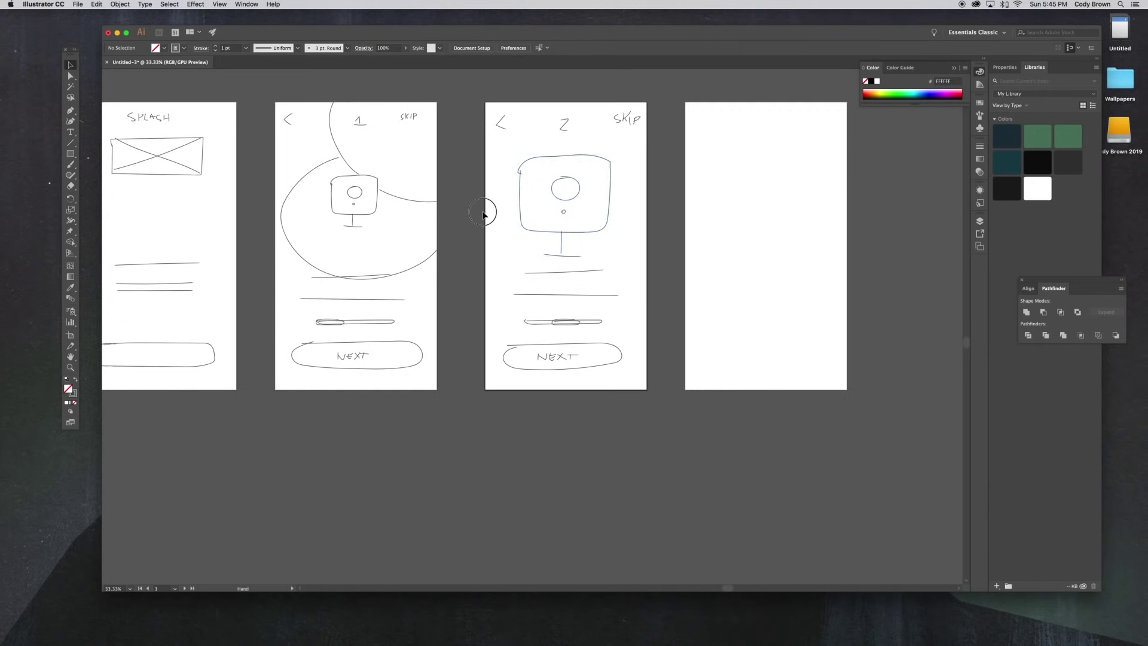
Step: Paint a wide downward-bulging arc across the full width of the third artboard, passing just below the camera's base
scroll(413, 227, "right", 3)
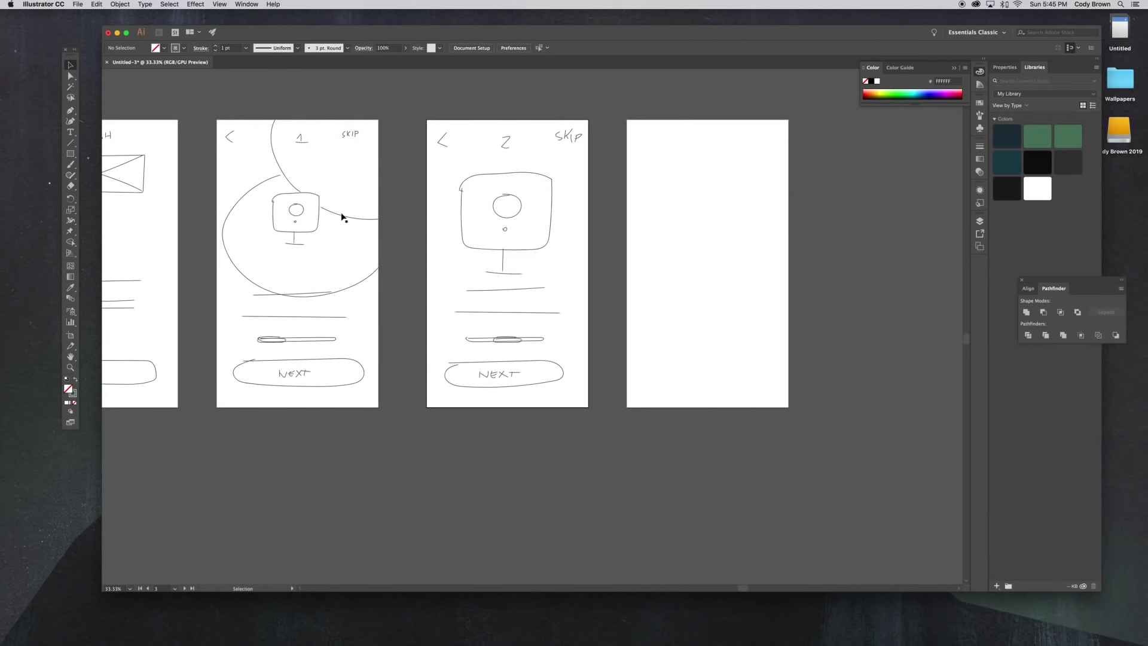
left_click(290, 174)
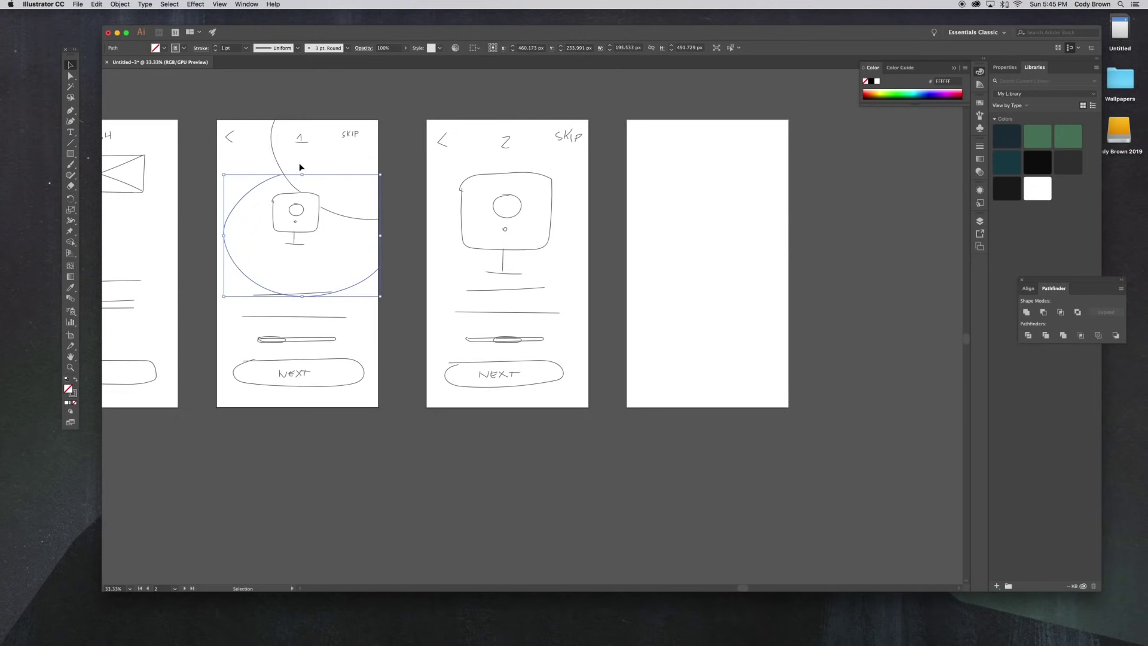
left_click(282, 167)
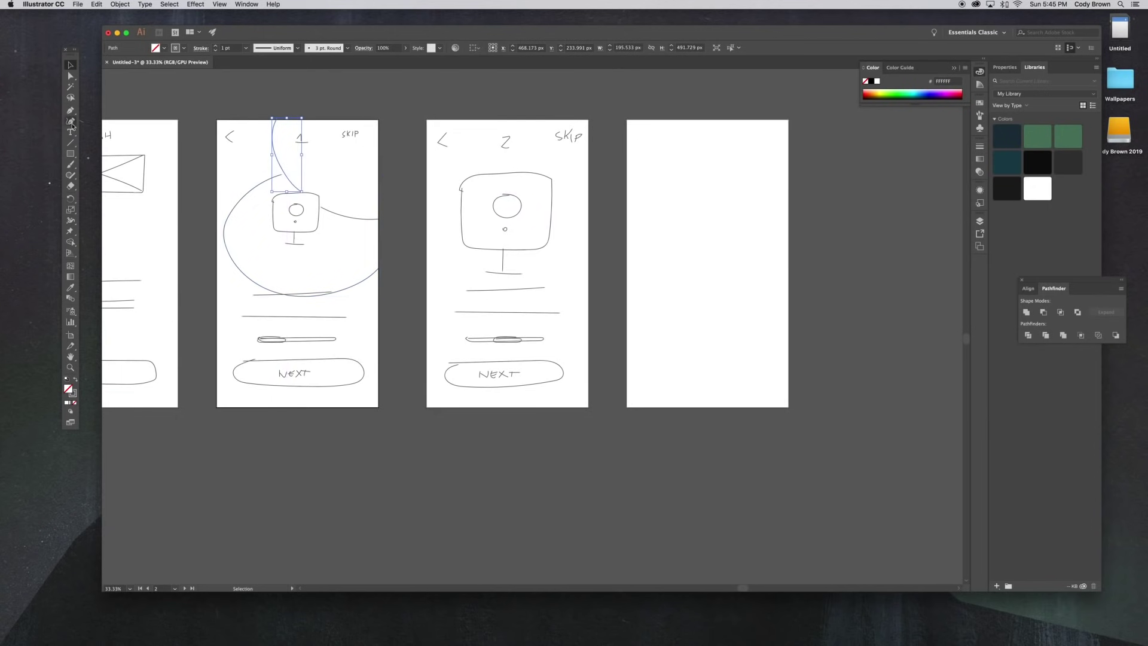
left_click(70, 164)
mouse_move(429, 254)
left_mouse_down()
mouse_move(528, 276)
mouse_move(575, 250)
left_mouse_up()
key("super+z")
mouse_move(432, 270)
left_mouse_down()
mouse_move(451, 281)
mouse_move(559, 272)
mouse_move(592, 252)
left_mouse_up()
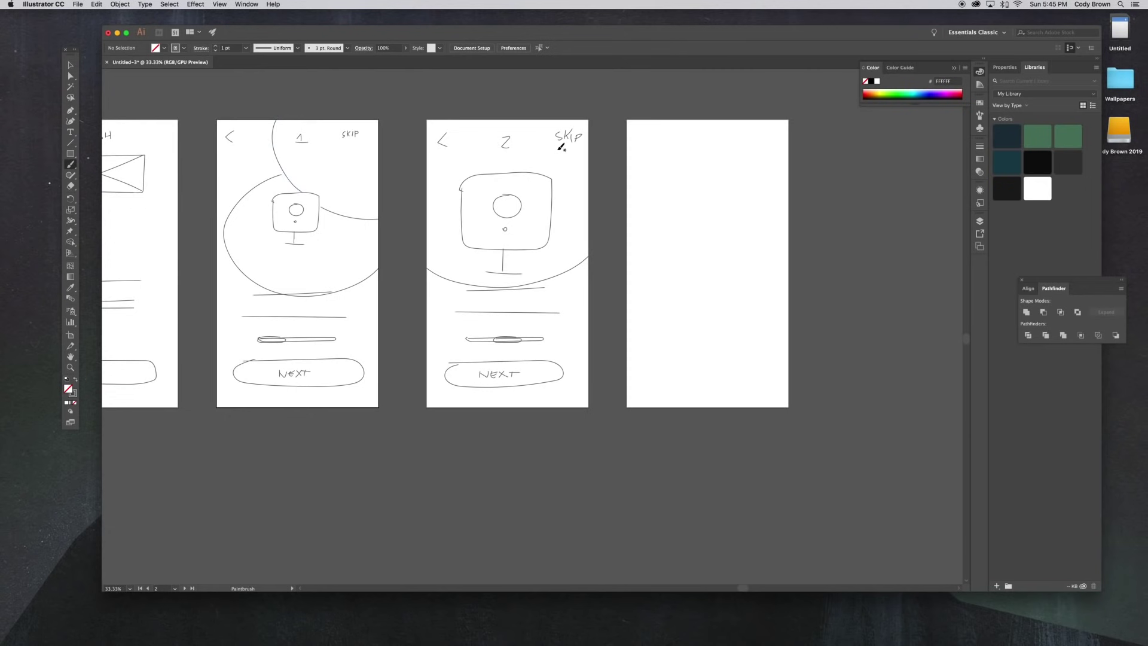
key("v")
left_click(241, 201)
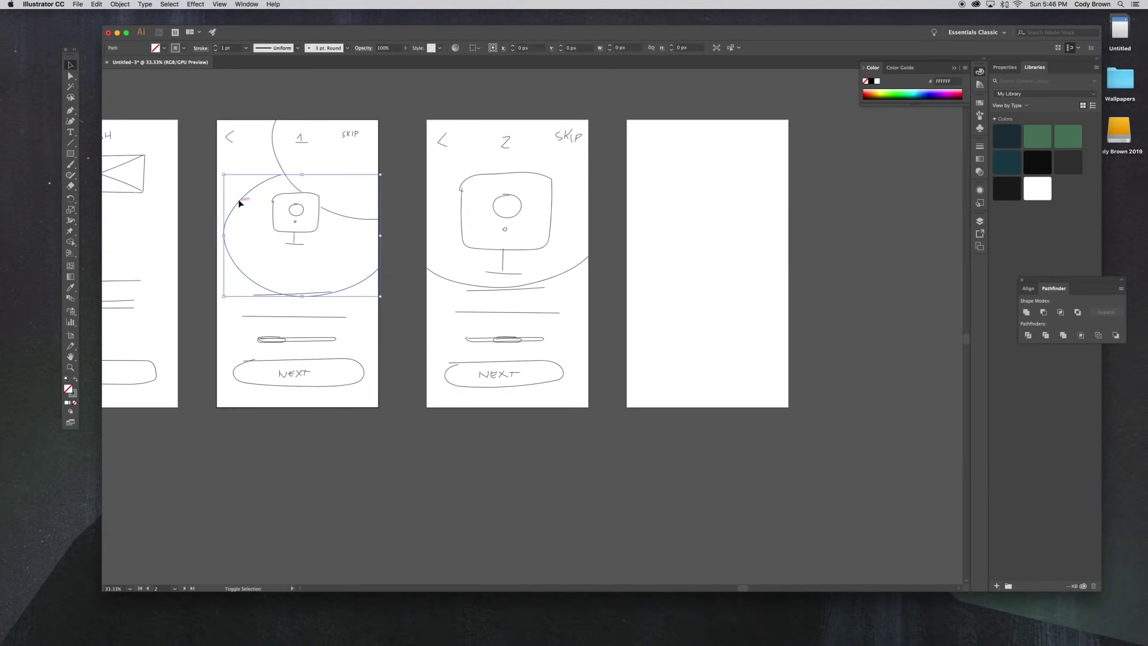
left_click_drag(377, 174, 452, 134)
scroll(446, 168, "up", 1)
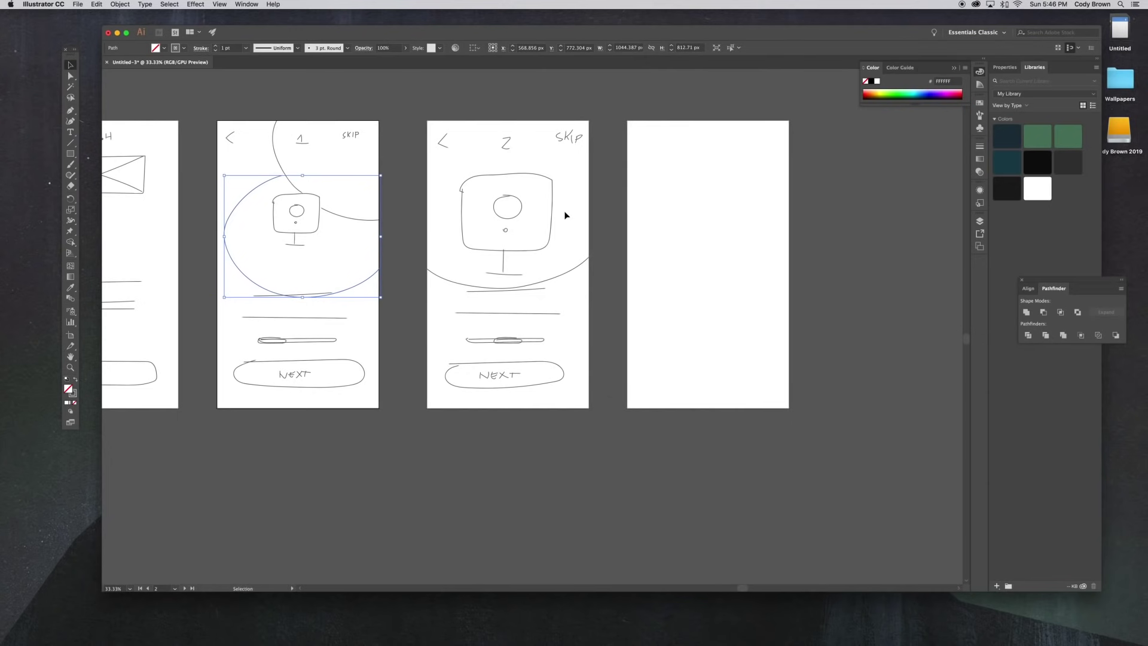
left_click(472, 182)
scroll(586, 138, "left", 3)
scroll(586, 139, "up", 1)
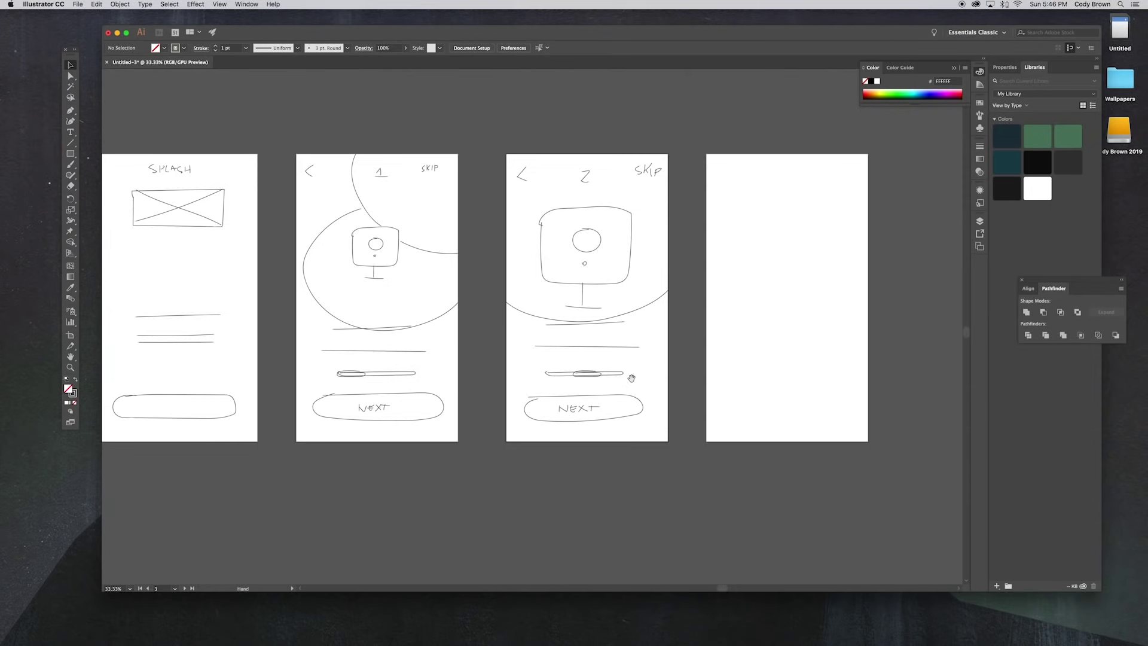
Step: Sketch a circled microphone icon in the upper half of the fourth artboard with two text lines below it
left_click_drag(631, 378, 480, 377)
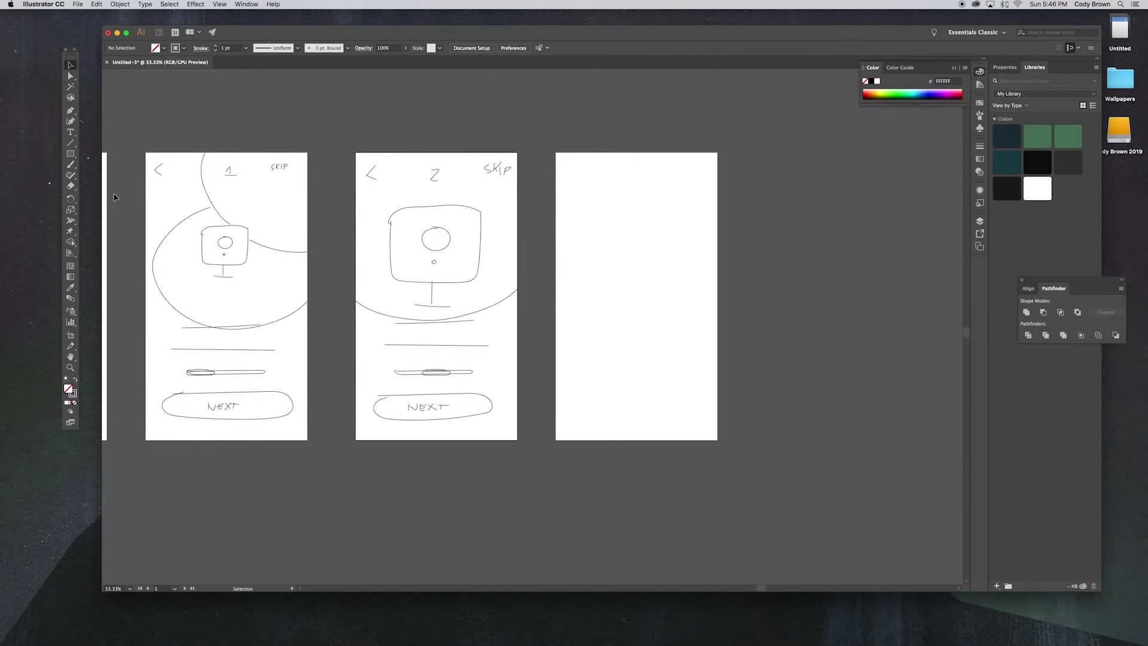
left_click(71, 165)
mouse_move(633, 212)
left_mouse_down()
mouse_move(611, 223)
mouse_move(604, 243)
mouse_move(642, 270)
mouse_move(665, 234)
mouse_move(632, 232)
mouse_move(635, 245)
mouse_move(638, 255)
left_mouse_up()
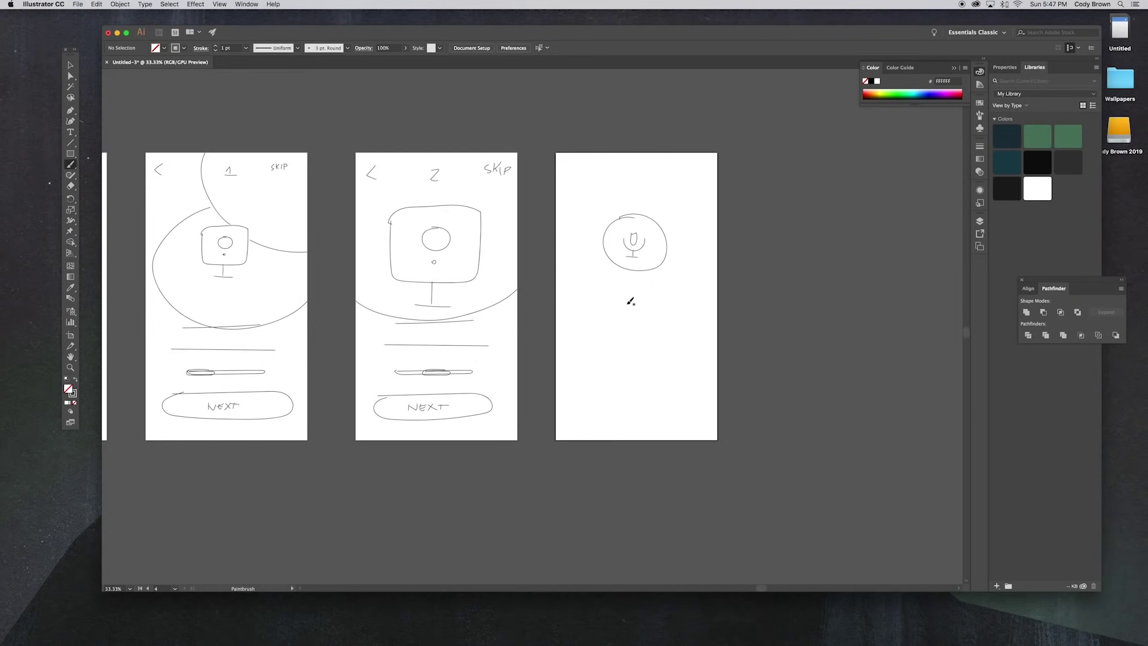
left_click_drag(609, 302, 650, 302)
left_click_drag(593, 328, 681, 330)
Step: Handwrite a back arrow and "SKIP" in the fourth artboard's header and sketch a progress bar with its last segment marked
left_click_drag(575, 166, 575, 174)
left_click_drag(686, 167, 690, 173)
left_click_drag(693, 167, 695, 174)
left_click_drag(696, 168, 697, 173)
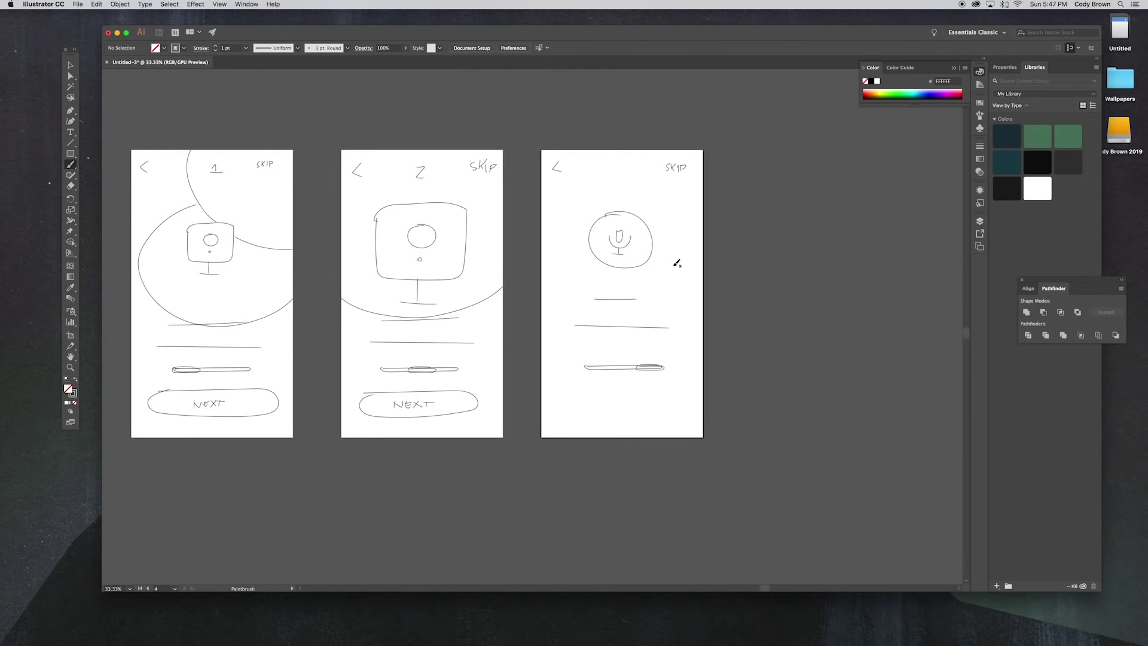
Step: Review all four wireframe artboards side by side
left_click_drag(674, 263, 776, 271)
key("super+minus")
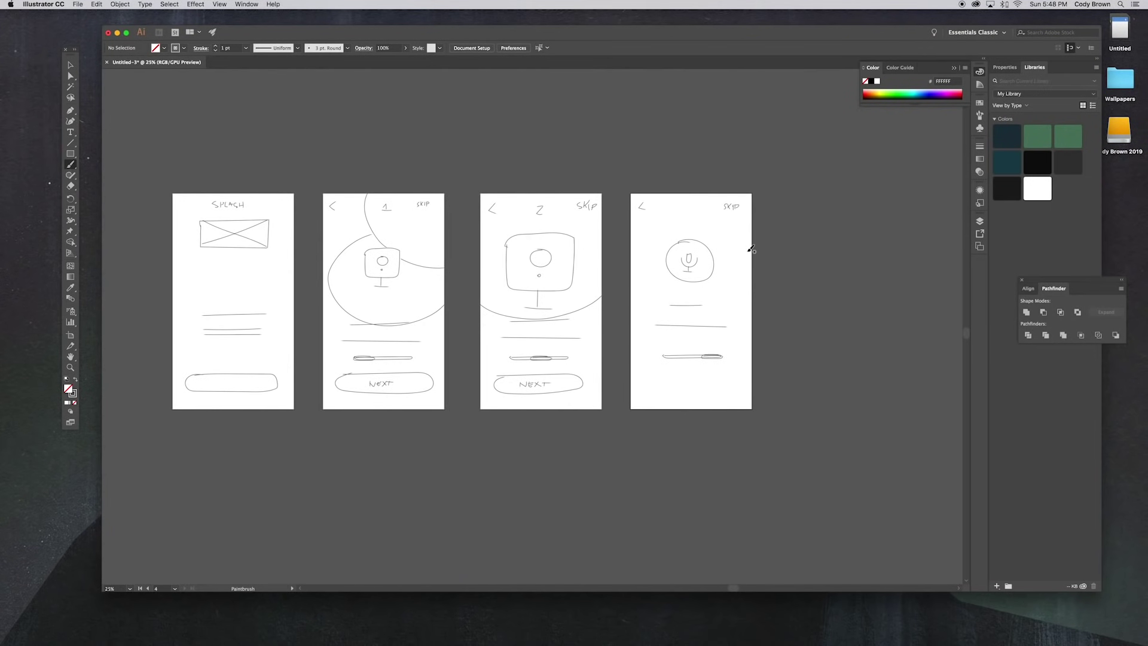
left_click(71, 64)
scroll(699, 192, "left", 1)
scroll(699, 192, "left", 2)
scroll(699, 192, "up", 1)
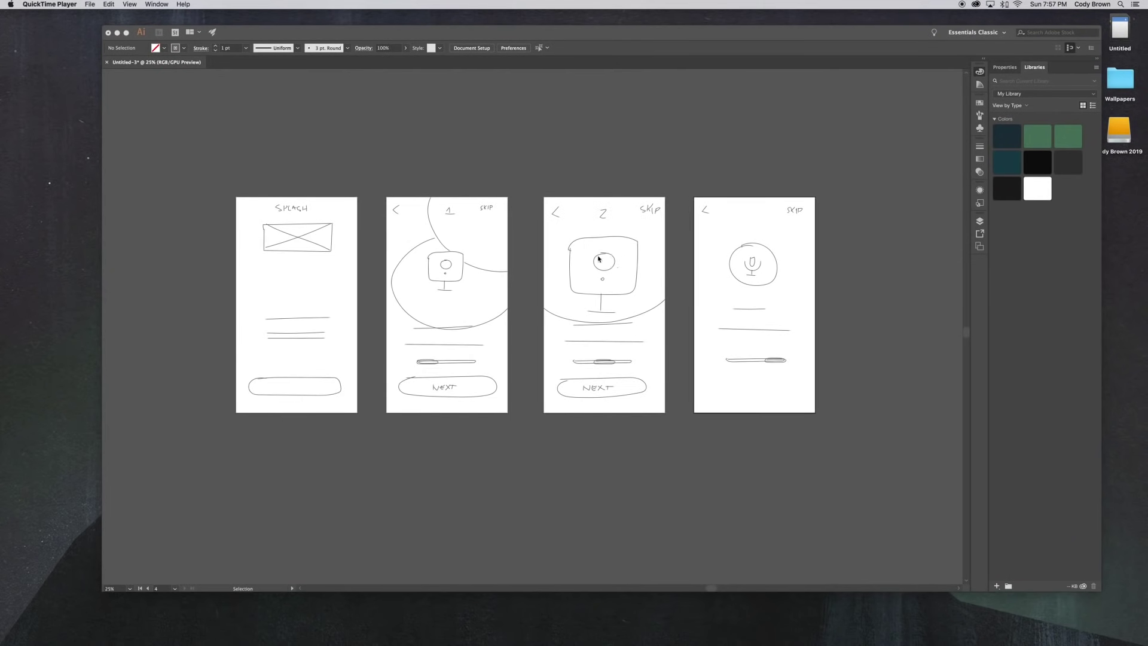
left_click(609, 191)
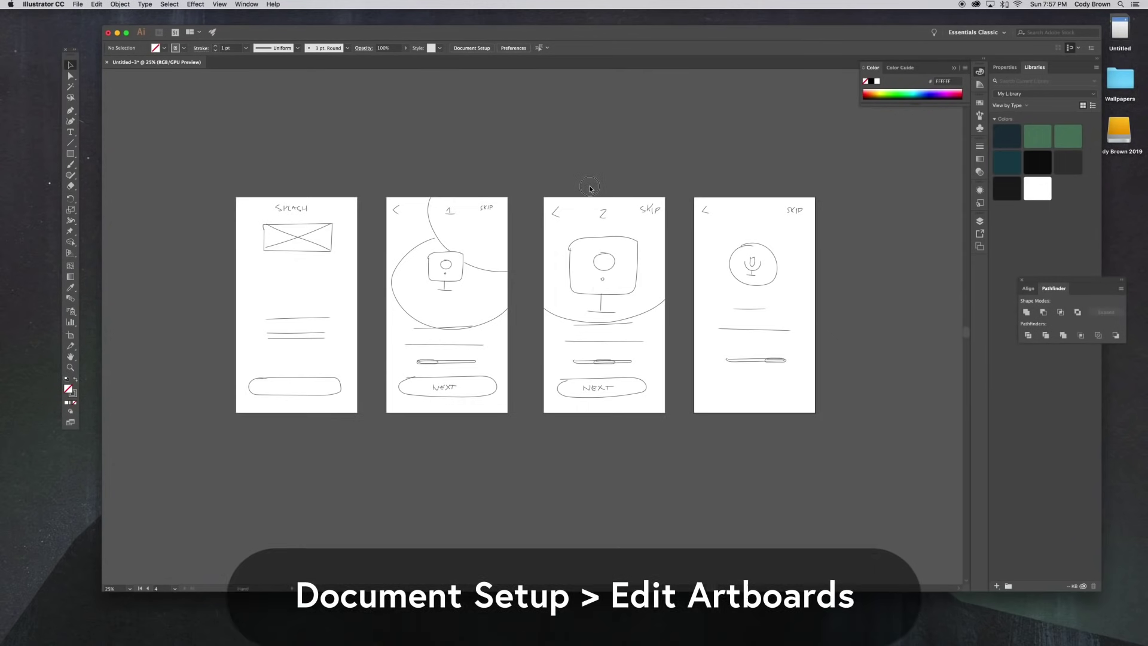
left_click_drag(594, 174, 512, 174)
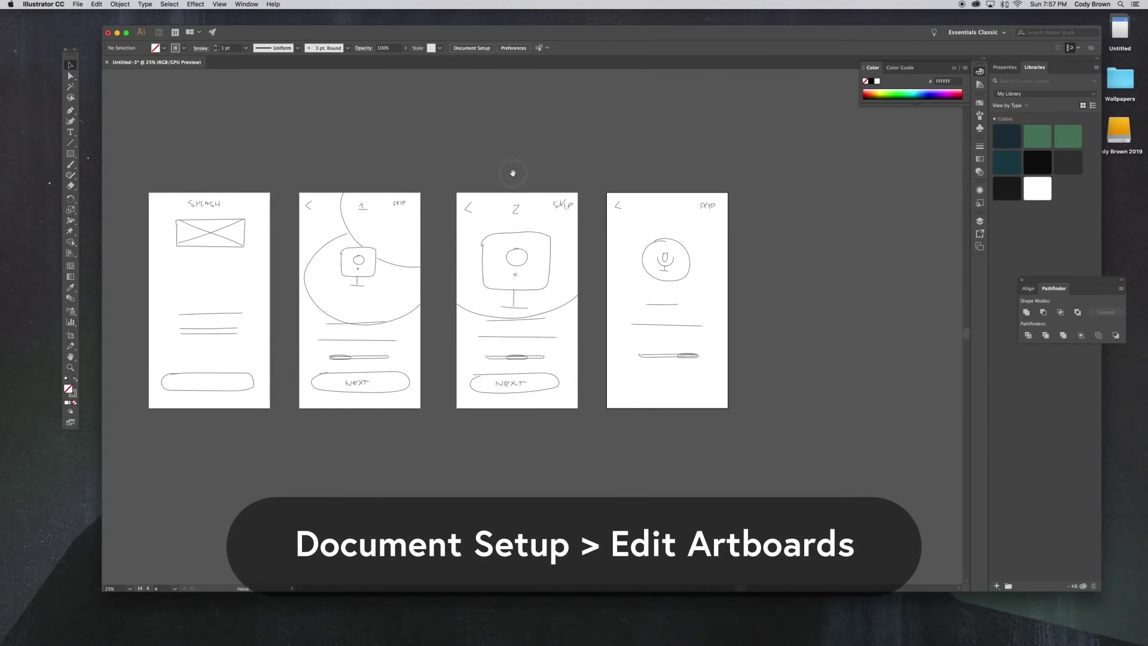
Step: Duplicate the fourth artboard as a fifth one beside it and delete the copied sketches from it
left_click(472, 48)
left_click(661, 256)
left_click_drag(642, 218, 796, 218)
scroll(774, 221, "right", 5)
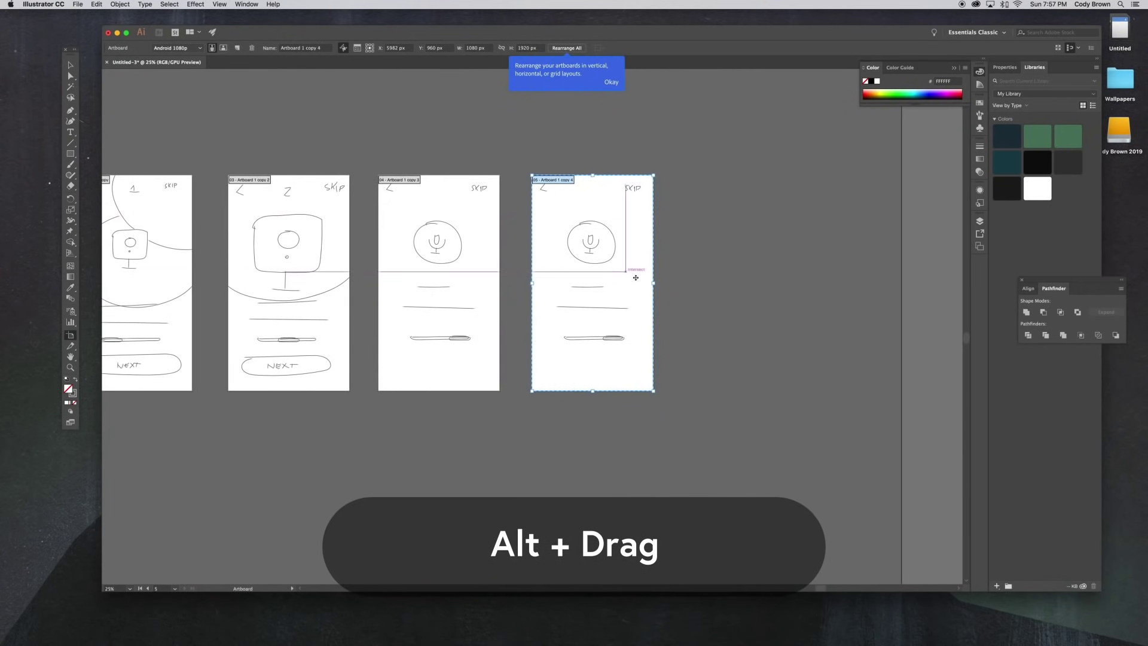
key("Escape")
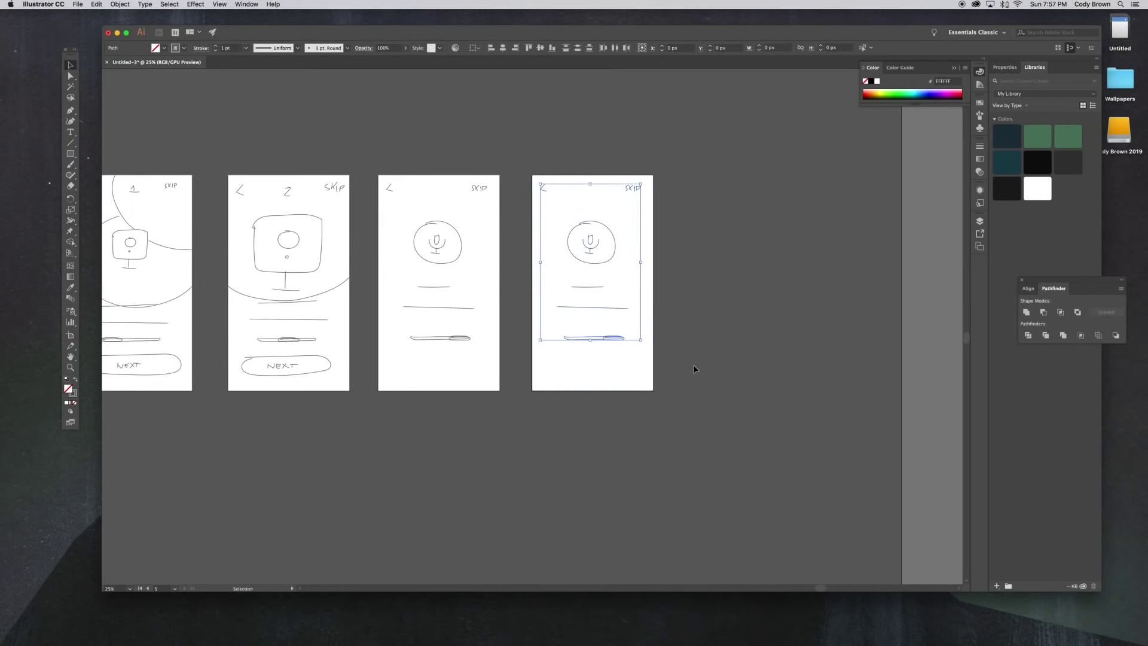
key("super+equal")
Step: Draw a square about 387 px wide in the upper part of the empty fifth artboard with the Rectangle tool
key("m")
left_click(67, 65)
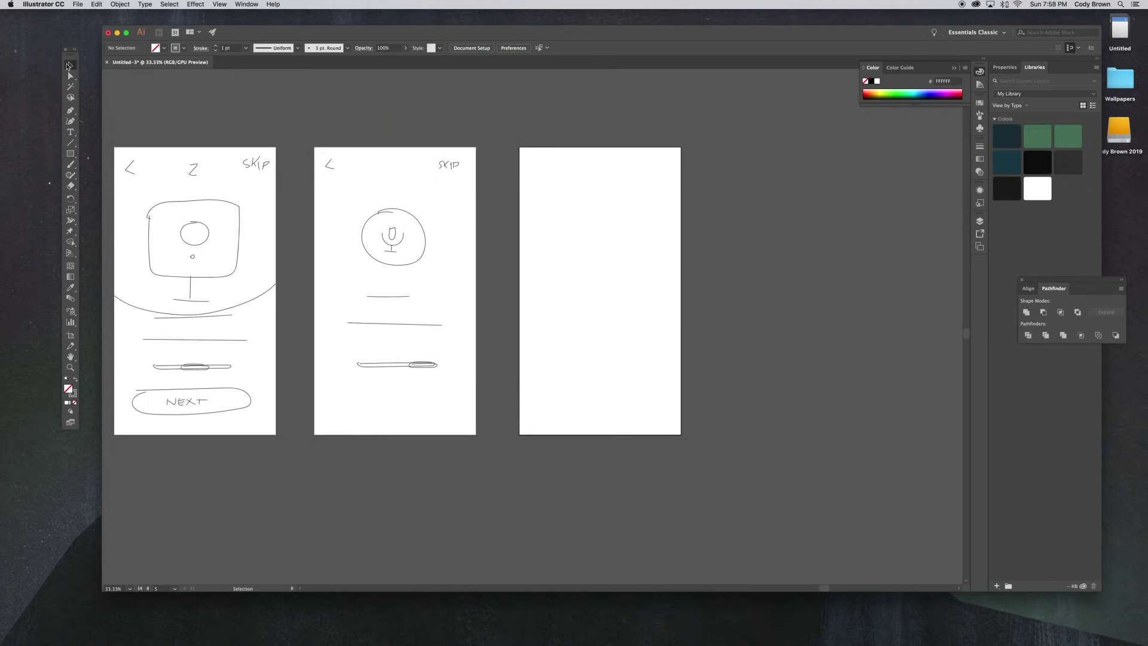
left_click(71, 154)
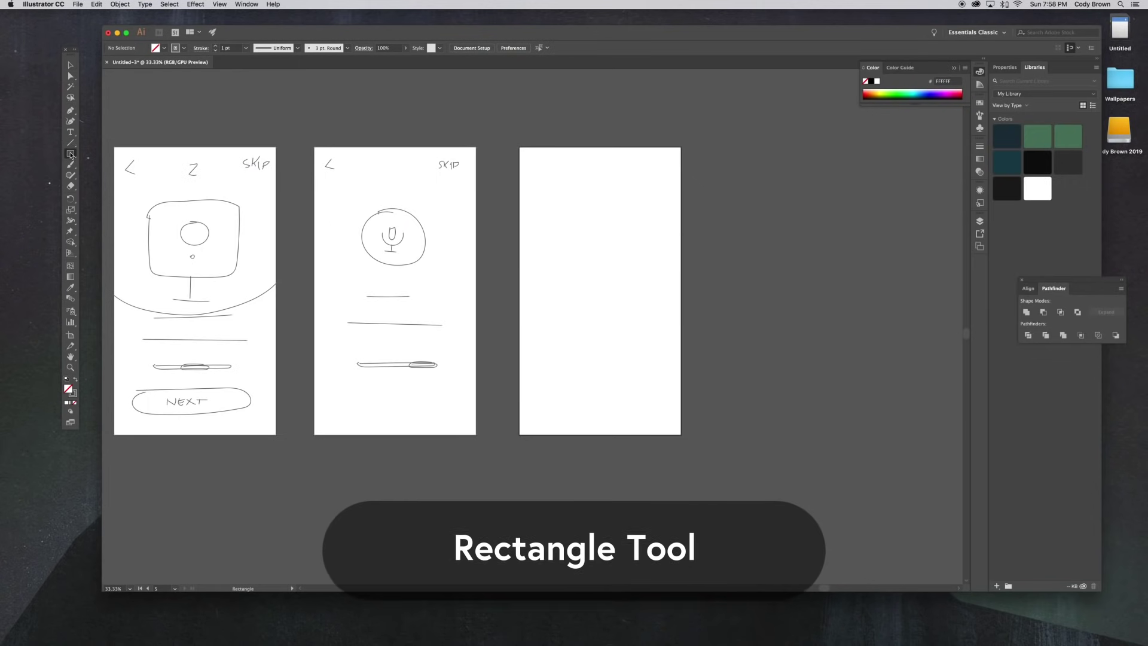
left_click_drag(570, 205, 599, 257)
left_click_drag(609, 278, 589, 243)
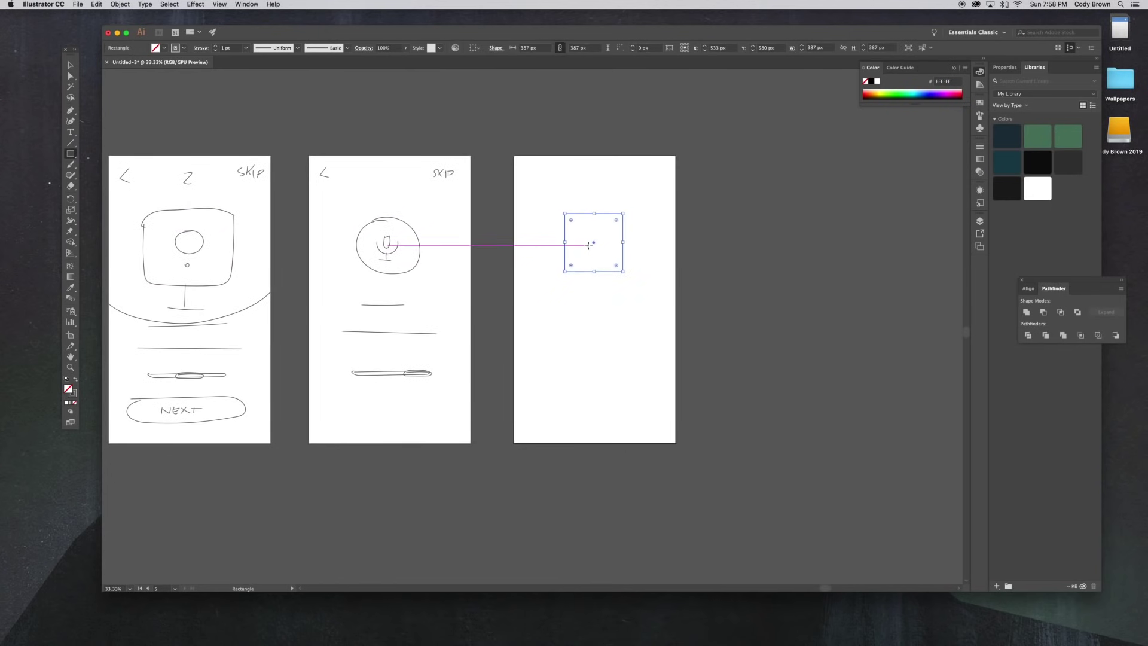
Step: Round all four corners of the square to a radius of about 81 px
key("super+plus")
key("super+plus")
left_click_drag(506, 219, 538, 178)
left_click(70, 65)
left_click(528, 213)
left_click(523, 229)
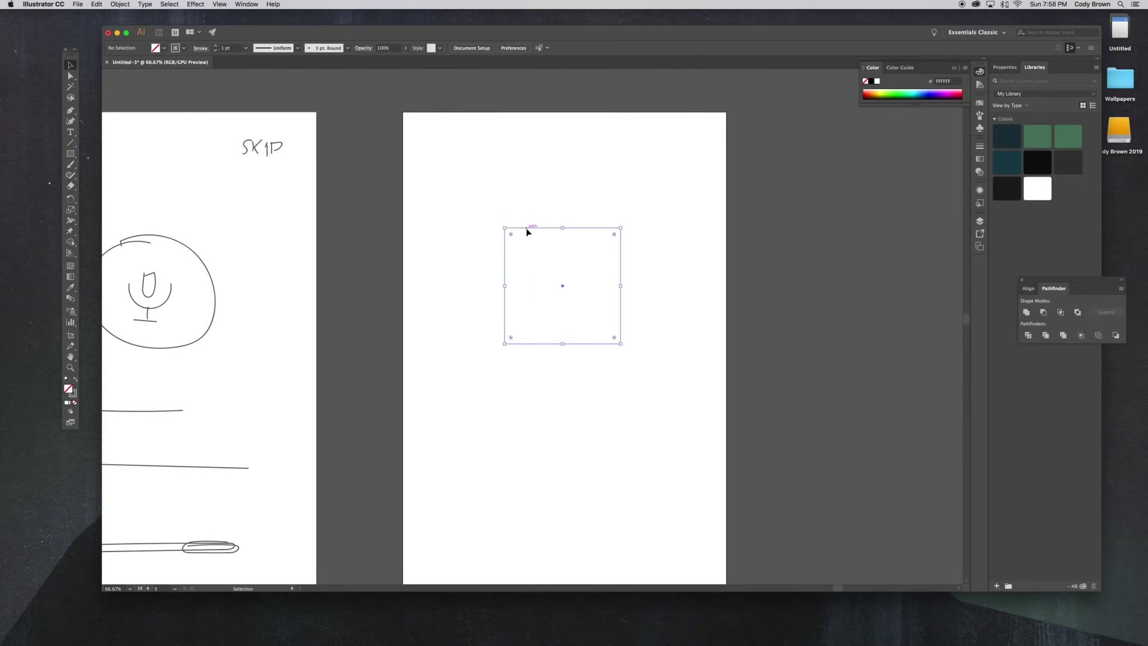
left_click_drag(614, 237, 600, 258)
left_click(546, 197)
Step: Remove the rounded square's stroke and fill it with light grey
left_click(602, 245)
scroll(580, 180, "right", 2)
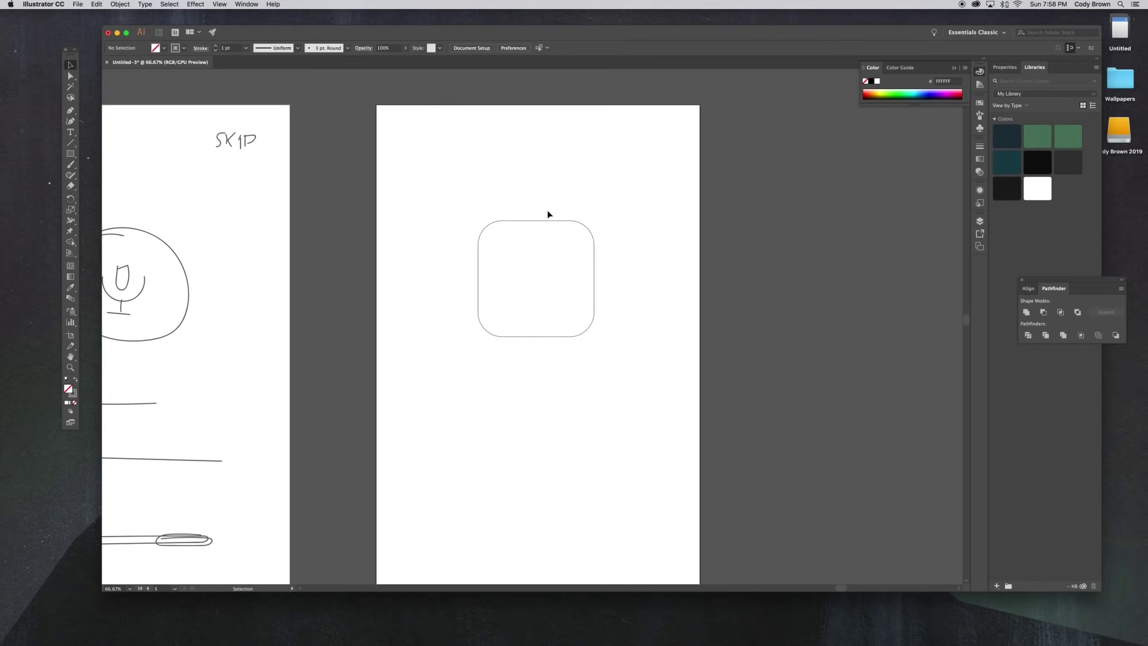
left_click(184, 49)
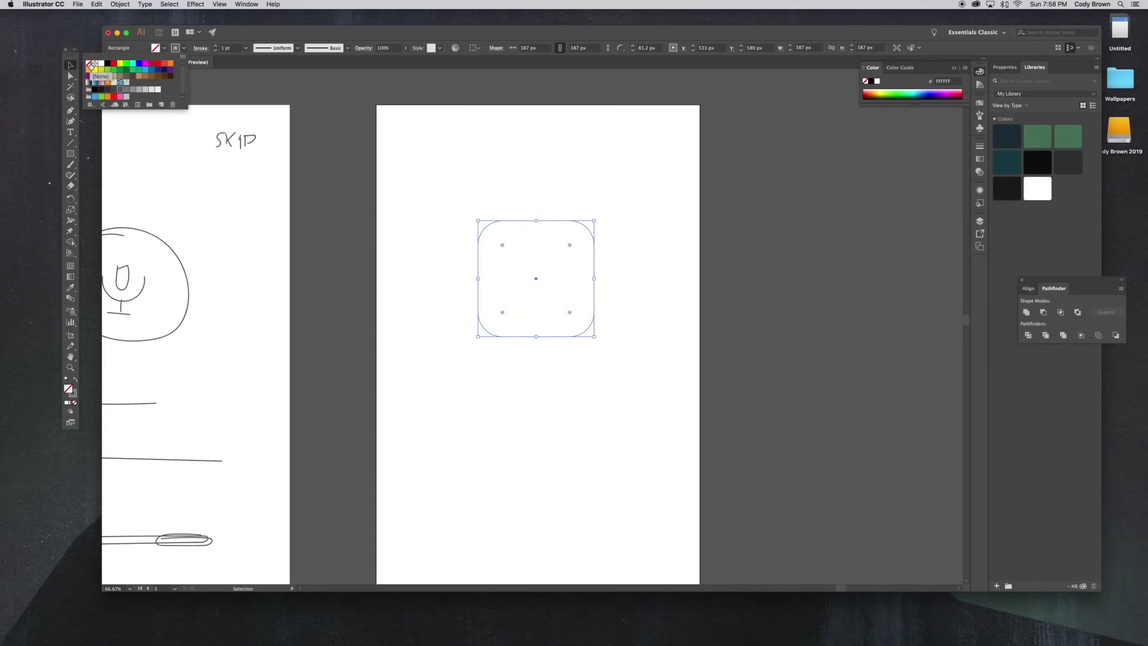
left_click(90, 64)
left_click(165, 50)
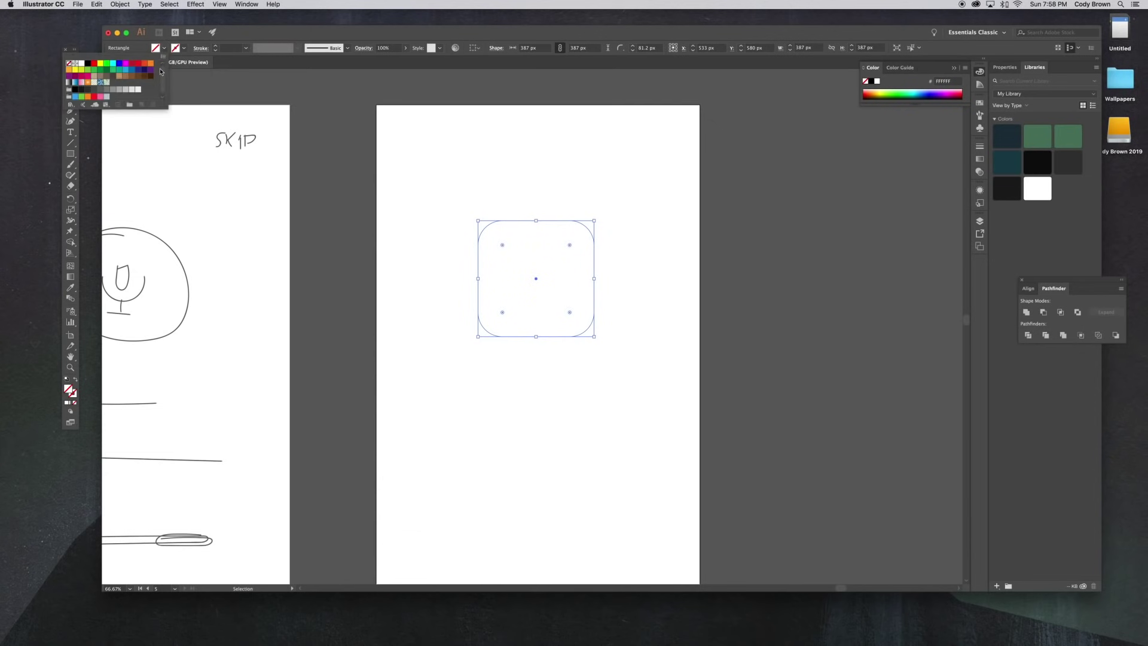
left_click(132, 93)
left_click(466, 158)
left_click(488, 160)
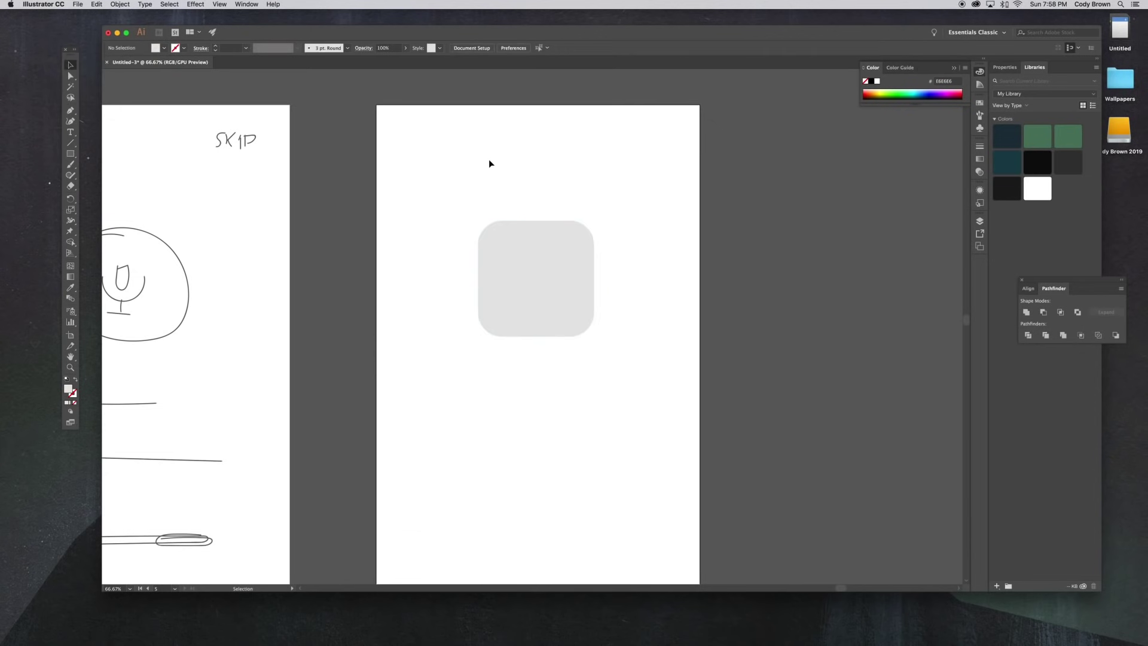
key("super+equal")
key("super+equal")
scroll(474, 231, "up", 3)
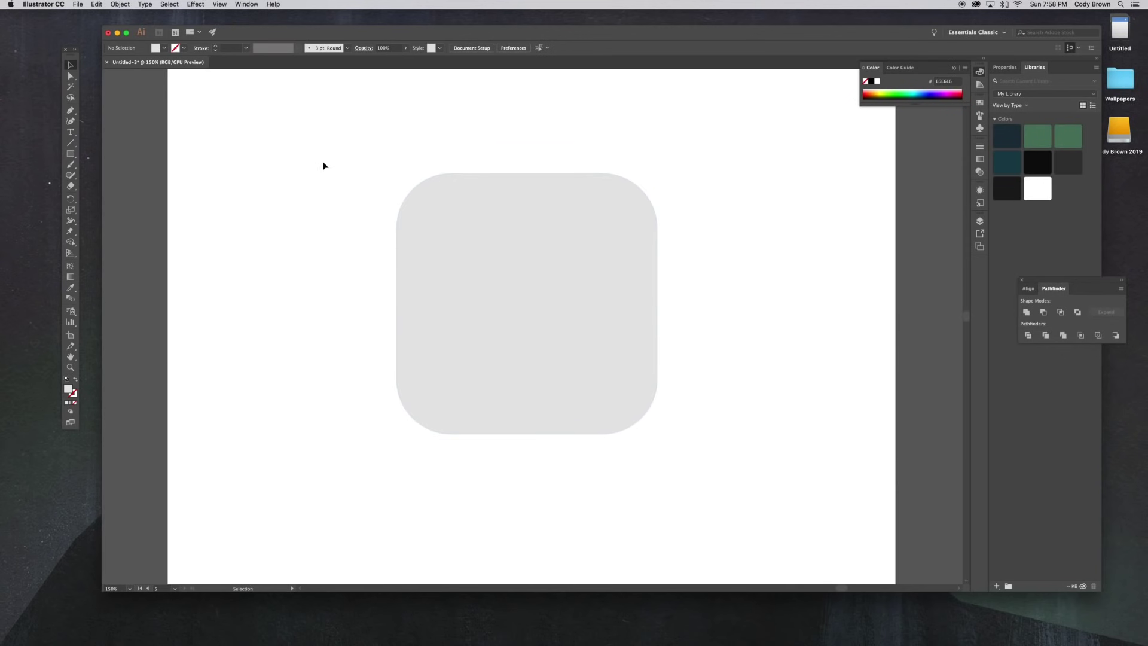
left_click(461, 205)
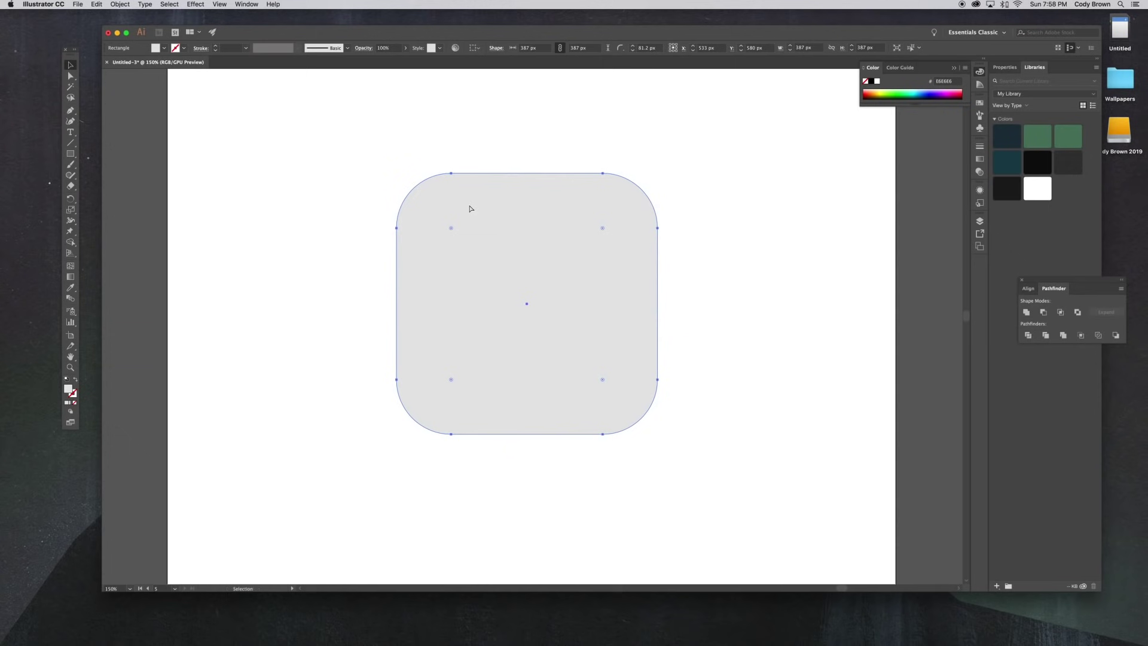
scroll(469, 205, "down", 3)
left_click(469, 205)
left_click_drag(449, 187, 433, 212)
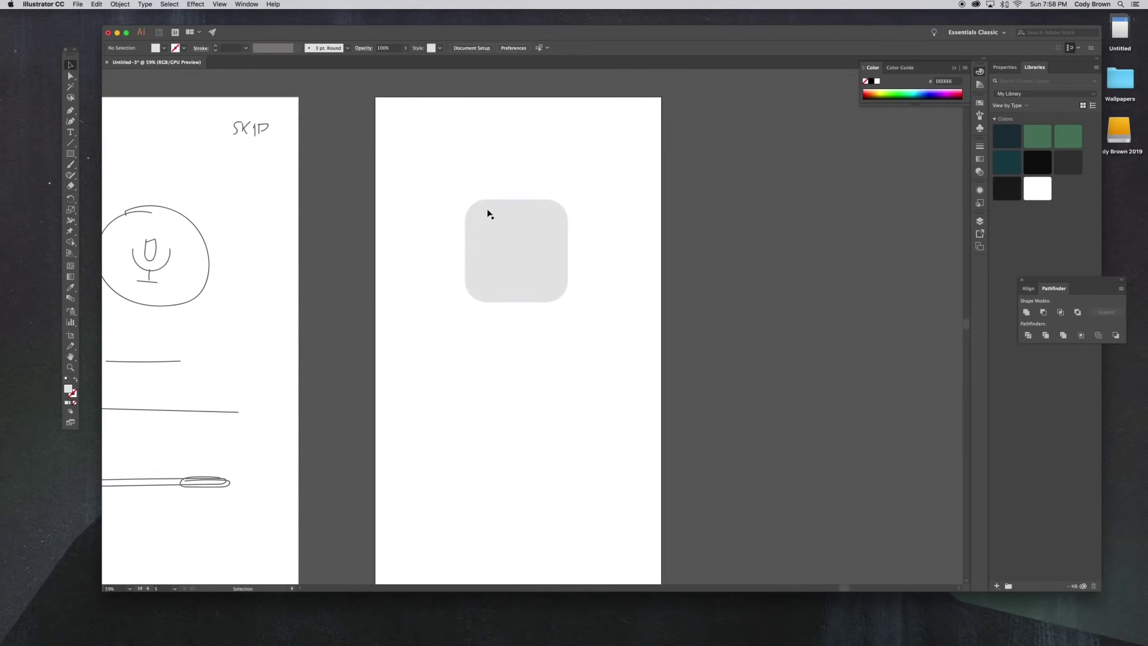
Step: Draw a narrow vertical rectangle about 46 x 94 px directly below the rounded square as the camera's stand
key("m")
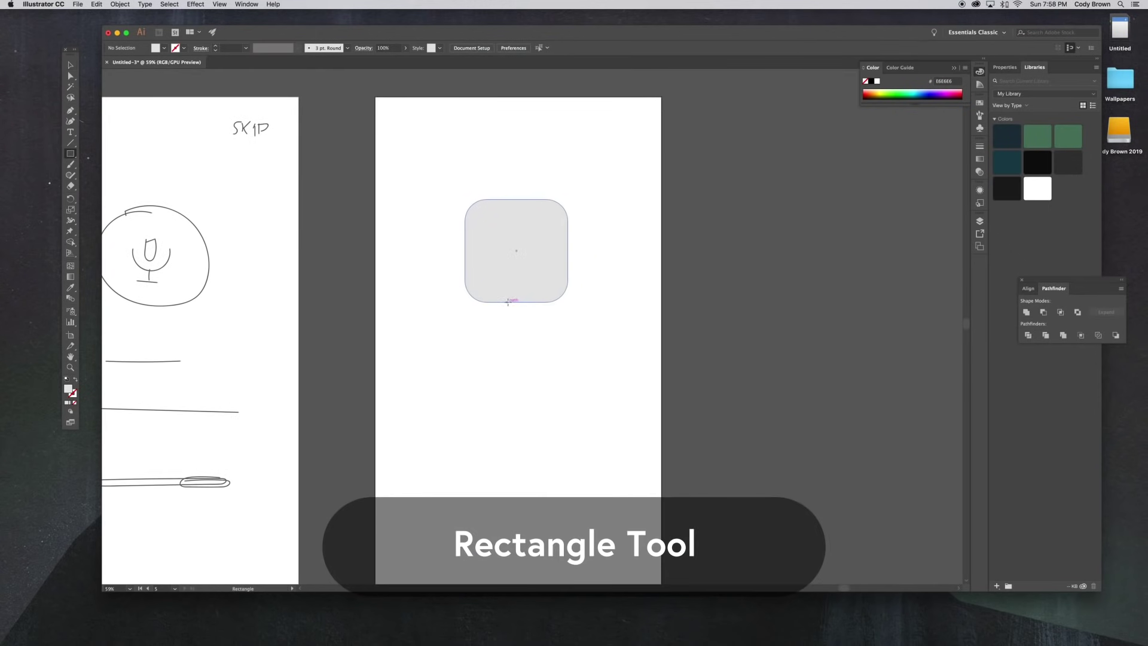
left_click_drag(510, 302, 523, 327)
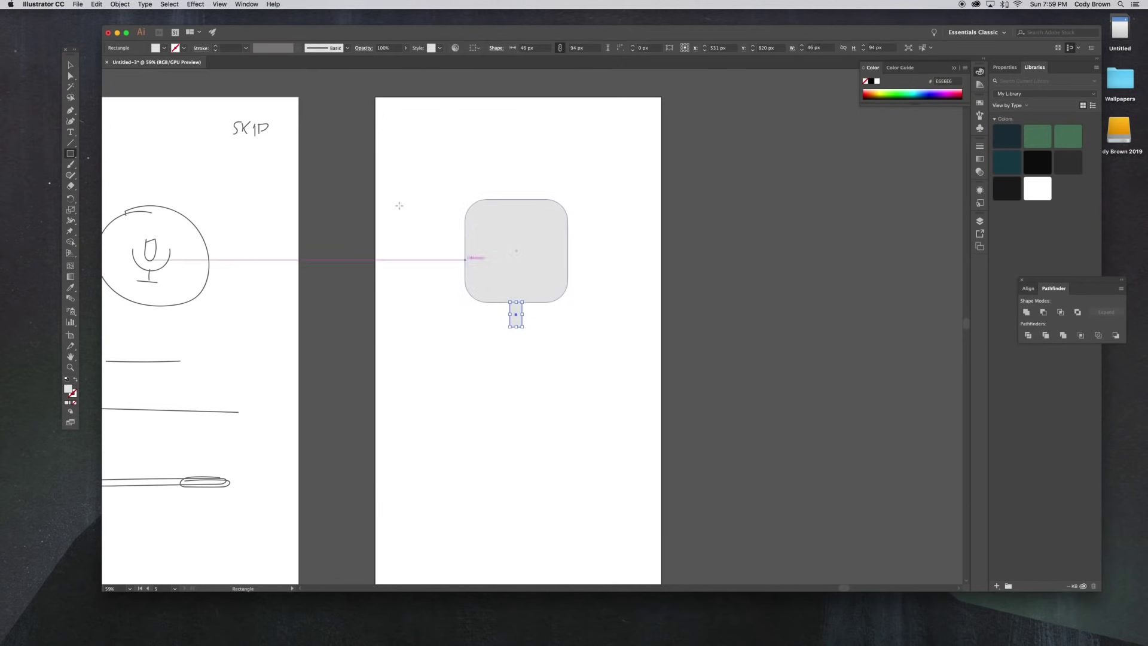
key("v")
Step: Align the stand and the rounded square to each other on their horizontal centres
left_click(529, 329)
left_click(519, 320)
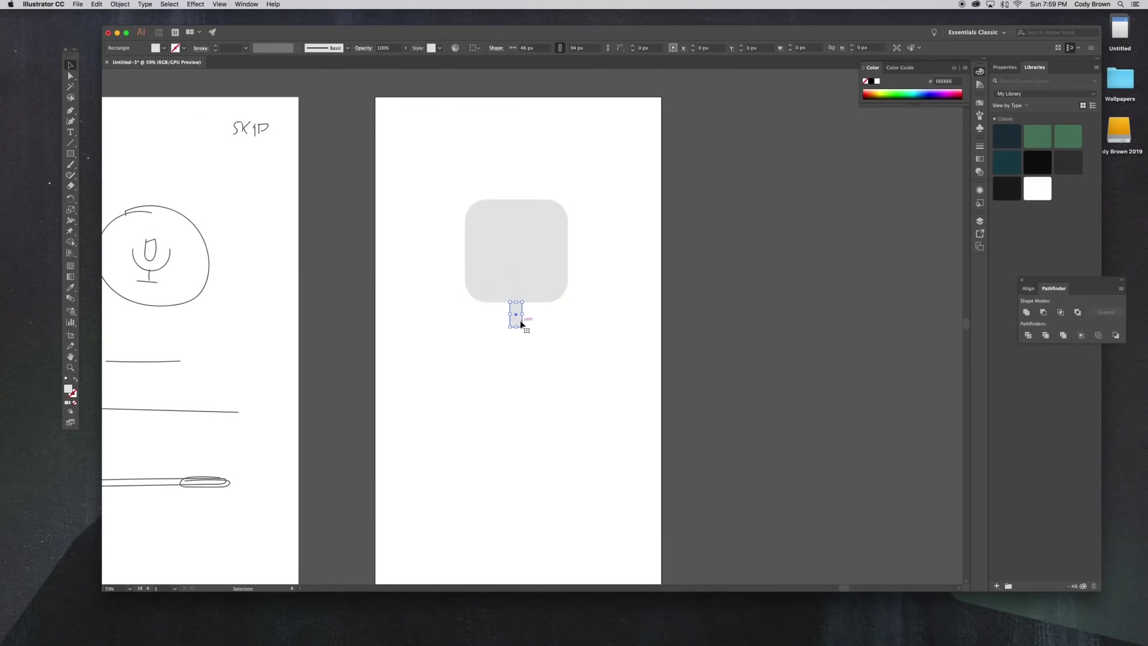
left_click(539, 288, "shift")
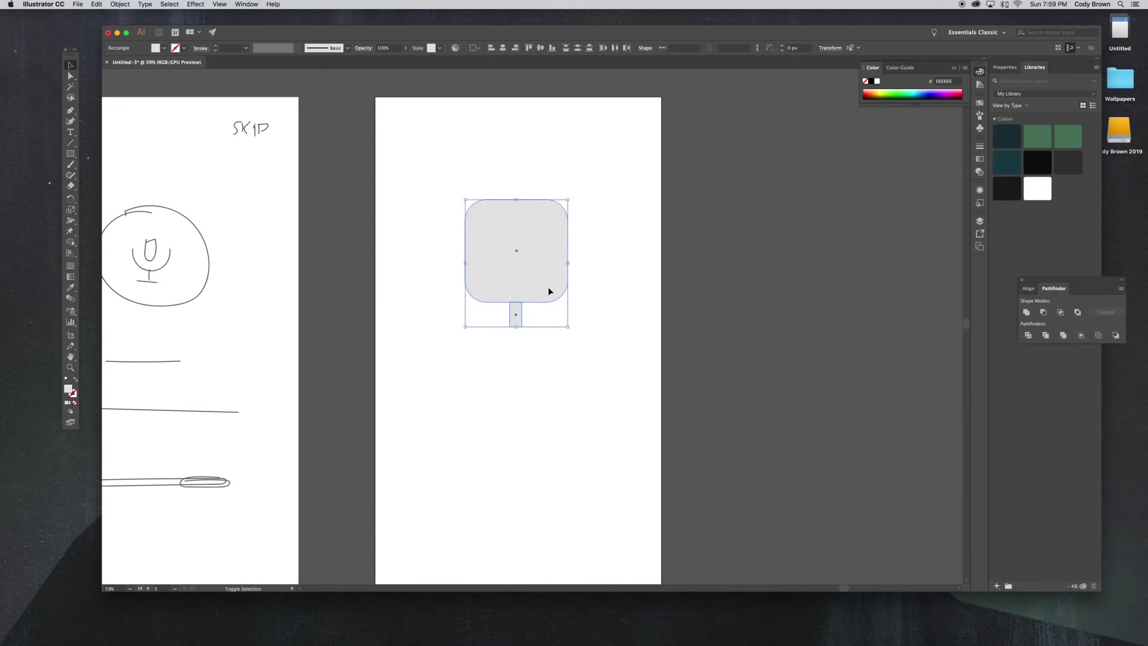
left_click(504, 49)
left_click(578, 329)
Step: Duplicate the stand and reshape the copy into a flat, wide base bar about 334 x 38 px against the stand's lower end
key("super+equal")
key("super+equal")
key("super+equal")
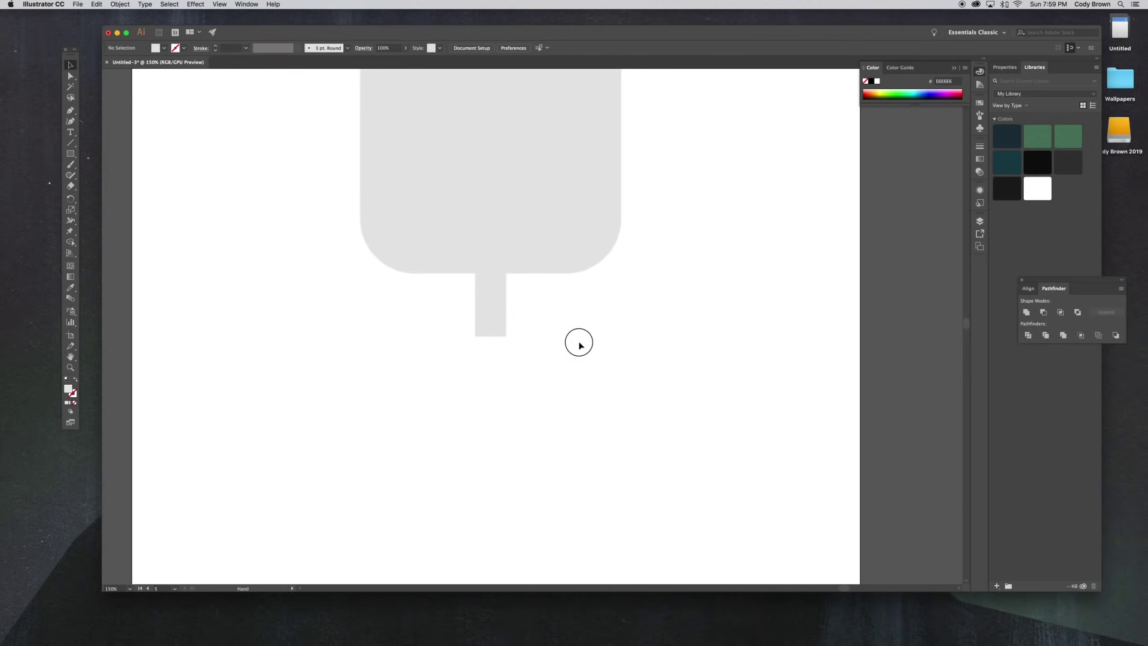
left_click(498, 300)
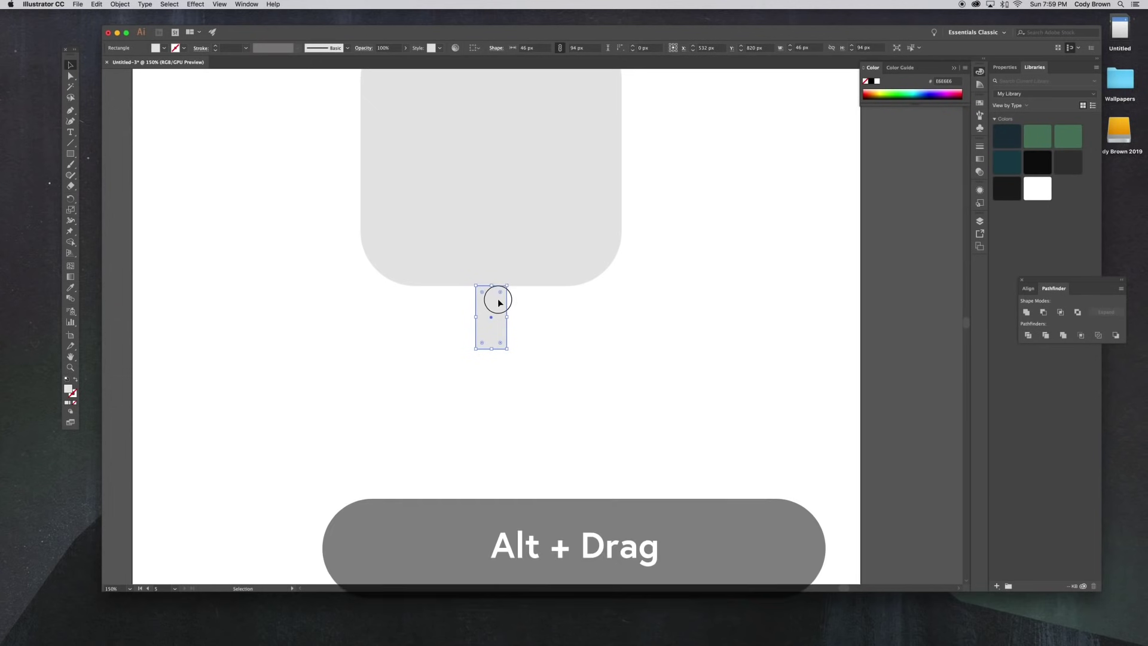
left_click_drag(498, 303, 604, 383)
key("super+z")
left_click_drag(475, 383, 379, 375)
left_click_drag(493, 413, 510, 373)
Step: Align the base bar, the stand and the rounded square on their horizontal centres
left_click(495, 326, "shift")
left_click(502, 258, "shift")
left_click(503, 48)
left_click(701, 231)
Step: Round the base bar's corners fully so that its ends become semicircles
left_click(567, 360)
left_click(70, 76)
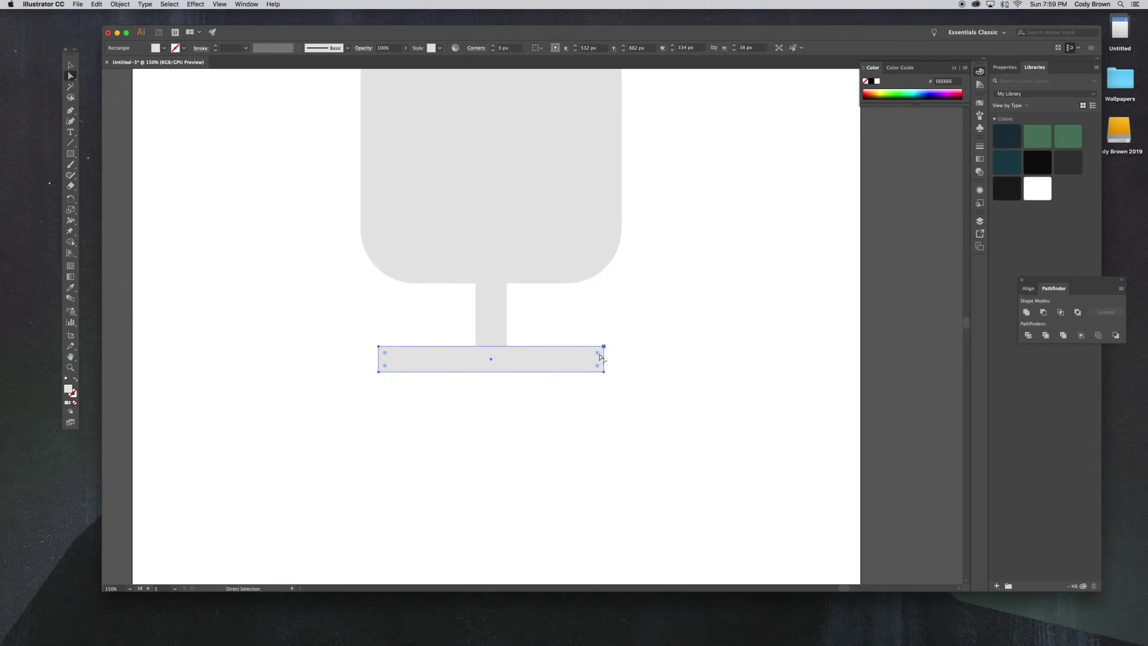
left_click_drag(597, 353, 568, 353)
left_click(663, 319)
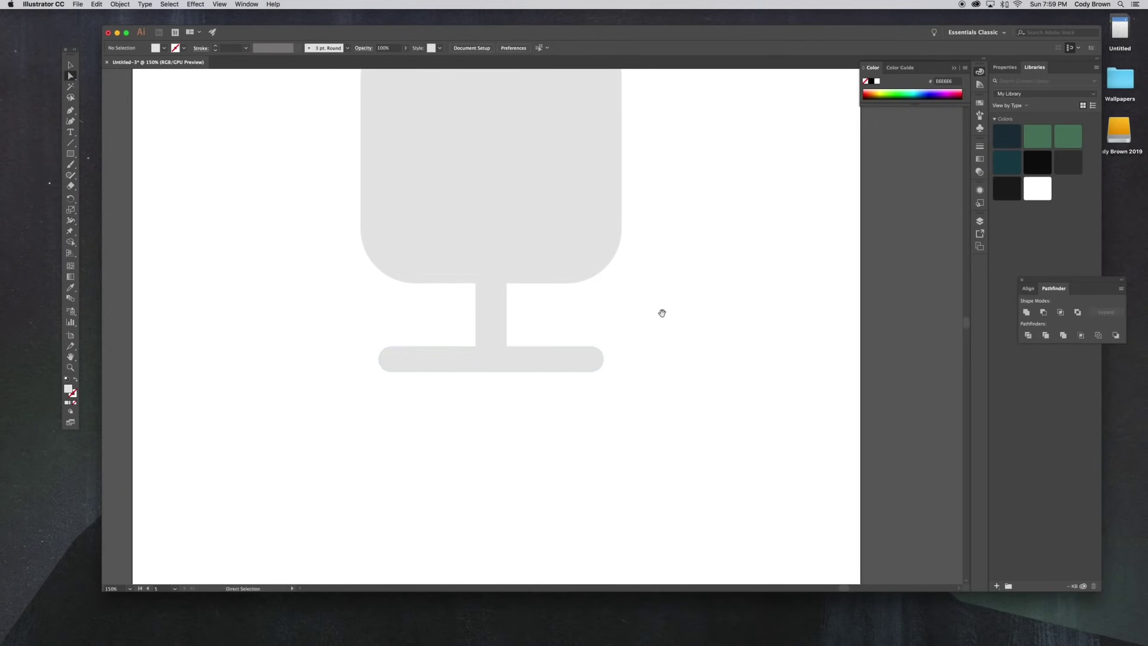
Step: Scale the stand and base bar down together proportionally, keeping them centred and attached below the camera body
left_click_drag(663, 320, 715, 341)
left_click(71, 66)
key("super+minus")
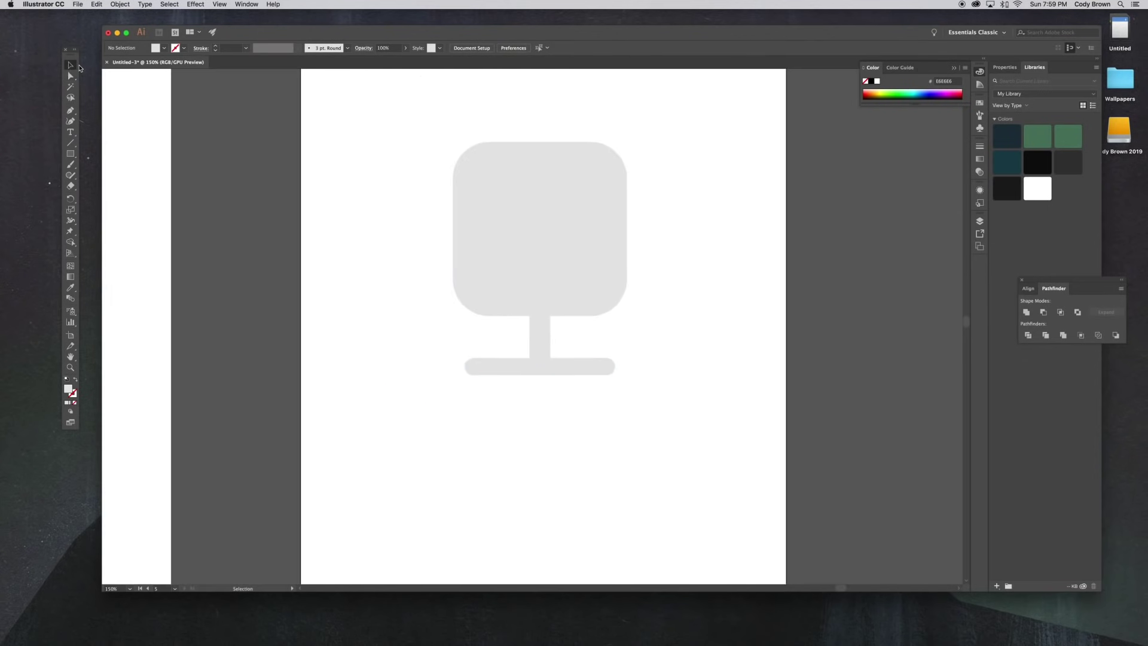
scroll(678, 269, "up", 1)
left_click(582, 299)
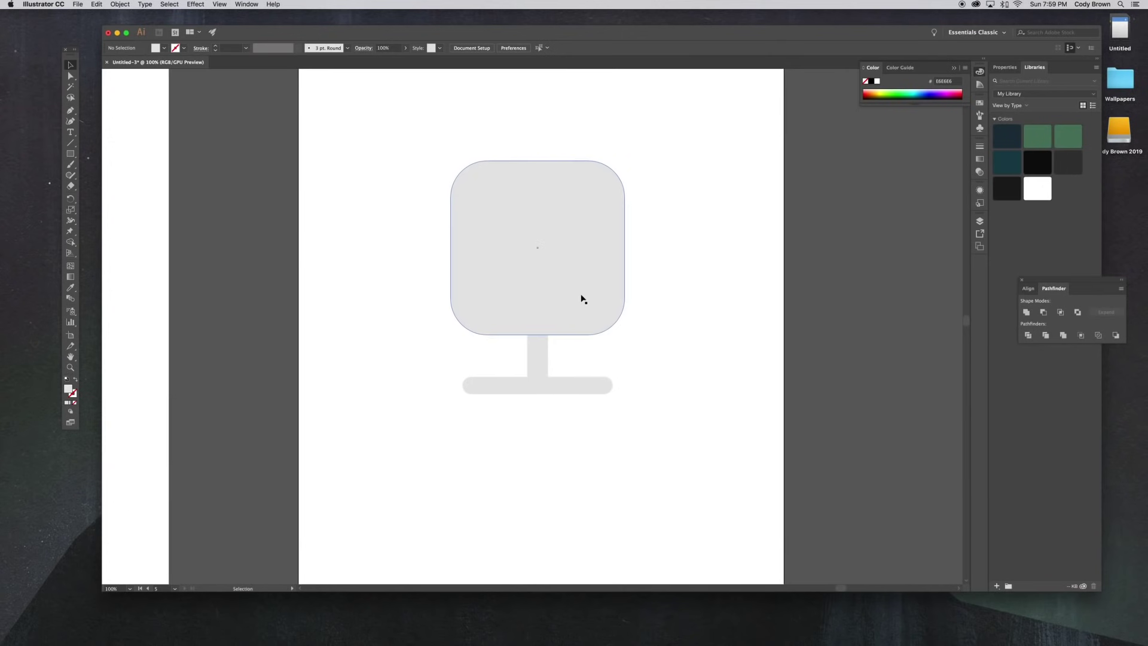
left_click(543, 347)
left_click(603, 390, "shift")
left_click_drag(476, 340, 559, 376)
left_click(634, 387)
left_click_drag(634, 387, 630, 408)
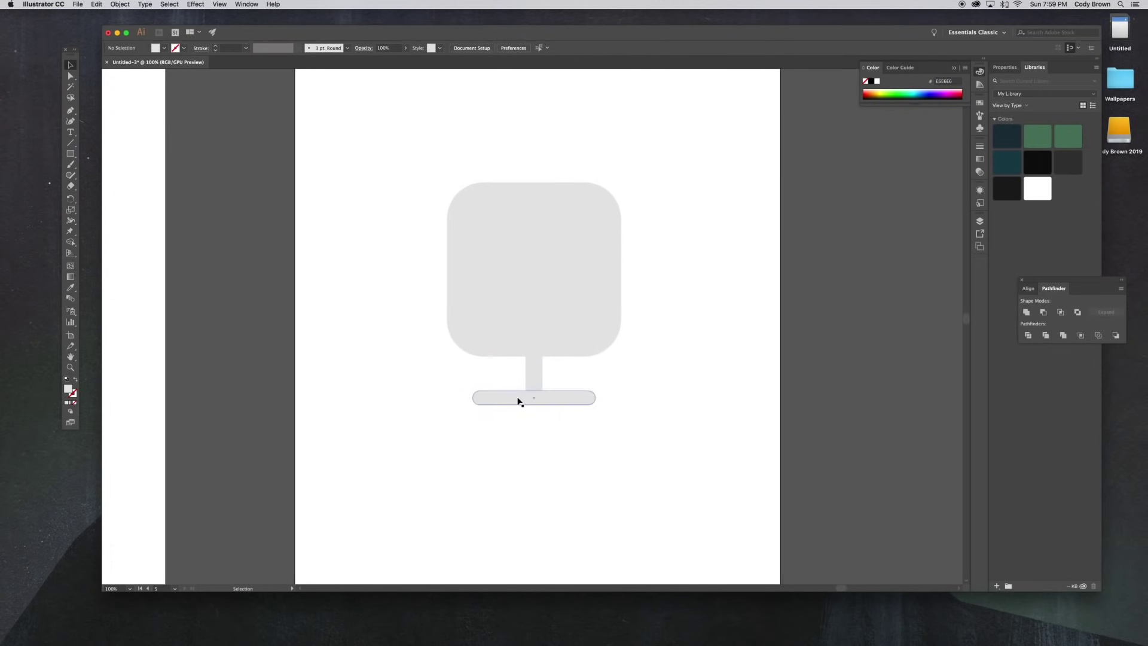
Step: Draw a circle about 204 px wide from the centre of the camera body and fill it with dark grey 333333
left_click(541, 236)
left_click(653, 264)
left_click_drag(70, 154, 107, 182)
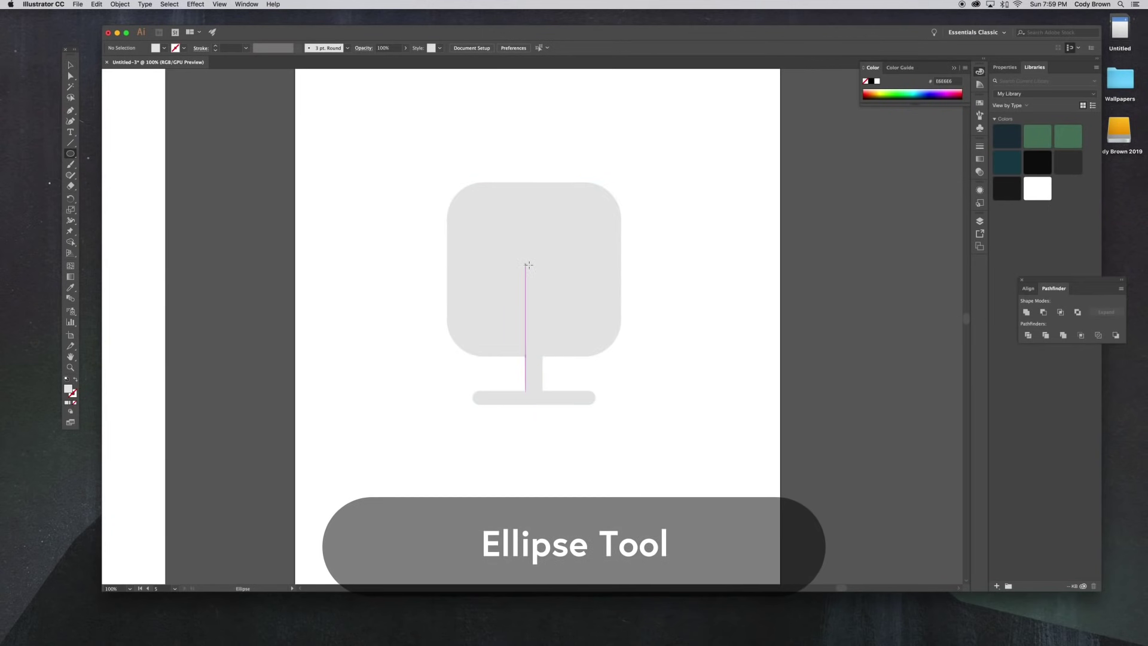
left_click_drag(534, 269, 579, 224)
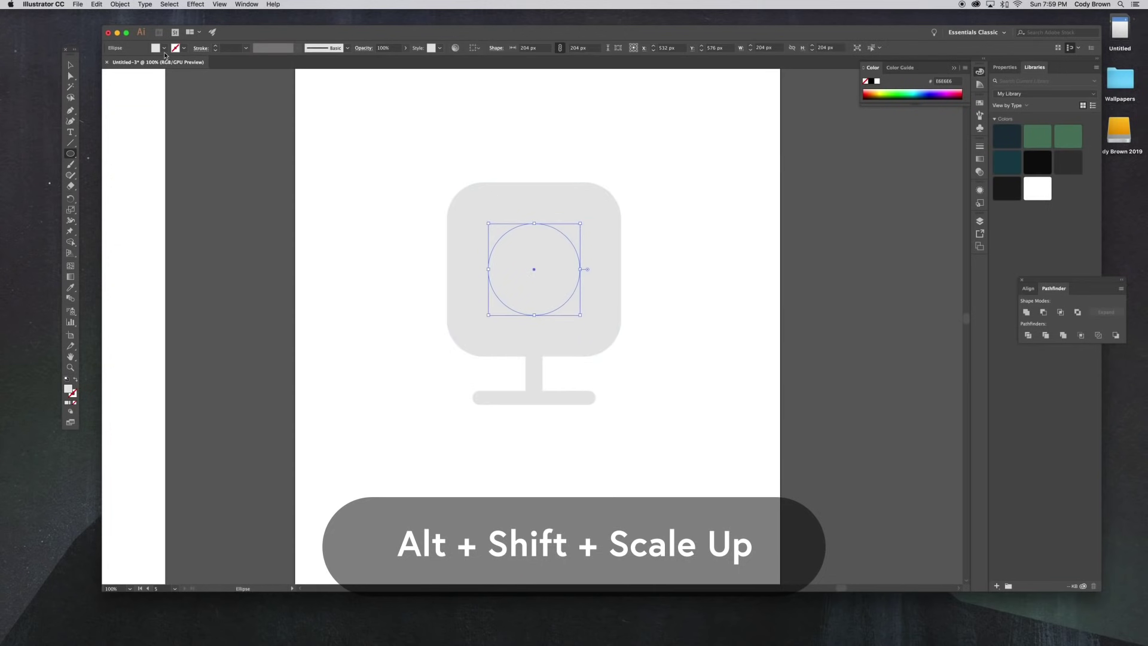
left_click(164, 48)
left_click(88, 89)
left_click(514, 168)
Step: Paste a copy of the lens circle in place, scale it down slightly around its centre and fill it with grey 4D4D4D
key("super+c")
key("a")
key("v")
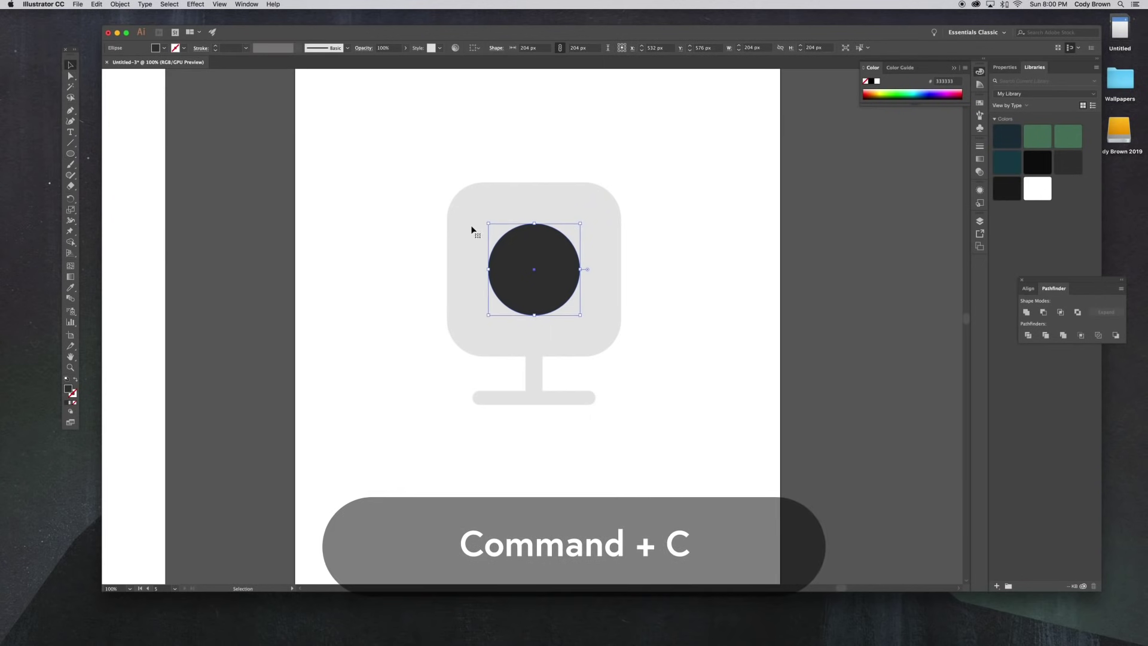
left_click(97, 4)
left_click(120, 80)
left_click_drag(580, 224, 567, 237)
left_click(164, 48)
left_click(94, 89)
left_click(440, 142)
key("super+shift+a")
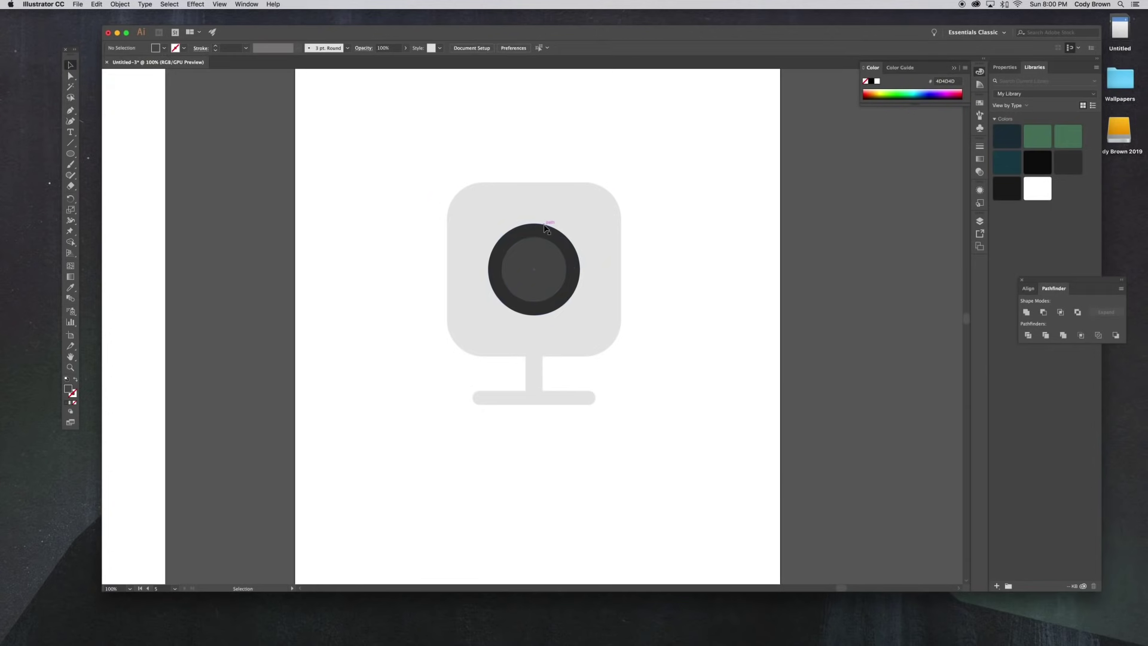
Step: Paste a copy of the outer dark circle in place on top and scale it around its centre to about 102 px
left_click(546, 231)
key("super+c")
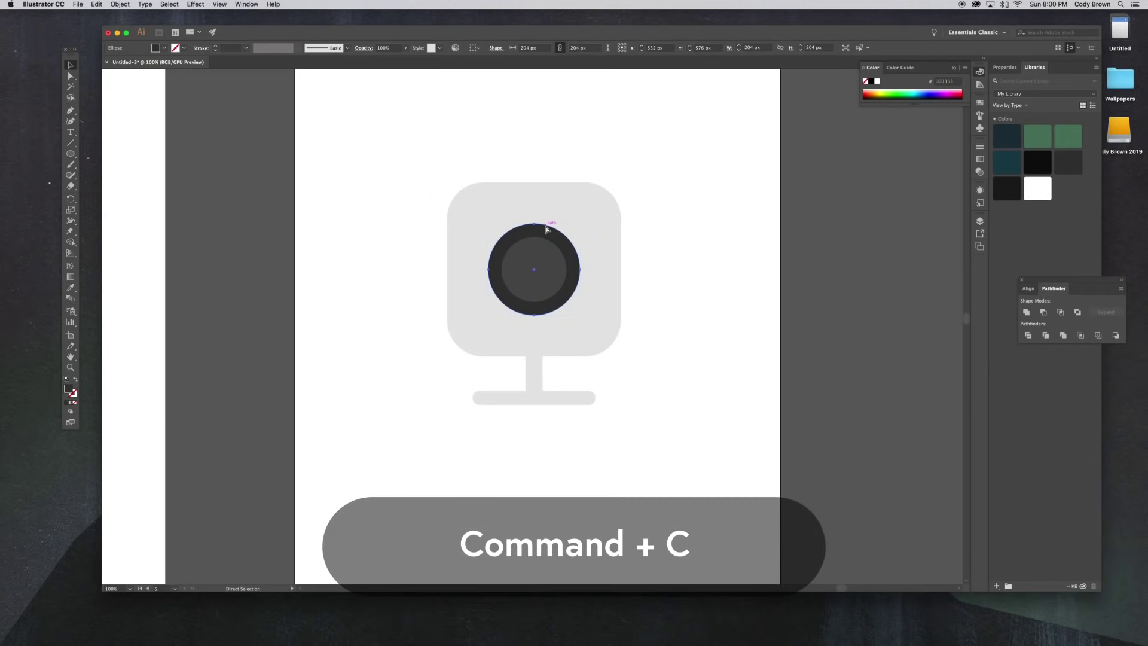
left_click(97, 4)
left_click(129, 85)
left_click(580, 226, "shift")
left_click(560, 251)
left_click(632, 253)
left_click(536, 258)
left_click_drag(579, 224, 559, 250)
left_click(670, 257)
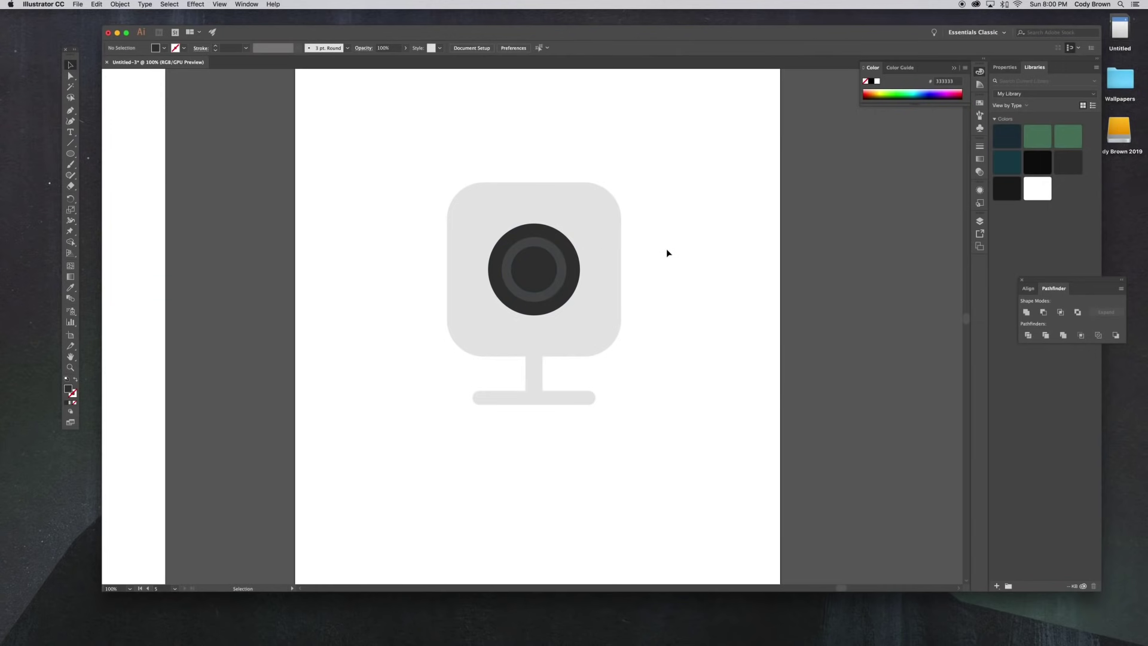
Step: Paste a copy of the innermost circle in place, scale it to about 50 px around its centre and fill it with black
left_click(542, 266)
key("cmd+c")
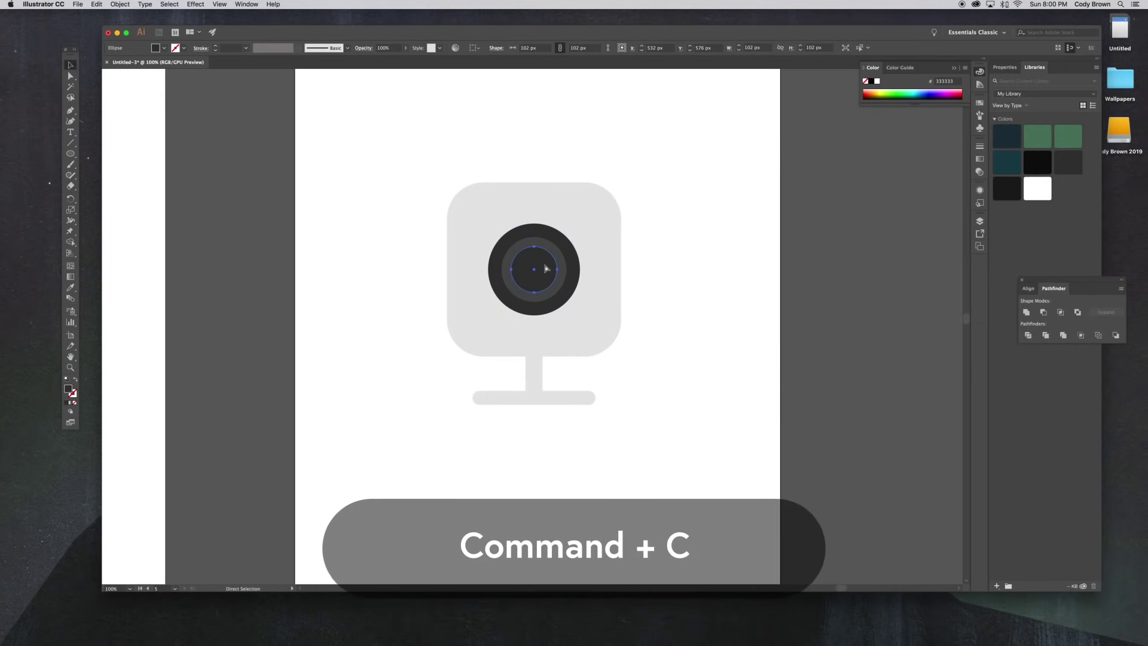
key("a")
key("v")
left_click(97, 4)
left_click(117, 80)
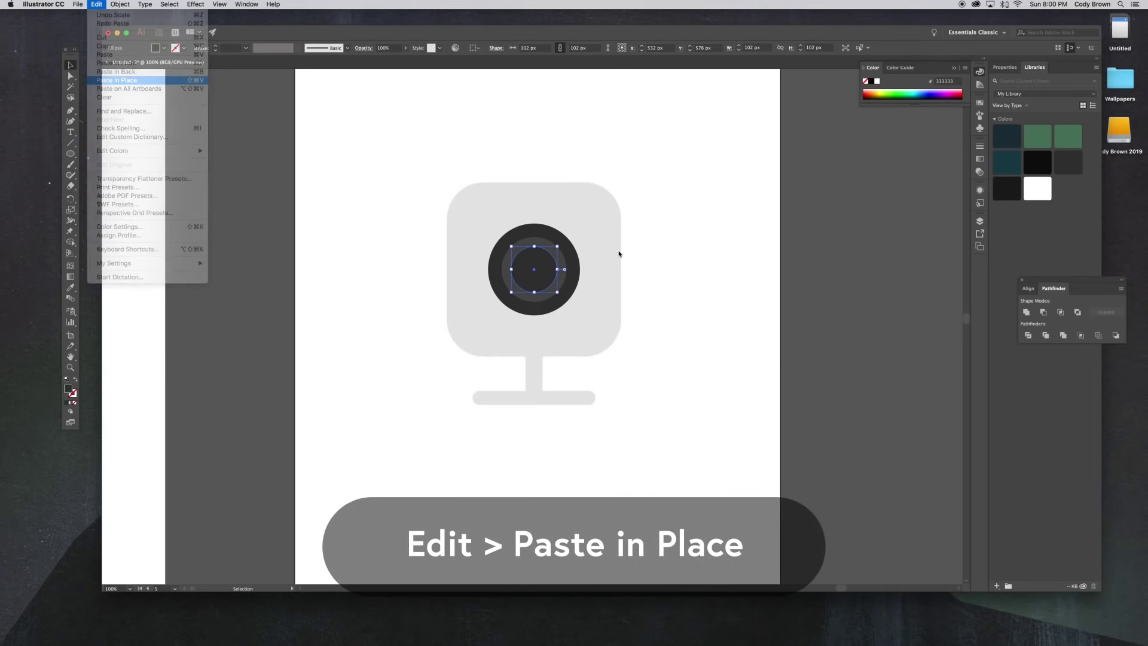
left_click_drag(558, 246, 546, 256)
left_click(164, 48)
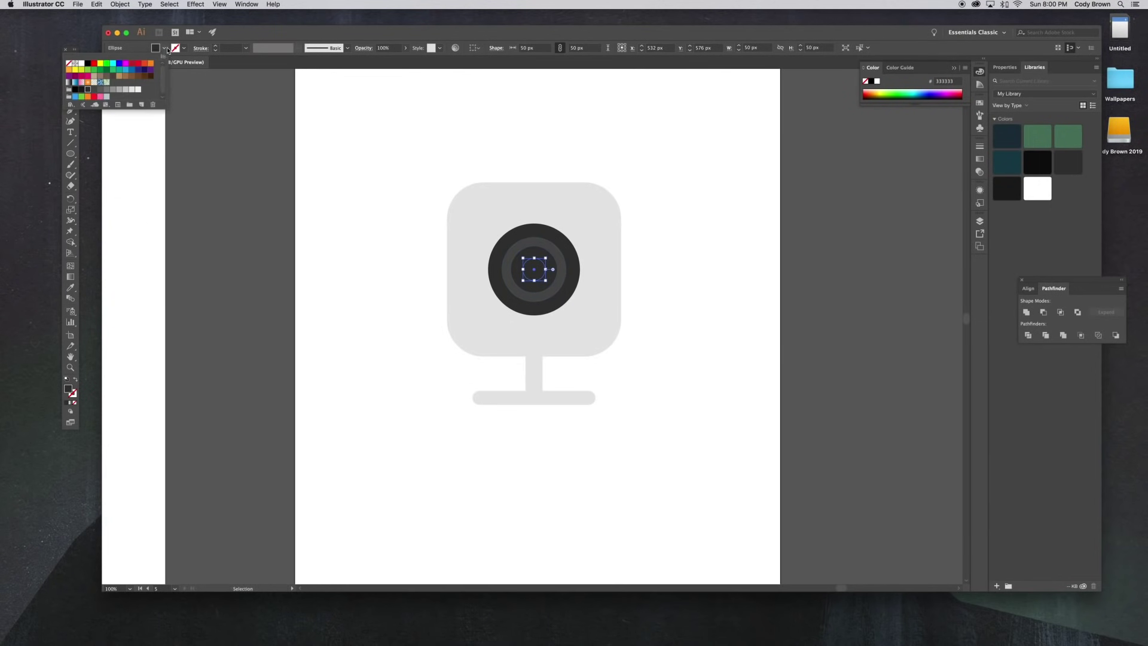
left_click(76, 90)
left_click(478, 164)
left_click(472, 149)
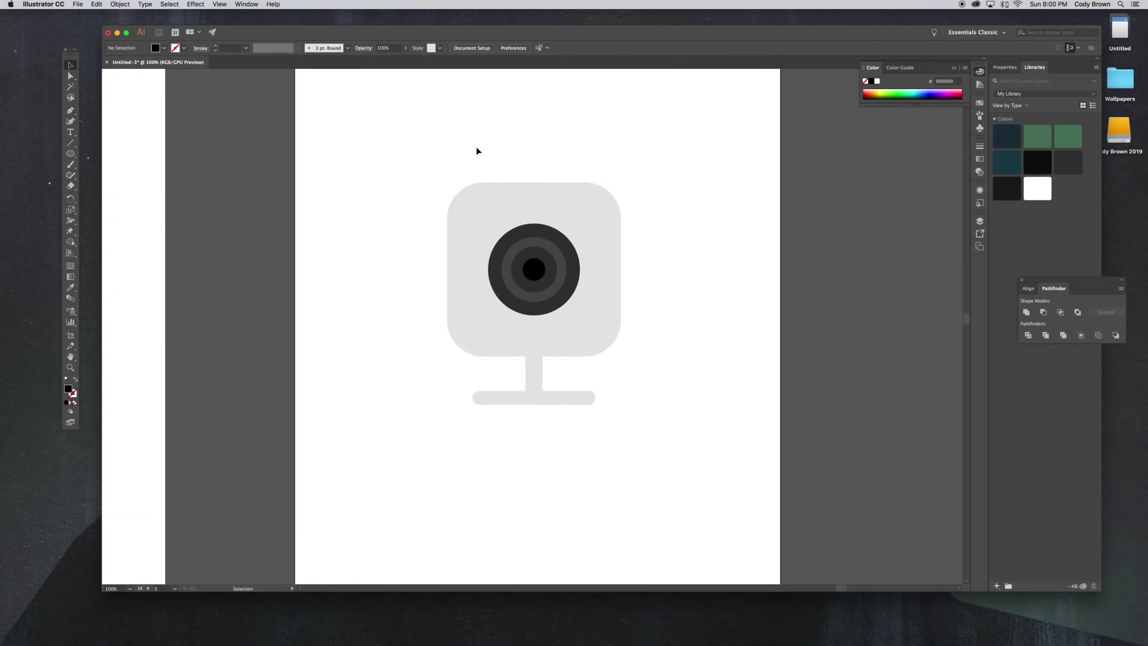
Step: Draw a white highlight circle about 63 px wide over the lens's upper-right part and nudge it slightly to the right
left_click(70, 154)
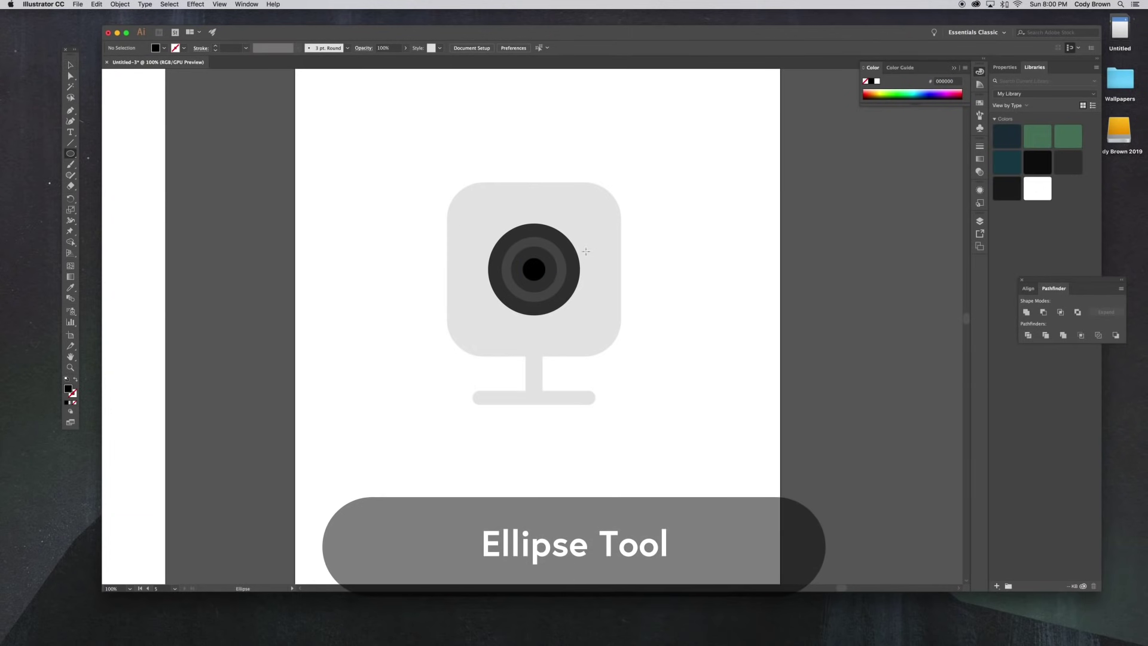
left_click_drag(532, 238, 559, 265)
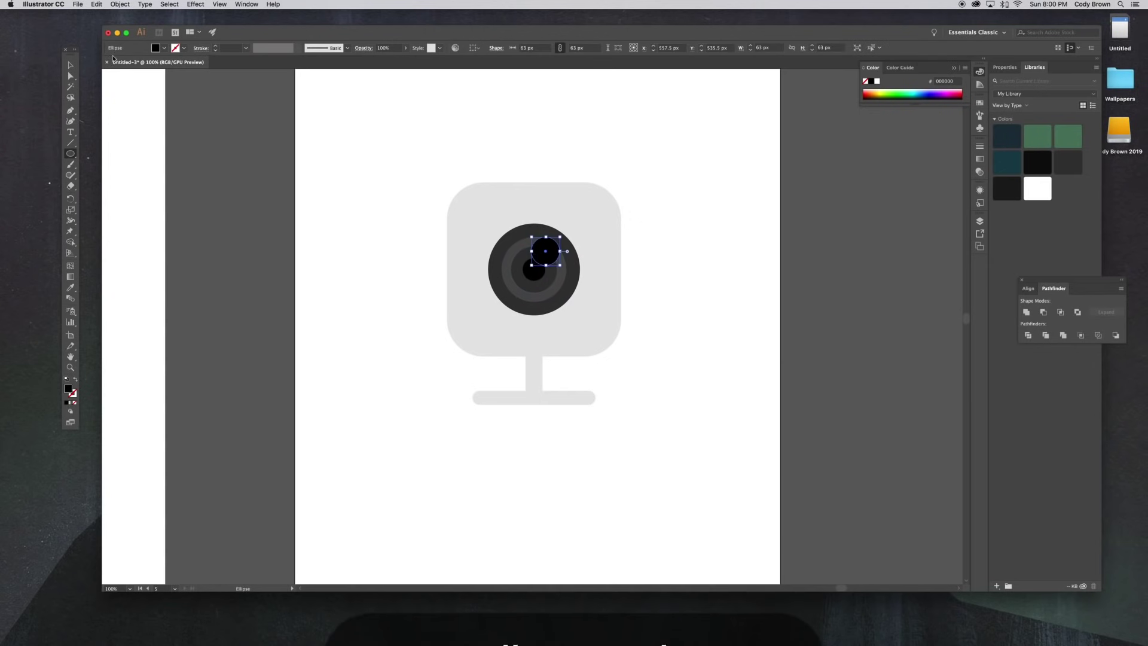
left_click(156, 50)
left_click(81, 64)
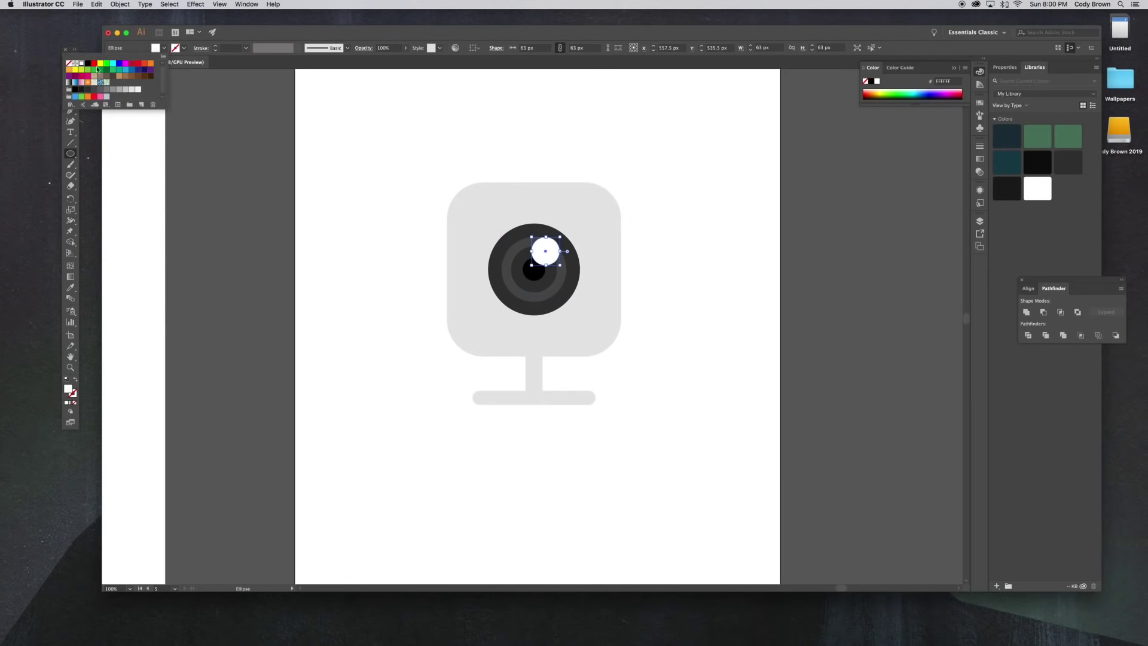
left_click(70, 66)
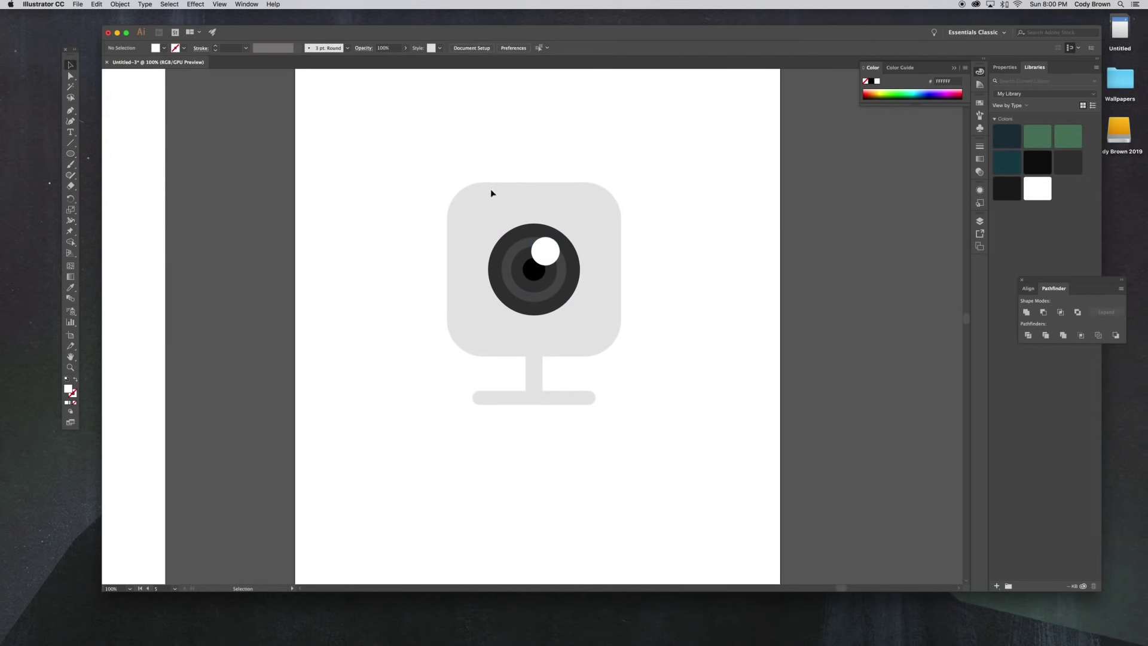
left_click_drag(551, 257, 556, 257)
left_click(656, 253)
scroll(648, 254, "up", 2)
left_click(564, 283)
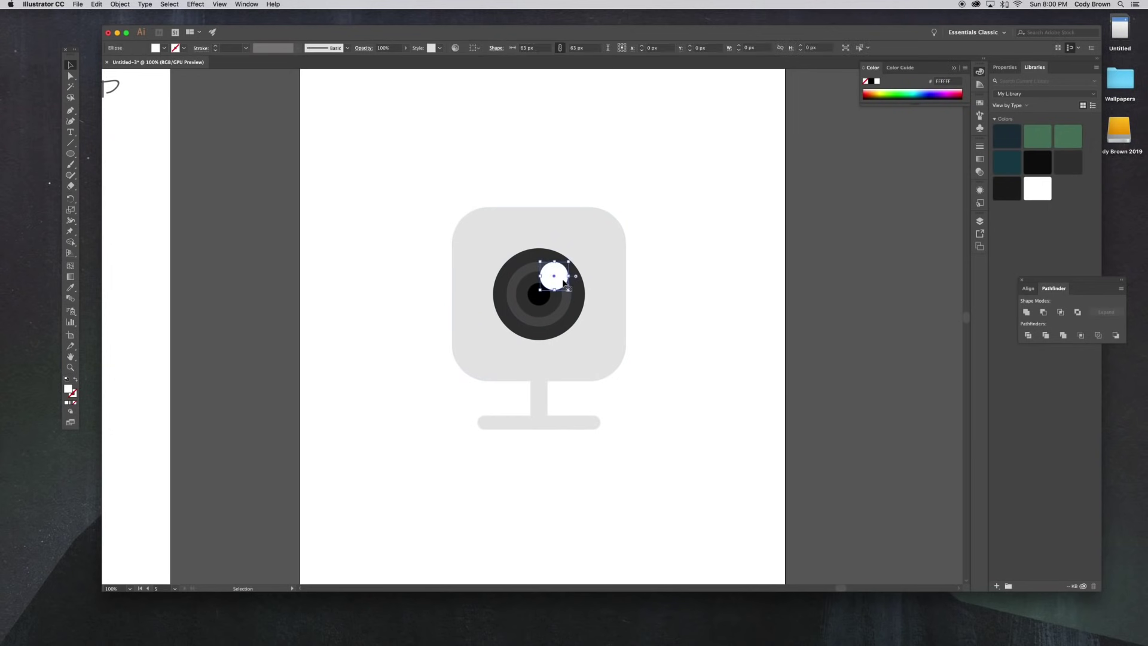
left_click_drag(564, 283, 564, 283)
Step: Scale the lens's outer dark circle down around its centre to about 186 px
left_click(576, 317)
left_click_drag(585, 340, 582, 338)
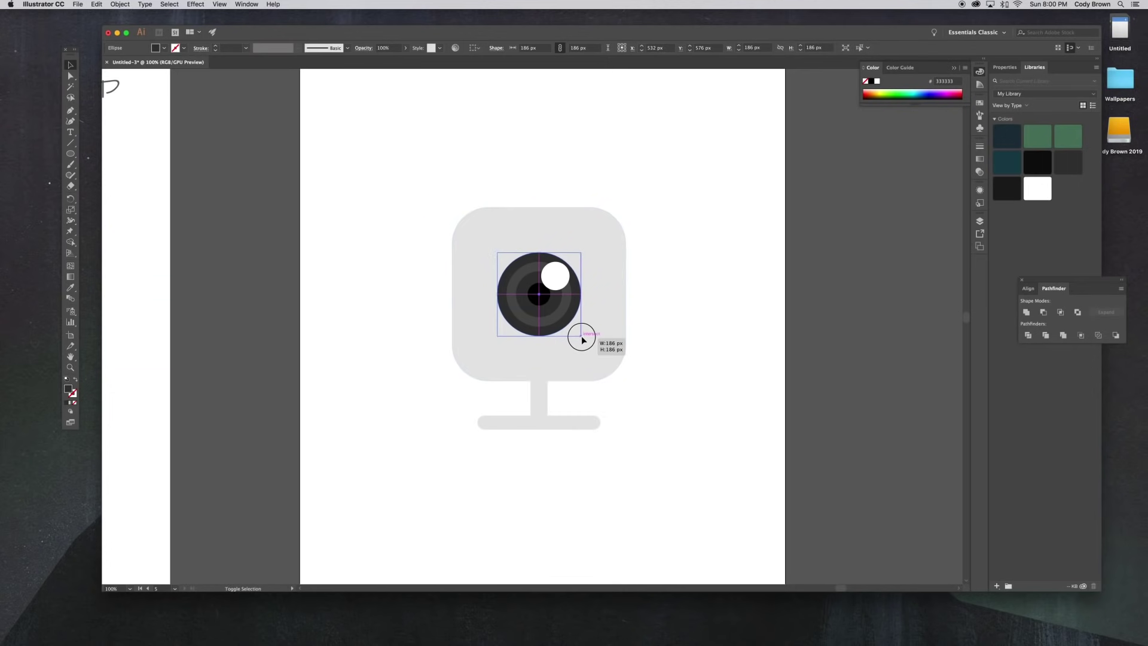
left_click(687, 342)
left_click_drag(693, 329, 686, 326)
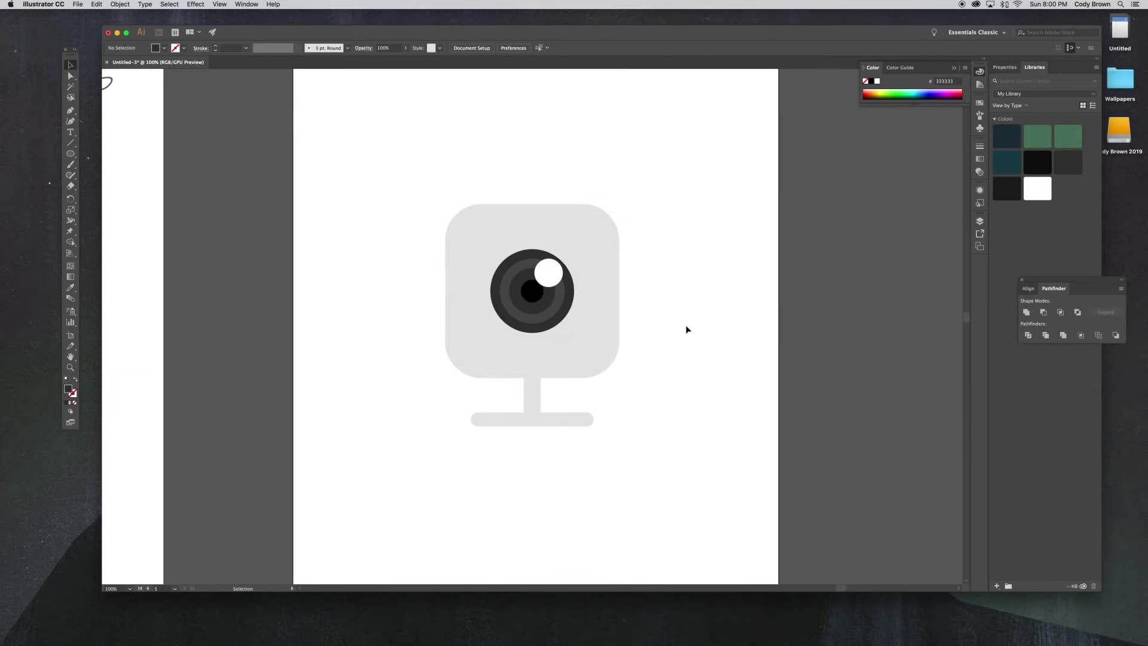
Step: Apply a linear gradient to the camera body running from white to a light grey of about 20% black
left_click(616, 281)
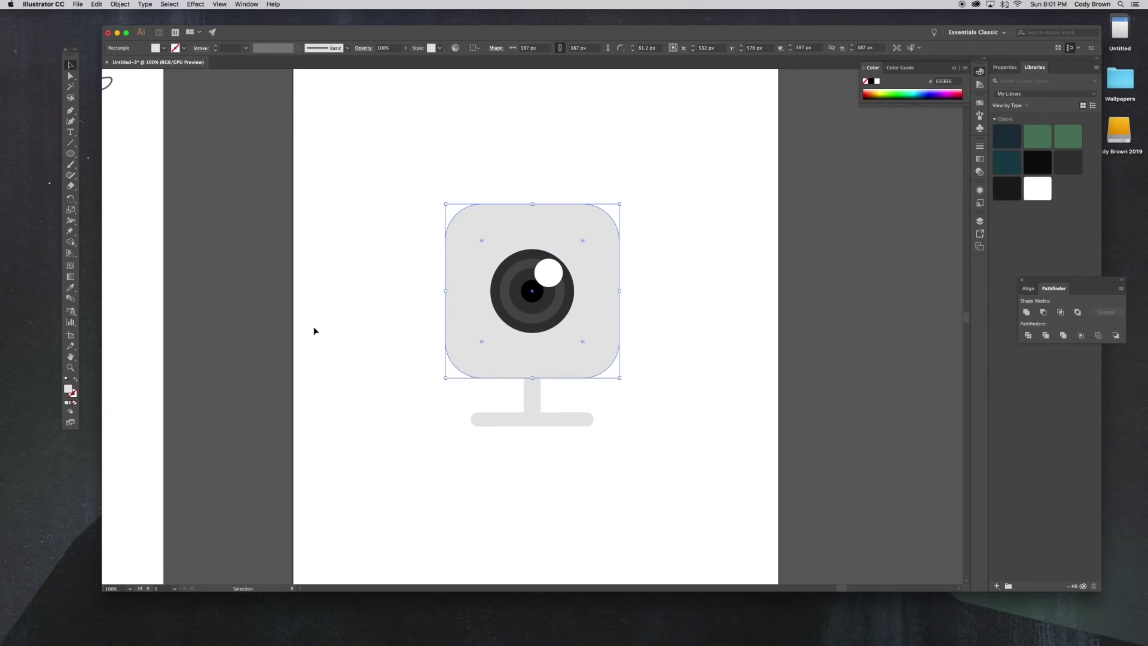
left_click(245, 5)
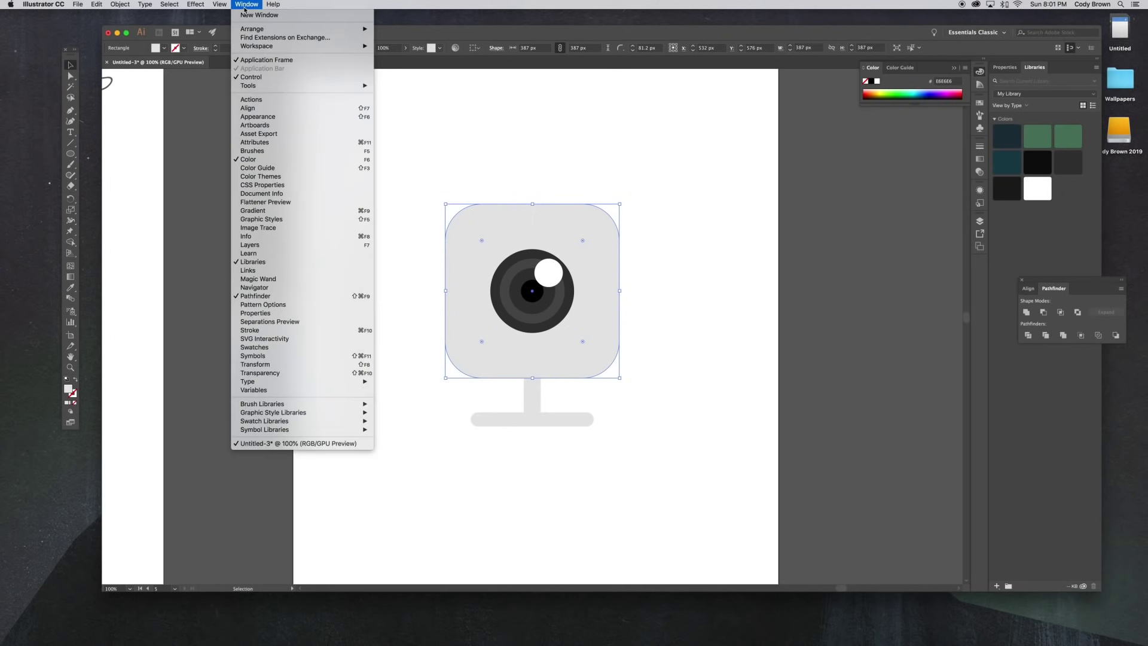
left_click(253, 210)
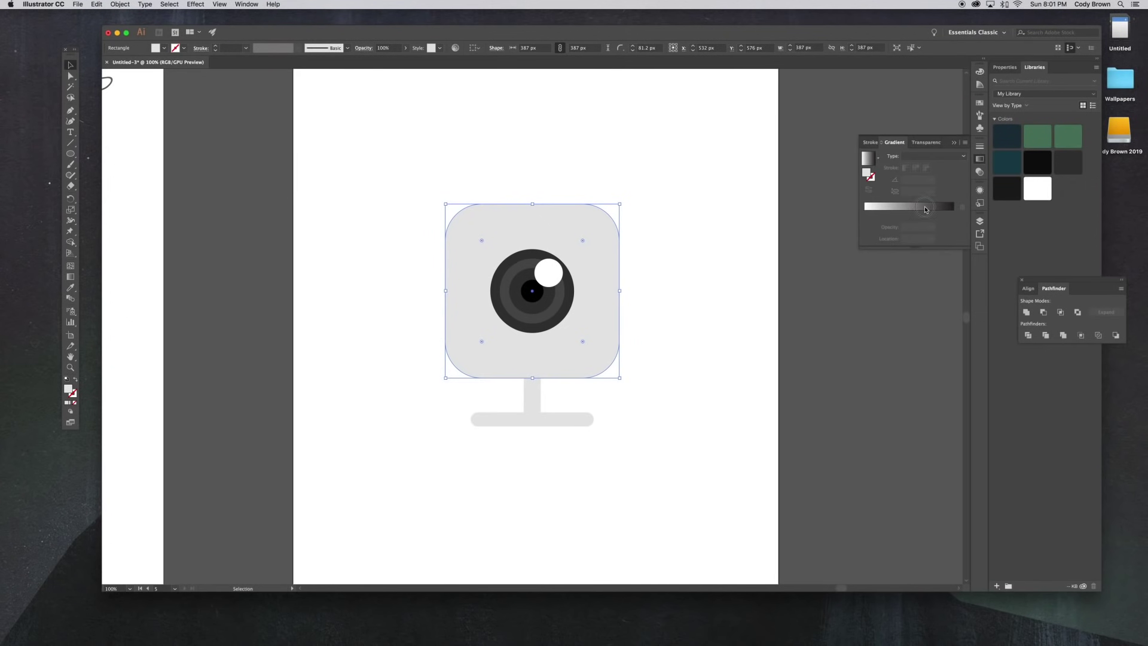
left_click(925, 210)
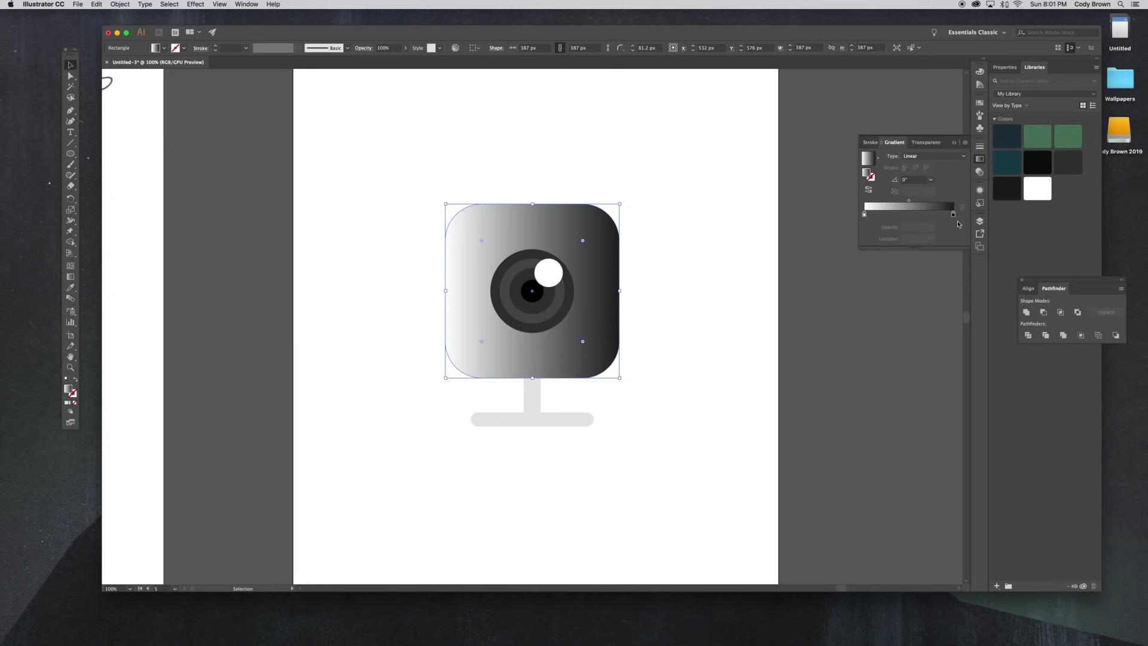
double_click(954, 216)
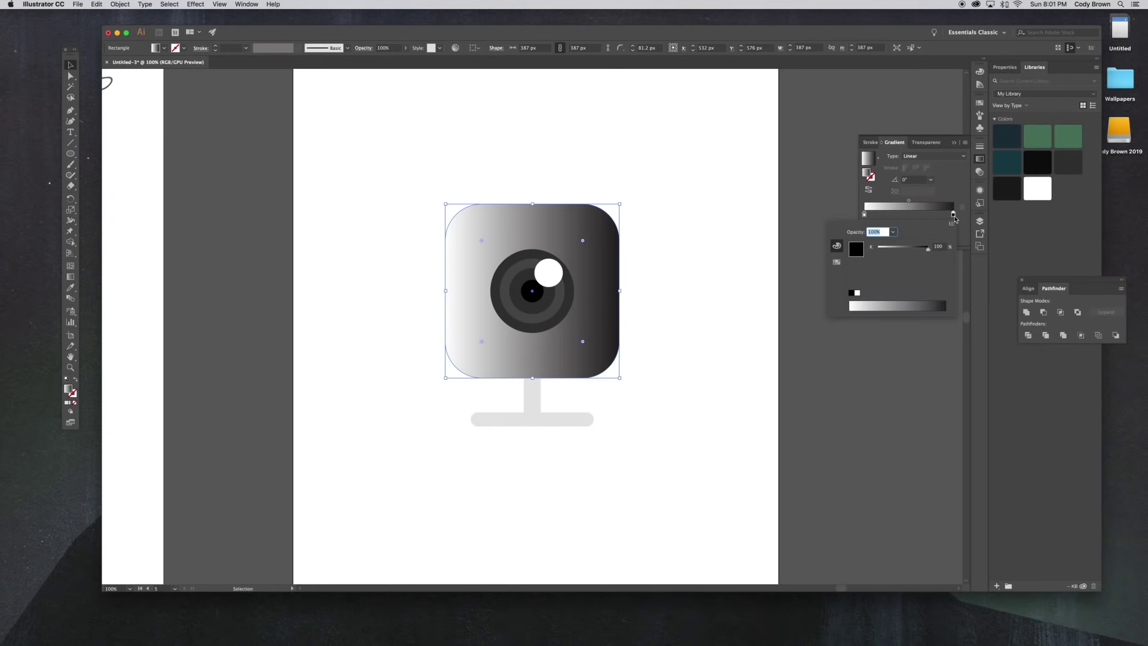
left_click_drag(933, 305, 875, 306)
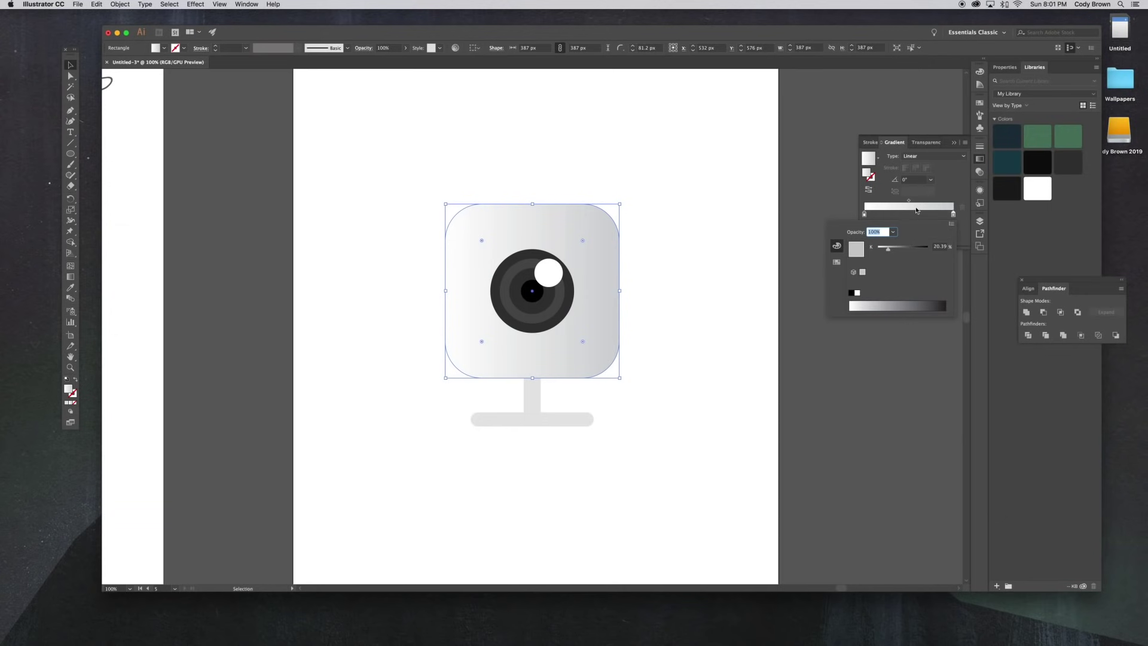
Step: Set the camera body's gradient angle to -90° and deselect the shape
left_click(928, 190)
left_click(930, 179)
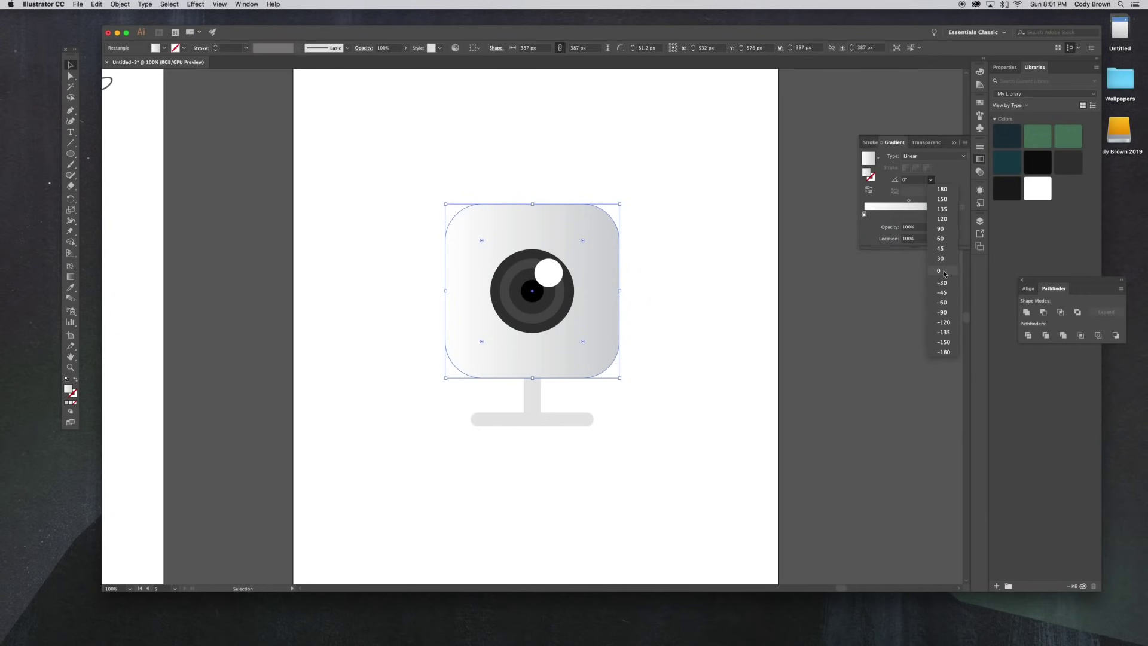
left_click(942, 313)
left_click(666, 378)
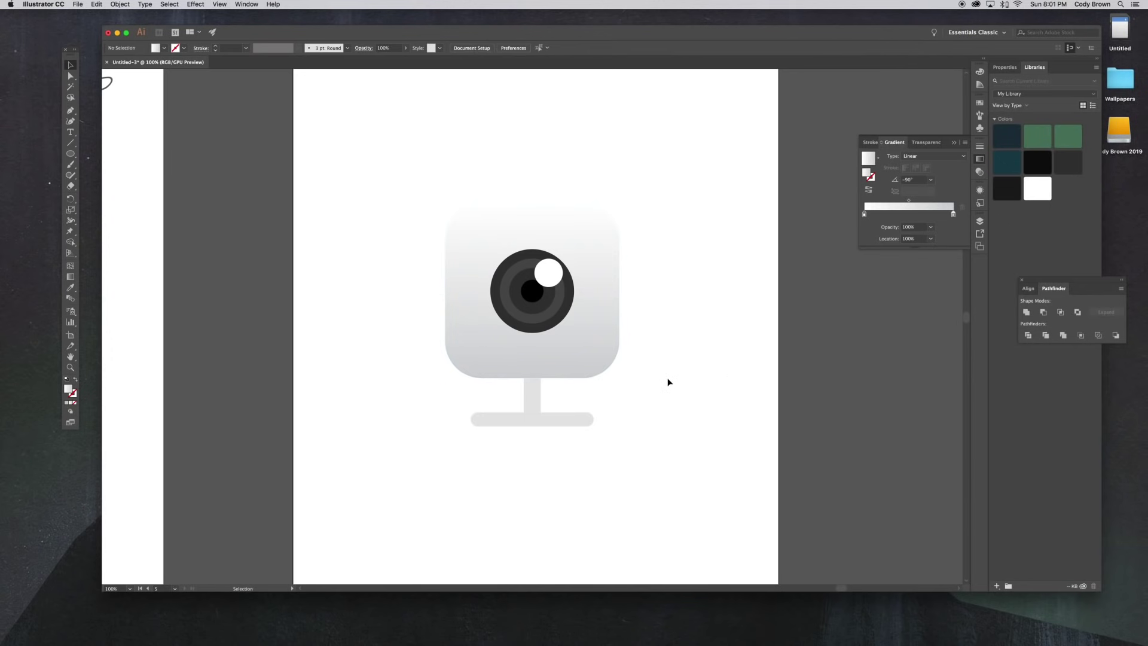
Step: Copy the camera body's gradient fill onto the stand's neck rectangle
scroll(669, 377, "up", 1)
left_click(528, 392)
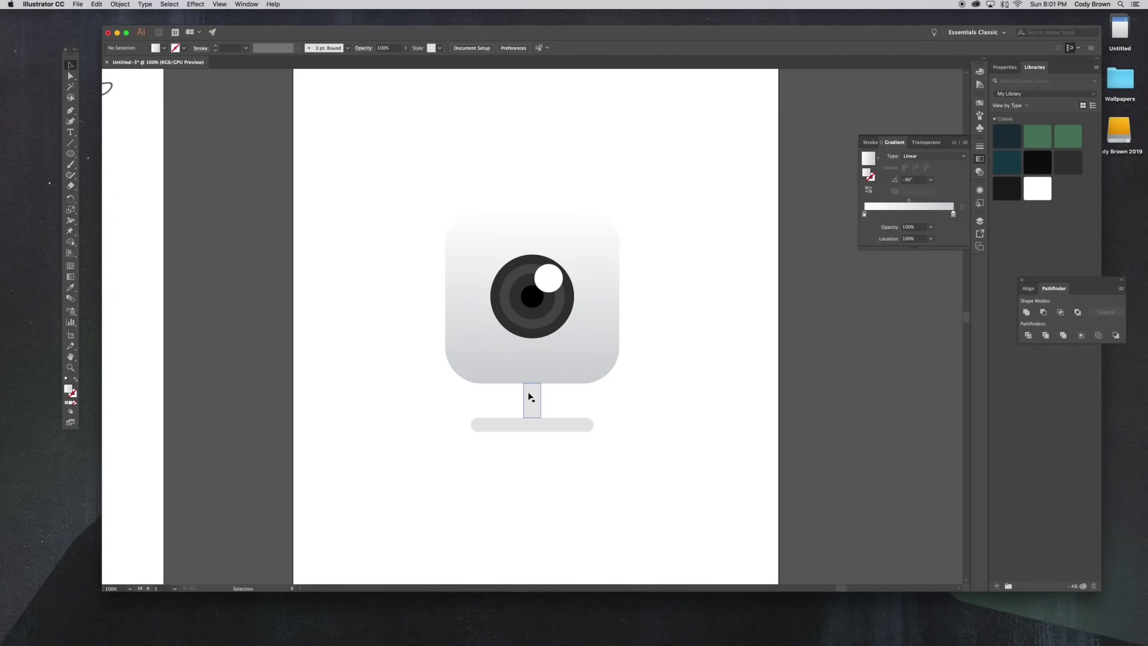
left_click(70, 288)
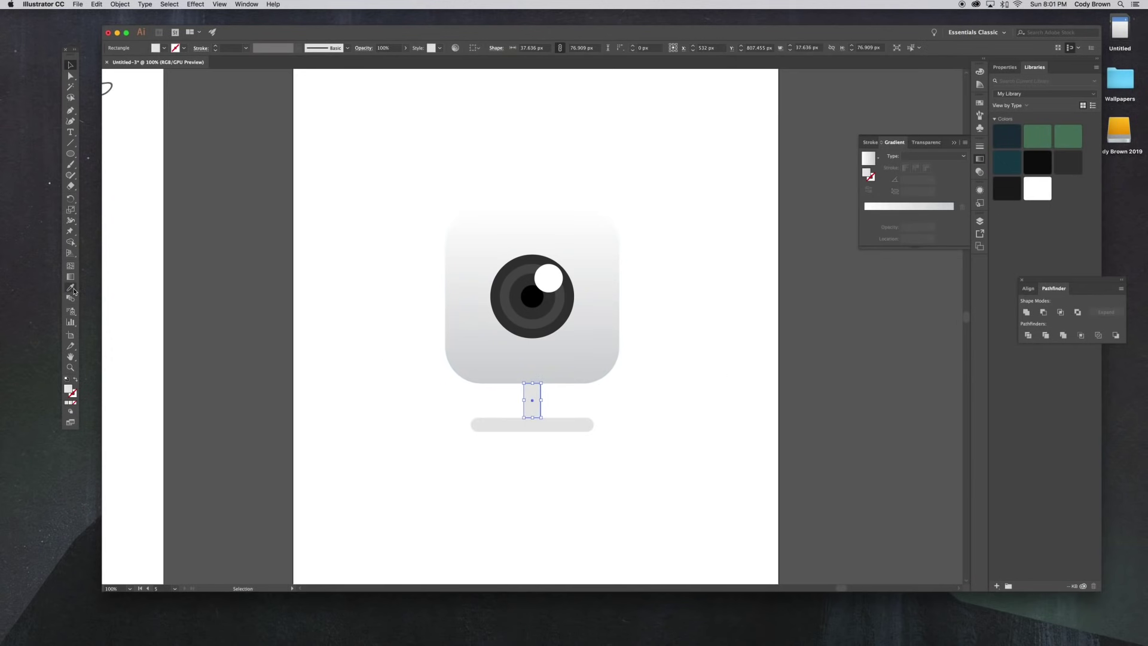
left_click(489, 361)
key("v")
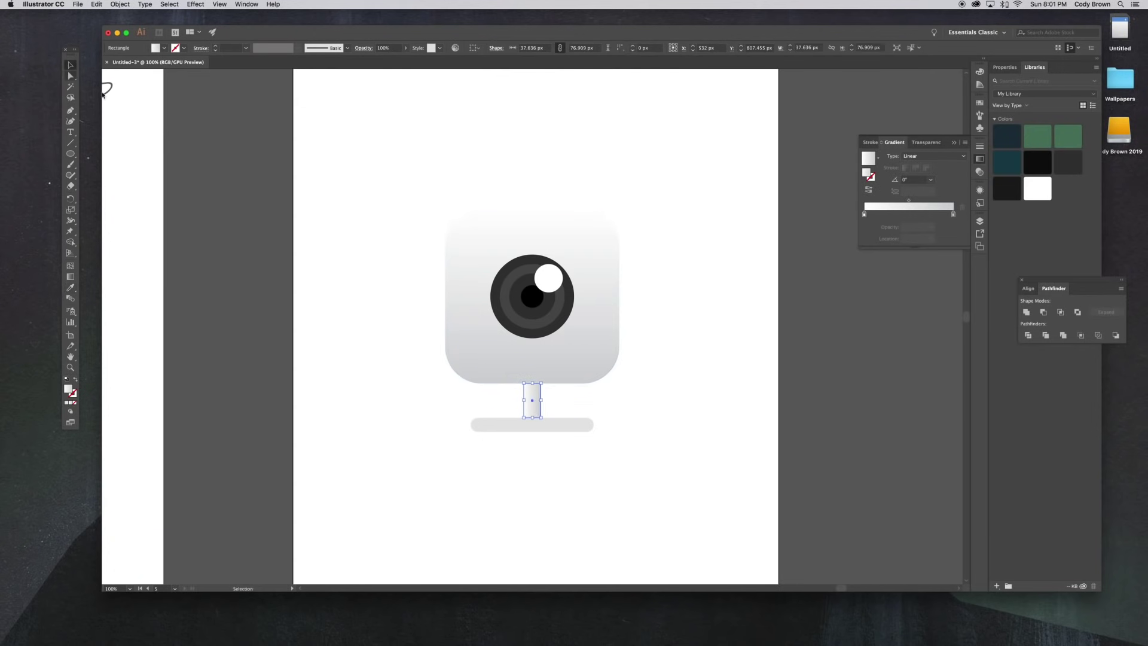
Step: Set the gradient angle of the stand's neck to -90°
left_click(539, 401)
left_click(930, 179)
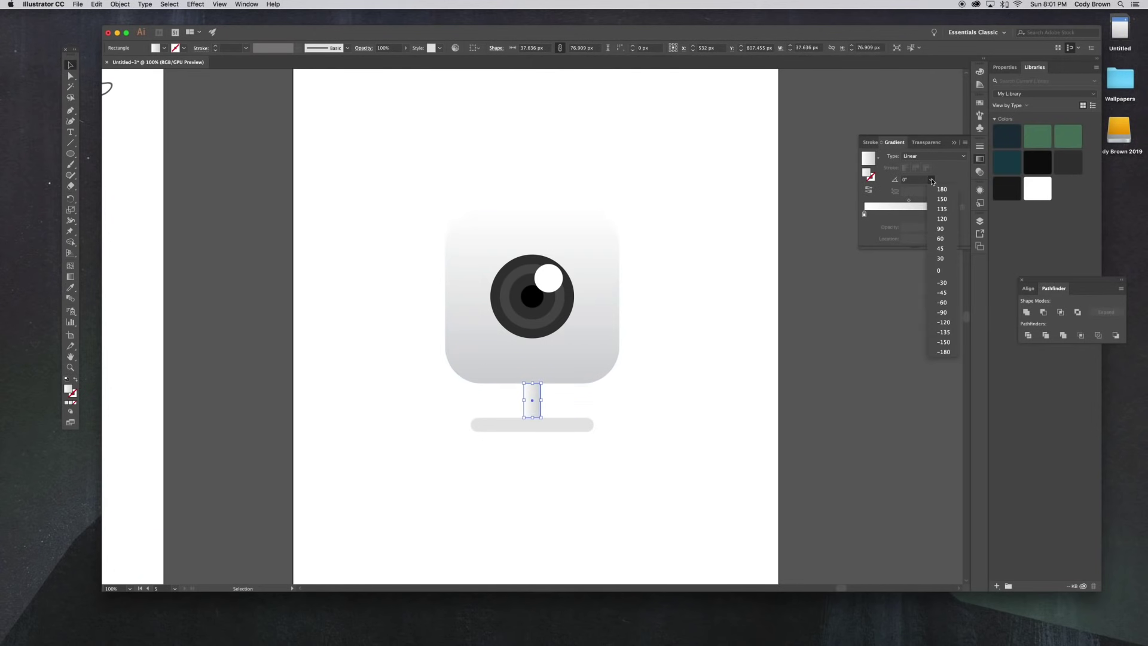
left_click(947, 312)
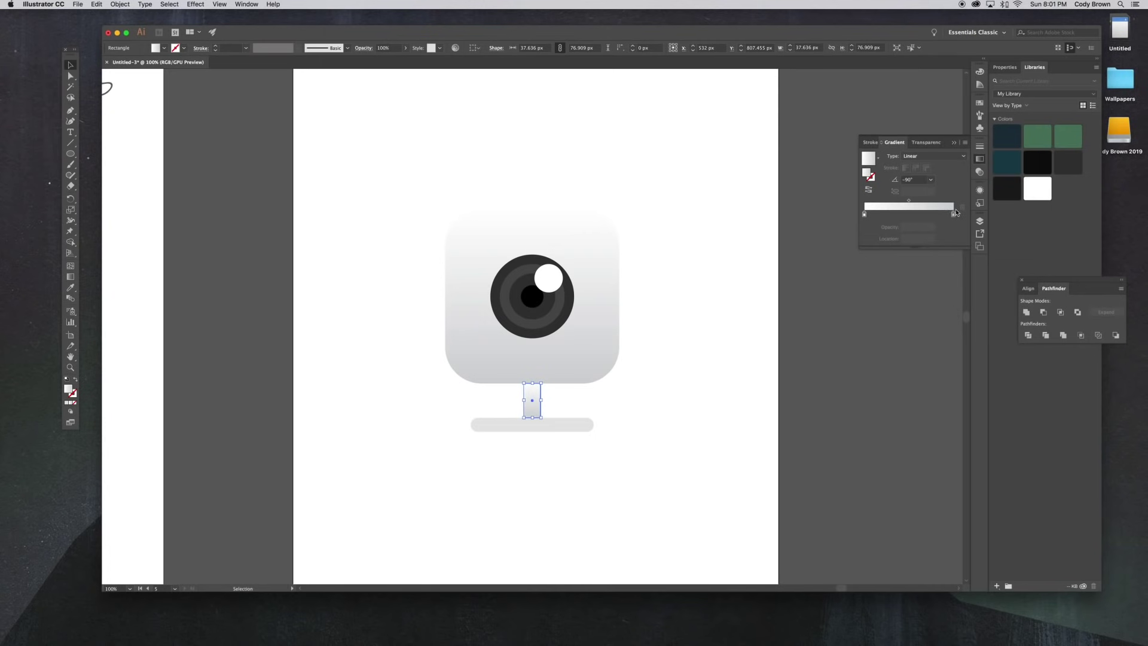
Step: Set the gradient angle of the stand's neck to 90° and deselect it
left_click(586, 424, "shift")
left_click(537, 387)
left_click(934, 182)
left_click(942, 236)
left_click(686, 323)
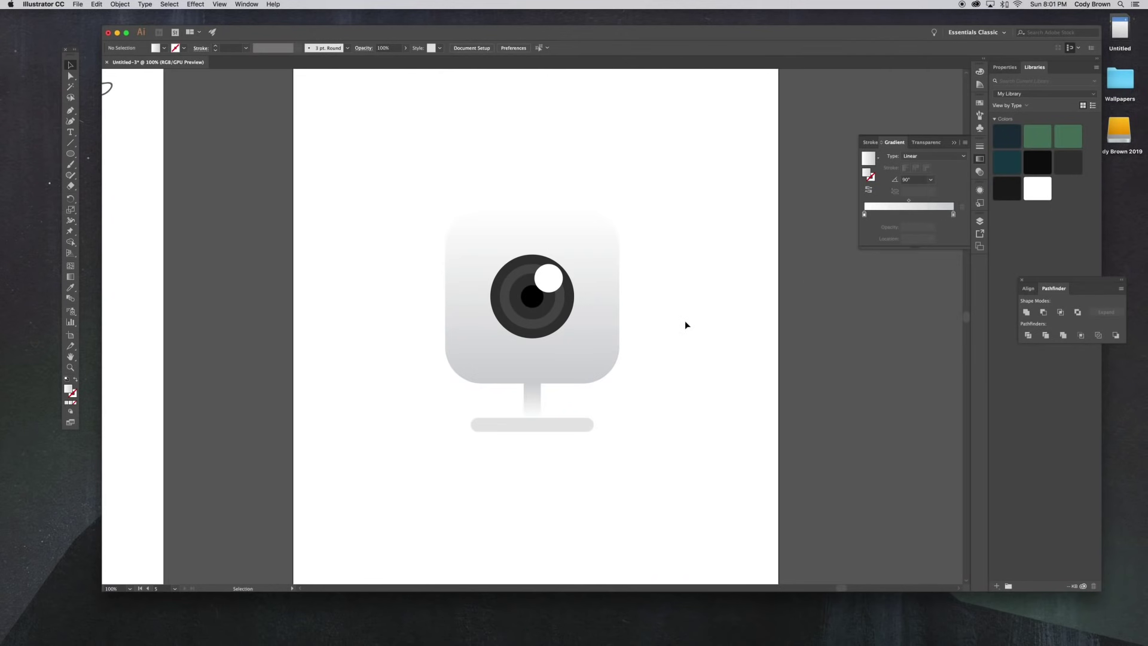
Step: Darken the grey end stop of the neck's gradient to 32% black and deselect the neck
key("super+equal")
left_click(547, 467)
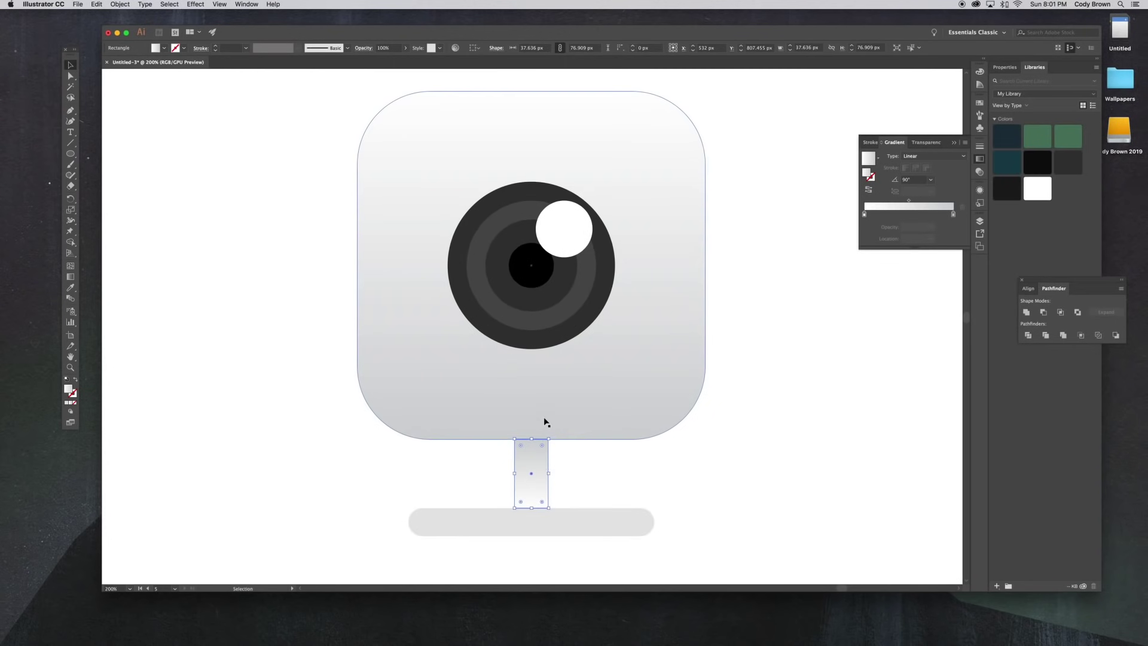
double_click(953, 214)
left_click_drag(893, 253, 894, 252)
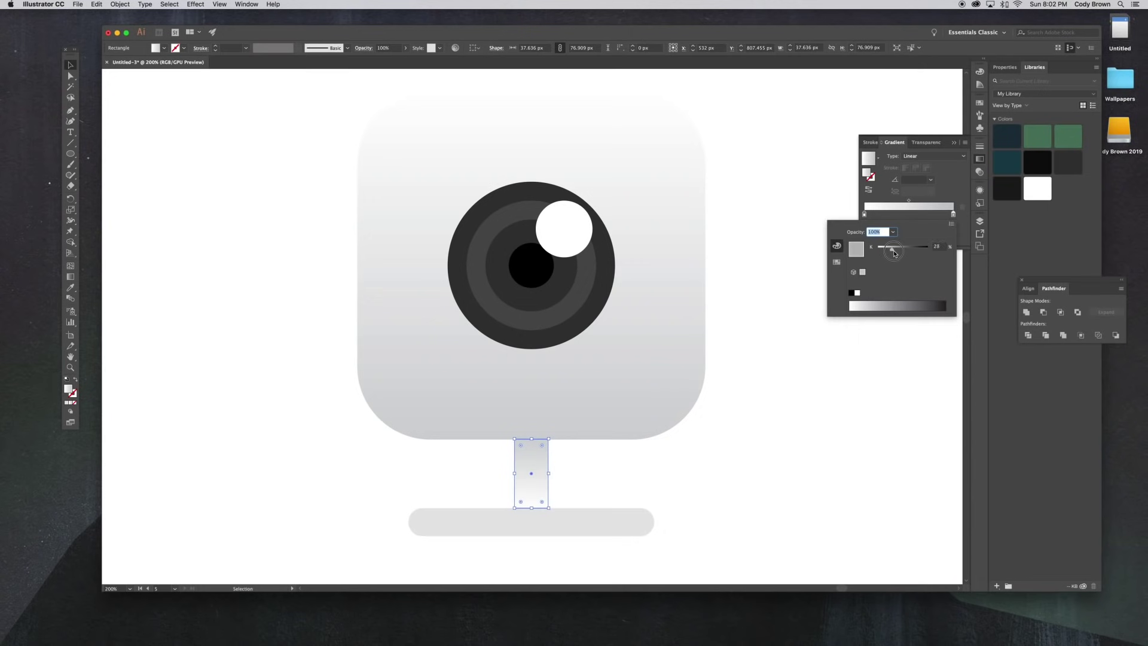
left_click(755, 305)
left_click(758, 308)
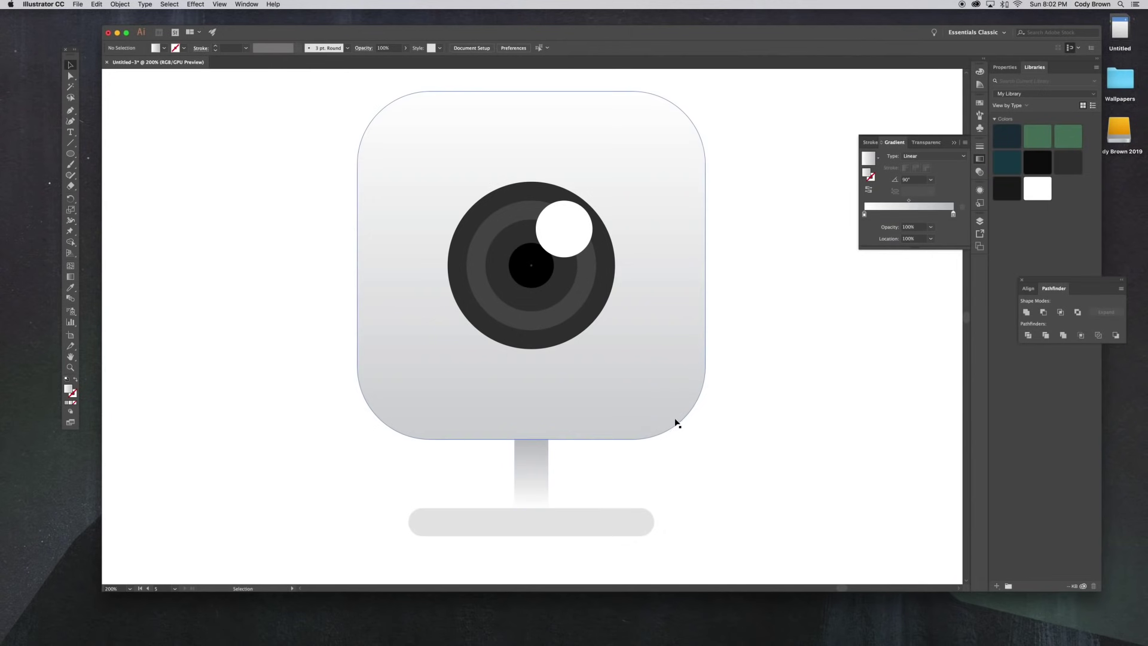
Step: Copy the camera body's gradient onto the stand's rounded base, set its angle to -90° and deselect it
scroll(694, 455, "down", 2)
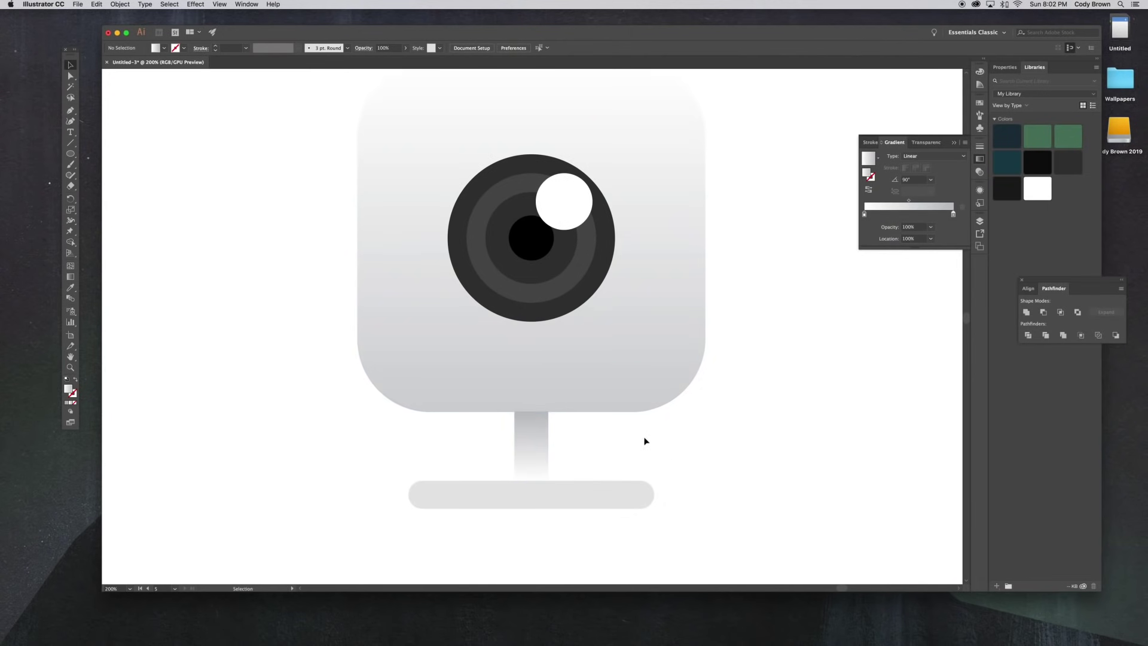
left_click(578, 488)
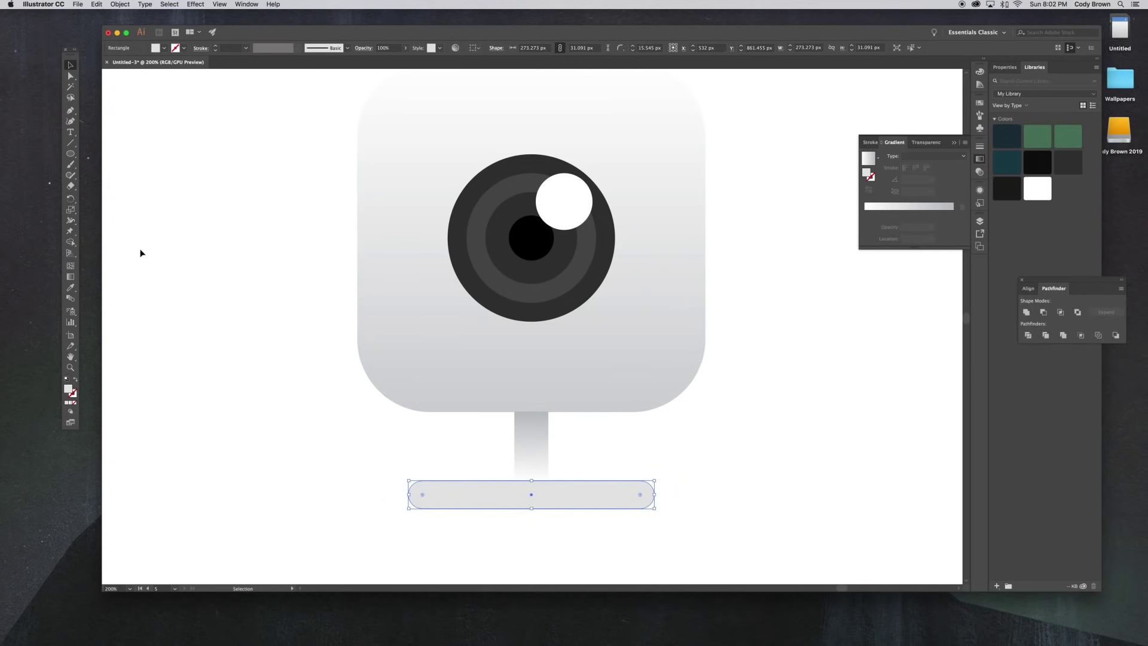
left_click(71, 287)
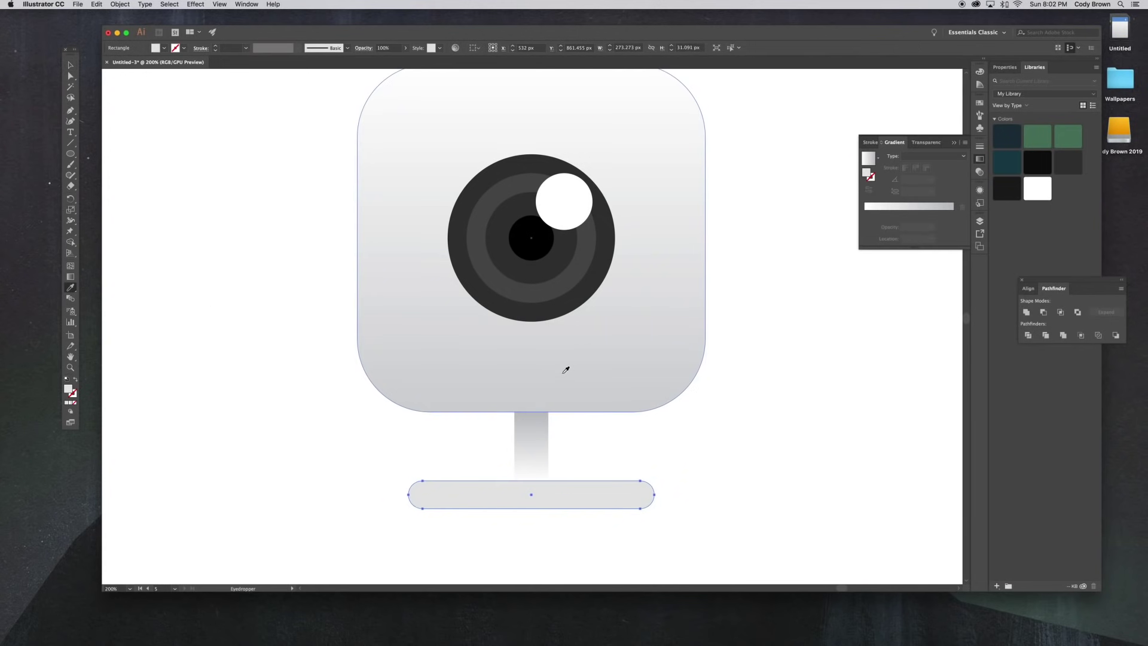
left_click(564, 373)
left_click(930, 179)
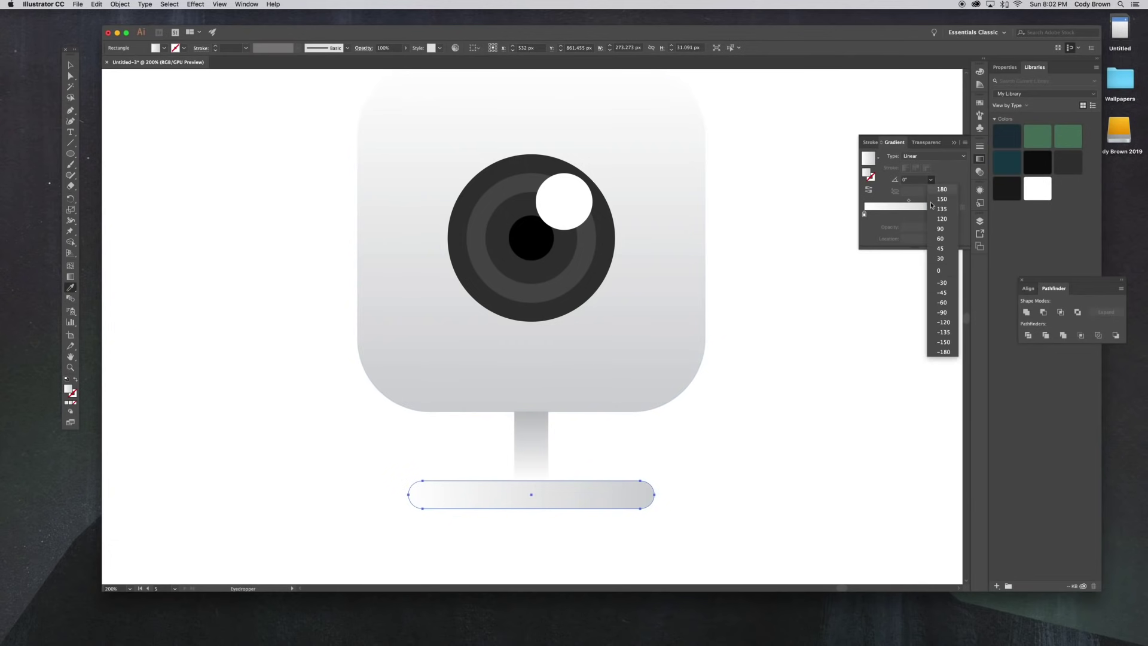
left_click(943, 311)
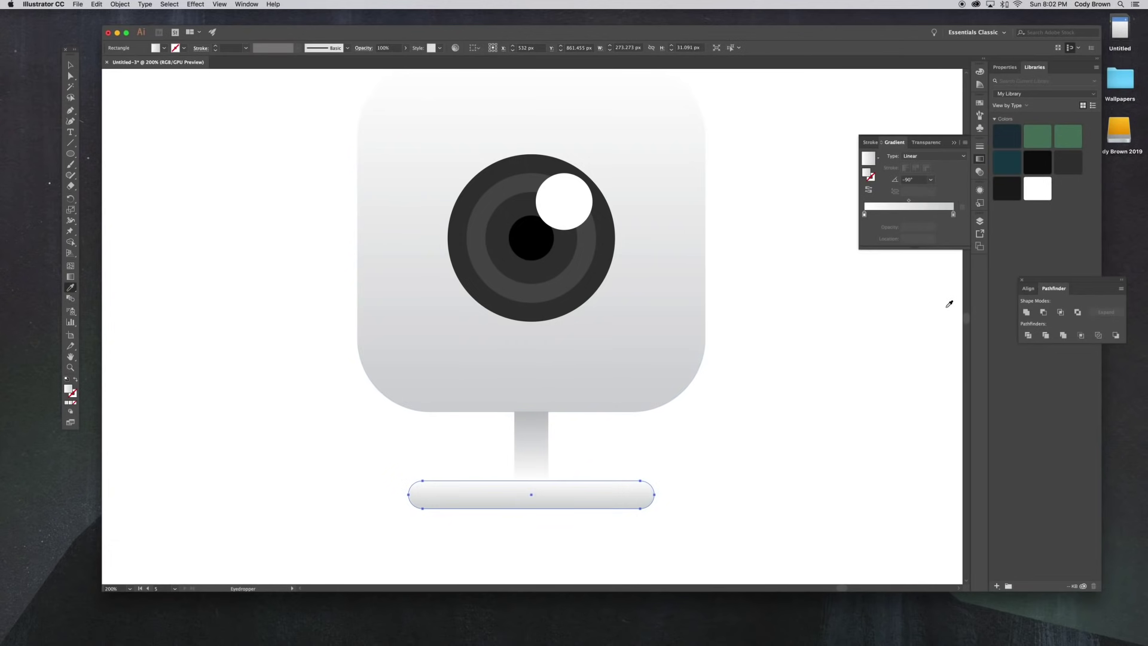
left_click(71, 65)
left_click(110, 86)
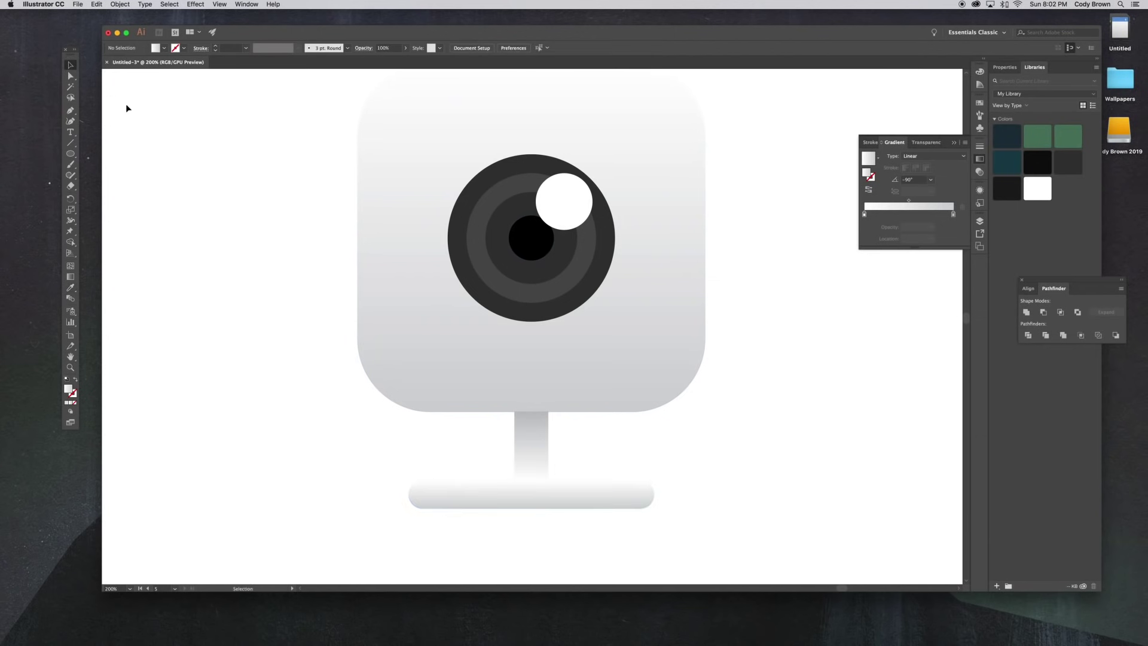
Step: Set the white stop of the base's gradient to 11% black and move the base slightly up against the neck
left_click(587, 501)
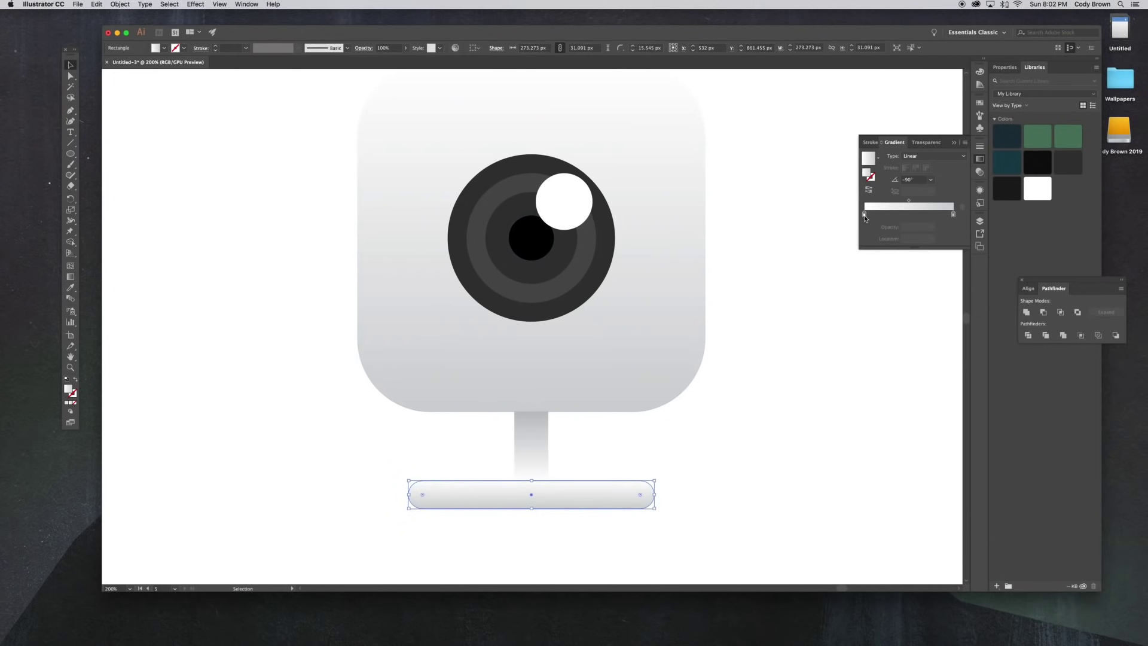
double_click(864, 214)
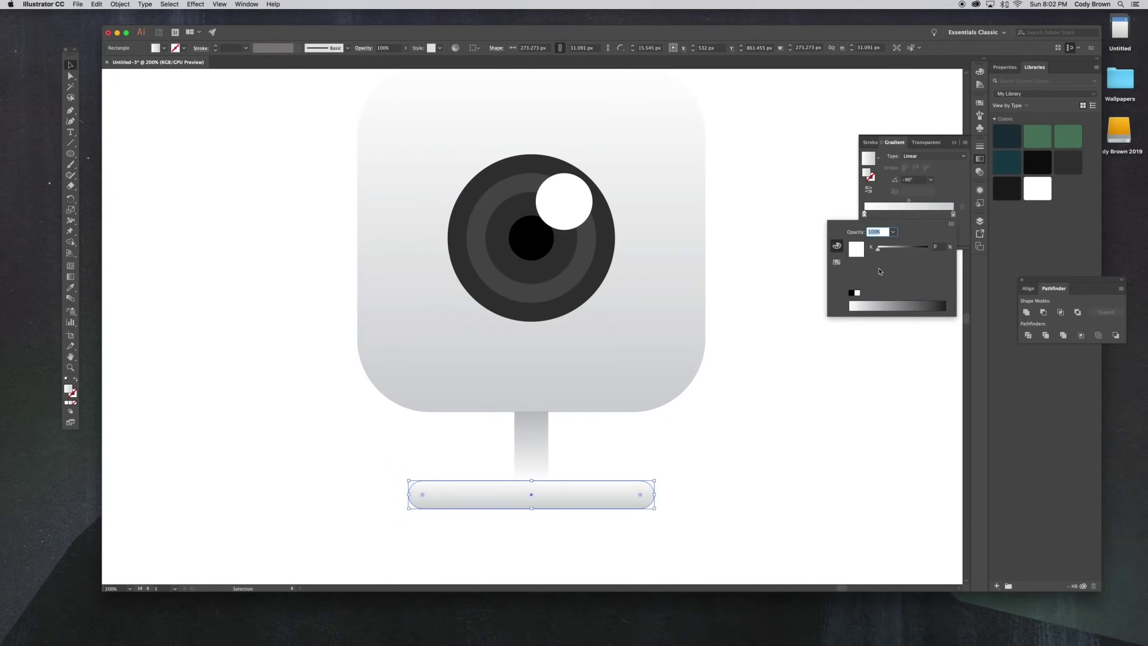
left_click_drag(879, 251, 883, 250)
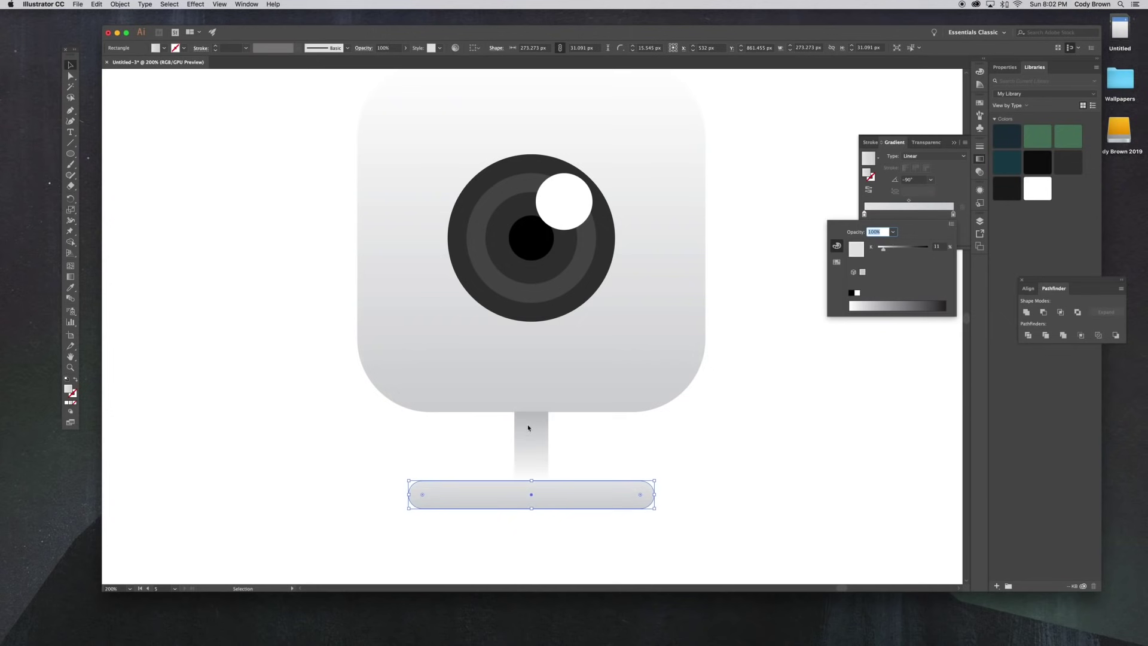
left_click(603, 451)
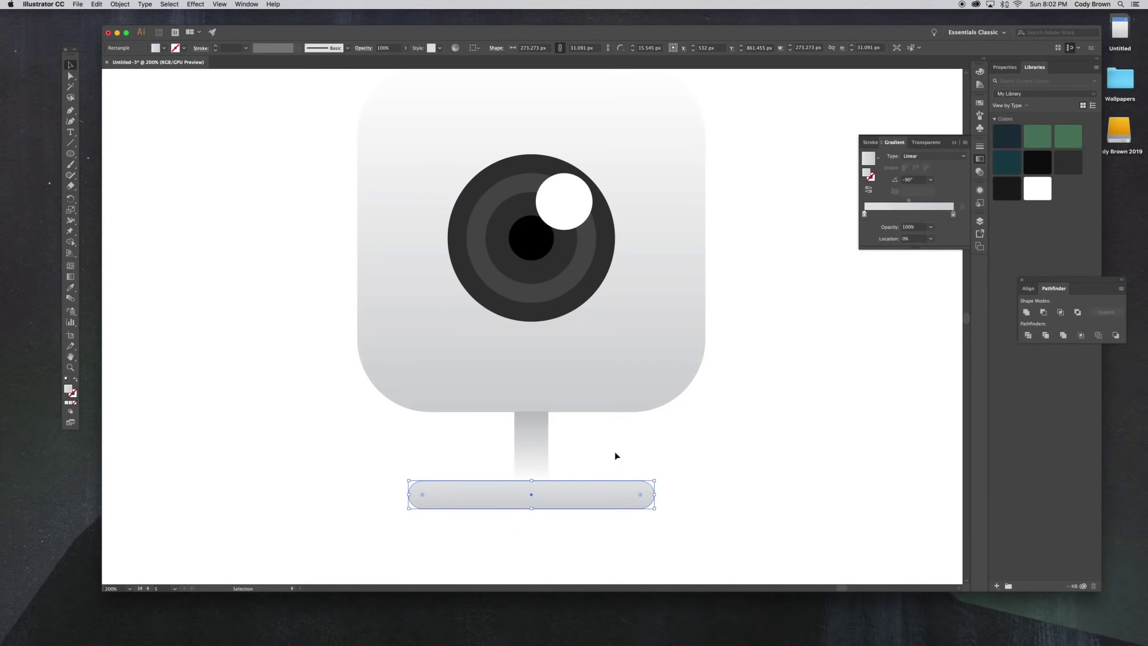
left_click_drag(605, 498, 605, 495)
left_click(669, 449)
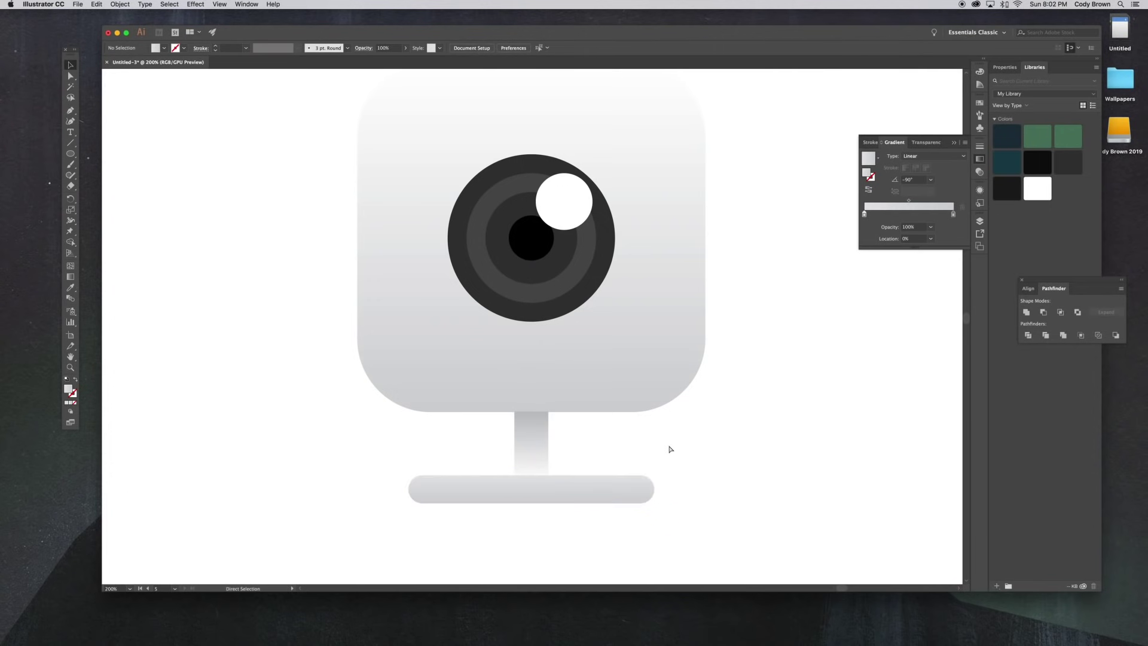
Step: Lighten the grey end stop of the neck's gradient slightly and deselect the neck
key("super+minus")
key("super+minus")
key("super+minus")
key("super+equal")
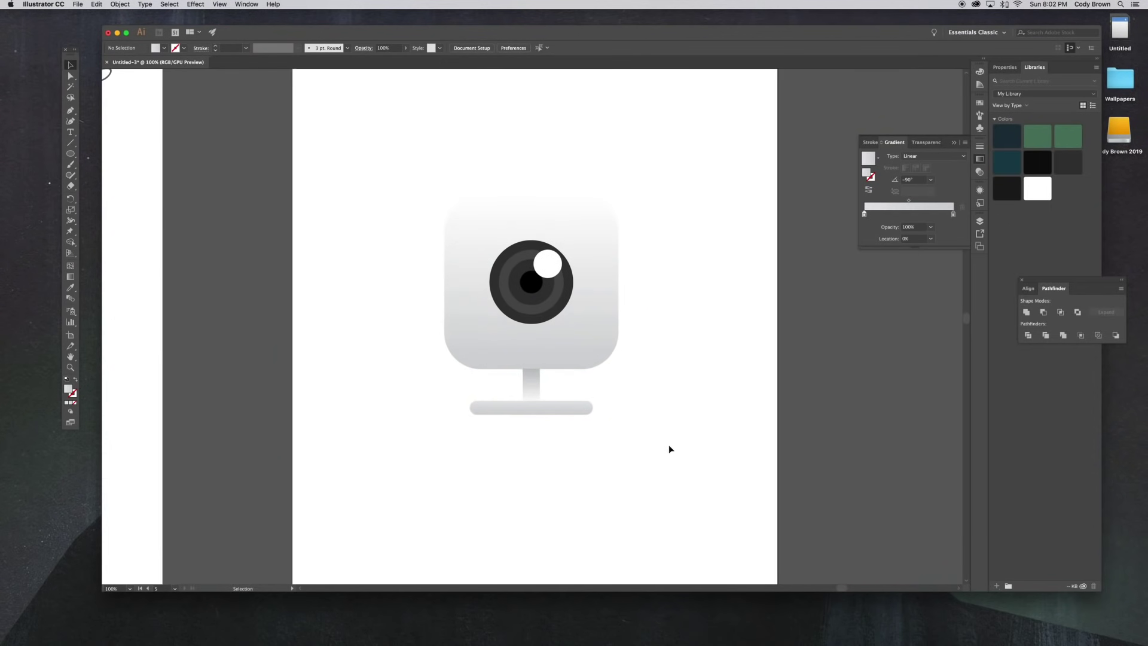
left_click(533, 382)
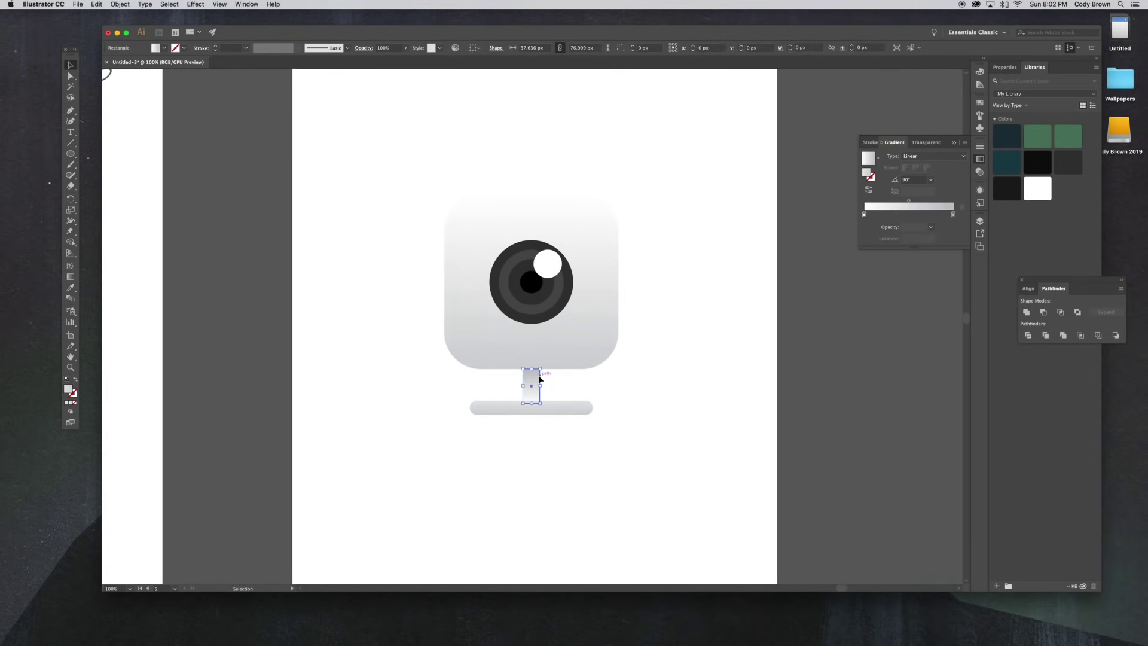
double_click(954, 213)
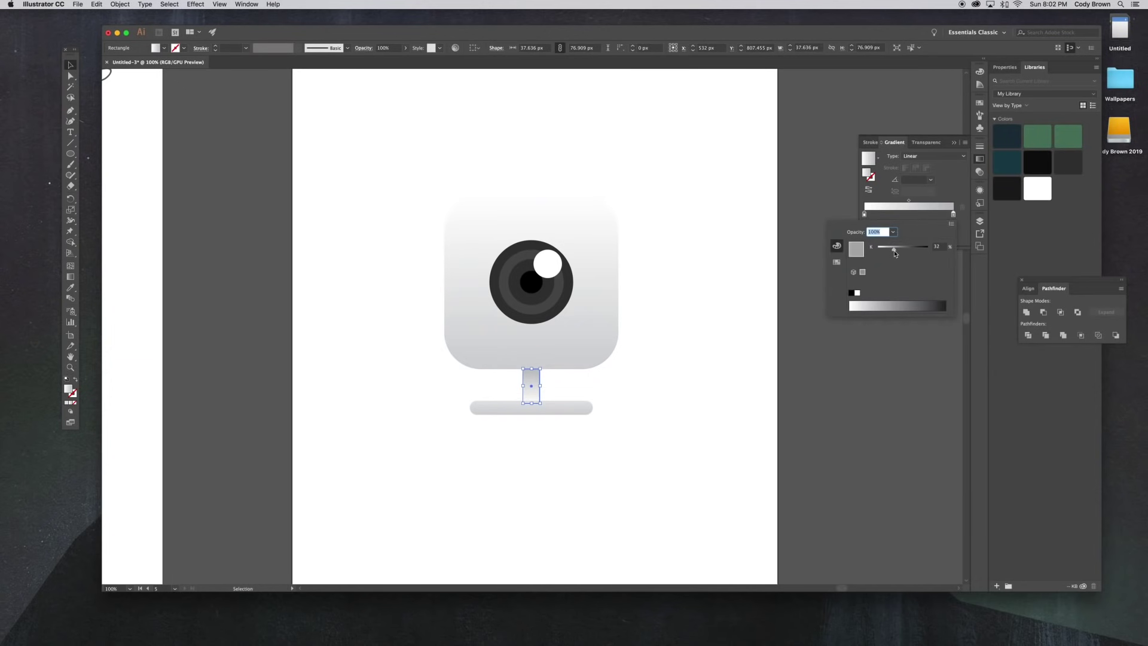
left_click_drag(895, 253, 890, 254)
left_click(780, 256)
left_click(737, 246)
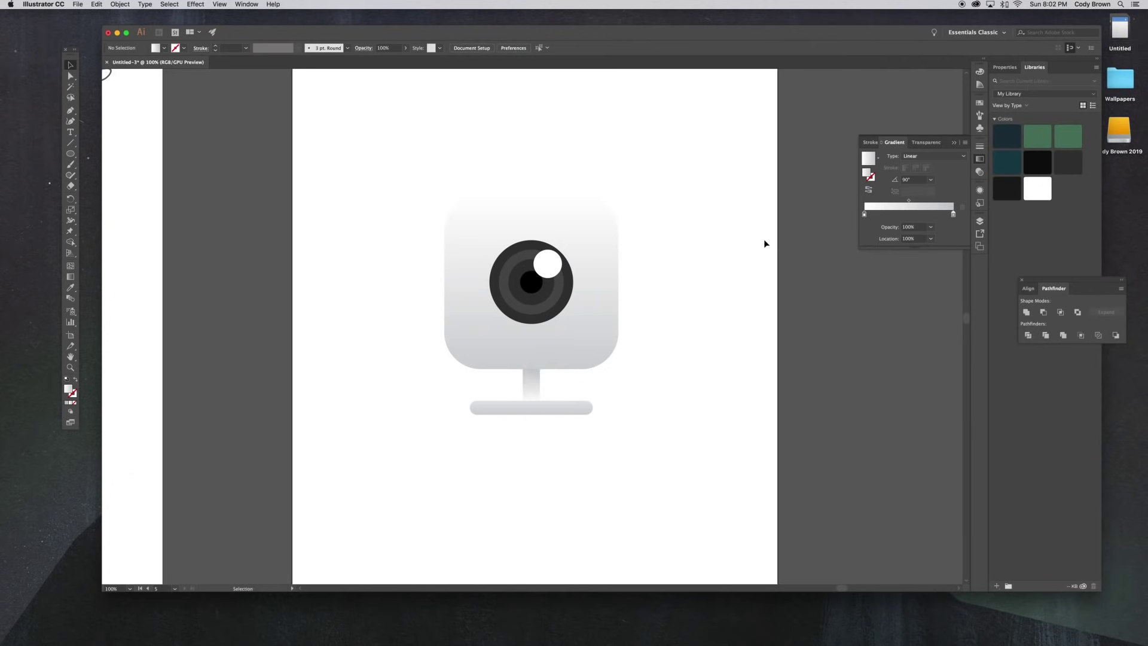
Step: Draw a circle about 12 px wide on the camera body just below the lens with the Ellipse tool
scroll(738, 249, "up", 2)
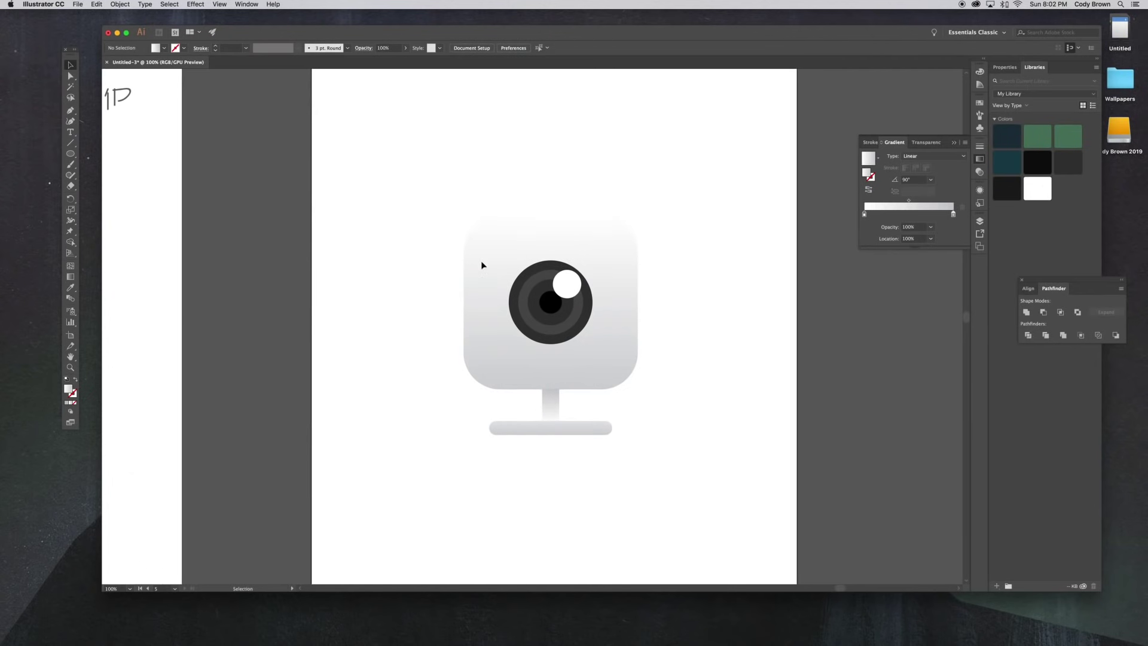
key("l")
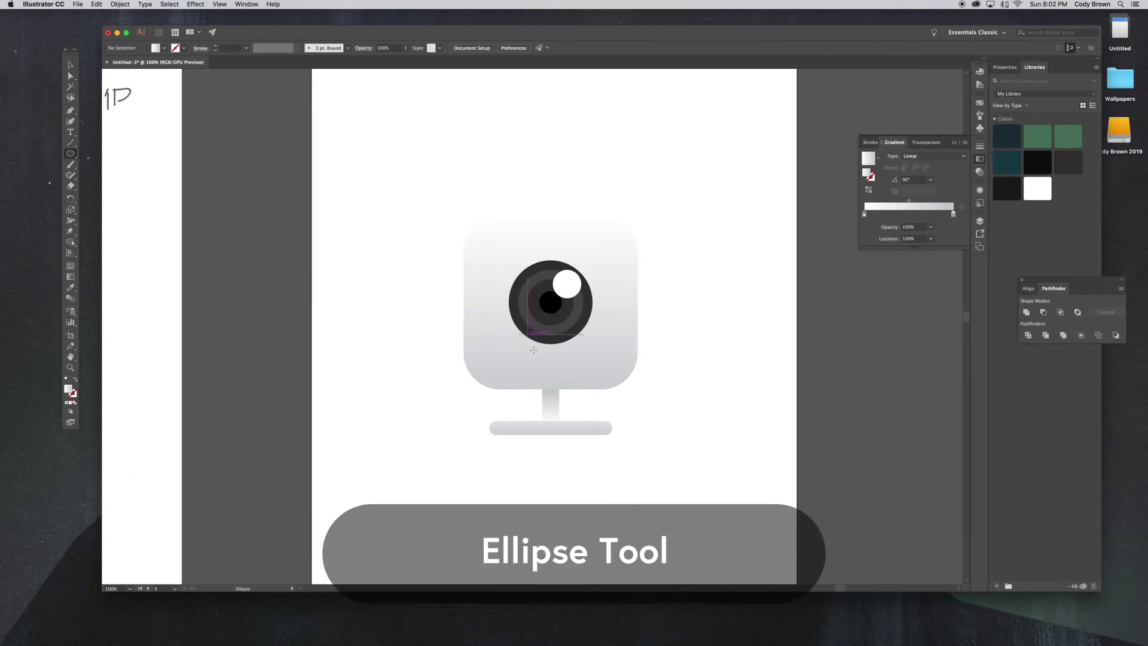
left_click_drag(534, 357, 541, 365)
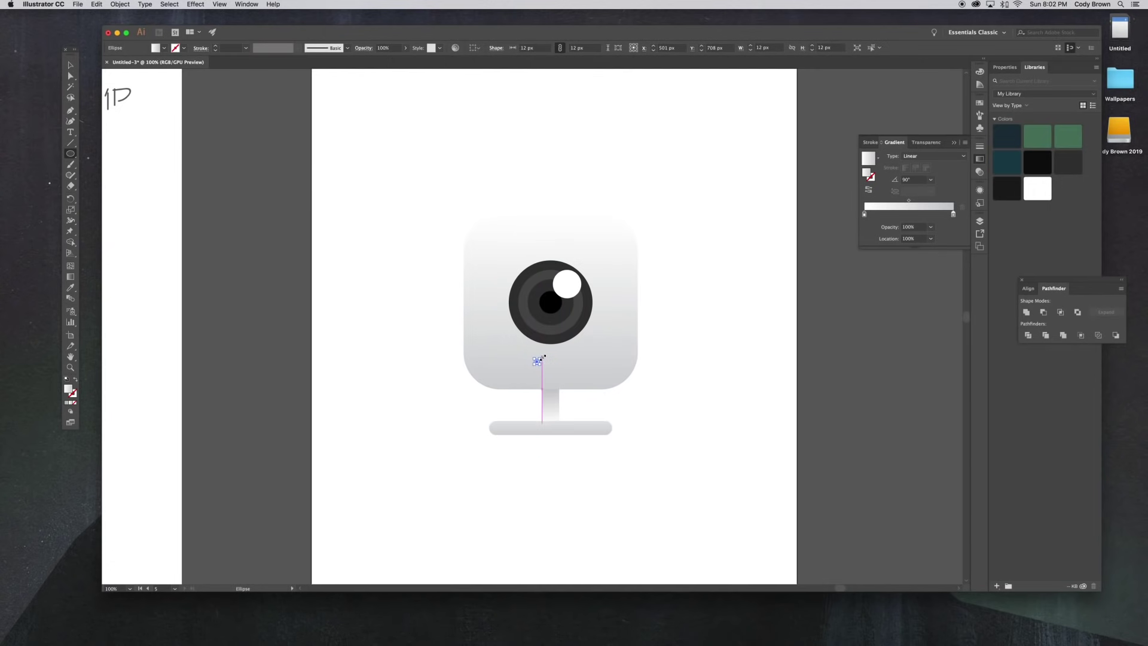
Step: Fill the small circle below the lens with a solid teal green
key("super+equal")
key("super+equal")
key("super+equal")
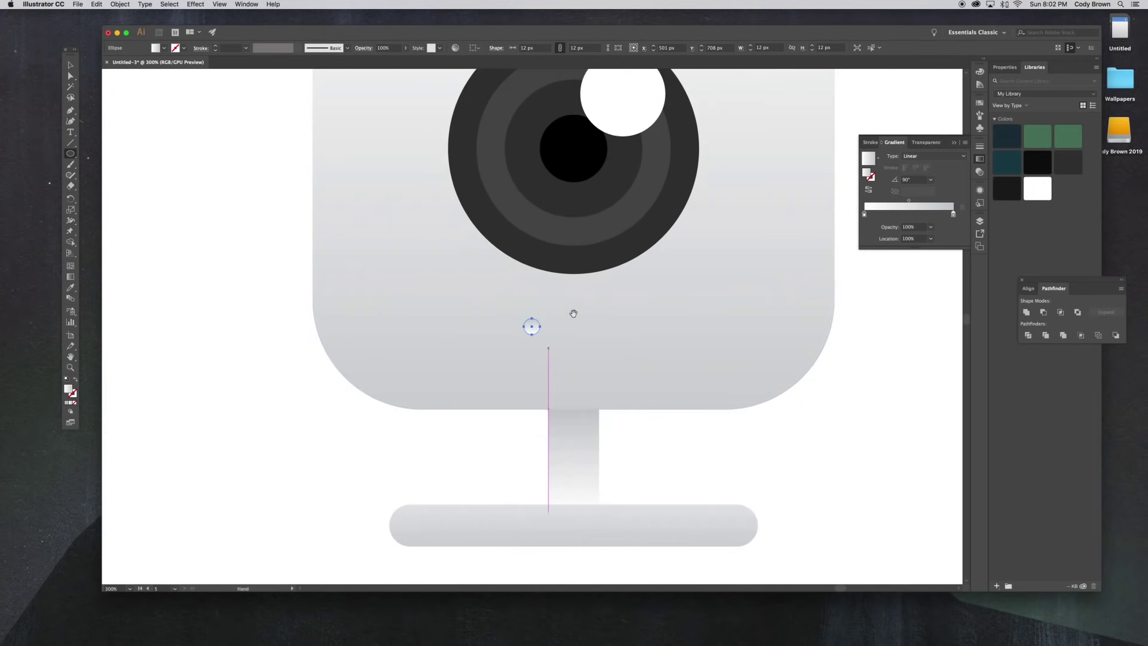
left_click_drag(316, 218, 214, 290)
key("i")
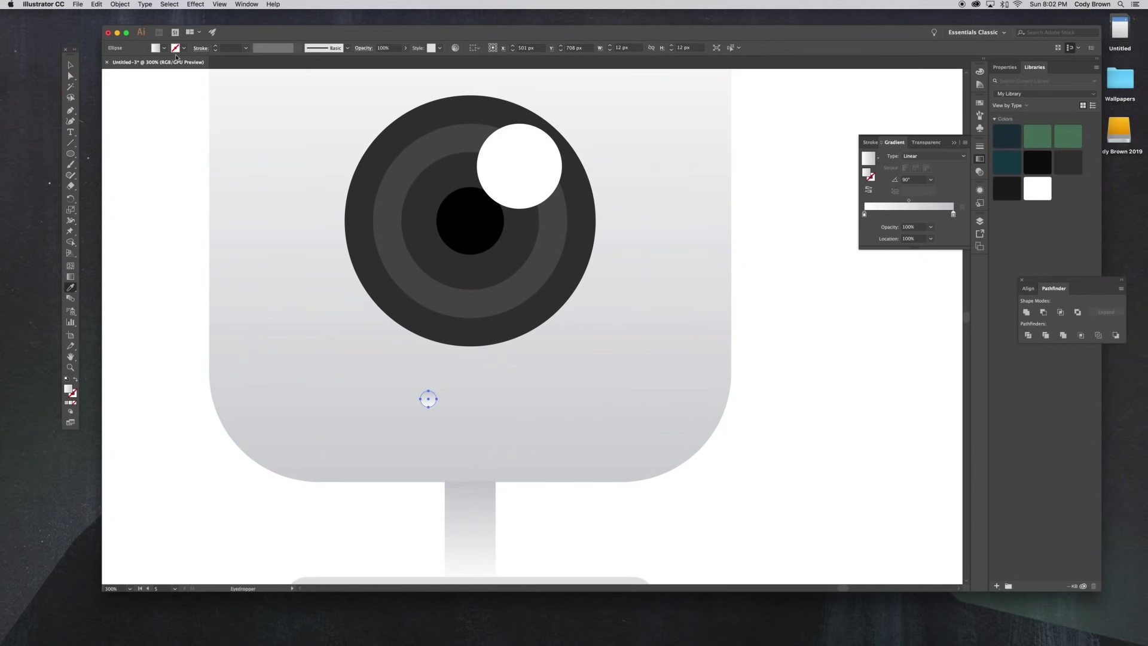
left_click(160, 51)
left_click(119, 70)
left_click(69, 67)
left_click(69, 66)
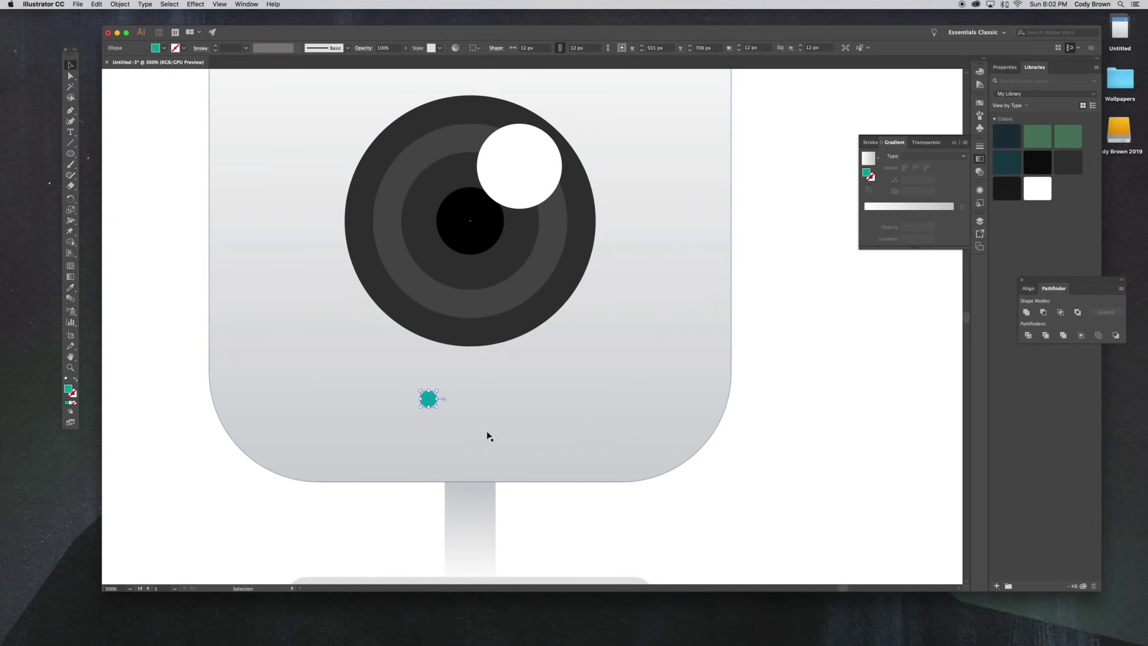
Step: Move the green dot towards the centre below the lens and duplicate it alongside, making a pair about 33 px wide
left_click_drag(433, 399, 484, 405)
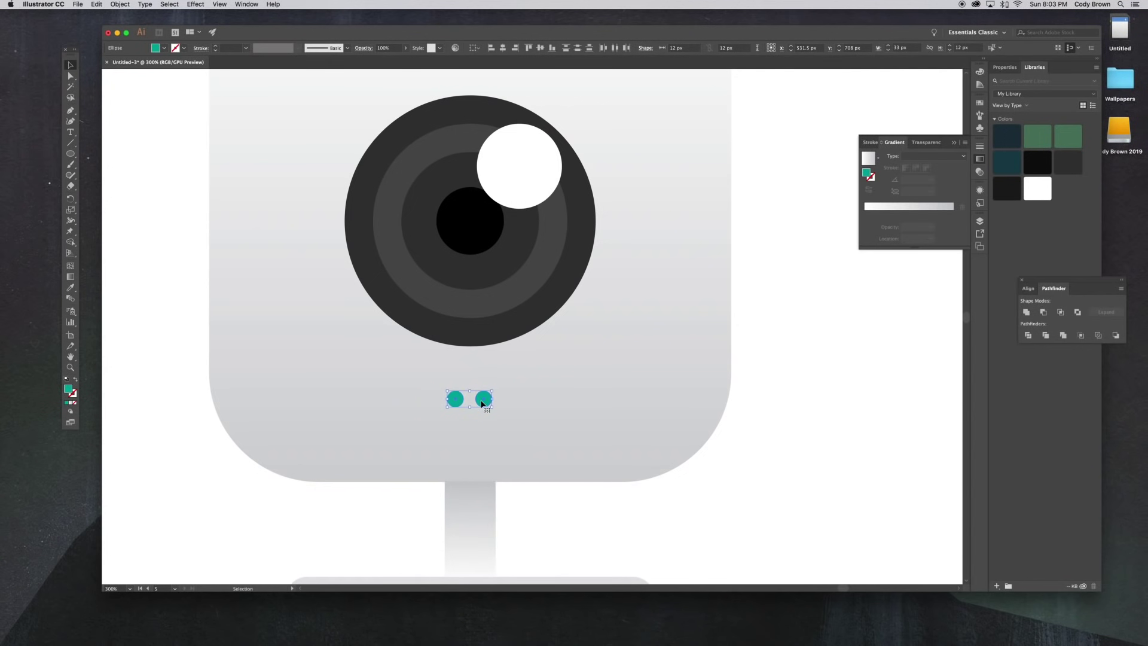
key("super+minus")
key("super+minus")
key("super+shift+a")
Step: Group the two green dots and centre the group horizontally on the camera body
left_click(534, 405)
left_click(519, 406, "shift")
left_click(119, 4)
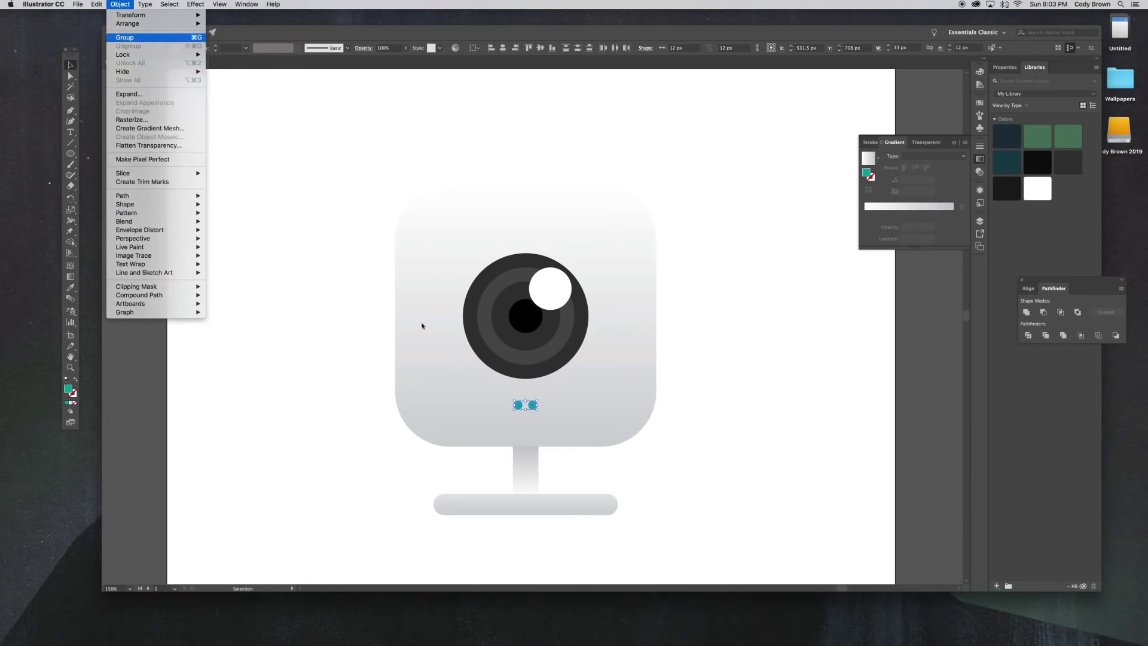
left_click(124, 37)
left_click(561, 407, "shift")
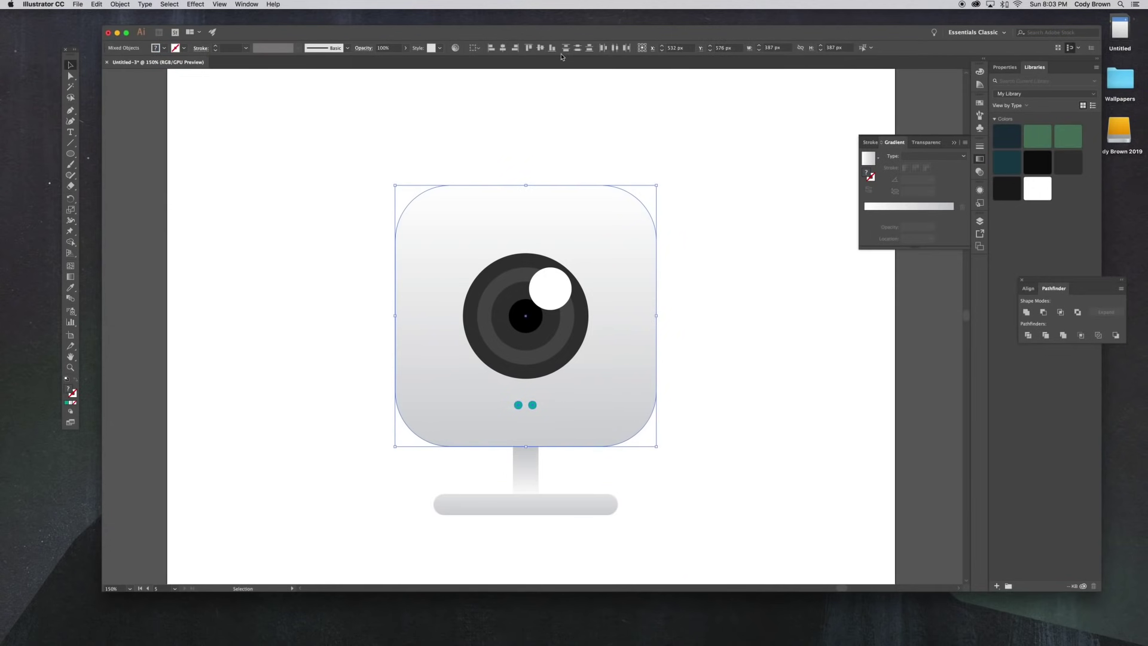
left_click(501, 50)
left_click(827, 231)
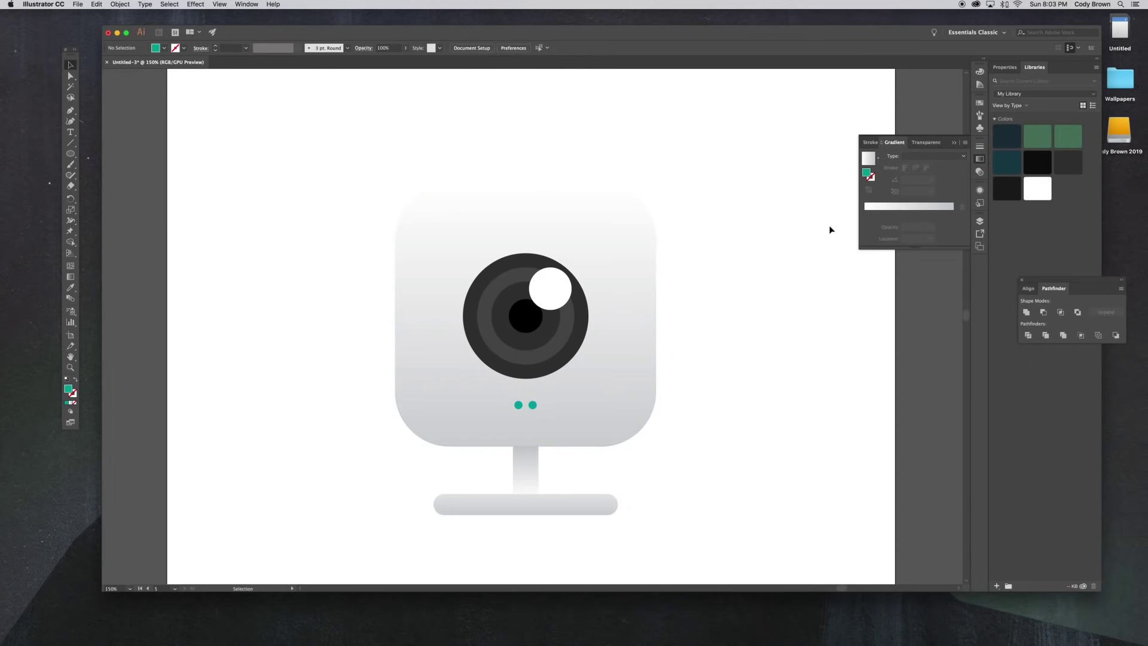
scroll(814, 236, "down", 2)
key("super+minus")
key("super+minus")
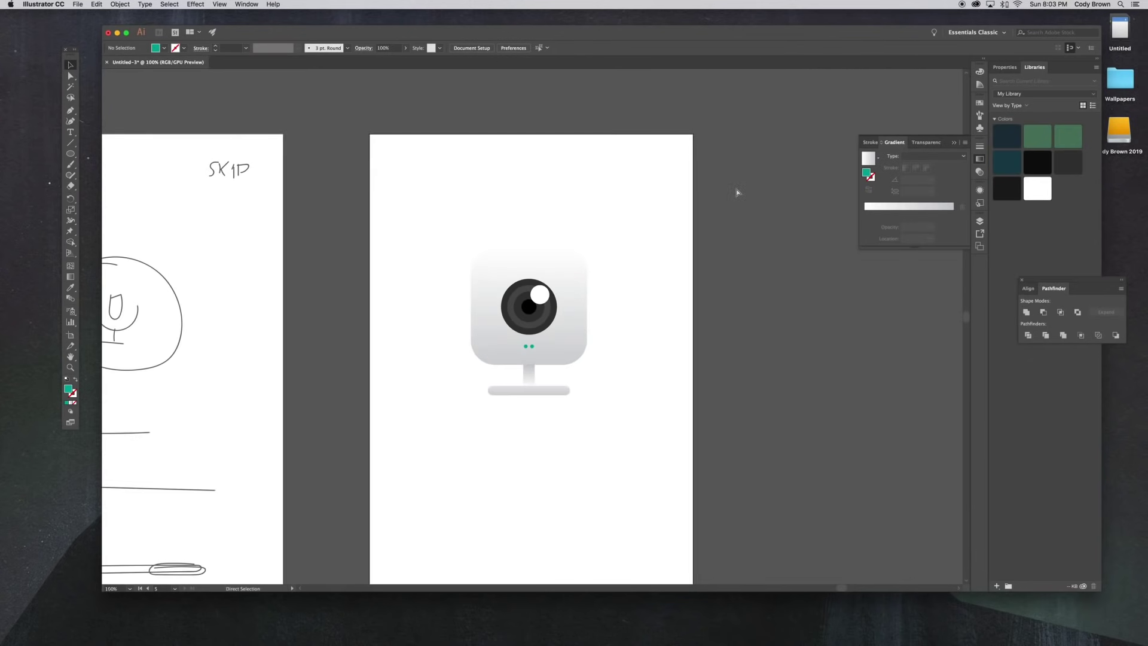
Step: Group all the camera parts, including its stand, and move the group down on the artboard
left_click(582, 378)
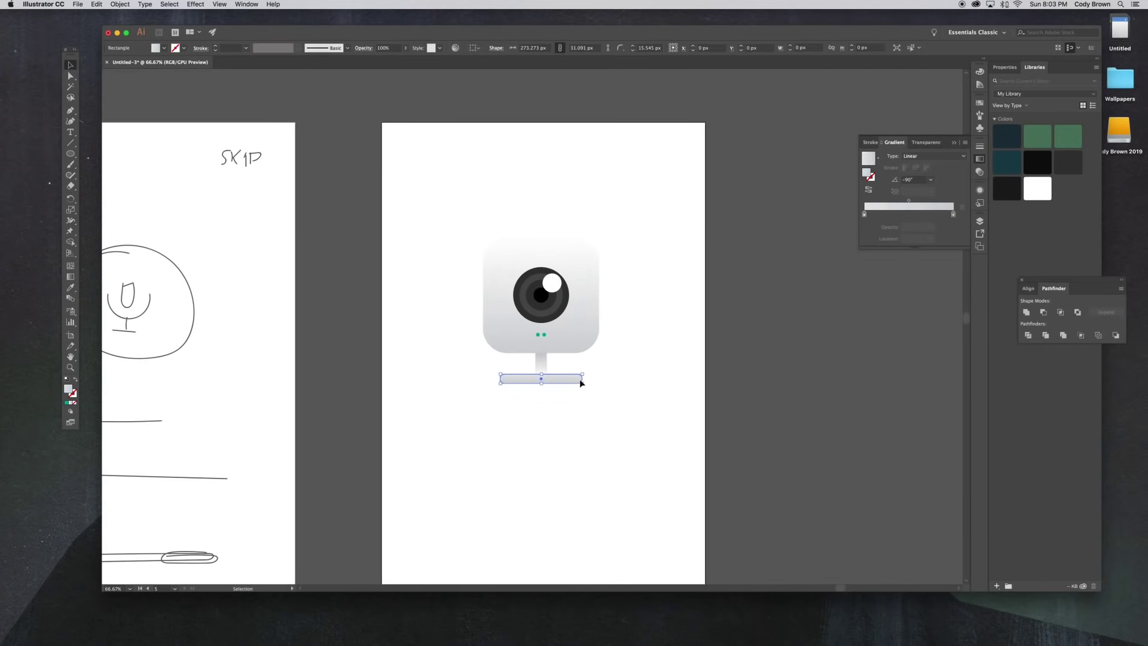
left_click(636, 375)
left_click_drag(645, 361, 652, 376)
left_click_drag(480, 281, 646, 326)
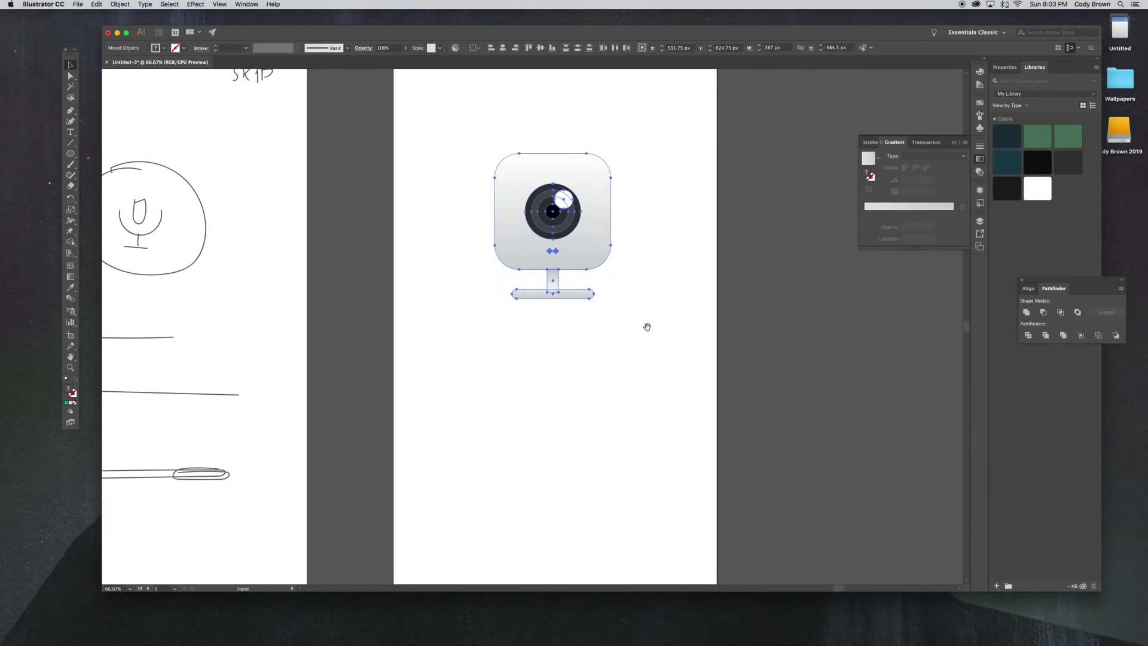
left_click(113, 3)
left_click(128, 48)
left_click_drag(601, 167, 602, 234)
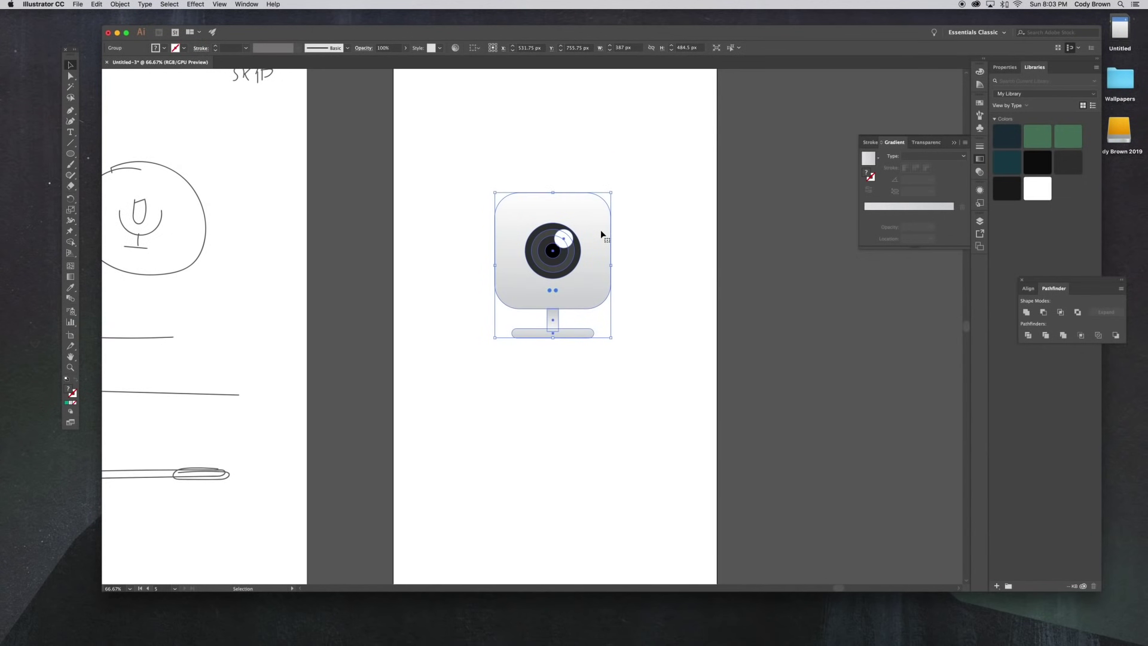
left_click(698, 239)
left_click_drag(699, 240, 651, 239)
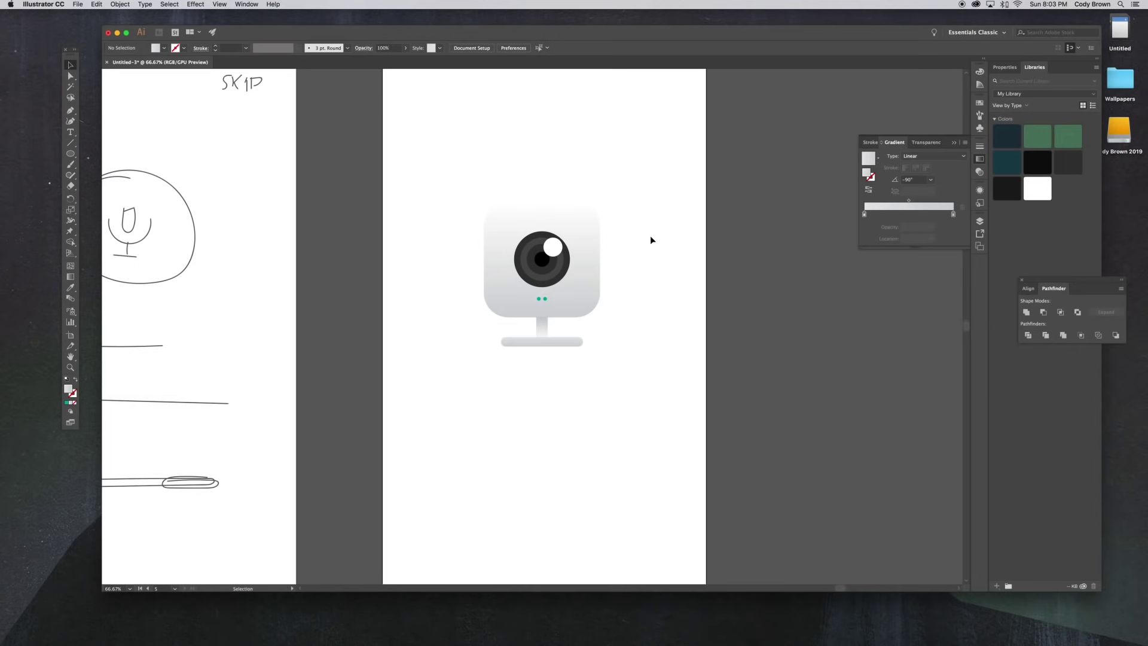
Step: Copy the camera group, switch to Adobe XD, start a new iPhone X design and paste the camera in
left_click_drag(638, 208, 473, 281)
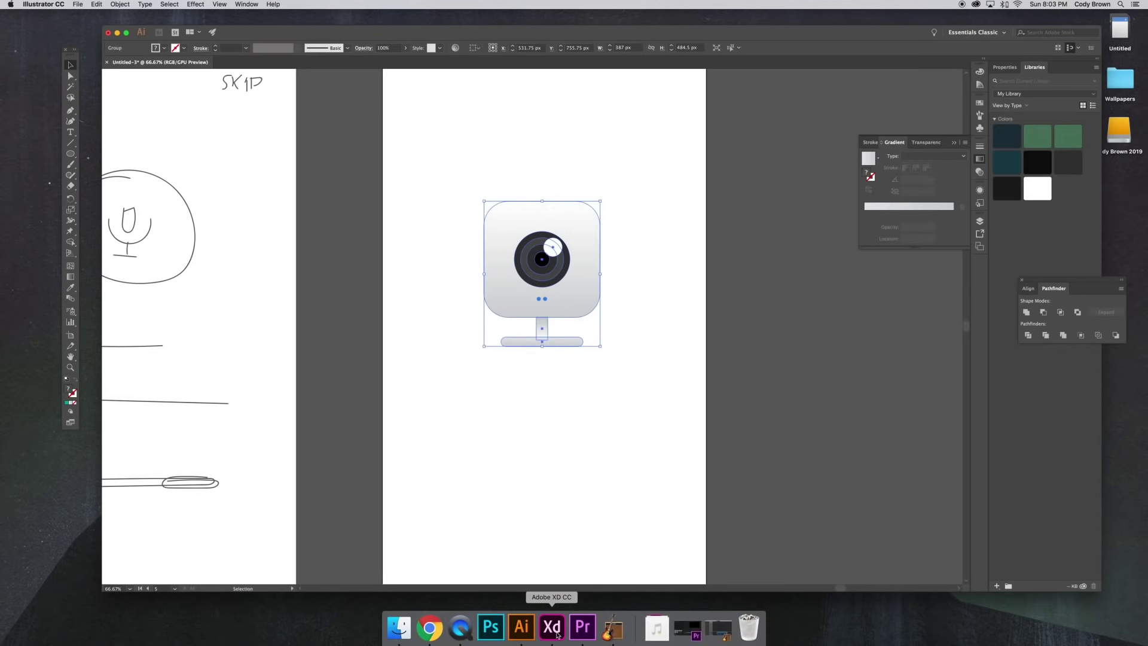
left_click(552, 628)
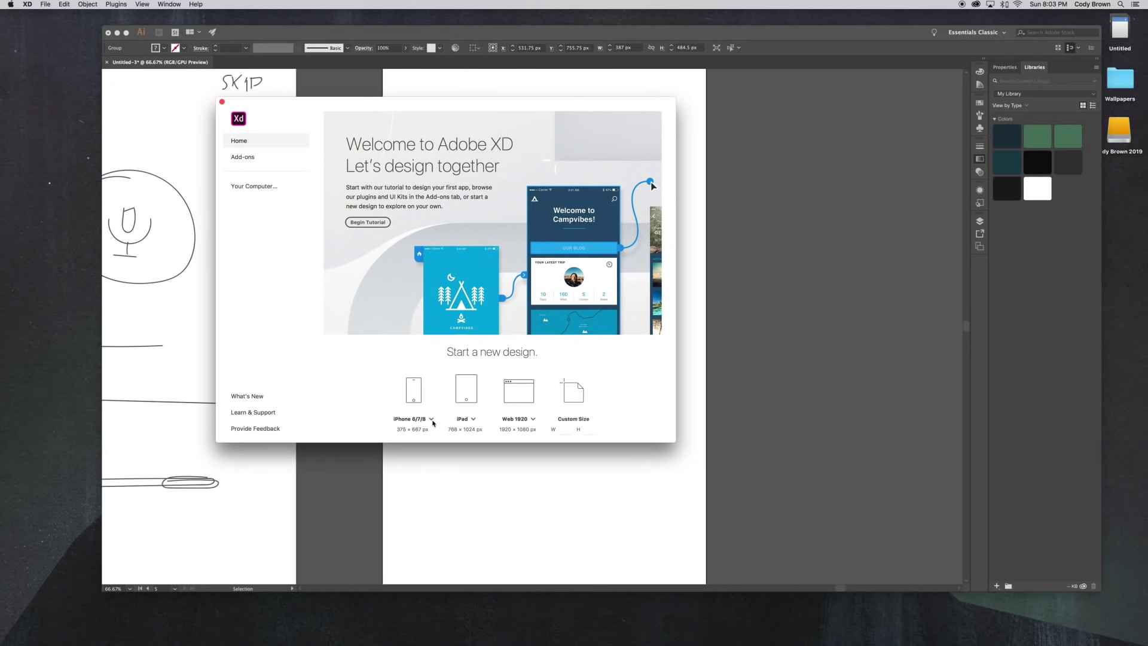
left_click(432, 419)
left_click(432, 418)
left_click(413, 391)
key("super+v")
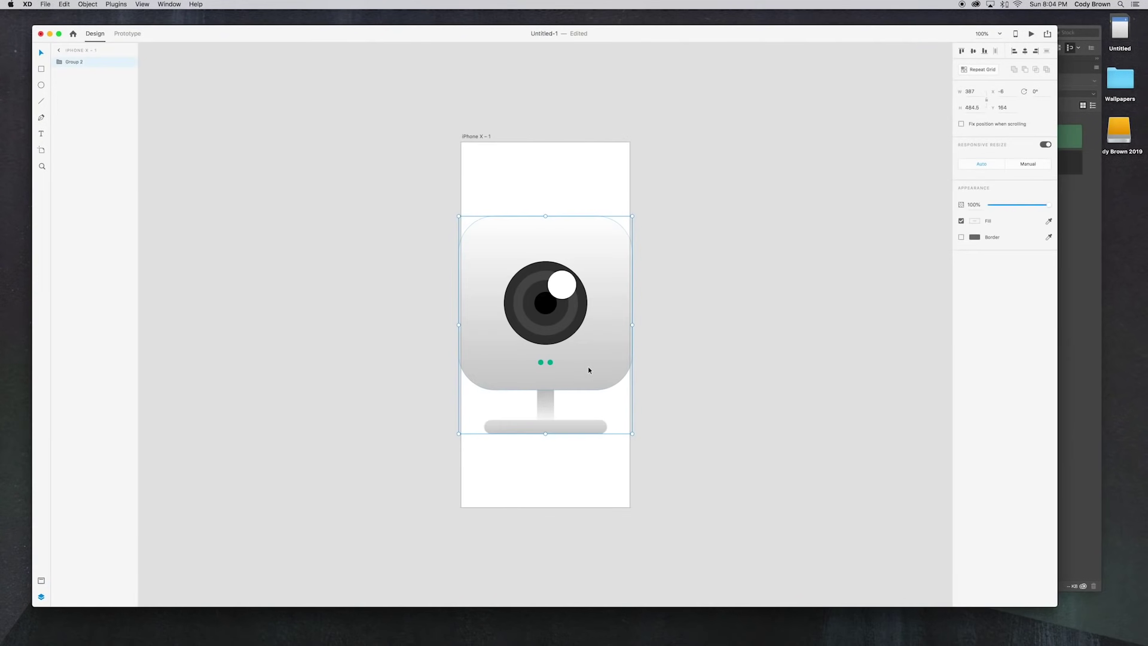
Step: Scale the pasted camera down proportionally about its centre so it fits well inside the iPhone X artboard
left_click_drag(632, 215, 579, 277)
left_click(620, 261)
scroll(631, 278, "up", 2)
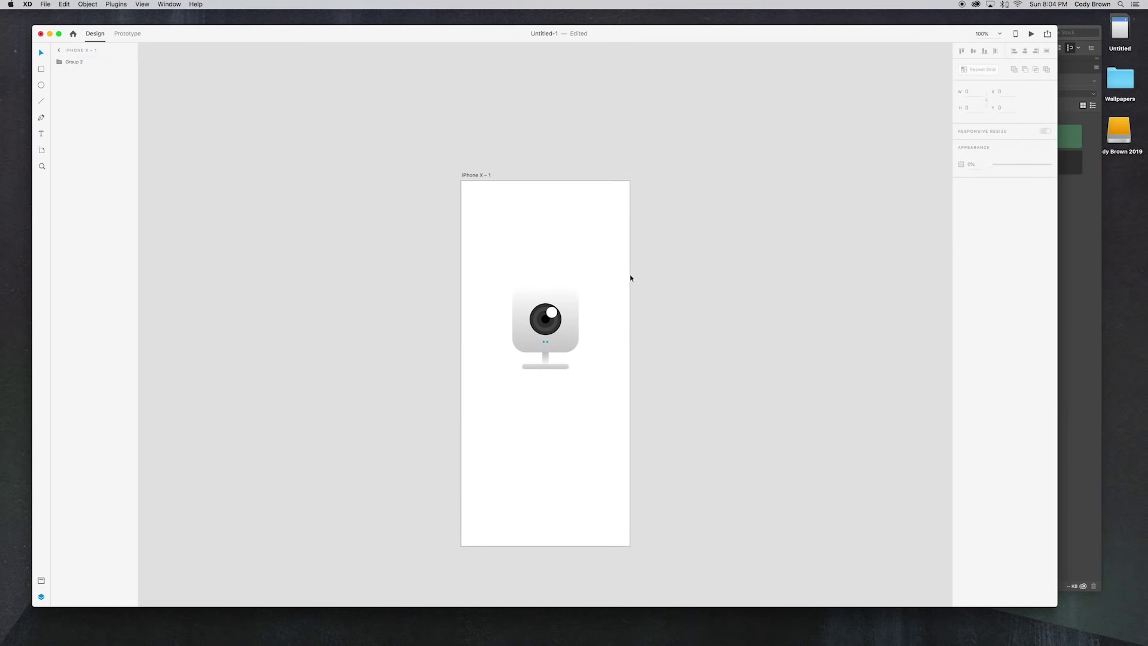
scroll(631, 278, "down", 1)
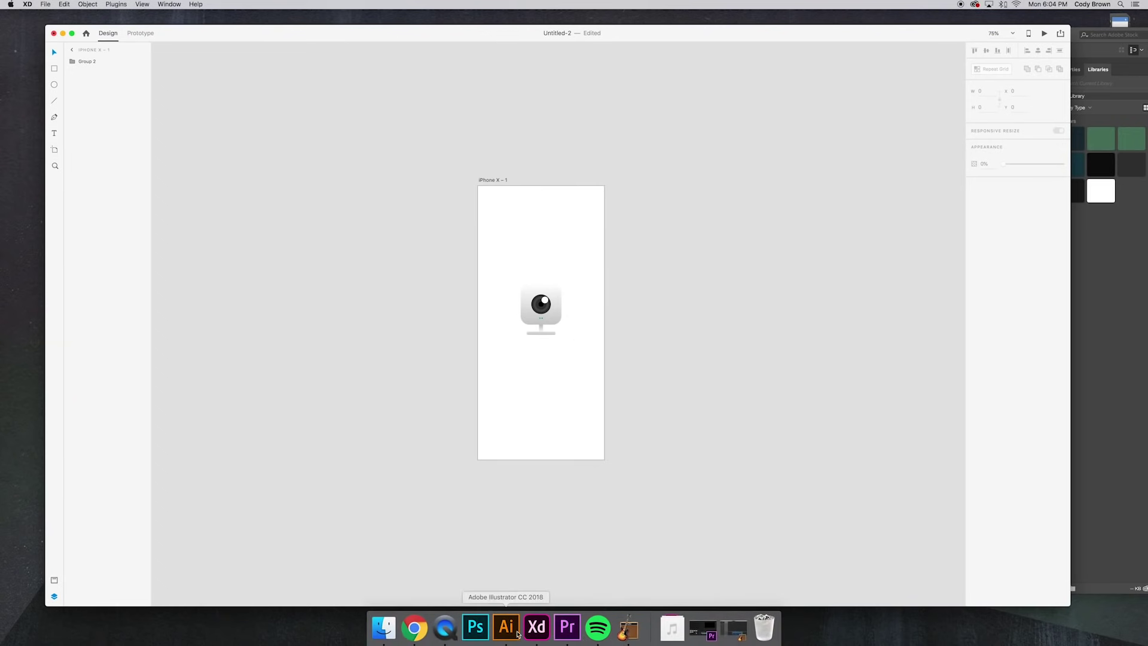
Step: Review the splash screen wireframe in Illustrator and return to the Adobe XD design
left_click(507, 628)
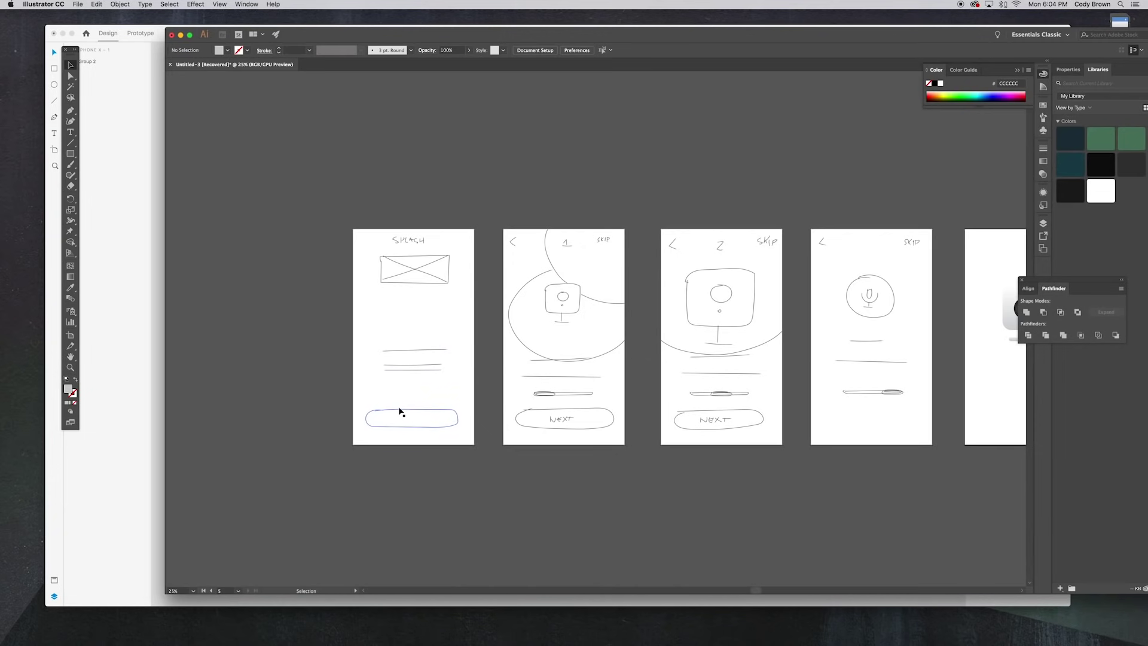
left_click(154, 313)
left_click(383, 336)
left_click_drag(402, 334, 404, 352)
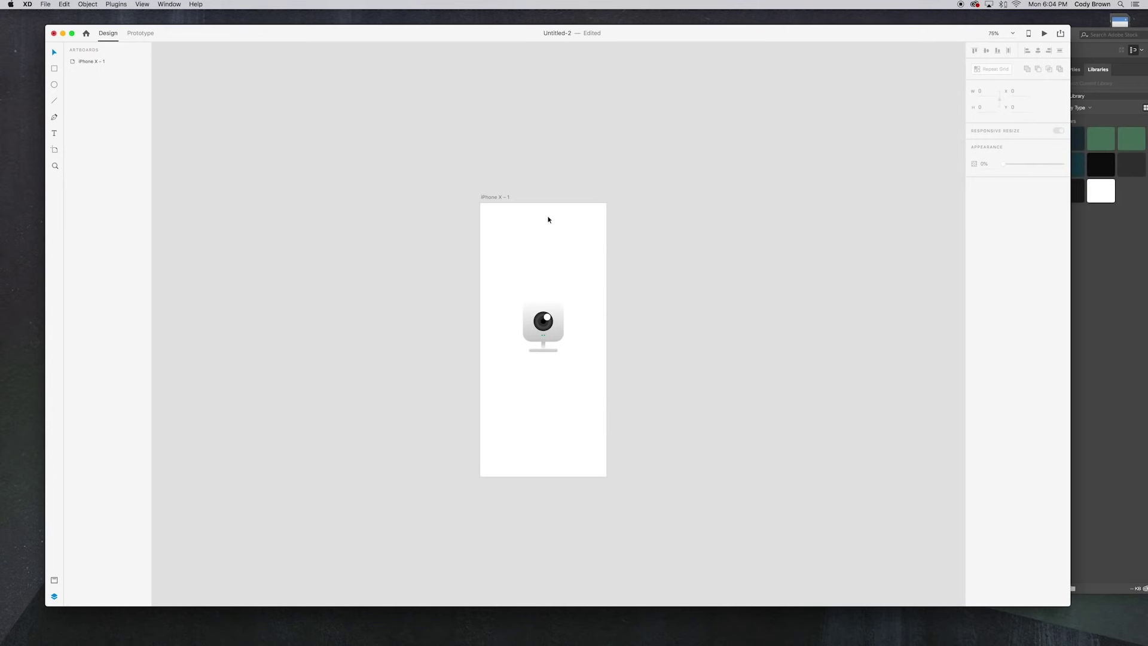
Step: Add a text object reading "DANA" in the upper part of the artboard above the camera
key("super+equal")
key("super+equal")
key("super+equal")
left_click_drag(525, 206, 534, 248)
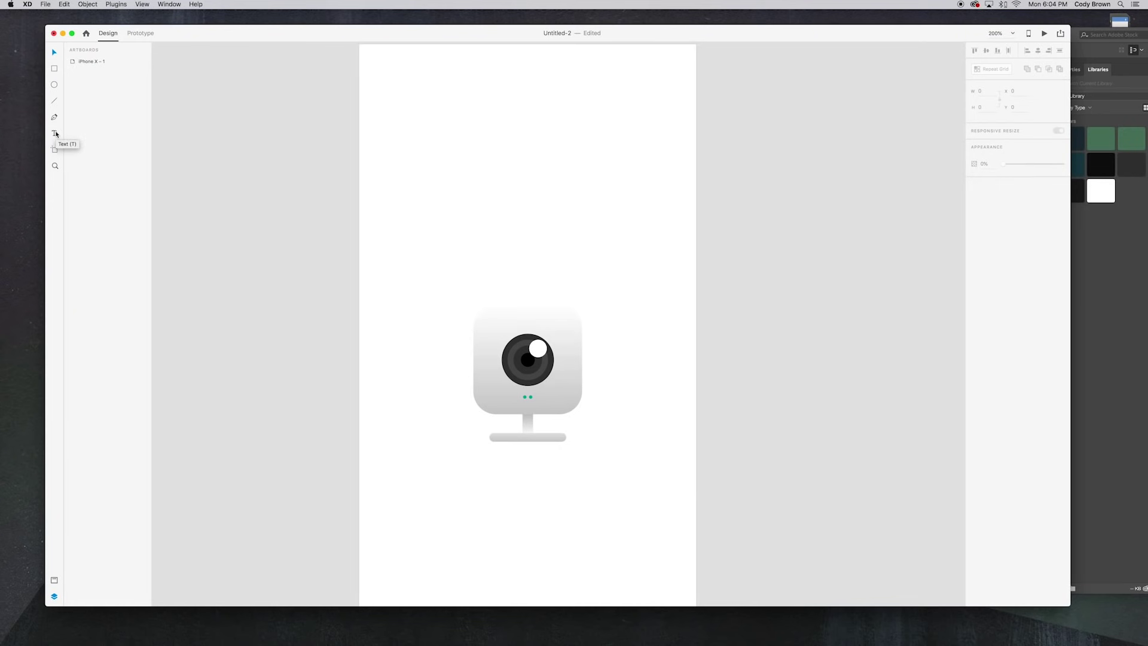
left_click(55, 133)
left_click(521, 164)
type("DANA")
key("Escape")
left_click(569, 184)
left_click(569, 170)
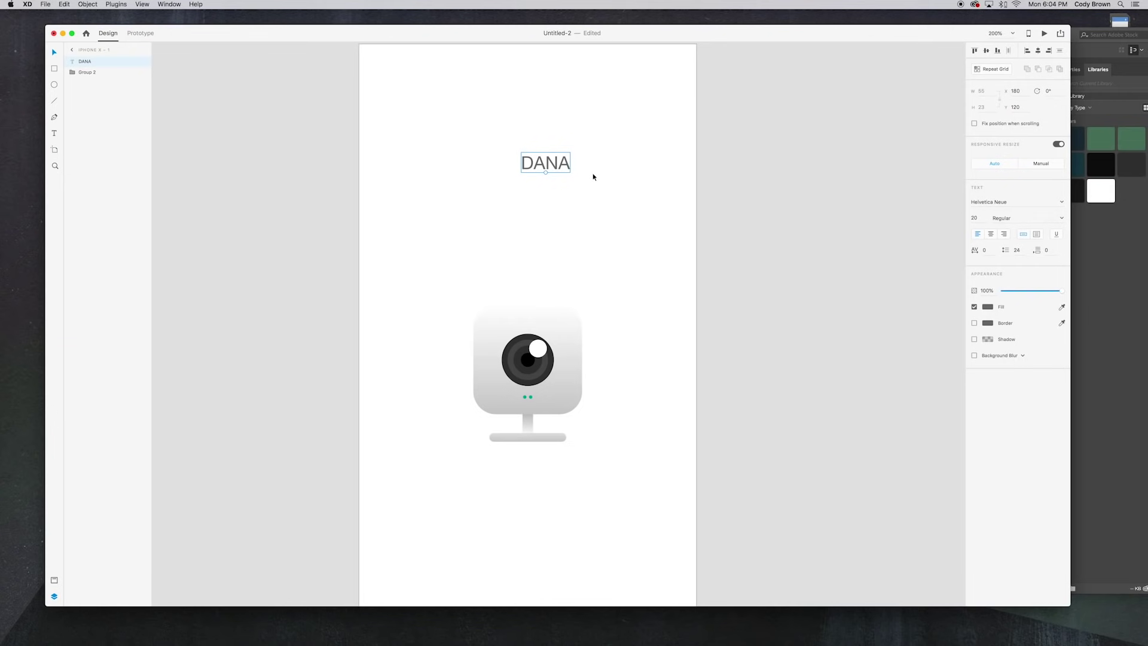
Step: Set the DANA text size to 50 and reposition it above the camera
left_click(982, 218)
key("Return")
left_click_drag(815, 174, 843, 216)
left_click_drag(660, 202, 620, 216)
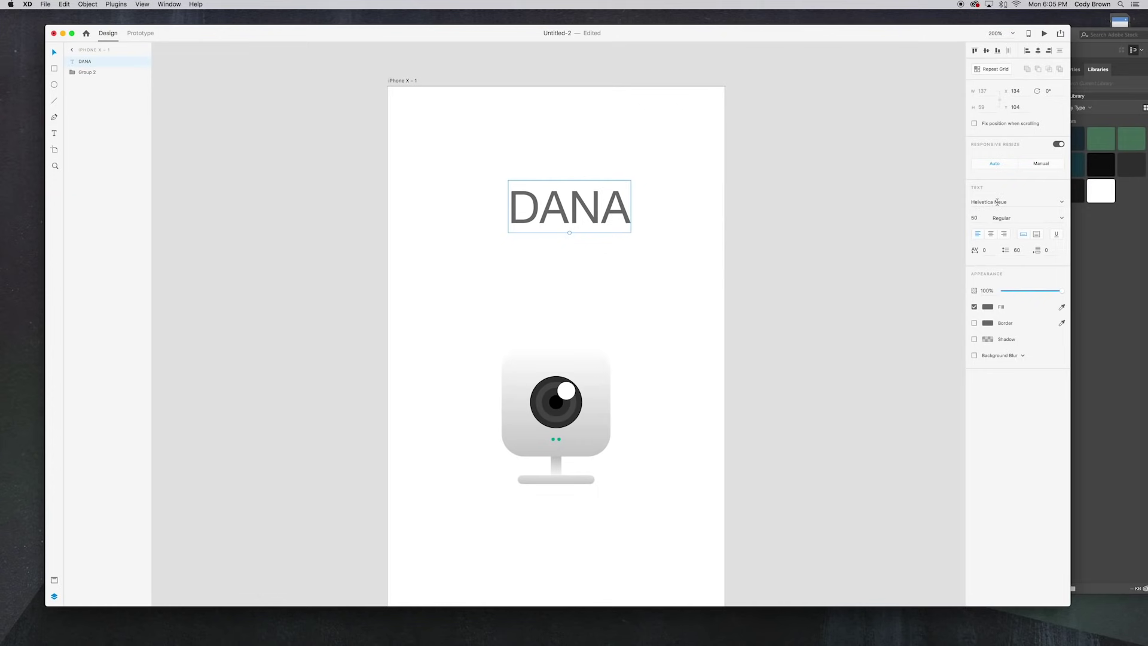
Step: Change the font of the DANA text to Ruler
left_click(1054, 202)
scroll(1024, 274, "down", 10)
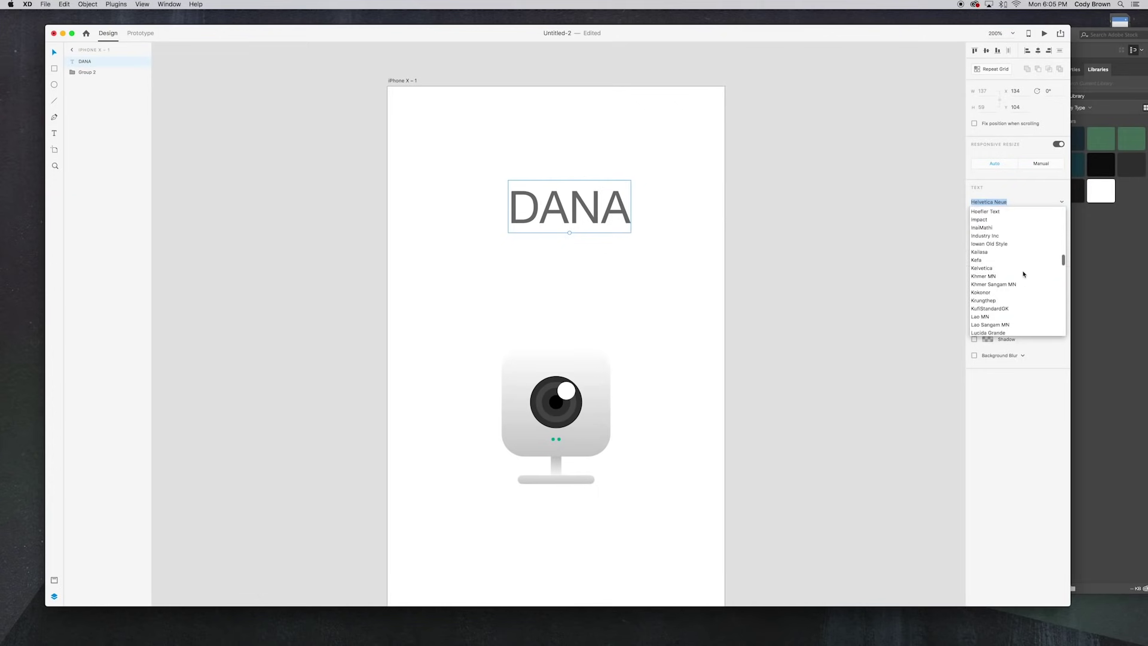
scroll(1024, 274, "down", 12)
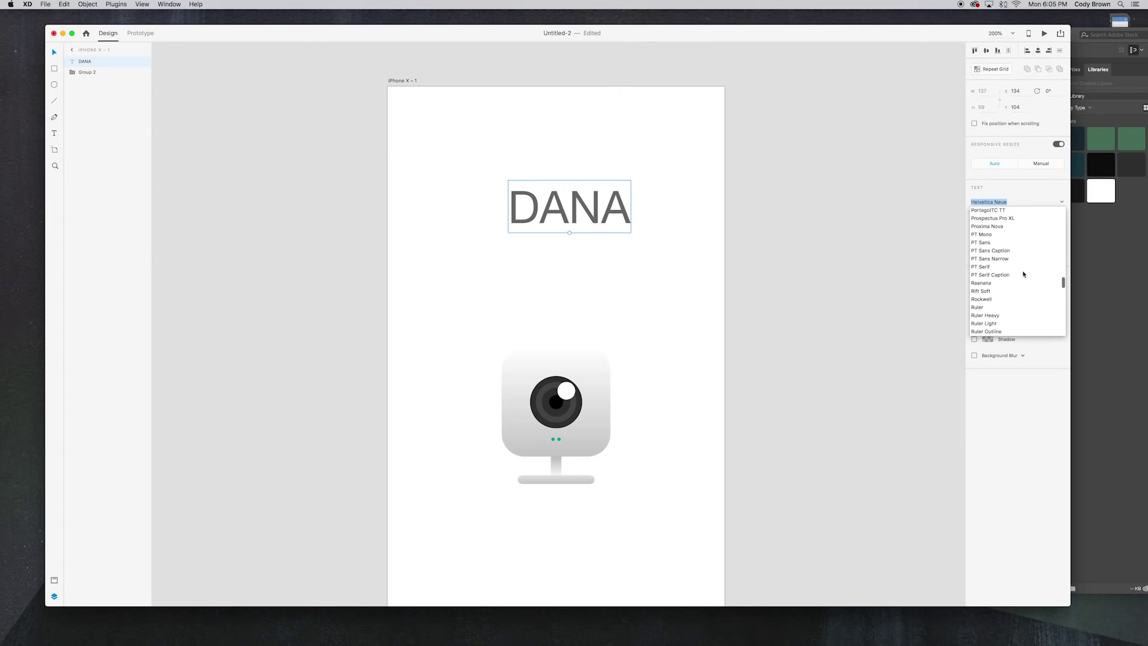
scroll(1023, 274, "up", 2)
left_click(1024, 270)
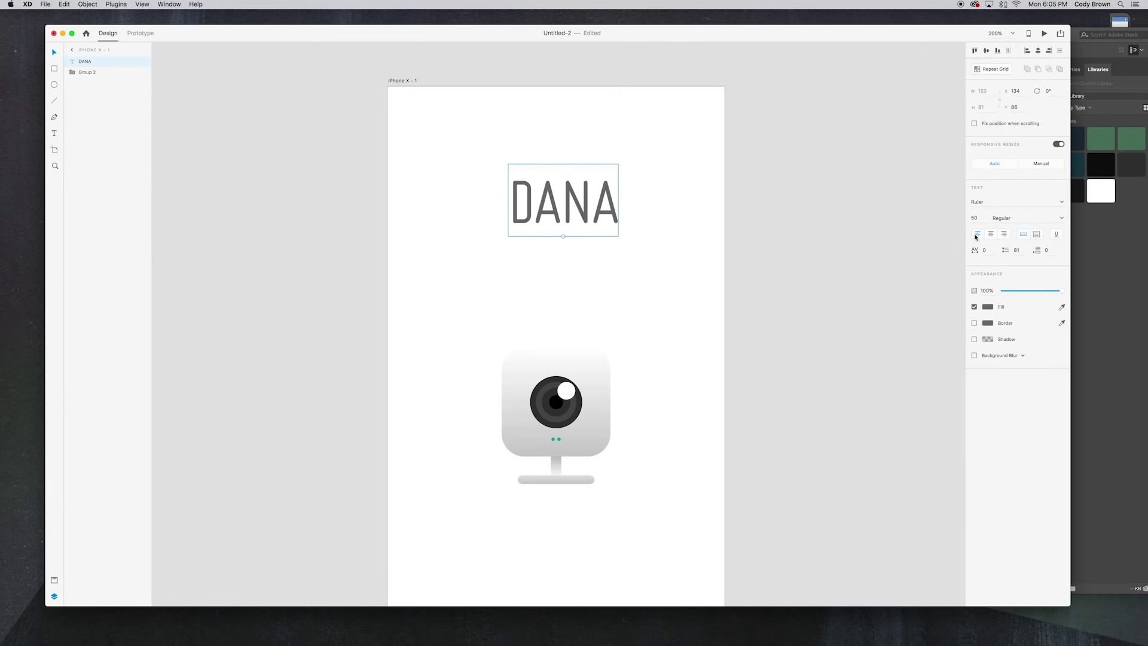
Step: Set the DANA text's character spacing to 300 and move it to roughly the centre above the camera
left_click_drag(990, 251, 972, 250)
key("Return")
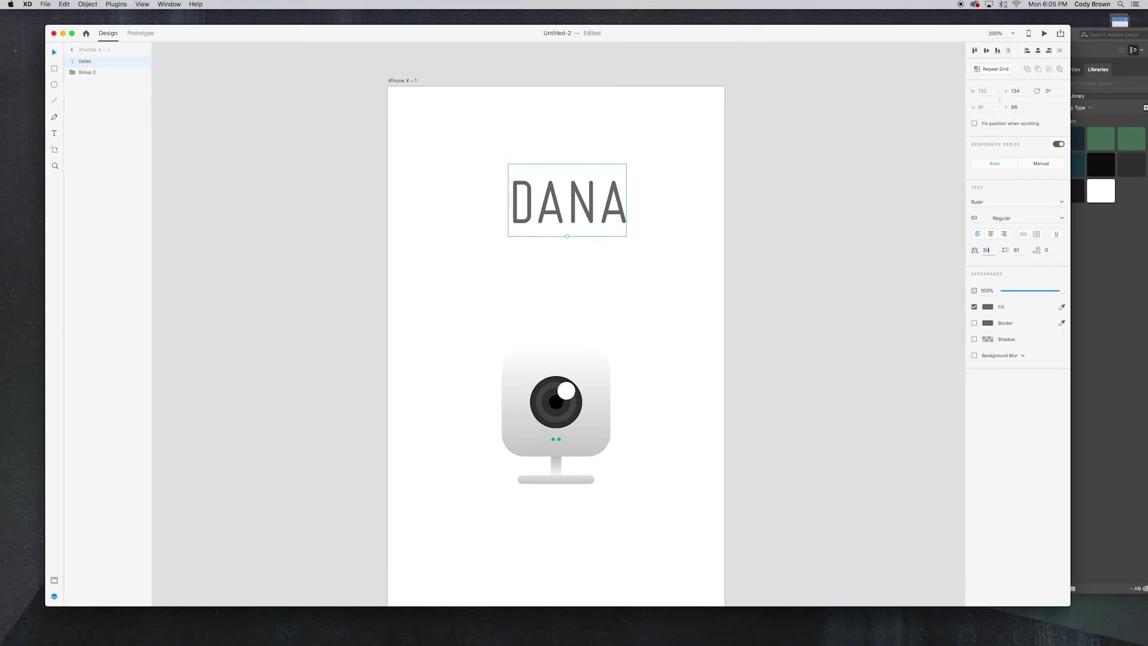
type("300")
key("Return")
left_click_drag(636, 205, 611, 216)
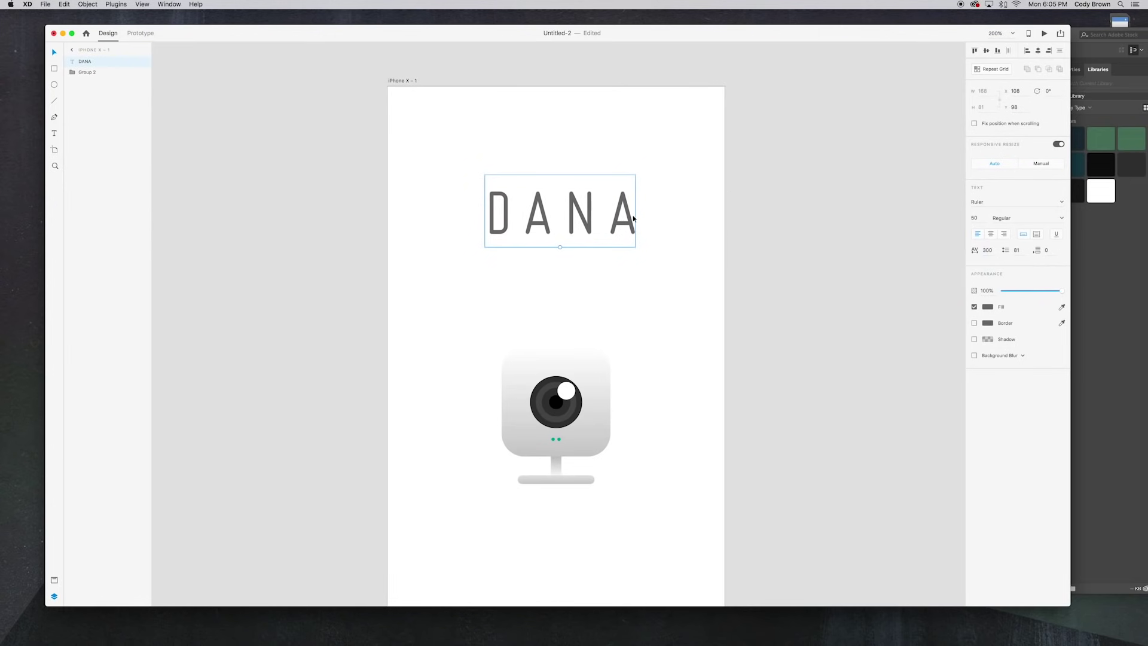
Step: Replace the wordmark text with lowercase "dana"
double_click(633, 217)
key("BackSpace")
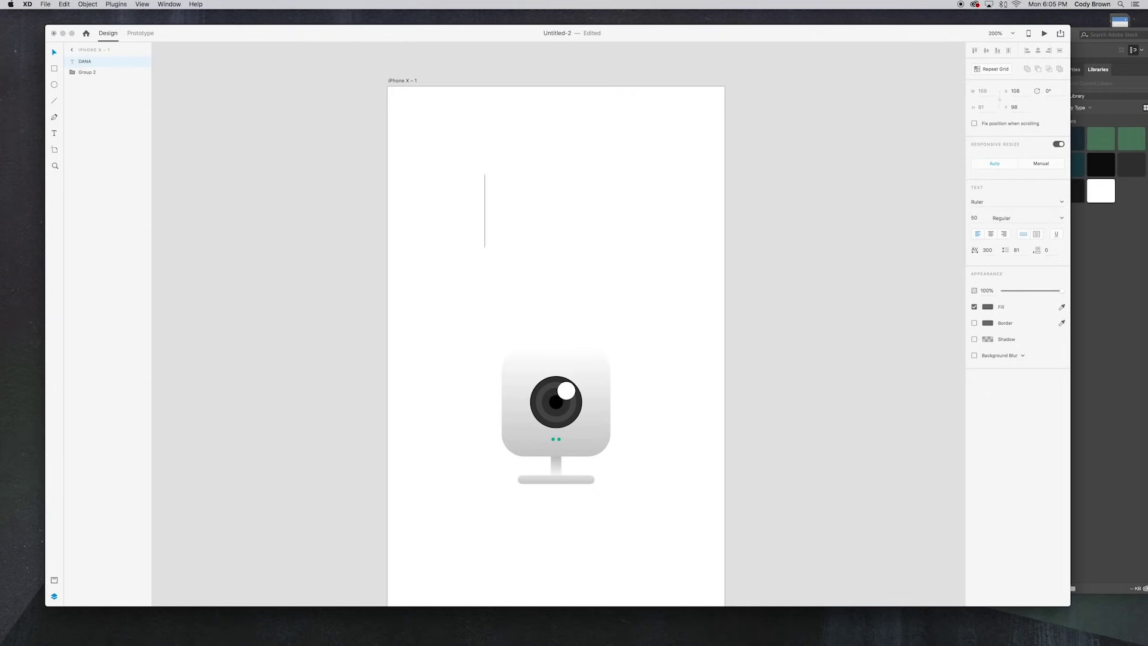
type("dana")
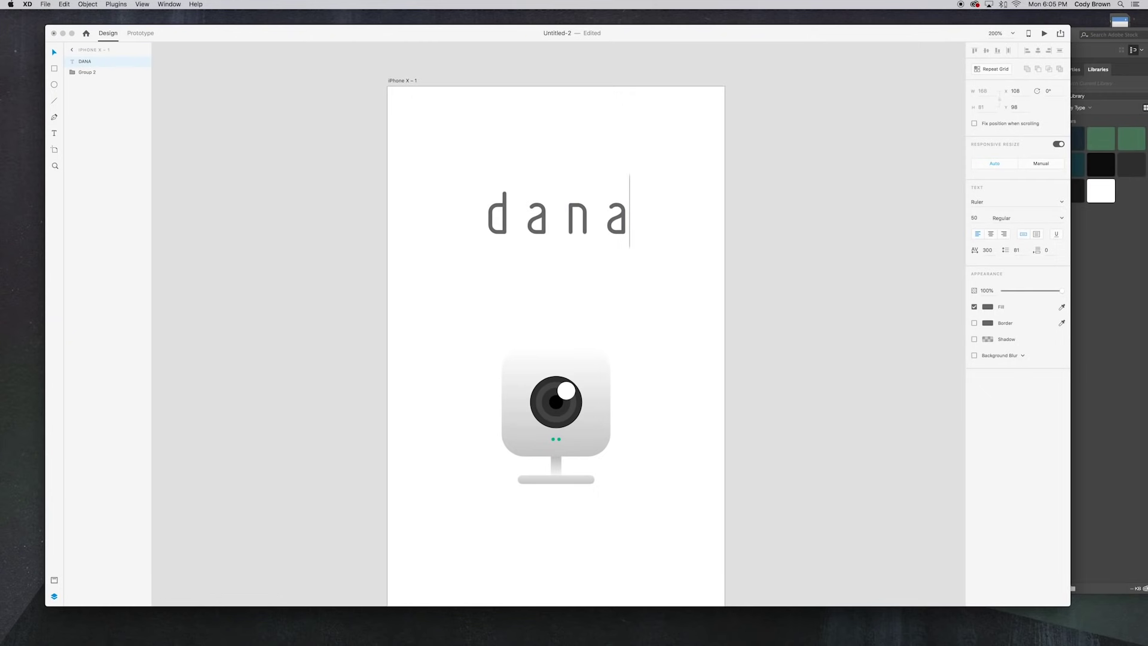
key("super+a")
key("Escape")
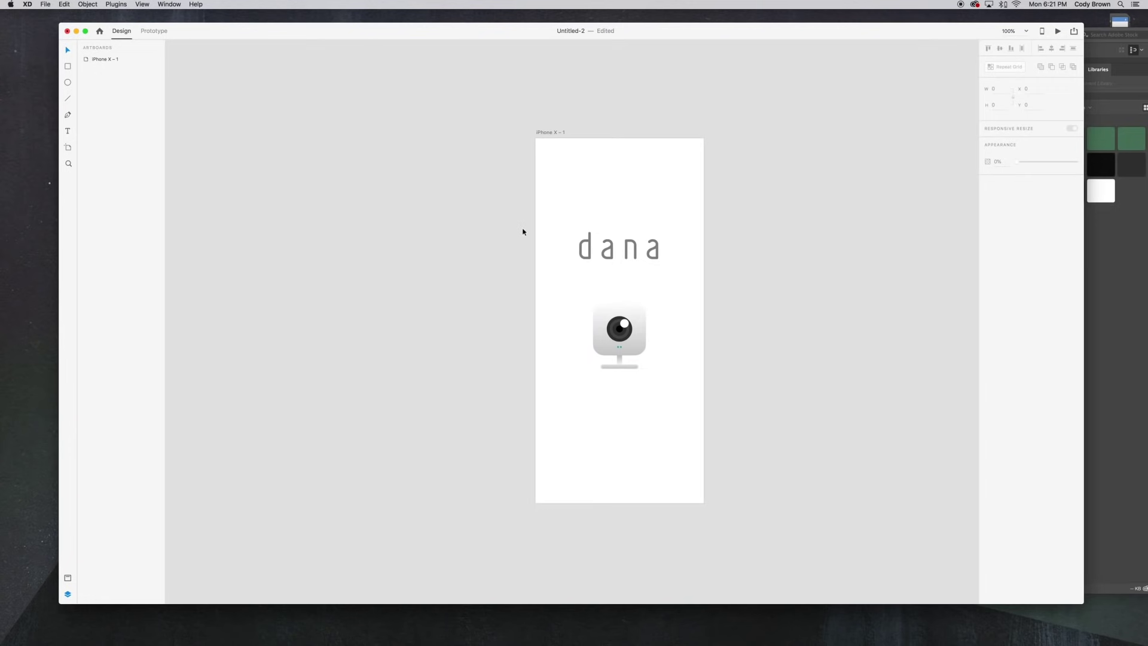
Step: Copy the pair of green dots from inside the camera group and paste it onto the artboard outside that group
scroll(523, 232, "up", 6)
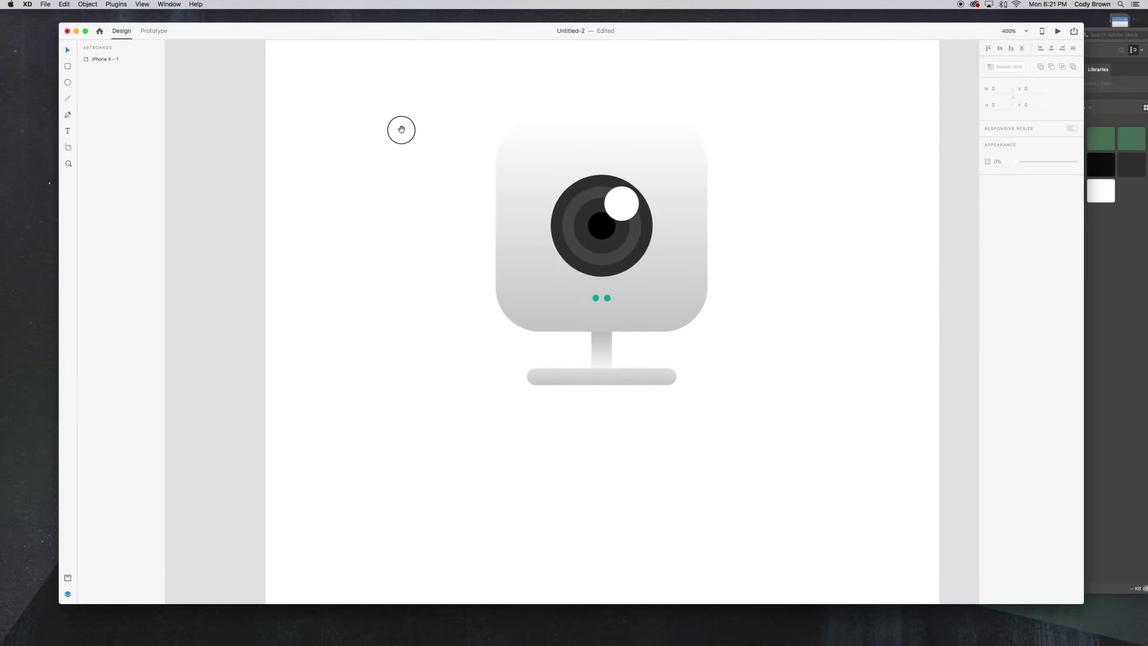
left_click(606, 298)
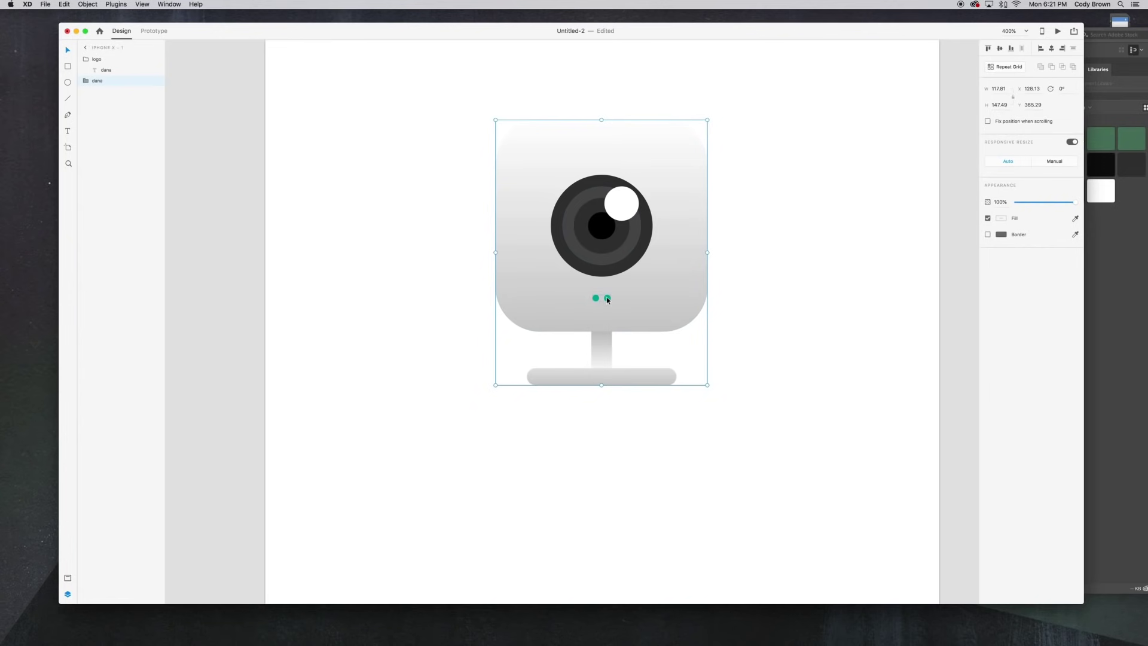
double_click(608, 298)
key("super+c")
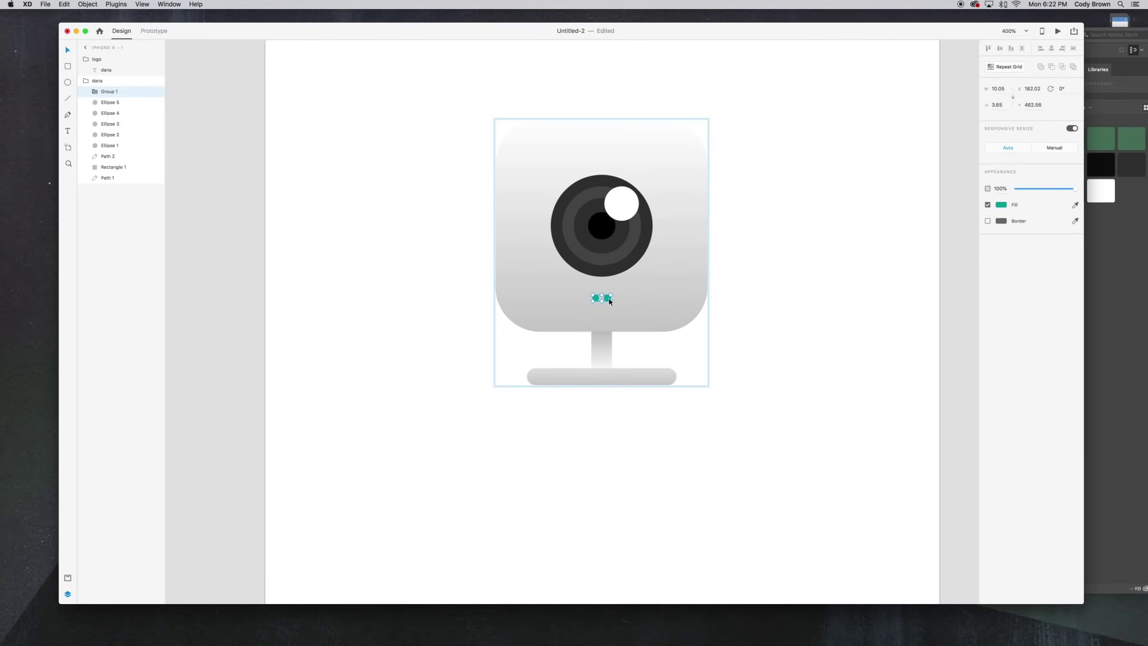
left_click(148, 80)
key("super+v")
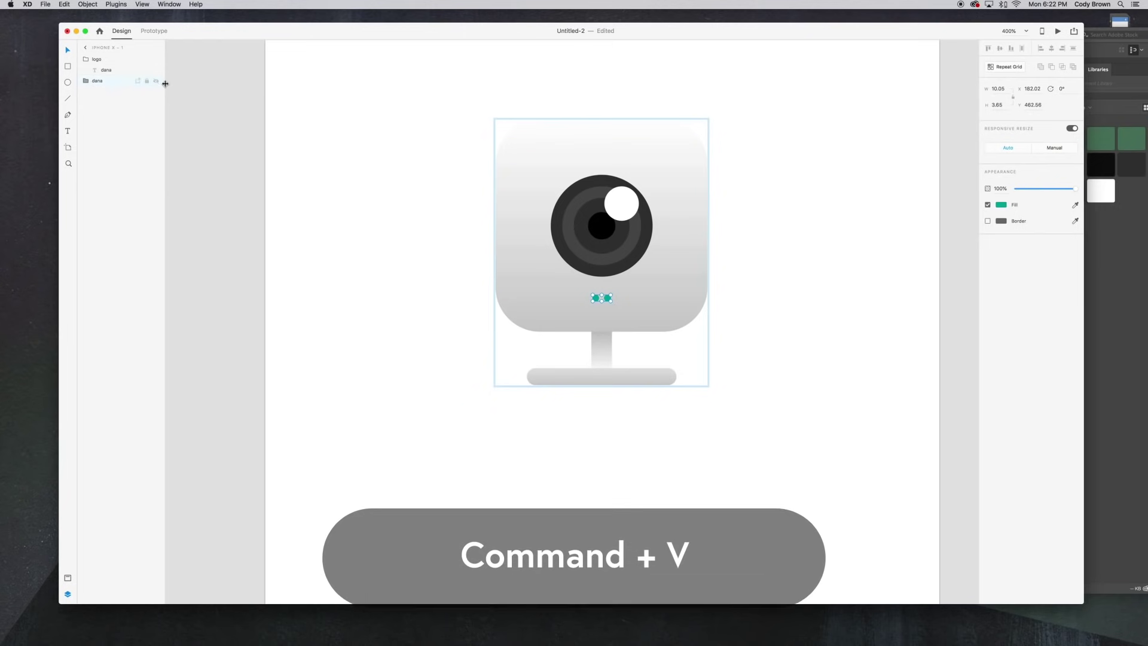
left_click(430, 97)
left_click_drag(430, 97, 457, 241)
key("super+v")
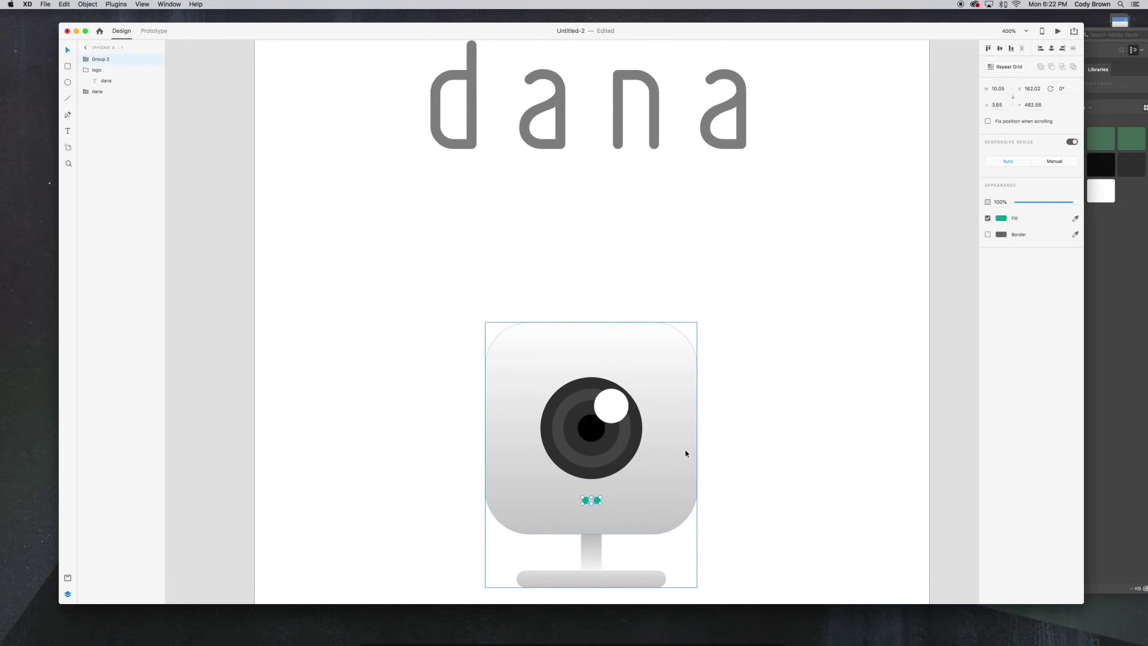
Step: Enlarge the copied green dots below the dana wordmark and align their horizontal centre with it
left_click(596, 503)
left_click_drag(596, 503, 621, 181)
left_click(618, 141, "shift")
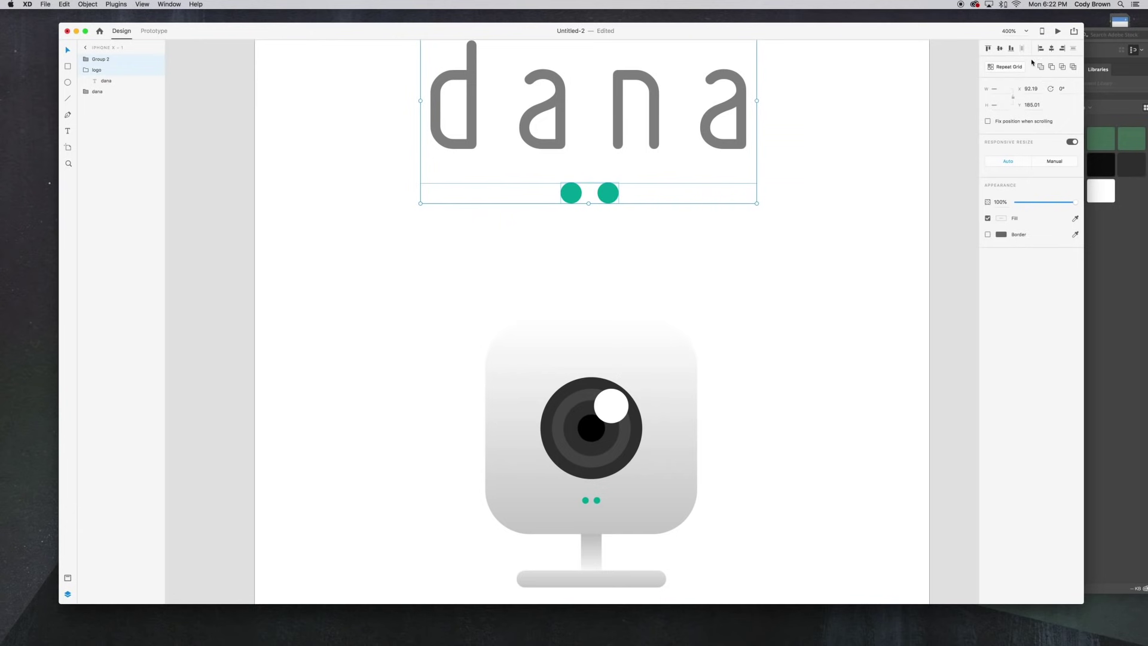
left_click(1051, 48)
left_click(830, 184)
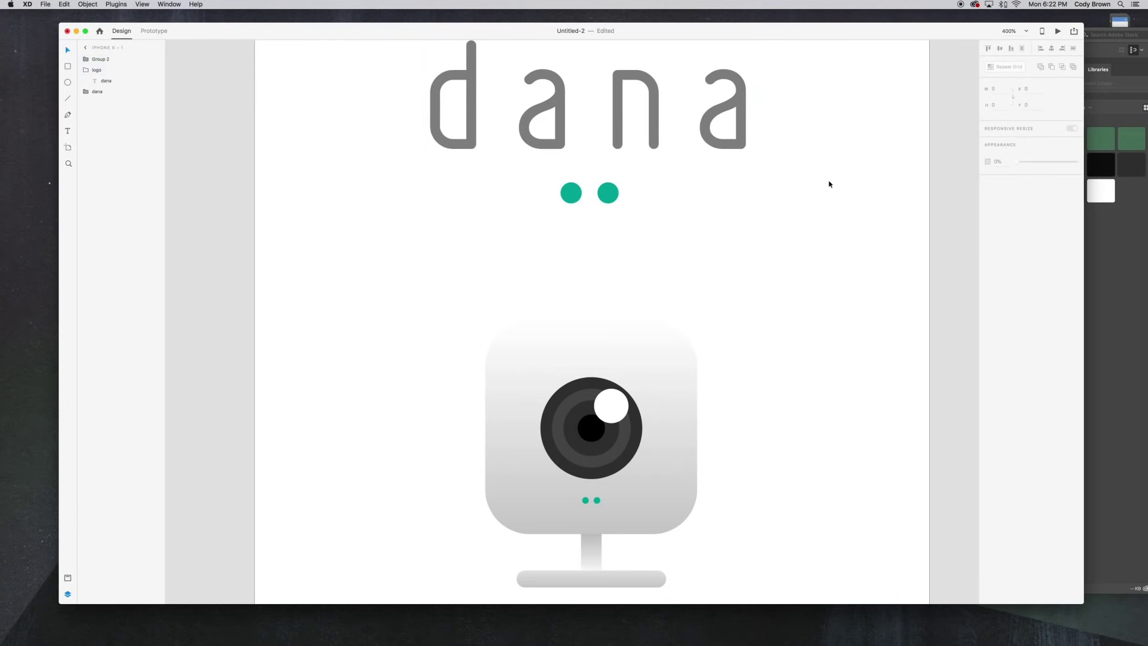
Step: Make the green dots slightly smaller and closer to the dana wordmark, keeping them centred beneath it
key("super+minus")
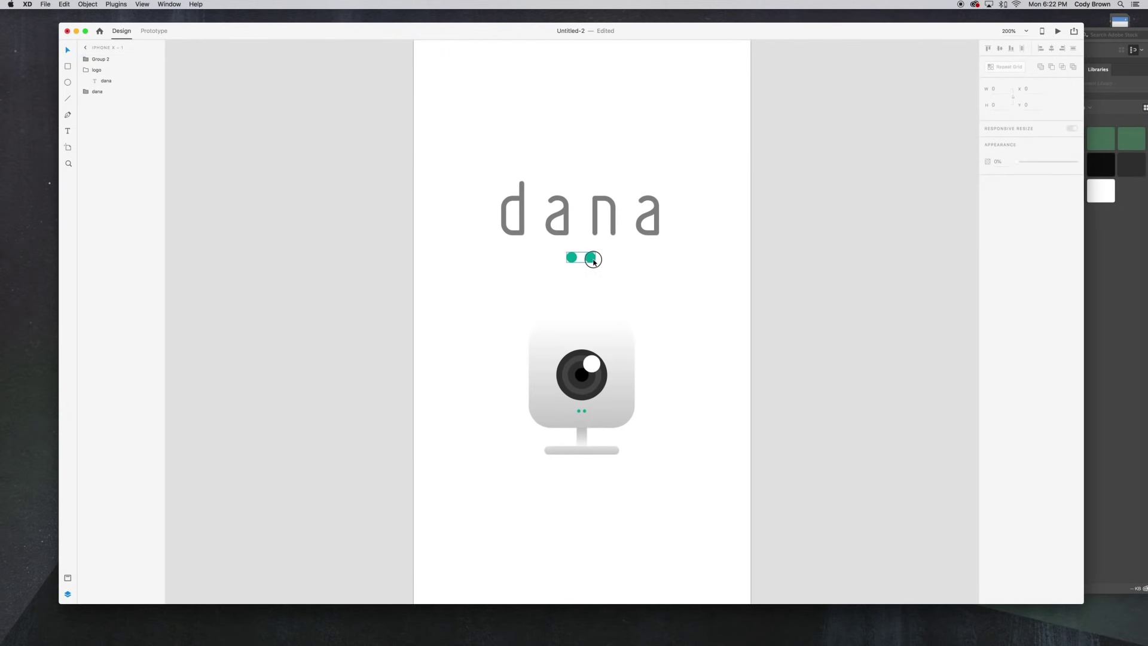
left_click(594, 260)
left_click_drag(596, 263, 603, 226)
left_click(591, 256, "shift")
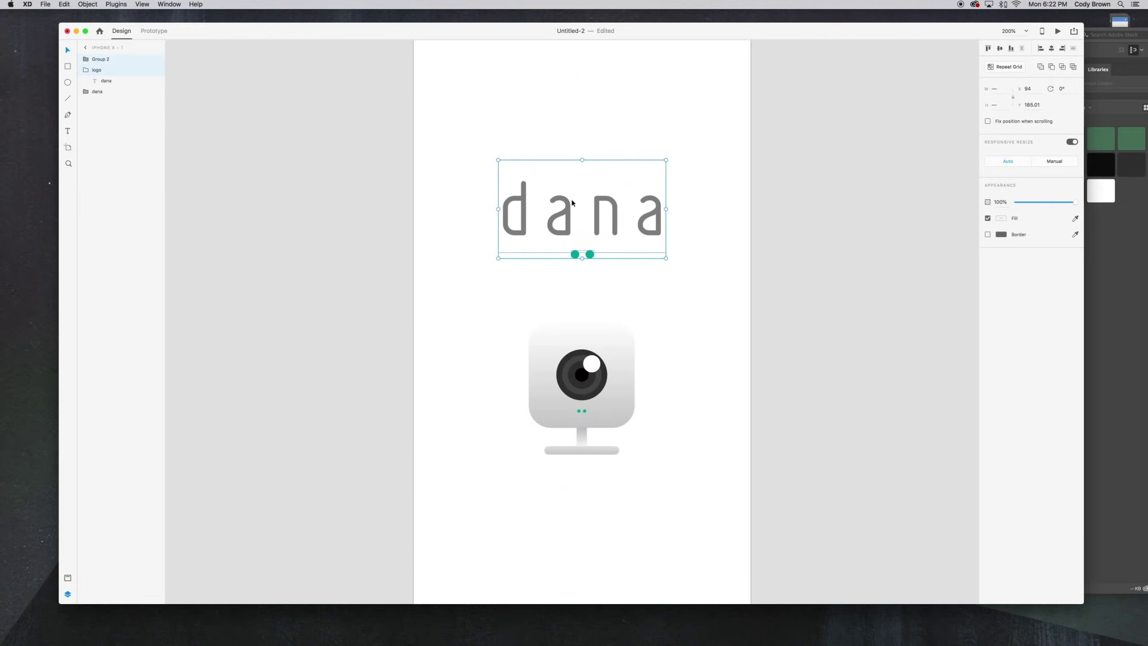
left_click_drag(605, 205, 619, 125)
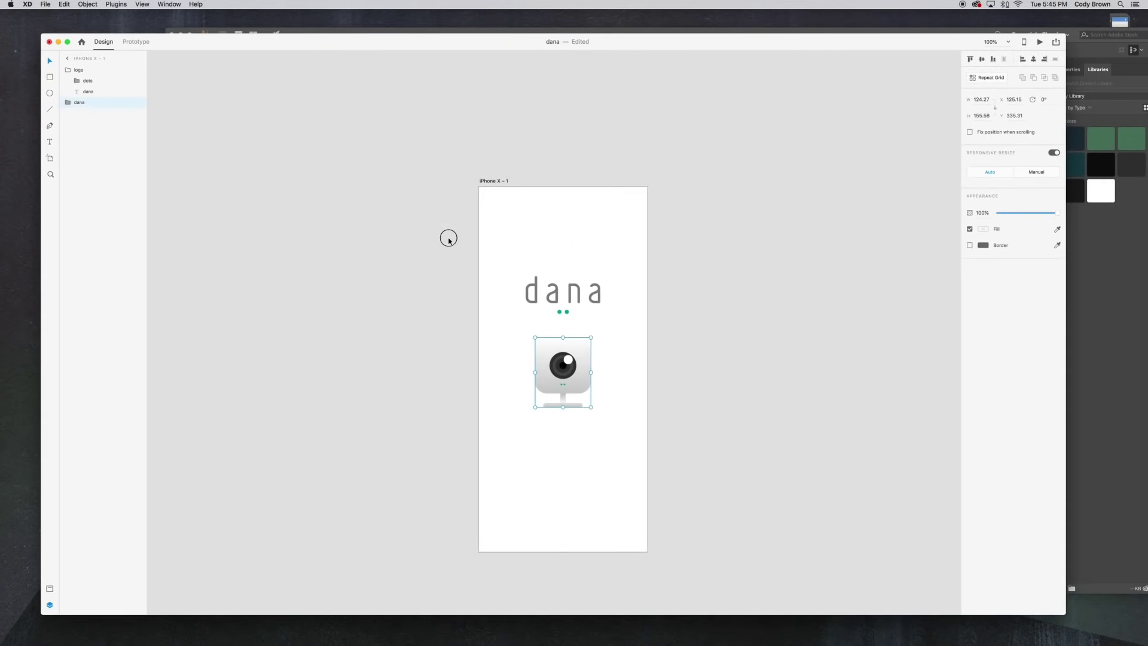
Step: Scale the camera down about its centre to roughly half its size below the dana logo
left_click(448, 238)
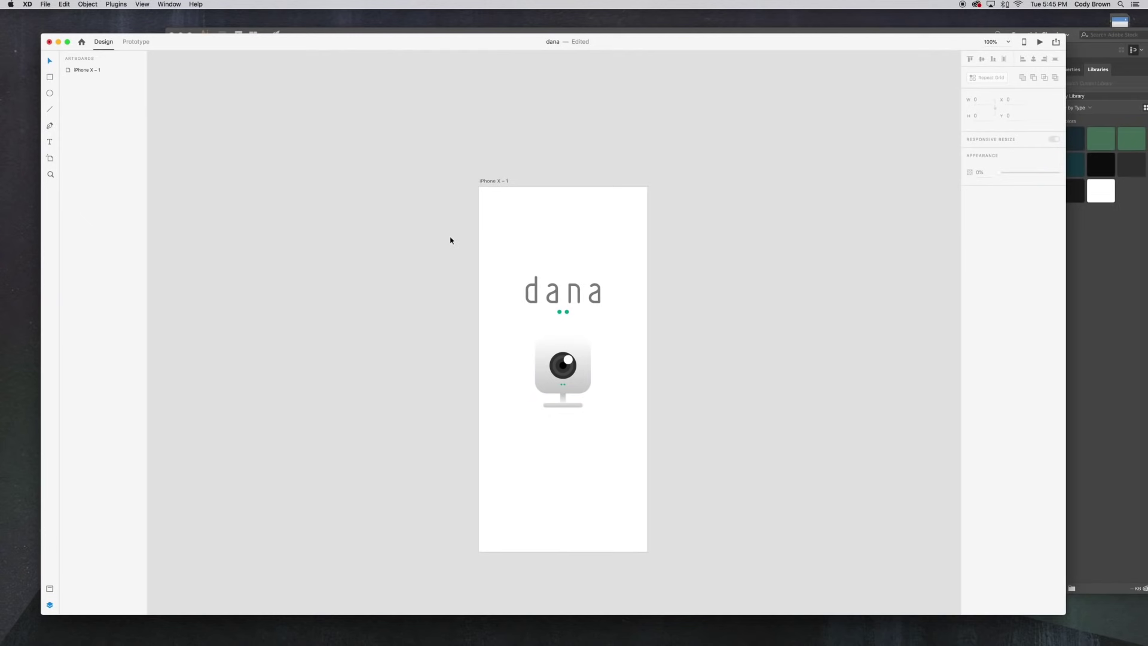
left_click(570, 370)
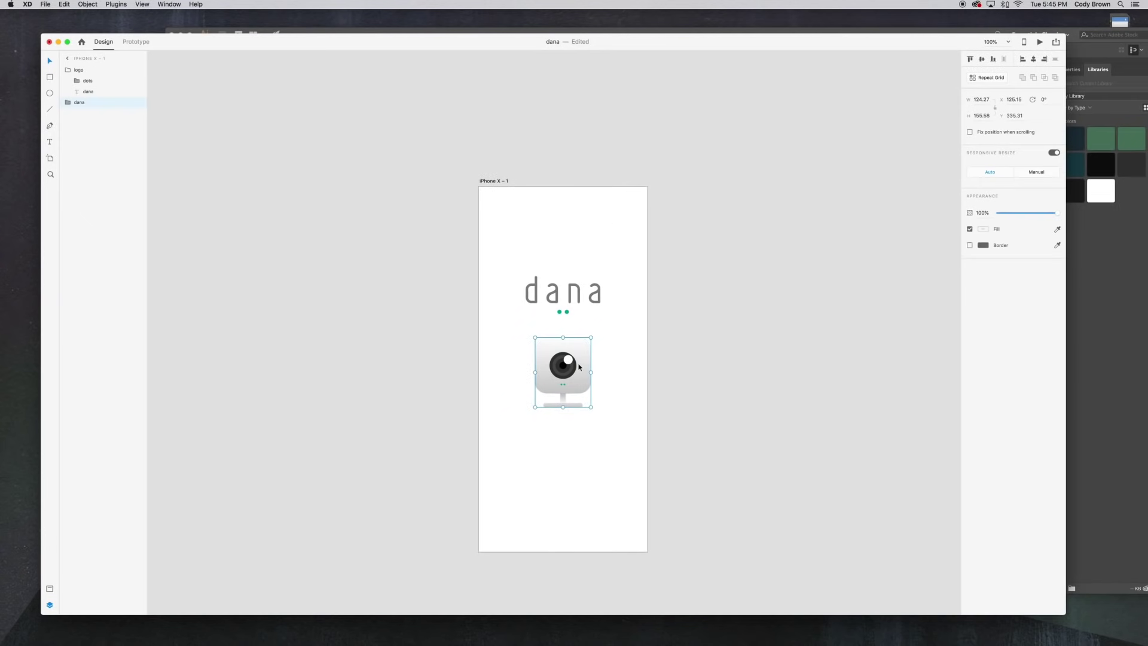
left_click_drag(592, 338, 586, 351)
left_click(603, 356)
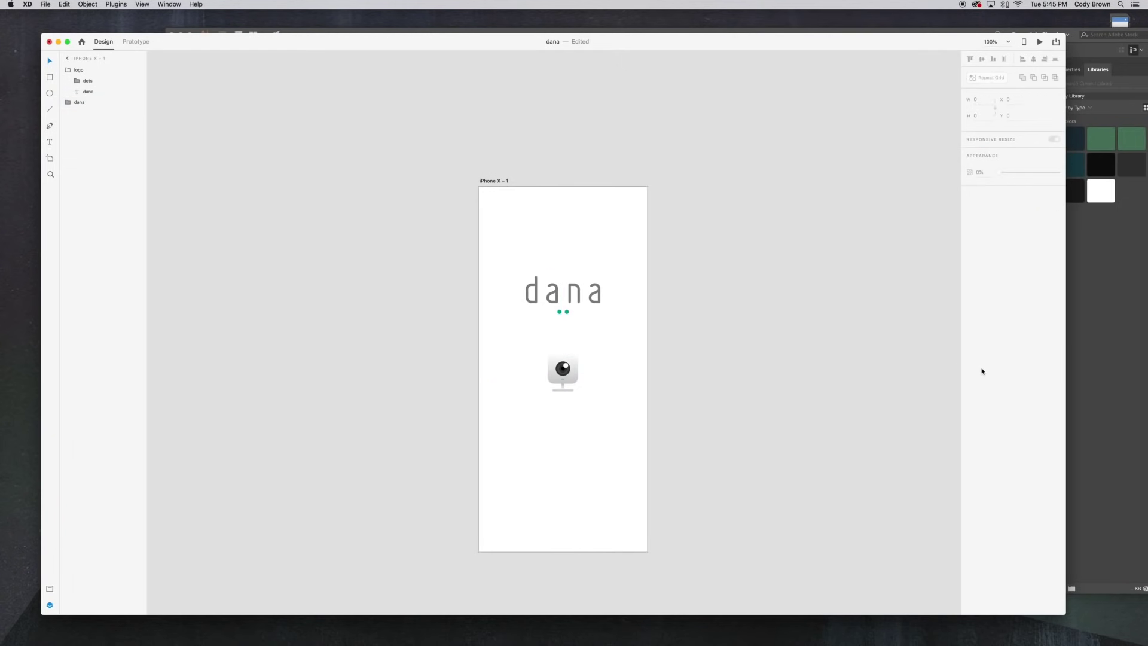
Step: Switch to Illustrator and draw a flat grey ellipse about 738 × 100 px on the blank artboard, with a copy slightly below it
left_click(1107, 385)
left_click_drag(71, 154, 86, 175)
left_click_drag(464, 301, 518, 268)
key("v")
scroll(591, 285, "down", 1)
key("super+equal")
key("super+equal")
Step: Delete the top anchor point of the lower ellipse, leaving only its bottom half
left_click(72, 76)
left_click(527, 287)
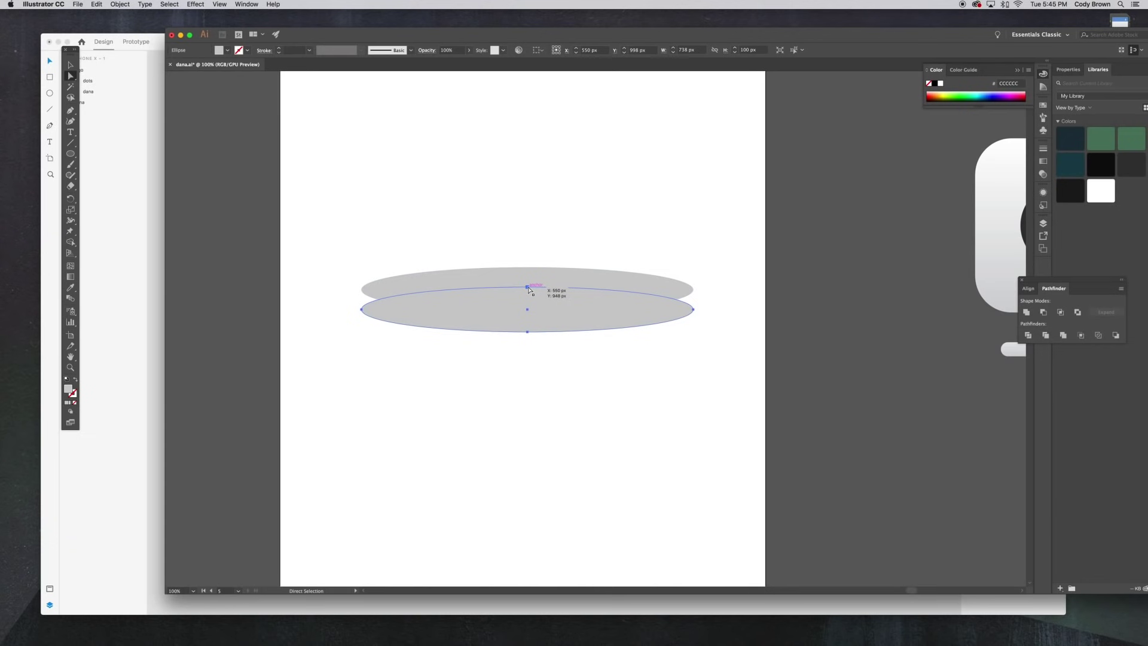
key("Delete")
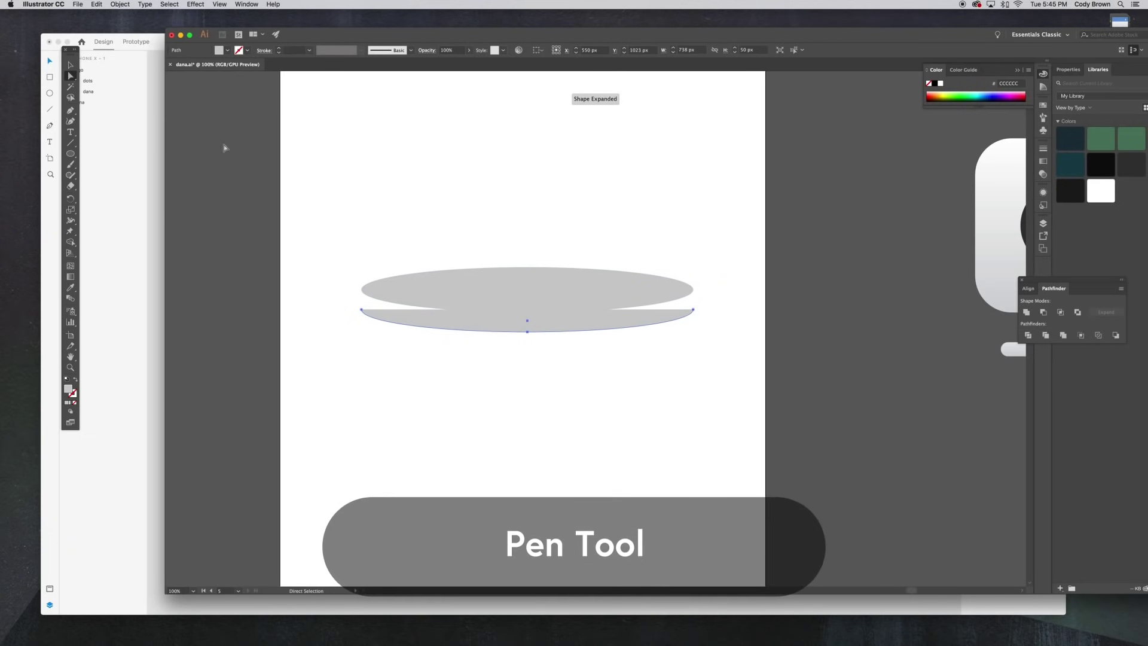
Step: Extend both ends of the lower half-ellipse straight up to the side points of the upper ellipse with the Pen tool
left_click(69, 111)
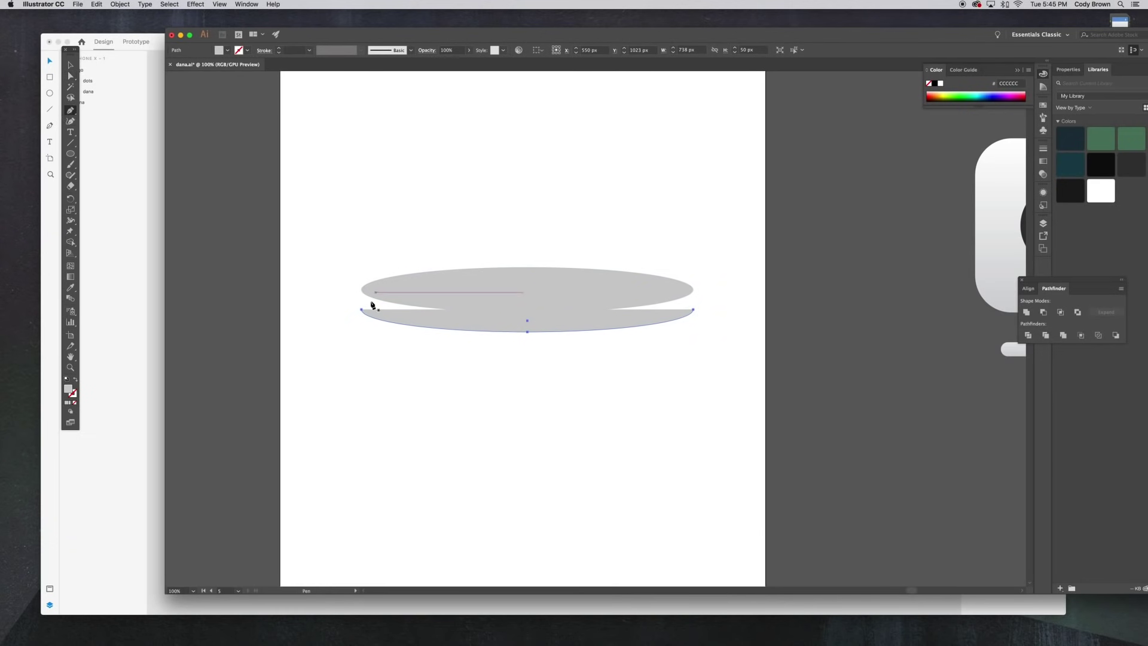
left_click(361, 310)
left_click(361, 289)
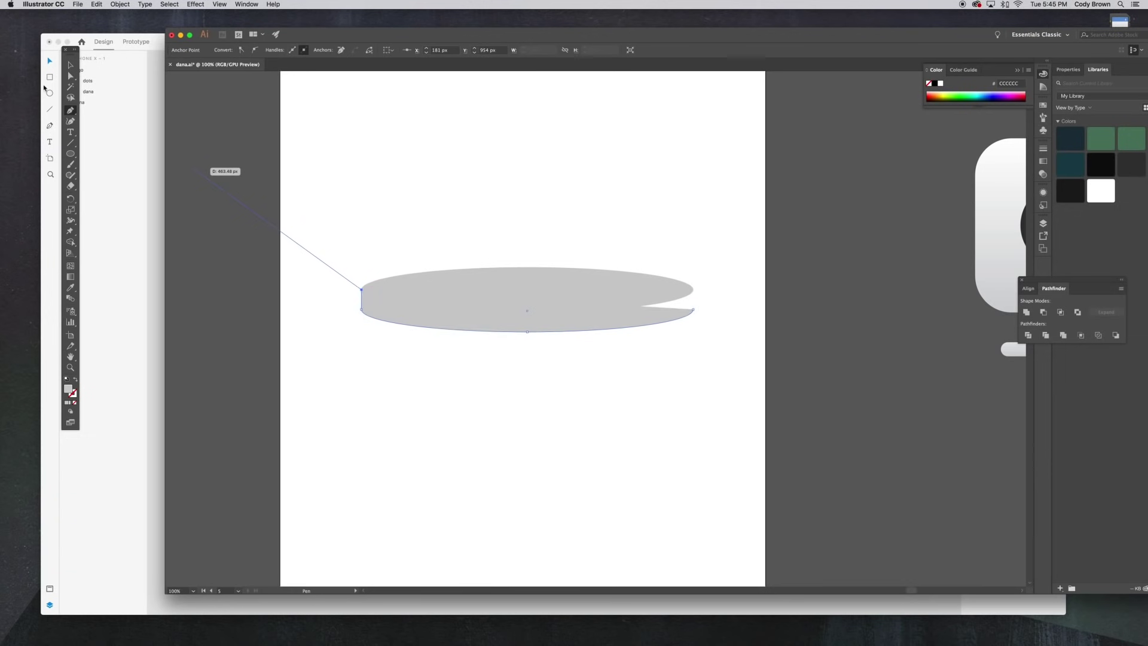
left_click(71, 66)
left_click(518, 270)
left_click(681, 313)
left_click(70, 110)
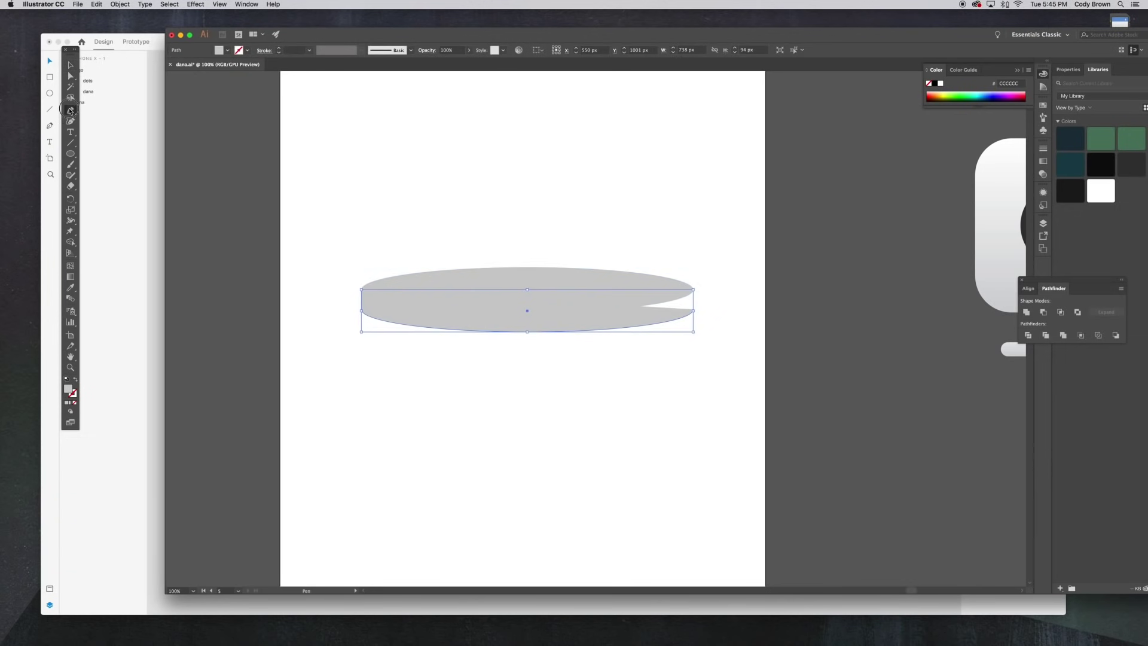
left_click(694, 309)
left_click(693, 289)
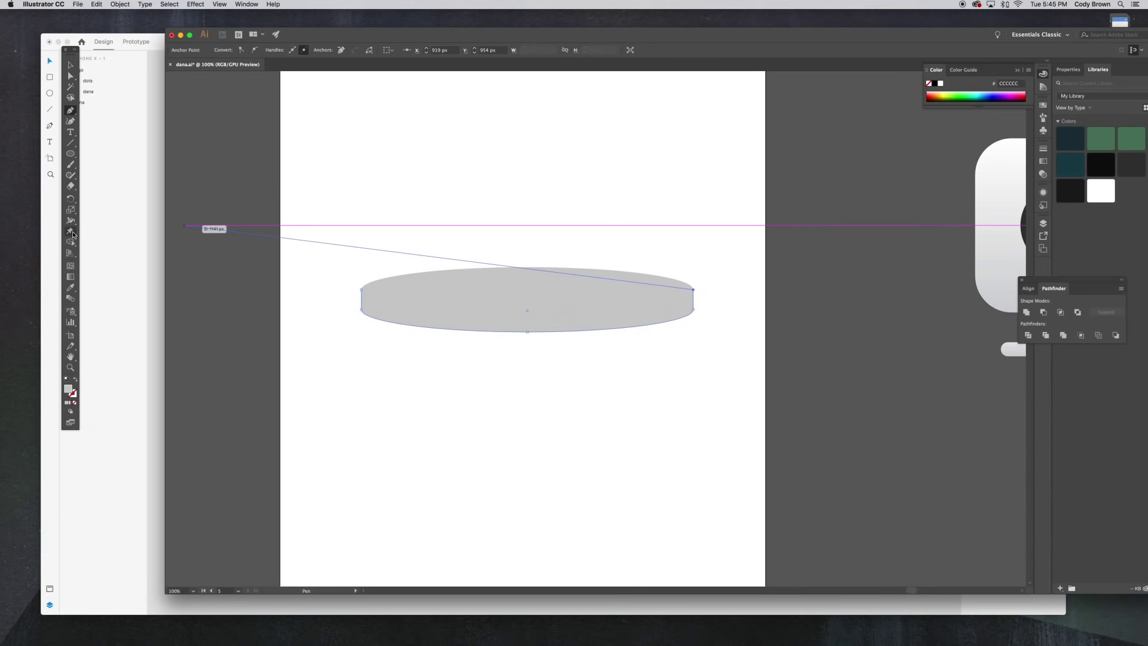
Step: Fill the tabletop's side shape with C1C1C1 grey and send it behind the upper ellipse
double_click(68, 389)
left_click(672, 422)
left_click(897, 395)
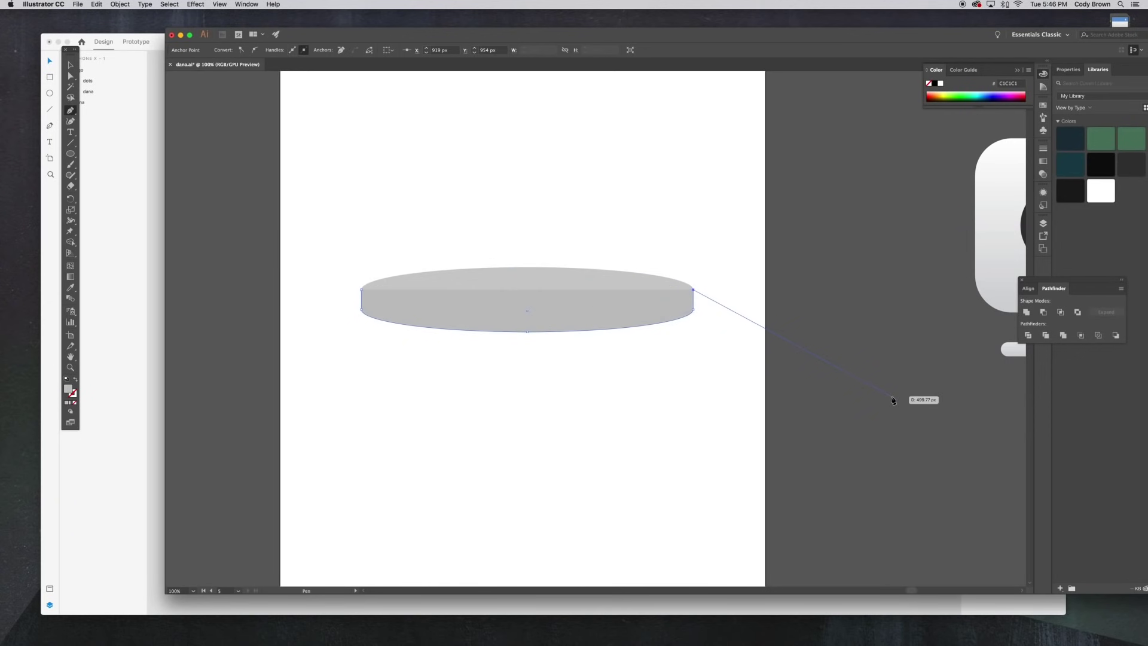
left_click(70, 65)
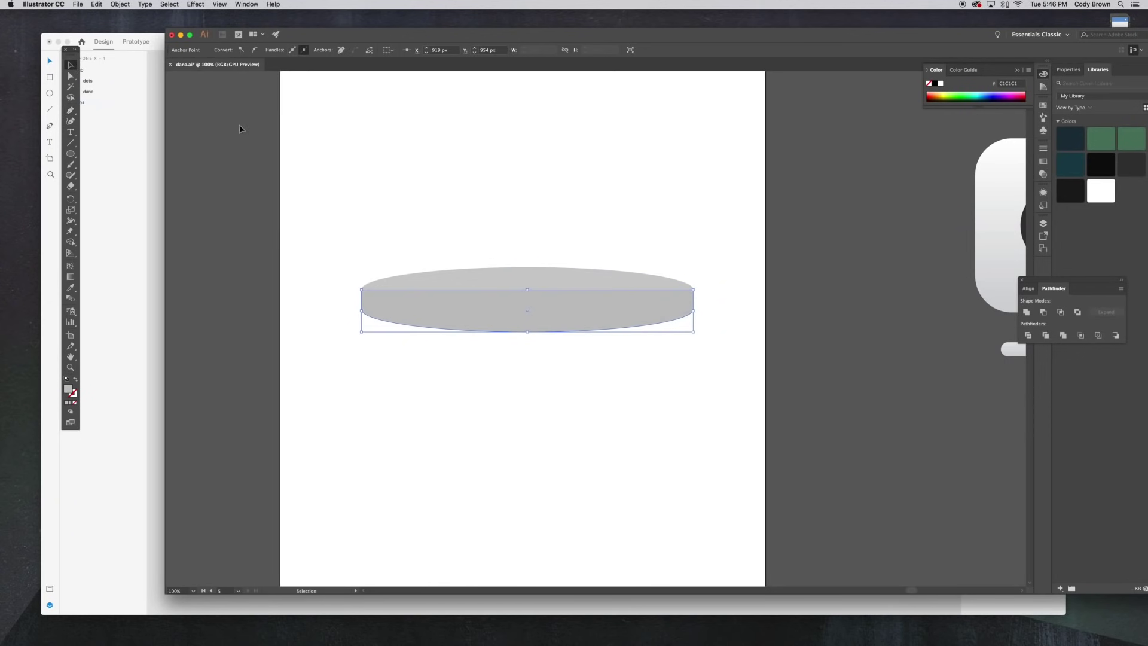
key("a")
key("super+bracketleft")
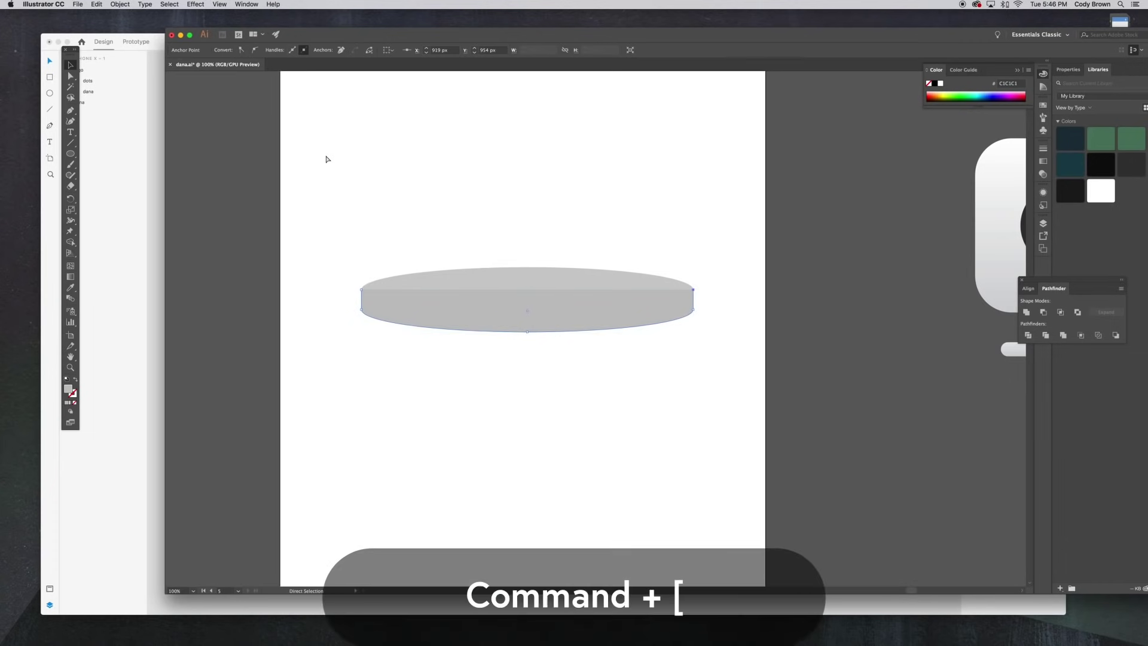
left_click(328, 159)
Step: Fill the upper ellipse of the tabletop with a very light, near-white grey
key("v")
left_click(517, 279)
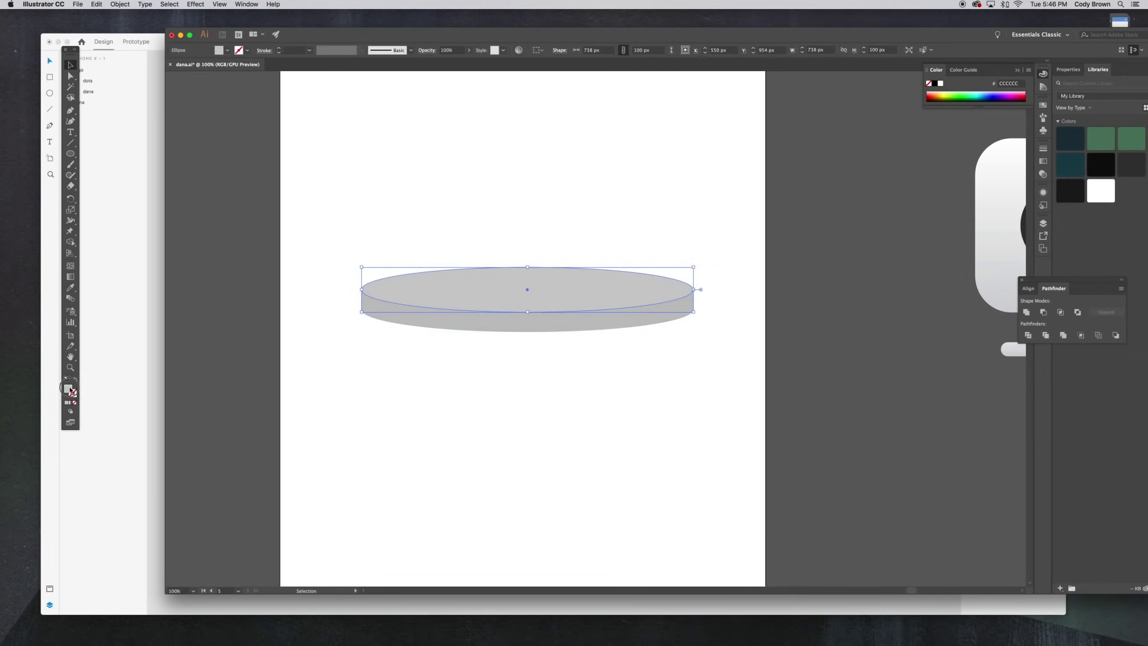
double_click(70, 389)
left_click(672, 402)
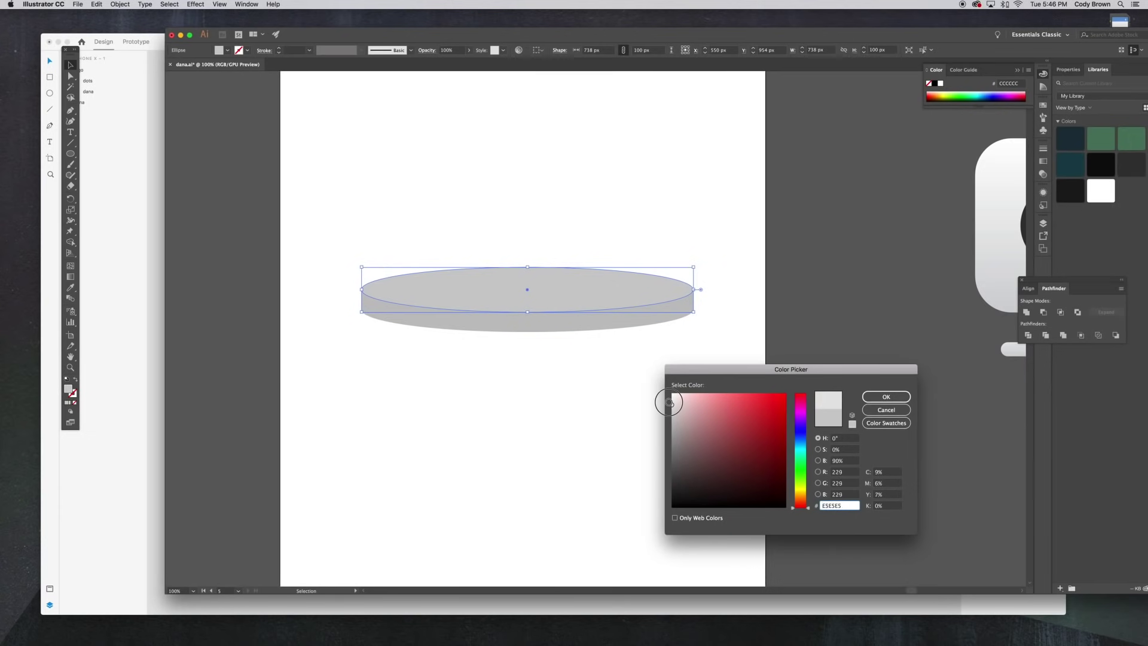
left_click(874, 399)
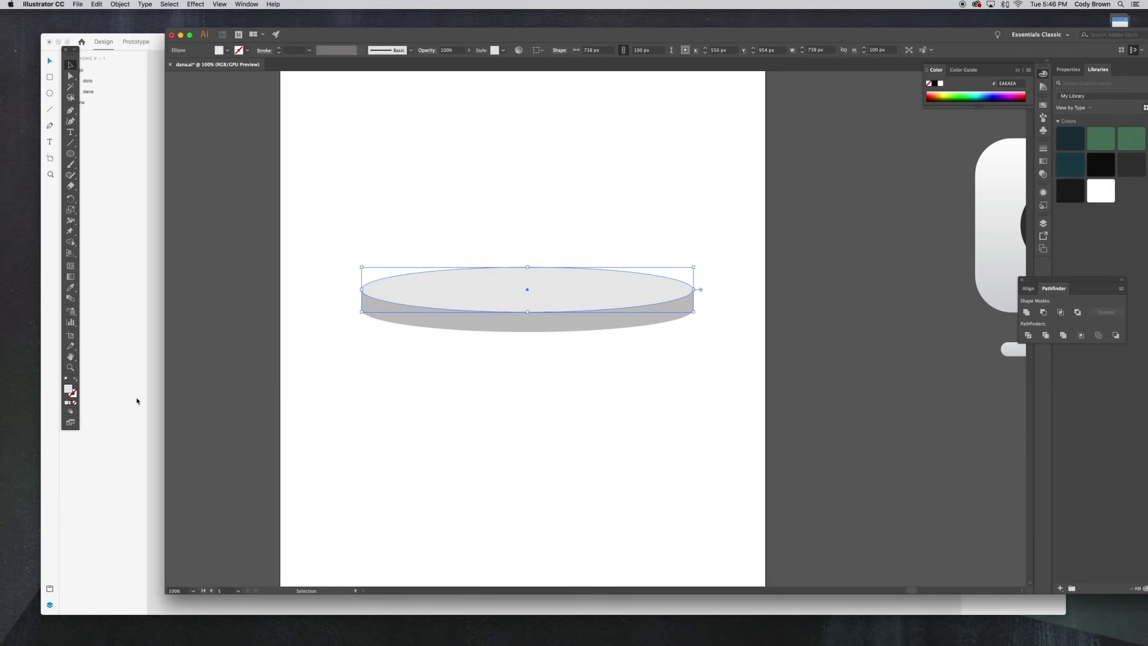
double_click(70, 389)
left_click_drag(676, 404, 673, 393)
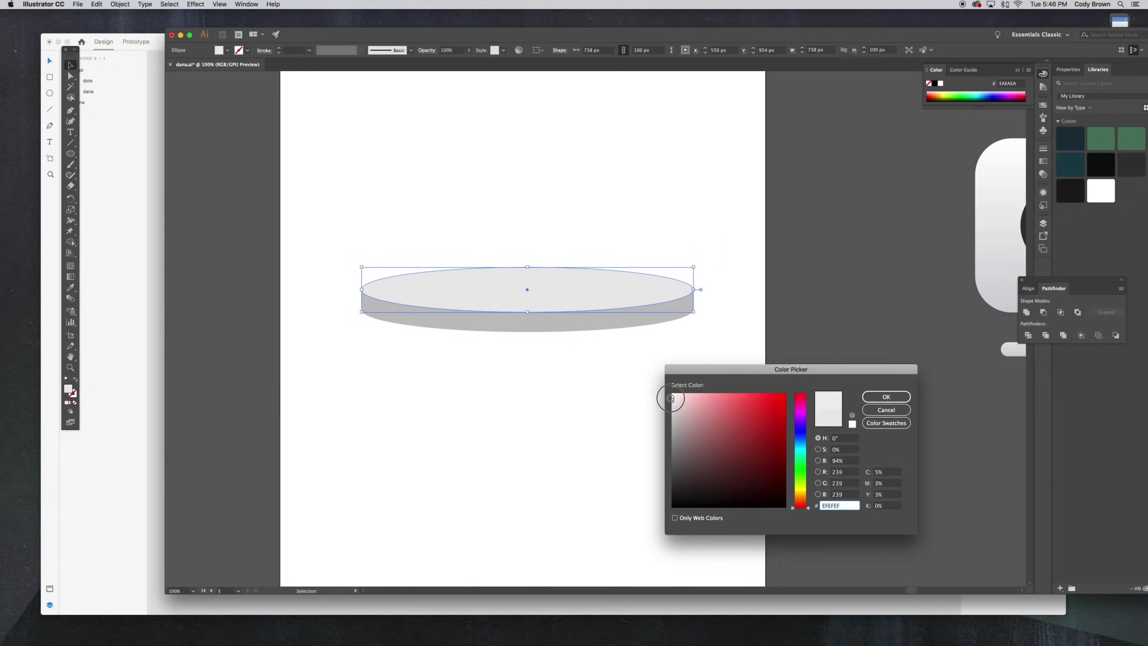
left_click(872, 396)
Step: Lighten the fill of the tabletop's side shape to E0E0E0
left_click(588, 322)
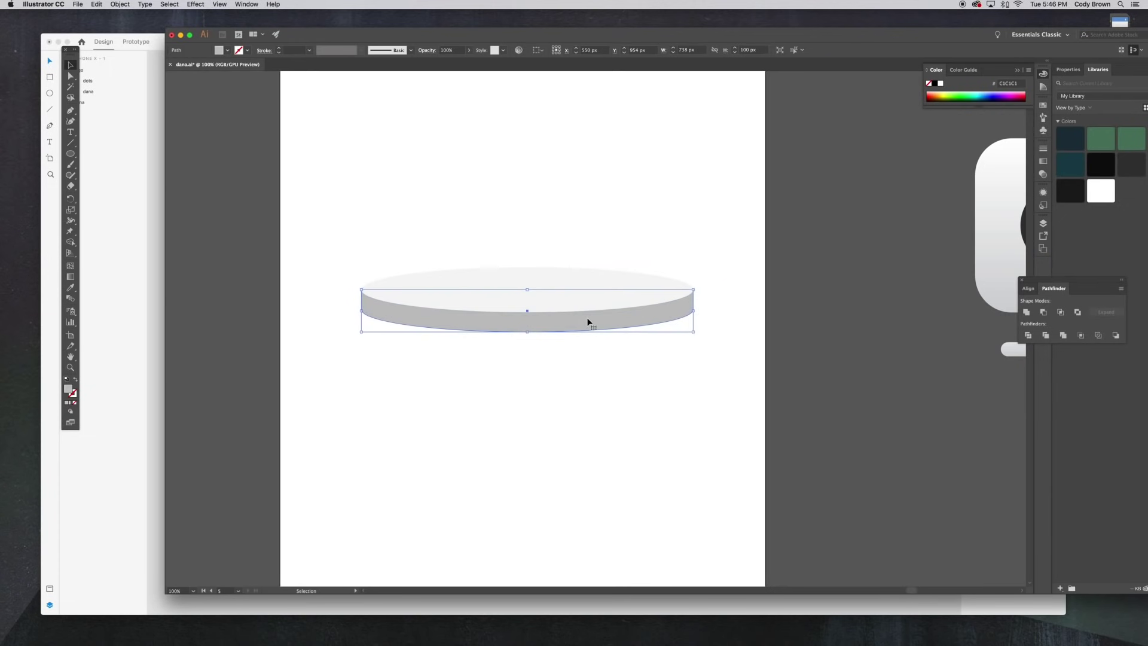
double_click(69, 389)
left_click_drag(677, 412, 673, 407)
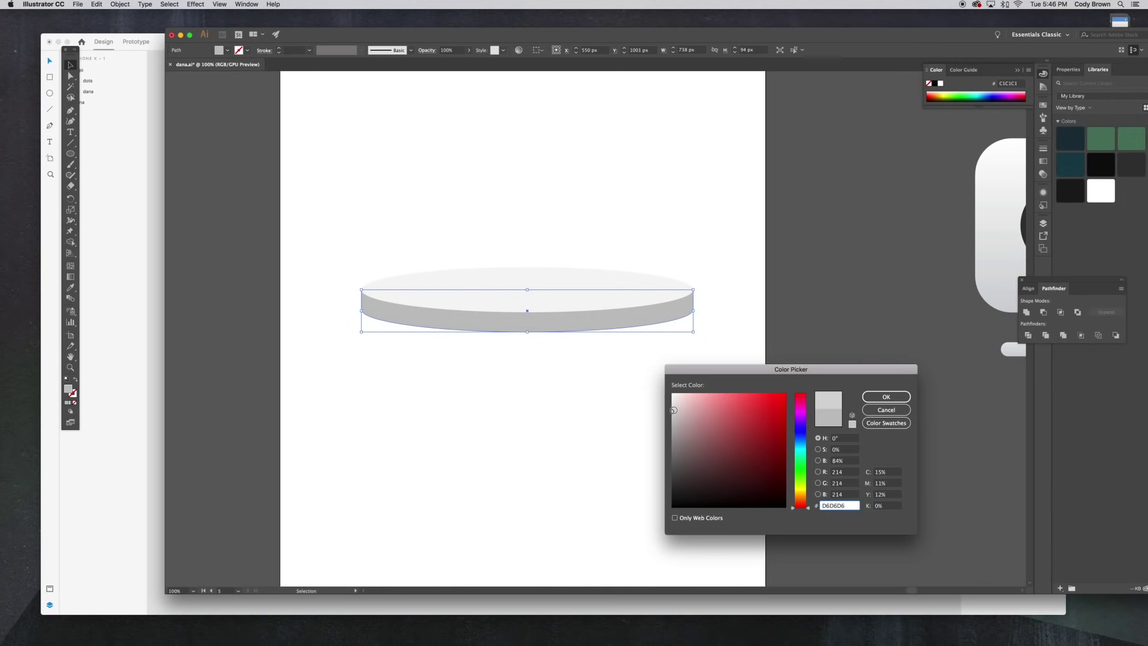
left_click(886, 397)
left_click(727, 355)
Step: Draw a closed, slanted, tapering table leg with a rounded foot under the tabletop's left side using the Pen tool
key("super+minus")
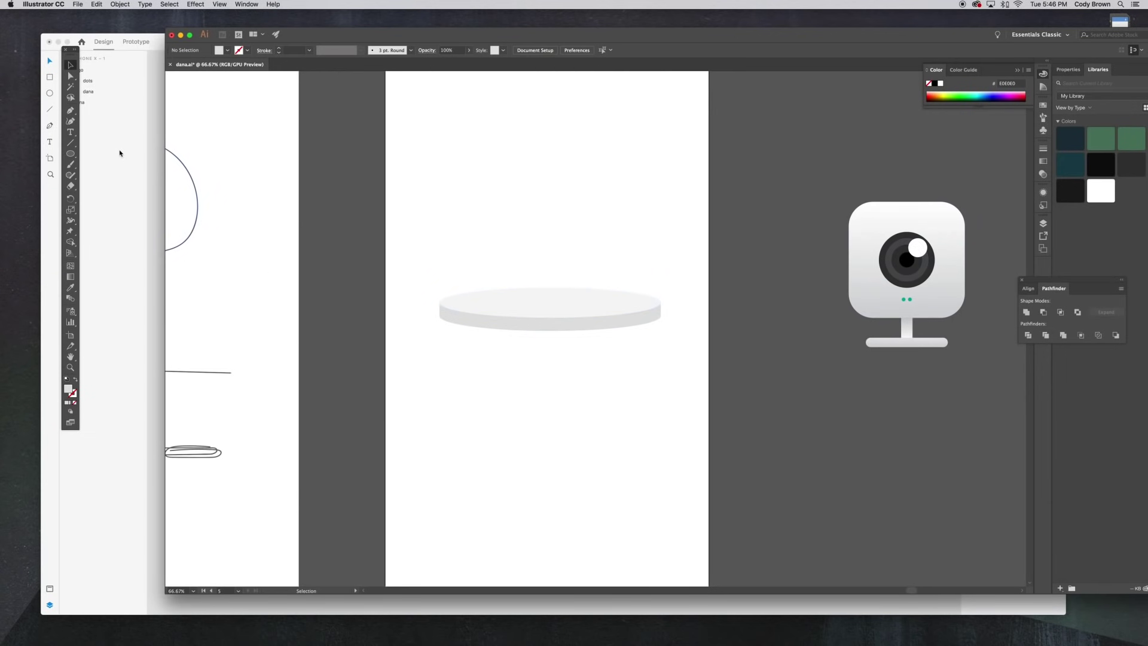
left_click(70, 110)
left_click_drag(478, 328, 480, 269)
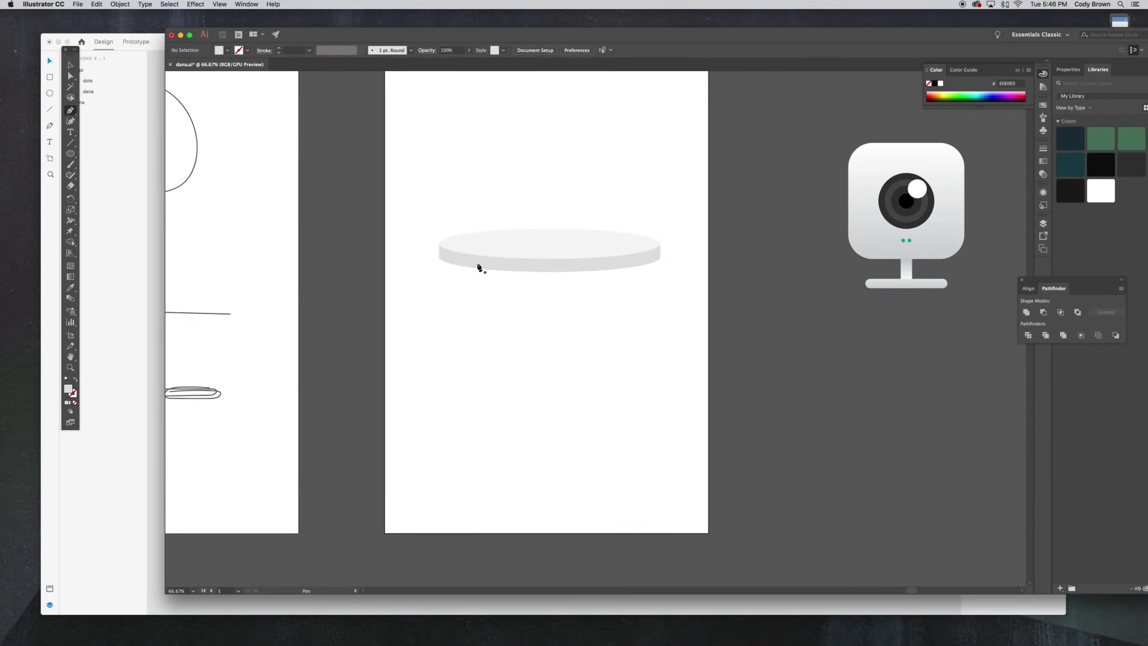
left_click(478, 264)
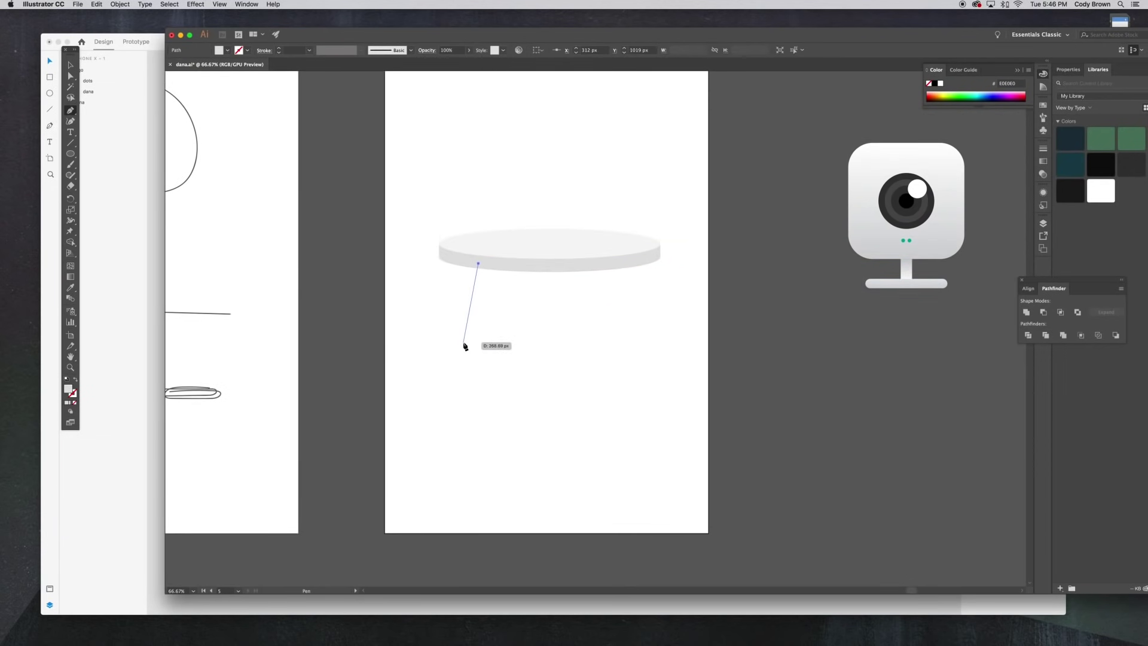
left_click(452, 397)
left_click_drag(462, 397, 470, 391)
left_click(462, 397)
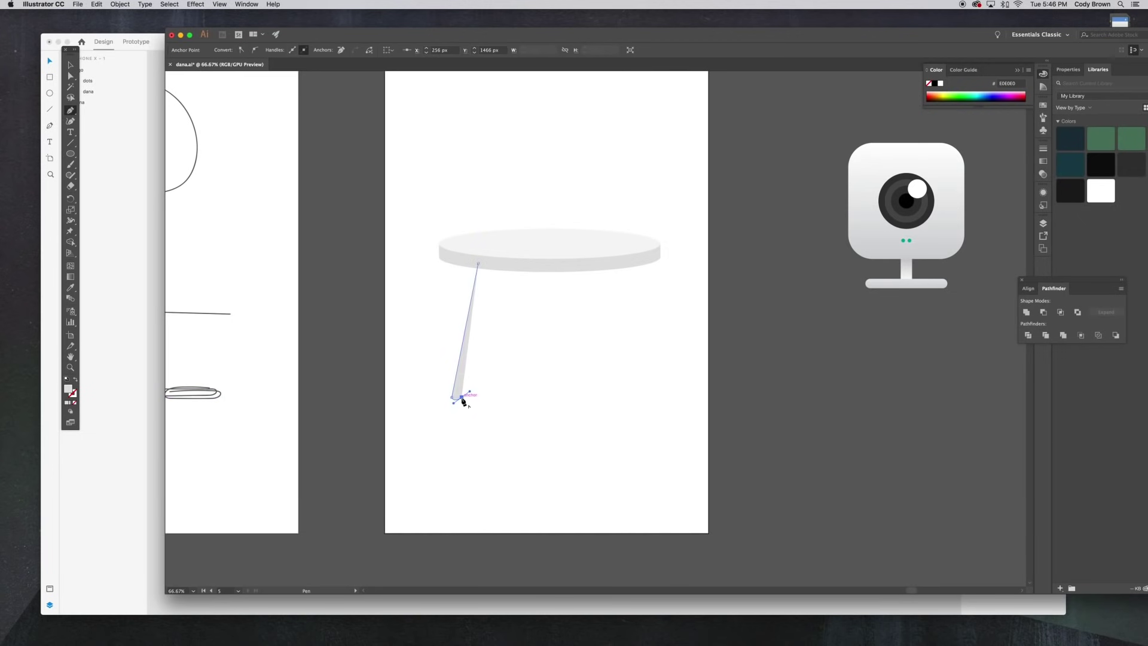
left_click(498, 263)
left_click(478, 263)
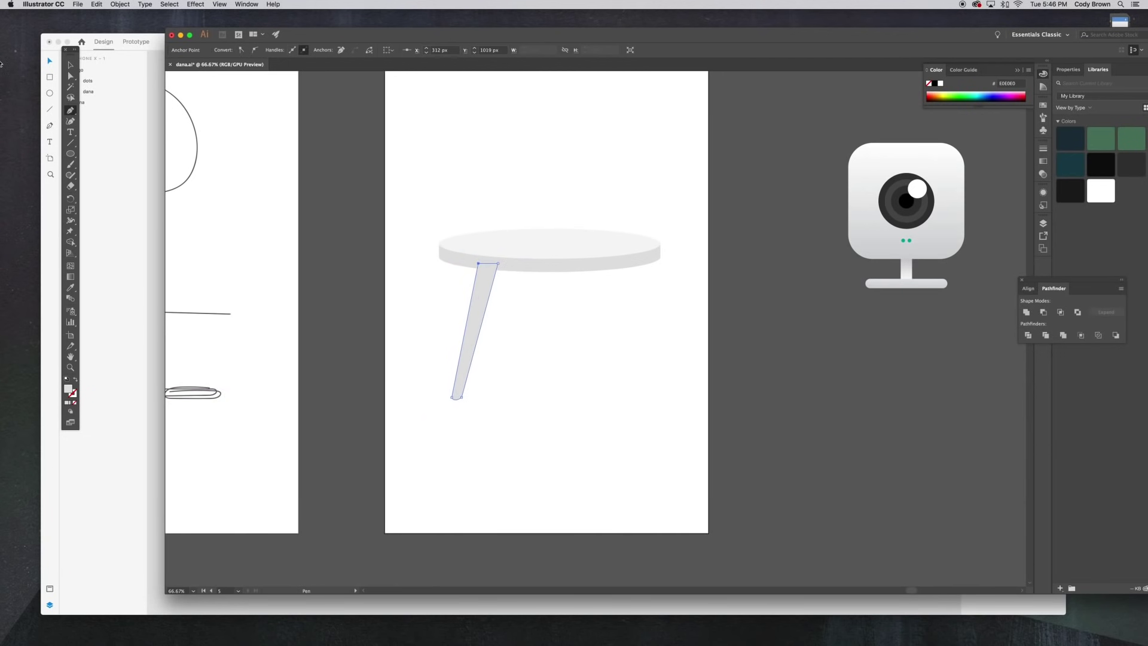
left_click(71, 65)
left_click(405, 177)
Step: Fill the table leg with CECECE grey and place it behind the tabletop
left_click(479, 282)
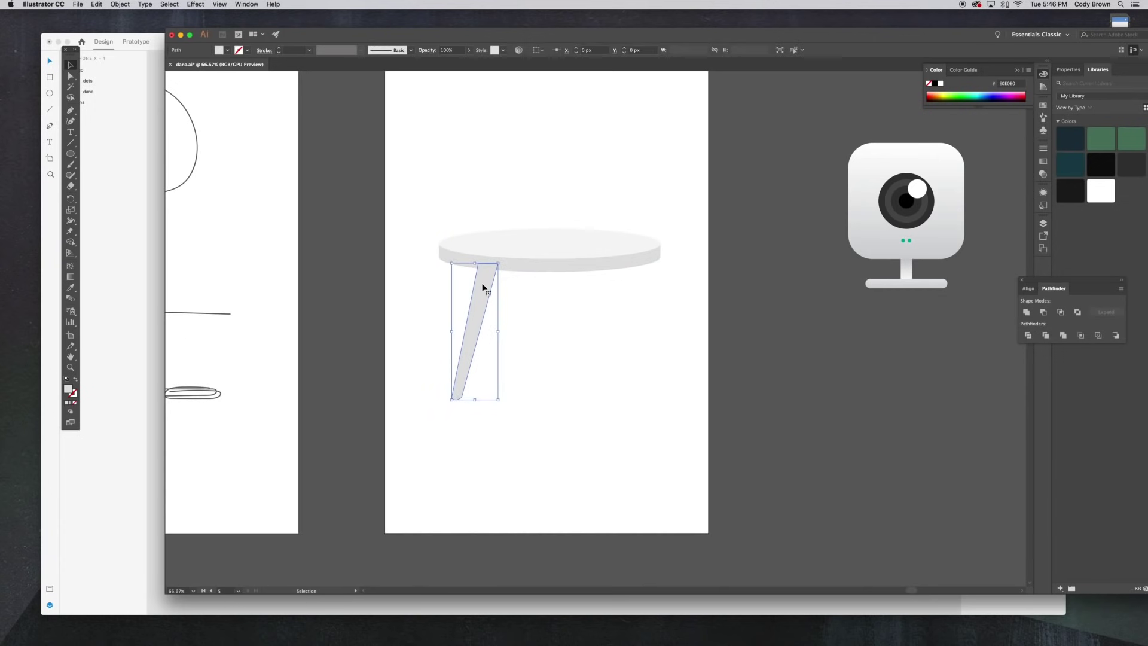
double_click(69, 390)
left_click_drag(674, 411, 670, 415)
left_click(886, 398)
key("a")
key("v")
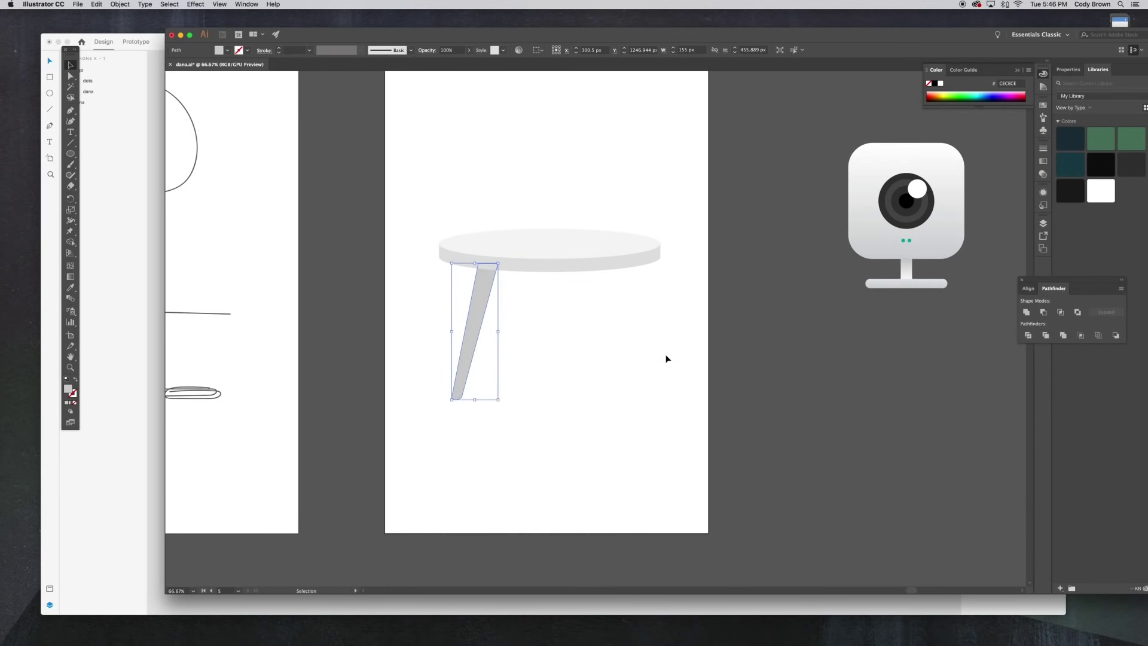
Step: Scale the leg down slightly to about 152 × 449 px and check the anchor points of its rounded foot
left_click_drag(452, 400, 455, 397)
left_click(516, 393)
key("space")
left_click_drag(577, 385, 570, 391)
left_click(72, 75)
left_click(451, 401)
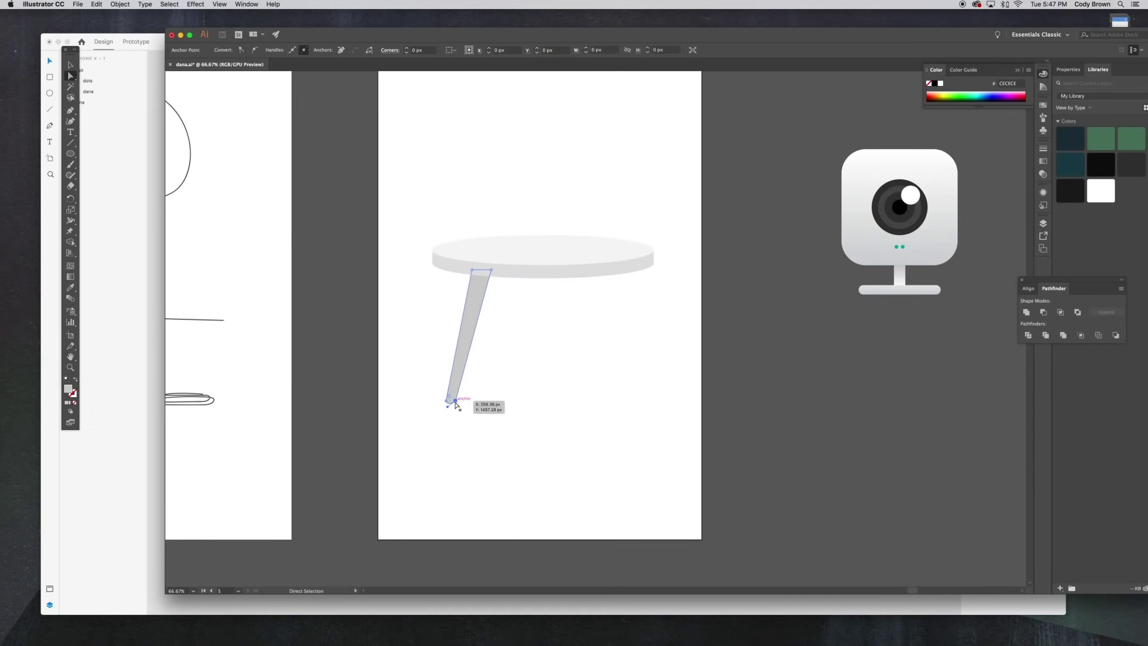
left_click(476, 408)
scroll(492, 396, "up", 2)
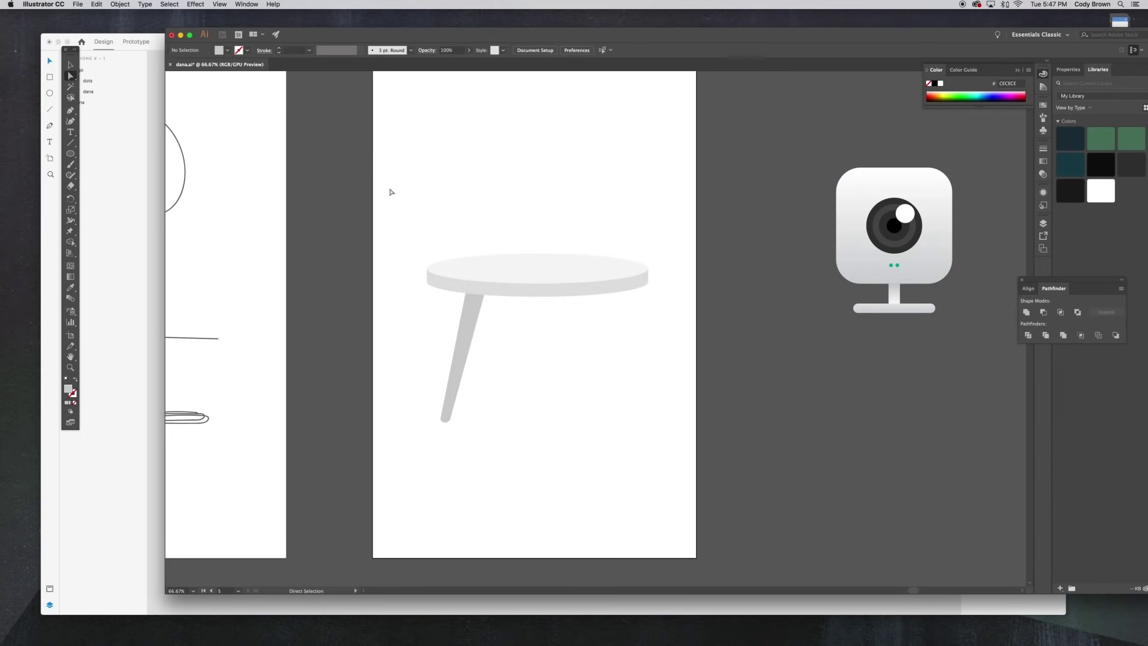
Step: Duplicate the leg horizontally to the right and reflect the copy about the vertical axis
key("v")
left_click(472, 317)
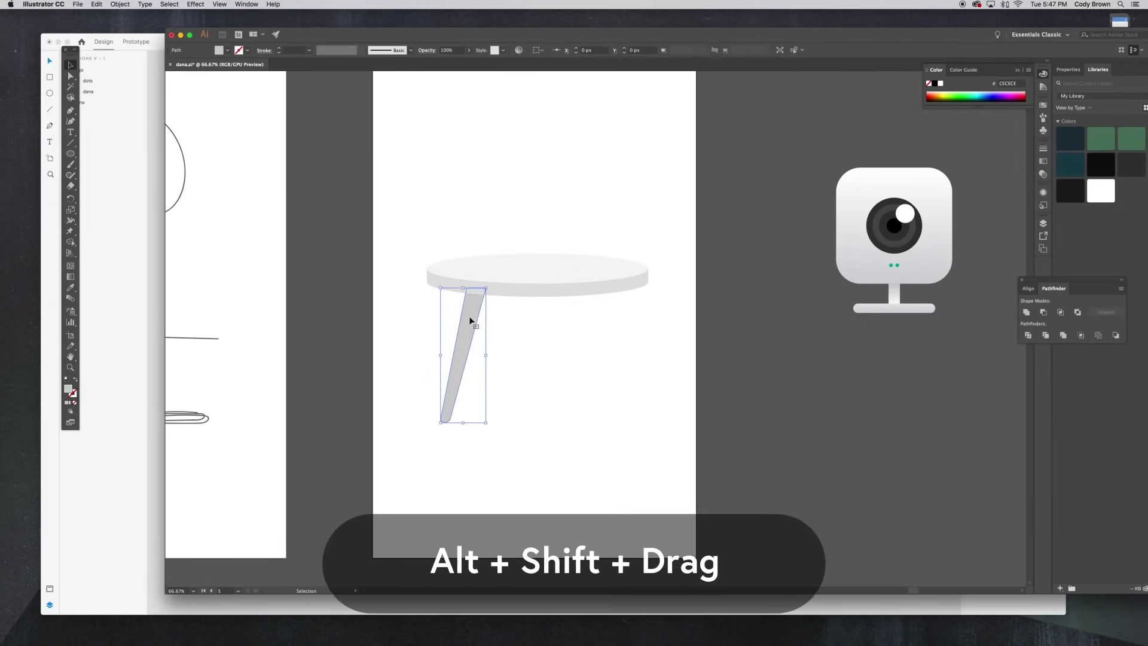
left_click_drag(473, 317, 570, 317)
right_click(569, 321)
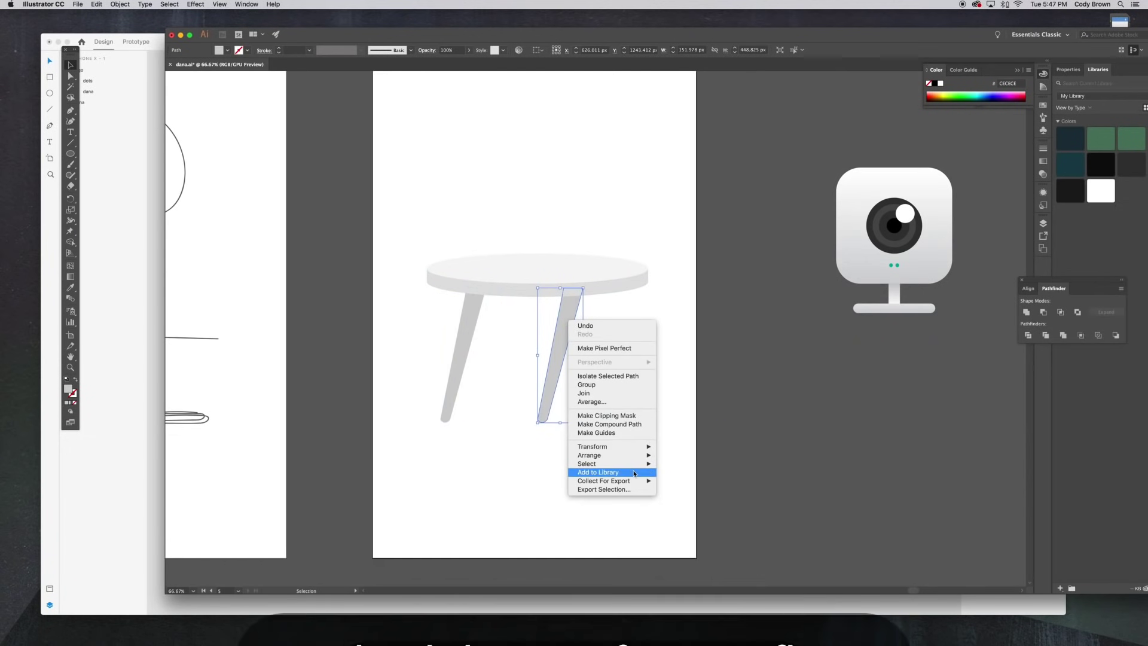
mouse_move(625, 447)
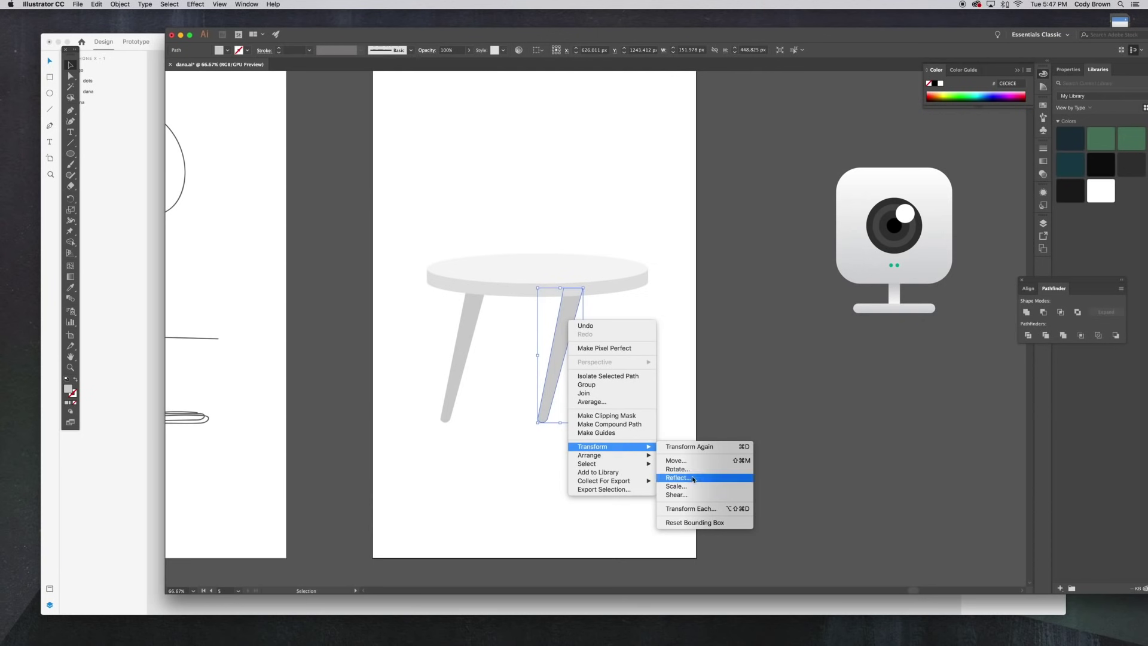
left_click(694, 478)
left_click(716, 393)
left_click(824, 412)
Step: Move the mirrored leg out to the tabletop's right side and centre both legs beneath and behind the tabletop
left_click_drag(571, 375, 616, 376)
left_click(461, 363, "shift")
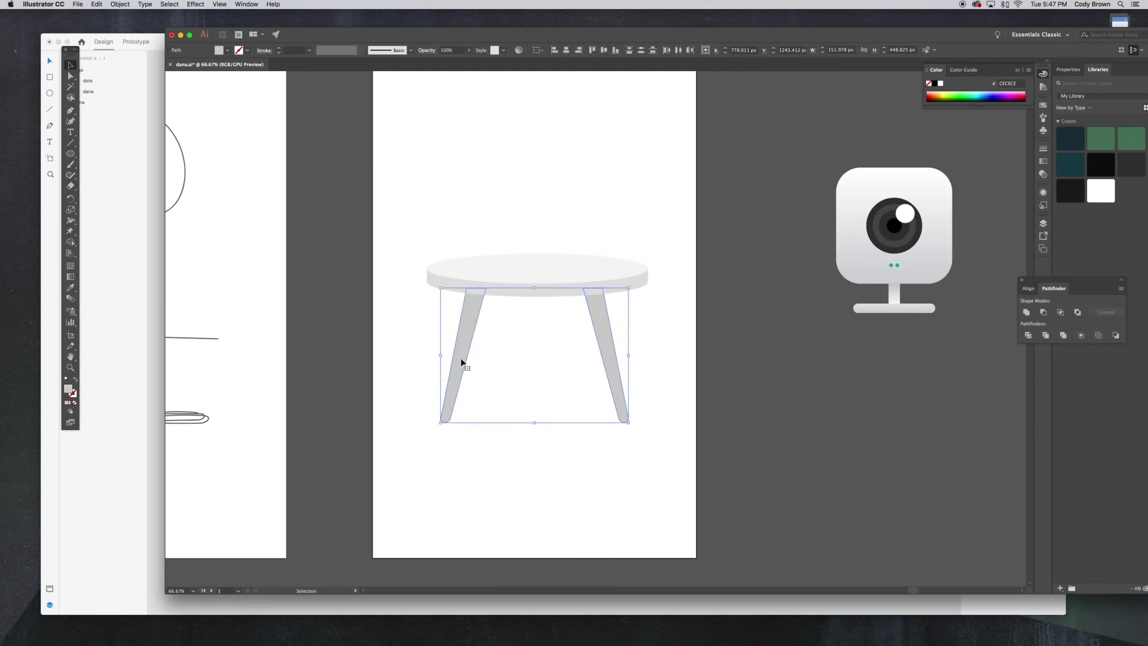
key("super+shift+bracketleft")
left_click(516, 371)
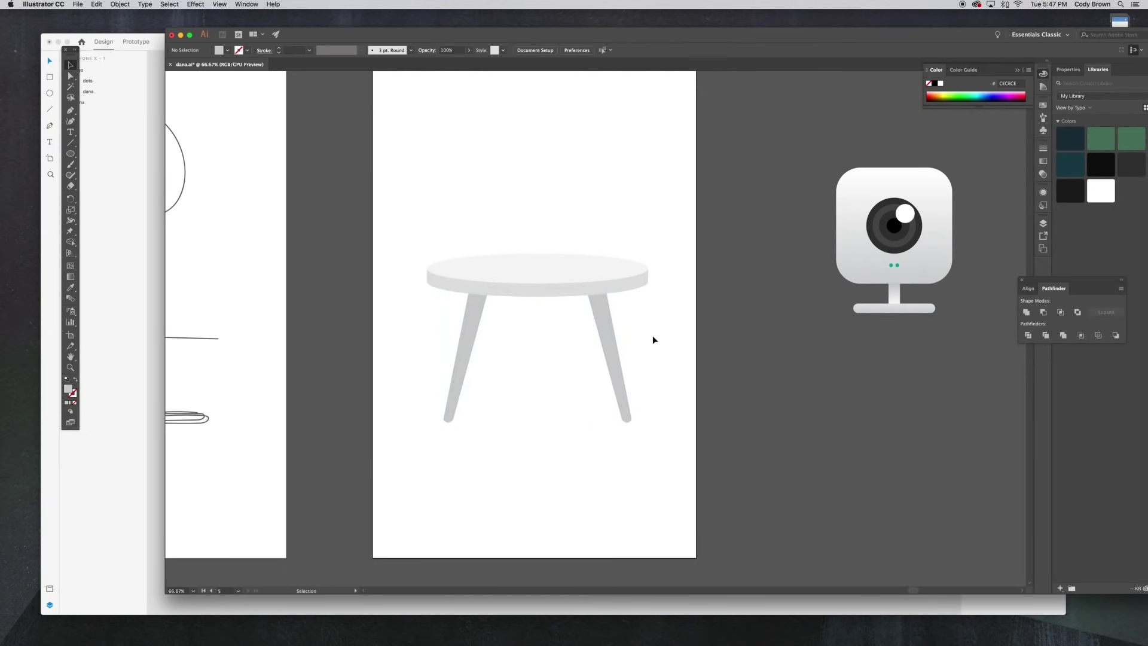
Step: Duplicate the pair of legs and scale the copy about its centre to about 414 × 296 px for the back legs
left_click_drag(654, 335, 403, 353)
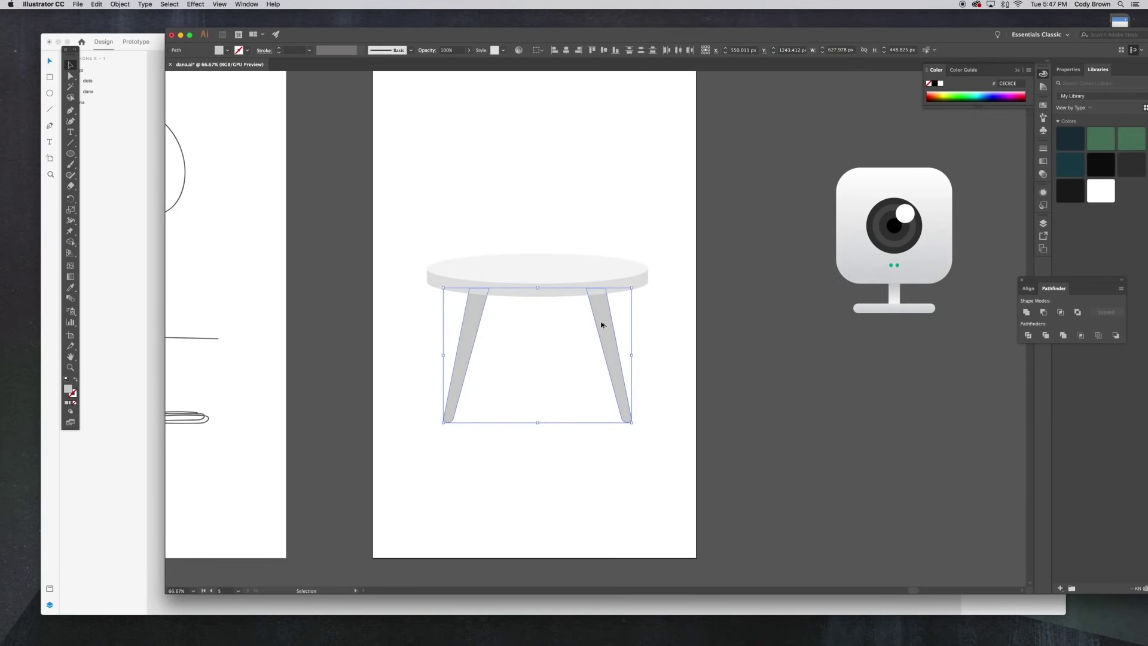
left_click_drag(605, 315, 603, 332)
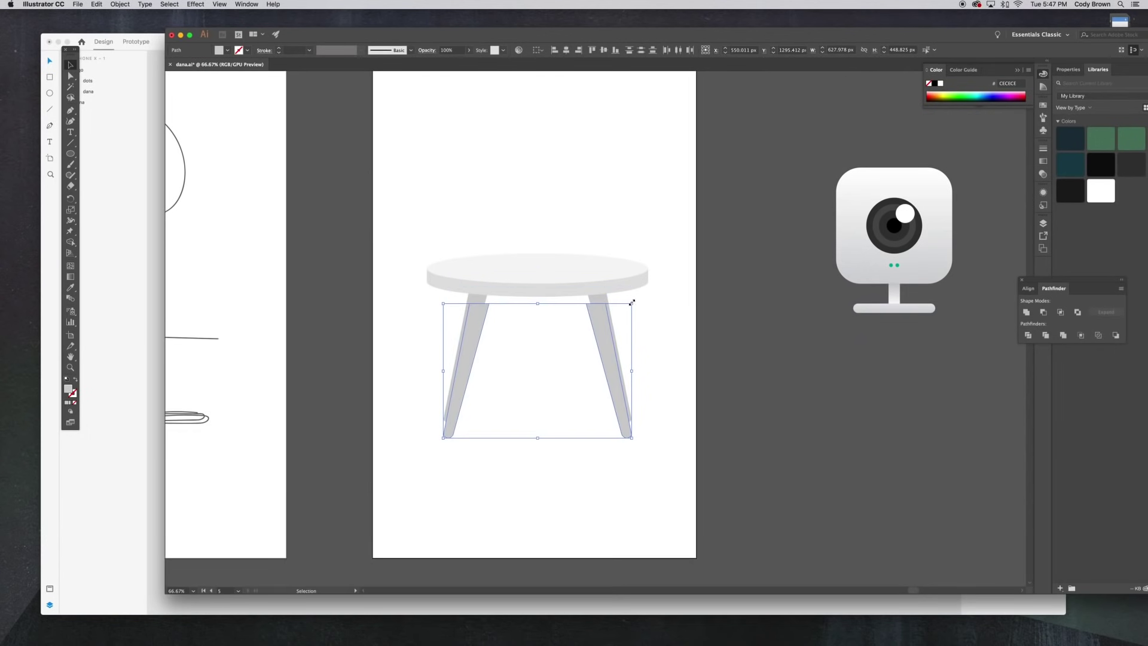
left_click_drag(633, 305, 600, 293)
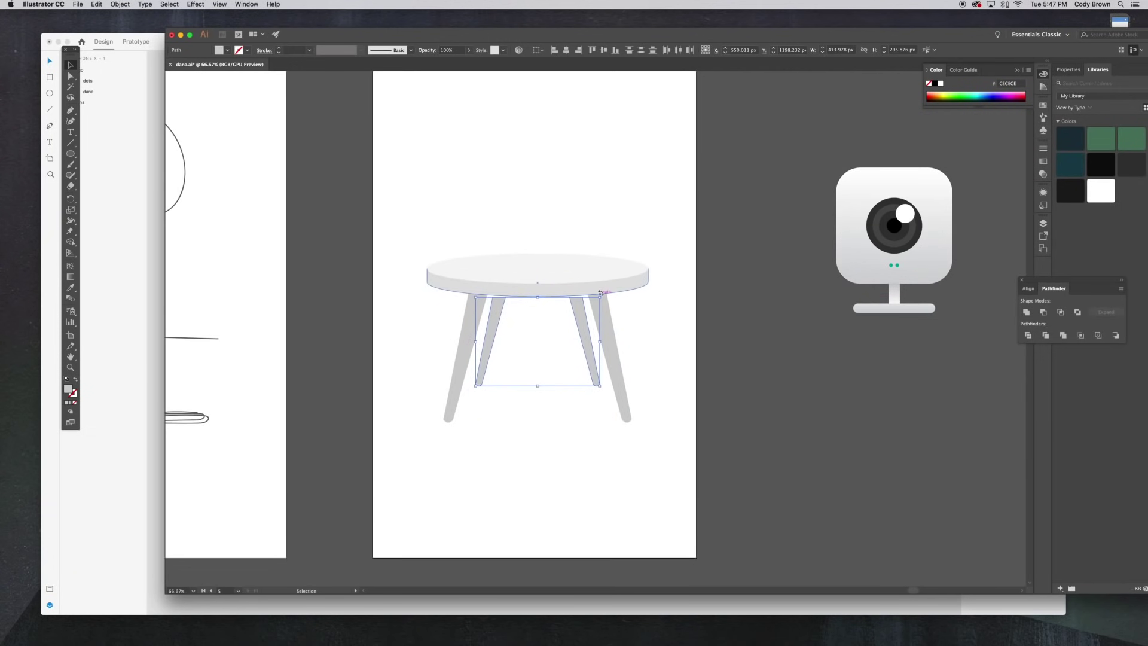
Step: Nudge the smaller back legs up 8 px against the underside of the tabletop
key("Up")
key("Up")
key("Up")
key("Up")
key("Up")
key("Up")
key("Up")
key("Up")
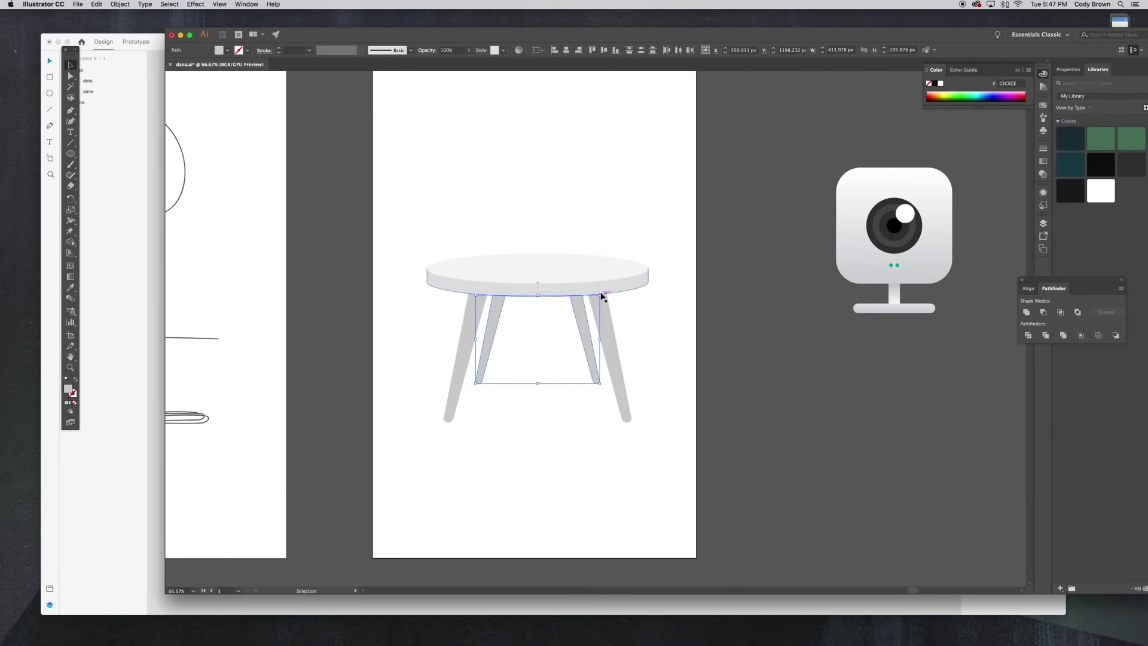
Step: Darken the fill of the back pair of legs to BCBCBC
double_click(70, 392)
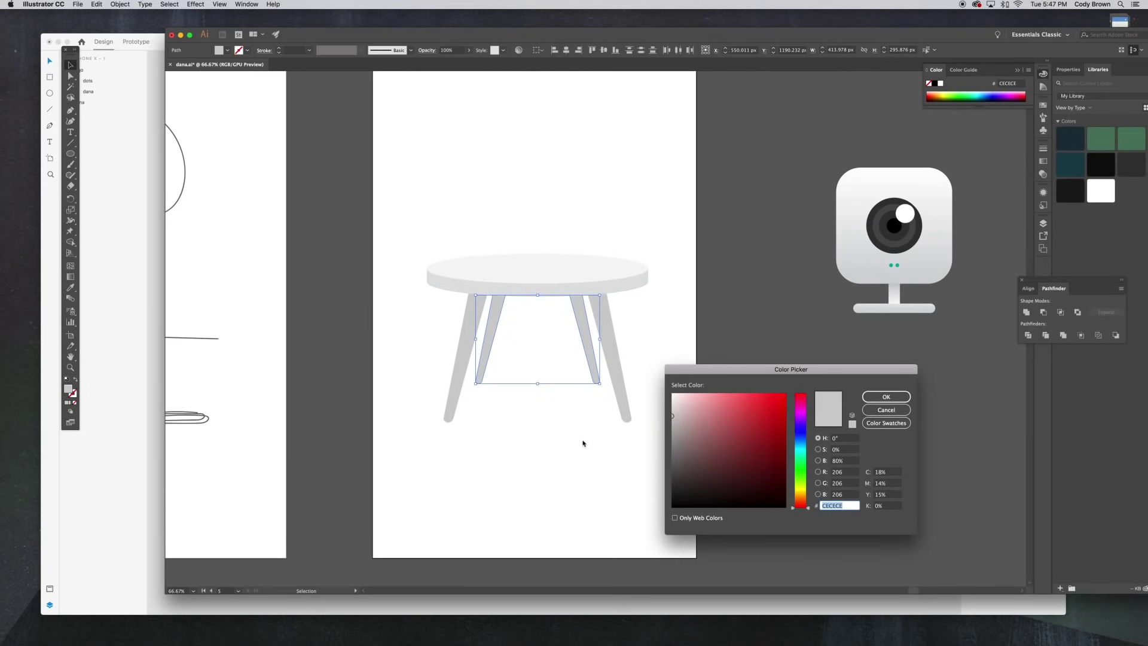
left_click_drag(674, 420, 672, 424)
left_click(882, 399)
left_click(670, 366)
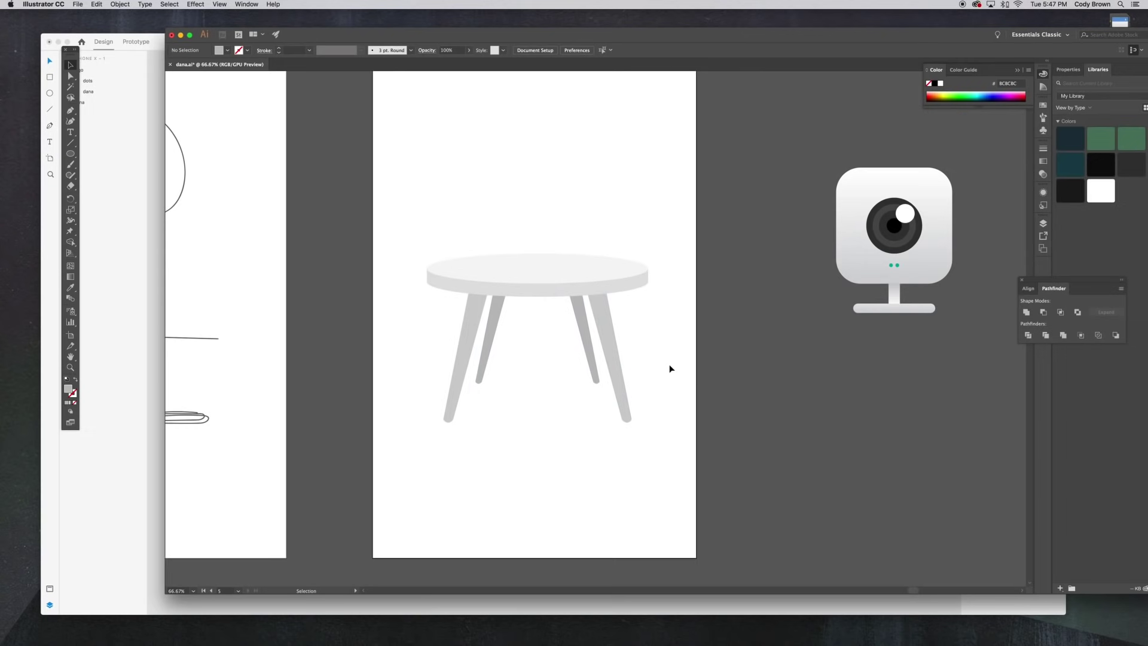
Step: Group the tabletop's surface and edge, and nudge the group down slightly over the tops of the legs
left_click(553, 290)
left_click(549, 295, "shift")
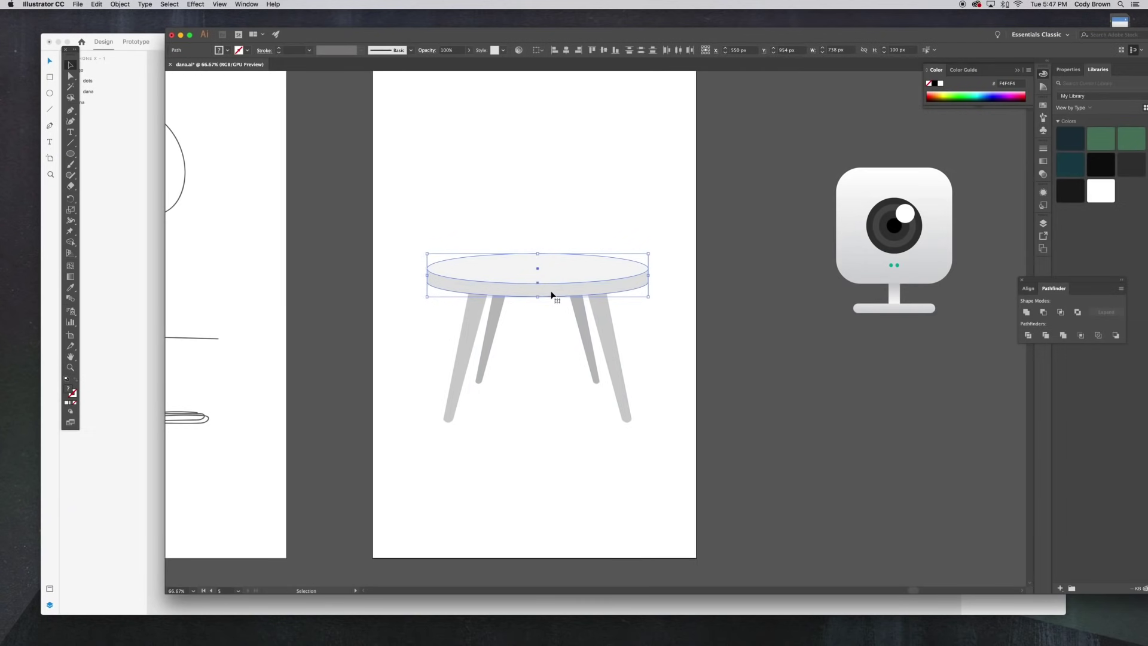
right_click(551, 296)
left_click(579, 351)
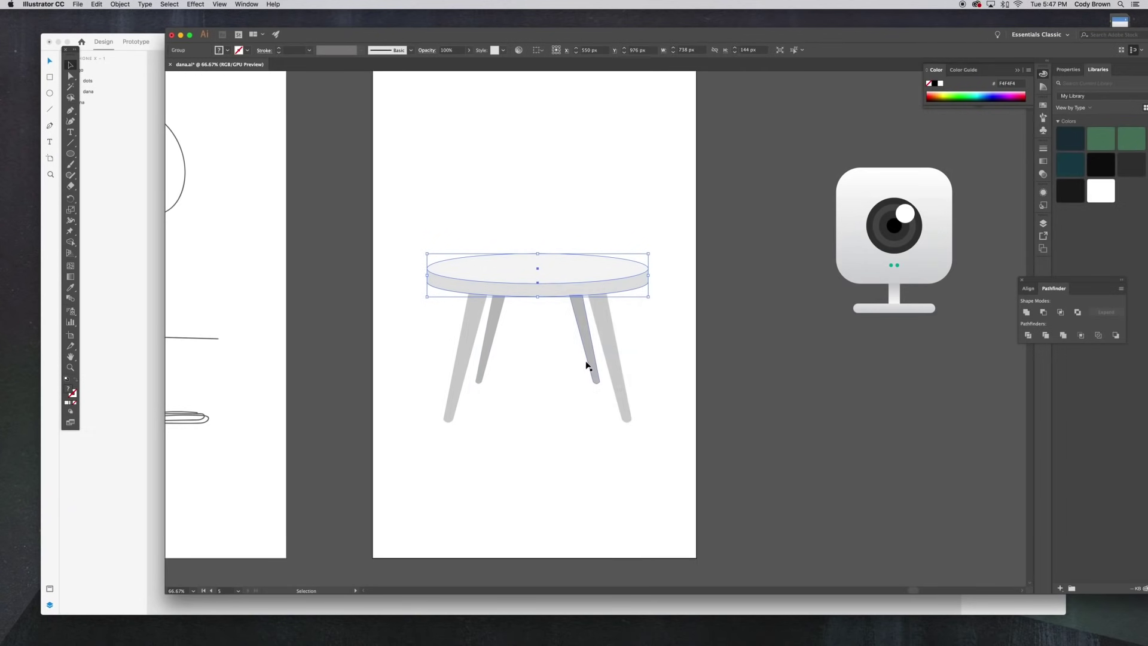
key("Down")
key("Down")
key("a")
key("v")
Step: Bring the tabletop group to the front of the legs
right_click(588, 287)
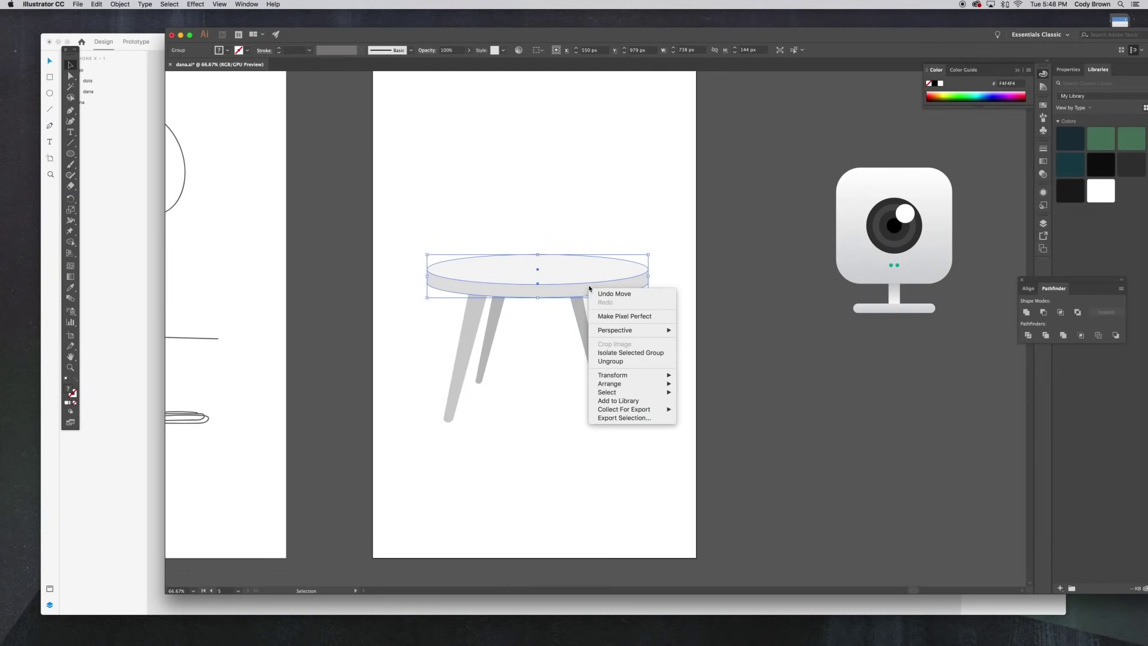
left_click(688, 384)
left_click(669, 368)
scroll(669, 370, "up", 1)
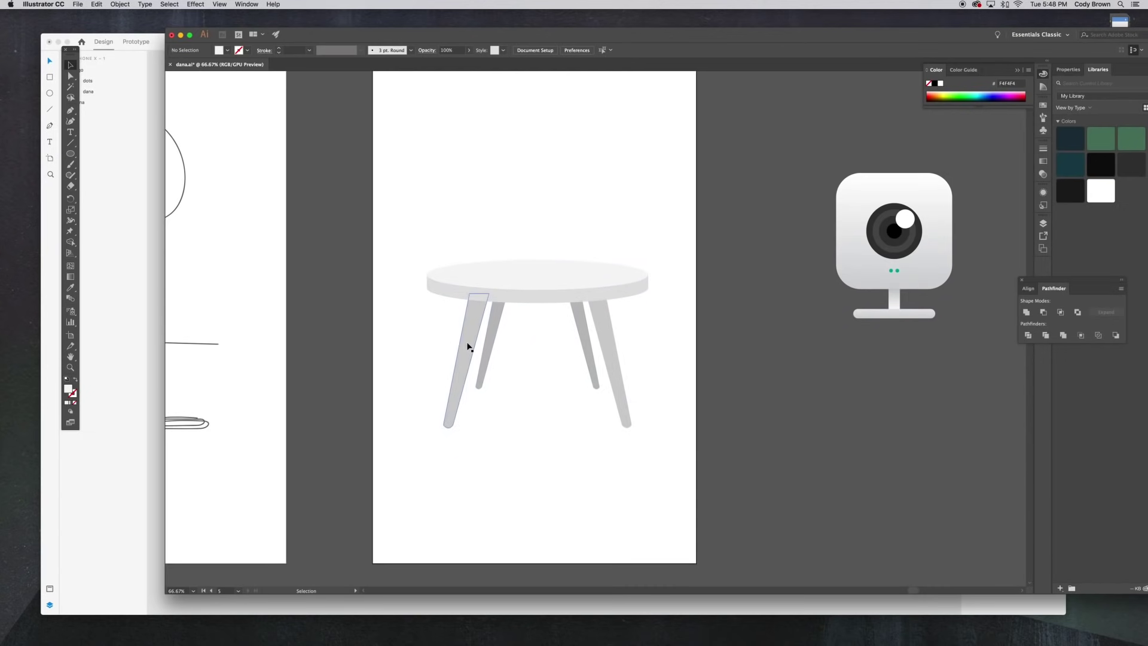
Step: Scale the back pair of legs down slightly, keeping them centred beneath the tabletop
left_click(580, 332)
left_click(499, 333, "shift")
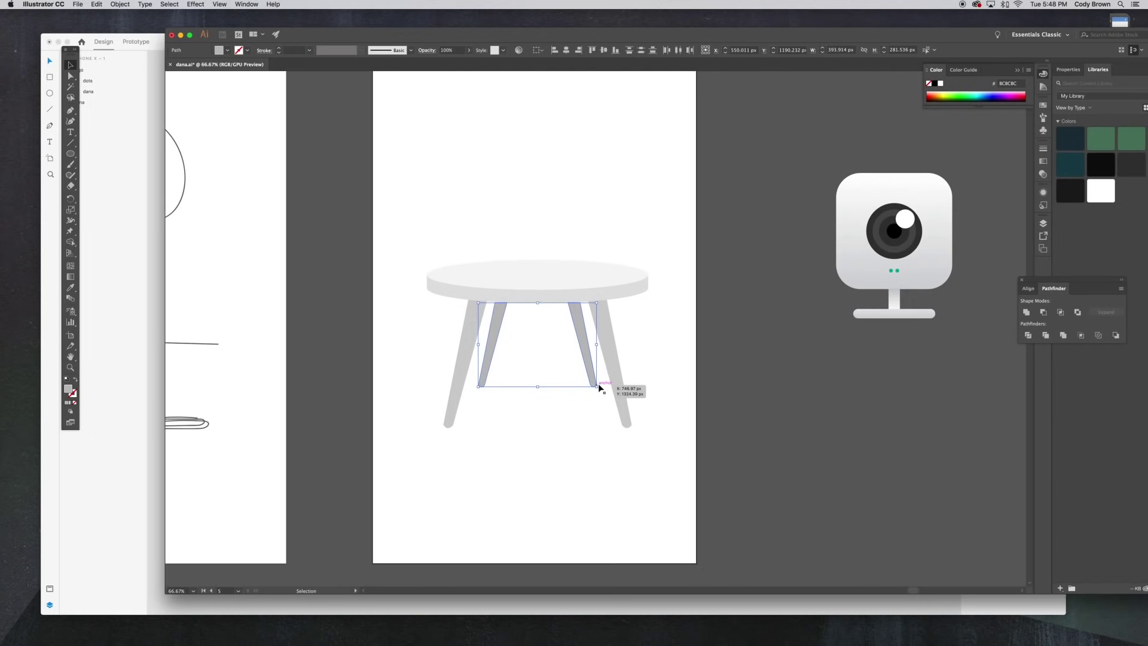
left_click(662, 382)
scroll(658, 382, "up", 2)
scroll(658, 383, "down", 2)
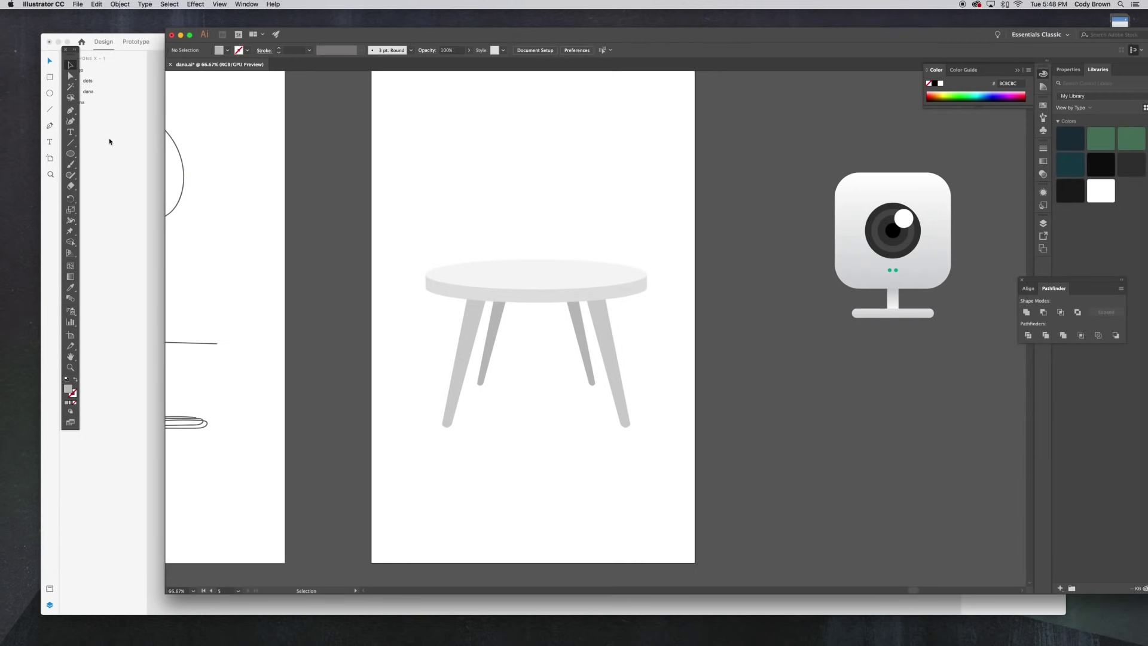
Step: Draw a 132 × 132 px grey square standing on the right half of the tabletop
left_click_drag(71, 157, 98, 159)
left_click_drag(561, 236, 601, 269)
key("v")
key("super+equal")
key("super+equal")
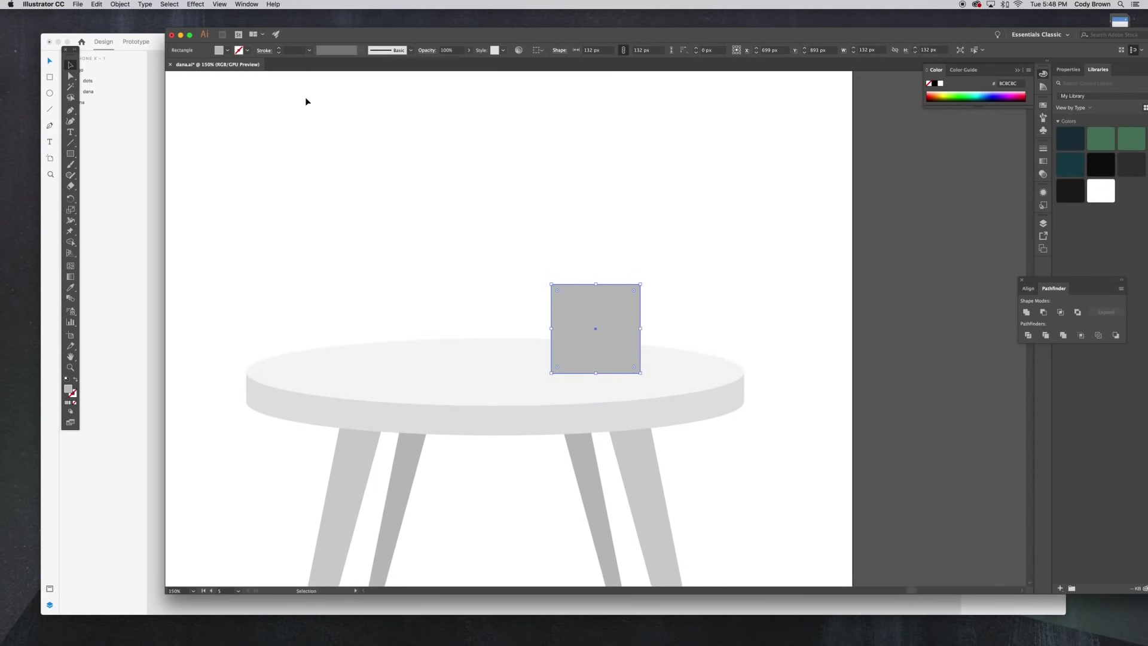
Step: Round the square's two lower corners to form a plant pot and shift it slightly to the right
left_click(70, 76)
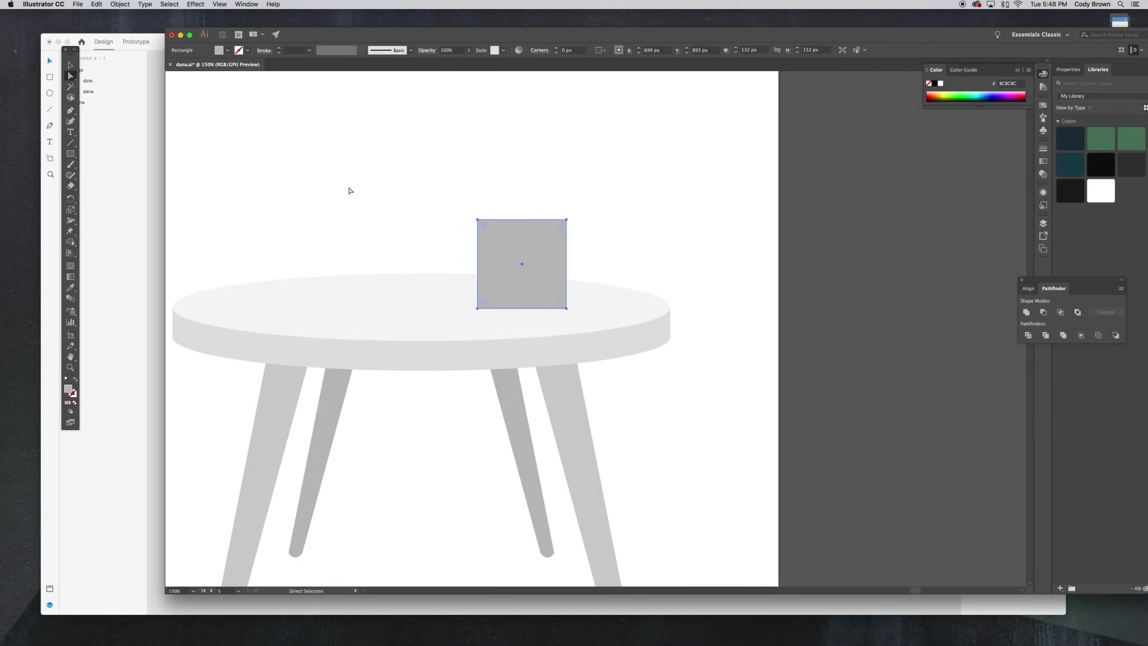
left_click(566, 308)
left_click(477, 308, "shift")
left_click_drag(484, 302, 542, 233)
left_click(71, 65)
left_click(367, 120)
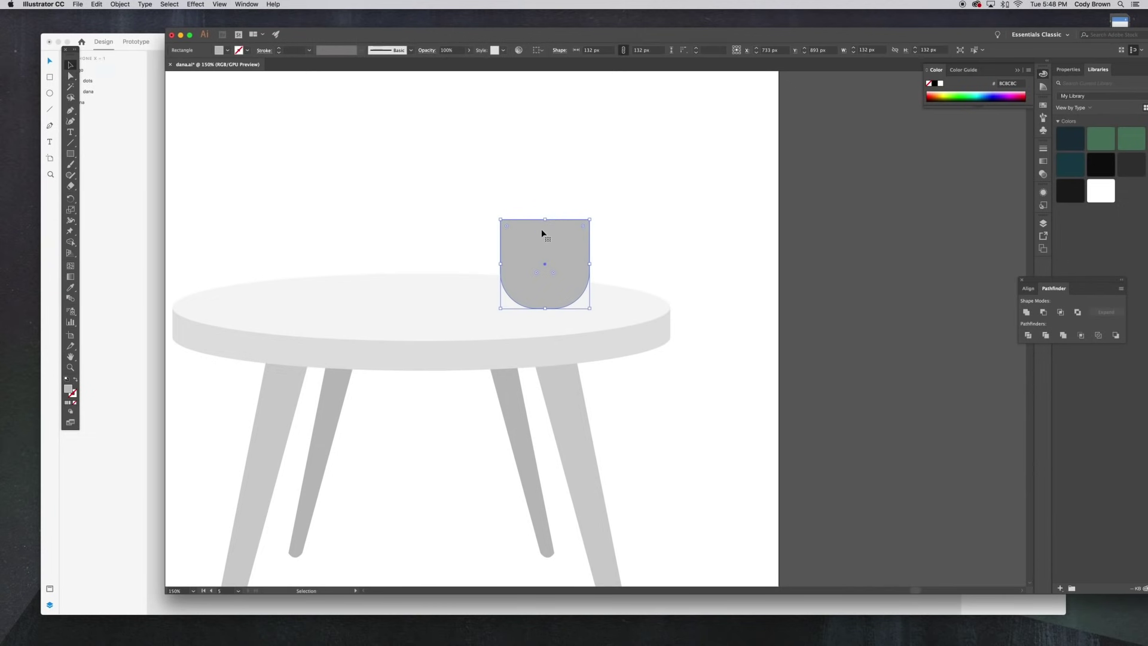
Step: Scale the pot down to 116 × 116 px on the tabletop
left_click(500, 210)
key("super+minus")
key("super+minus")
key("super+plus")
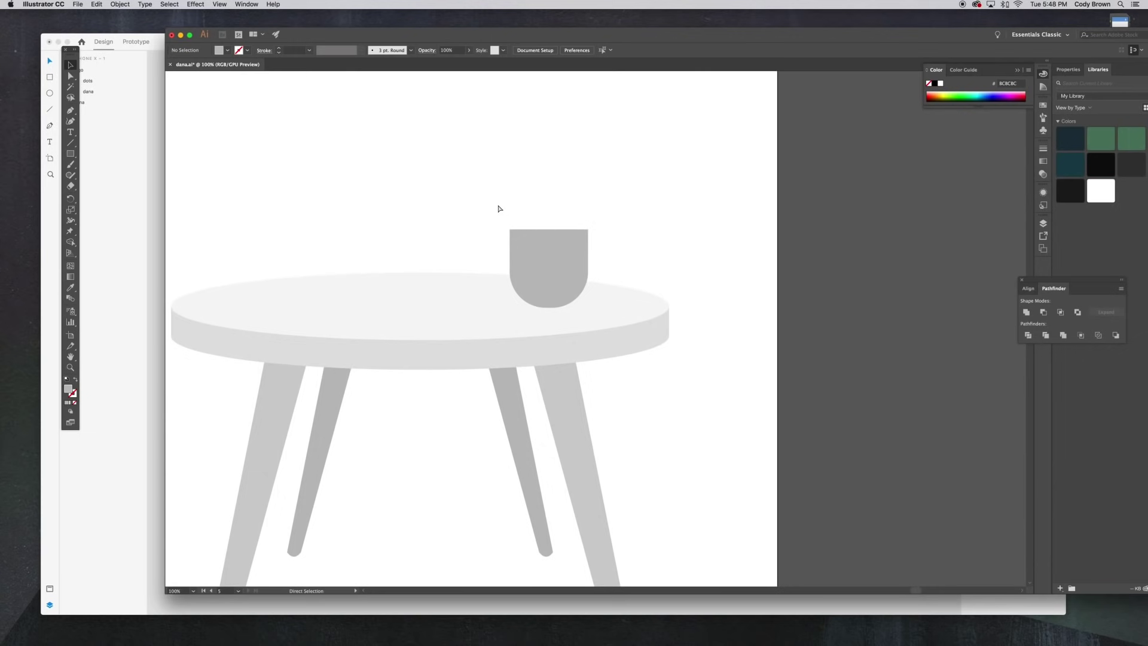
left_click_drag(498, 207, 530, 227)
left_click(534, 266)
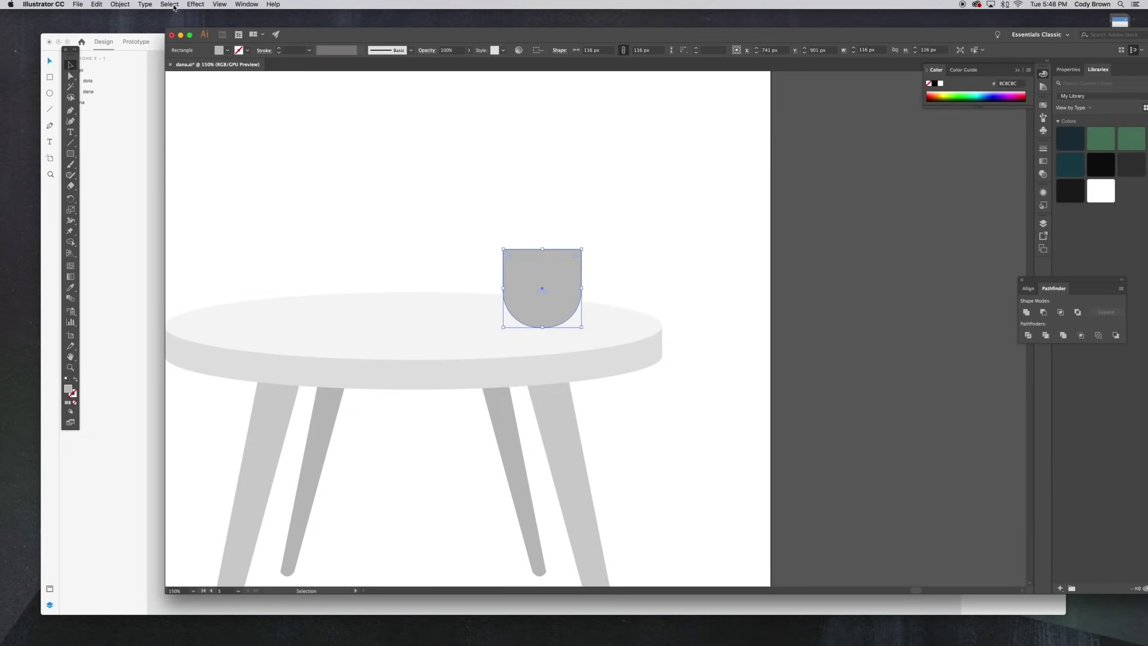
Step: Duplicate the pot in place and fill the copy with a darker grey
left_click(94, 5)
left_click(80, 70)
double_click(70, 389)
left_click_drag(683, 431, 665, 437)
left_click(887, 398)
Step: Lower the darker copy's upper edge to leave a lighter band along the pot's rim
left_click(71, 75)
left_click(503, 249)
left_click_drag(583, 254, 582, 275)
left_click(606, 259)
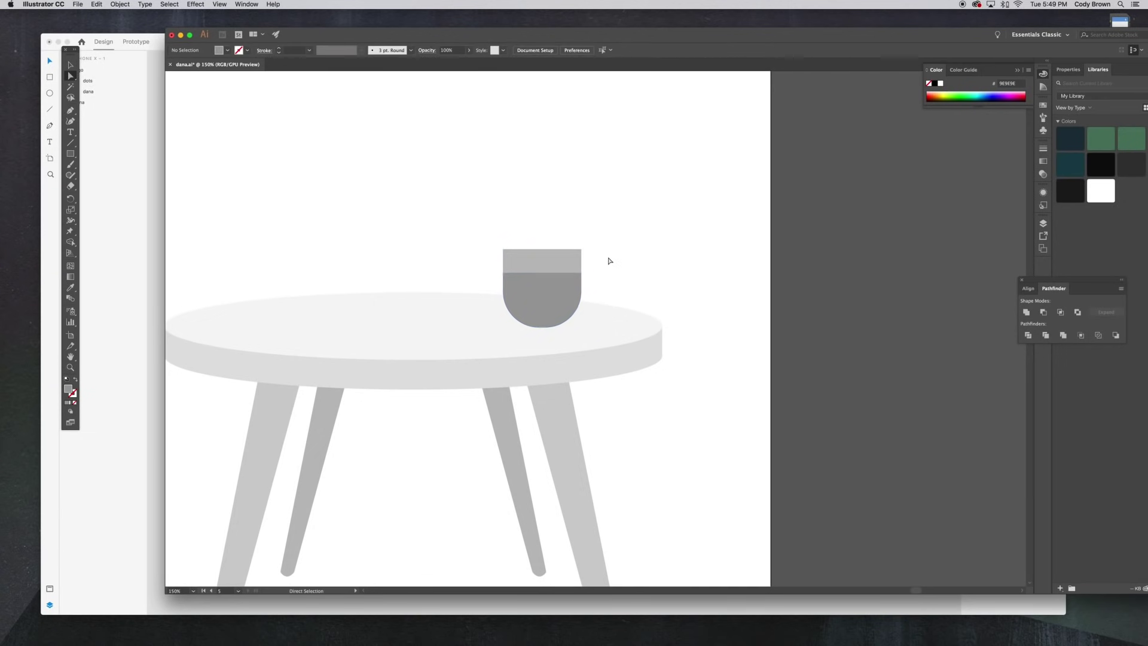
scroll(607, 259, "up", 2)
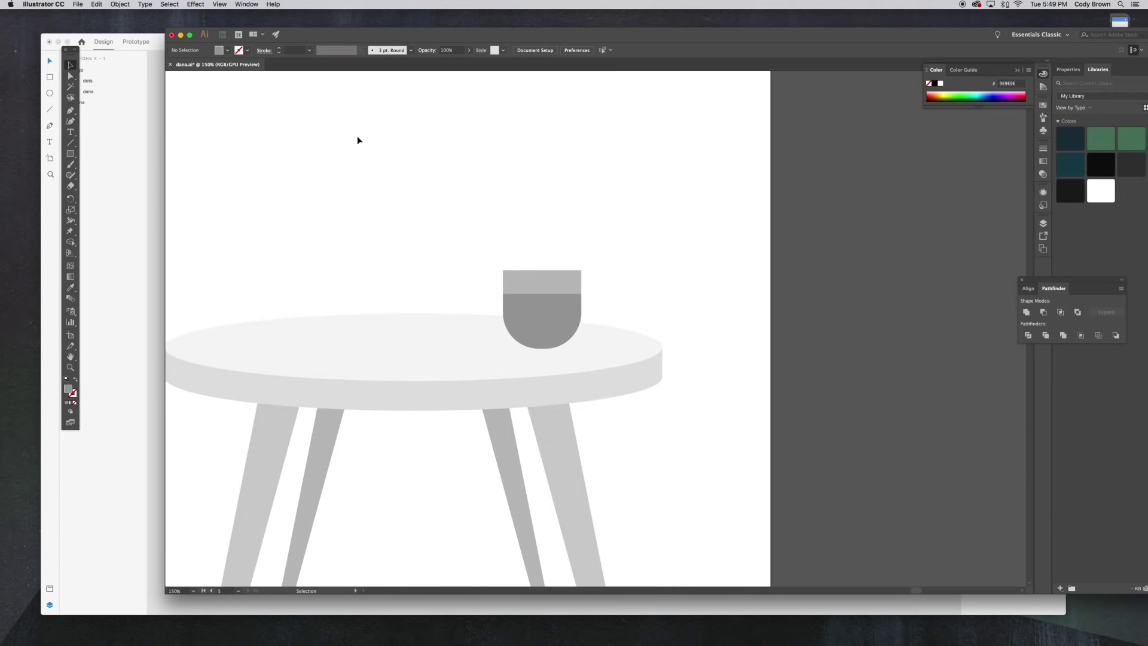
Step: Draw a 42 × 105 px rectangle rising from the pot's rim as a cactus stem
left_click_drag(358, 140, 321, 154)
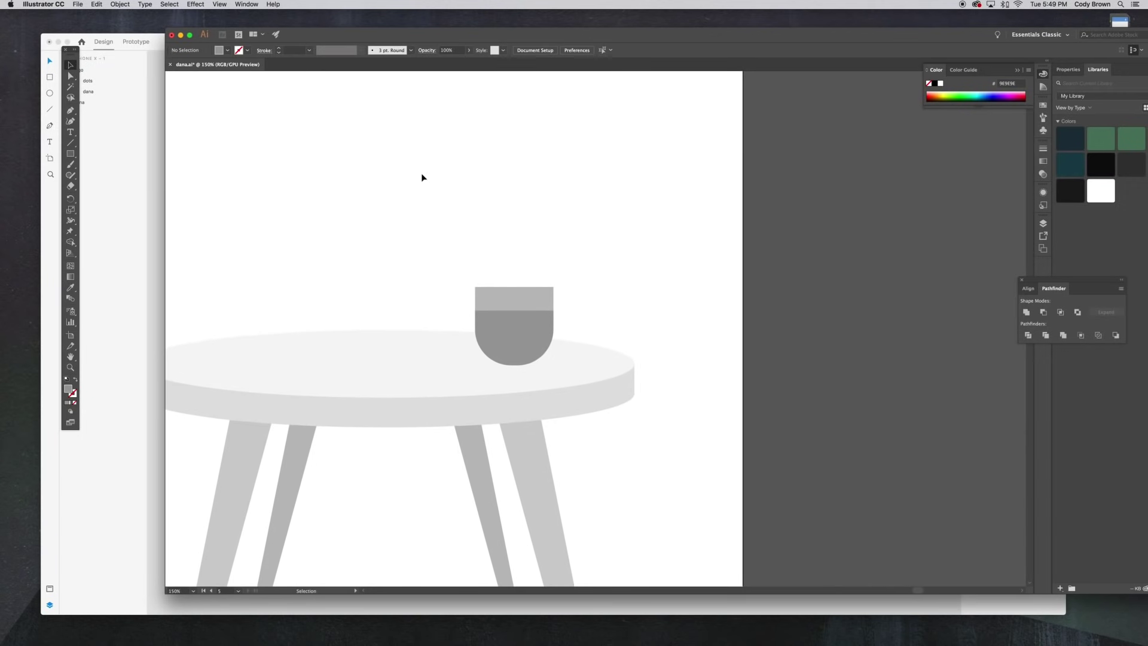
scroll(422, 177, "left", 2)
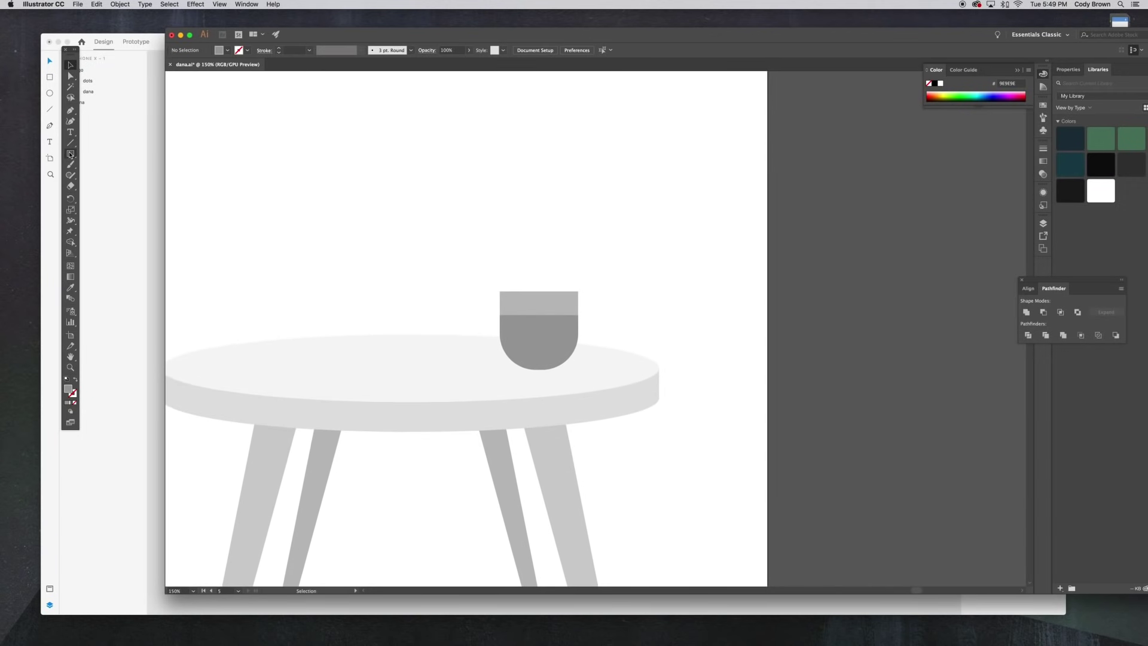
left_click_drag(70, 154, 90, 150)
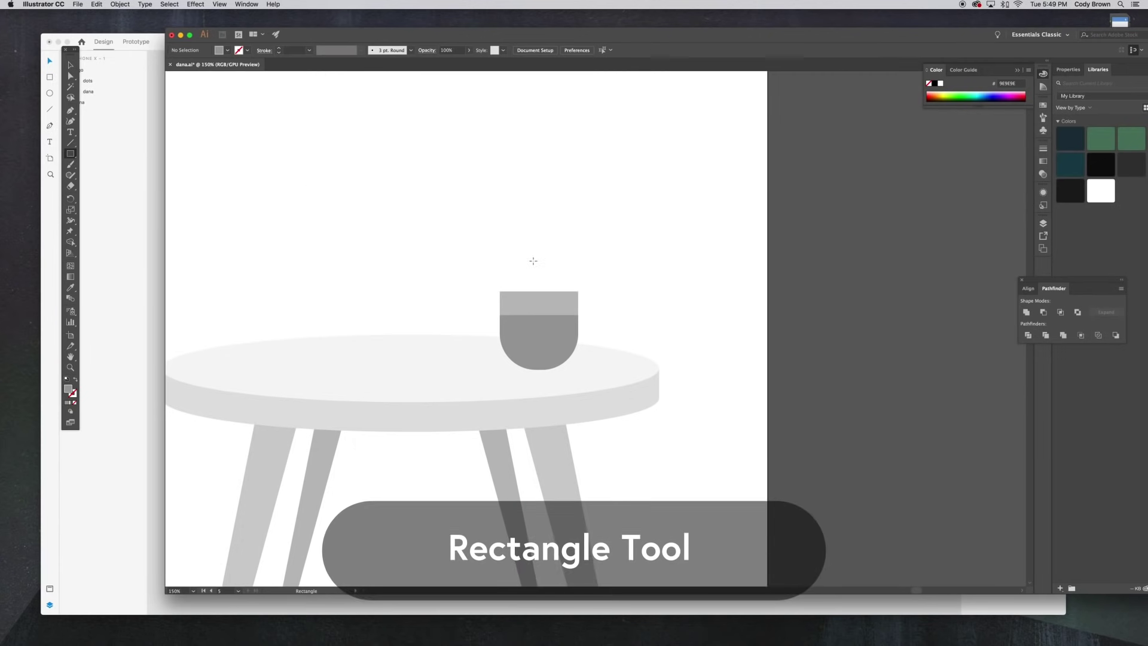
left_click_drag(510, 292, 539, 221)
Step: Round the stem's two upper corners fully into a semicircular tip
left_click(72, 76)
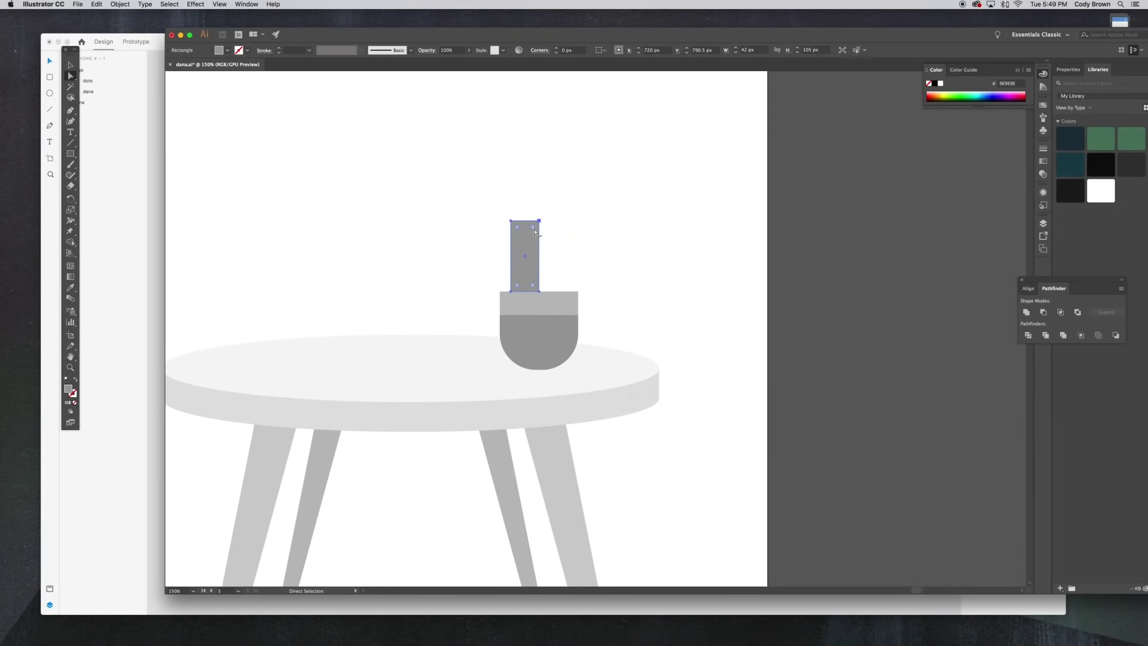
left_click(539, 221)
left_click(511, 221, "shift")
left_click_drag(533, 227, 532, 258)
left_click(211, 164)
Step: Duplicate the rounded stem to the right, above the other half of the pot
left_click(70, 65)
left_click(528, 256)
left_click_drag(528, 255, 561, 260)
Step: Shorten the second stem to about half the first stem's height by lowering only its rounded tip's points
key("a")
mouse_move(550, 238)
left_mouse_down()
mouse_move(583, 239)
mouse_move(544, 232)
mouse_move(545, 243)
left_mouse_up()
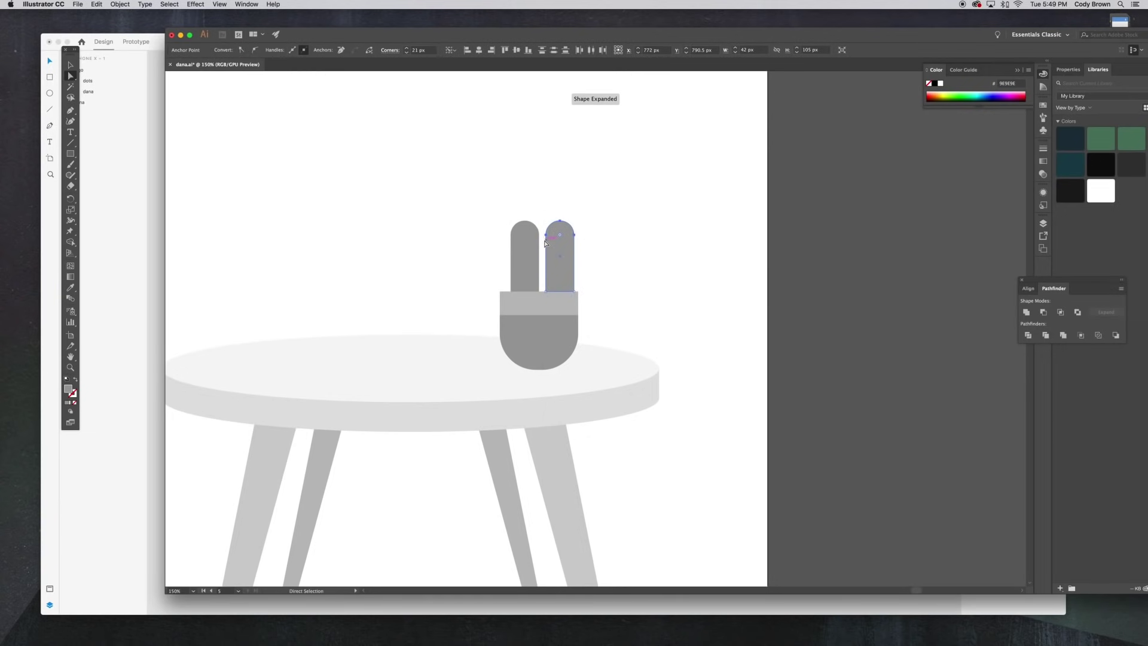
key("Down")
key("Down")
key("Down")
key("Down")
key("Down")
key("Down")
key("Down")
key("Down")
key("Down")
key("Down")
key("shift+Down")
key("shift+Down")
key("shift+Down")
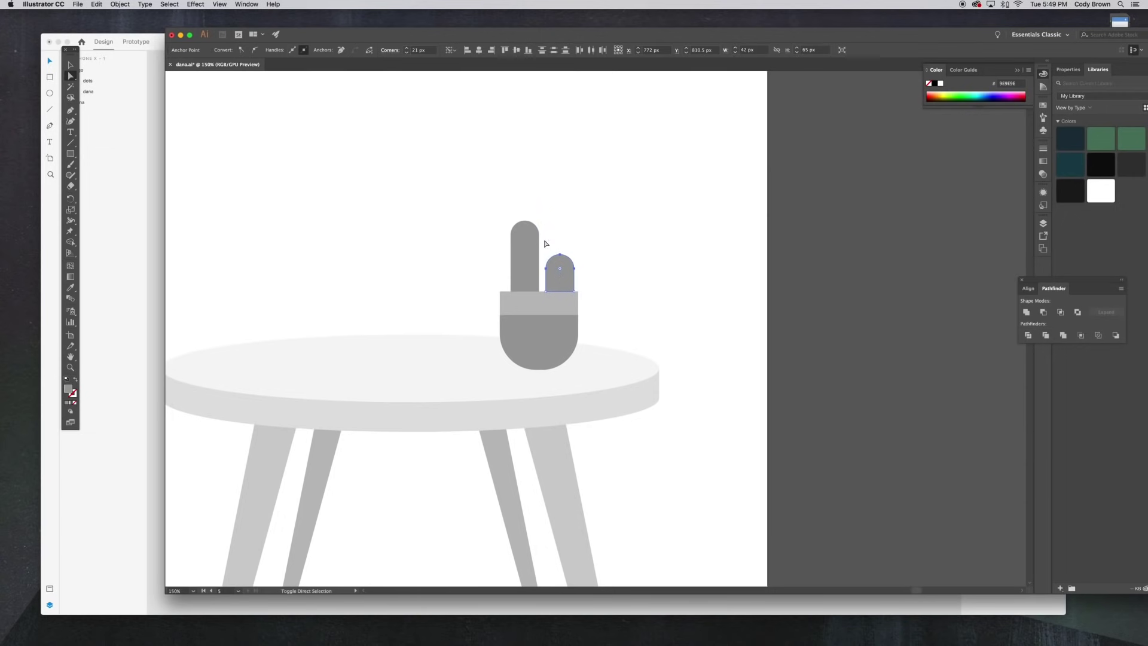
Step: Scale both stems down together to about 35.6 px wide each and nudge them down against the pot's rim
left_click(69, 64)
left_click_drag(476, 195, 566, 264)
left_click_drag(574, 220, 567, 227)
key("Down")
key("Down")
key("Down")
key("Down")
key("Down")
key("Down")
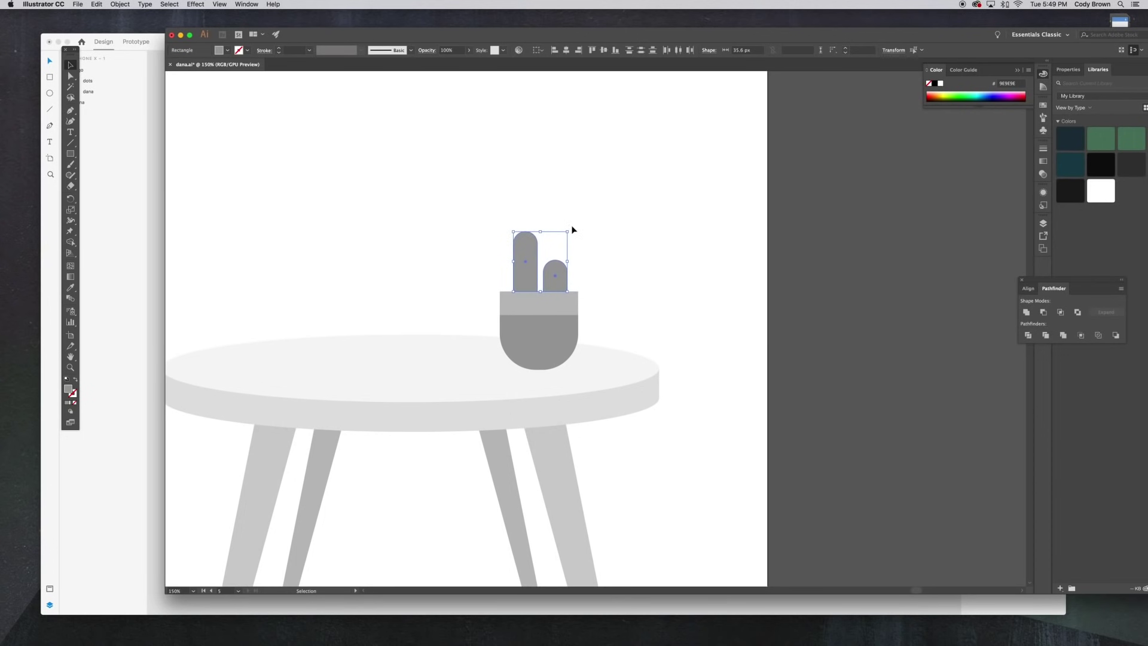
Step: Draw a short vertical line 7 px high near the upper left of the tall stem with the Pen tool
key("cmd+equal")
key("cmd+equal")
left_click(694, 208)
scroll(695, 208, "down", 2)
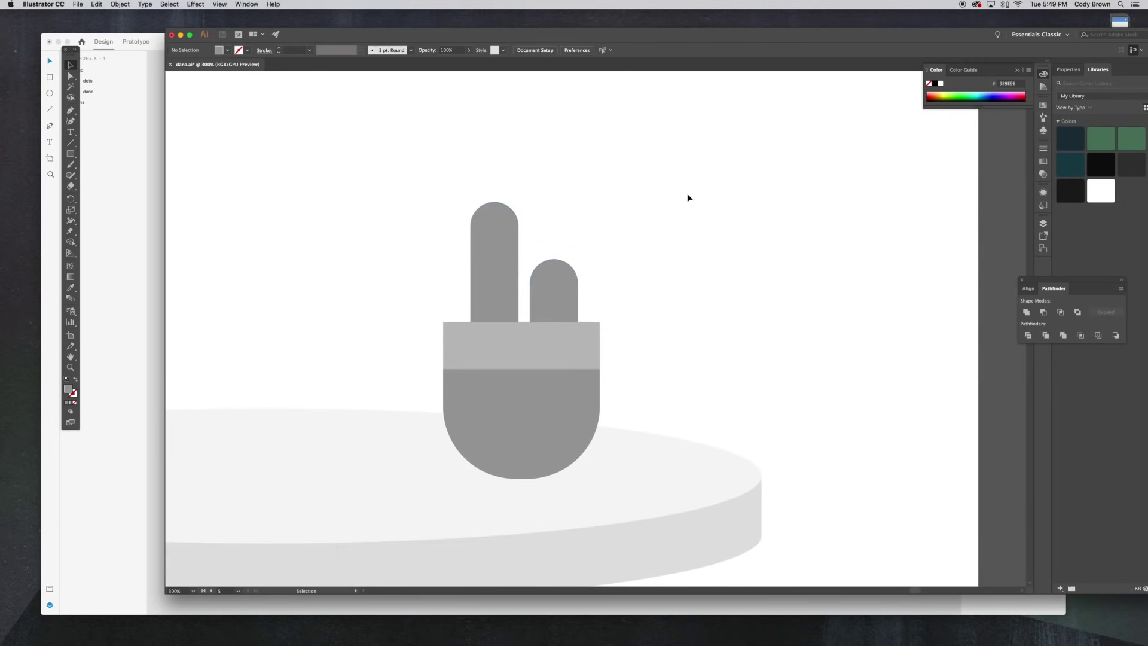
key("cmd+equal")
key("cmd+equal")
scroll(618, 198, "left", 2)
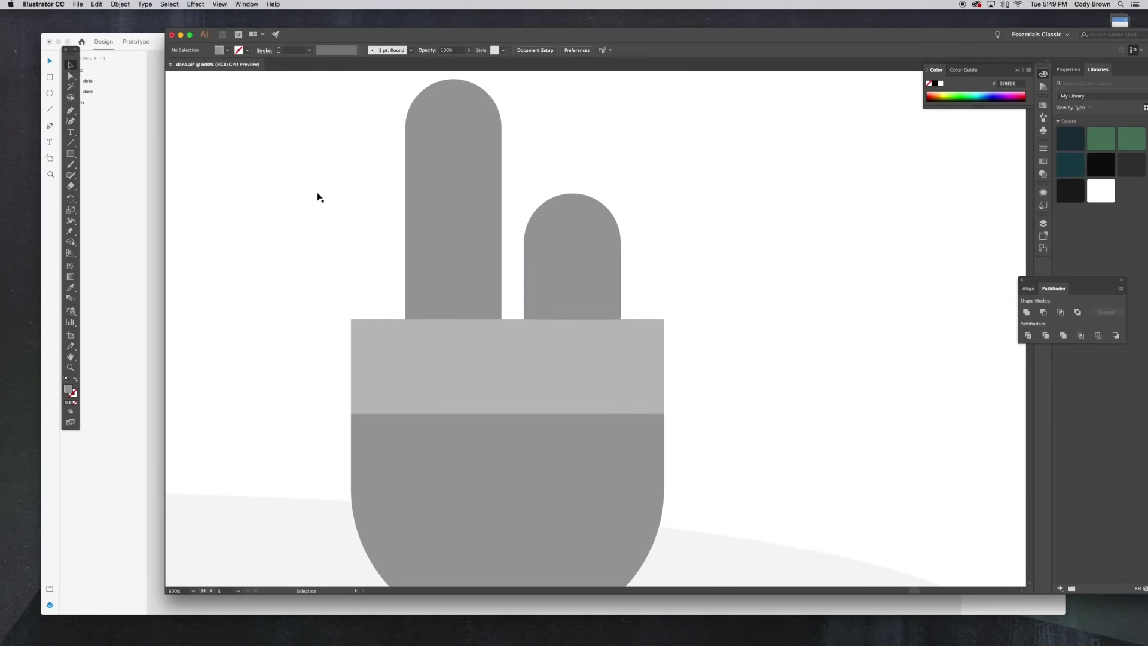
left_click(72, 143)
left_click(70, 66)
left_click(71, 110)
left_click(418, 133)
left_click(418, 152)
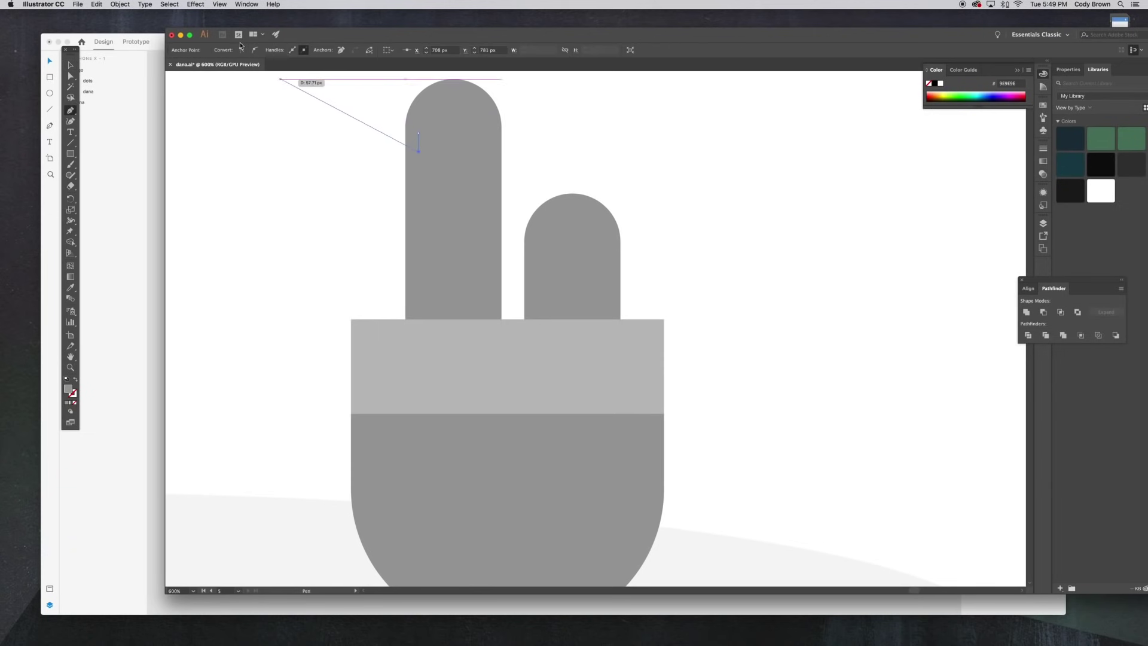
Step: Give the short line a dark grey 2 pt stroke
left_click(71, 65)
left_click(418, 144)
left_click(278, 50)
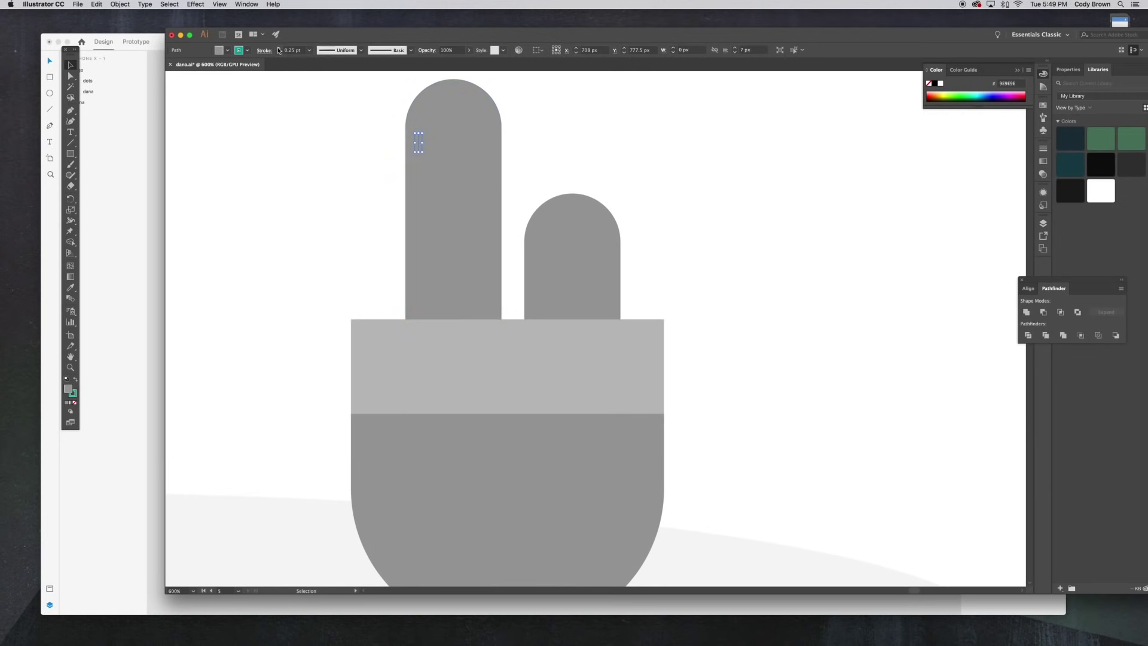
left_click(279, 53)
Step: Duplicate the dash 7 px to the right and repeat the copy to make a row of five
left_click_drag(419, 141, 438, 141, "alt+shift")
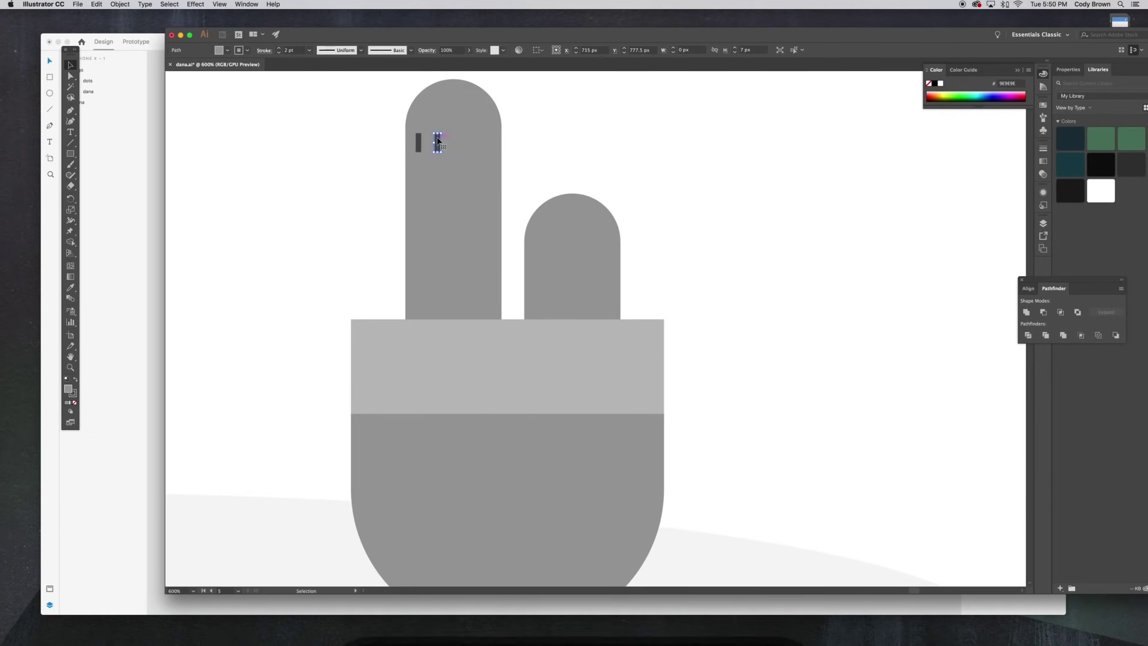
key("super+d")
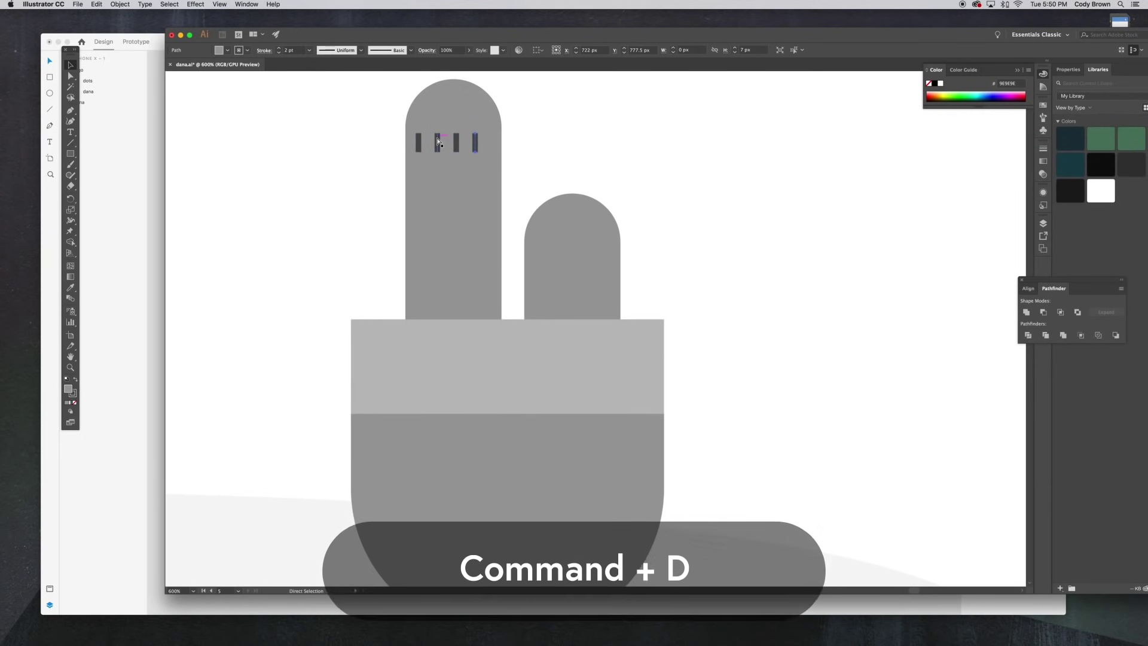
key("super+d")
Step: Select all five dashes, centre the row across the tall stem and group it
left_click(476, 144, "shift")
left_click(457, 144, "shift")
left_click(438, 144, "shift")
left_click(419, 144, "shift")
left_click_drag(418, 143, 417, 144)
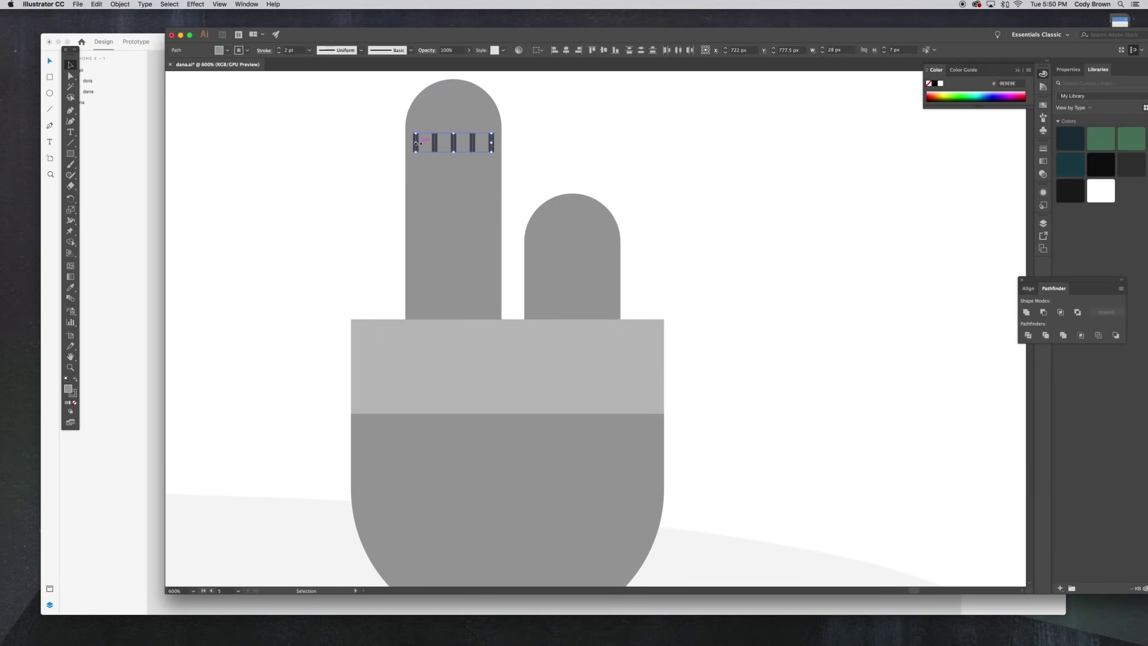
left_click(132, 6)
left_click(154, 41)
Step: Duplicate the dash row downward at even spacing until seven rows cover the tall stem
mouse_move(455, 142)
left_mouse_down()
mouse_move(454, 132)
mouse_move(455, 159)
left_mouse_up()
key("super+d")
key("super+d")
key("super+d")
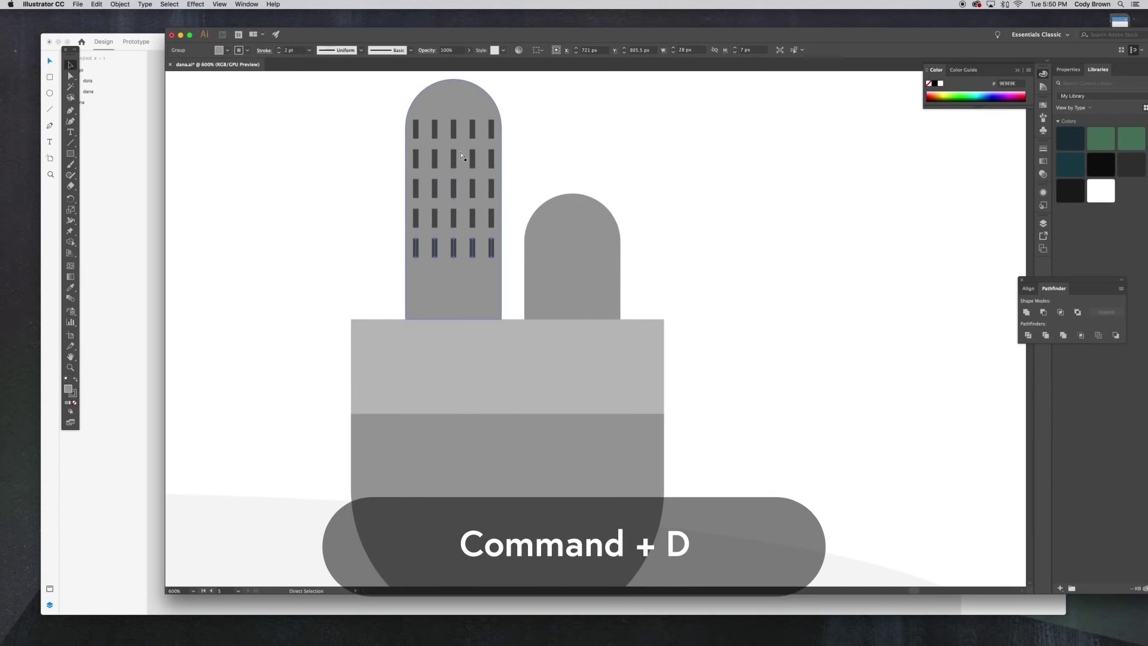
key("super+d")
key("super+d")
left_click(365, 142)
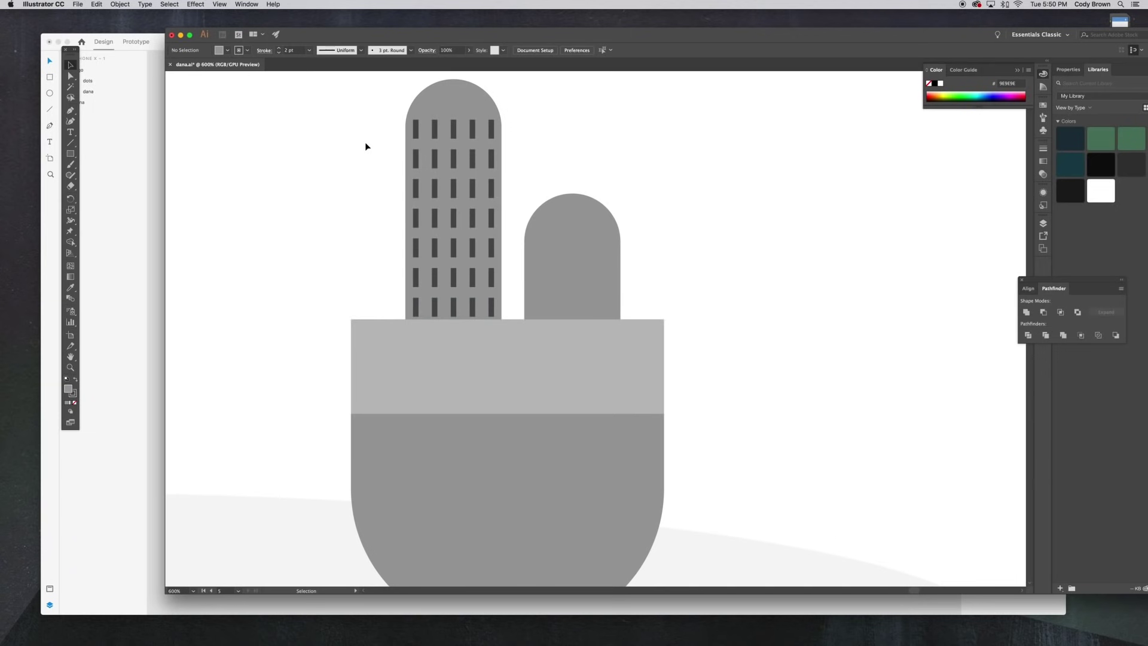
Step: Scale all seven dash rows about their centre to about 24 × 62.6 px and nudge them up inside the tall stem
left_click(454, 305)
left_click(454, 277, "shift")
left_click(455, 248, "shift")
left_click(455, 216, "shift")
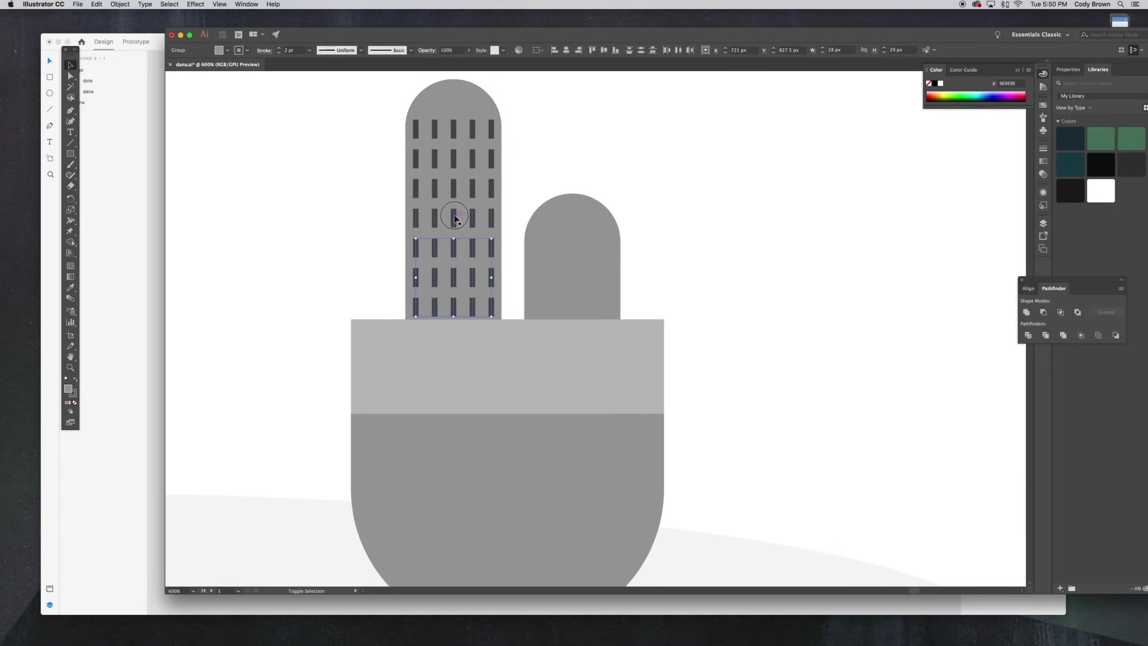
left_click(455, 191, "shift")
left_click(471, 173, "shift")
left_click(454, 158, "shift")
left_click_drag(491, 120, 488, 127)
key("Up")
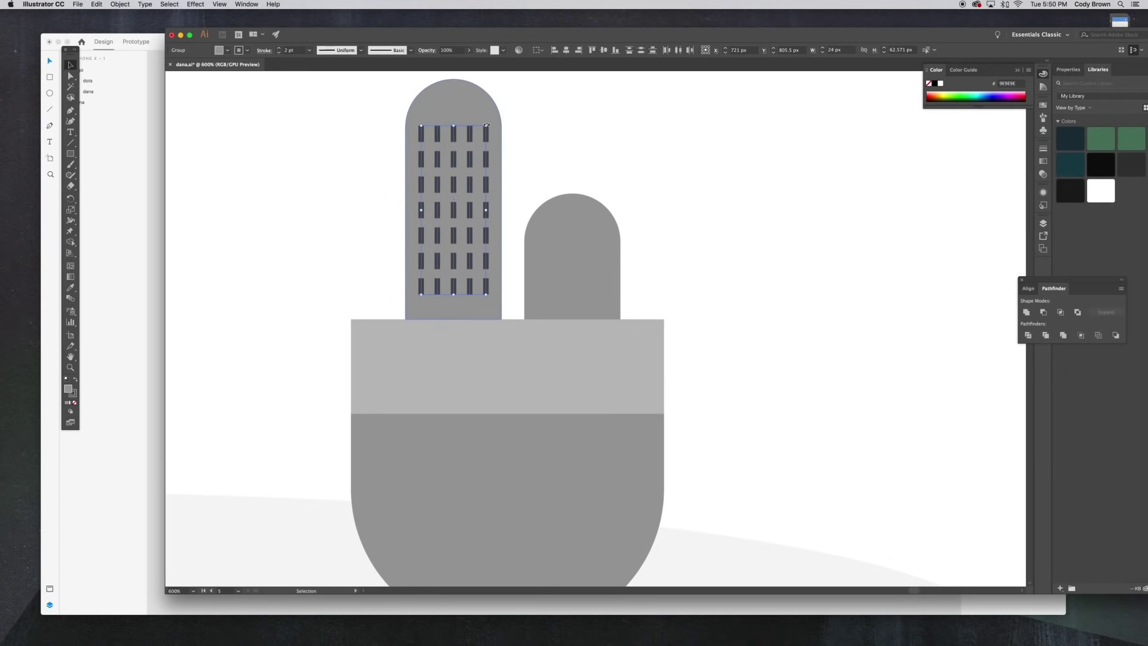
Step: Set the dash pattern's stroke weight to 1.5 pt
left_click(277, 50)
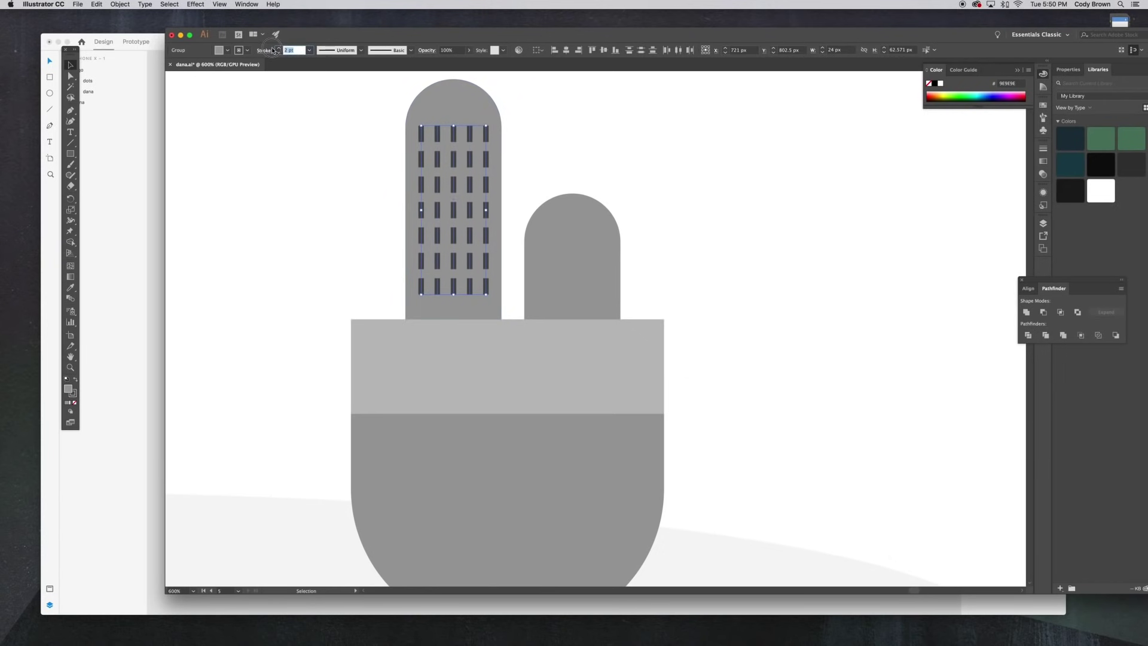
type("1.5")
key("Return")
Step: Copy the dash pattern onto the short stem and delete the surplus upper rows so that it fits inside
left_click_drag(485, 186, 605, 202)
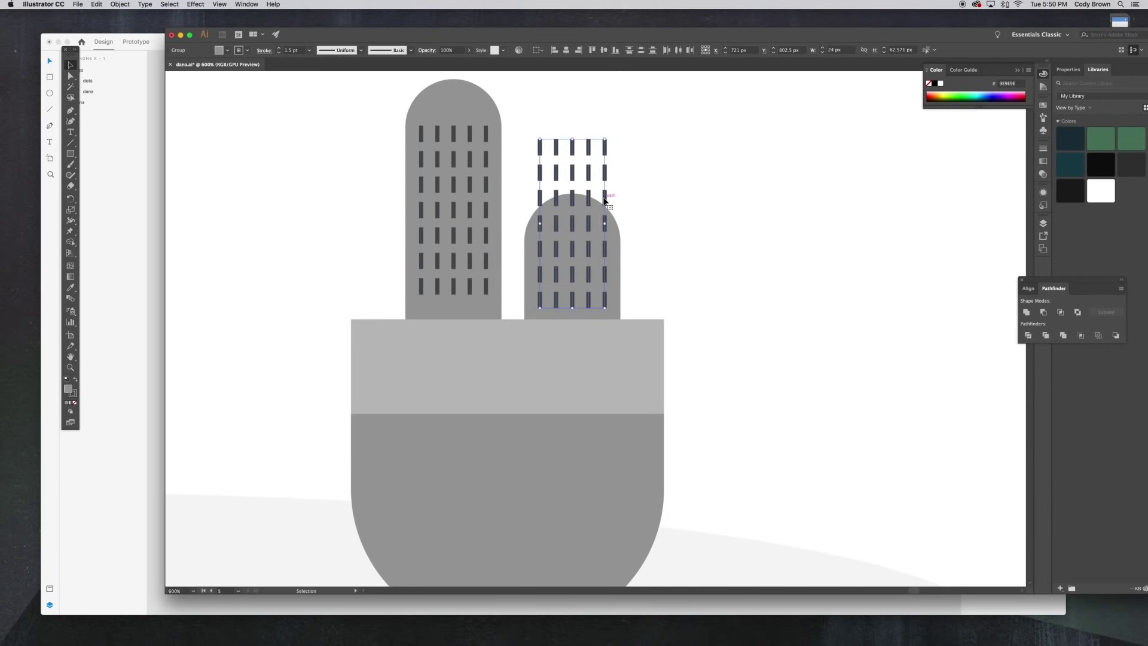
double_click(576, 155)
left_click_drag(536, 134, 574, 171)
key("Escape")
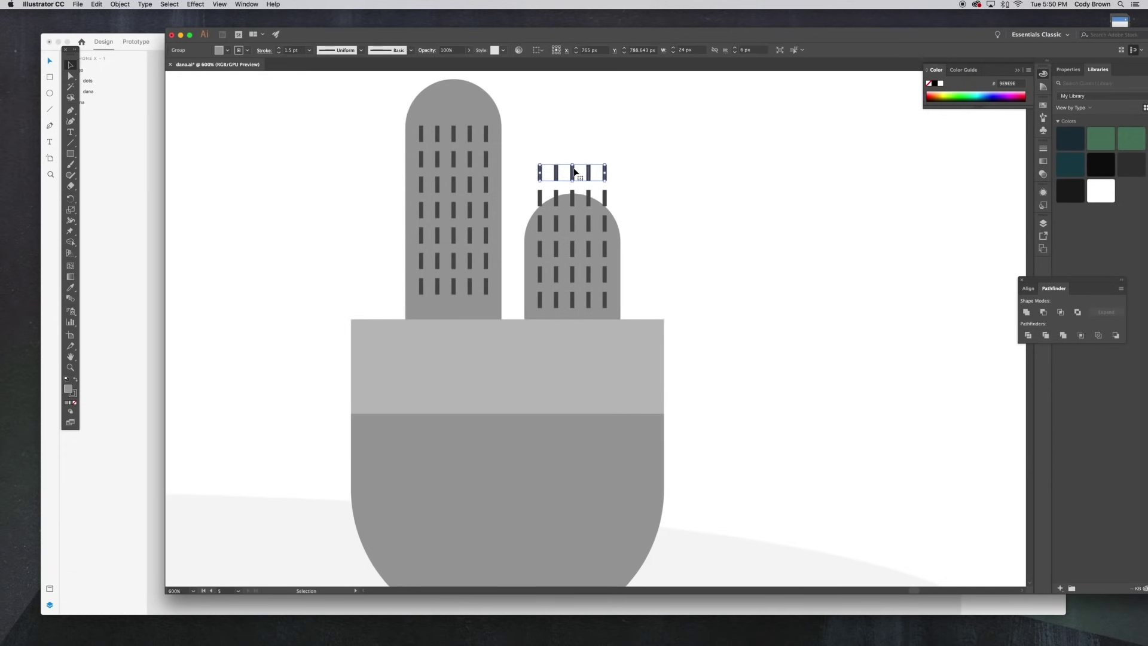
left_click_drag(606, 173, 606, 198)
key("Delete")
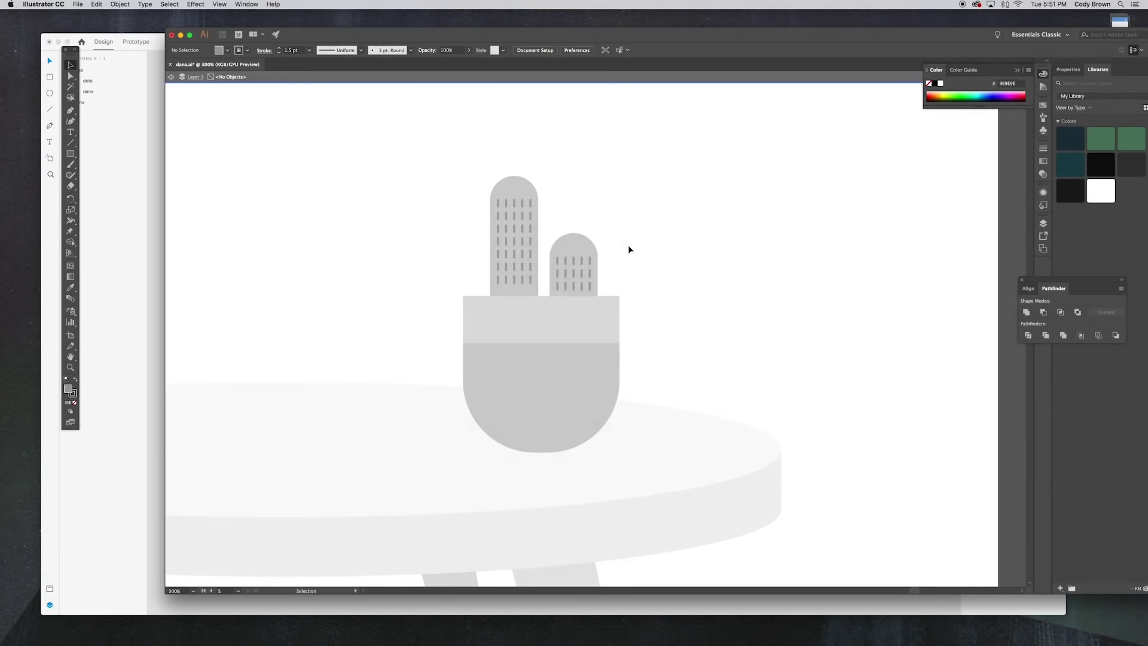
Step: Leave the dash group's isolation mode and fill the pot's lower body with a dark brown
double_click(629, 247)
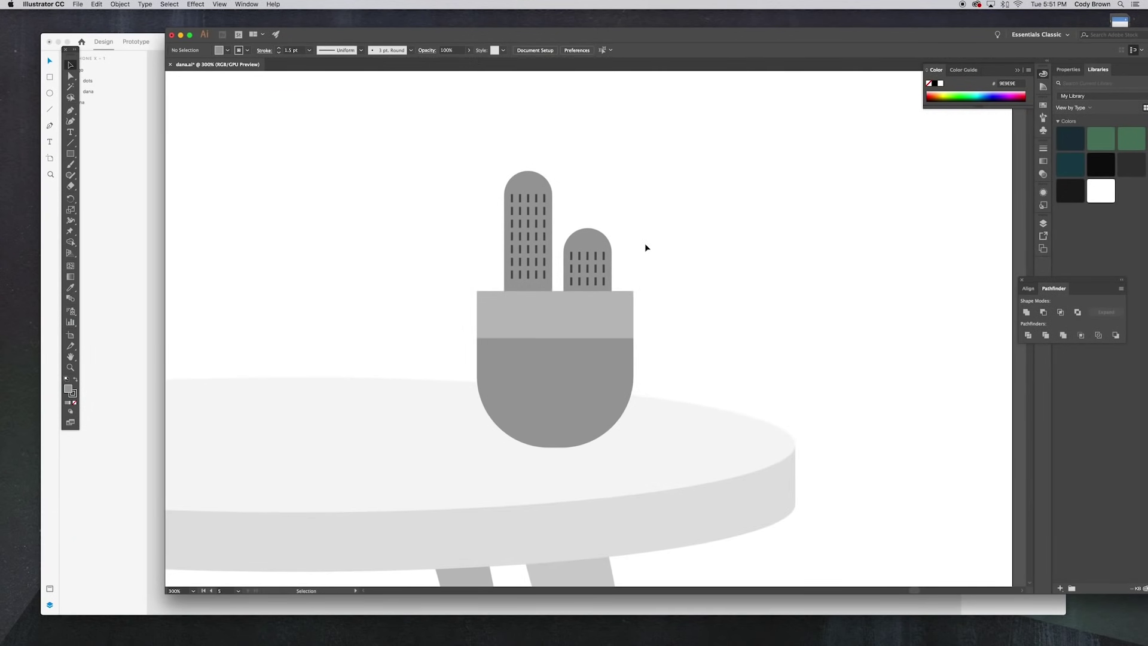
key("super+minus")
key("super+minus")
mouse_move(642, 243)
left_mouse_down()
mouse_move(660, 218)
mouse_move(668, 239)
mouse_move(650, 240)
left_mouse_up()
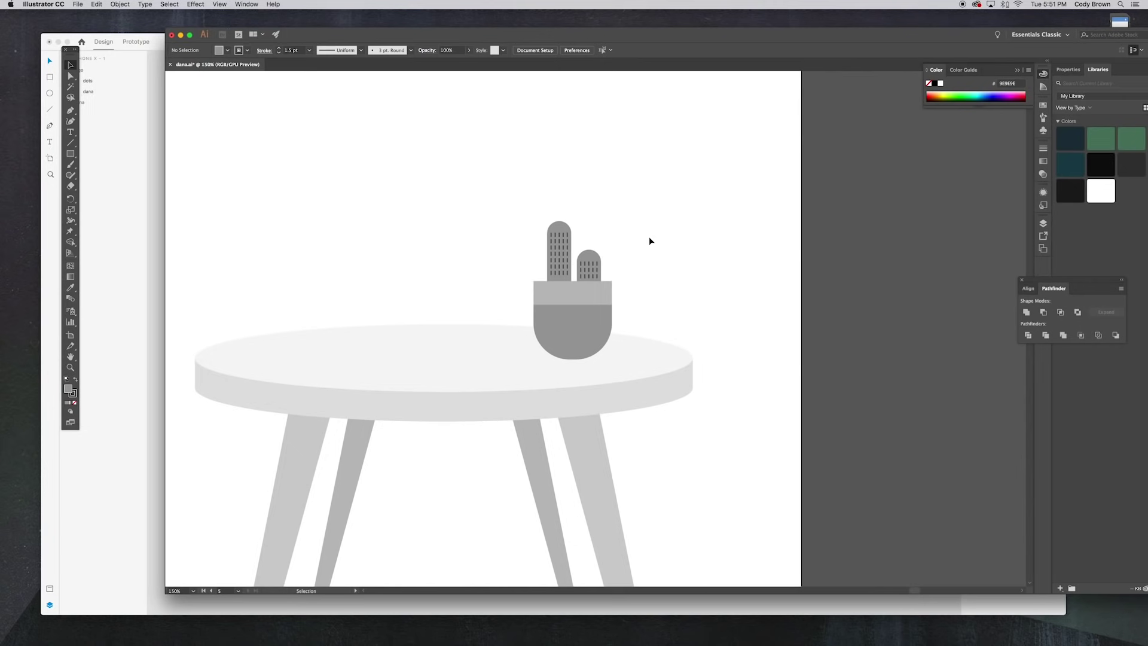
left_click(602, 319)
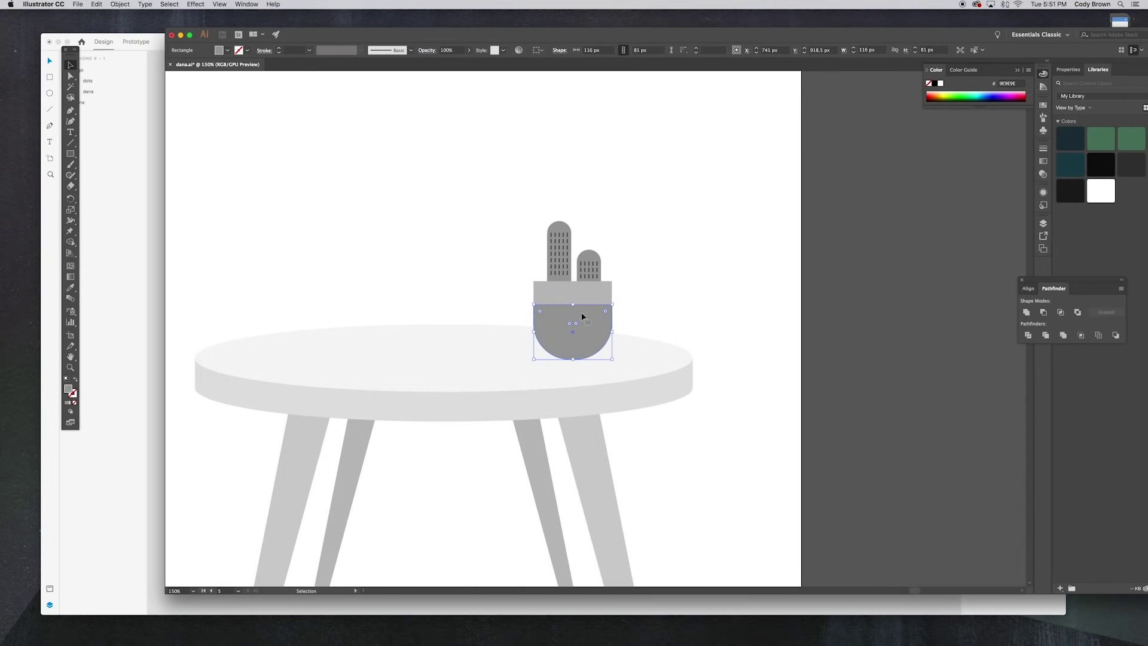
double_click(70, 390)
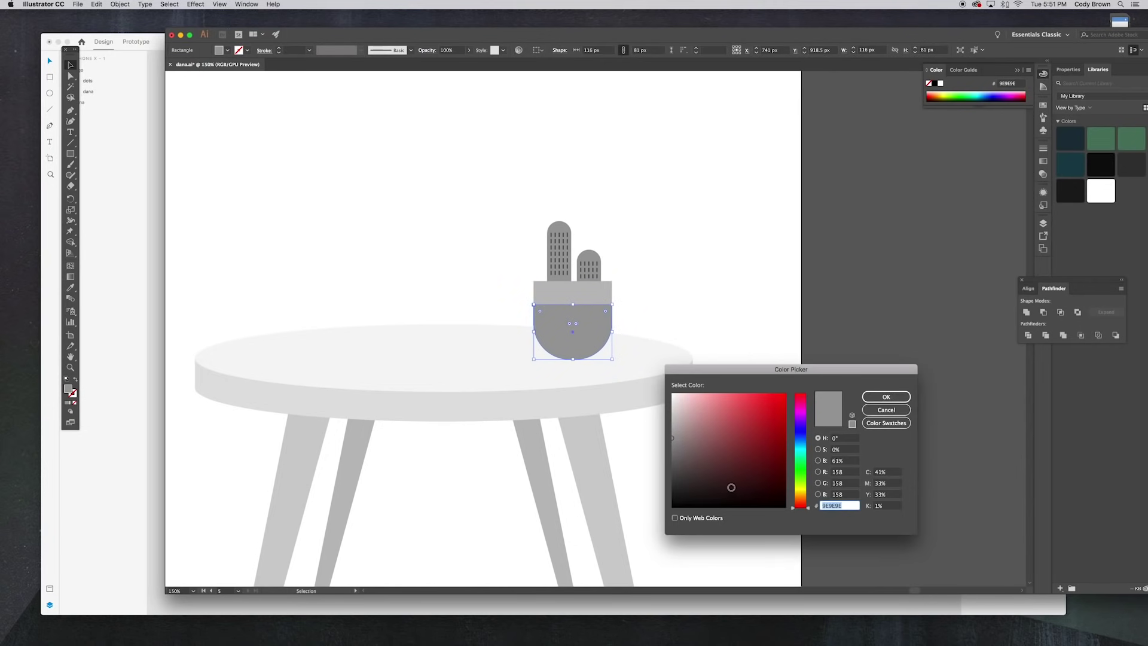
left_click_drag(802, 506, 802, 498)
mouse_move(723, 472)
left_mouse_down()
mouse_move(725, 456)
mouse_move(703, 460)
left_mouse_up()
left_click(885, 397)
Step: Fill the pot's upper band with the tan colour #B5A888
left_click(604, 301)
double_click(68, 389)
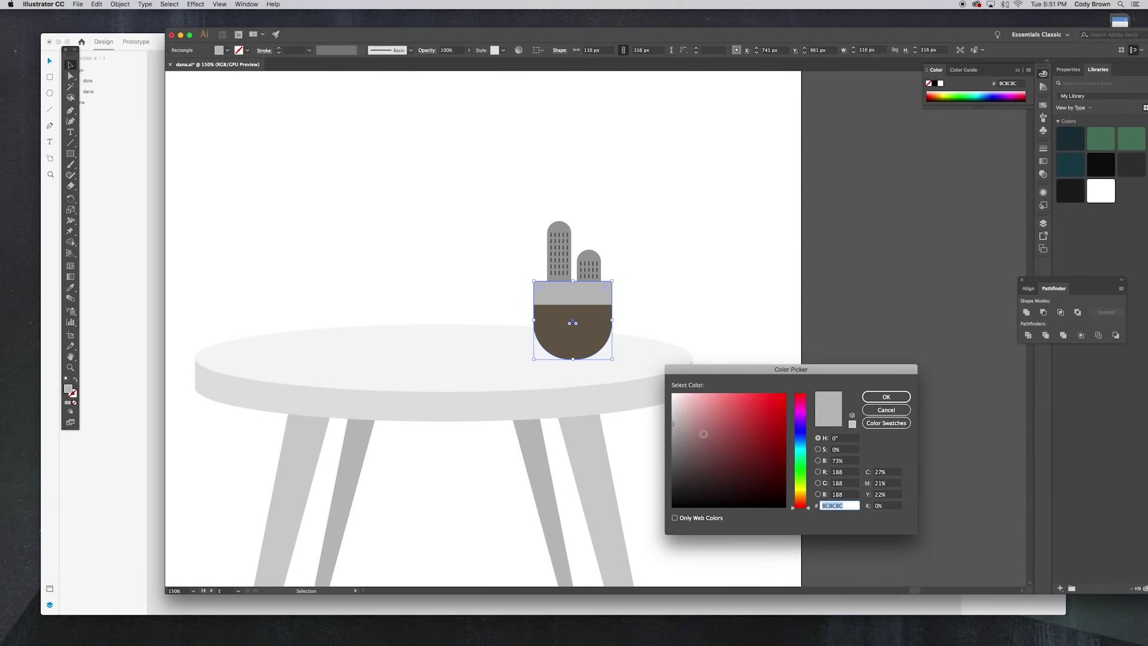
left_click(799, 497)
mouse_move(672, 417)
left_mouse_down()
mouse_move(692, 411)
mouse_move(700, 426)
left_mouse_up()
left_click(884, 398)
left_click(879, 401)
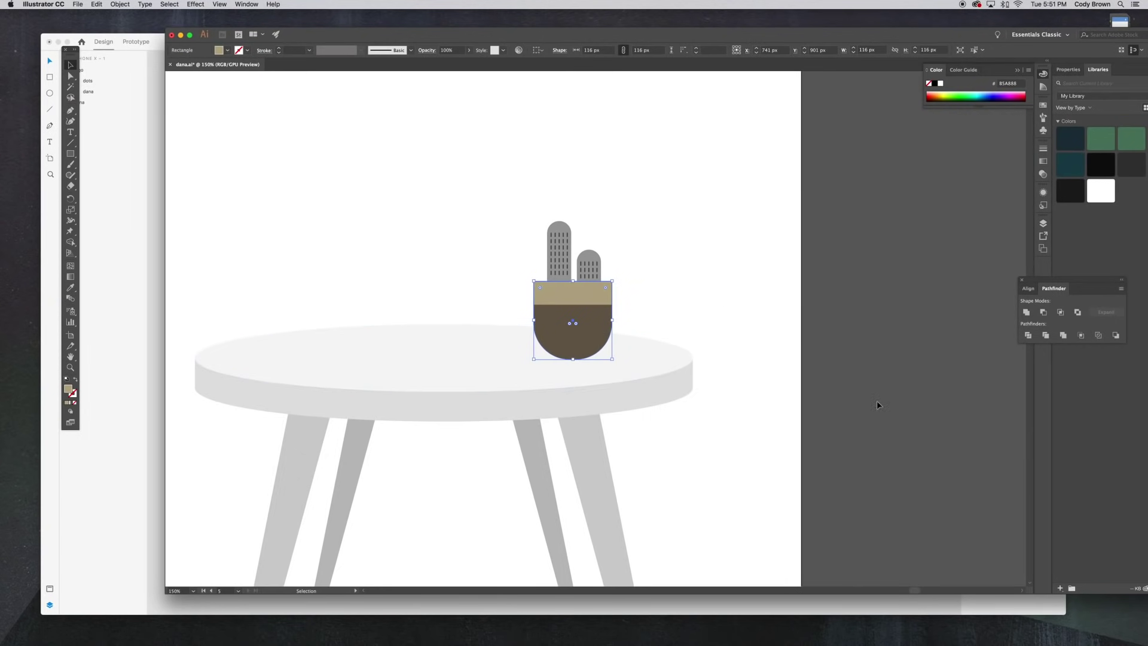
Step: Isolate the short cactus stem and fill it with the dark green #415E34
left_click(715, 306)
key("super+equal")
key("super+equal")
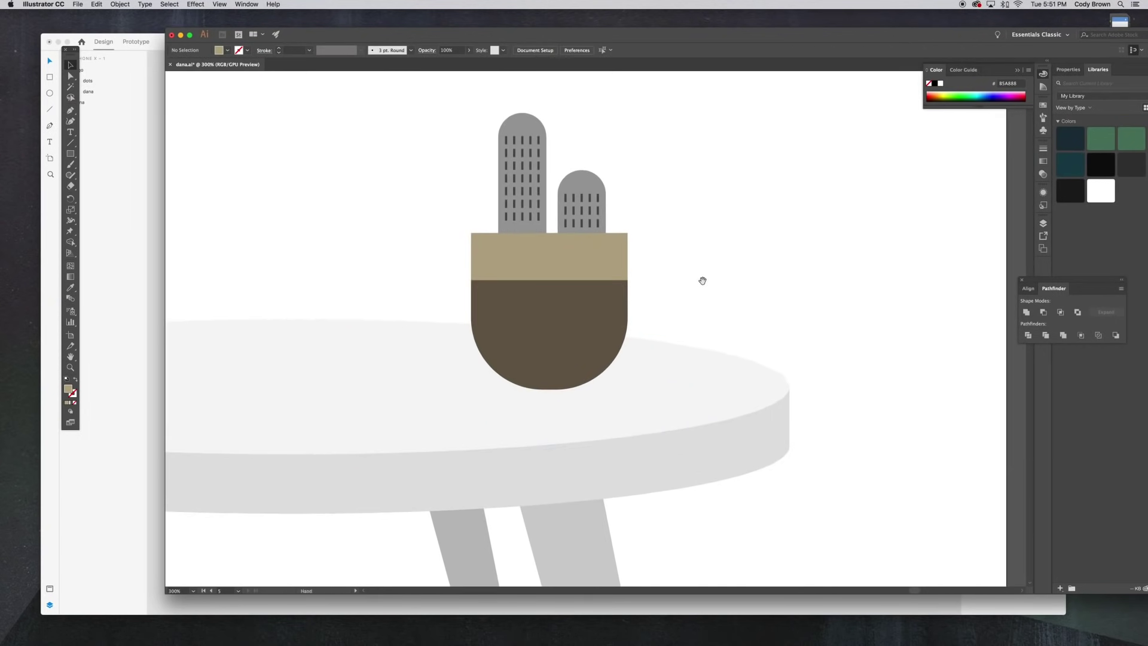
double_click(583, 252)
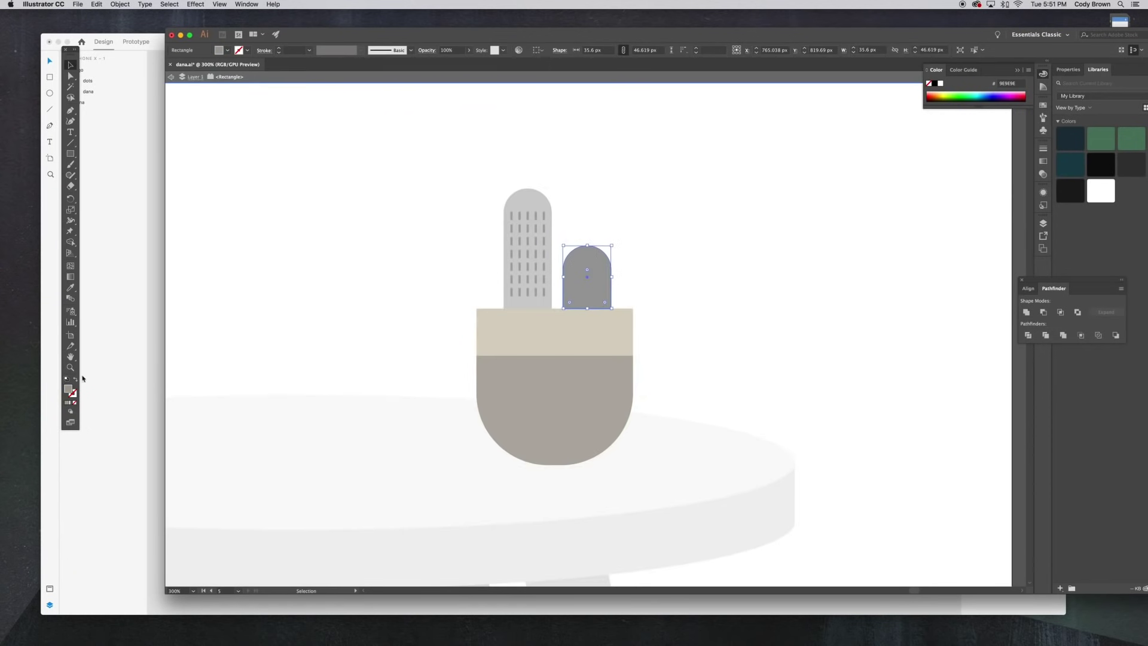
double_click(69, 392)
mouse_move(804, 497)
left_mouse_down()
mouse_move(804, 473)
mouse_move(723, 464)
left_mouse_up()
left_click(774, 467)
left_click(887, 396)
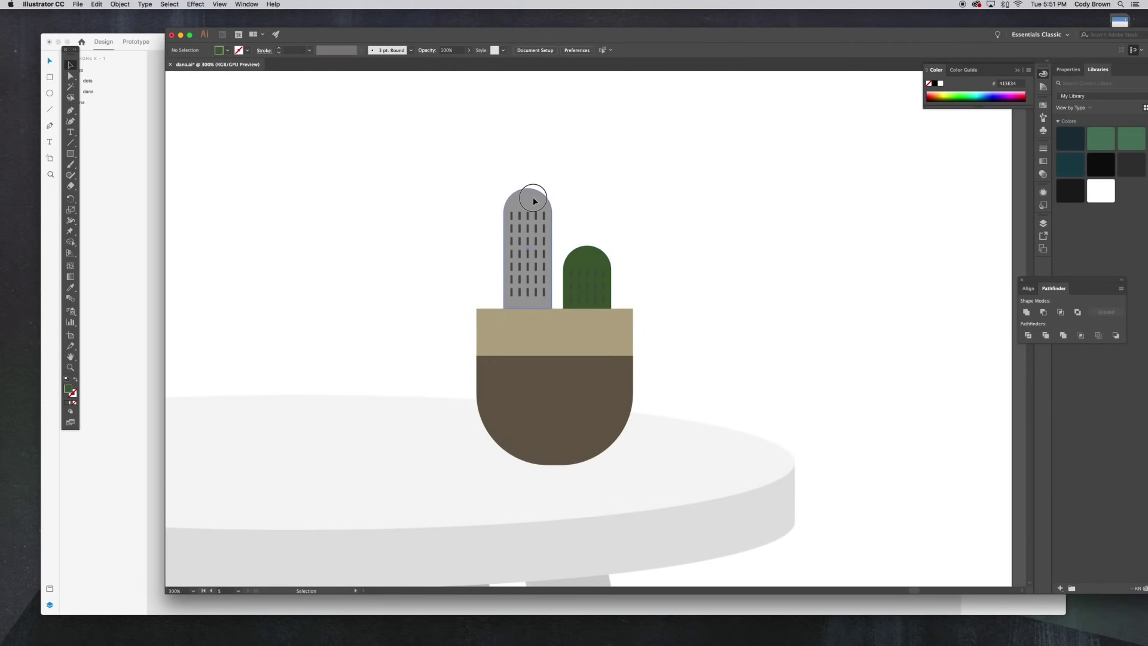
Step: Match the tall cactus stem's fill to the short stem's green with the Eyedropper
left_click(528, 197)
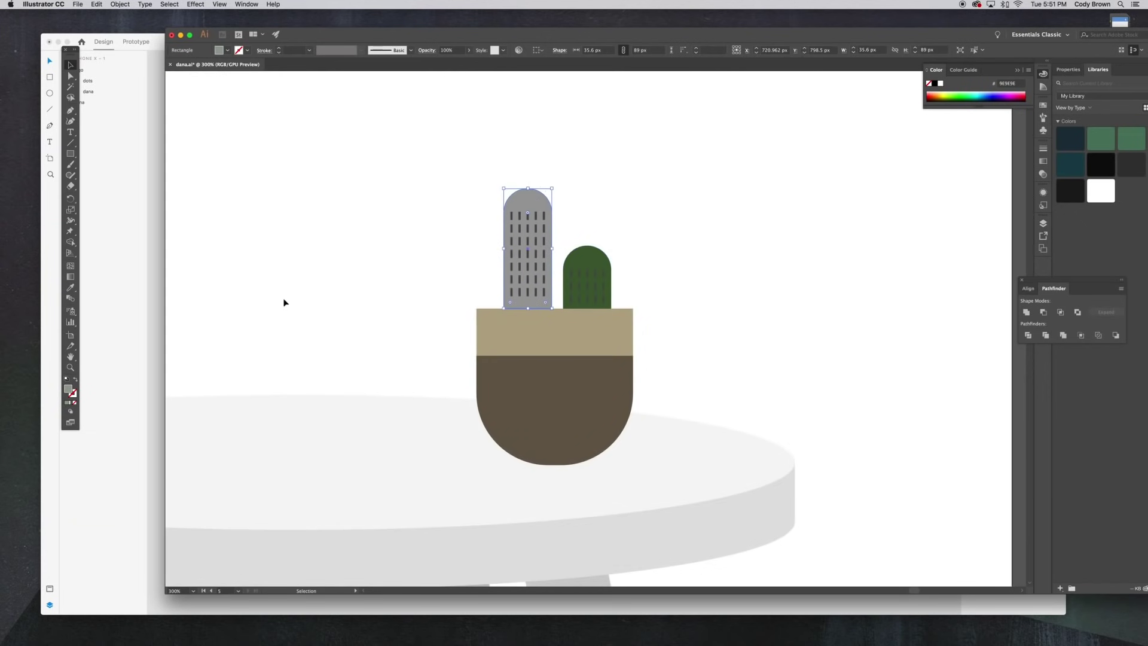
left_click(70, 287)
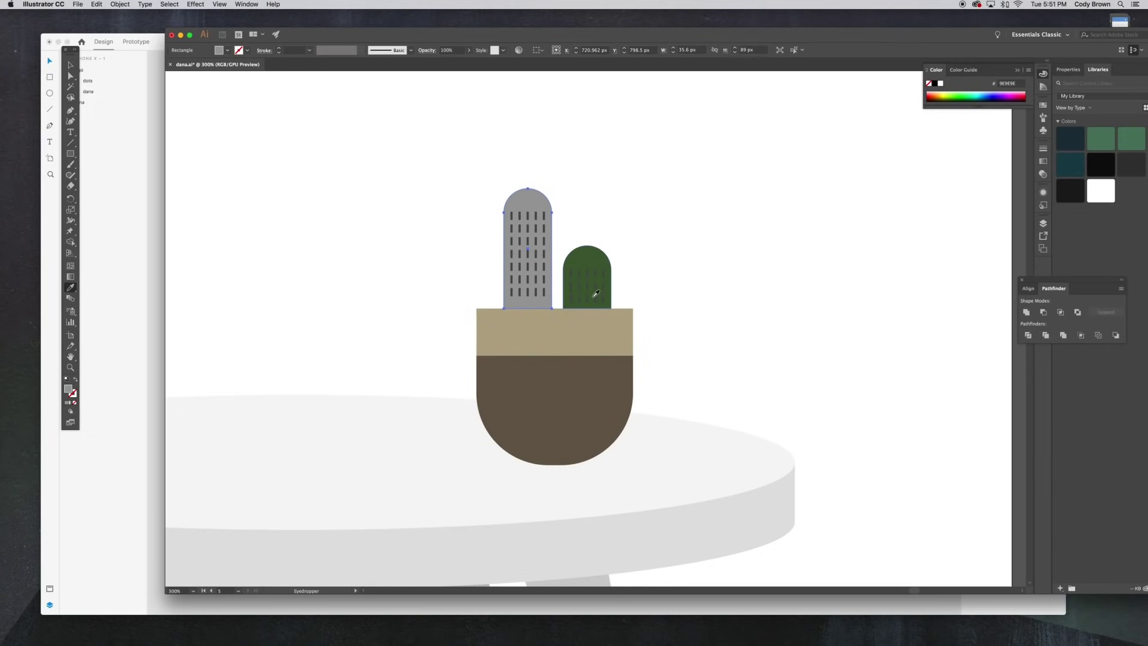
left_click(591, 261)
left_click(70, 60)
left_click(486, 200)
Step: Select all dash rows on both cactus stems and remove their fill
left_click(528, 226)
left_click(530, 220, "shift")
left_click(529, 248, "shift")
left_click(529, 258, "shift")
left_click(527, 270, "shift")
left_click(531, 294, "shift")
left_click(581, 288, "shift")
left_click(577, 301, "shift")
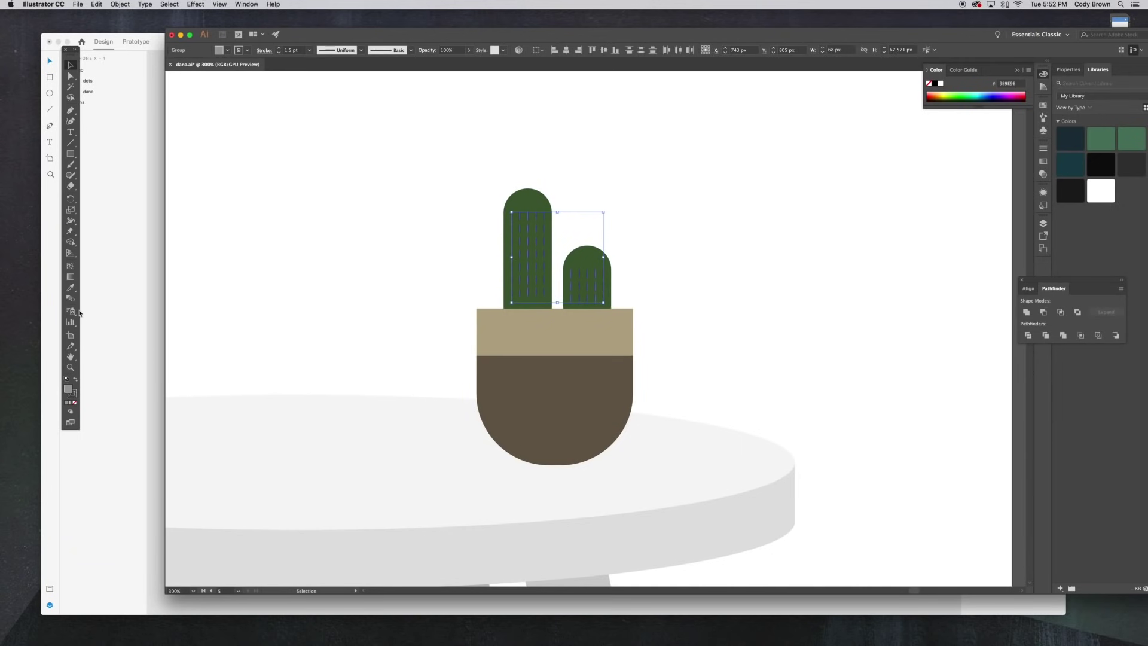
left_click(222, 54)
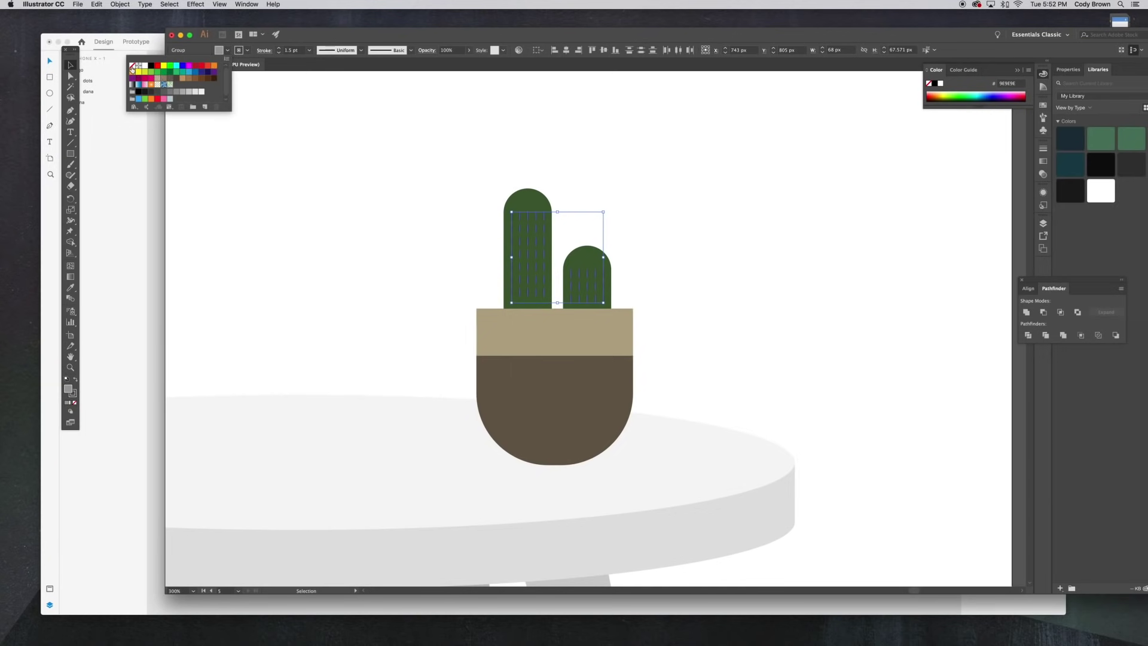
Step: Set the stroke of the selected cactus dashes to the very dark green #03381D
left_click(239, 51)
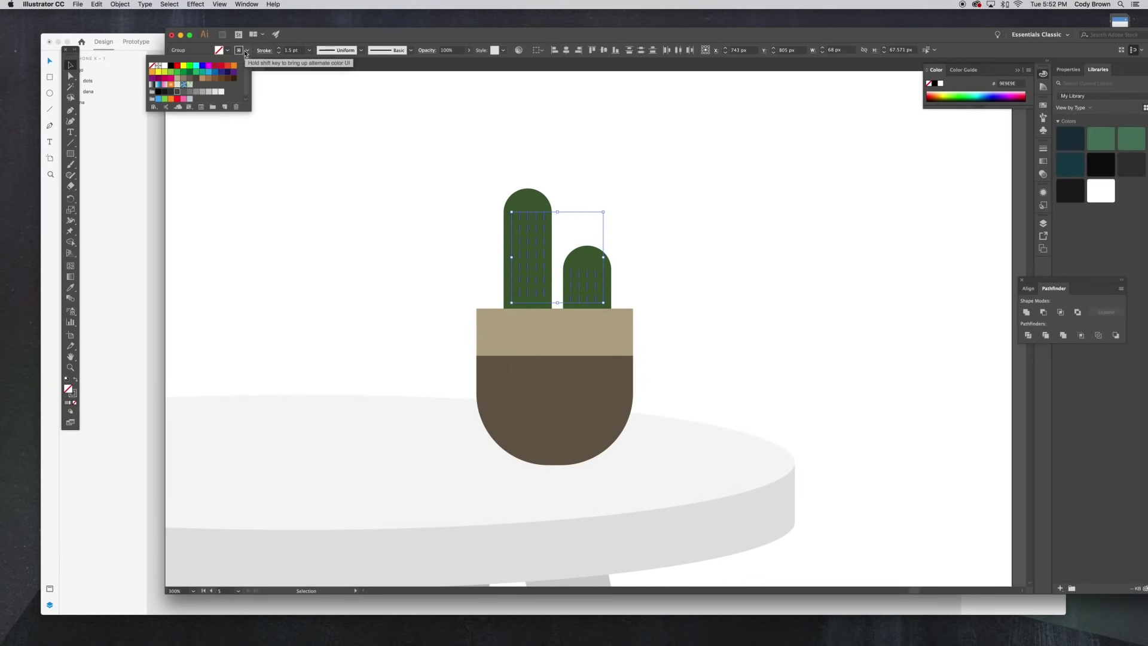
left_click(190, 74)
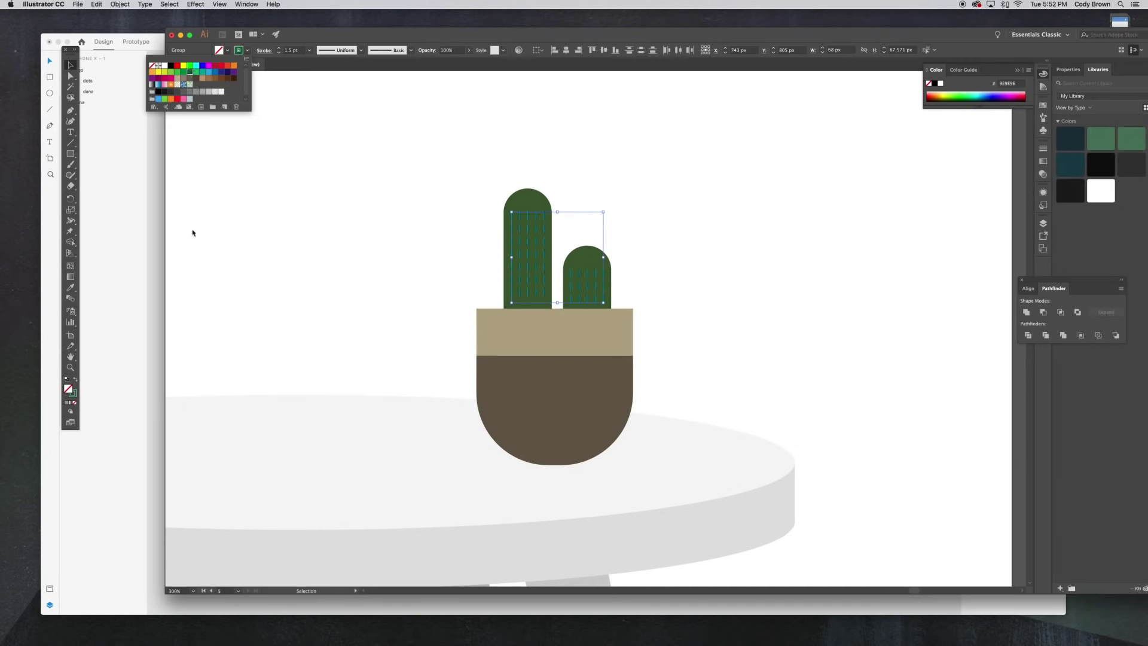
double_click(73, 393)
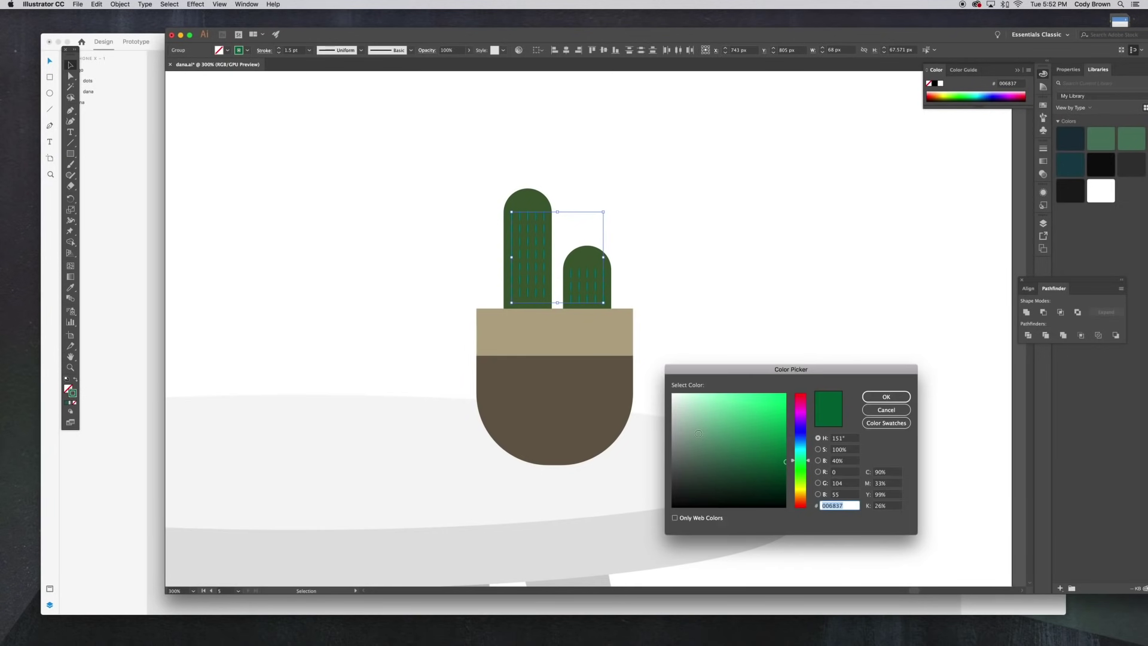
left_click(781, 482)
left_click(880, 398)
left_click(717, 322)
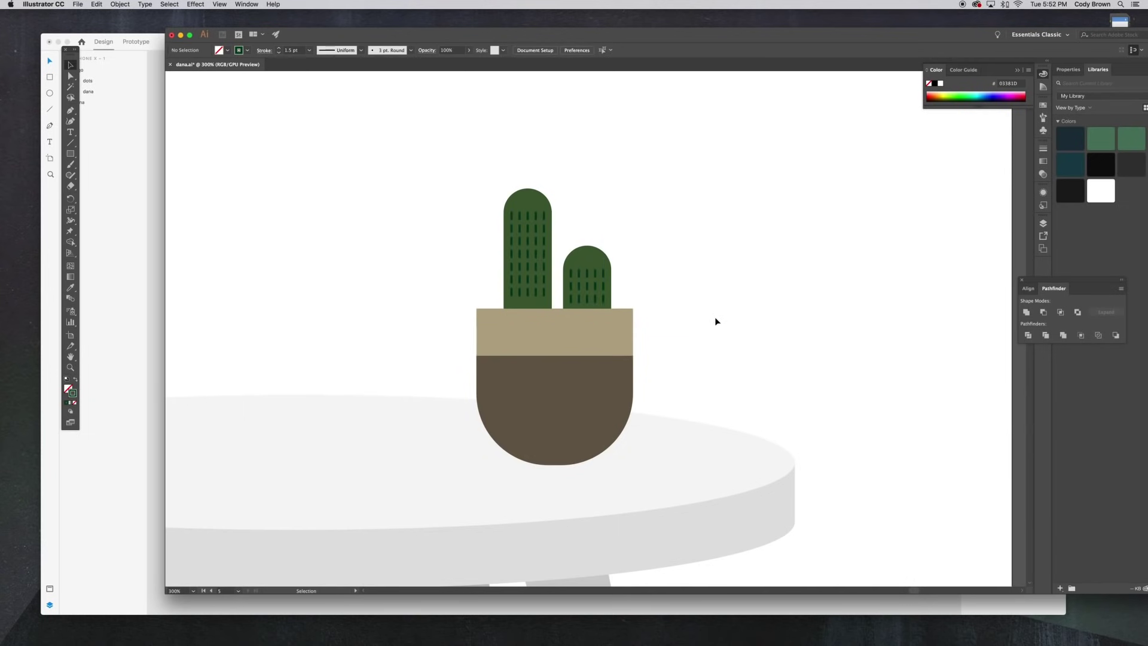
Step: Select the complete table and potted cactus illustration and copy it
key("super+minus")
key("super+minus")
key("super+minus")
left_click_drag(716, 318, 740, 271)
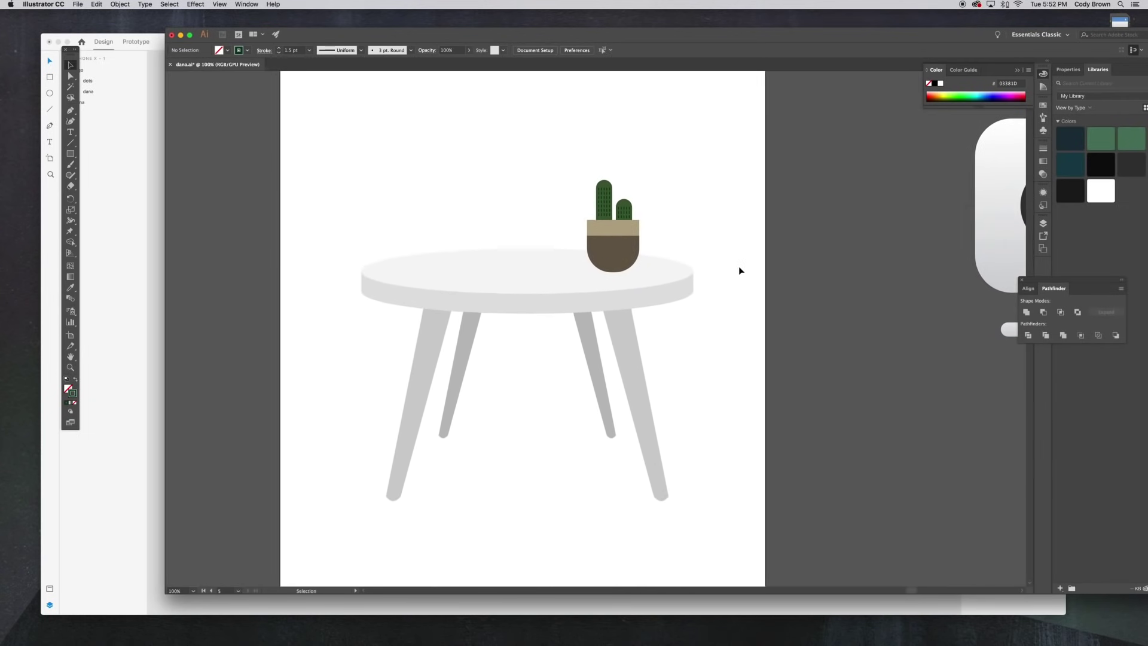
left_click_drag(350, 180, 684, 472)
key("super+c")
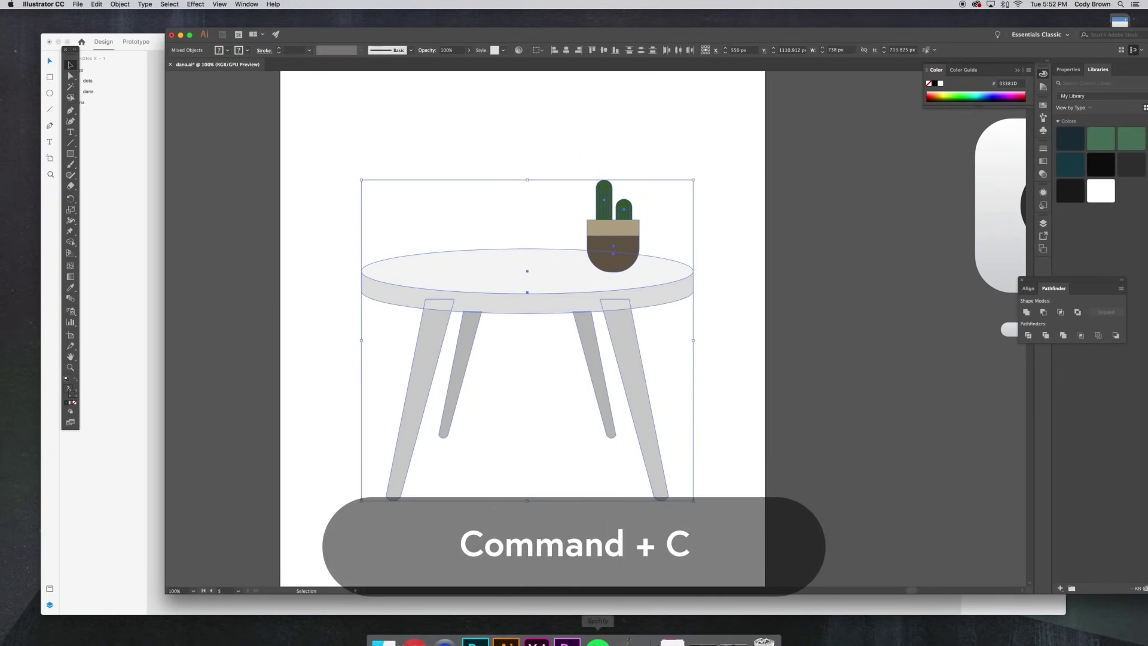
Step: Switch to Adobe XD, paste the illustration into the iPhone X artboard, and scale it to about 273 × 264 below the logo
left_click(536, 641)
key("super+v")
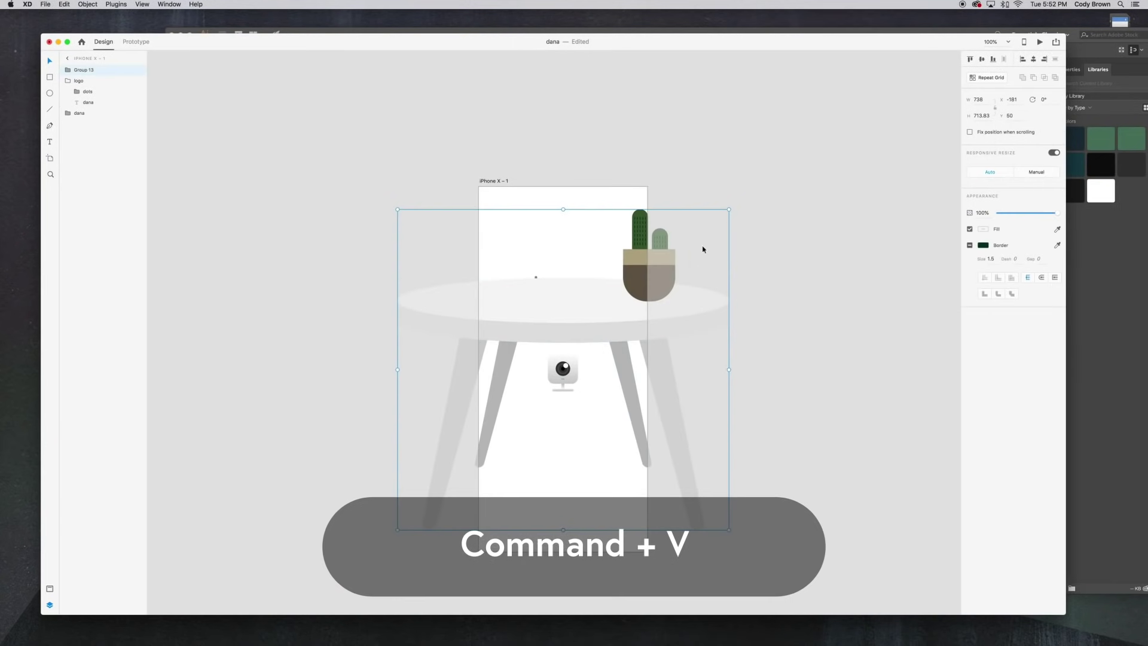
left_click_drag(722, 216, 627, 310)
left_click_drag(577, 353, 577, 389)
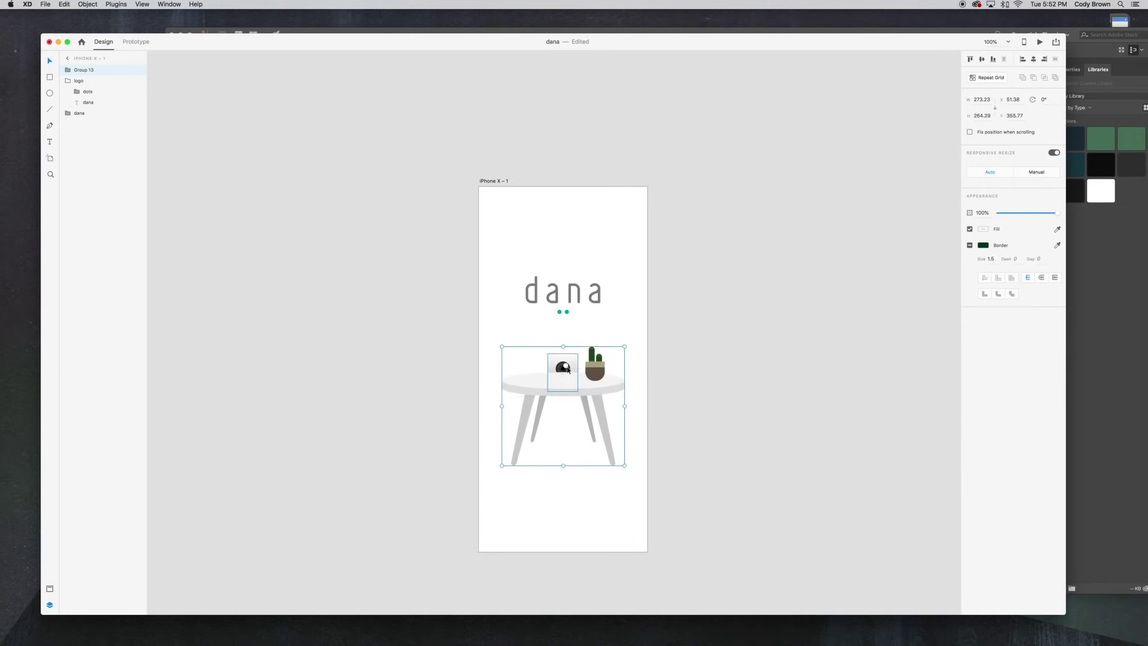
Step: Rename the pasted illustration's group as table
double_click(84, 70)
left_click(88, 138)
double_click(83, 70)
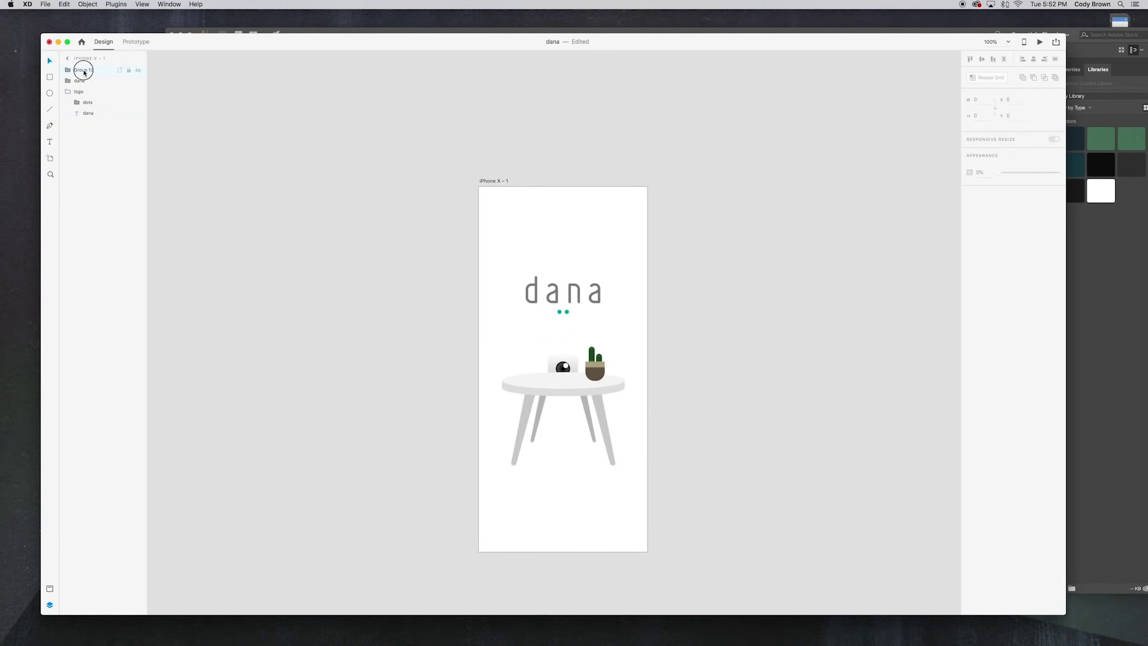
type("table")
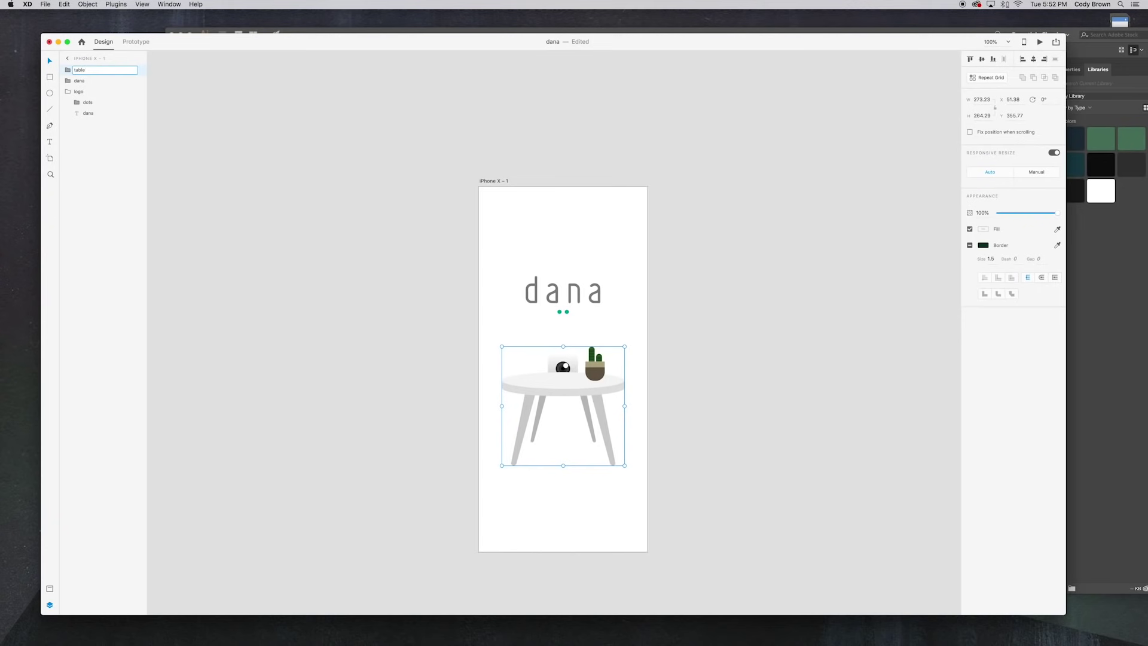
key("Return")
Step: Bring the dana camera group in front of the table and scale it to about 39 × 49, standing on the tabletop
left_click_drag(77, 81, 78, 67)
left_click_drag(571, 371, 572, 360)
scroll(573, 360, "up", 5)
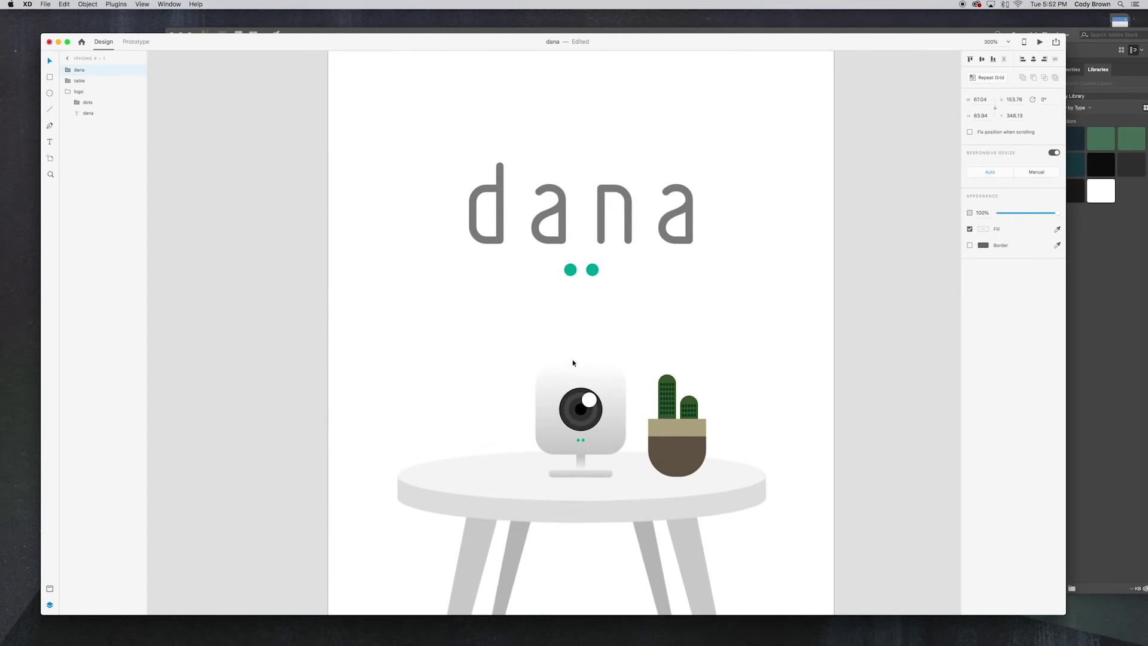
left_click_drag(619, 279, 593, 354)
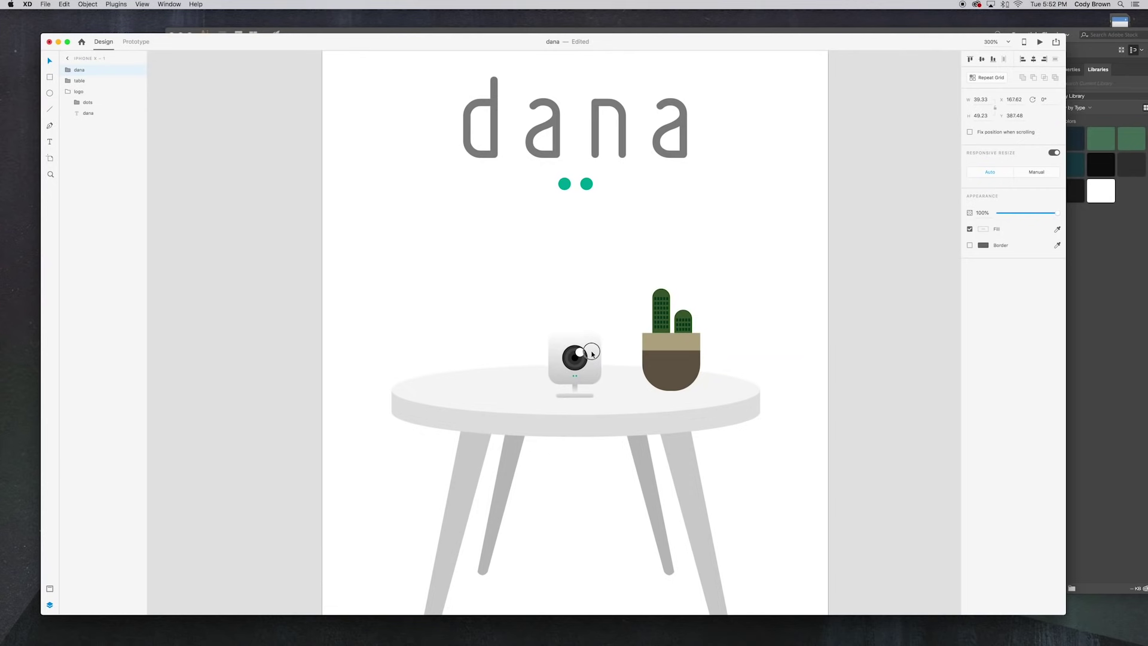
Step: Change the iPhone X artboard's background fill to a muted grey-green
left_click(679, 361)
scroll(679, 356, "down", 5)
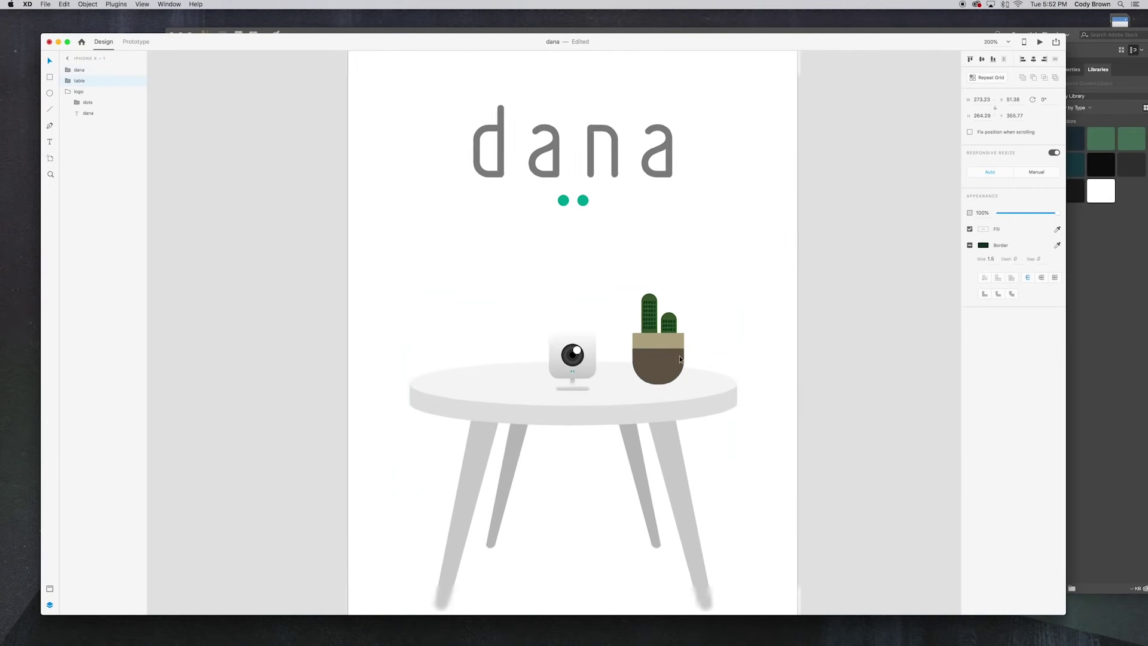
left_click(641, 313)
left_click_drag(645, 298, 632, 309)
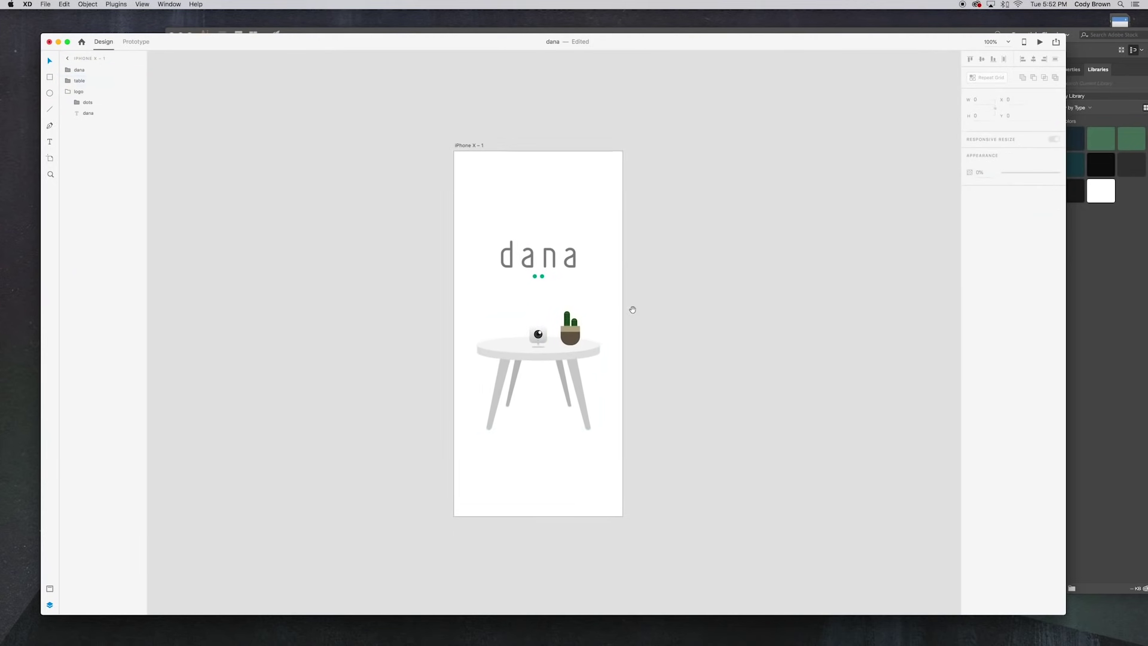
left_click(469, 146)
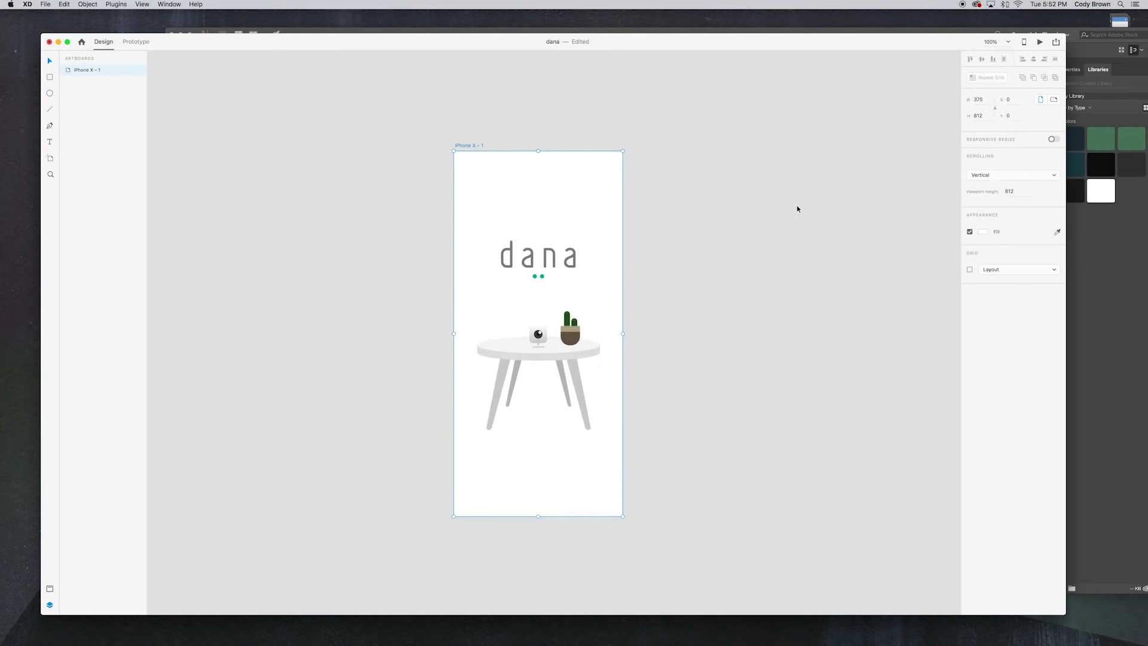
left_click(983, 232)
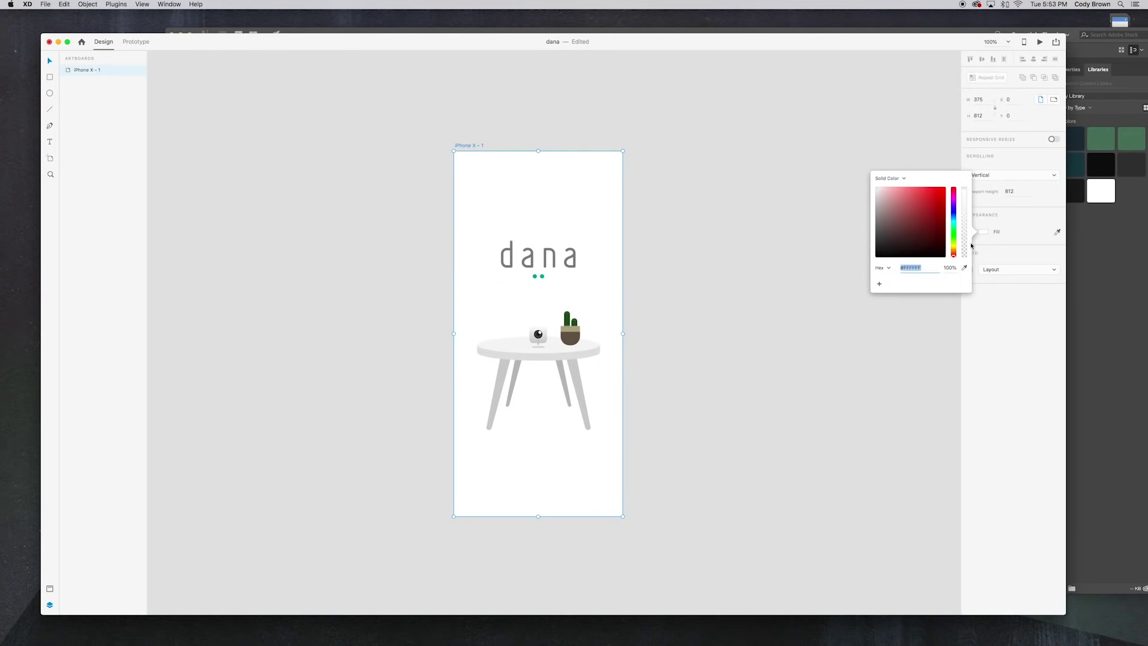
left_click_drag(960, 252, 883, 221)
Step: Set the fill of the logo's dana lettering to white
left_click(554, 254)
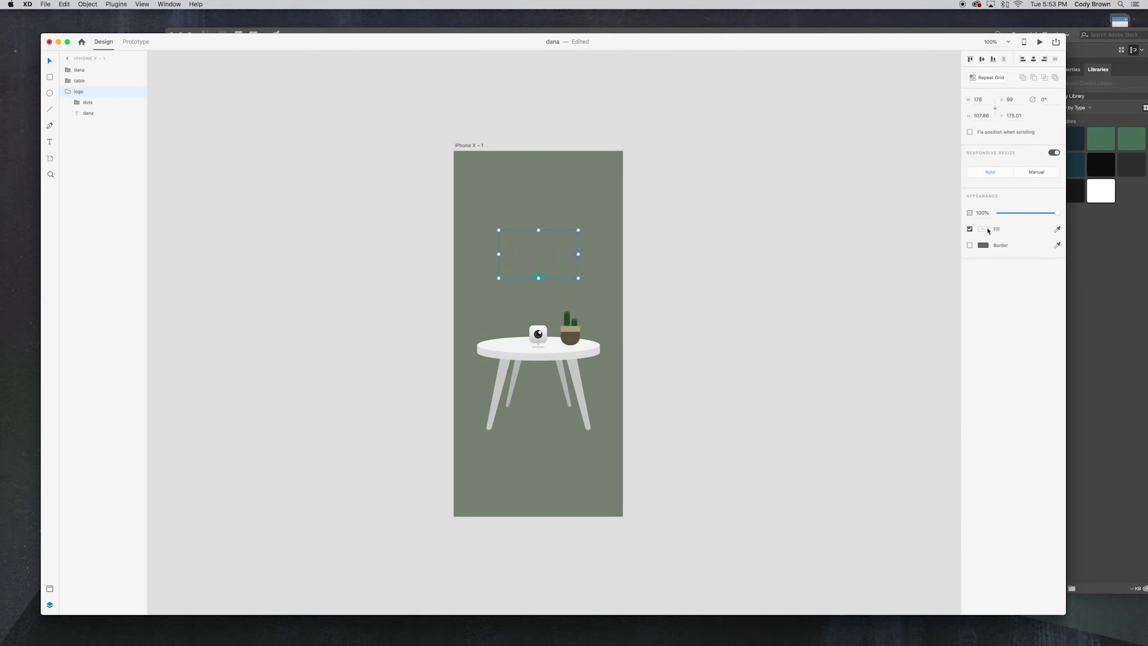
double_click(534, 253)
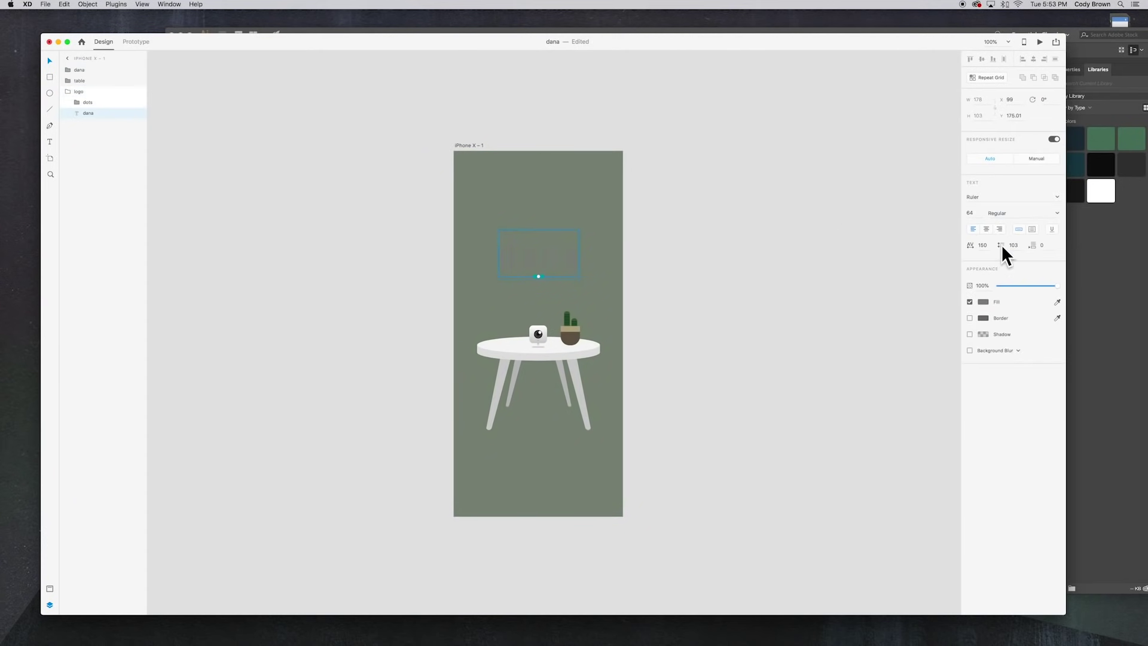
left_click(983, 302)
left_click(726, 216)
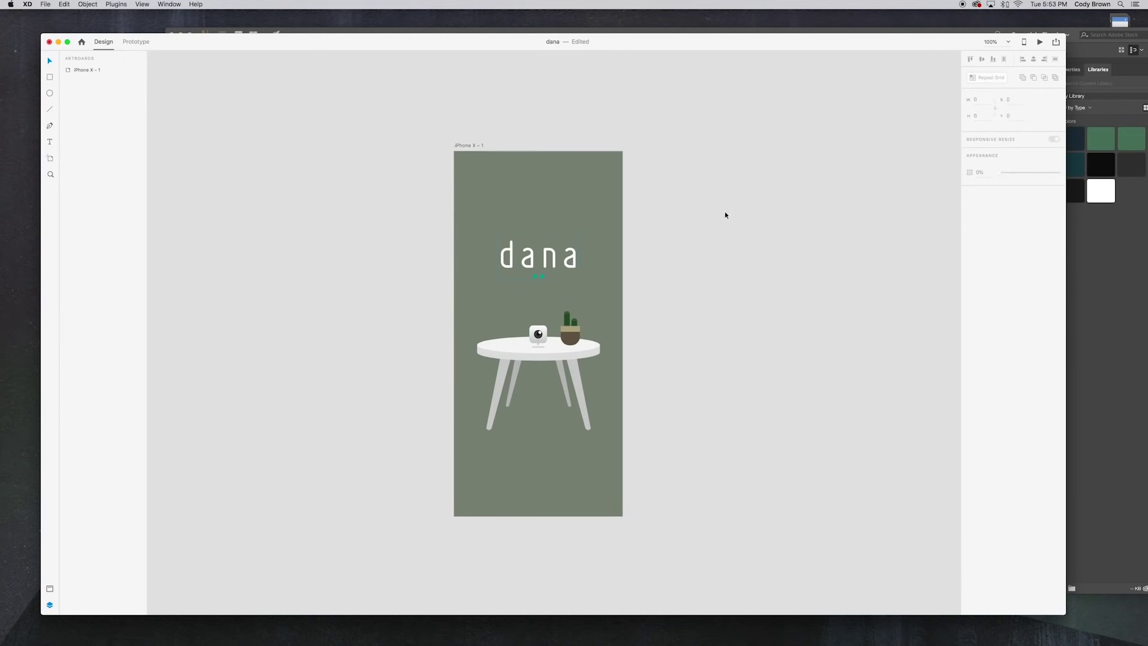
Step: Set the fill of the two dots beneath the logo lettering to white
double_click(540, 277)
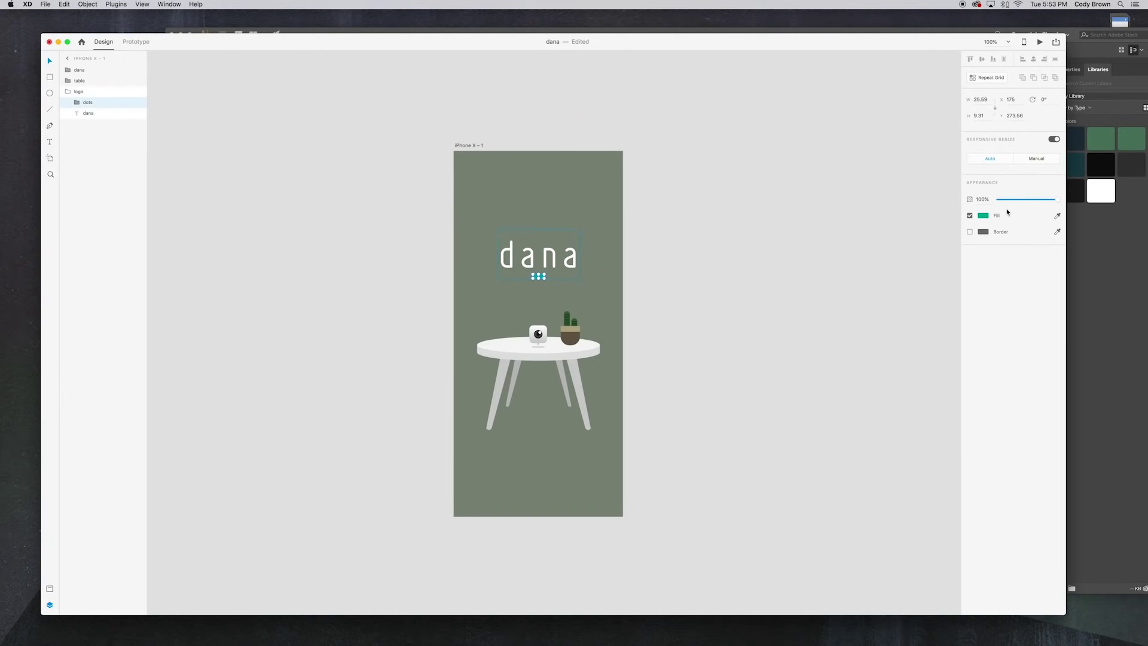
left_click(984, 216)
left_click_drag(924, 206, 811, 135)
left_click(719, 170)
Step: Add the tagline text "Smart Home Camera Assistant" between the logo and the table
left_click(561, 263)
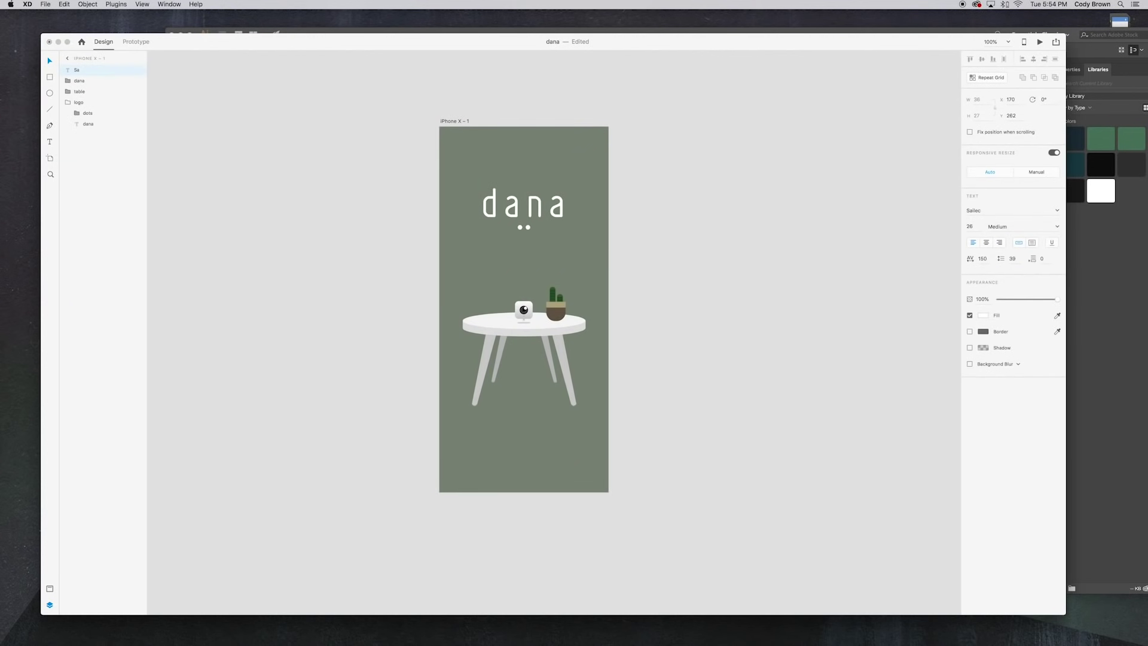
type("Smart Home Camera Assistant")
left_click(49, 62)
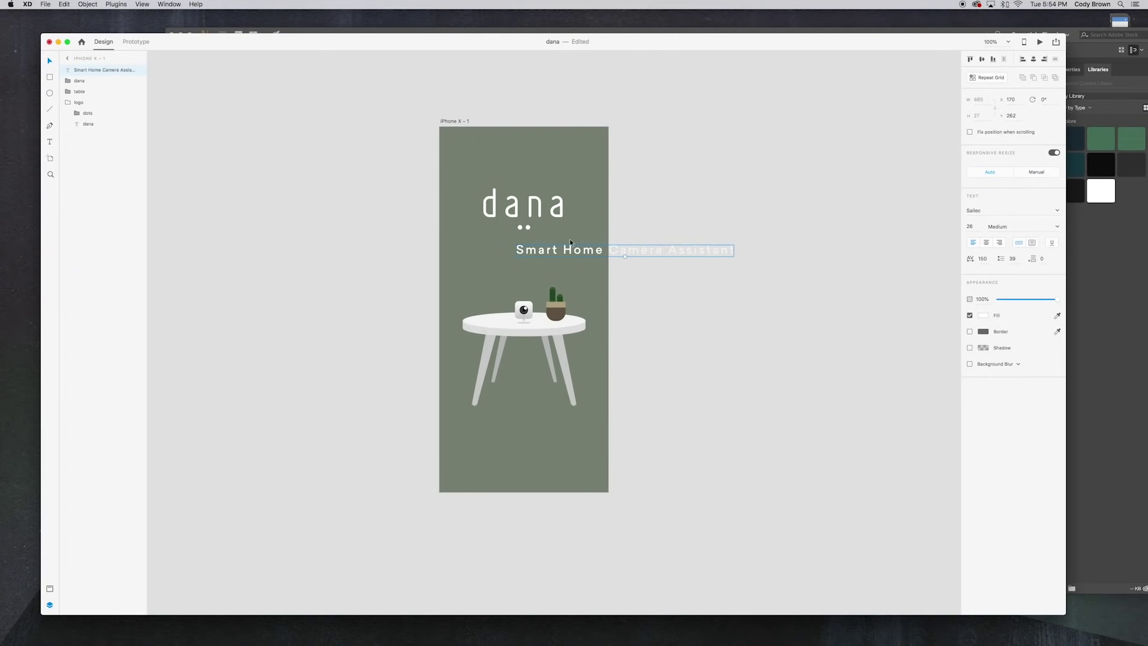
Step: Set the tagline's character spacing to 0 and its font size to 18, shifting it toward the artboard's left edge
left_click(982, 259)
type("0")
key("Return")
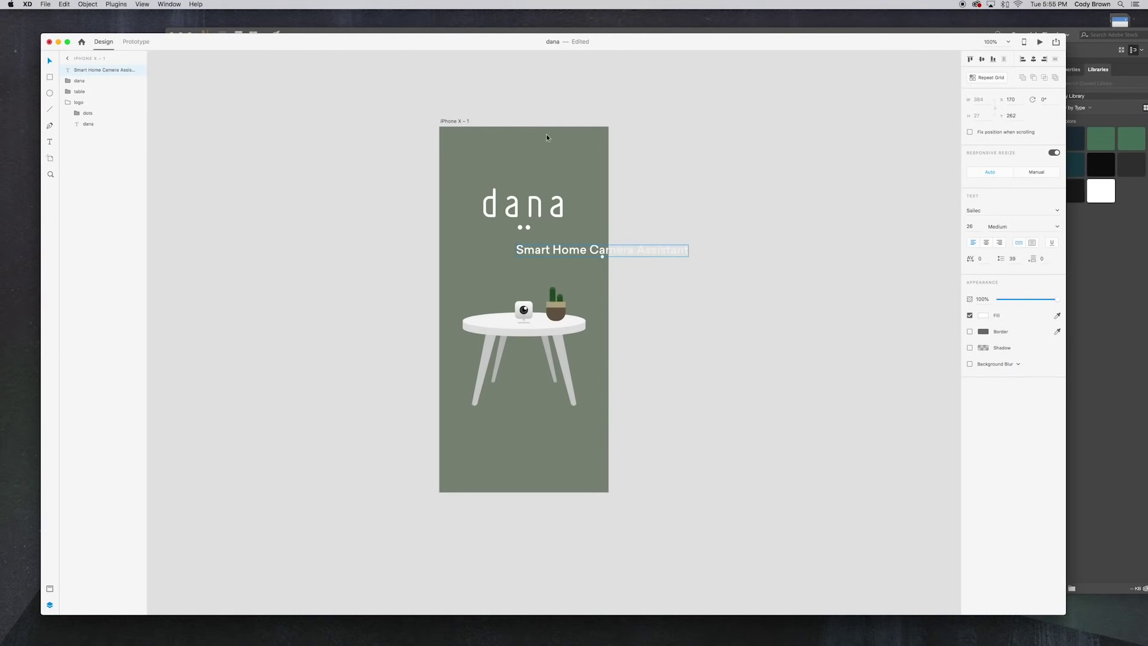
left_click_drag(660, 256, 609, 258)
left_click(971, 227)
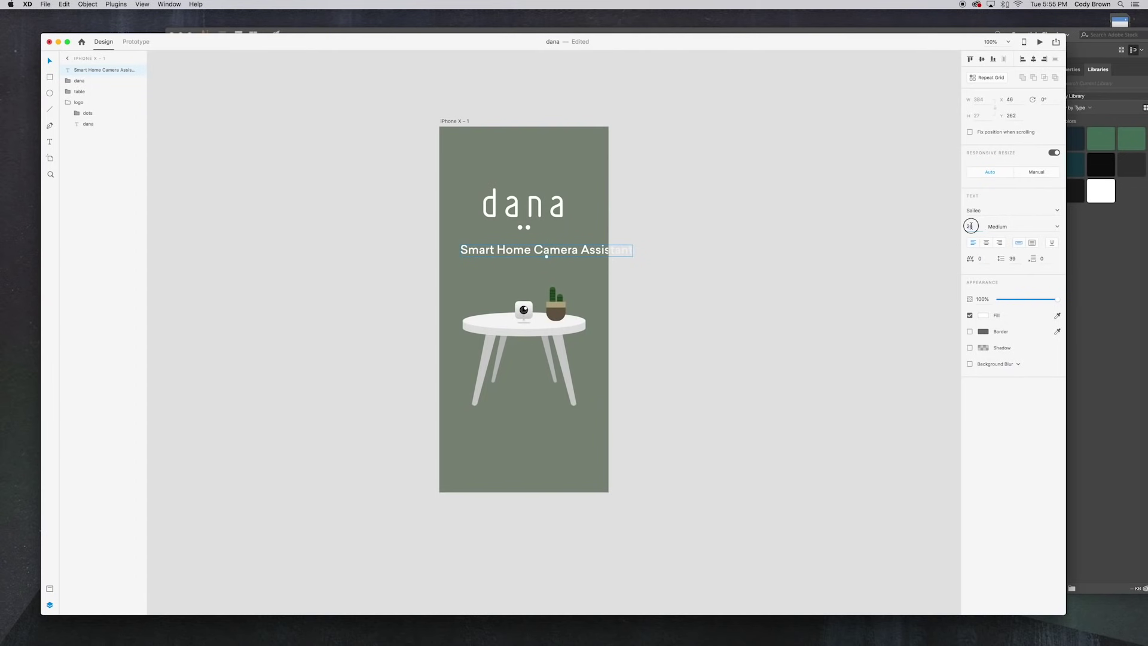
key("Return")
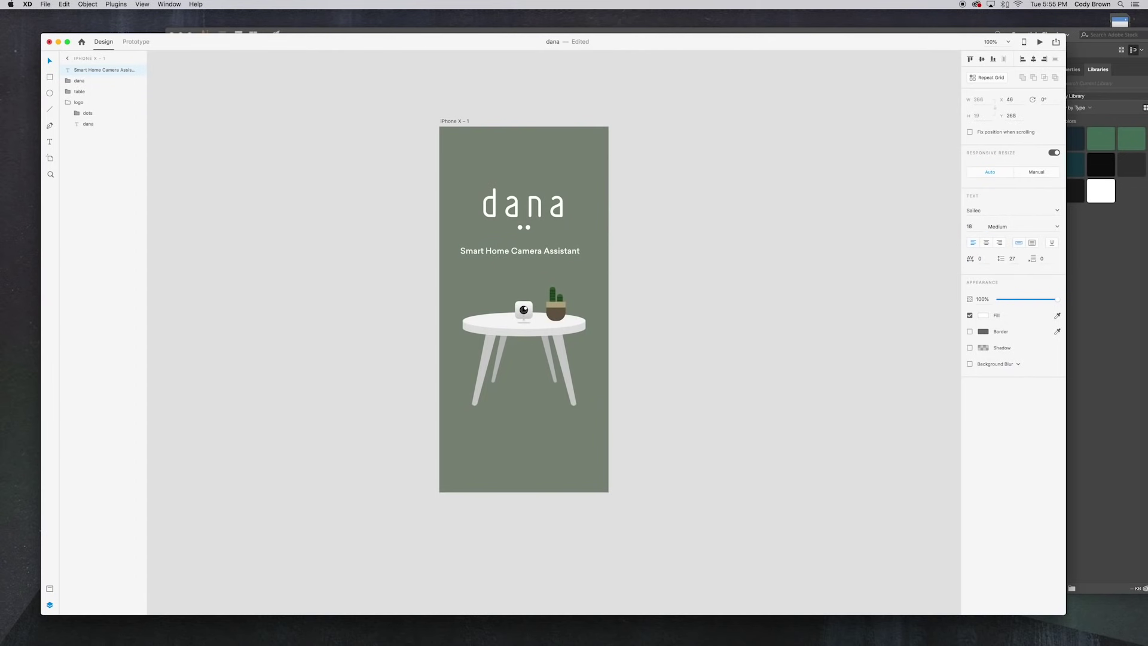
Step: Move the tagline up and centre it beneath the logo, and scale the dana logo down slightly
left_click_drag(524, 256, 529, 249)
left_click(616, 244)
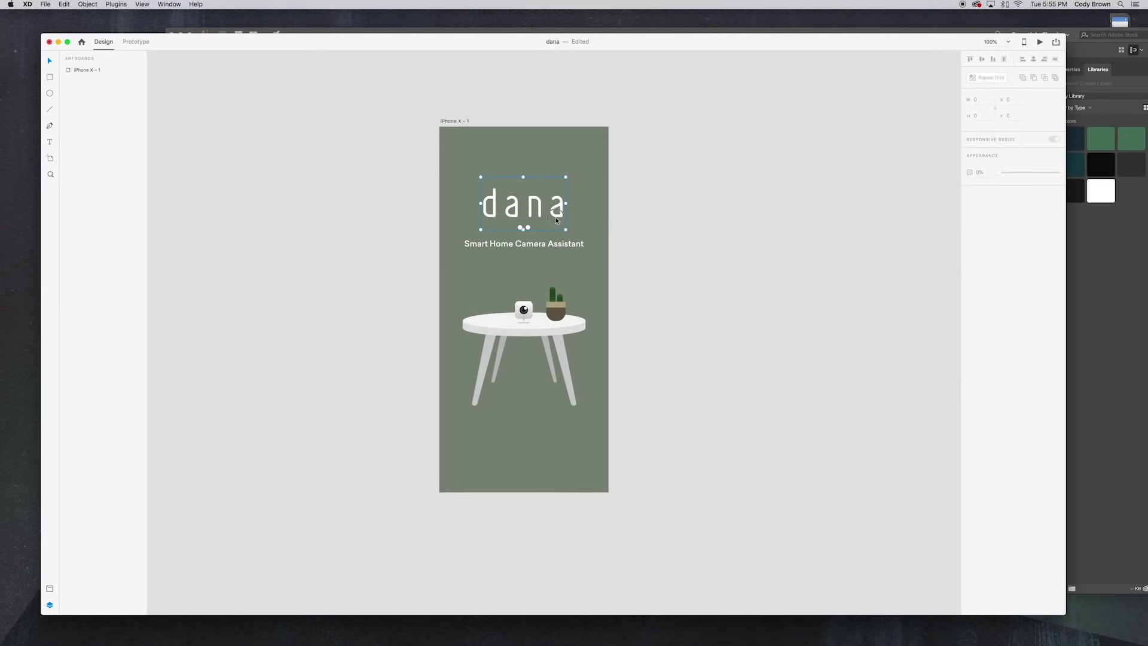
left_click(555, 220)
left_click_drag(567, 177, 562, 180)
Step: Set the tagline to Light weight with centred alignment and move it slightly further below the logo
left_click(570, 246)
left_click(1059, 229)
left_click(1017, 240)
left_click(733, 251)
left_click_drag(520, 250, 522, 264)
left_click(602, 259)
left_click(554, 263)
Step: Reword the tagline as "Your Personalized Smart Home Camera Assistant", breaking it onto two lines after "Home"
double_click(474, 262)
left_click(467, 258)
type("Your")
type(" Perso")
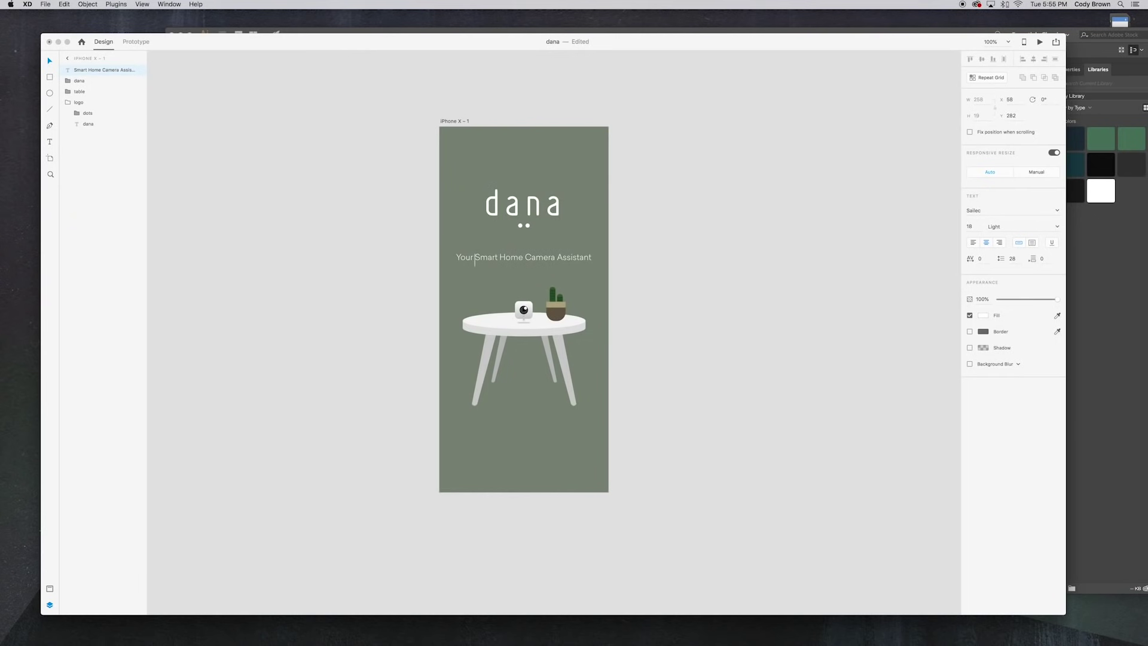
type("nalized")
key("Return")
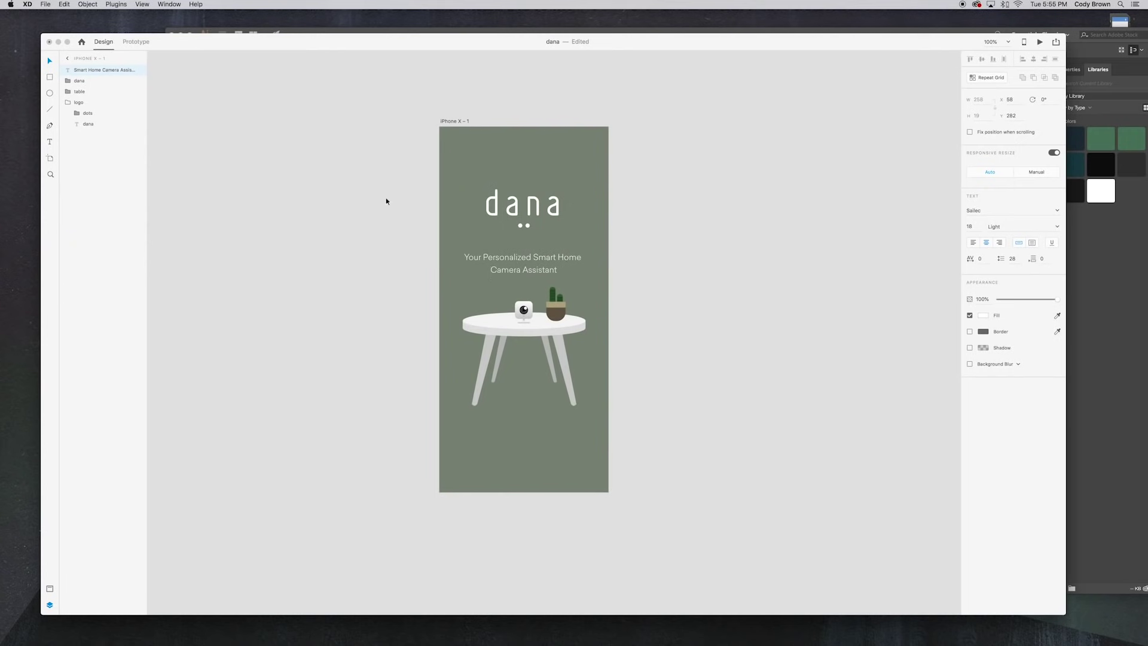
key("Escape")
Step: Reposition the two-line tagline between the logo and the table, and move the dana logo higher on the artboard
left_click(542, 249)
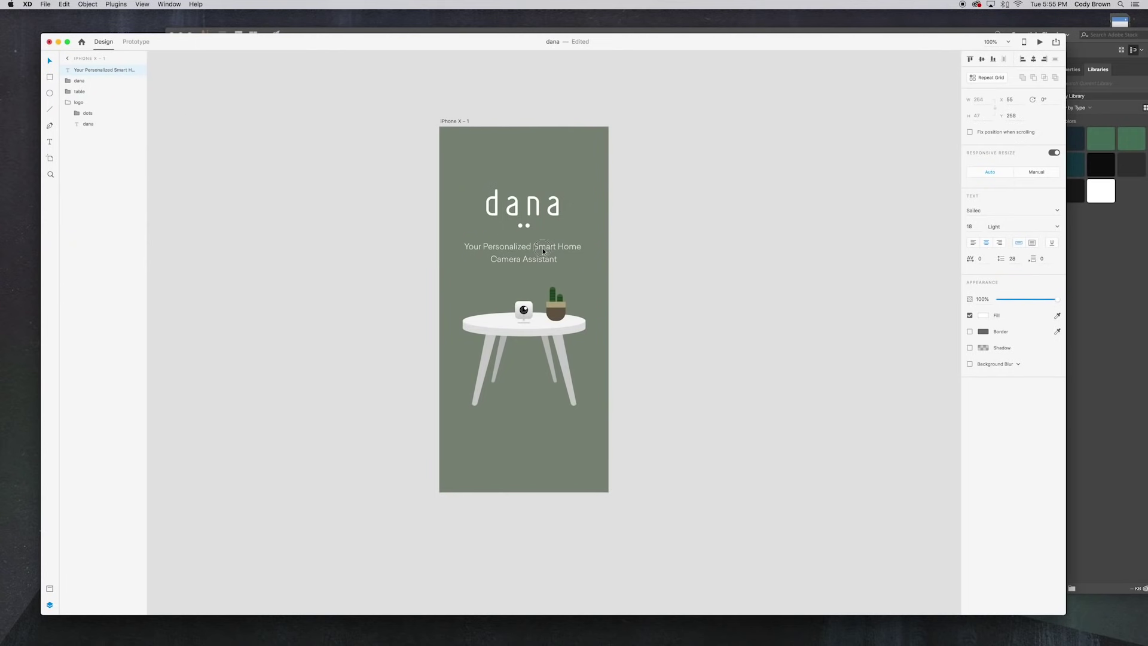
left_click_drag(543, 250, 542, 255)
left_click(610, 233)
left_click(545, 216)
left_click_drag(545, 215, 545, 202)
left_click(651, 249)
Step: Scale the table illustration with its plant down slightly
left_click(581, 326)
left_click_drag(586, 287, 561, 327)
left_click(659, 329)
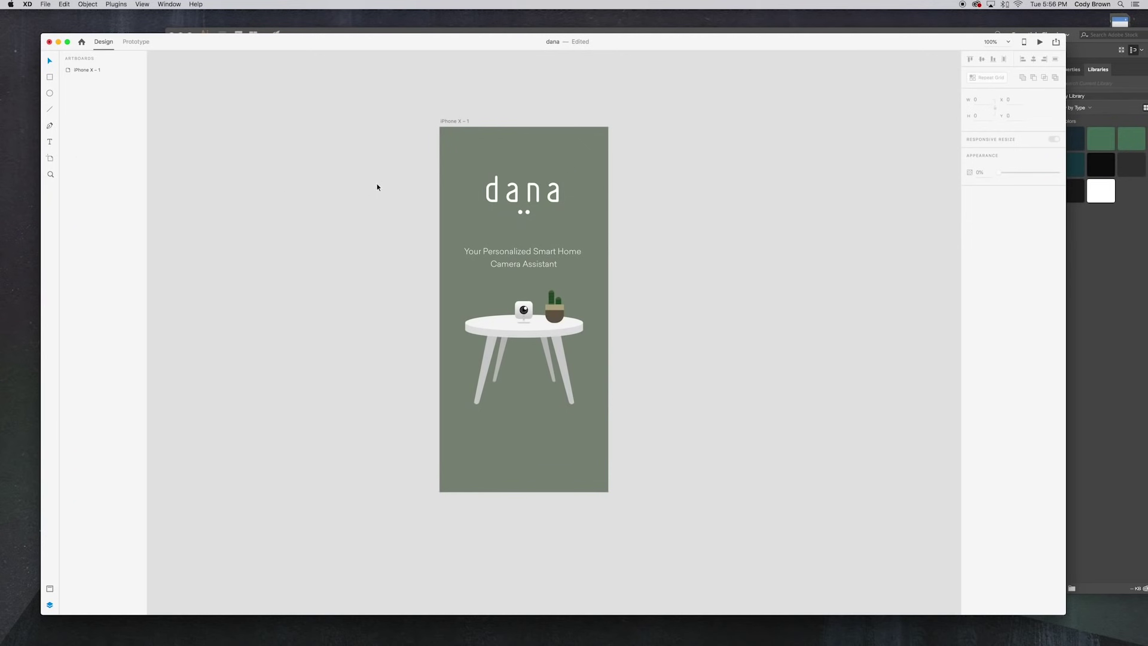
Step: Draw a circle about 212 px in diameter over the dana logo, centred horizontally on the artboard
key("e")
left_click_drag(546, 170, 577, 145)
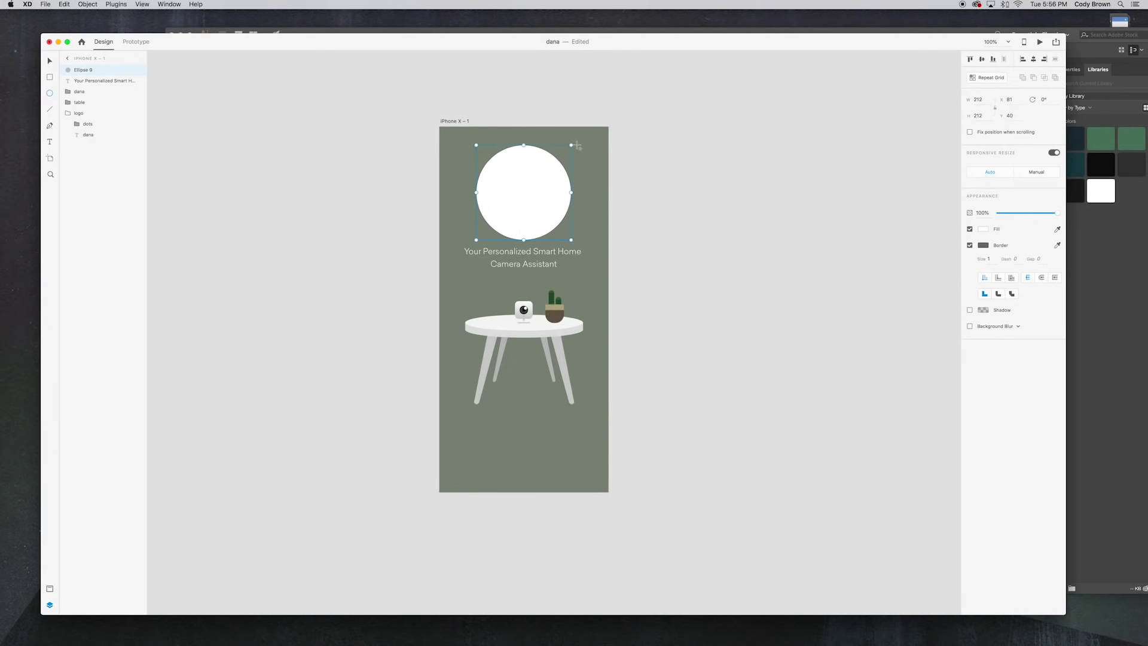
Step: Remove the circle's fill and set its border colour to white (#FFFFFF)
left_click(970, 229)
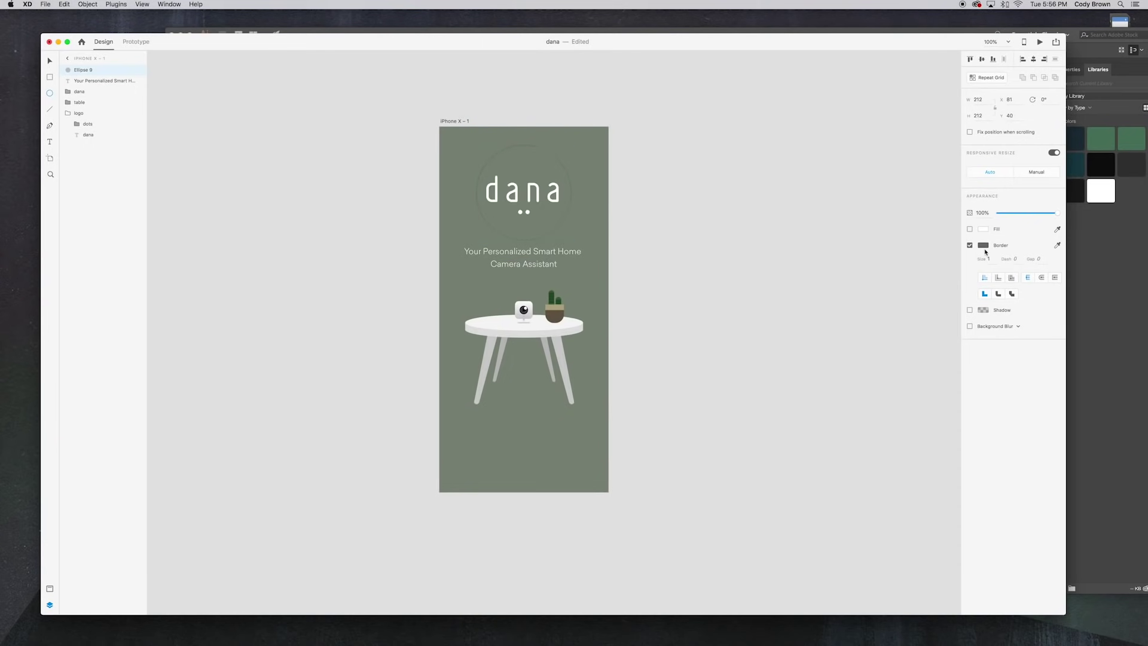
left_click(984, 246)
type("ffffff")
key("Return")
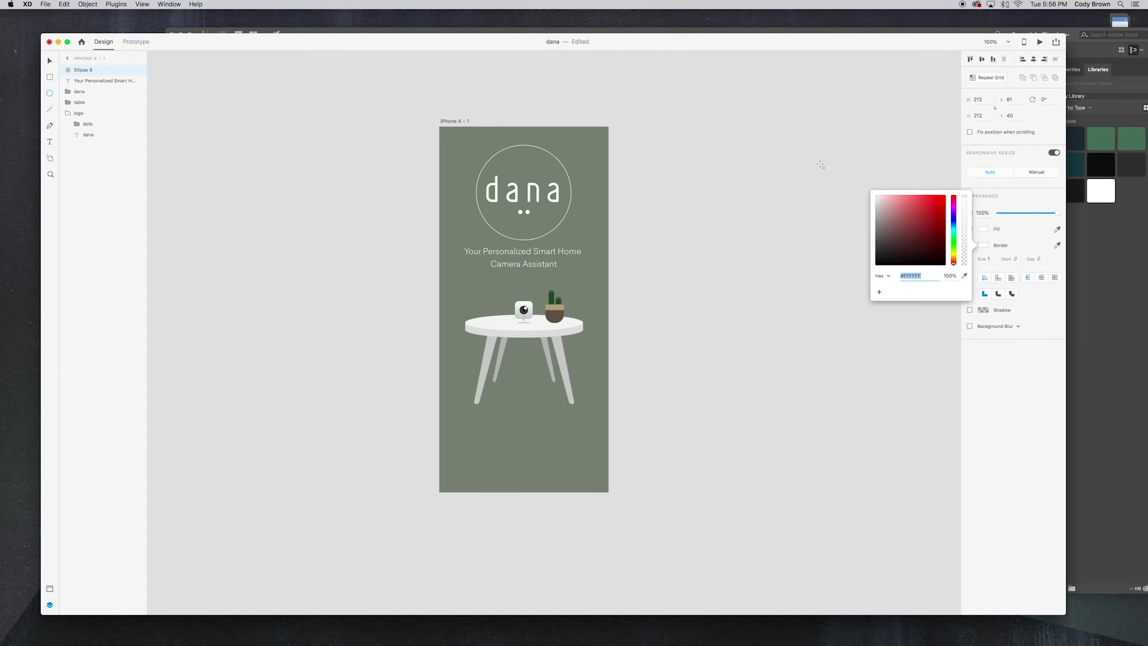
key("Escape")
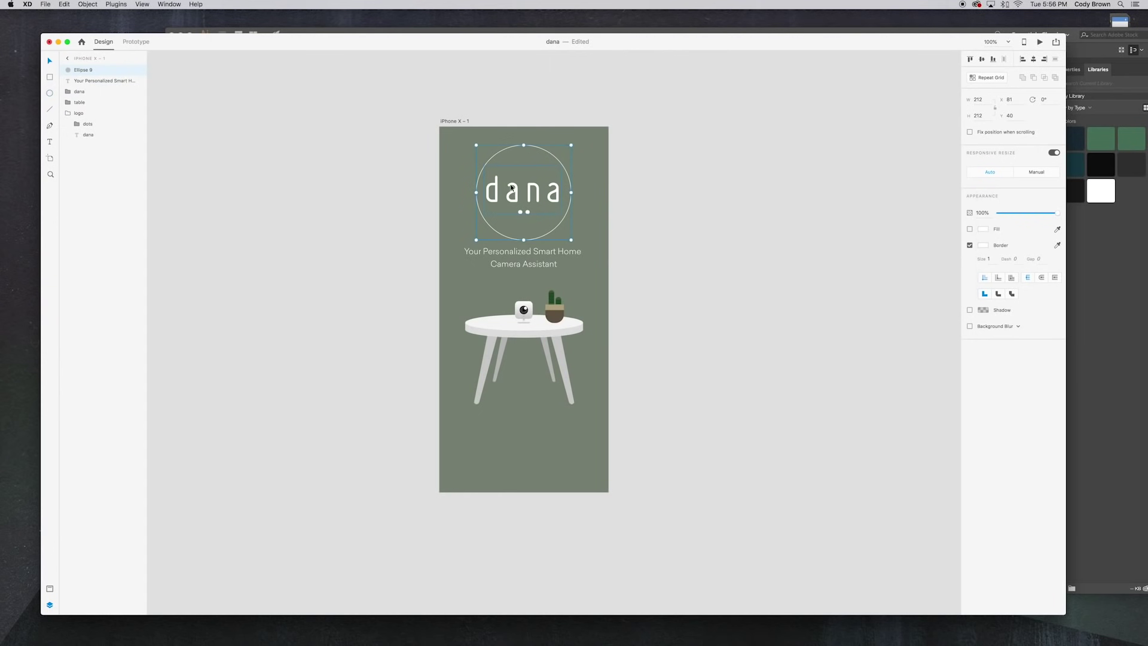
Step: Reshape the circle into an irregular hand-drawn loop around the logo by moving its anchor points outward and adjusting their curves
double_click(567, 174)
left_click_drag(572, 194, 577, 193)
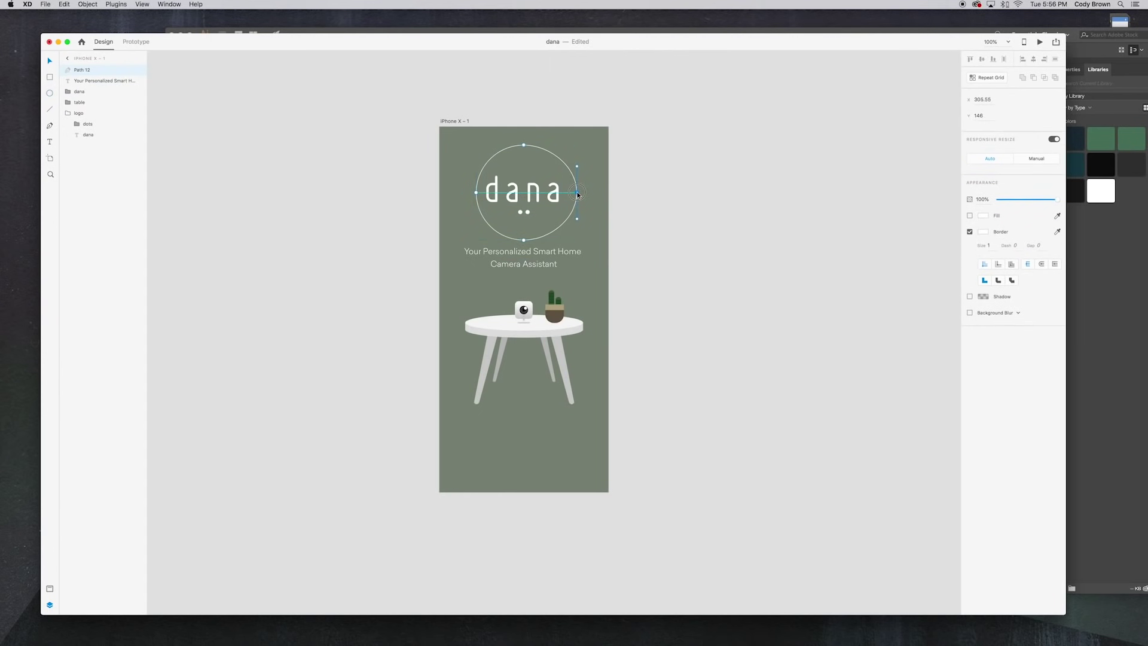
left_click_drag(523, 146, 524, 141)
left_click_drag(476, 193, 466, 156)
left_click_drag(525, 243, 529, 243)
left_click_drag(577, 194, 582, 220)
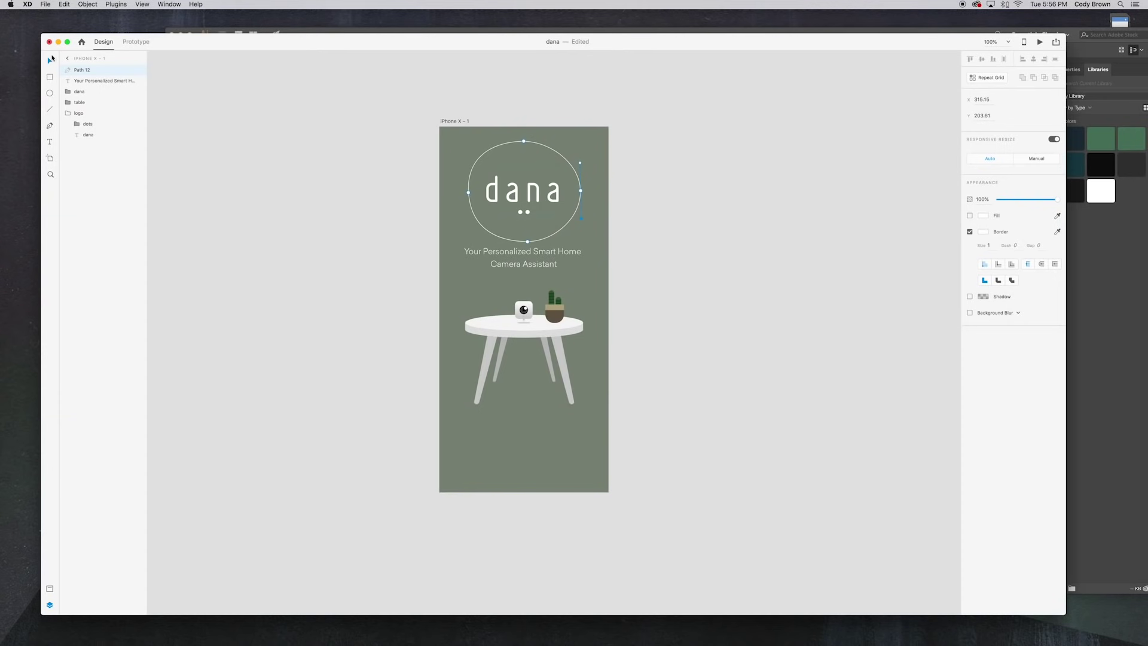
left_click(185, 82)
Step: Move the tagline and the table, camera and cactus illustration down to open space below the loop
left_click_drag(529, 257, 529, 271)
left_click(528, 314)
double_click(529, 316)
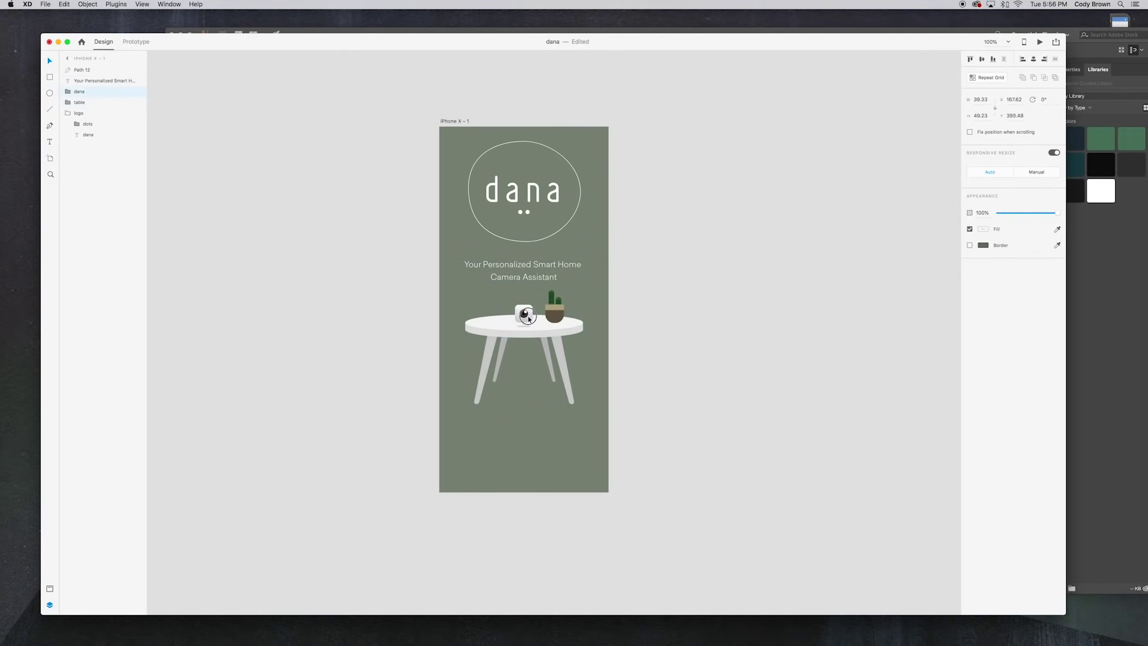
left_click(556, 304, "shift")
left_click_drag(556, 304, 555, 316)
left_click_drag(540, 276, 540, 283)
Step: Duplicate the loop outline around the logo and rotate the copy to about 43°
left_click(541, 239)
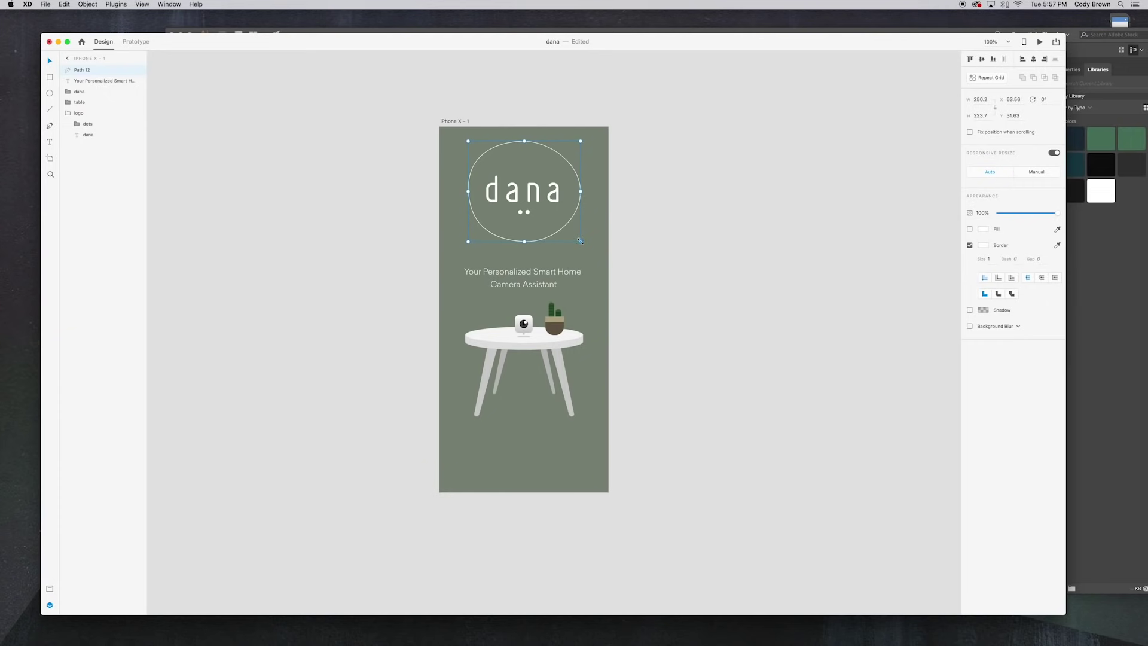
left_click(64, 4)
left_click(84, 60)
left_click_drag(583, 126, 615, 189)
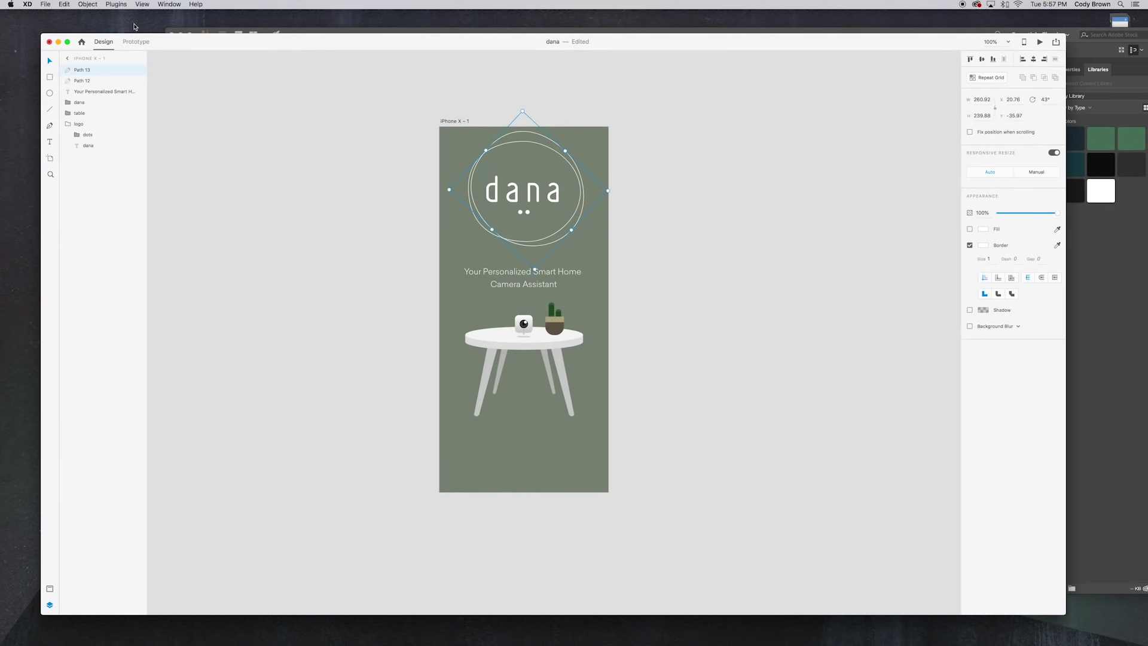
Step: Copy and paste the rotated loop outline to make a third one, and rotate it to a different angle
left_click(66, 5)
left_click(74, 46)
left_click(65, 4)
left_click(74, 57)
left_click_drag(610, 190, 547, 248)
left_click_drag(604, 159, 608, 156)
Step: Adjust the position and rotation of the three loop outlines so they overlap loosely around the dana logo
left_click(512, 110, "shift")
left_click(571, 163, "shift")
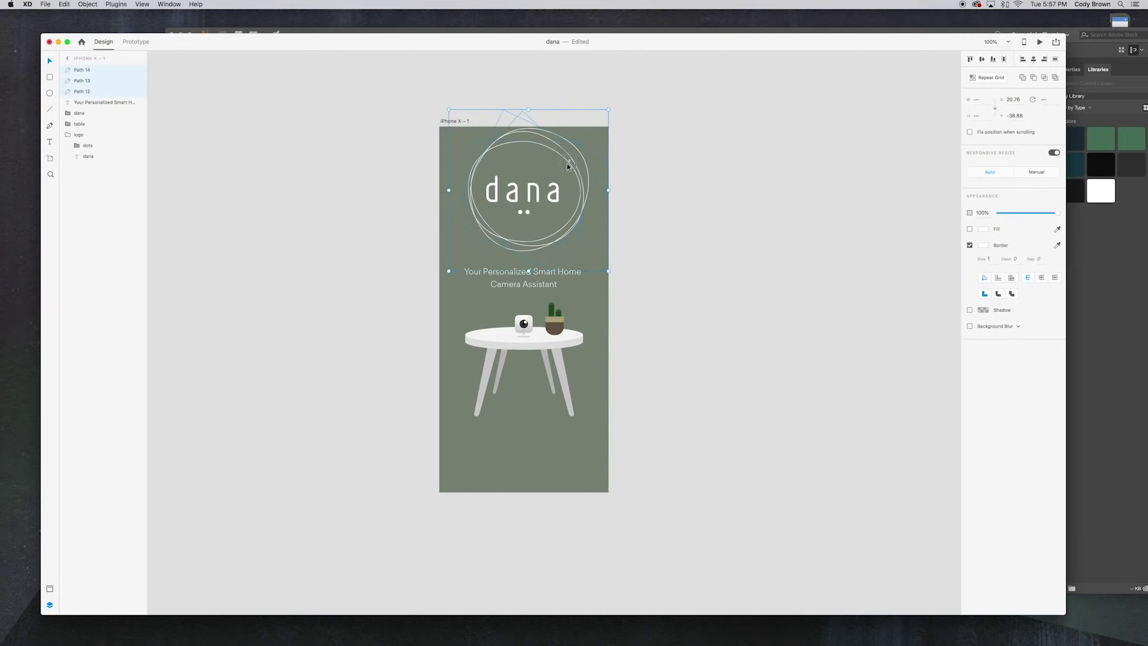
left_click(652, 153)
left_click(581, 171)
left_click(667, 170)
left_click(529, 214)
left_click(579, 176)
left_click(586, 176, "shift")
left_click(586, 177, "shift")
left_click(583, 165)
left_click(584, 163)
mouse_move(601, 165)
left_mouse_down()
mouse_move(610, 159)
mouse_move(592, 171)
mouse_move(610, 159)
mouse_move(597, 186)
left_mouse_up()
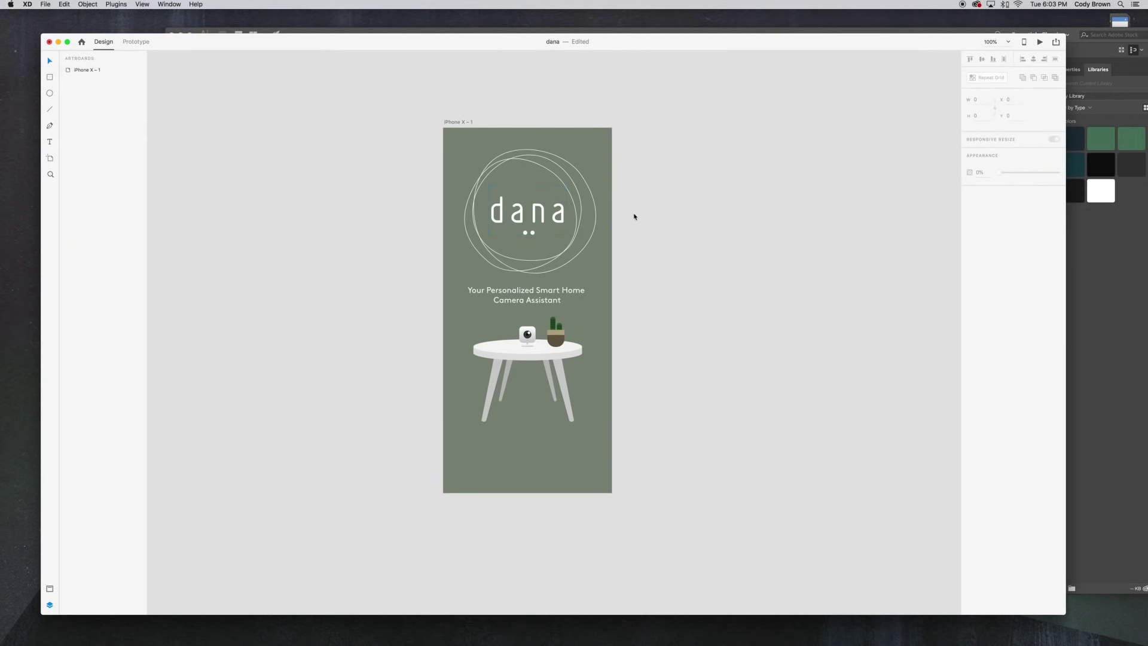
Step: Lower the opacity of two of the loop outlines, setting the outermost one to 25%
left_click(581, 209)
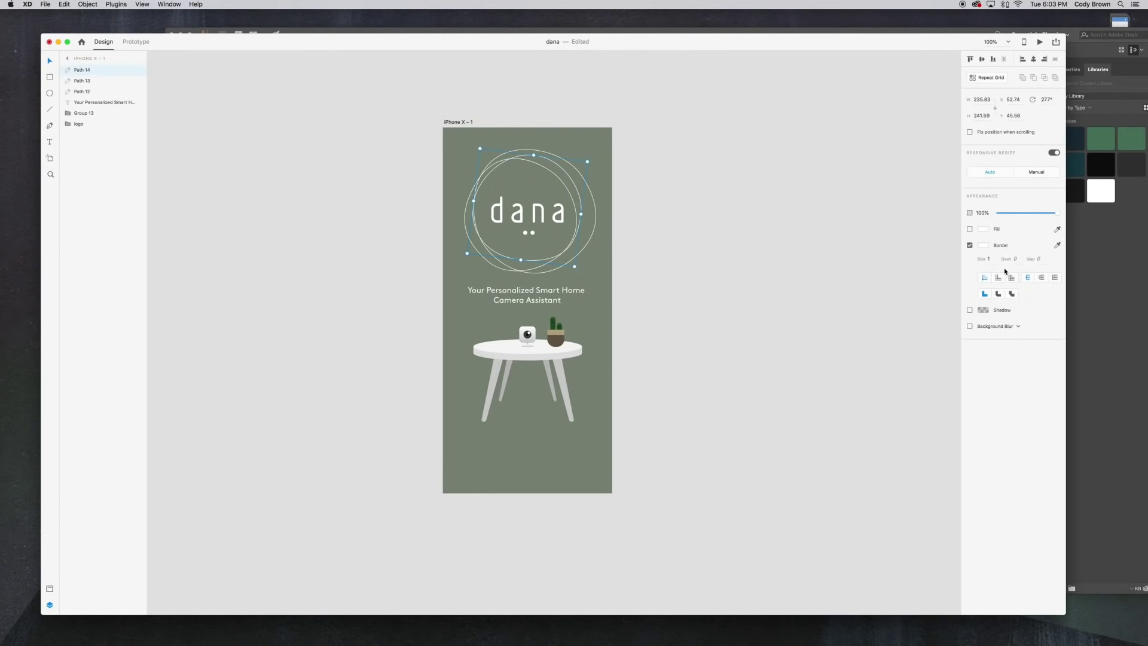
left_click_drag(1021, 217, 1024, 216)
left_click(593, 237)
left_click_drag(1044, 213, 1013, 219)
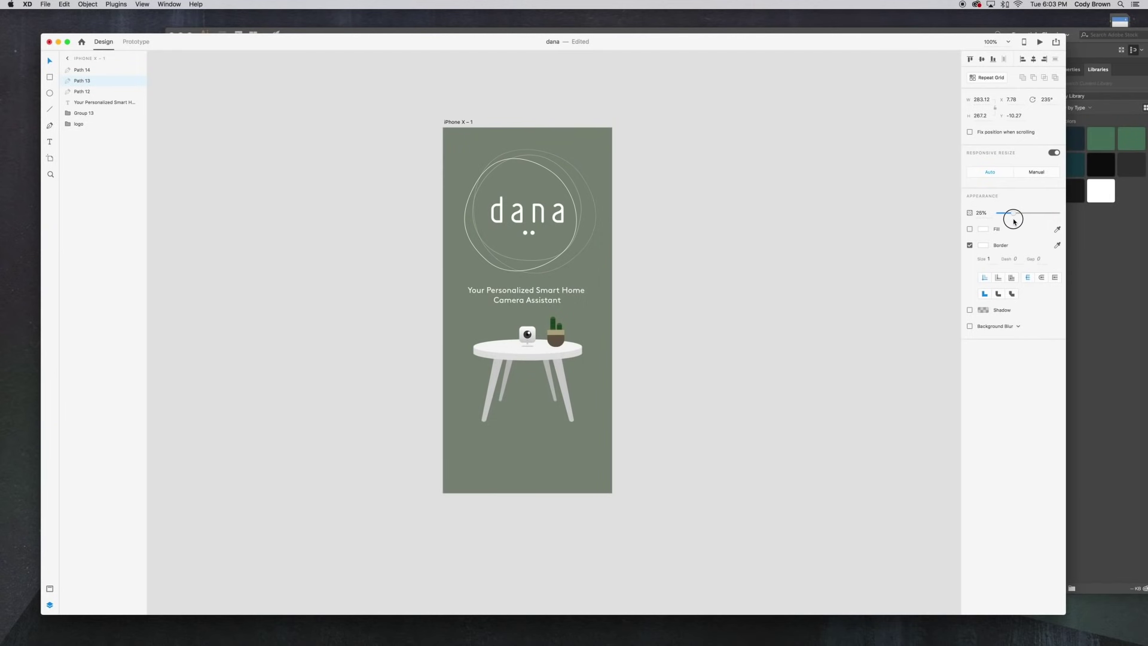
left_click(712, 164)
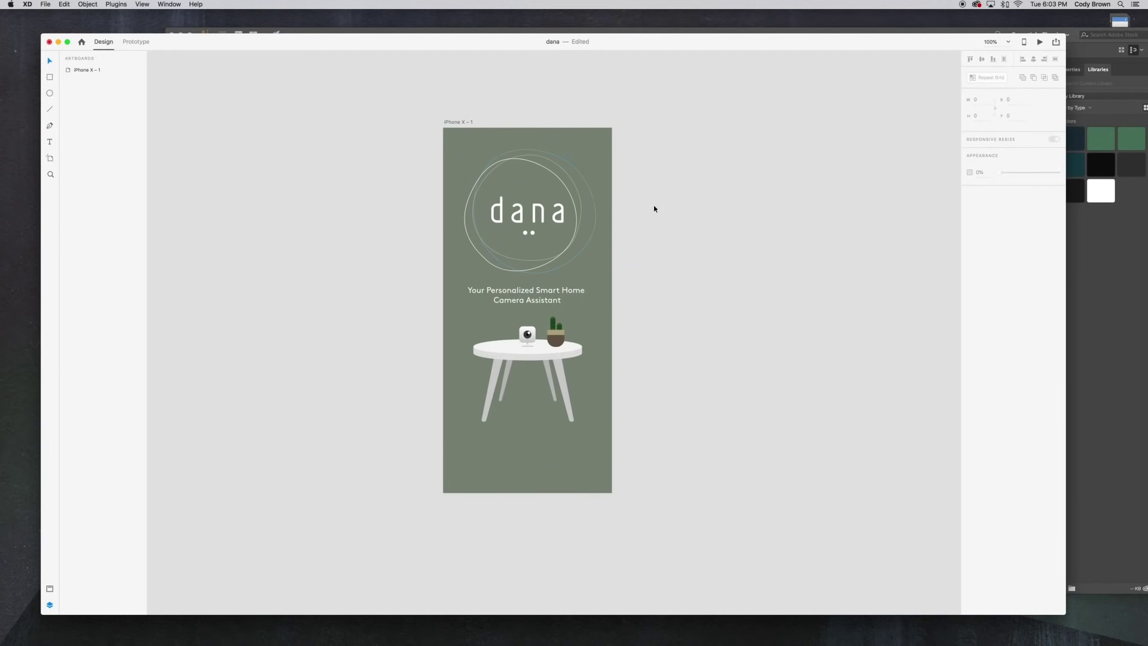
Step: Scale the outermost loop outline down slightly to about 279 by 262
left_click(597, 213)
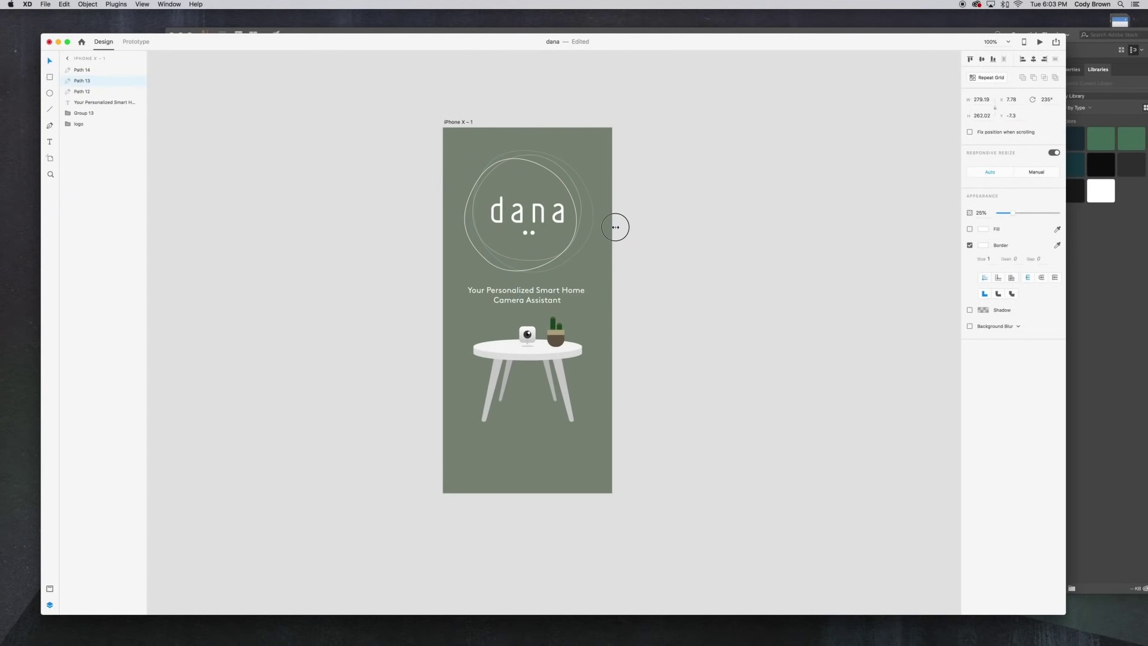
left_click(583, 211)
left_click(575, 209)
left_click(640, 204)
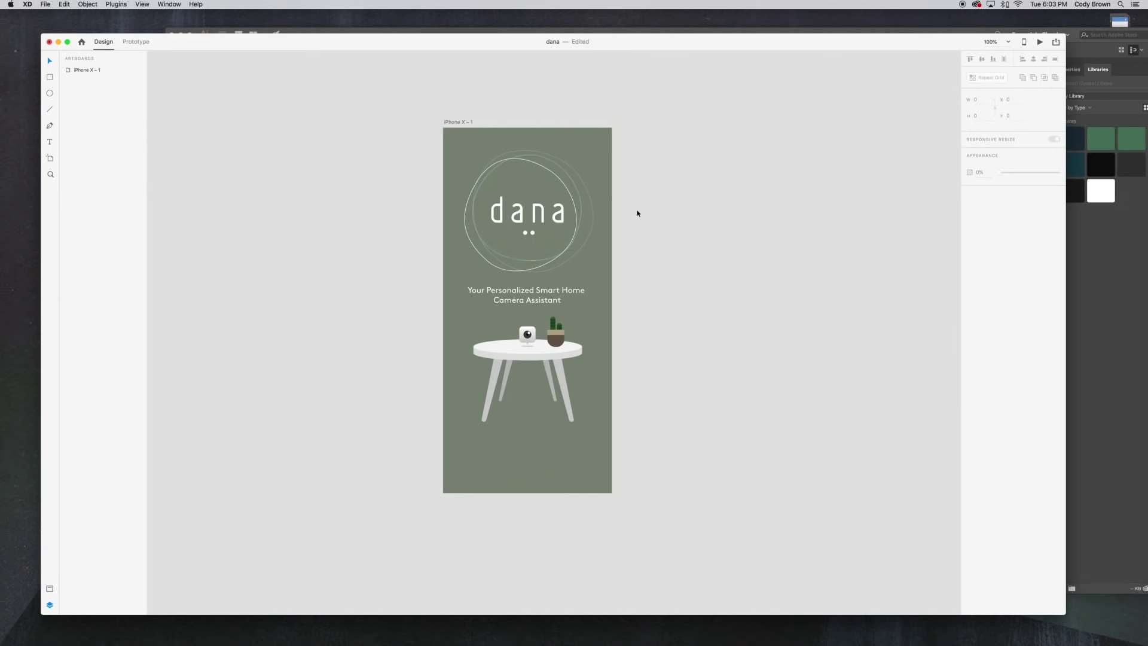
scroll(762, 225, "down", 2)
scroll(762, 225, "up", 3)
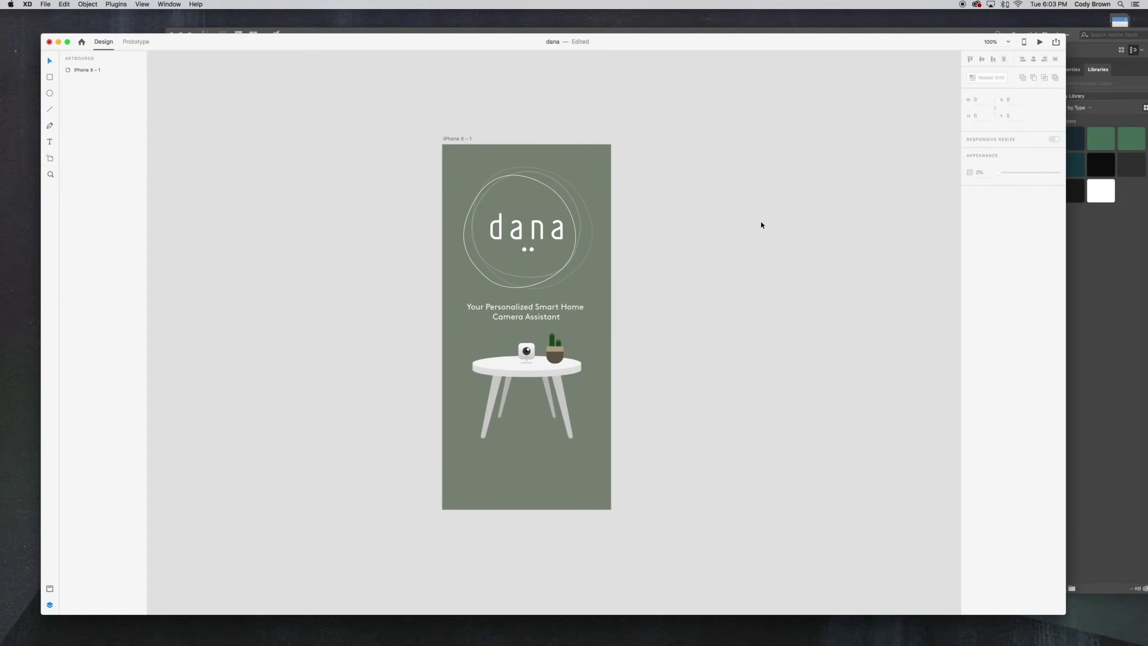
Step: Move the tagline text slightly down to Y 359
left_click_drag(559, 308, 558, 310)
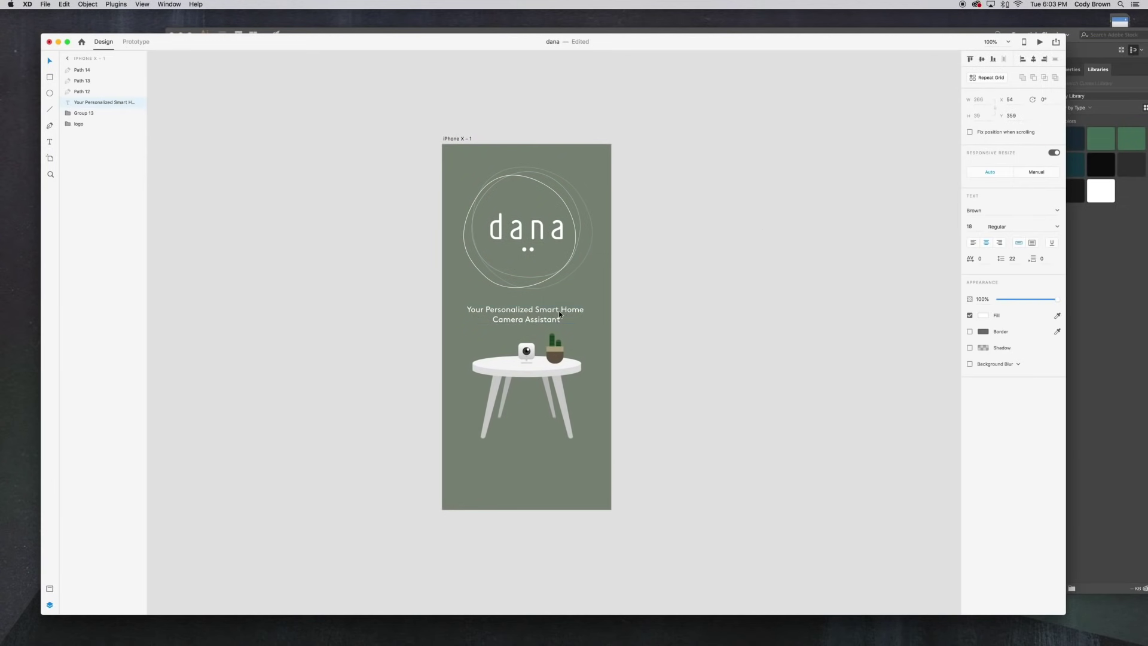
left_click(649, 307)
scroll(572, 416, "down", 1)
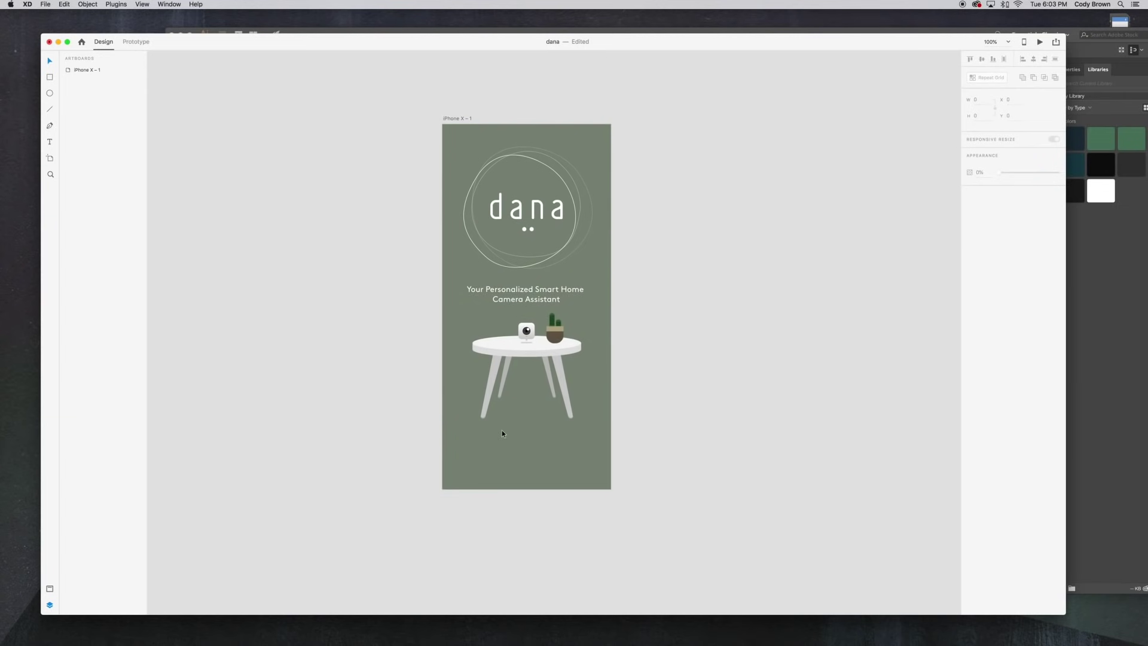
Step: Draw a white rectangle about 314 by 62 below the table, remove its border and fully round its corners
left_click(50, 77)
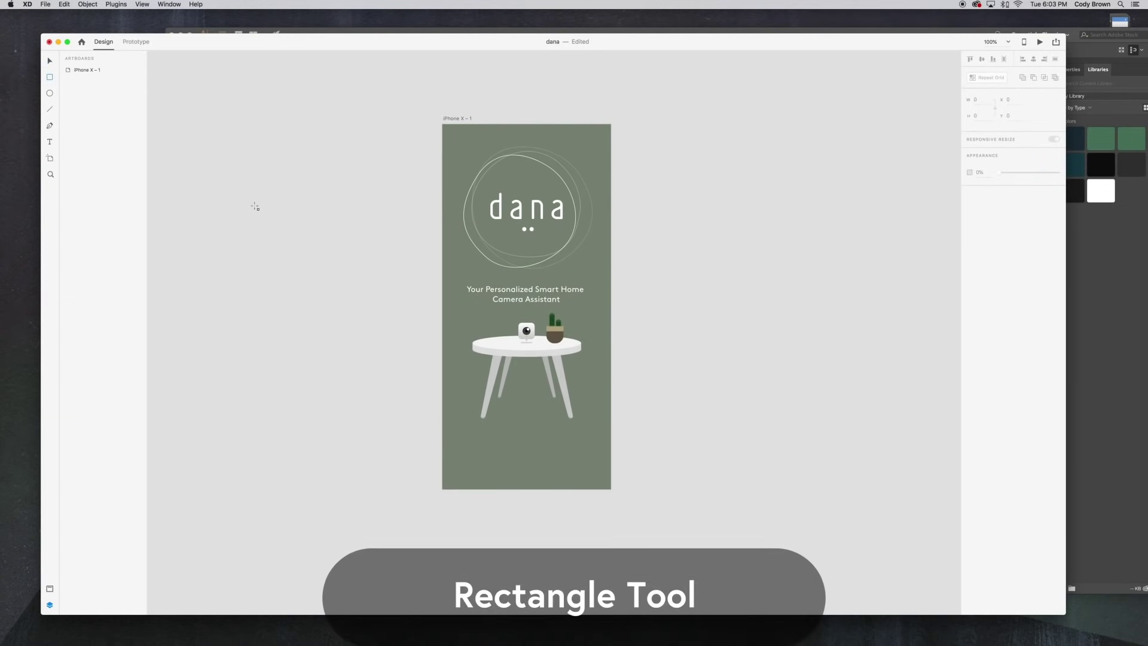
left_click_drag(456, 448, 598, 475)
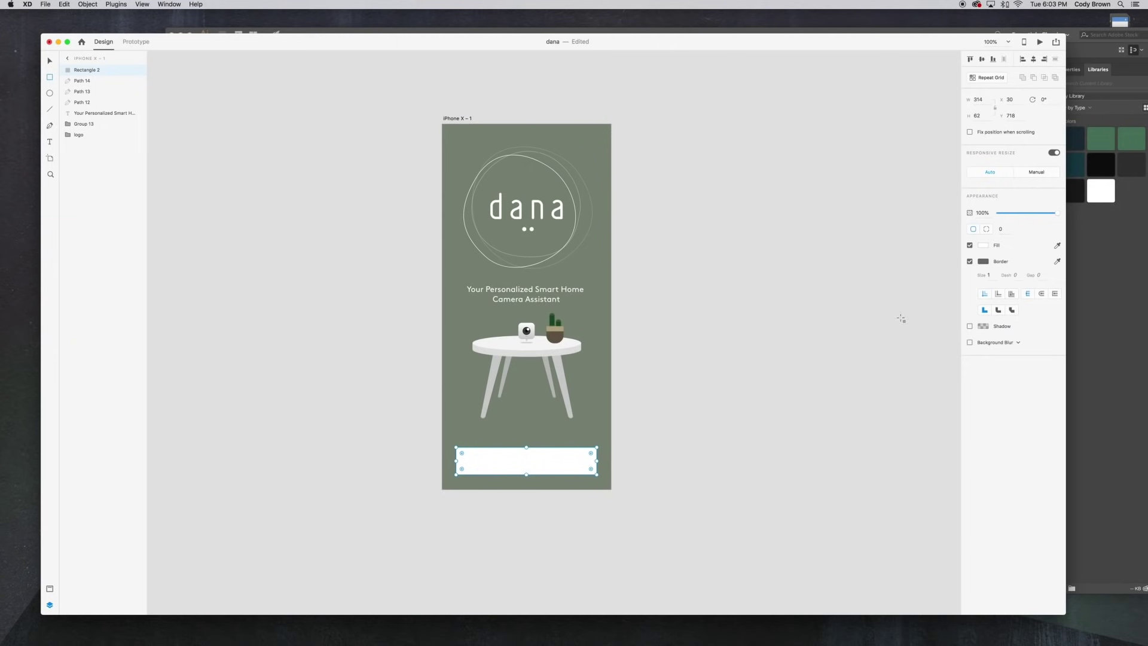
left_click(970, 261)
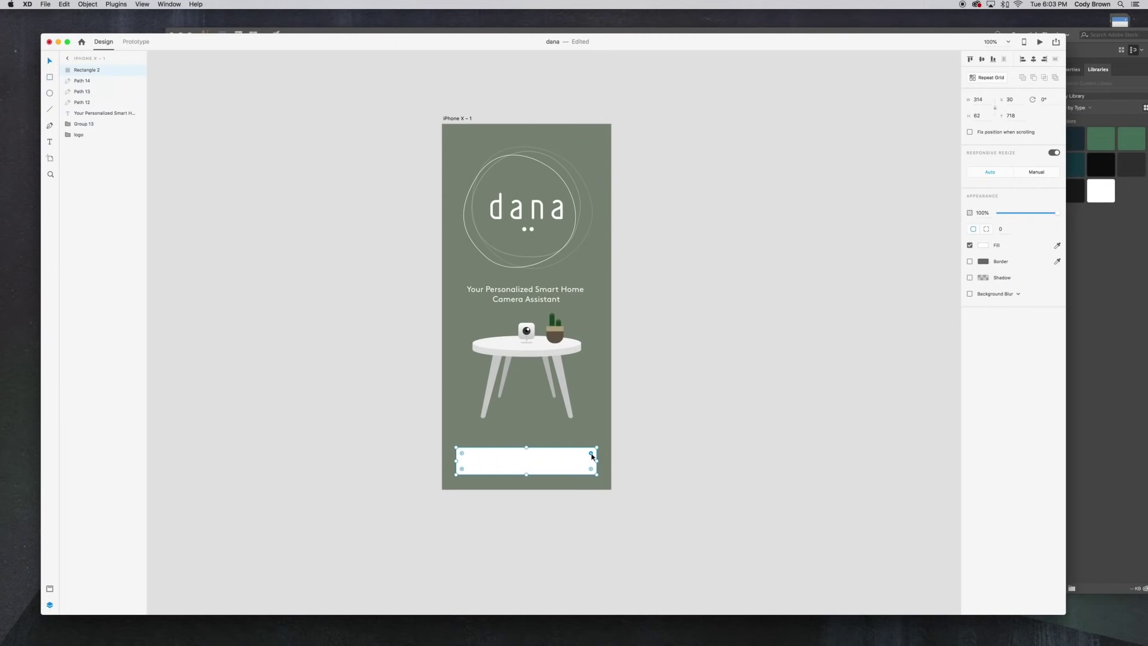
left_click_drag(590, 455, 578, 454)
Step: Duplicate the tagline, place the copy just above the white button shape and change its text to "Get Started"
left_click(551, 295)
key("super+d")
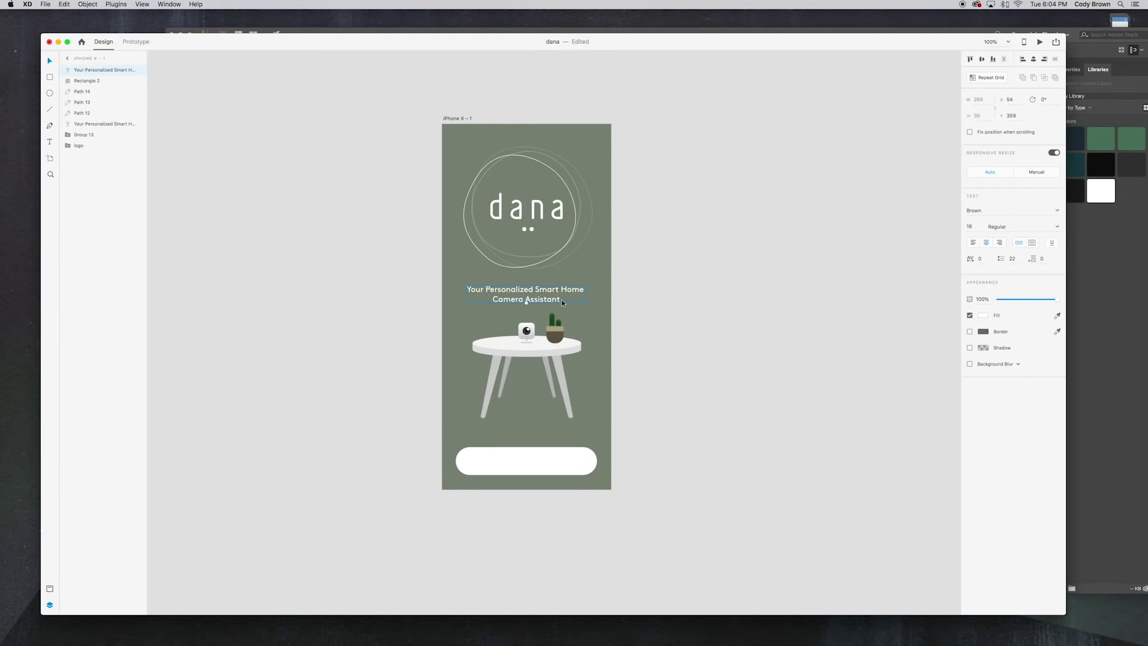
left_click_drag(560, 302, 431, 408)
triple_click(558, 426)
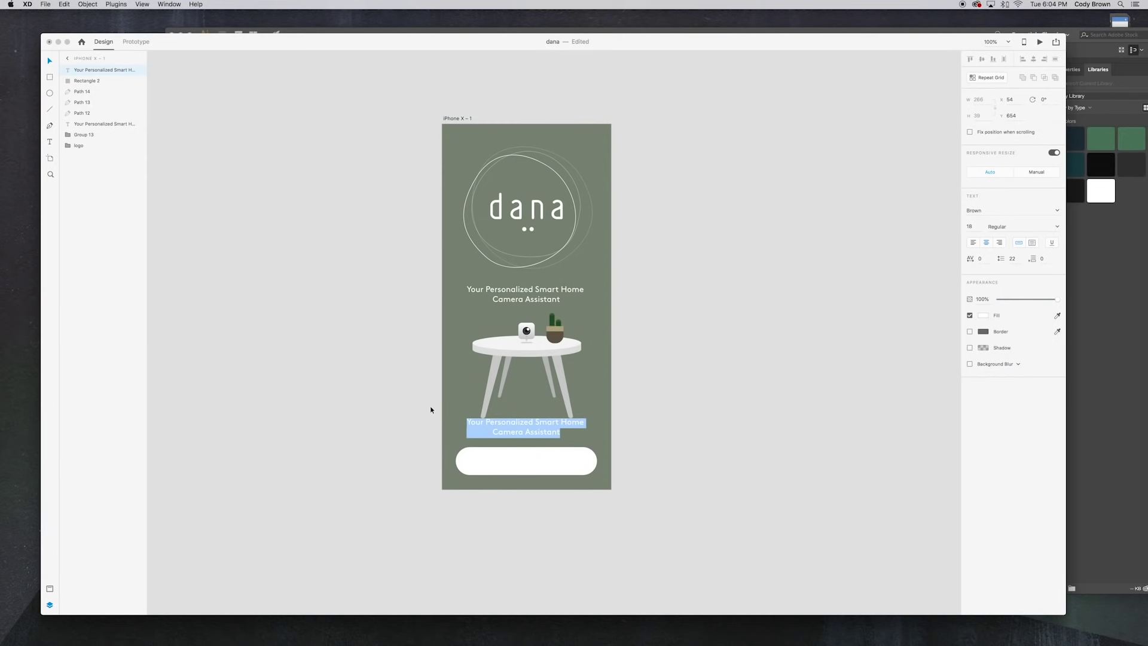
type("Get Started")
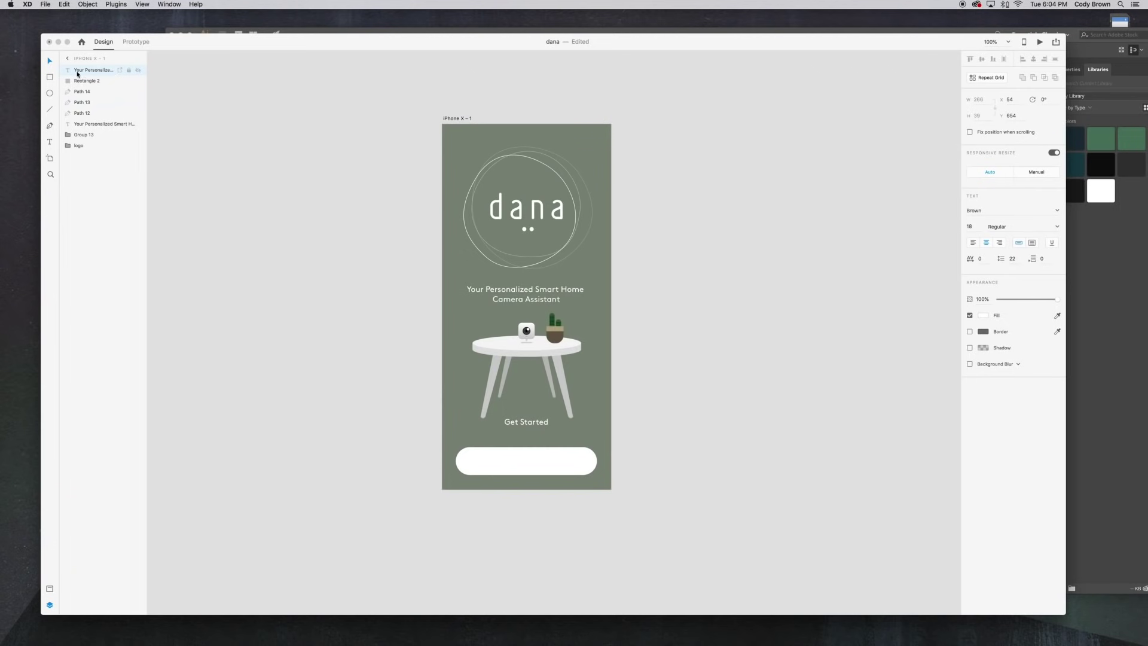
key("Escape")
Step: Change the "Get Started" text fill to dark grey and move the text onto the white button shape
left_click(983, 315)
left_click_drag(922, 324, 876, 319)
left_click_drag(529, 426, 525, 463)
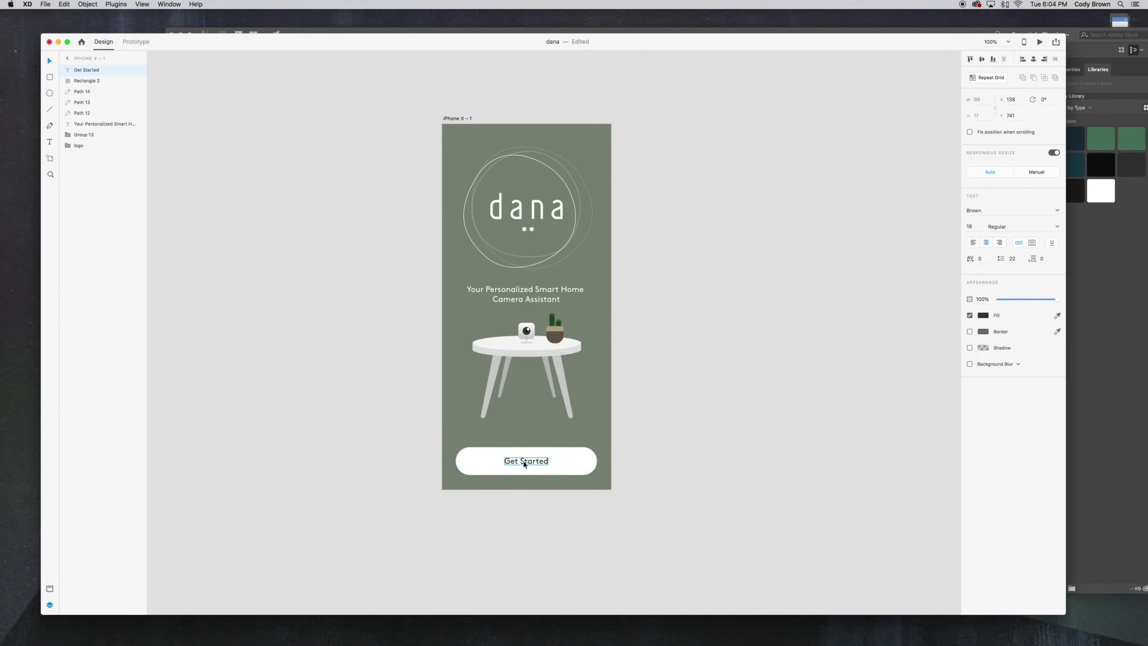
Step: Align the "Get Started" text and the white button shape on their vertical middles
left_click(570, 462, "shift")
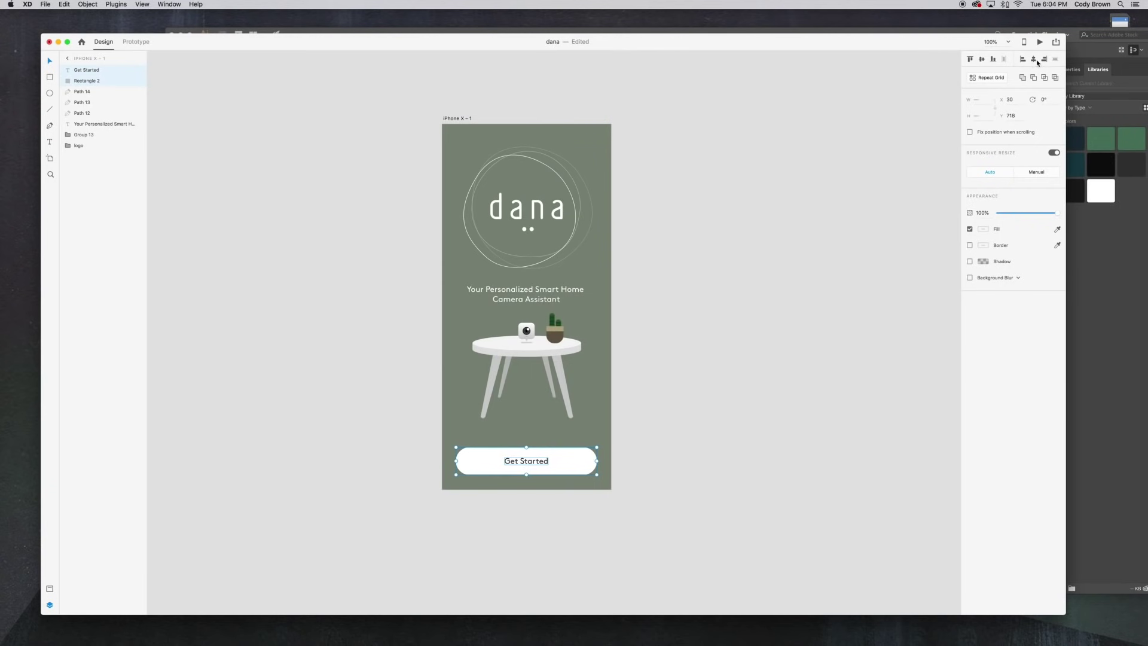
left_click(983, 59)
left_click(759, 178)
scroll(741, 356, "down", 2)
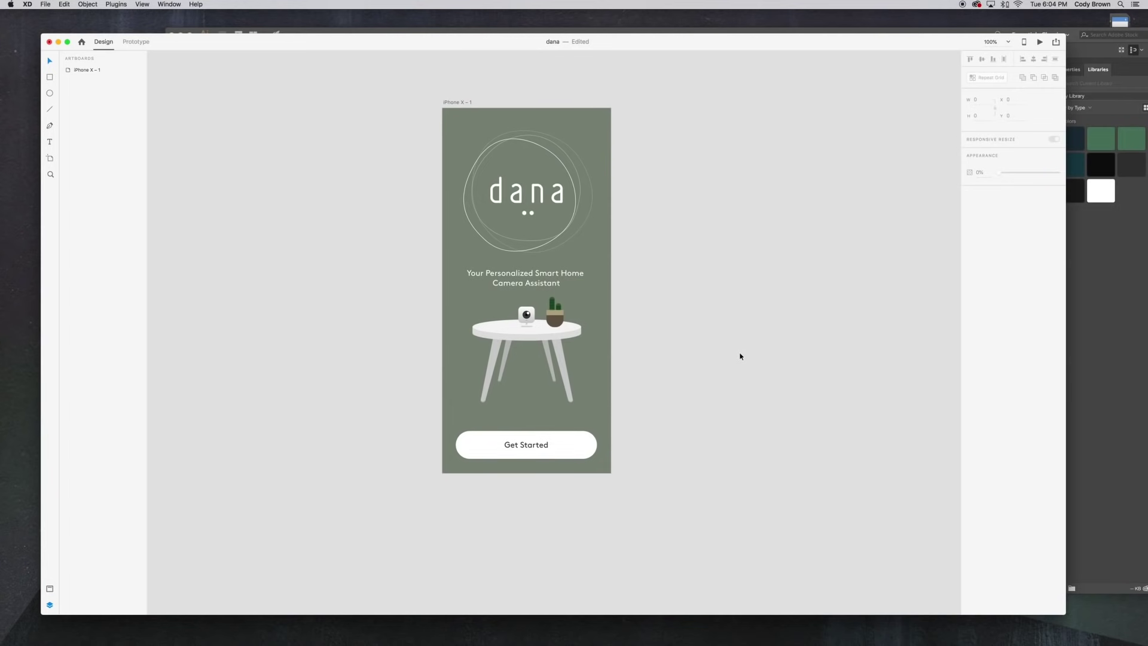
Step: Group the "Get Started" text with its button shape and name the group btn_button
left_click(543, 446)
left_click(576, 443, "shift")
right_click(575, 442)
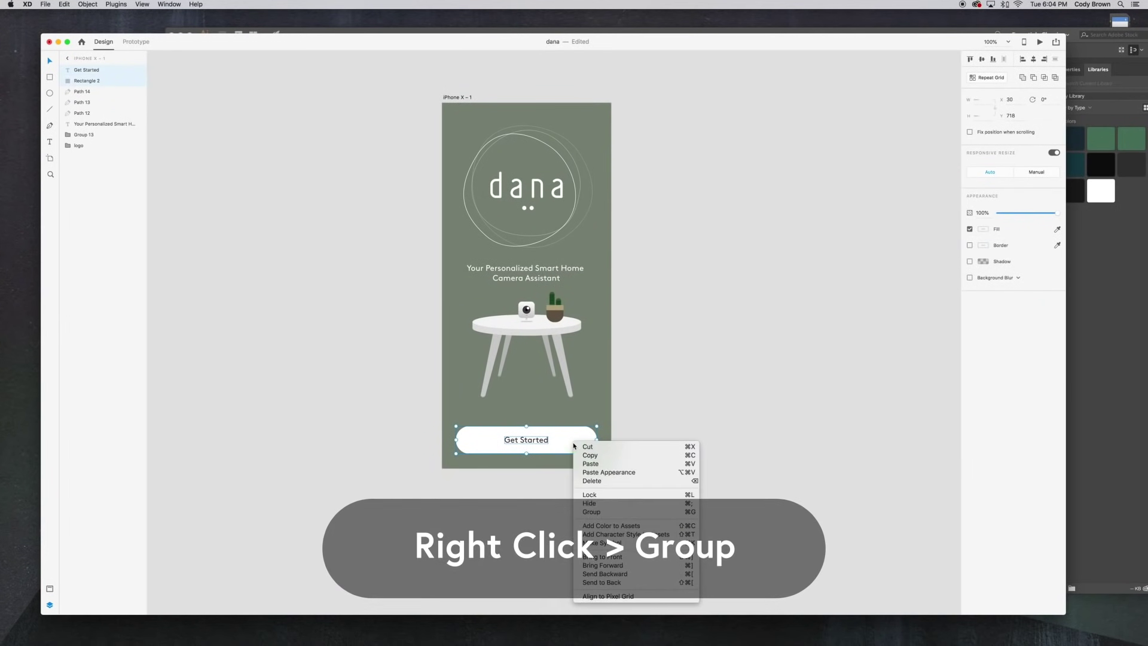
left_click(601, 513)
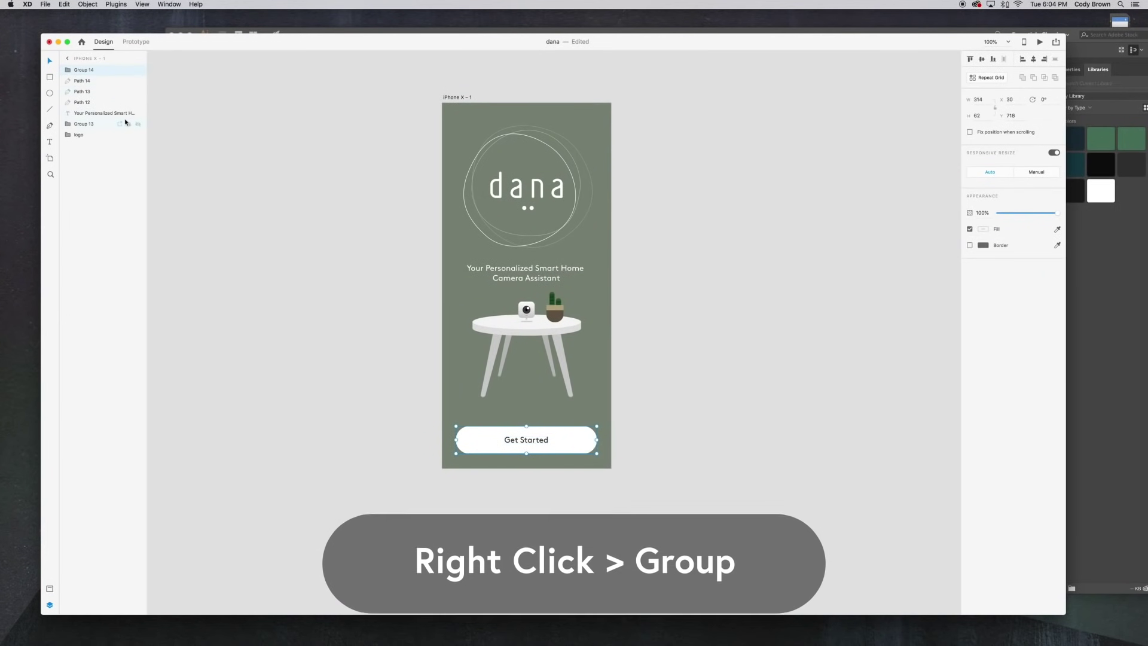
double_click(87, 70)
type("btn_button")
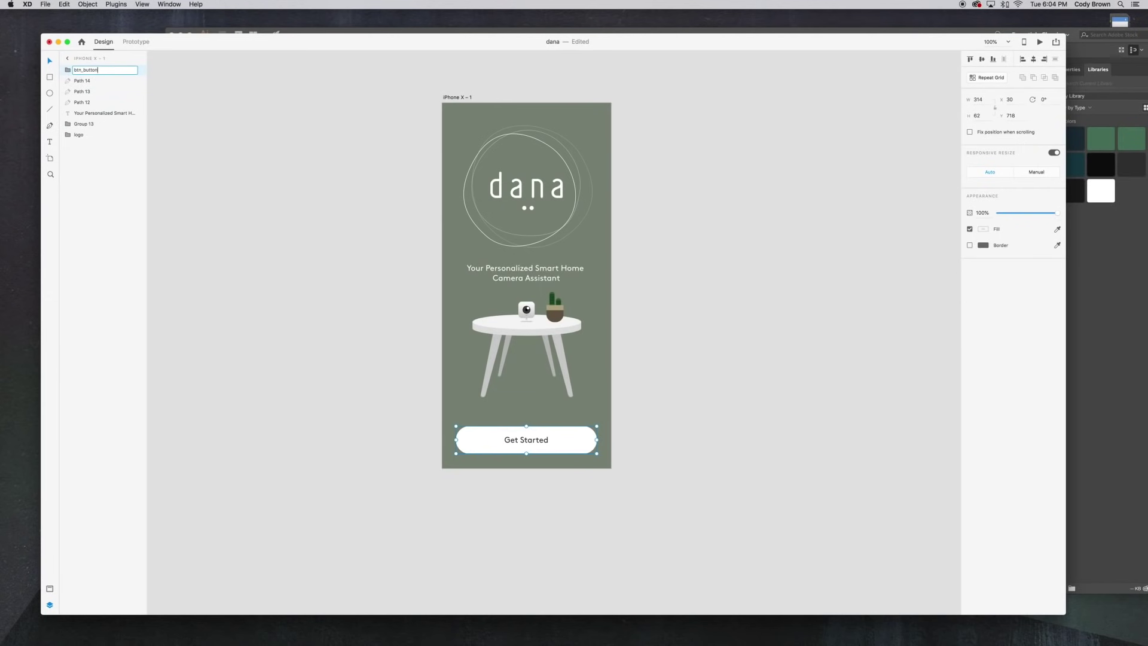
key("Return")
Step: Rename the button's rectangle layer to bg and turn on its shadow
double_click(579, 441)
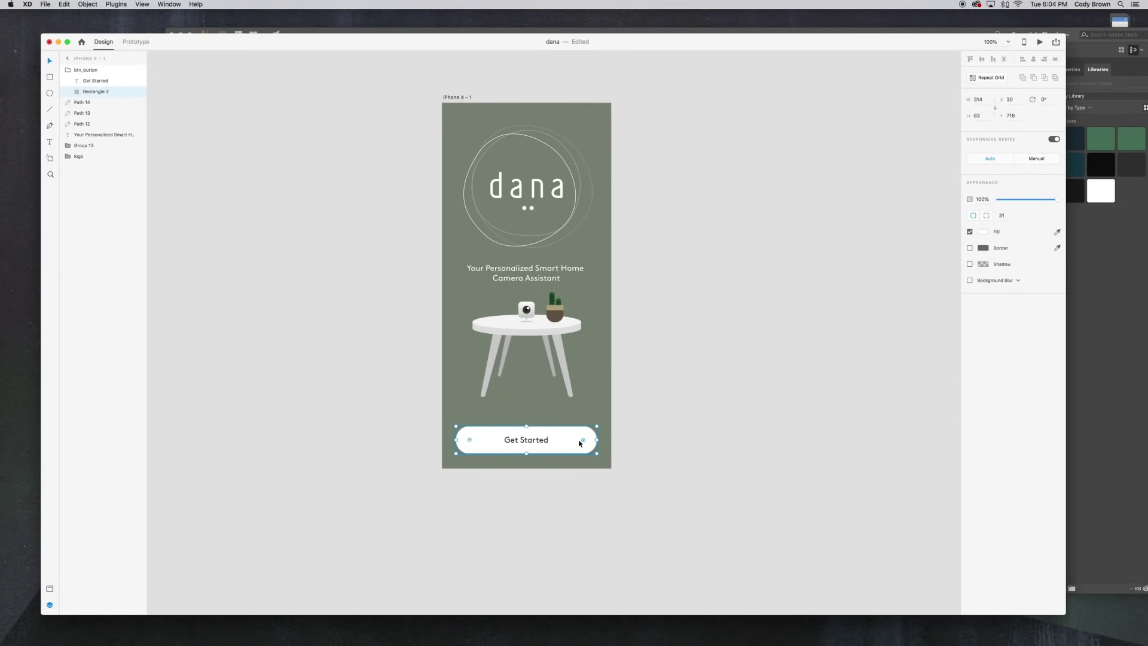
double_click(96, 91)
type("b")
key("Return")
left_click(970, 265)
left_click(755, 392)
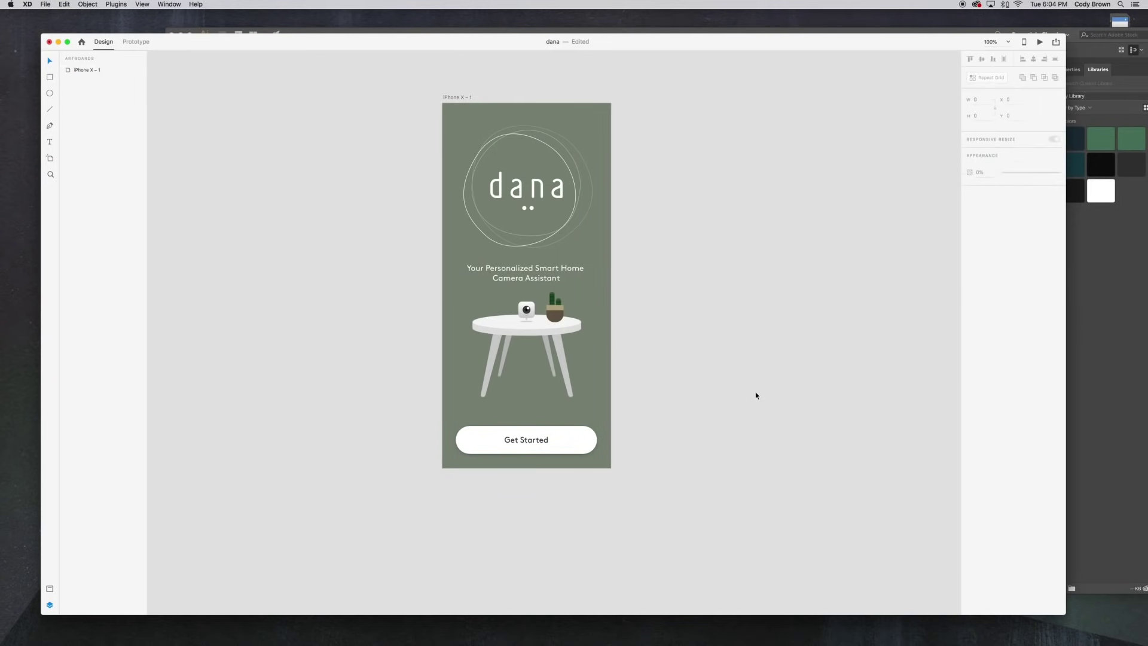
Step: Set the shadow of the button's bg shape to a blur of 25 and a Y offset of 10
key("super+=")
key("super+=")
key("super+=")
left_click_drag(756, 386, 783, 192)
left_click_drag(759, 436, 758, 357)
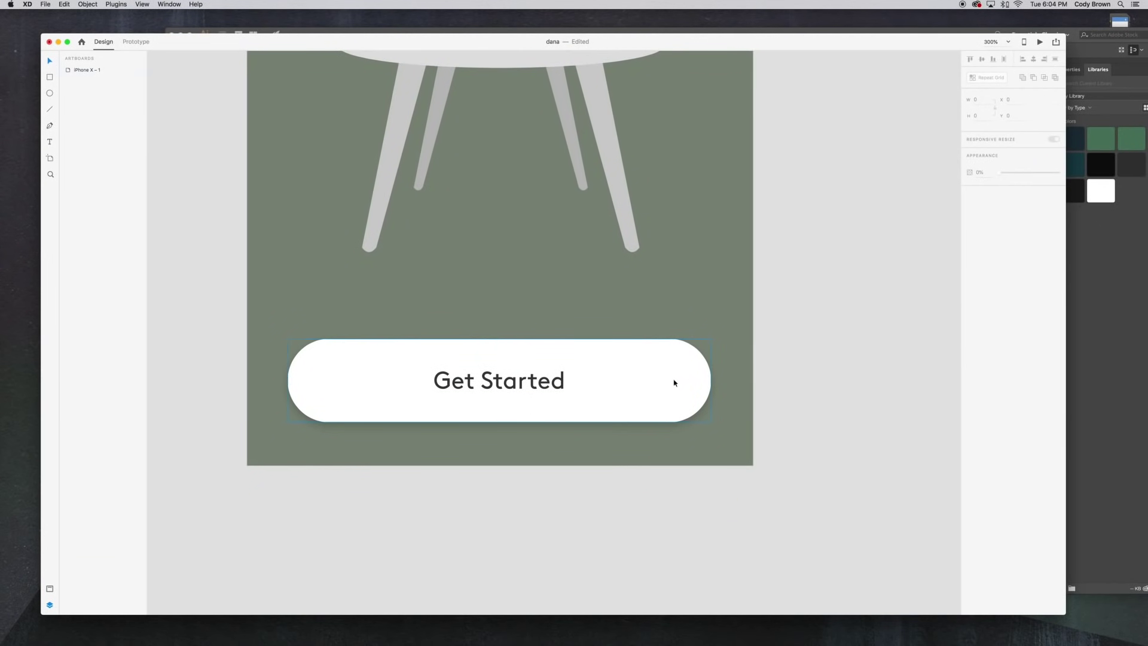
left_click(670, 383)
double_click(688, 356)
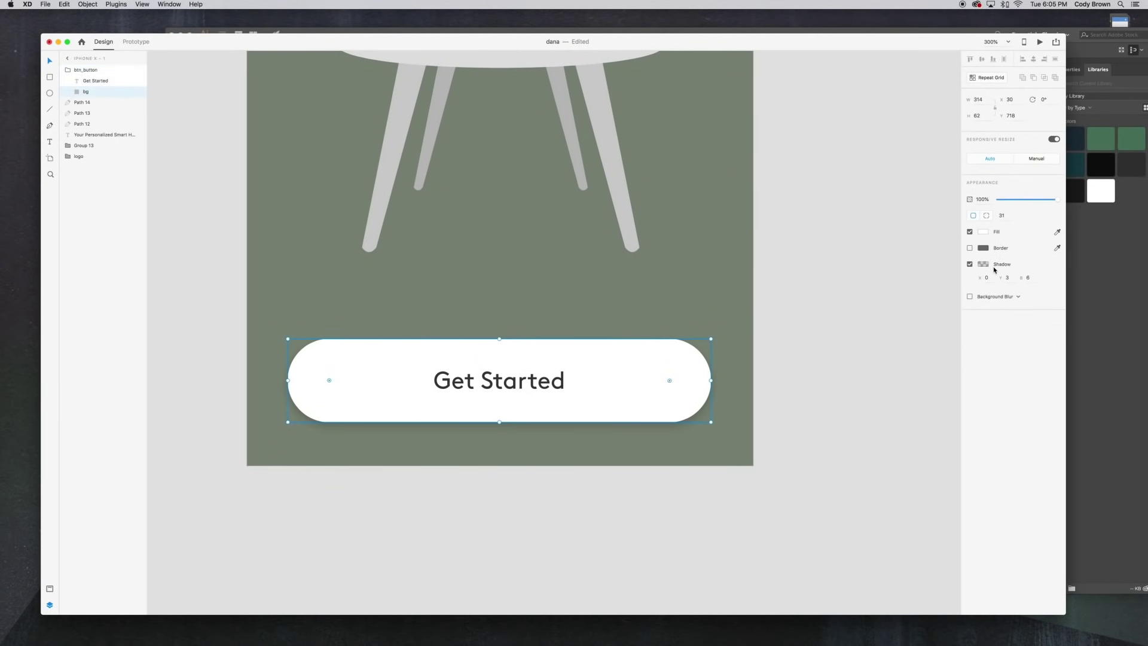
left_click(1025, 278)
type("25")
left_click(1006, 278)
key("Return")
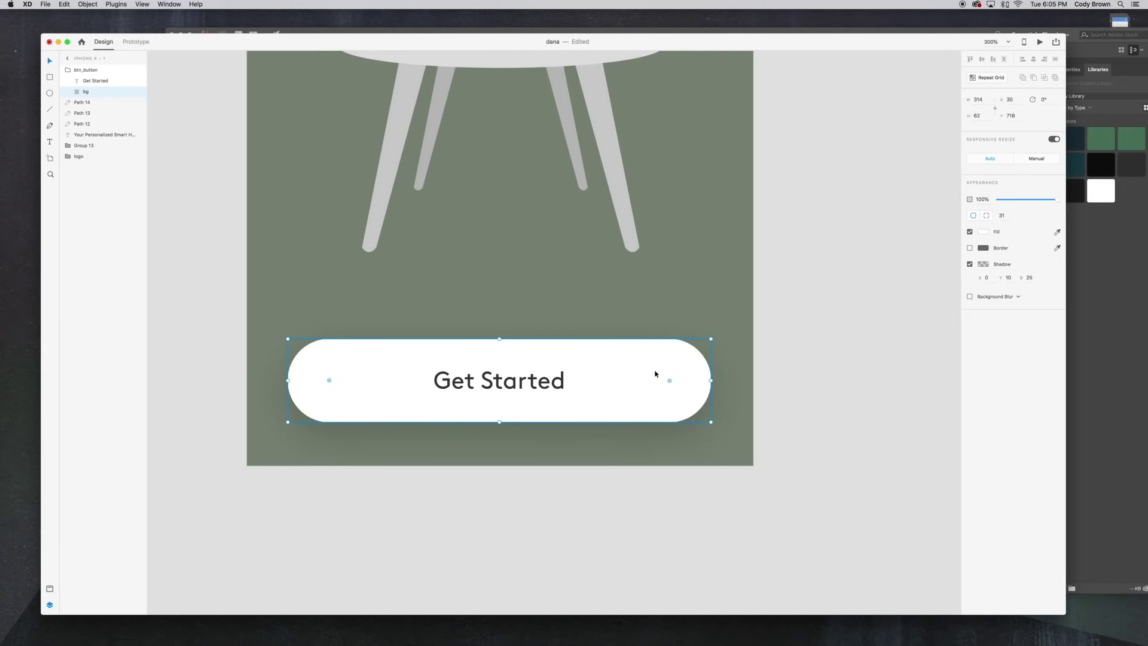
Step: Darken the drop shadow of the button's bg shape by raising the shadow colour's opacity
left_click(1034, 280)
left_click(983, 265)
mouse_move(965, 275)
left_mouse_down()
mouse_move(964, 225)
mouse_move(964, 264)
left_mouse_up()
left_click(822, 228)
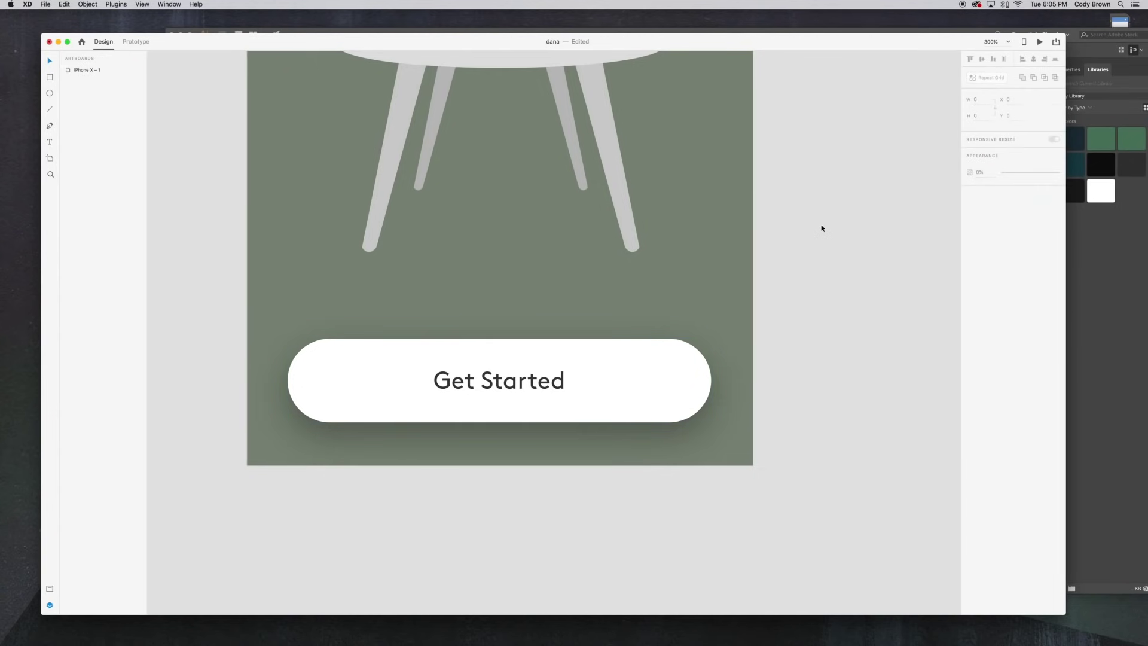
key("super+1")
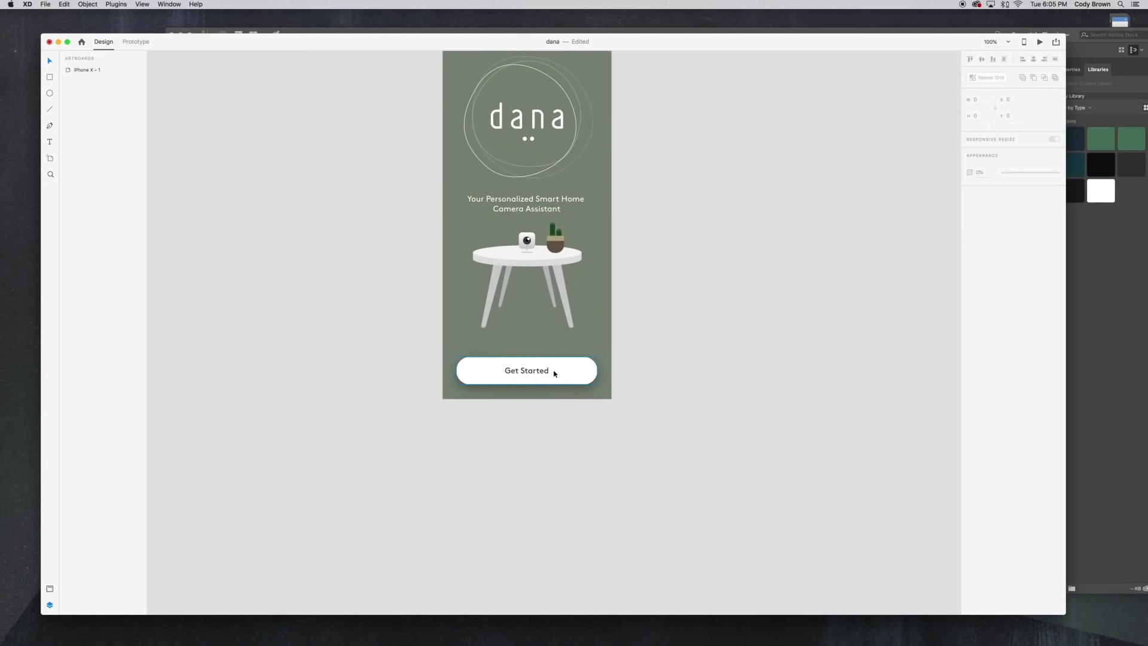
Step: Narrow the Get Started button group to about 272 px wide and recentre it slightly higher, at about X 51, Y 697
left_click(552, 370)
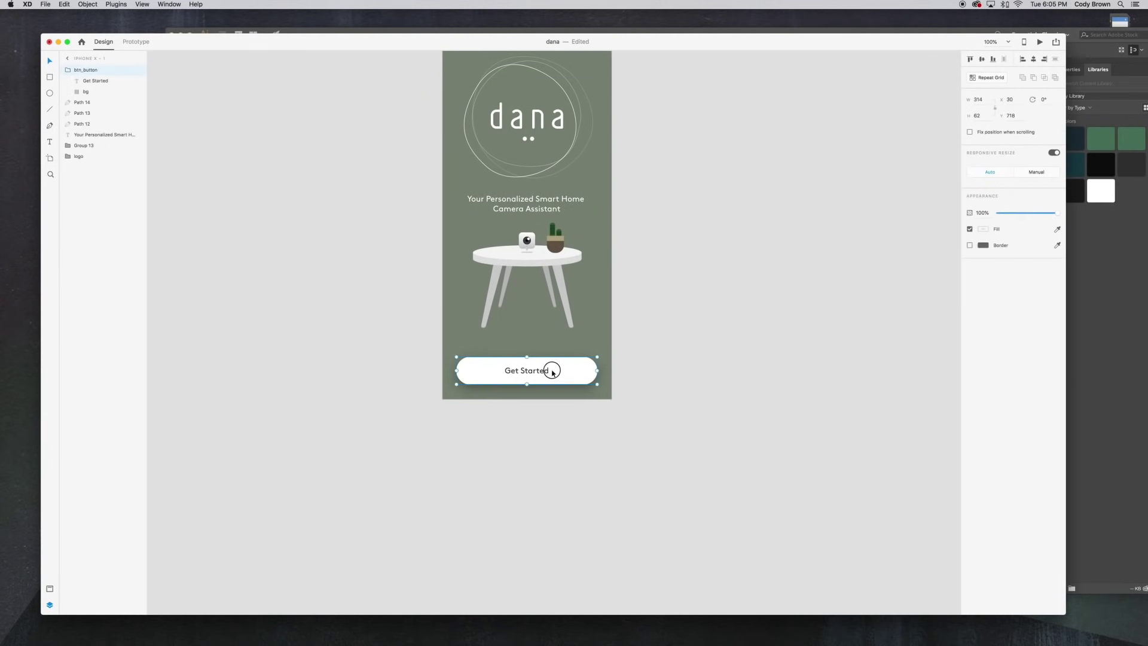
left_click(910, 270)
left_click(569, 375)
left_click_drag(595, 369, 575, 372)
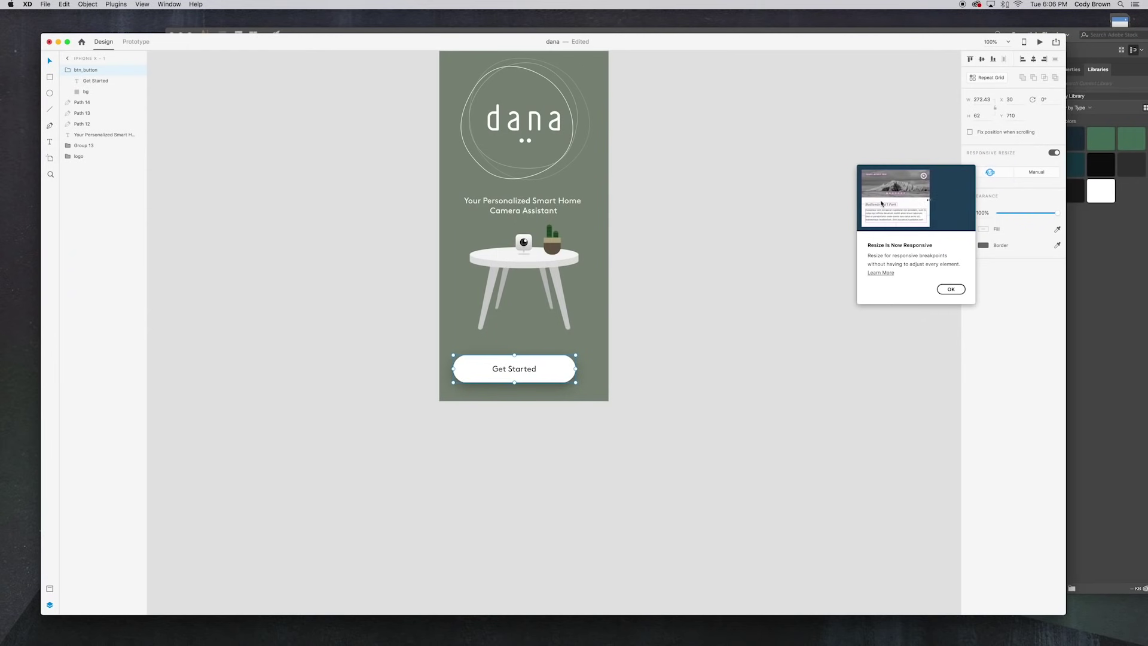
left_click_drag(560, 366, 572, 367)
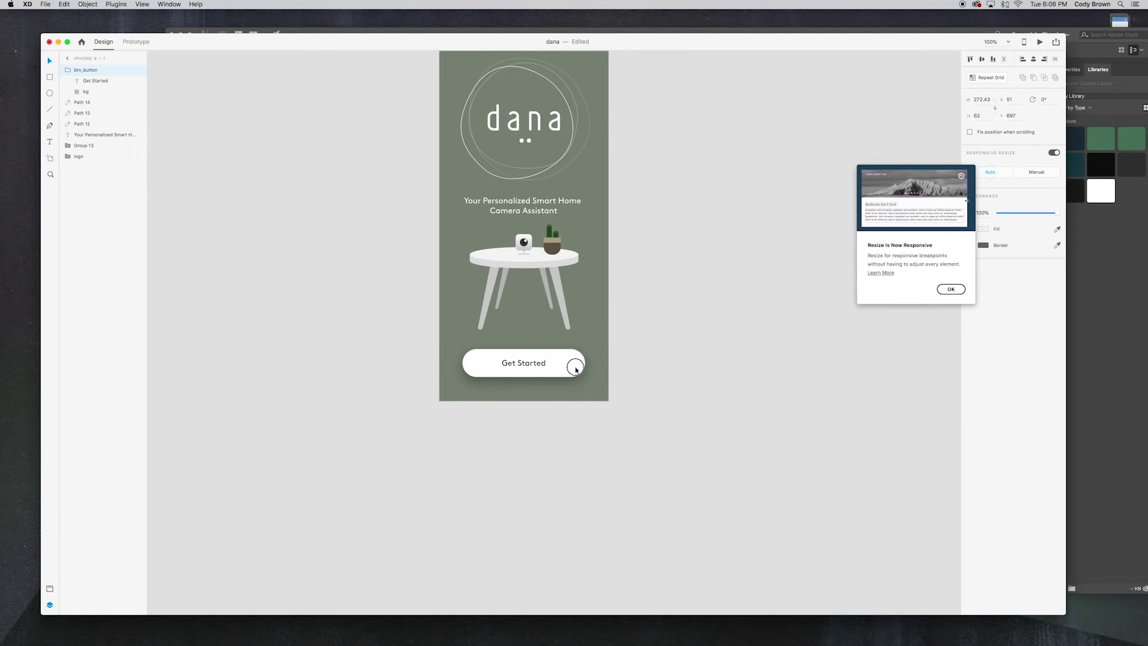
left_click(648, 375)
scroll(648, 371, "up", 2)
Step: Nudge the table illustration group up by 1 px
left_click(526, 312)
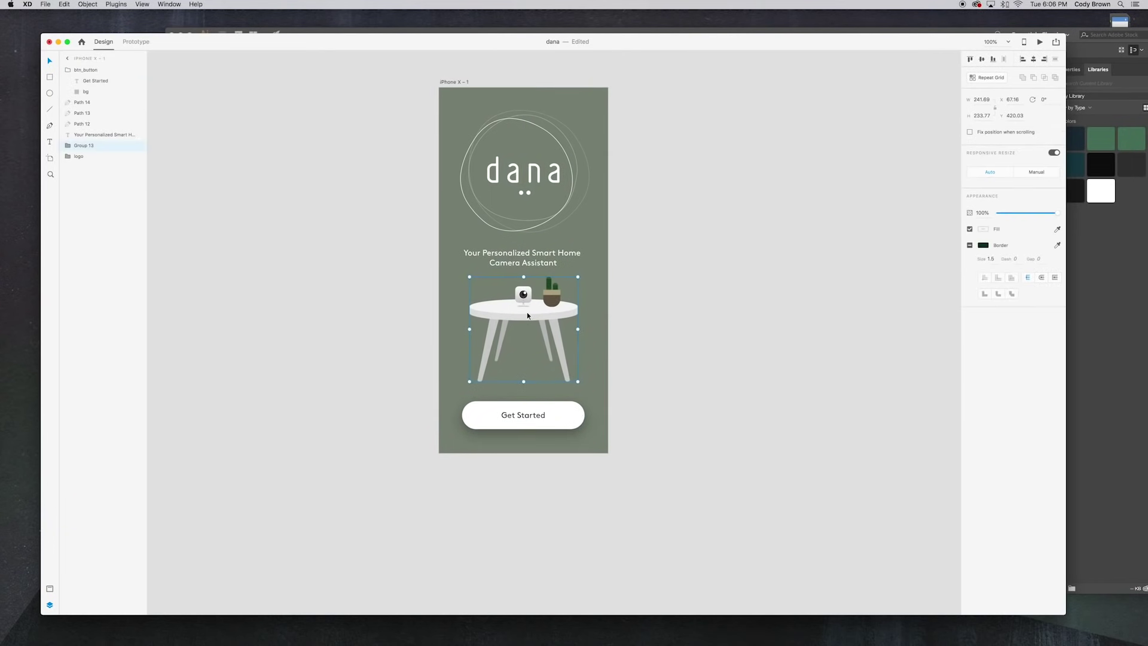
left_click(648, 333)
left_click(534, 258)
left_click(637, 279)
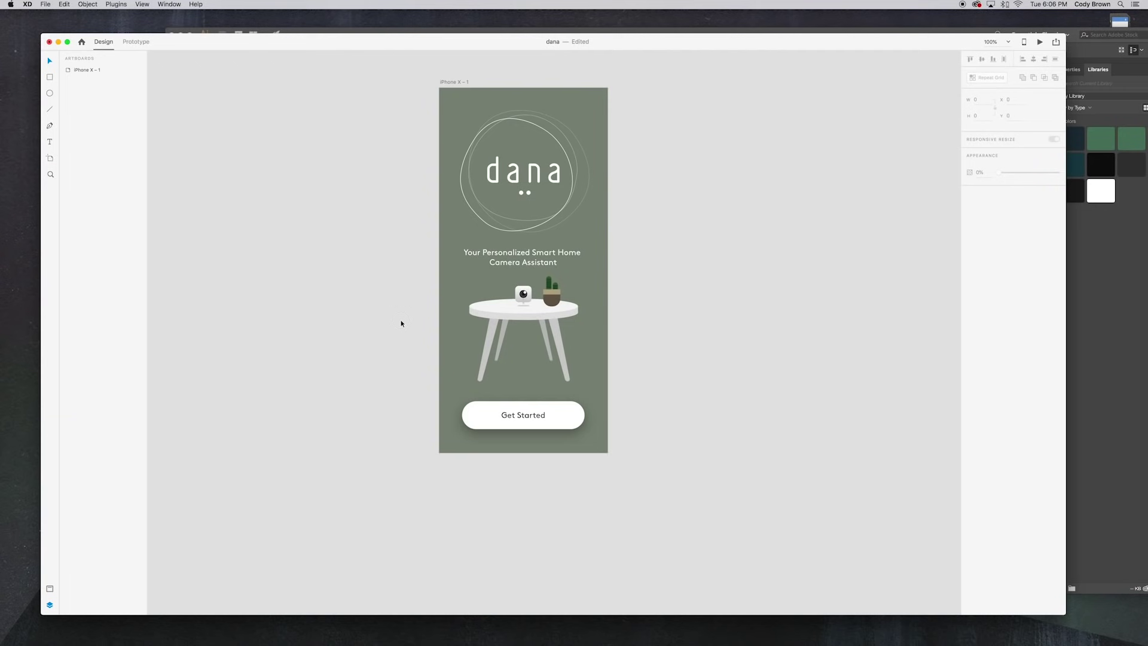
Step: Draw an ellipse about 242 by 76 px across the table's feet and remove its border
left_click(50, 93)
left_click_drag(470, 357, 578, 391)
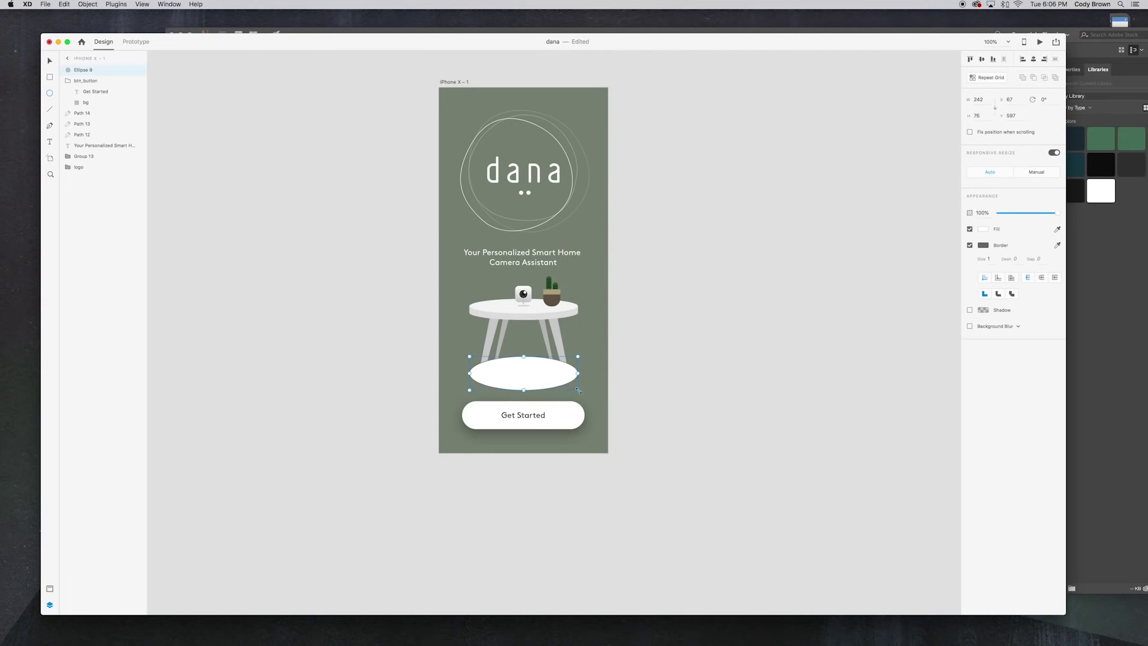
left_click(970, 247)
Step: Fill the ellipse with the artboard's green sampled from the background, darkened to a deep green
left_click(983, 230)
left_click(964, 265)
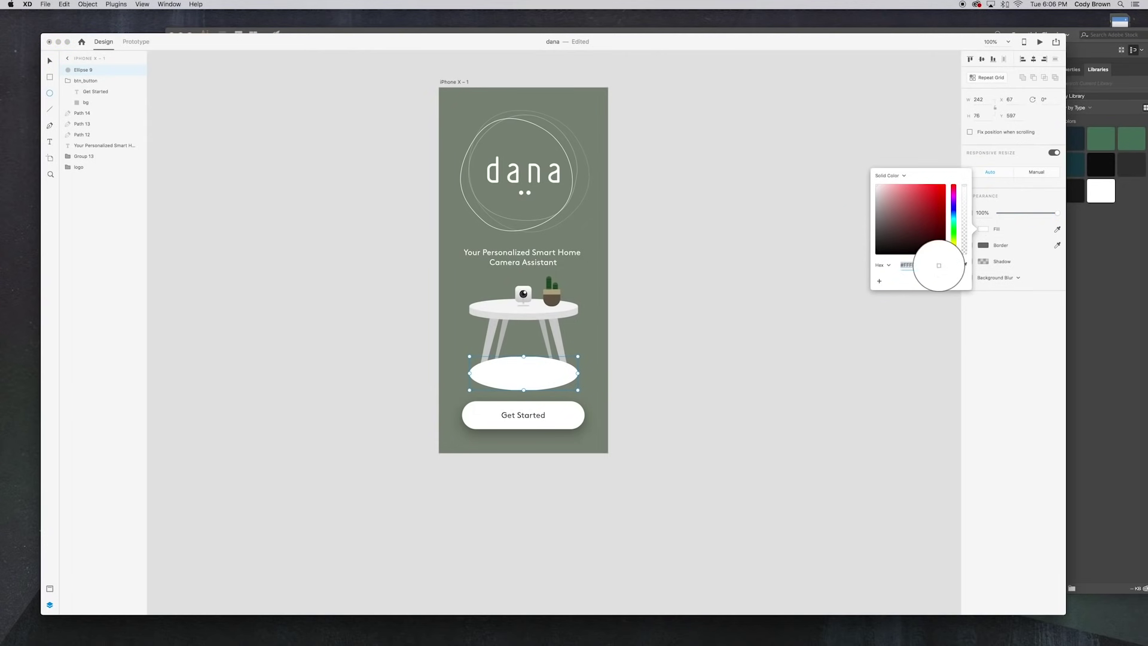
left_click(583, 284)
left_click(885, 222)
left_click_drag(885, 224, 883, 230)
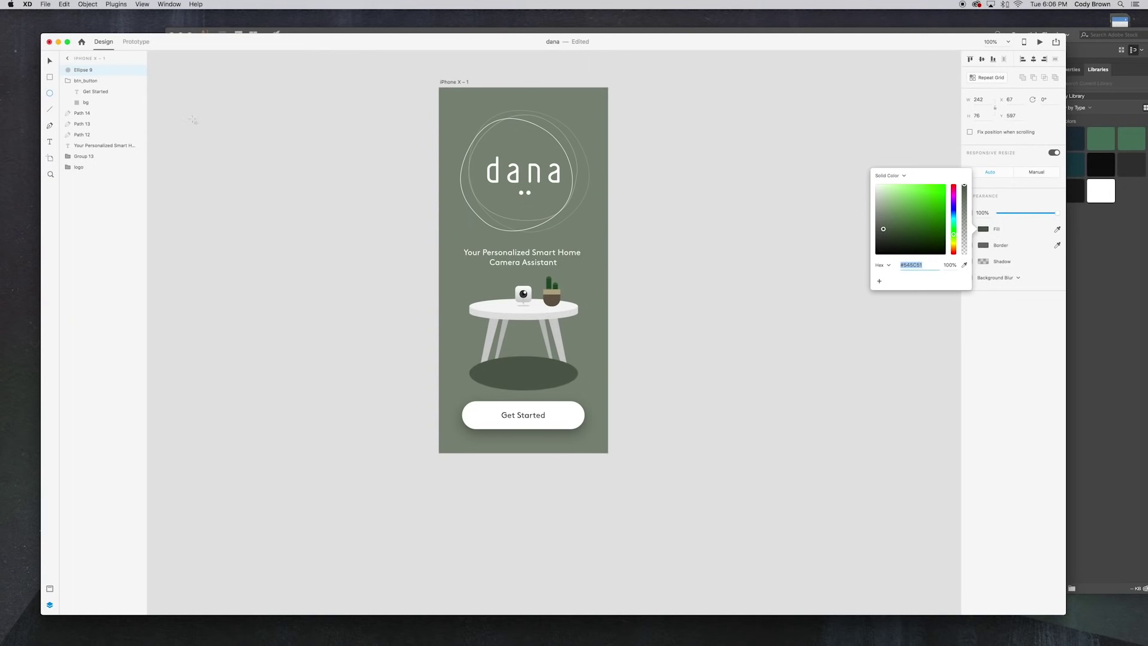
left_click(57, 64)
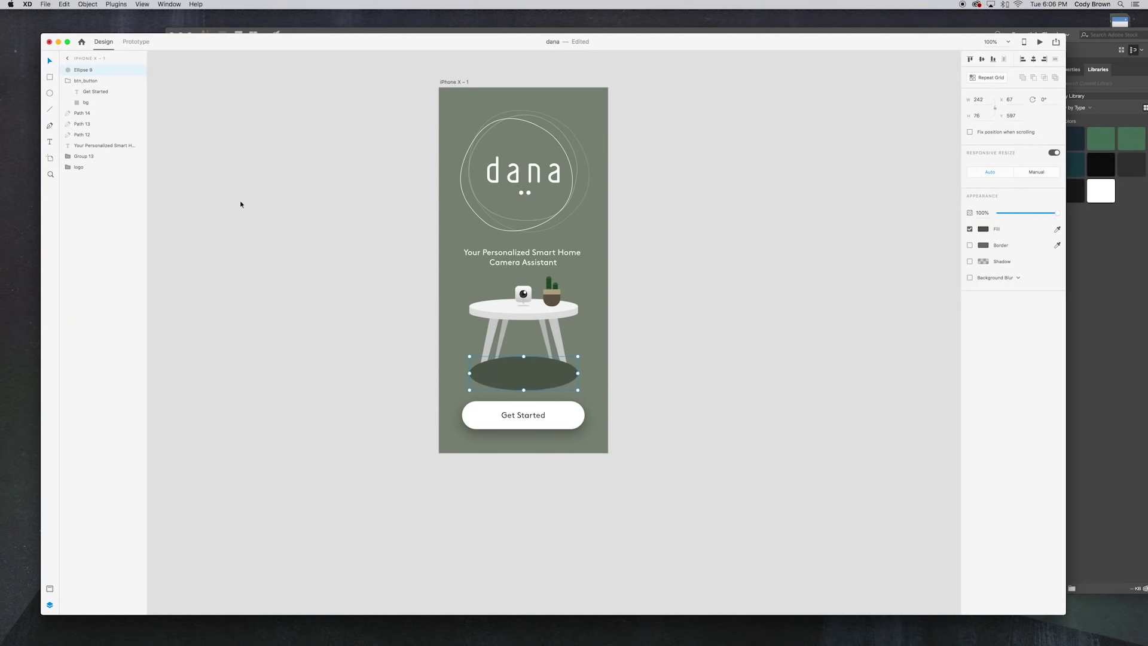
Step: Rename the ellipse layer to shadow and move it directly beneath the table illustration group in the layer order
double_click(83, 70)
type("shadow")
key("Return")
left_click(68, 80)
left_click_drag(88, 70, 97, 141)
Step: Rename the table illustration group to table_product
left_click(89, 124)
double_click(88, 123)
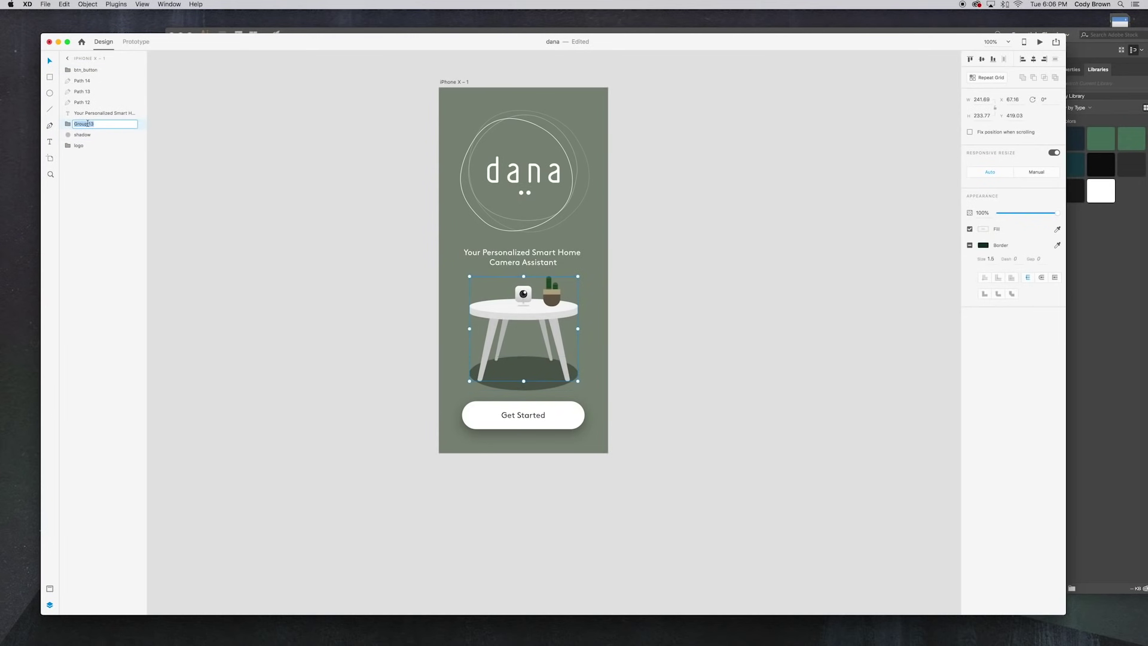
type("table_product")
key("Return")
Step: Flatten the shadow ellipse to about 65 px tall and lower its opacity to 25%
left_click(625, 325)
left_click(548, 372)
left_click_drag(526, 389, 530, 380)
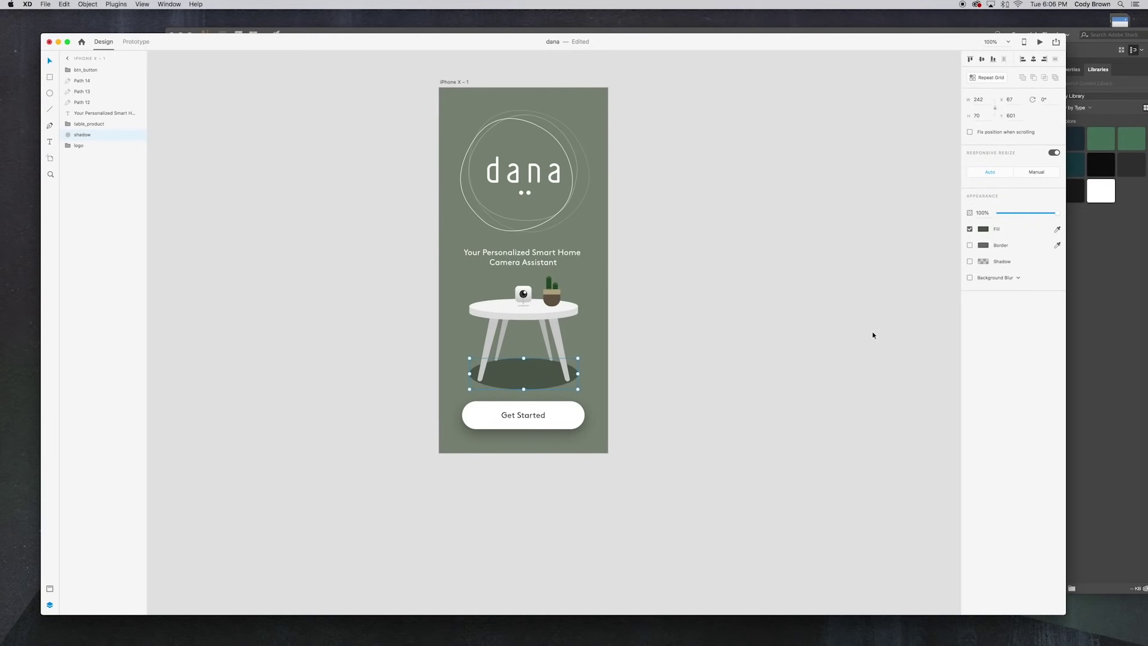
left_click_drag(1016, 213, 1013, 215)
left_click_drag(525, 389, 526, 359)
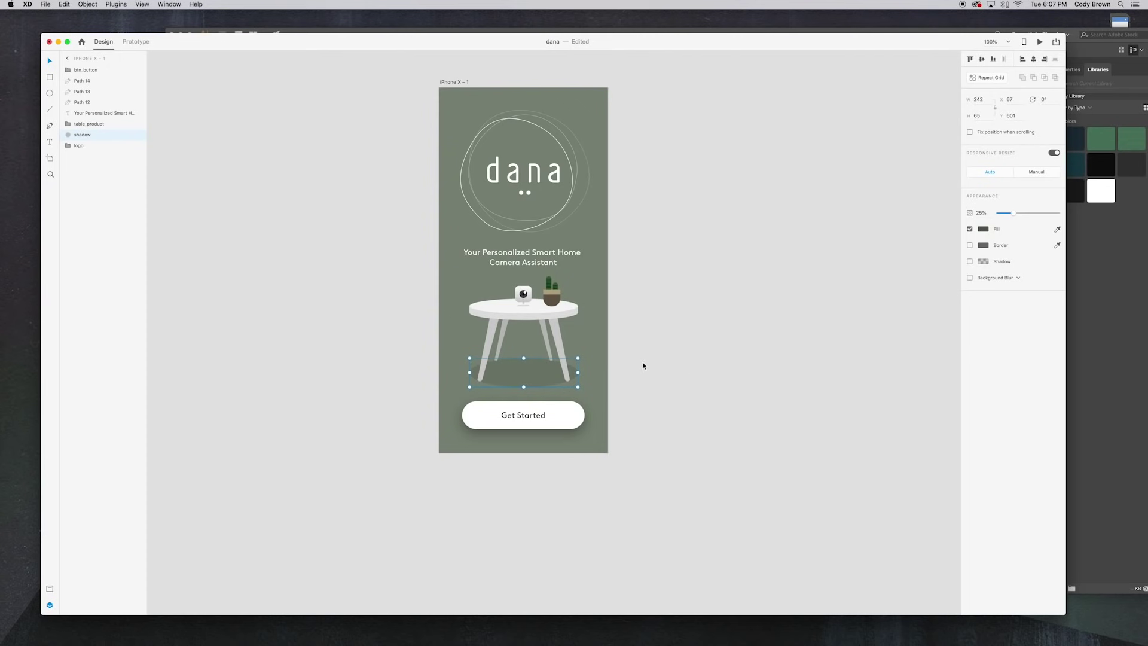
left_click(383, 348)
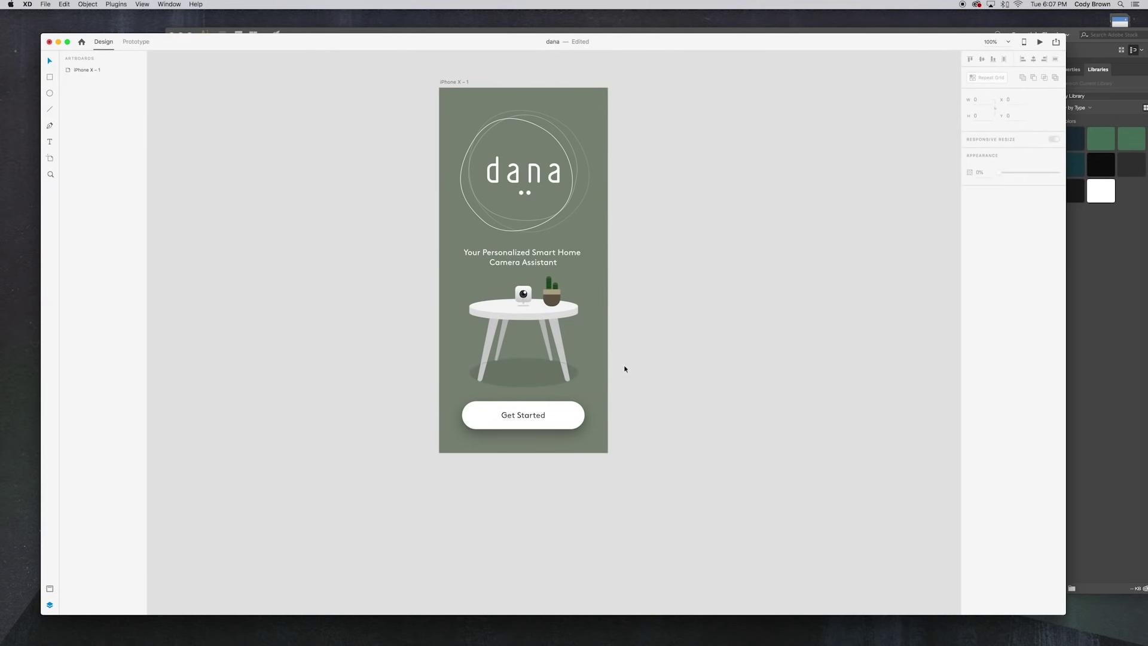
Step: Reduce the shadow ellipse's opacity to 15%
left_click(520, 377)
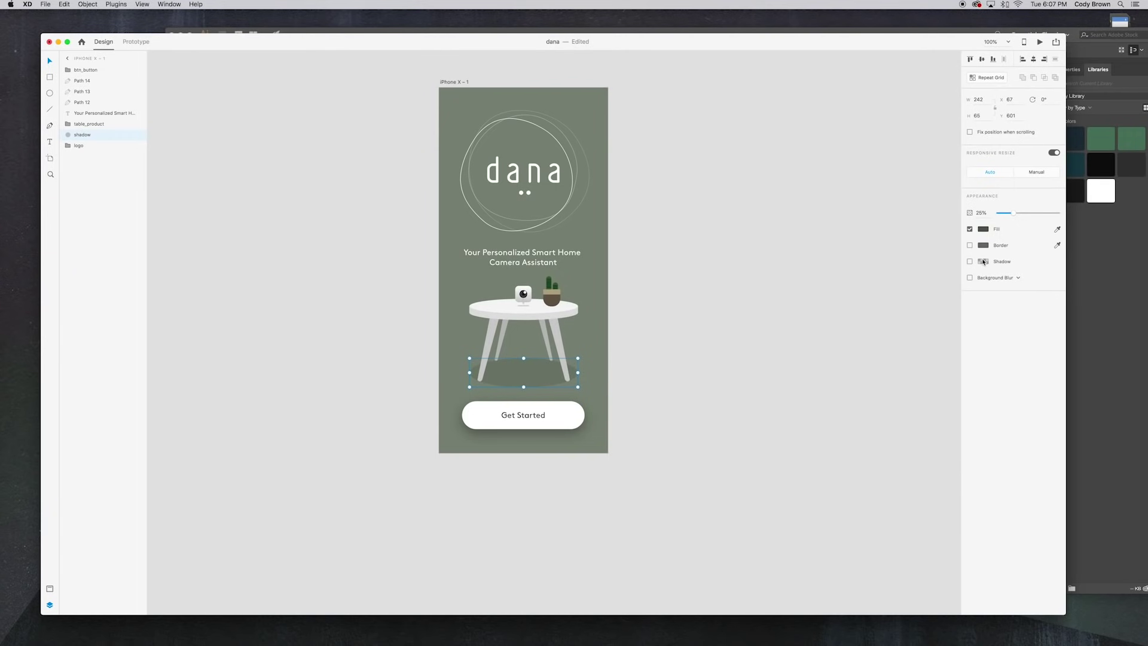
left_click_drag(1010, 216, 1007, 215)
left_click(818, 190)
scroll(818, 193, "up", 1)
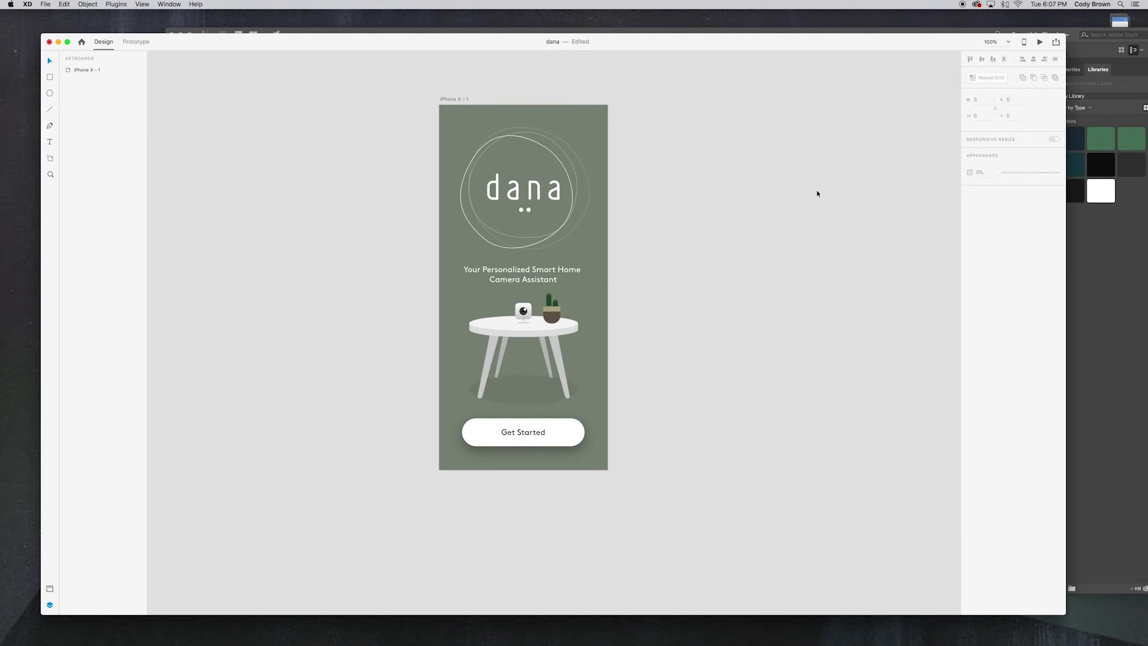
Step: Move the shadow layer into the table_product group, below its other layers
left_click(533, 363)
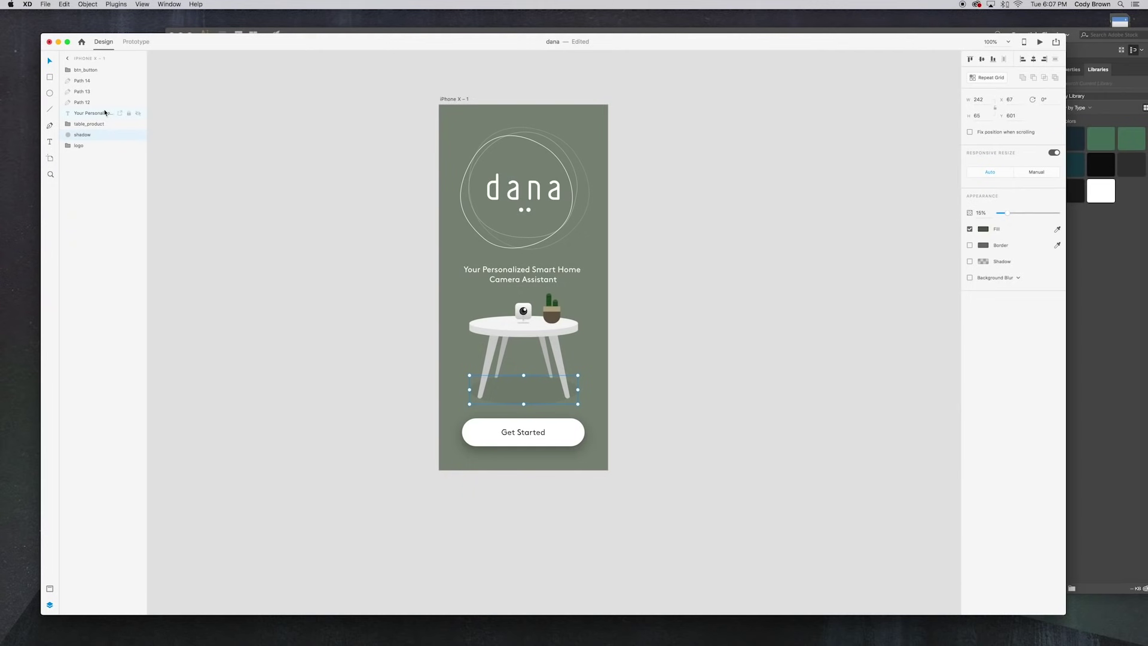
left_click(68, 124)
left_click_drag(84, 158, 84, 153)
left_click(68, 124)
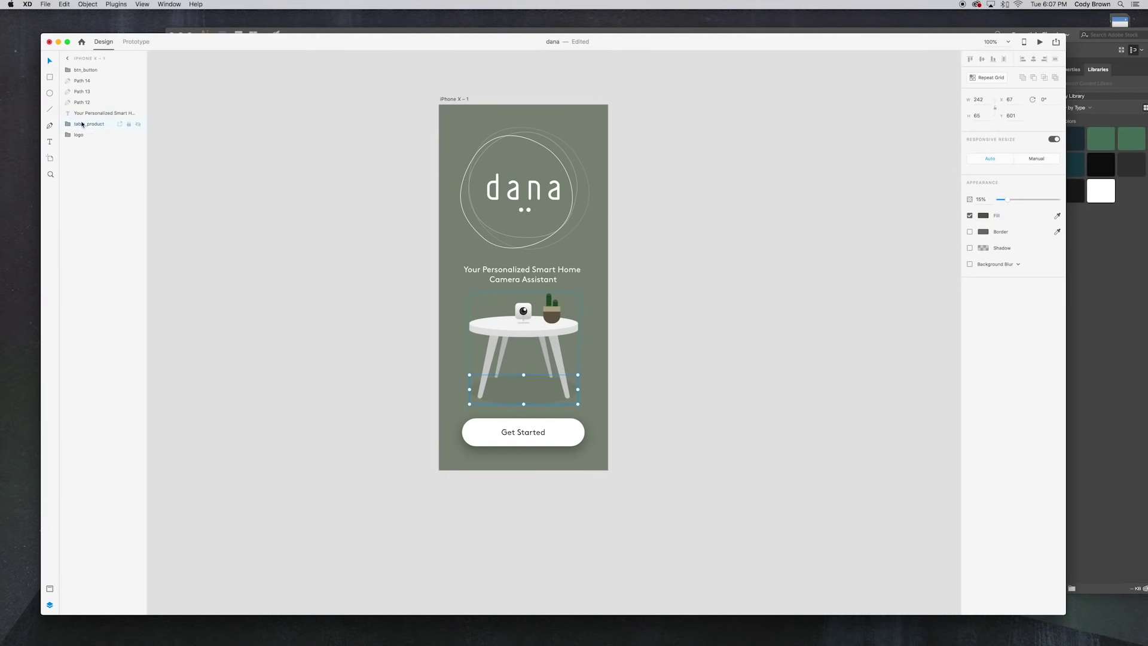
Step: Group Path 12, Path 13 and Path 14 and name the group circles
left_click(90, 104)
left_click(86, 81, "shift")
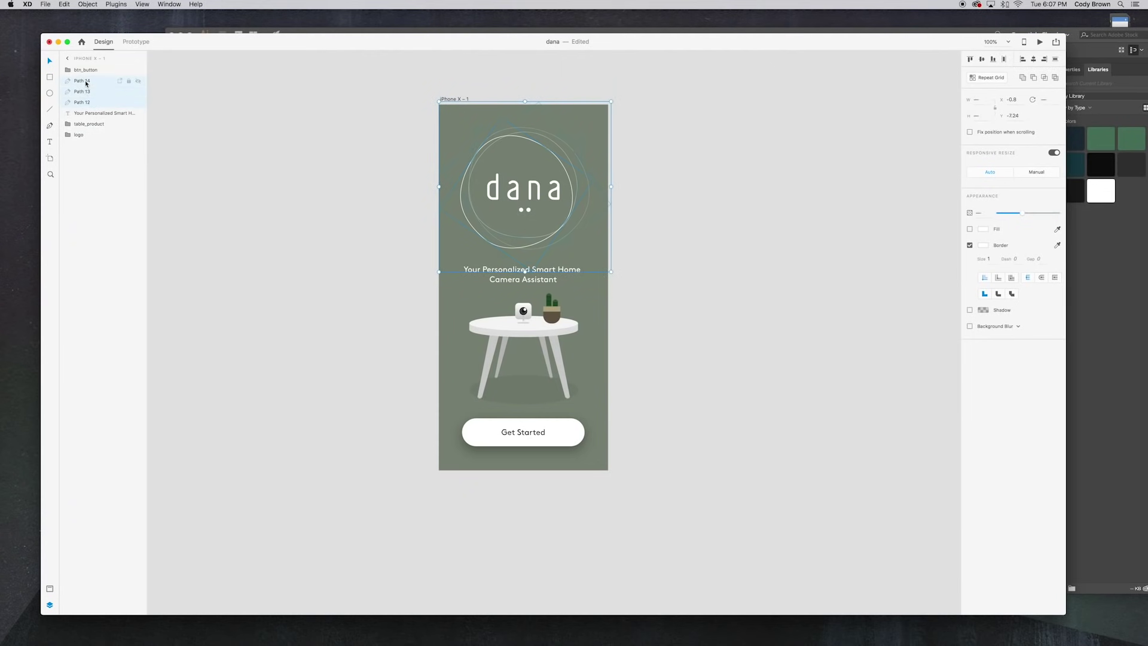
right_click(86, 83)
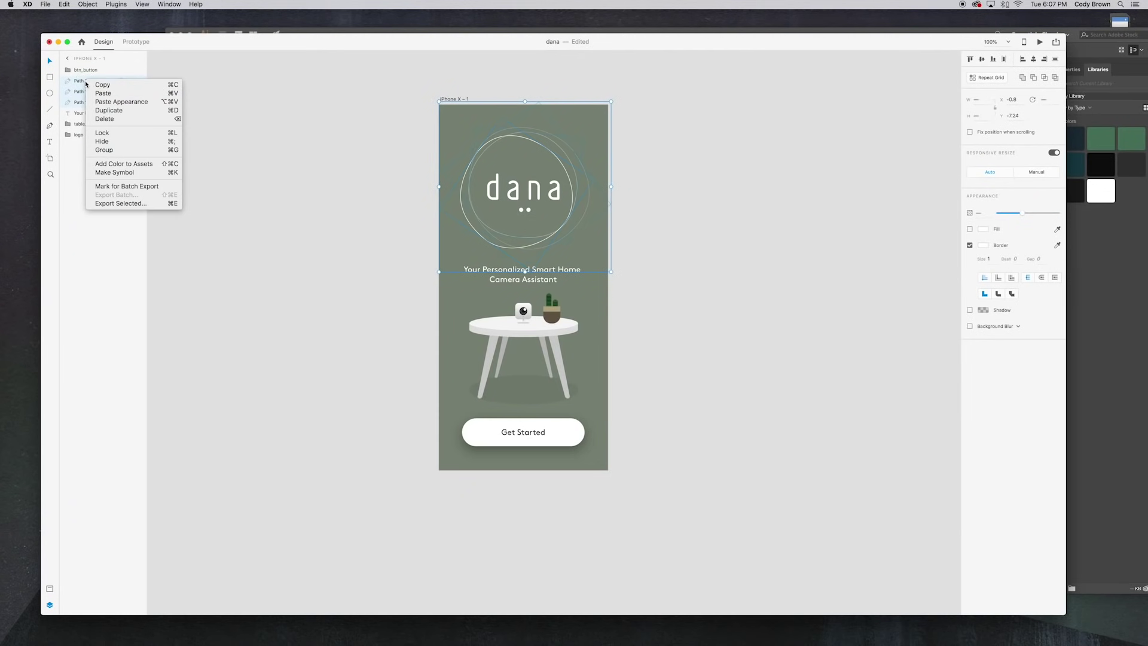
left_click(106, 152)
double_click(84, 81)
type("circles")
key("Return")
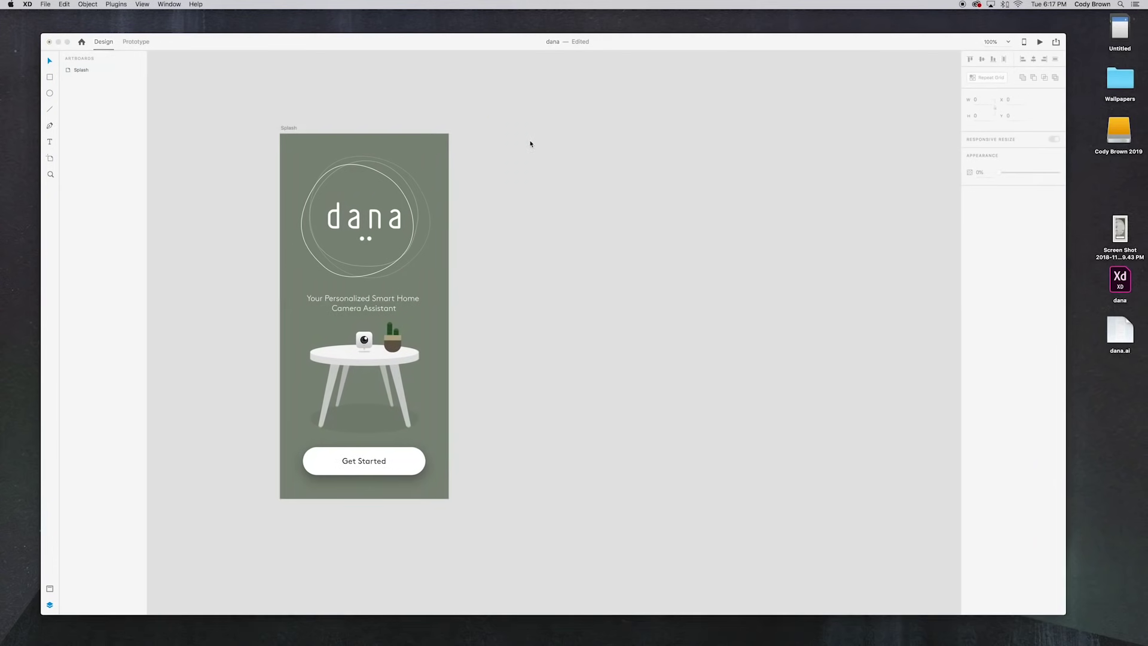
Step: Switch to Illustrator and examine the wireframe sketches for the splash and onboarding screens
left_click(530, 143)
scroll(527, 146, "left", 3)
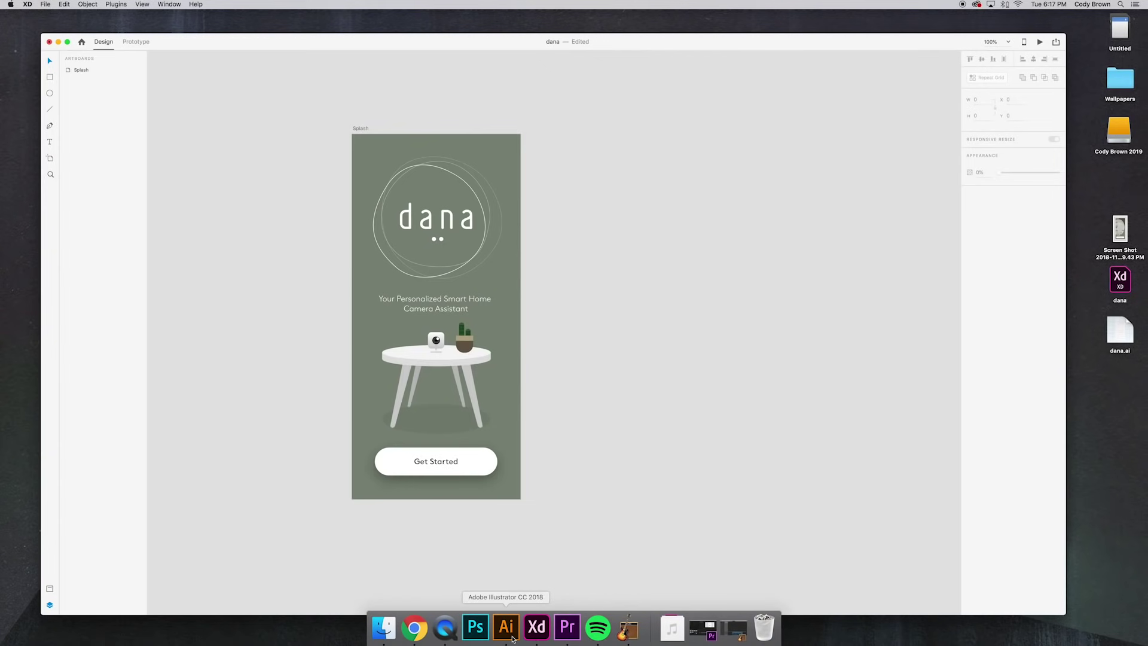
left_click(512, 633)
scroll(605, 417, "left", 2)
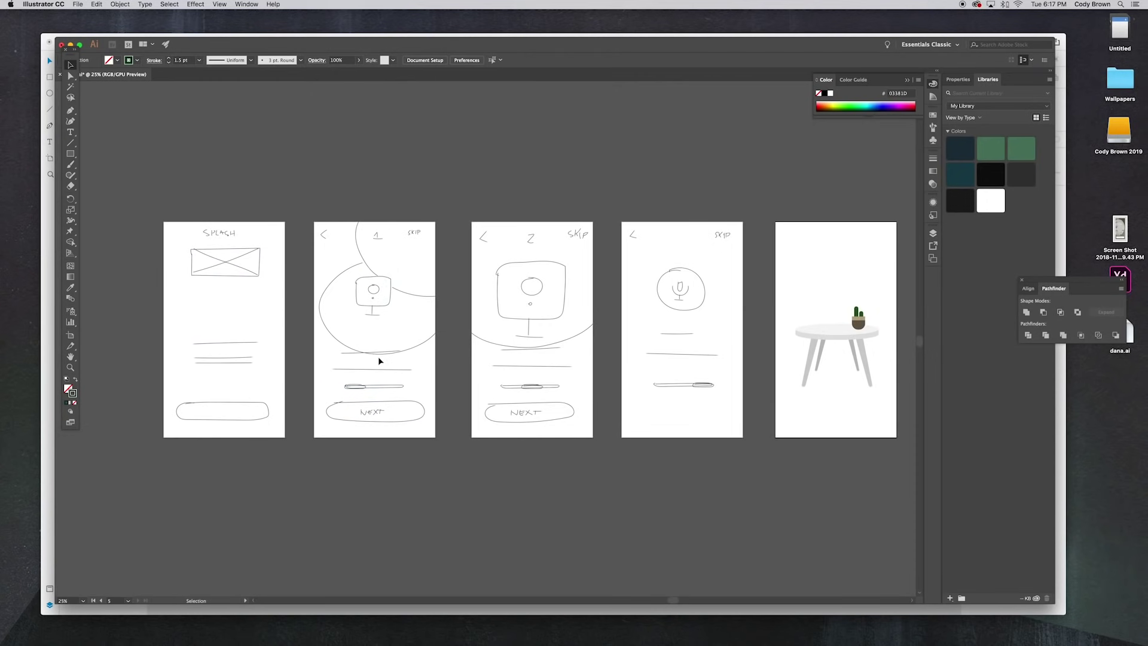
scroll(383, 299, "left", 3)
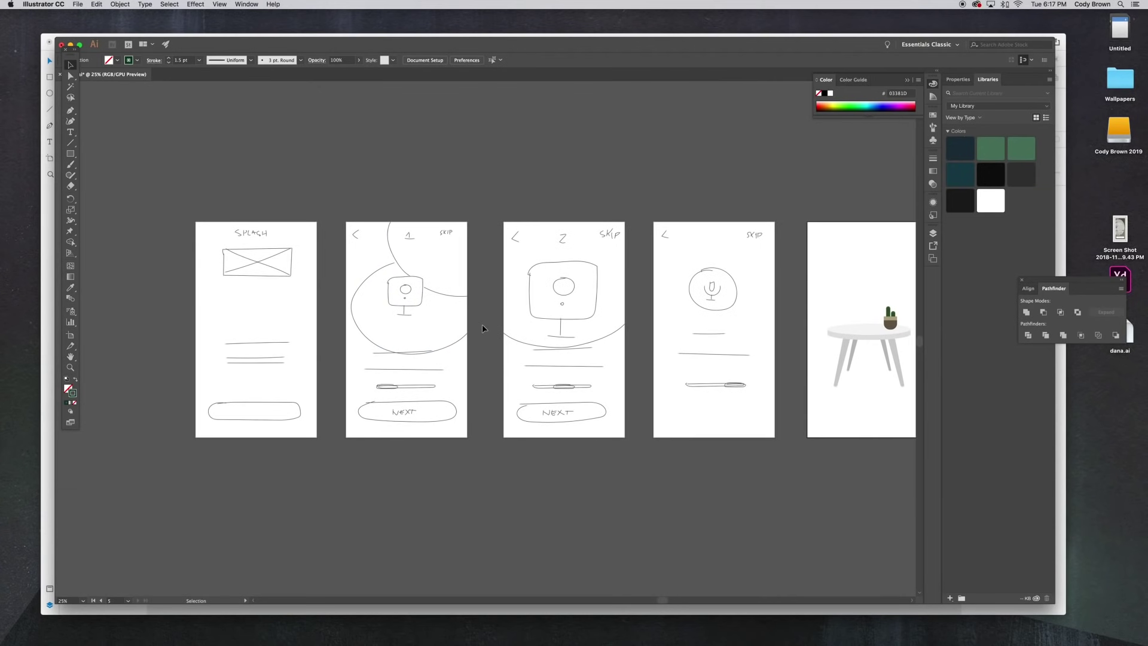
scroll(479, 327, "right", 1)
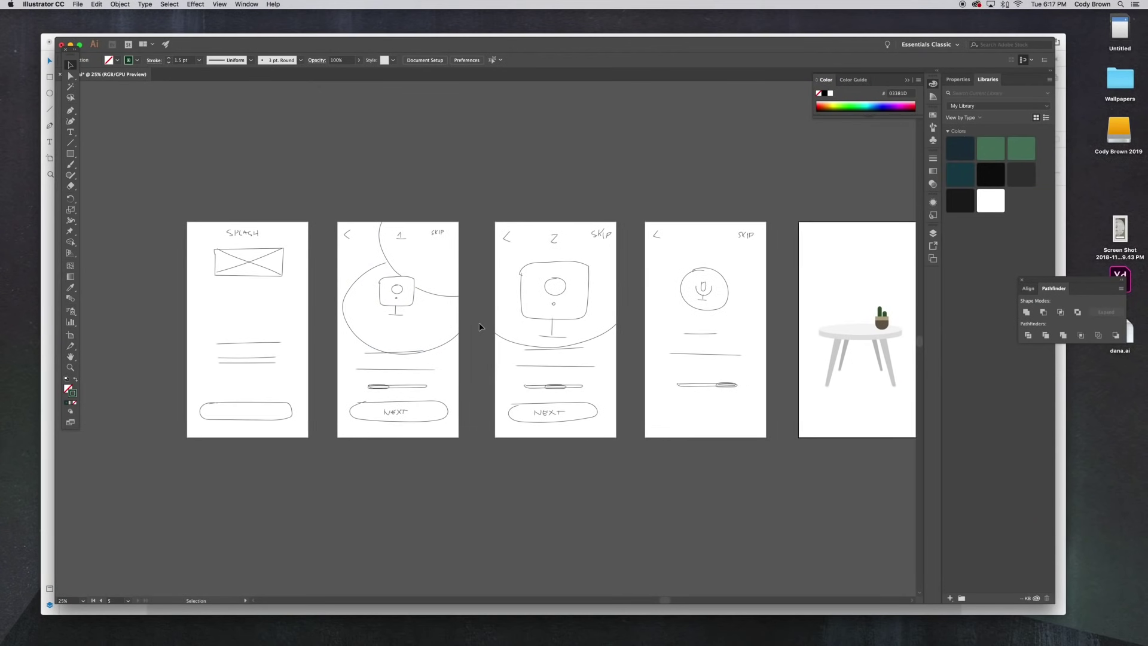
scroll(532, 377, "right", 3)
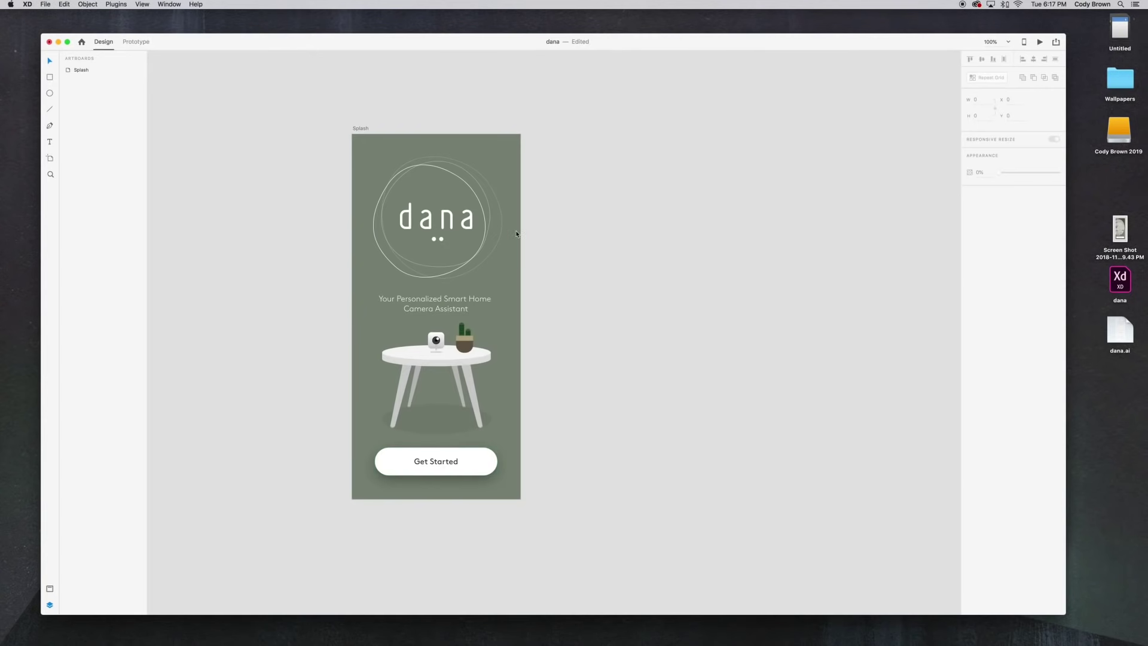
Step: Return to XD, duplicate the Splash artboard beside the original and name the copy Page 1
left_click_drag(358, 129, 594, 137)
double_click(87, 69)
type("Page 1")
key("Return")
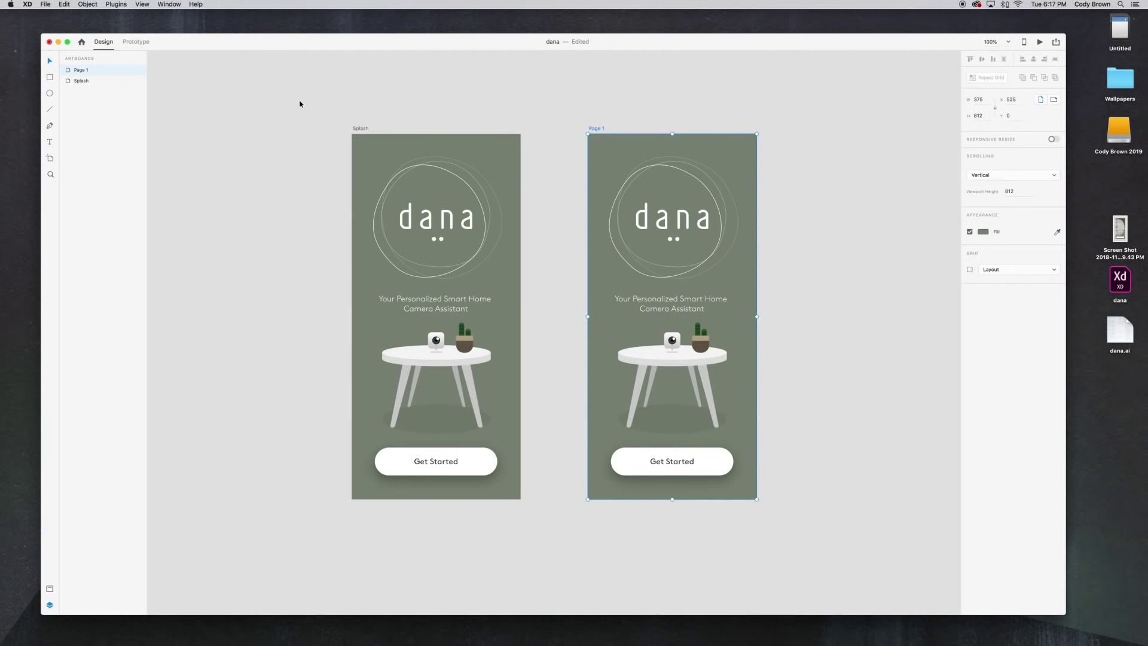
Step: Move the Splash and Page 1 artboards farther apart horizontally, keeping them aligned along their upper edges
scroll(365, 113, "right", 3)
left_click_drag(541, 128, 632, 124)
scroll(510, 124, "right", 3)
left_click_drag(267, 128, 219, 128)
left_click(587, 130)
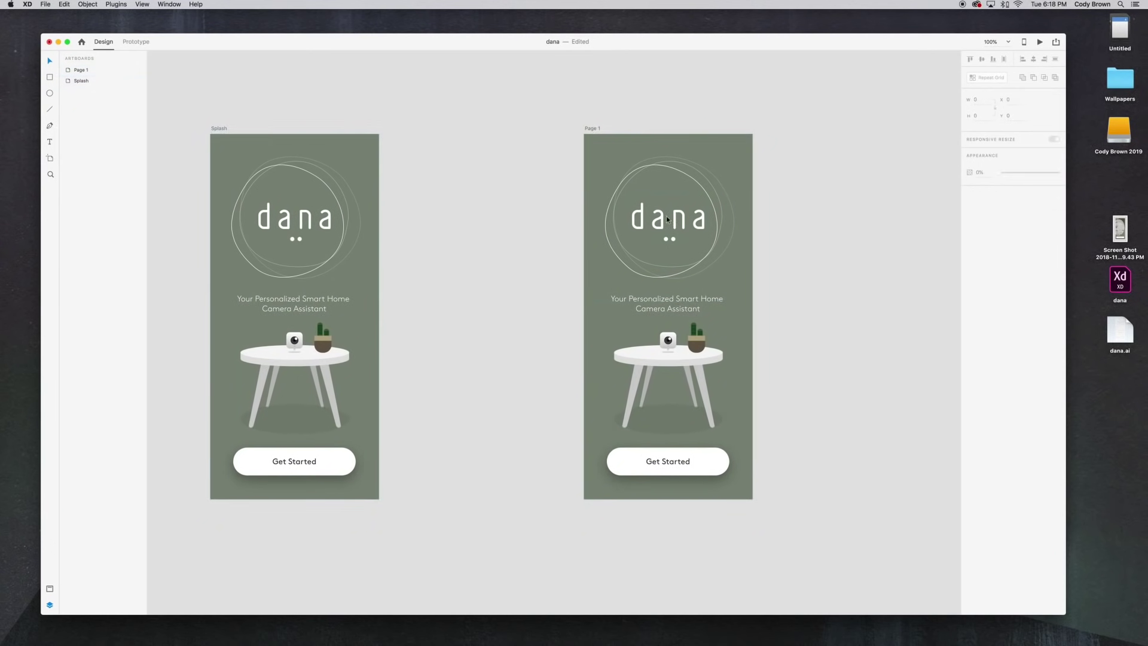
left_click_drag(594, 132, 611, 128)
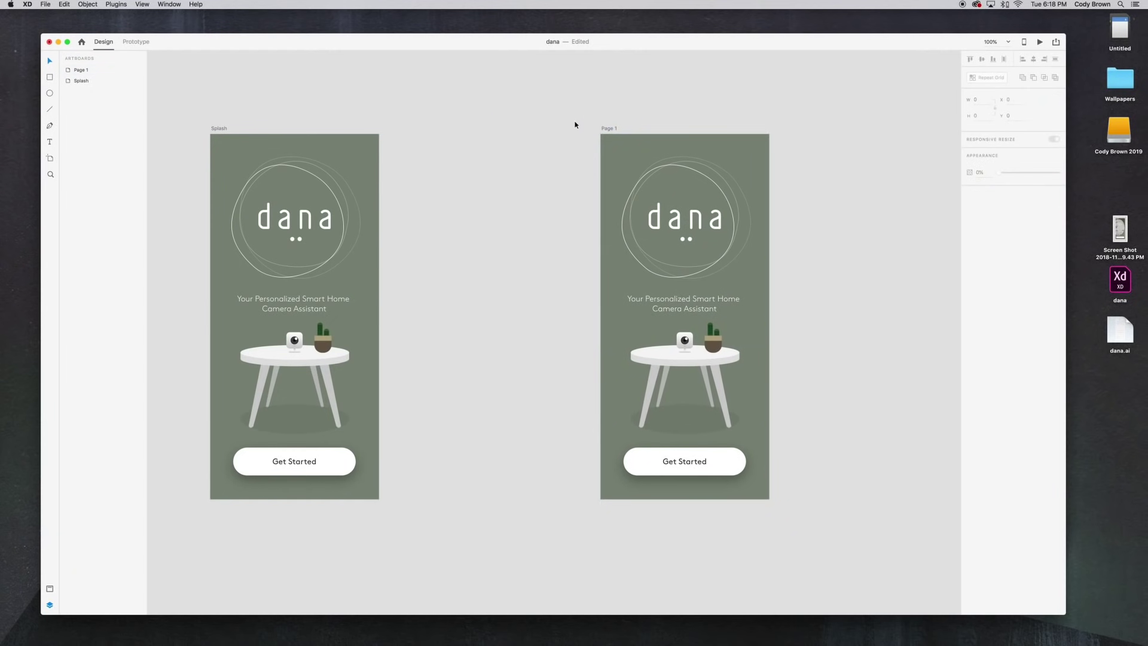
Step: Link Splash's Get Started button to Page 1 in the prototype, with a Tap trigger and Auto-Animate action, Ease In-Out, 0.8 s
left_click(137, 42)
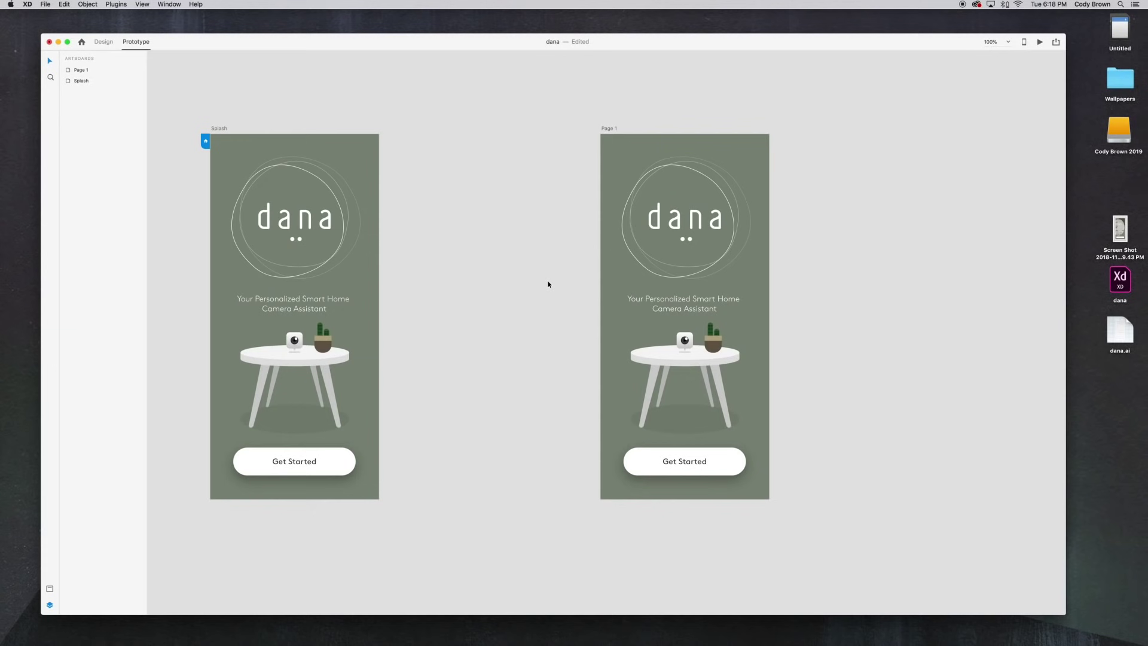
left_click(328, 462)
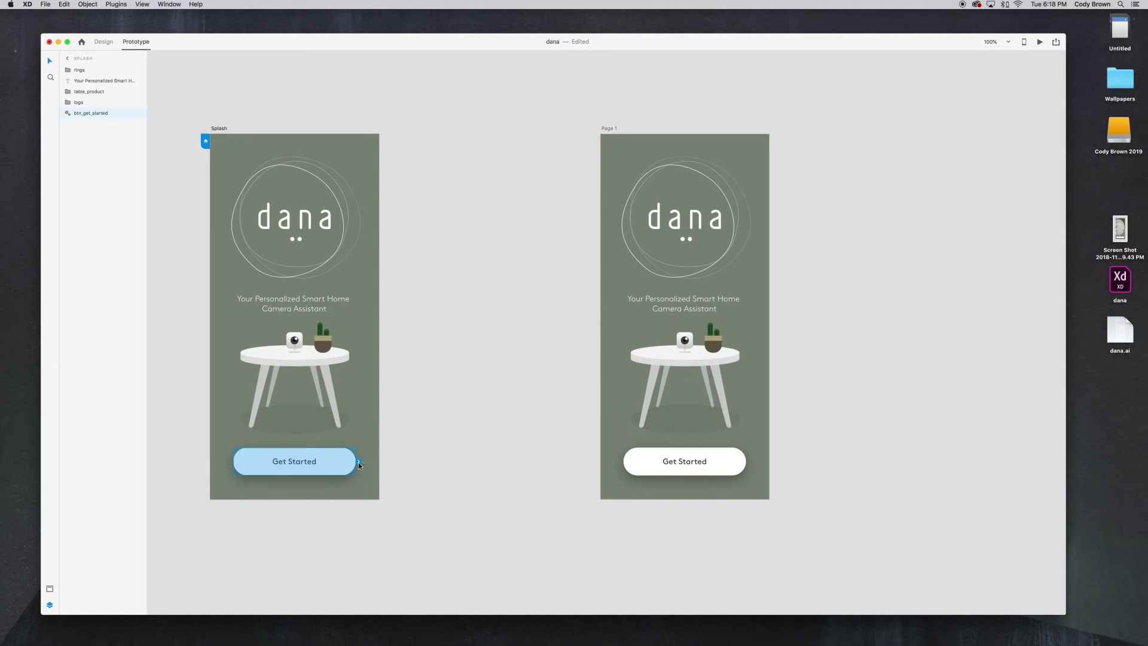
left_click_drag(359, 464, 642, 313)
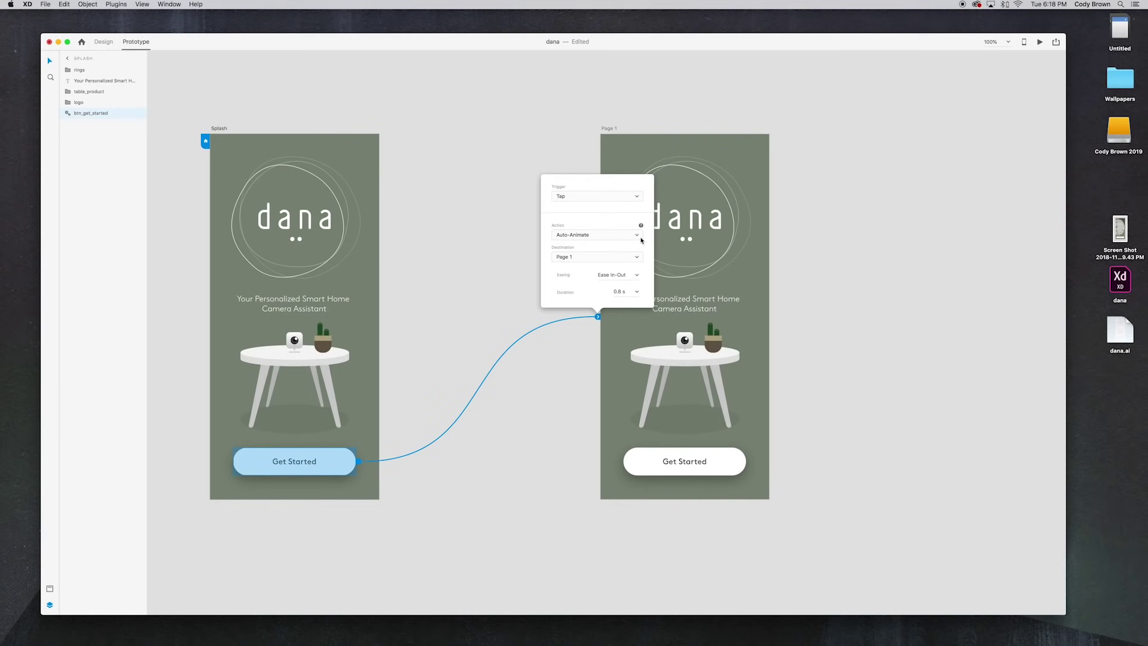
left_click(610, 195)
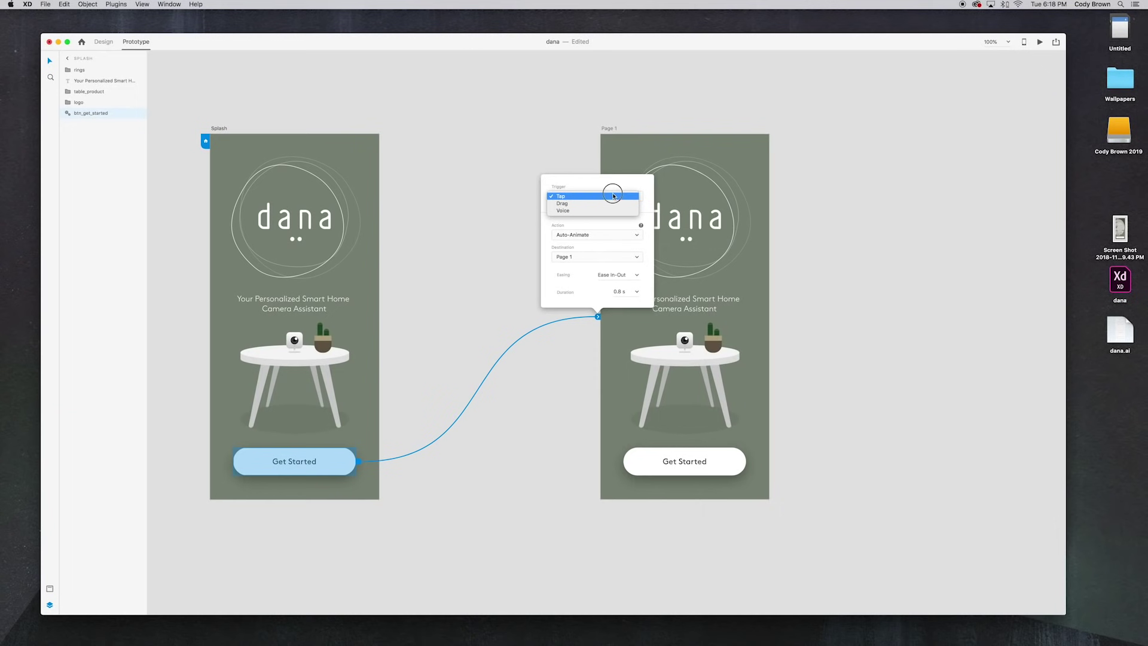
left_click(613, 190)
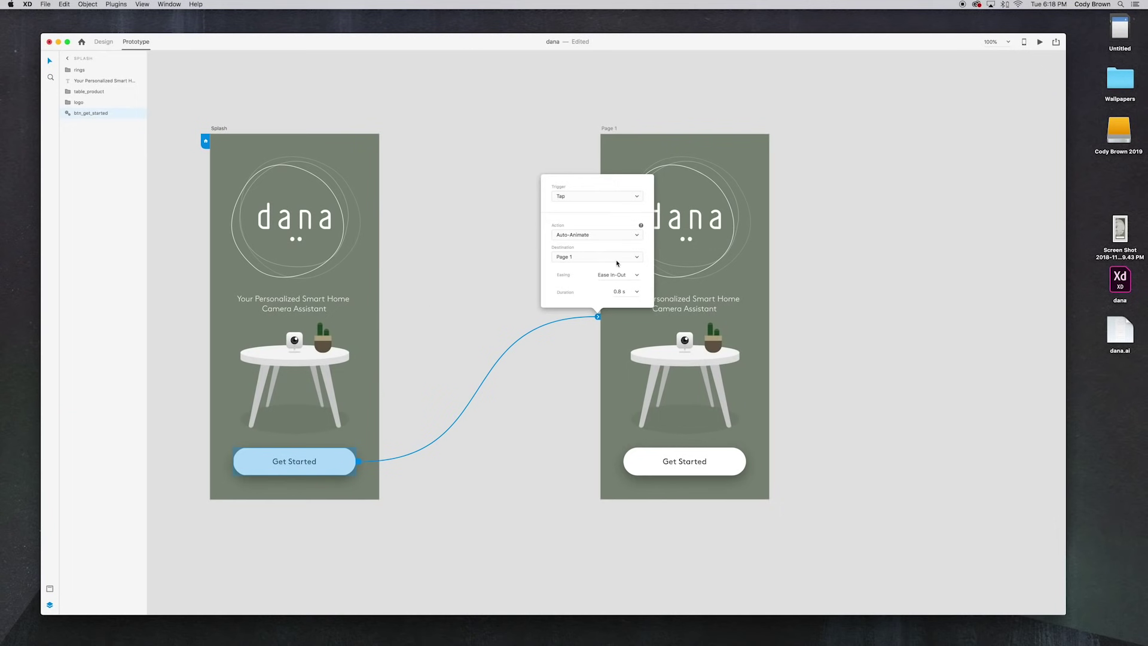
Step: Set the Get Started link to Page 1 to Auto-Animate with Ease In-Out easing and a 0.9 s duration
left_click(589, 235)
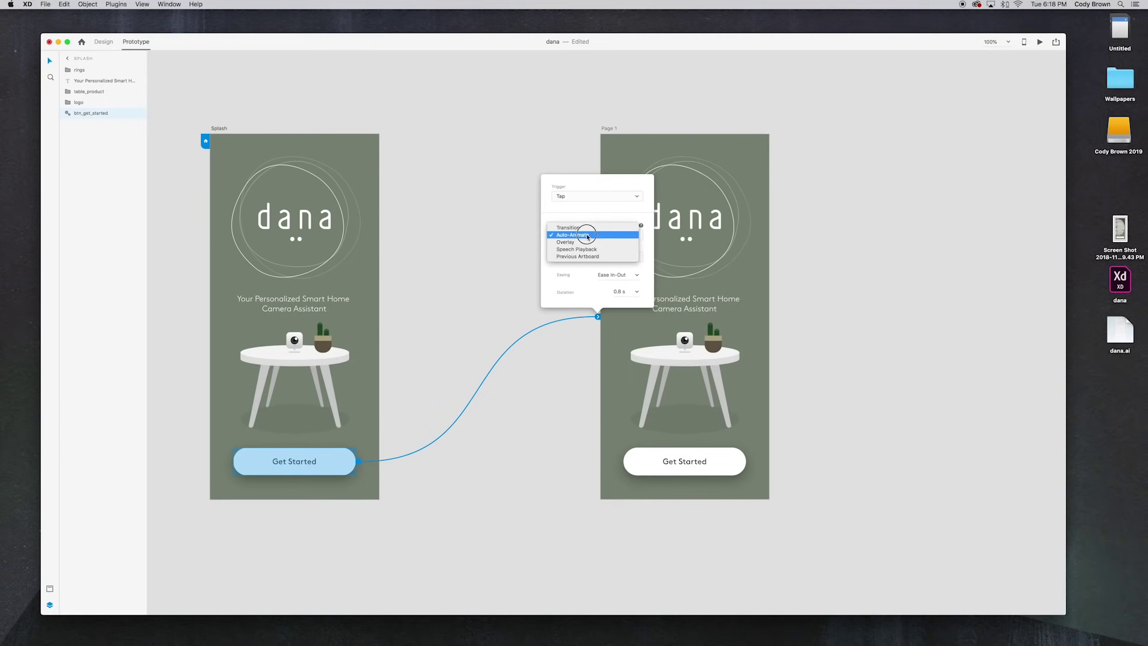
left_click(587, 234)
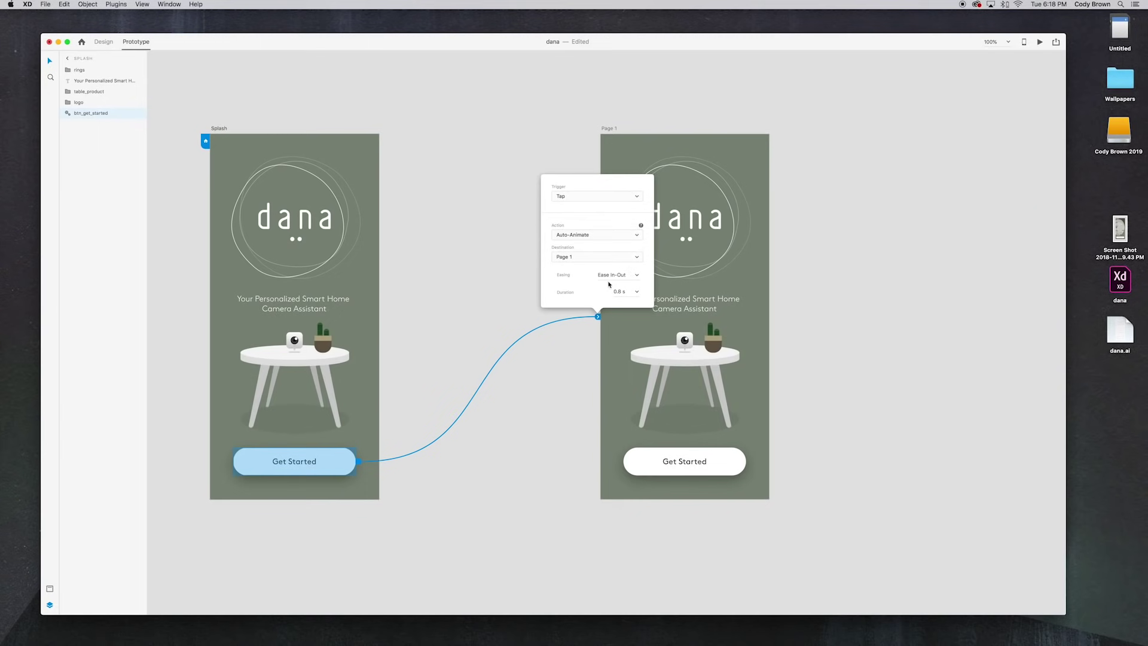
left_click(632, 275)
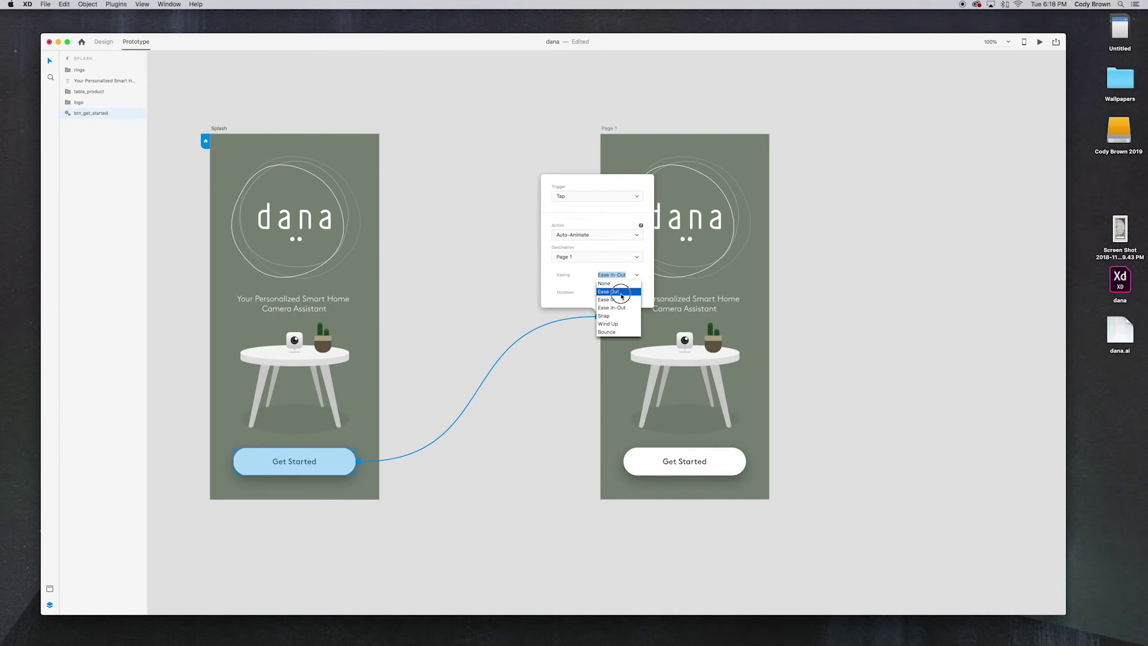
left_click(613, 292)
left_click(637, 275)
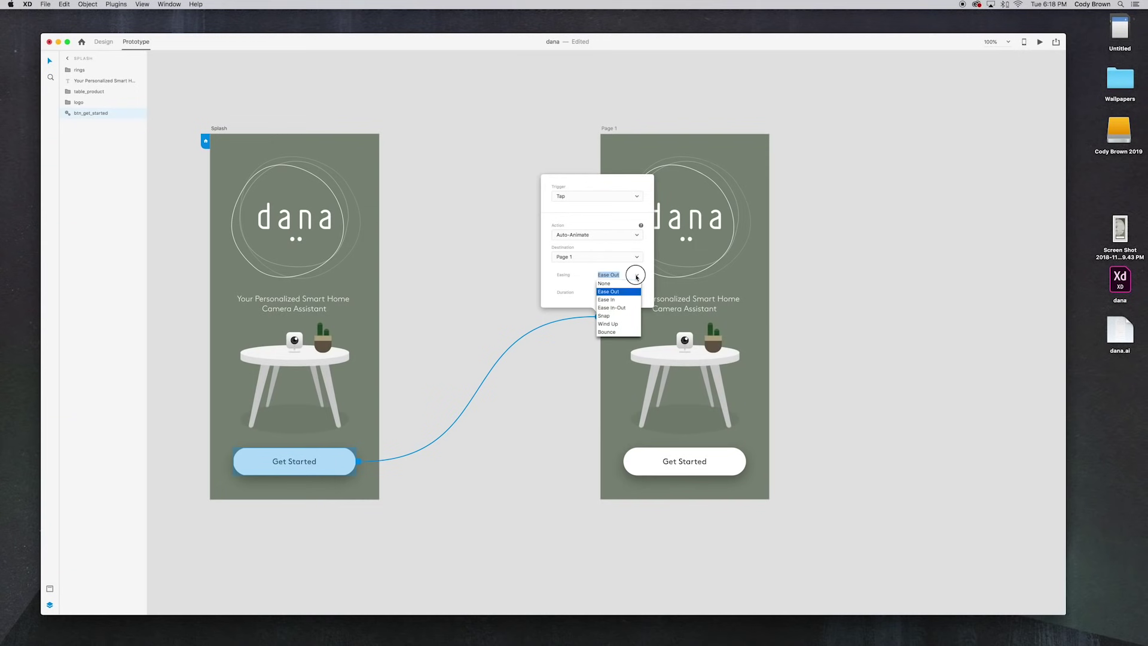
left_click(616, 307)
left_click(621, 293)
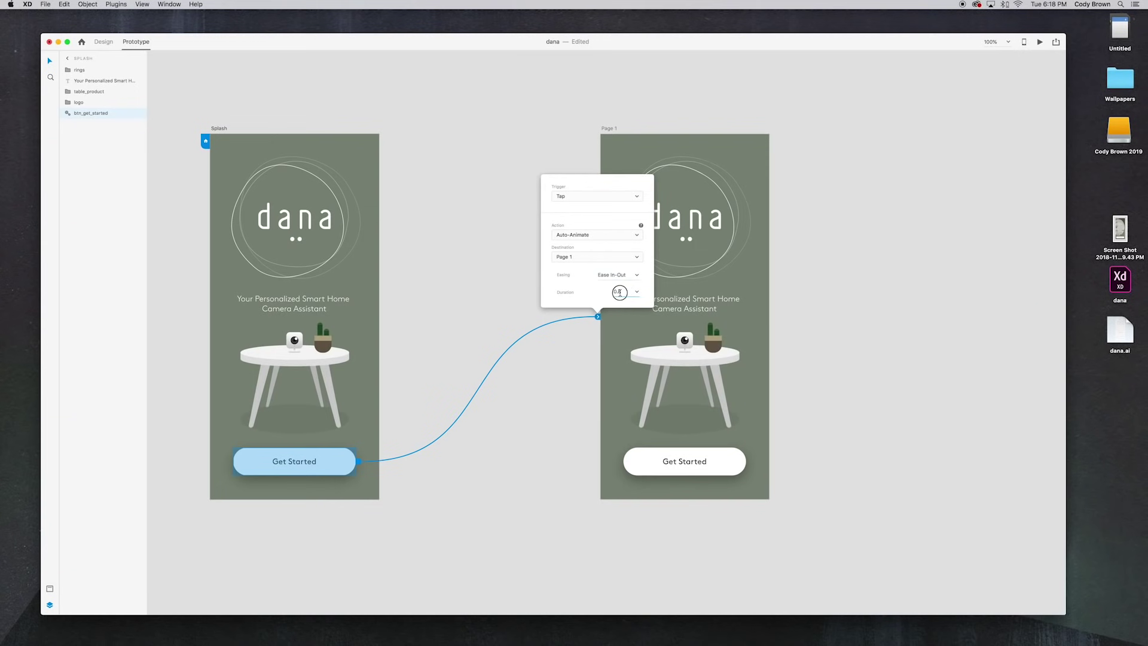
key("BackSpace")
type(".9")
left_click(386, 236)
Step: Move Page 1's table with its plant and shadow, and the Get Started button, off the artboard toward Splash
left_click(614, 256)
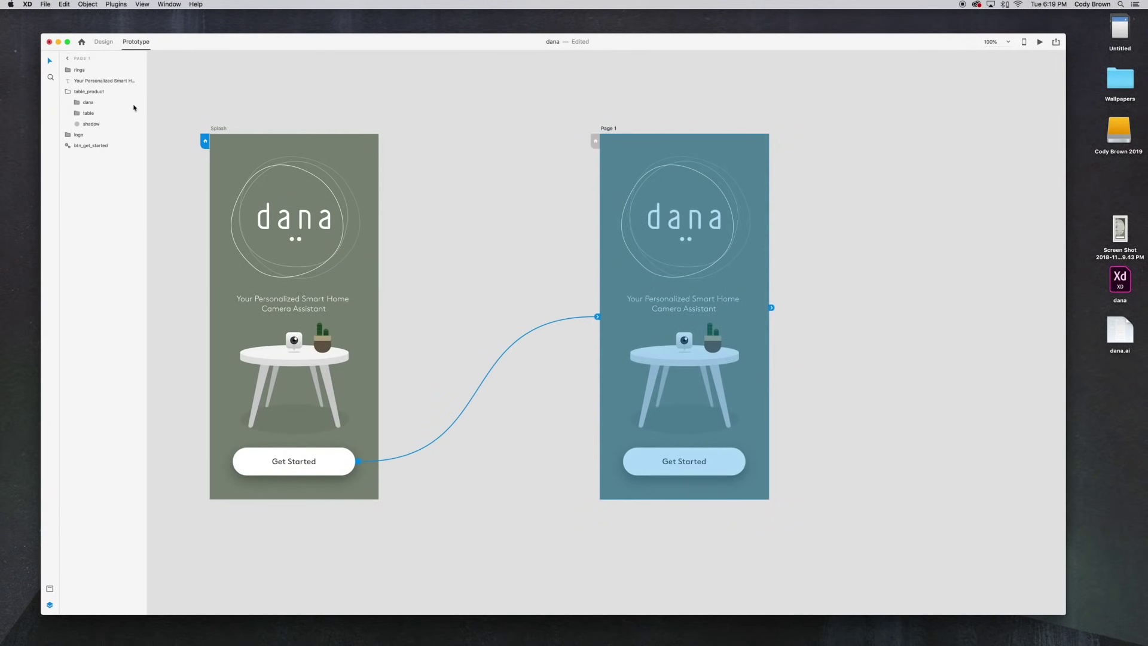
left_click(90, 115)
left_click(96, 124, "shift")
left_click_drag(701, 363, 535, 361)
left_click_drag(720, 464, 552, 462)
Step: In Design mode, enlarge Page 1's dana camera inside the table_product group to about 103 × 129, scaling from its center
left_click(692, 347)
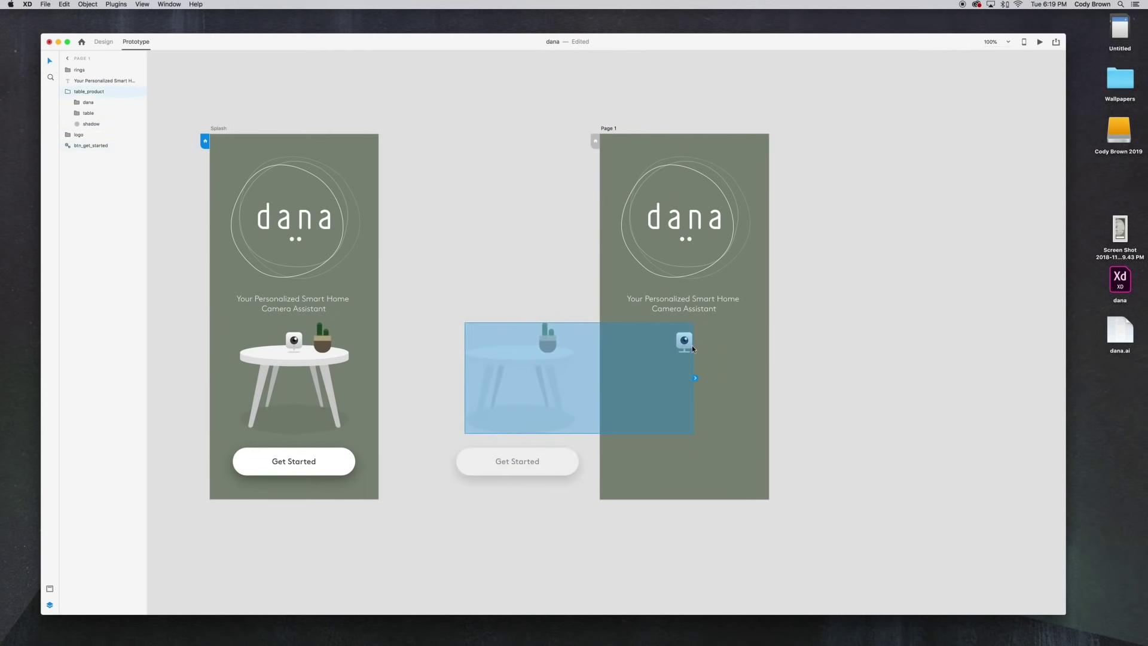
double_click(689, 346)
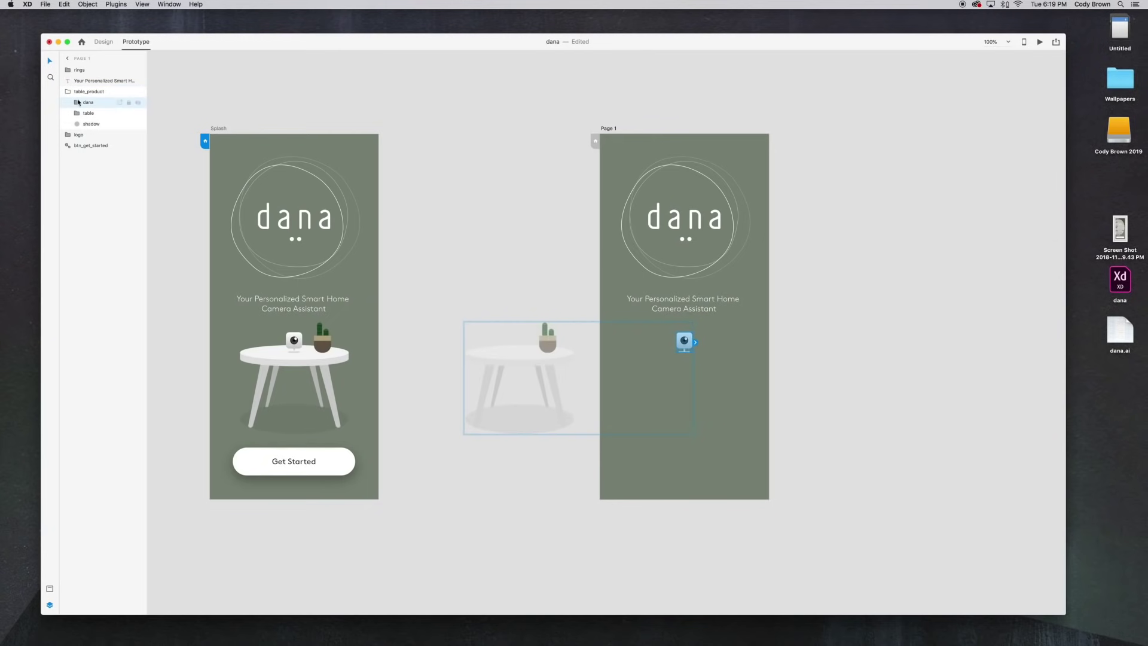
key("super+1")
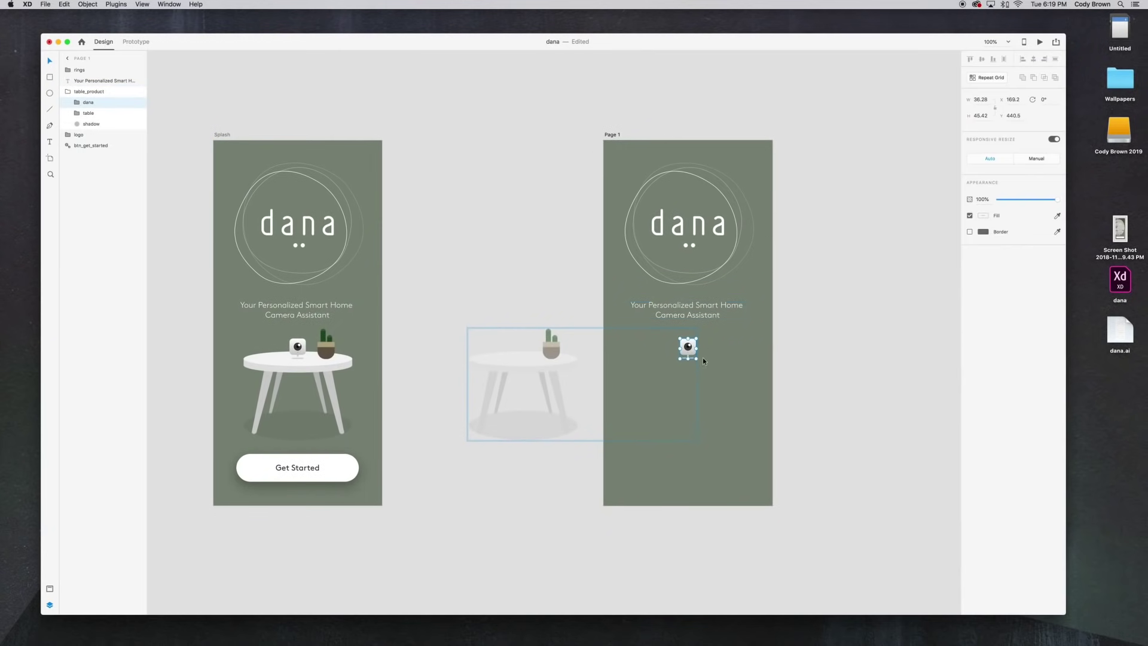
left_click_drag(699, 359, 729, 378)
Step: Move the "Your Personalized Smart Home Camera Assistant" tagline off Page 1 into the space between the artboards
left_click(720, 307)
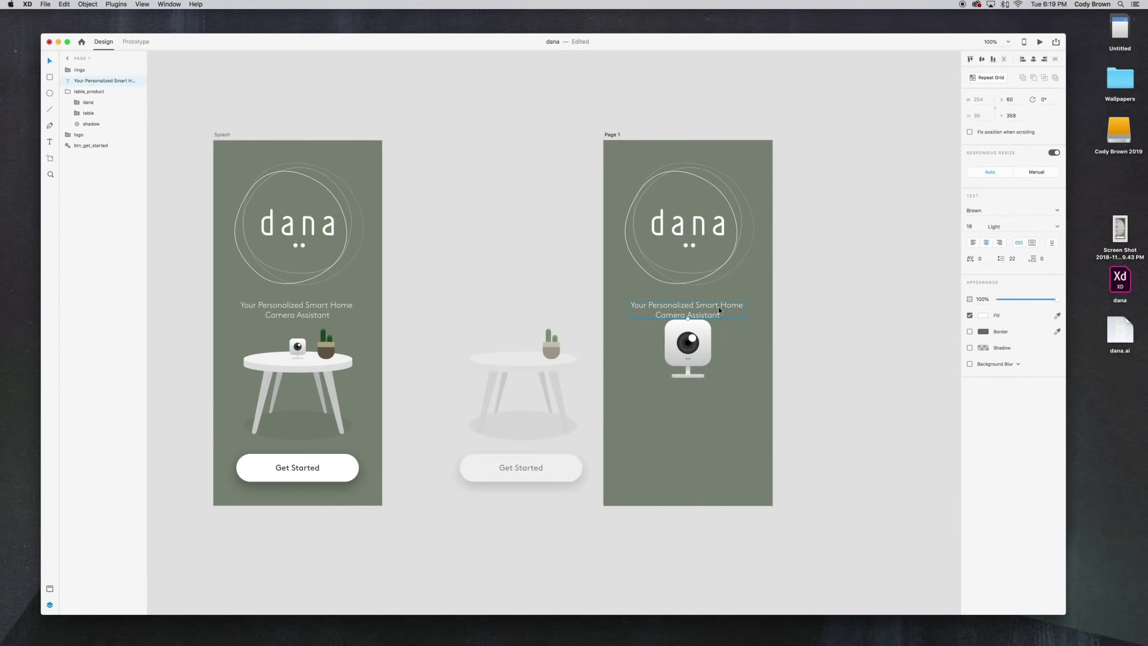
left_click_drag(724, 309, 564, 299)
left_click(826, 297)
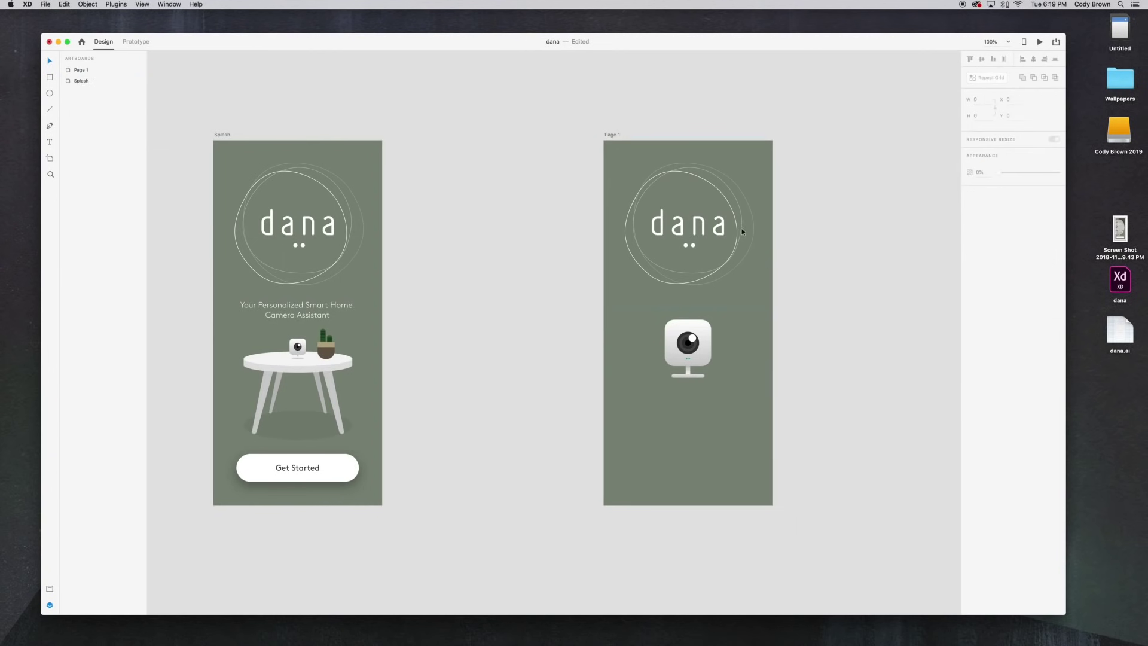
Step: Rotate Page 1's rings group about 187° and move it off the artboard above its upper edge
left_click(729, 207)
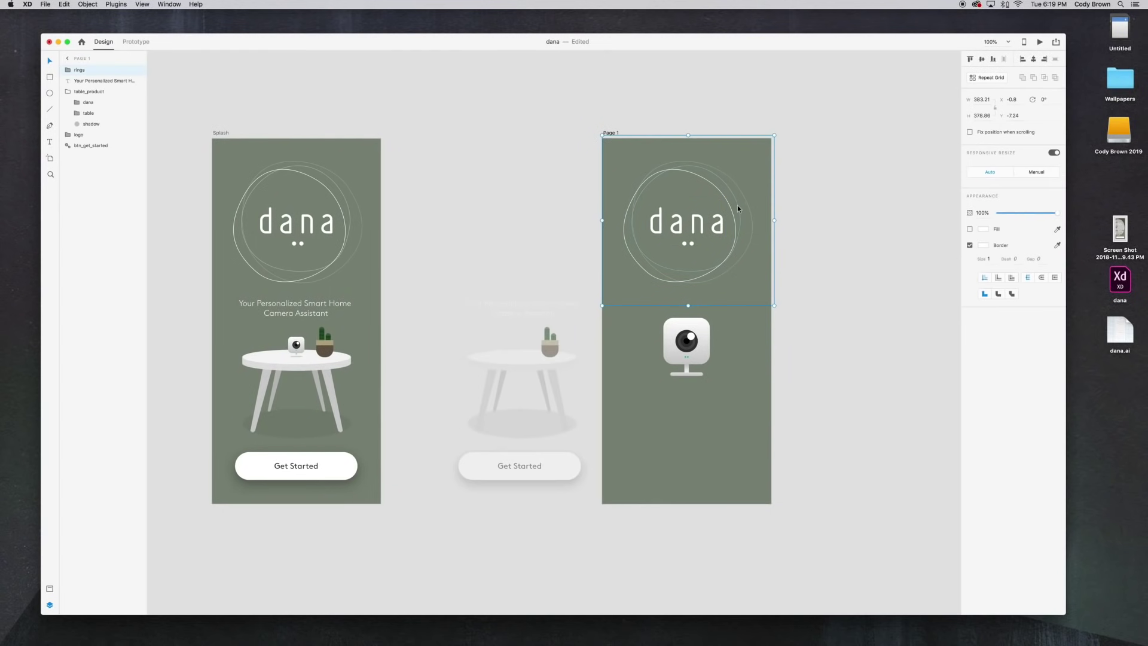
left_click(748, 206)
left_click(68, 91)
left_click_drag(777, 131, 735, 171)
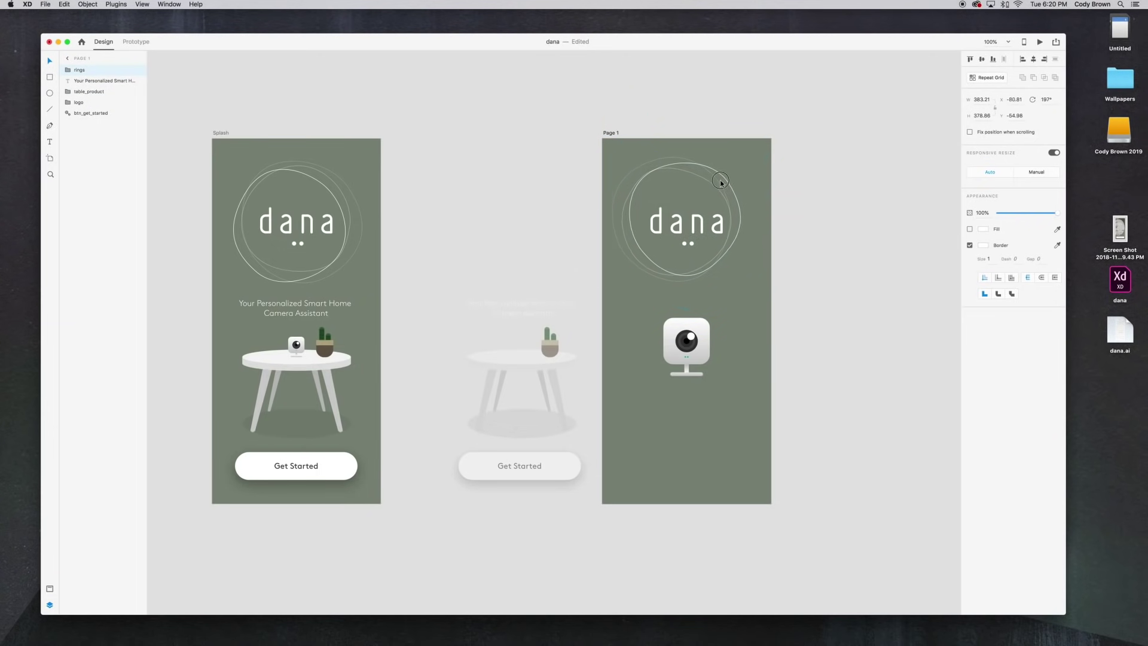
left_click_drag(733, 189, 730, 89)
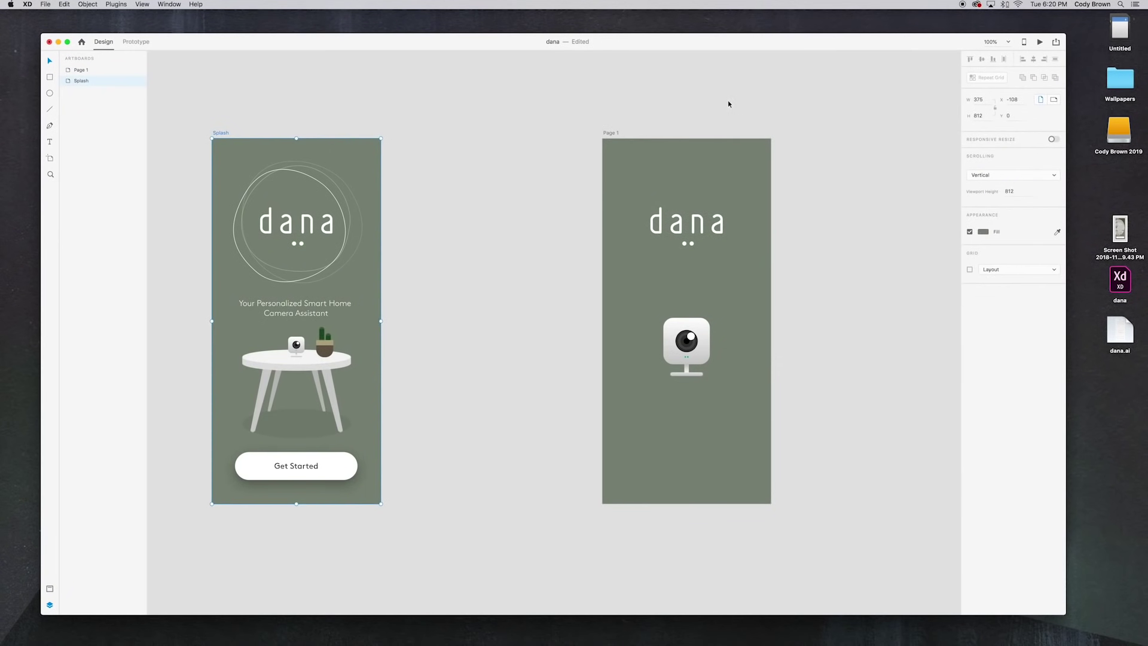
Step: Preview the prototype and replay the Get Started transition from Splash to Page 1 several times, closing the preview at the end
left_click(1040, 43)
left_click(497, 434)
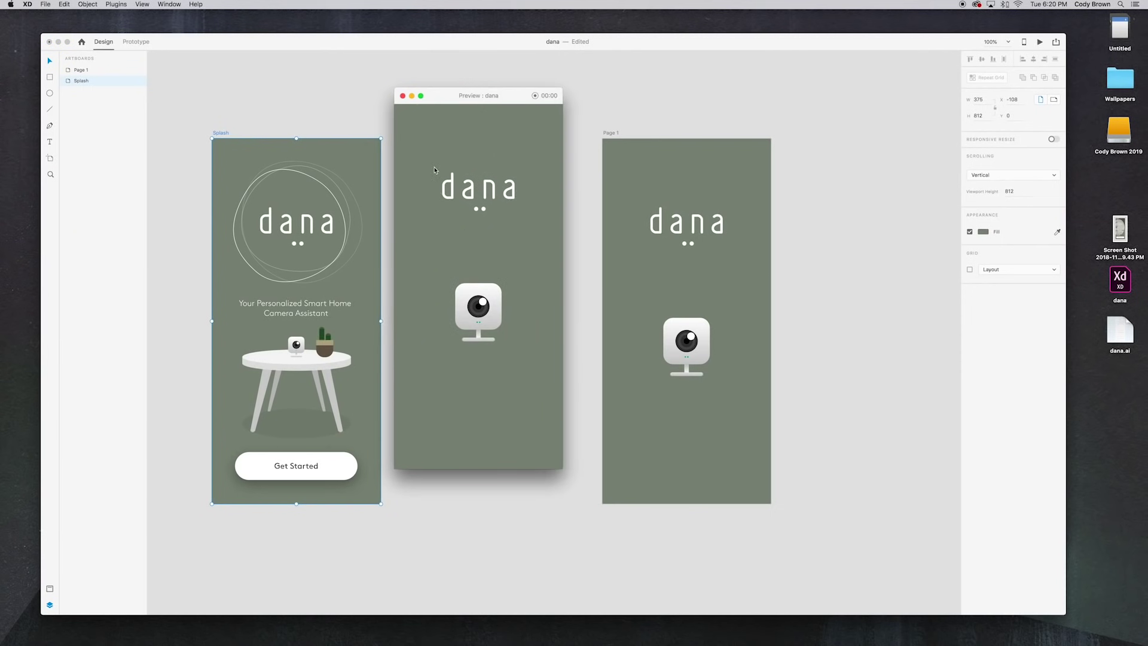
key("Left")
left_click(486, 434)
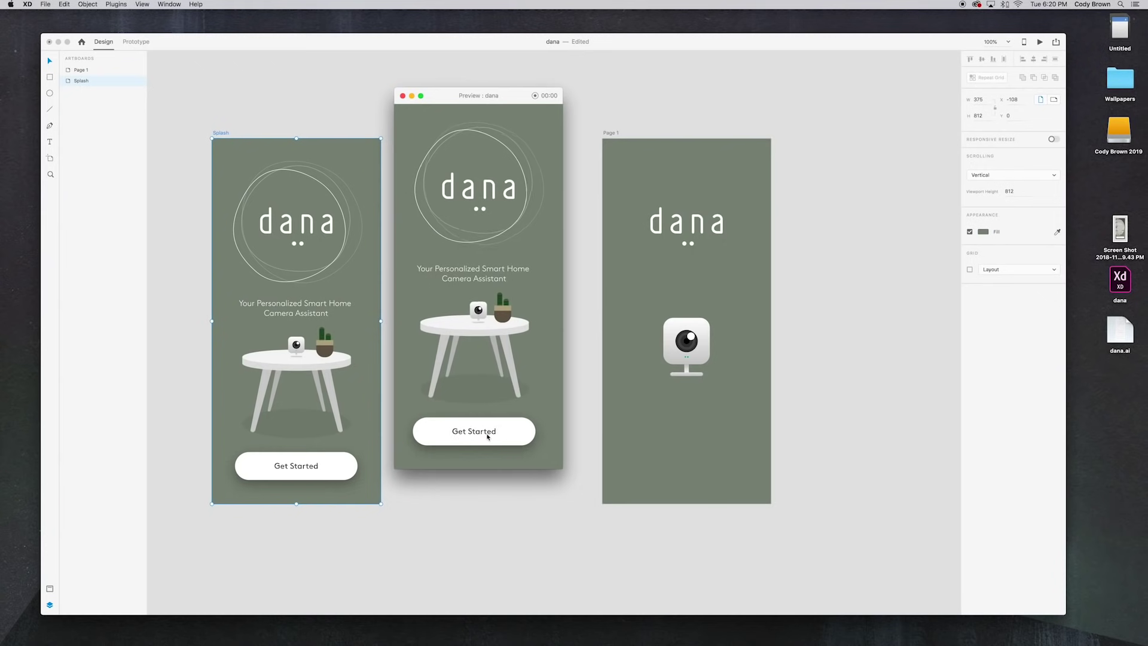
key("Left")
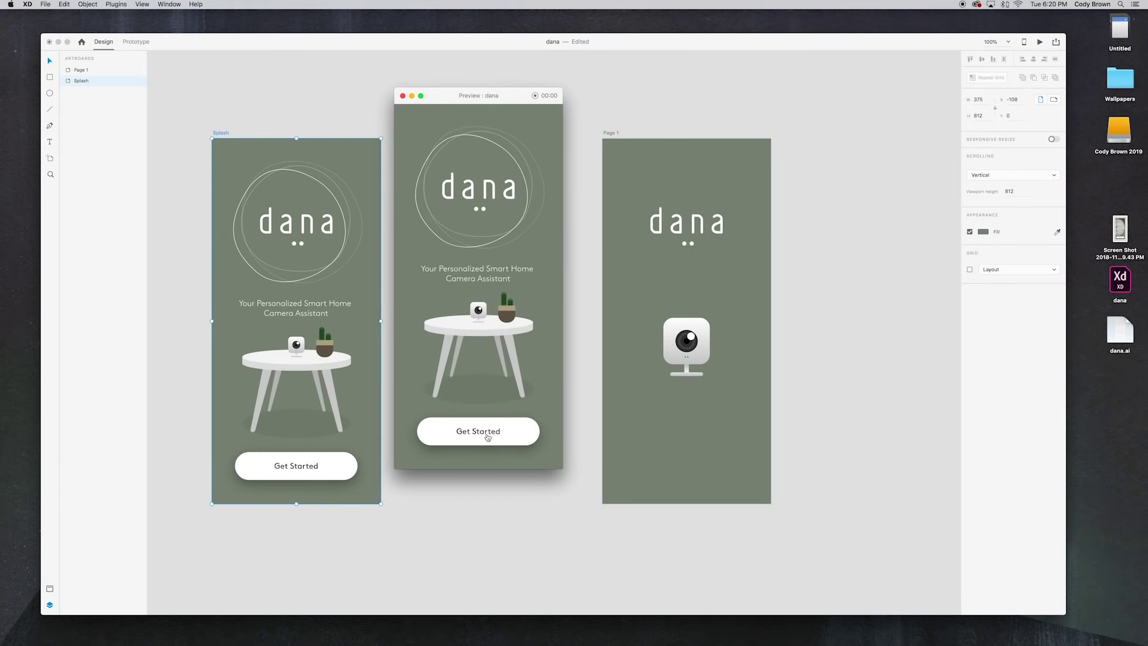
left_click(488, 436)
key("Left")
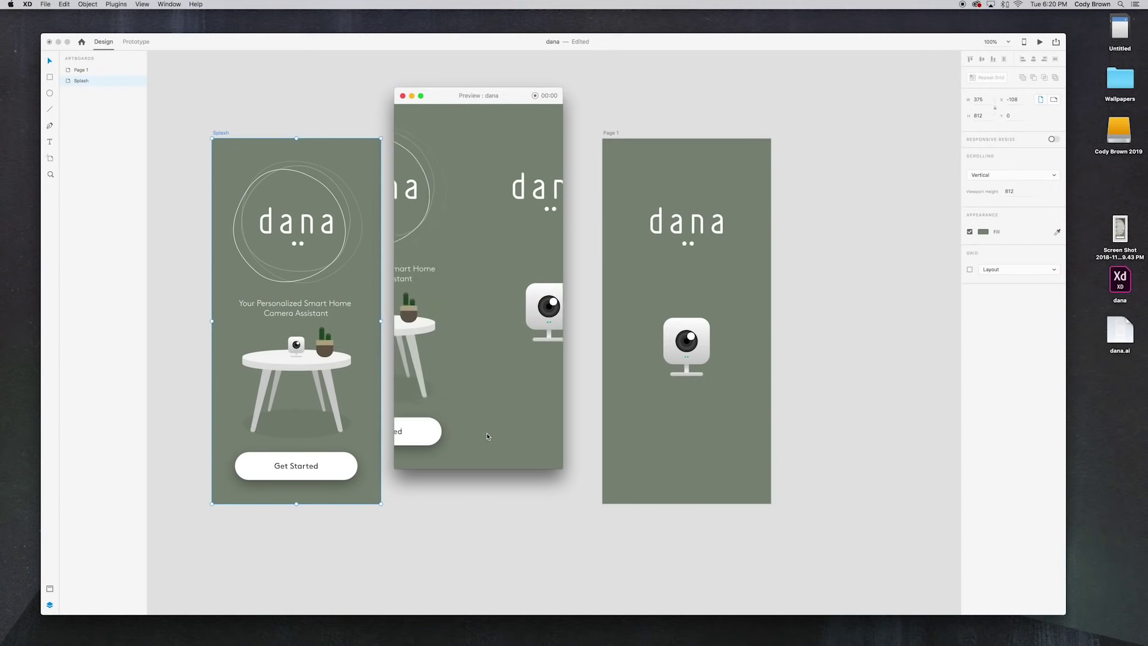
left_click(476, 439)
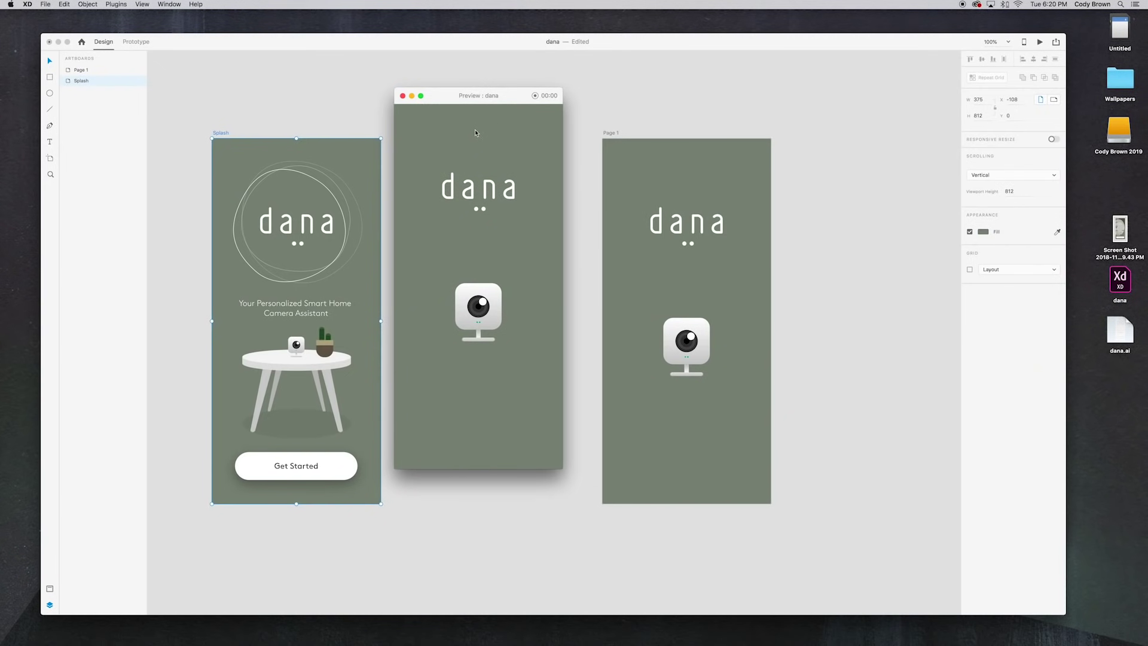
left_click(402, 95)
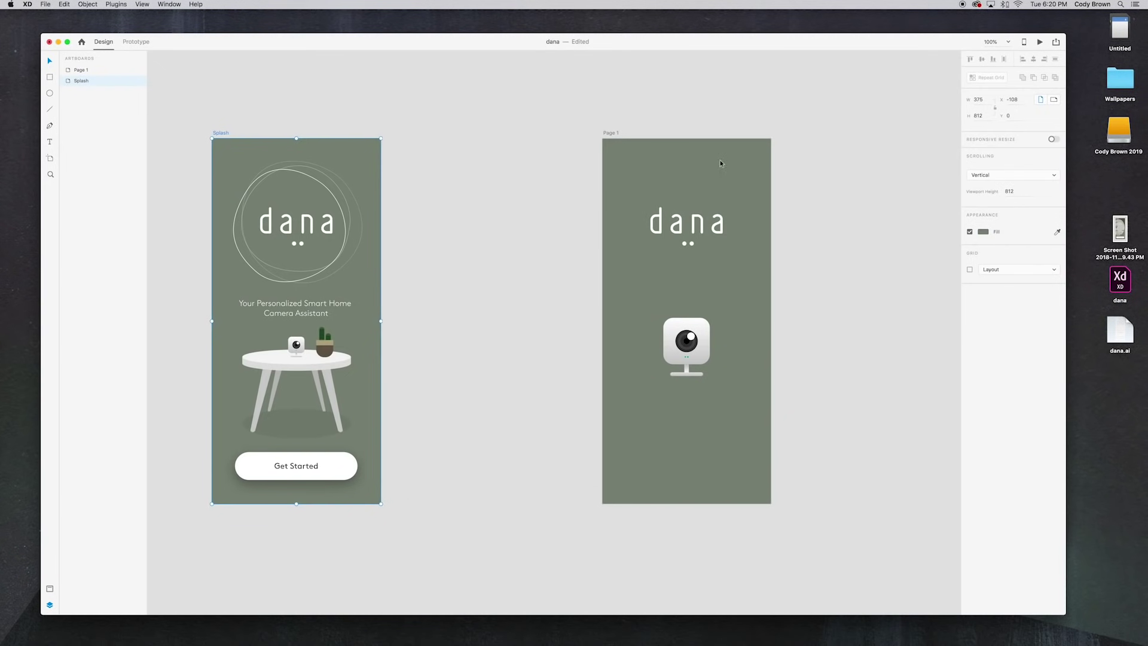
Step: Shrink the dana logo on Page 1 and move it up, centered near the artboard's upper edge
left_click(689, 242)
left_click_drag(725, 244, 700, 177)
left_click(601, 141)
left_click(325, 140)
Step: Preview from Splash how the logo animates to its smaller size on Page 1, replay it, and close the preview
left_click(219, 136)
key("super+Return")
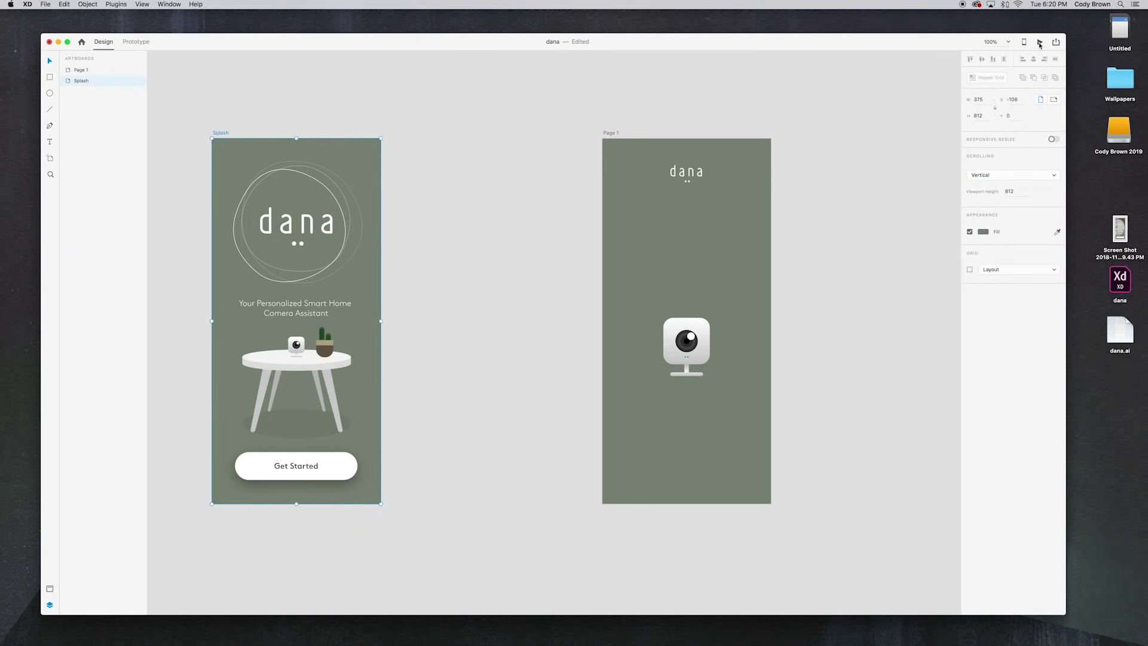
left_click(499, 436)
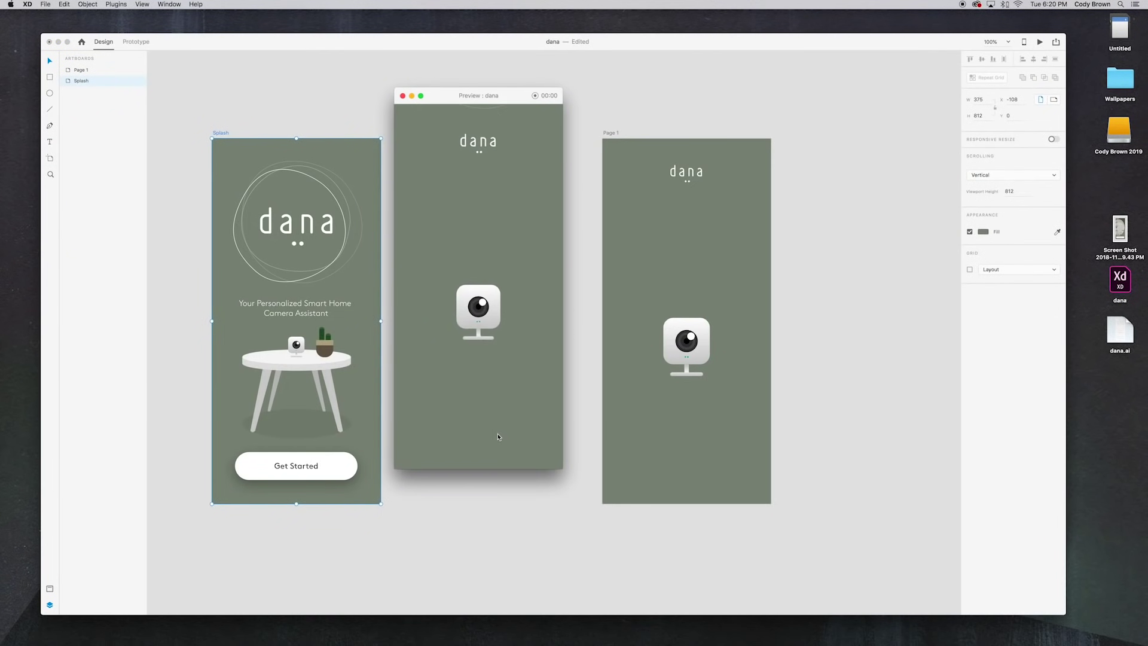
key("Left")
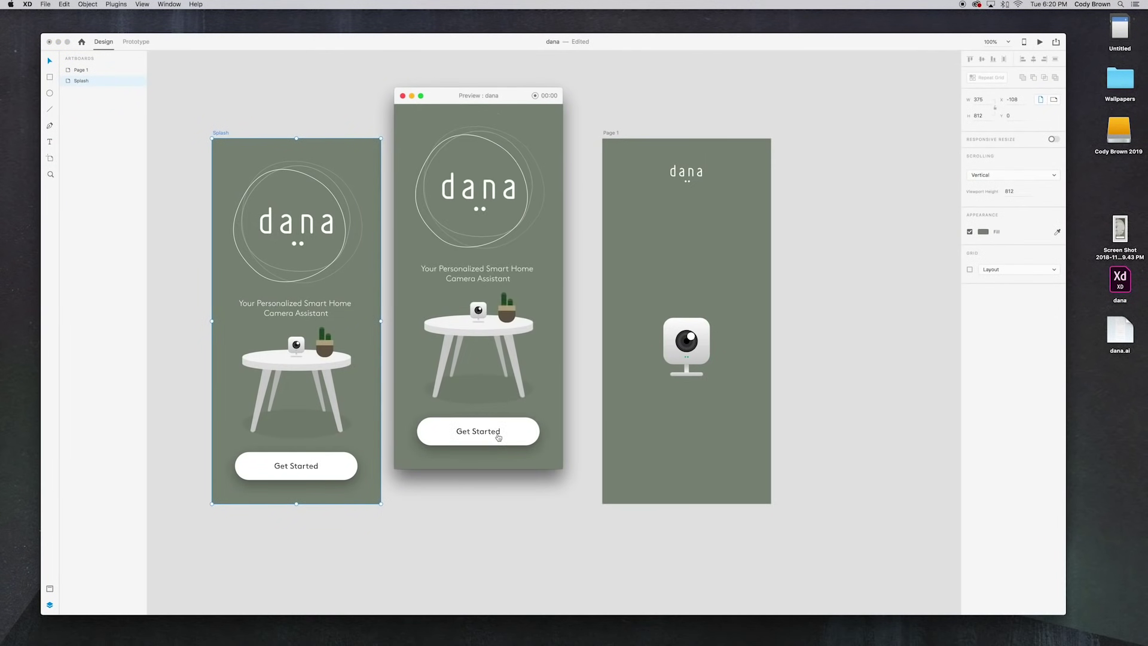
left_click(499, 436)
key("Left")
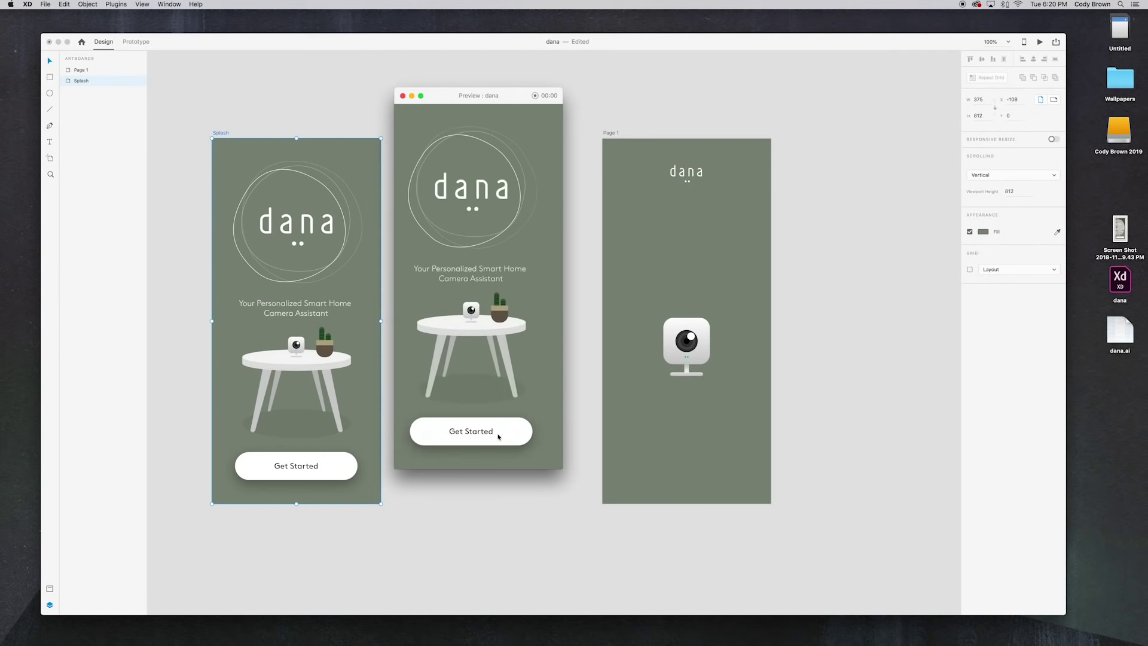
left_click(402, 96)
Step: Move the camera illustration on Page 1 up to just below the logo, keeping it horizontally centered
left_click(780, 309)
double_click(701, 352)
left_click_drag(700, 355, 708, 258)
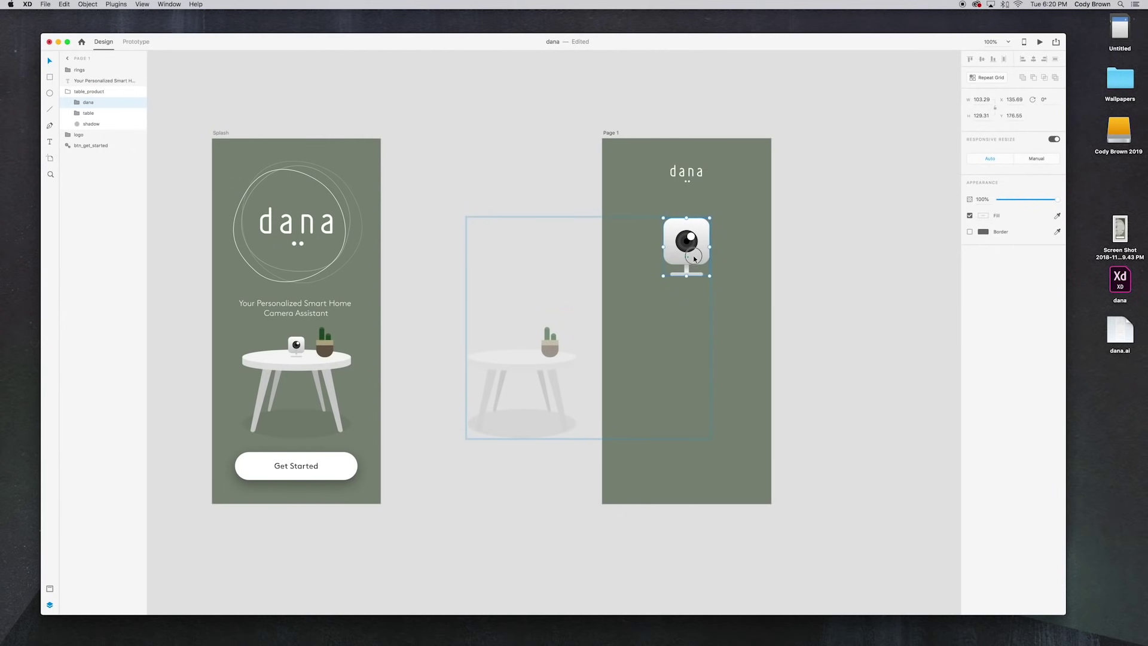
left_click(804, 282)
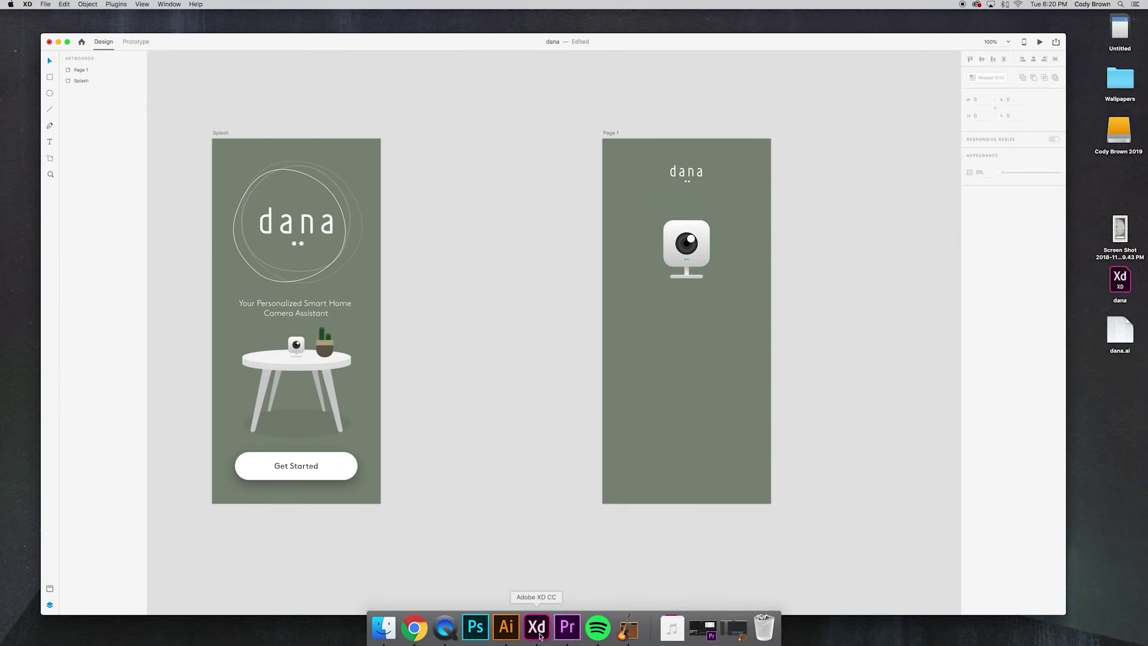
Step: Close the Finder window covering the design and return to the XD canvas
left_click(507, 631)
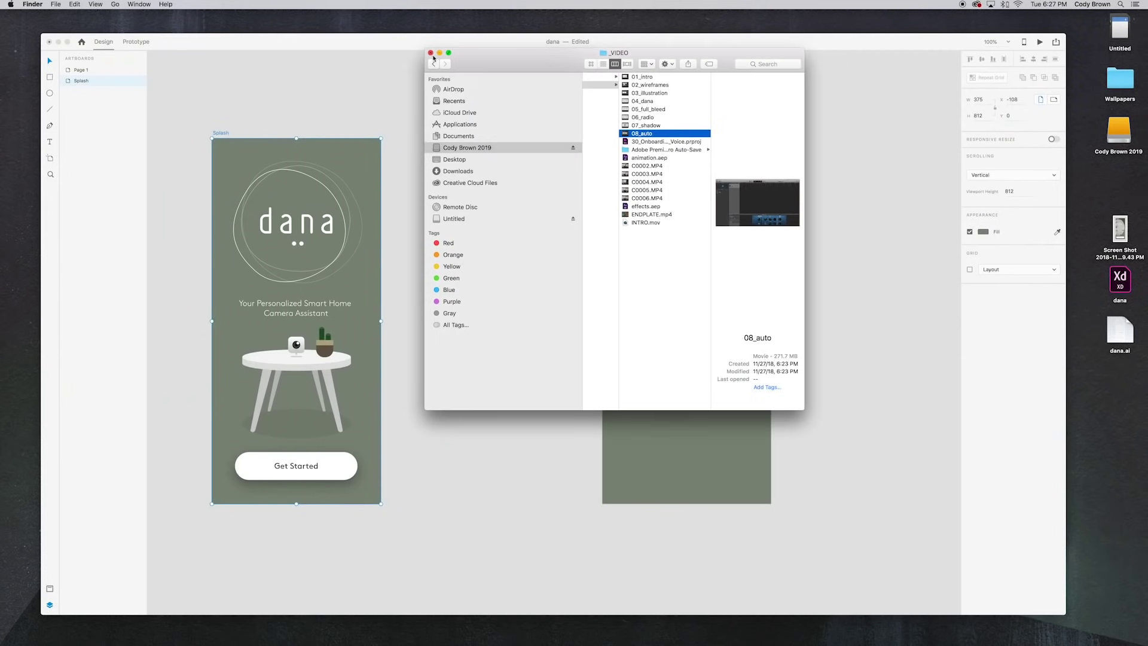
left_click(431, 53)
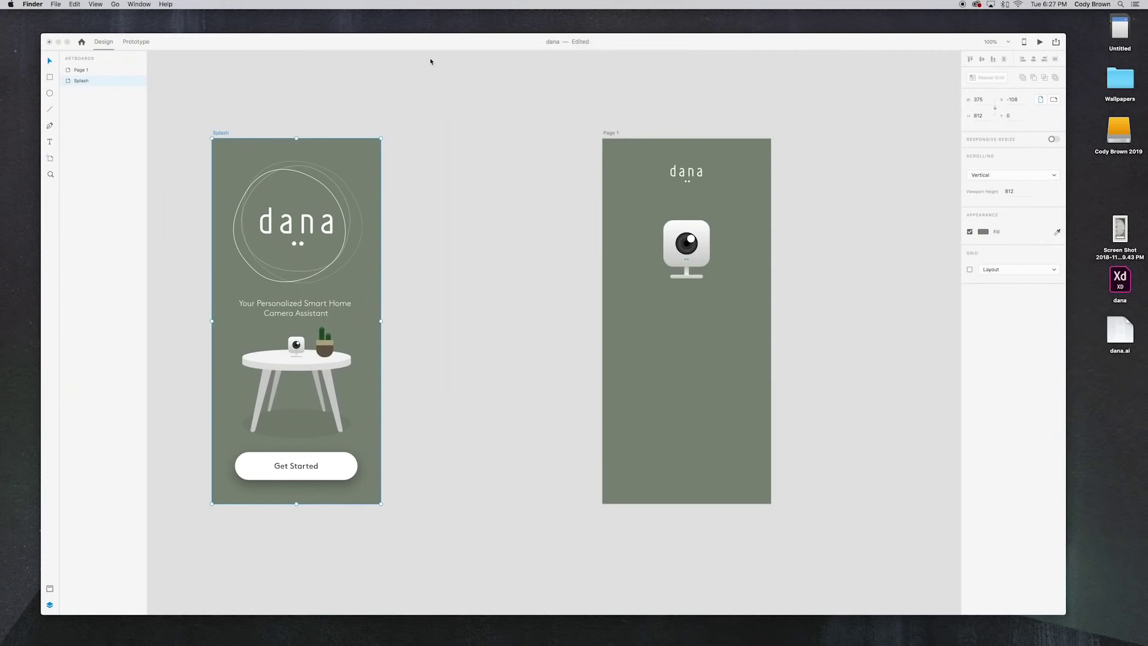
left_click(520, 118)
Step: Draw a left-pointing chevron about 11 × 22 with the Pen tool, left of the logo on Page 1
scroll(475, 116, "right", 2)
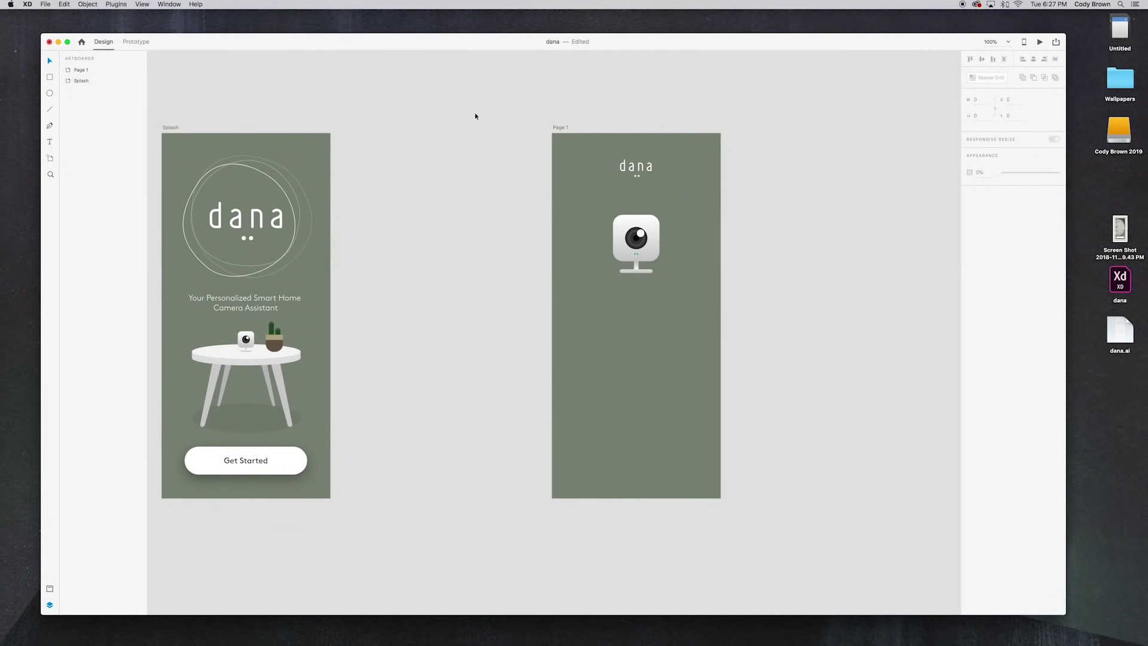
left_click(50, 127)
key("super+equal")
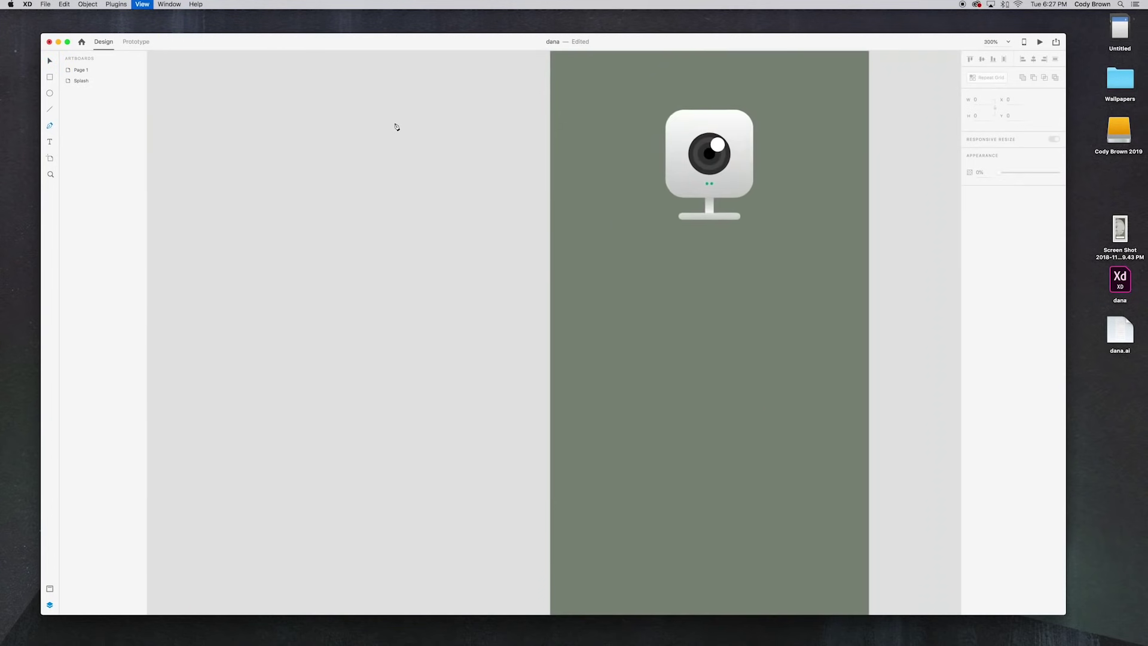
key("super+equal")
scroll(518, 371, "up", 5)
scroll(572, 332, "up", 8)
scroll(572, 332, "left", 2)
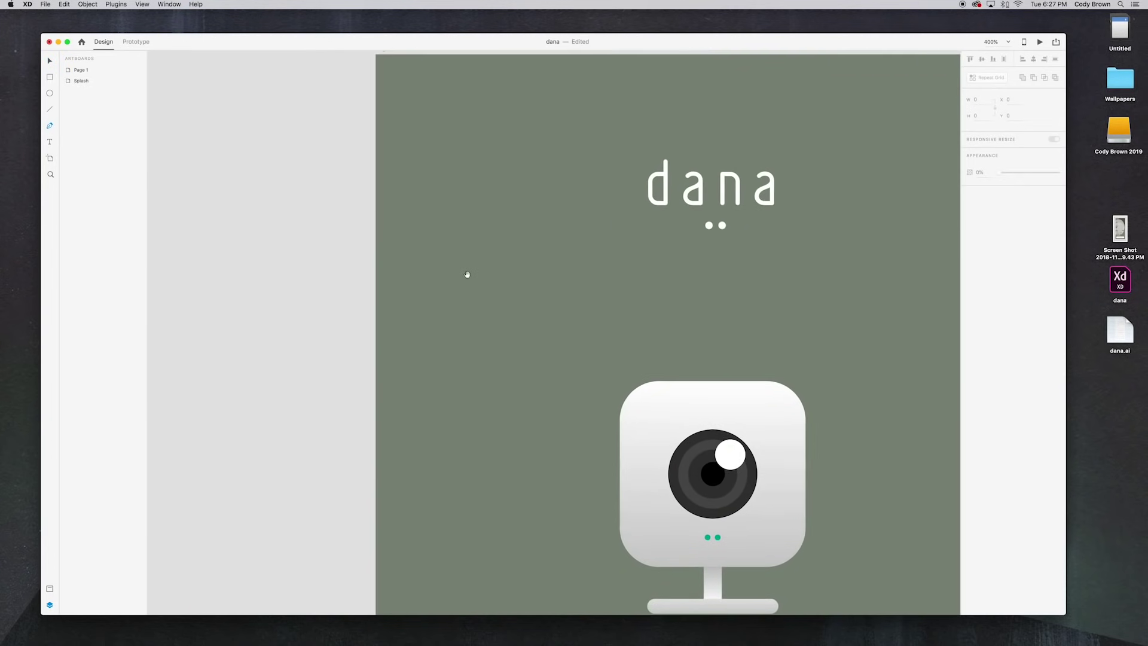
left_click(460, 214)
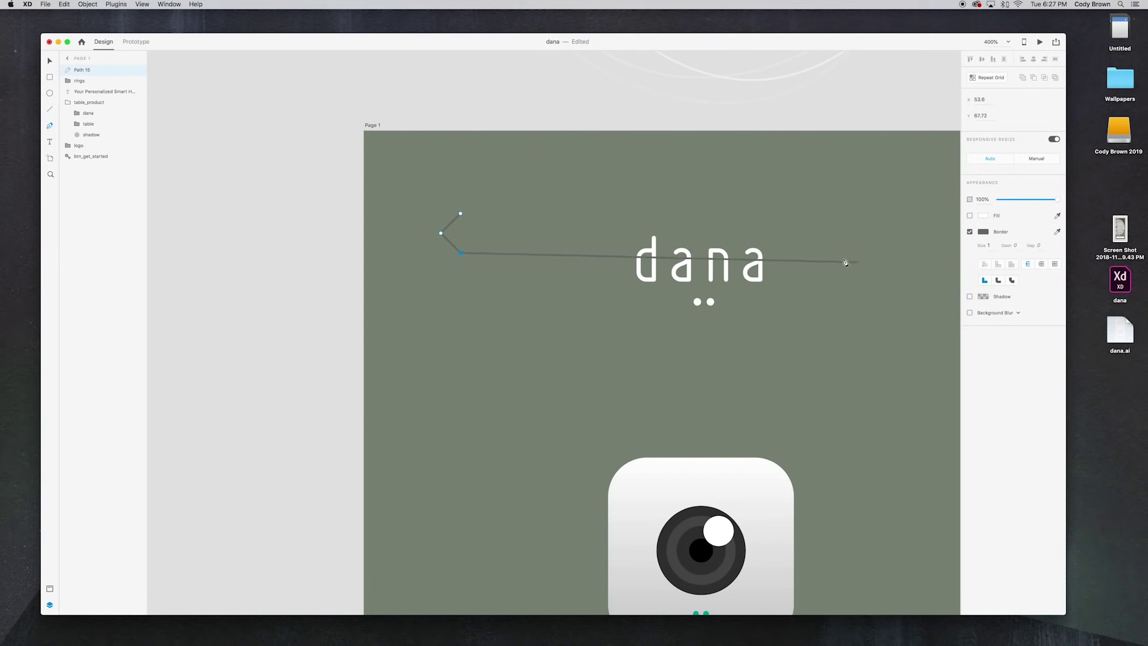
Step: Make the back chevron's border white (#FFFFFF) and thicker, with round caps
left_click(981, 231)
left_click_drag(888, 205, 857, 157)
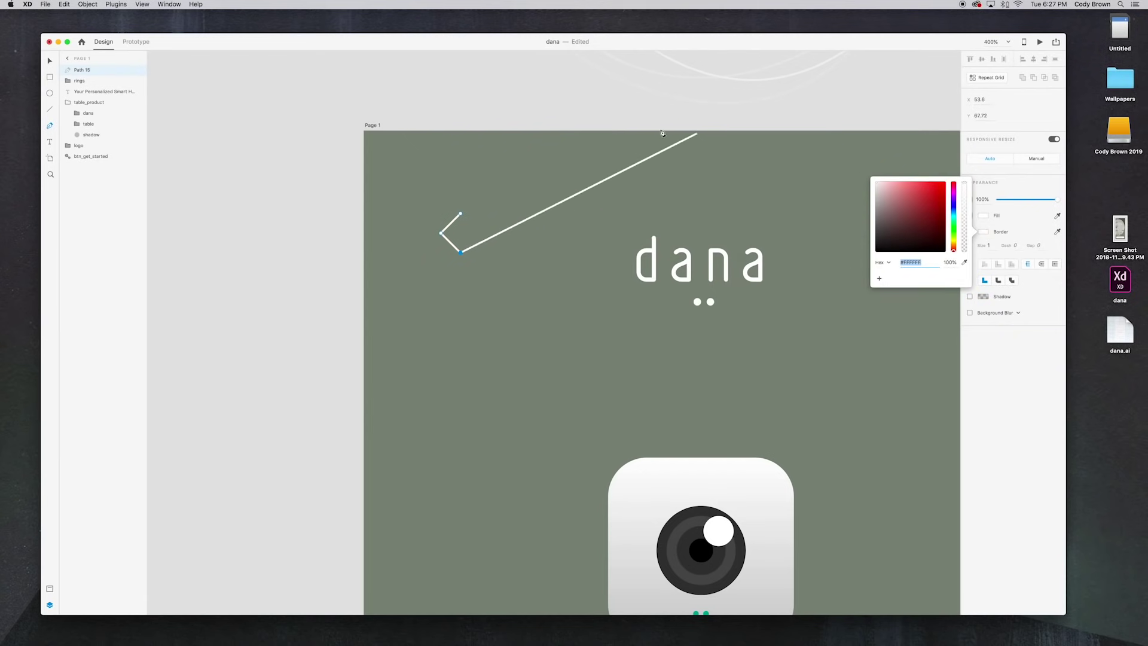
left_click(50, 61)
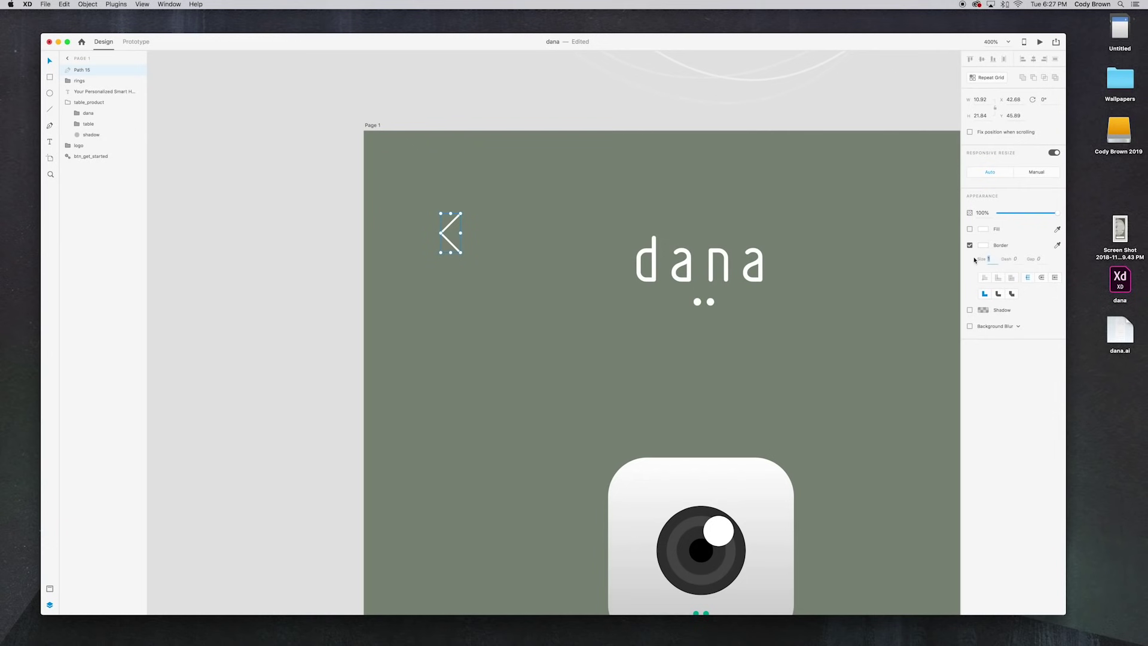
key("Return")
left_click(1042, 279)
left_click(449, 227)
left_click(584, 112)
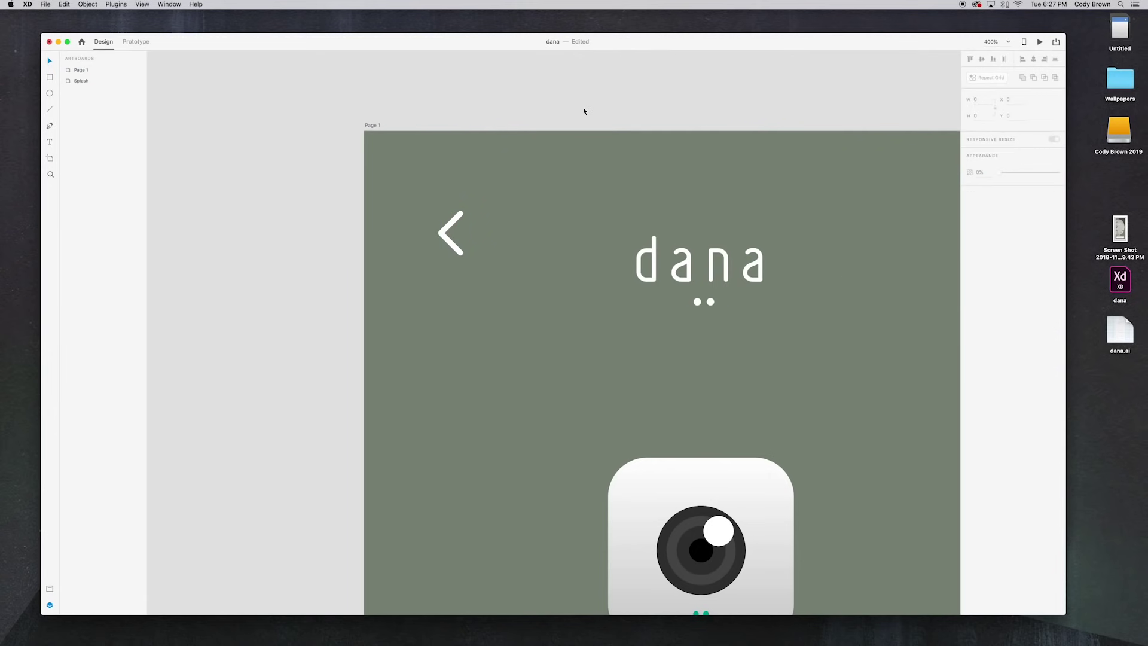
Step: Rename the back chevron's layer on Page 1 as btn_back and collapse the table_product group
left_click(460, 213)
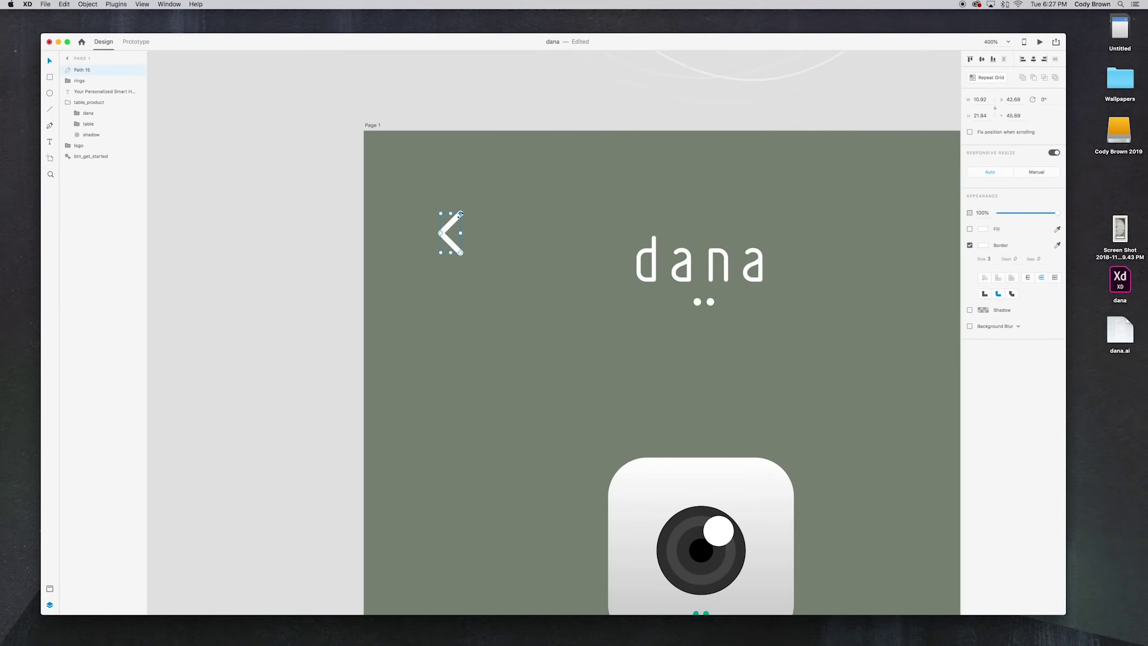
scroll(394, 181, "down", 6)
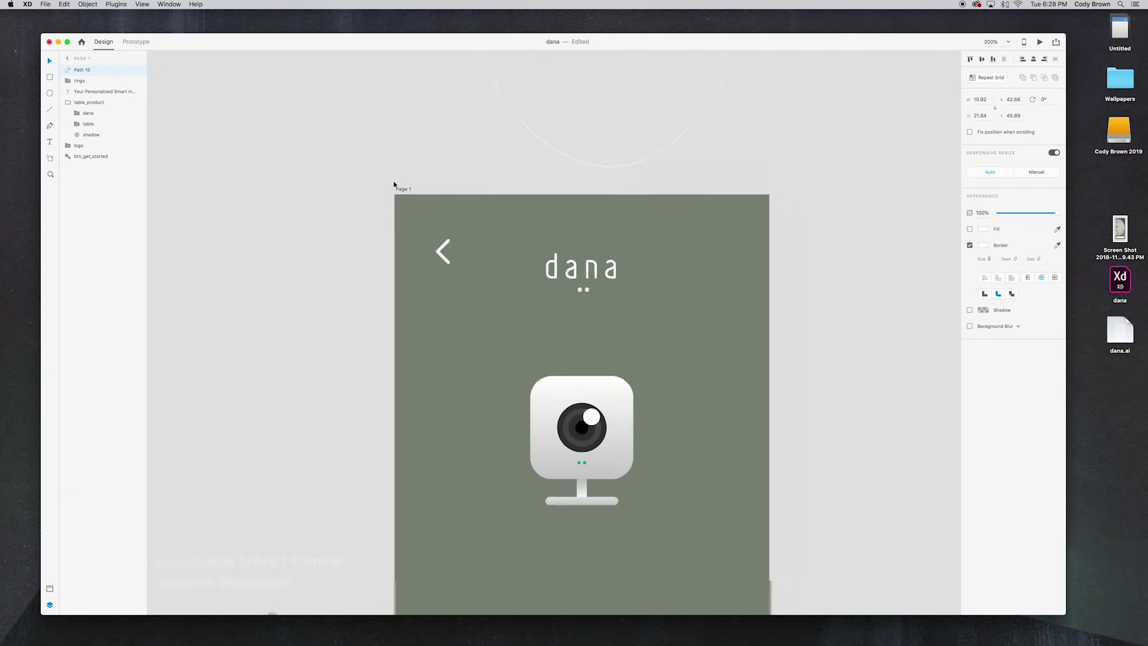
scroll(421, 195, "down", 2)
scroll(421, 195, "right", 2)
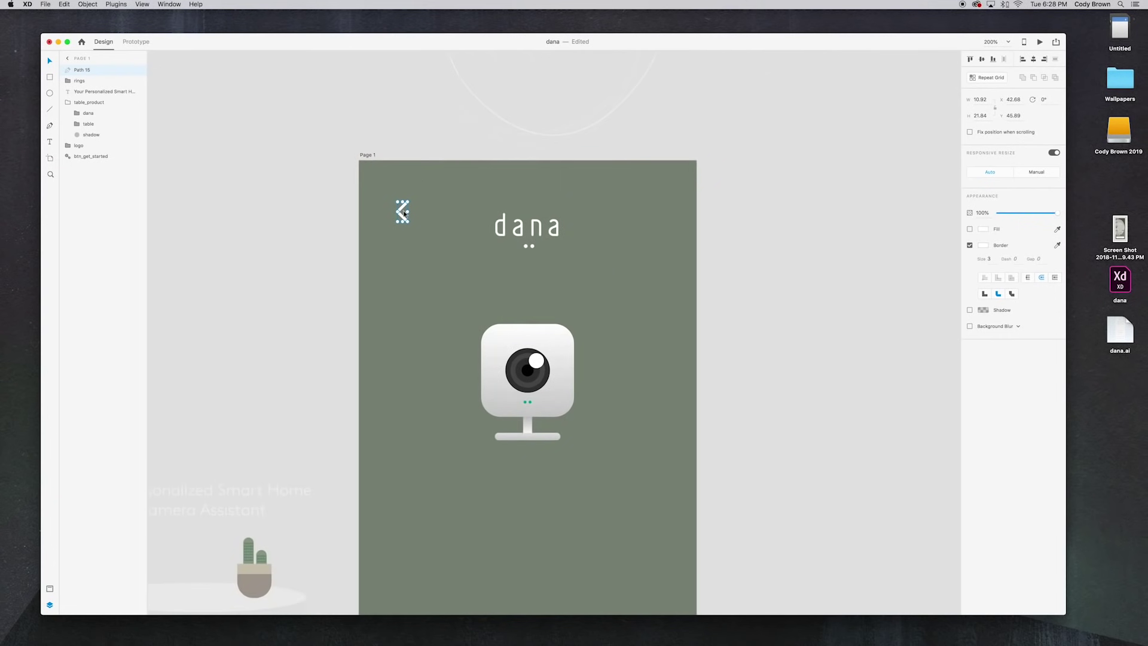
right_click(401, 211)
left_click(68, 82)
double_click(82, 70)
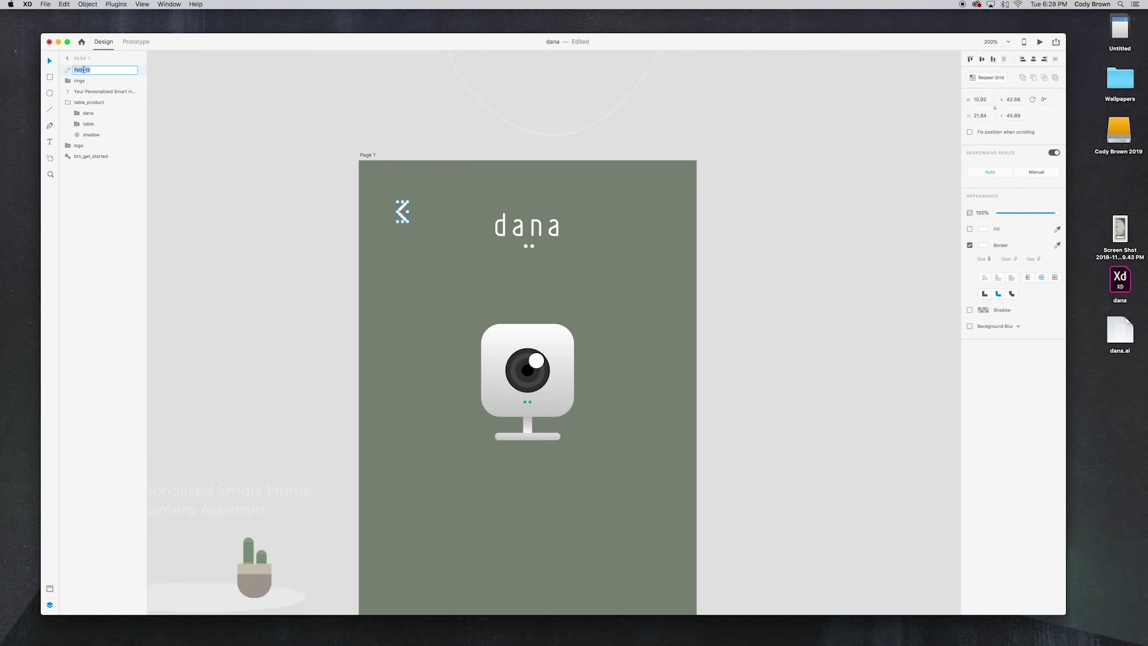
type("btn")
key("Return")
left_click(62, 102)
left_click(99, 92)
Step: Move the back chevron on Page 1 closer to the artboard's left edge, to about X 31.68
left_click(405, 210)
left_click_drag(405, 210, 395, 209)
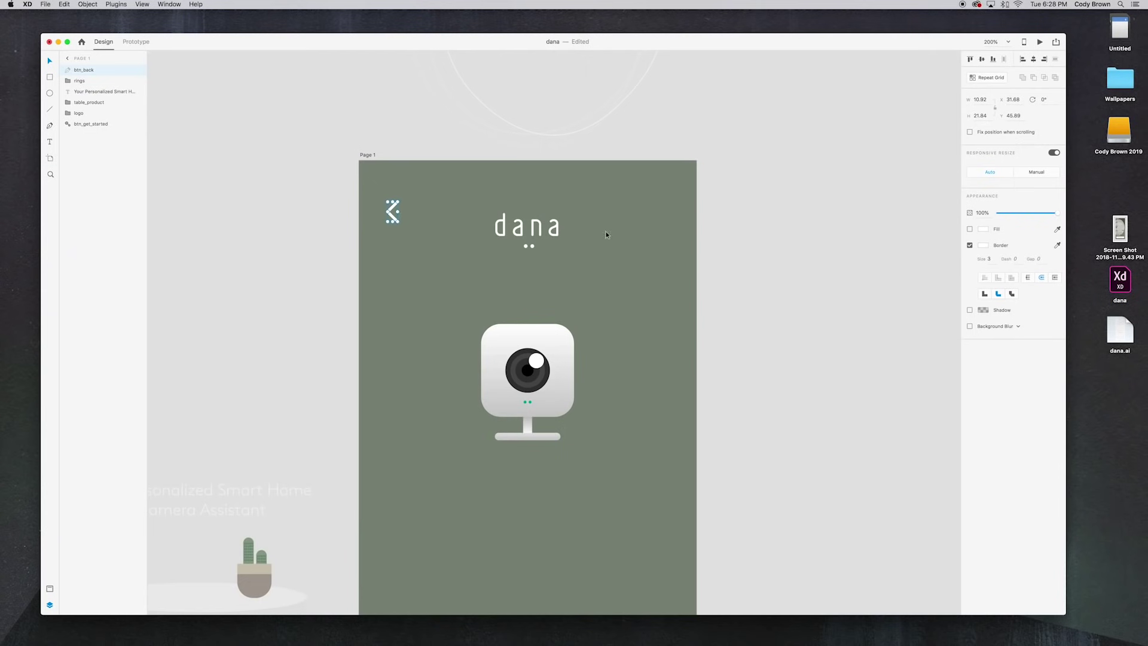
left_click(745, 272)
Step: Open Apple's iOS UI kit resources page in the browser and close the photo page left open there
scroll(707, 243, "down", 2)
scroll(707, 243, "down", 5)
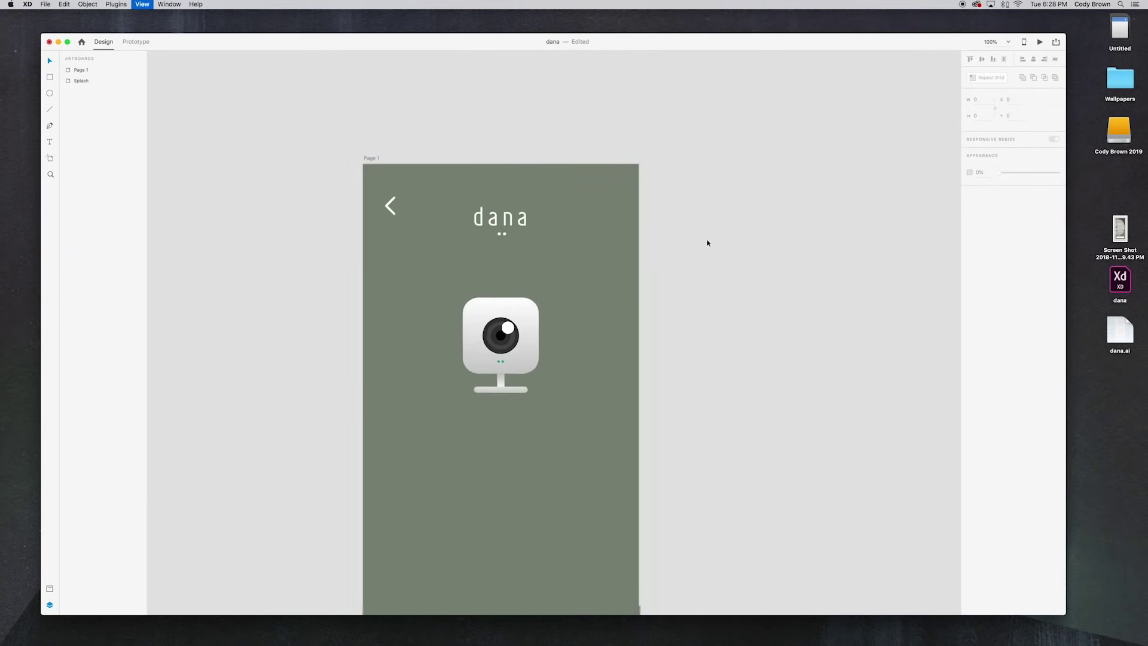
scroll(805, 209, "left", 3)
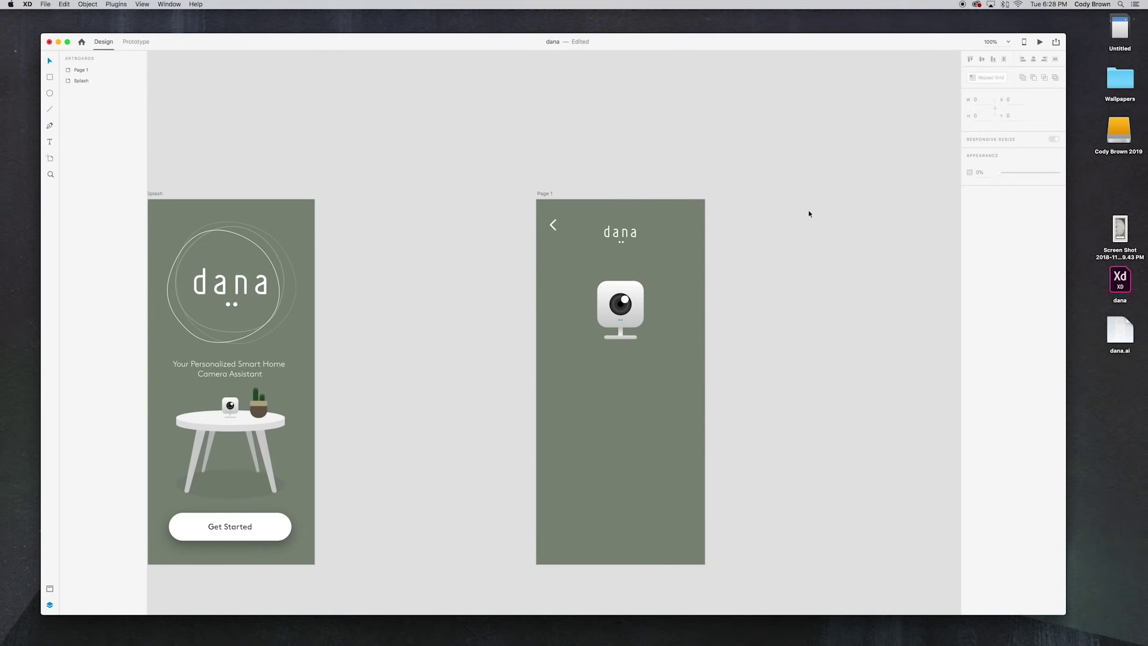
left_click(554, 193)
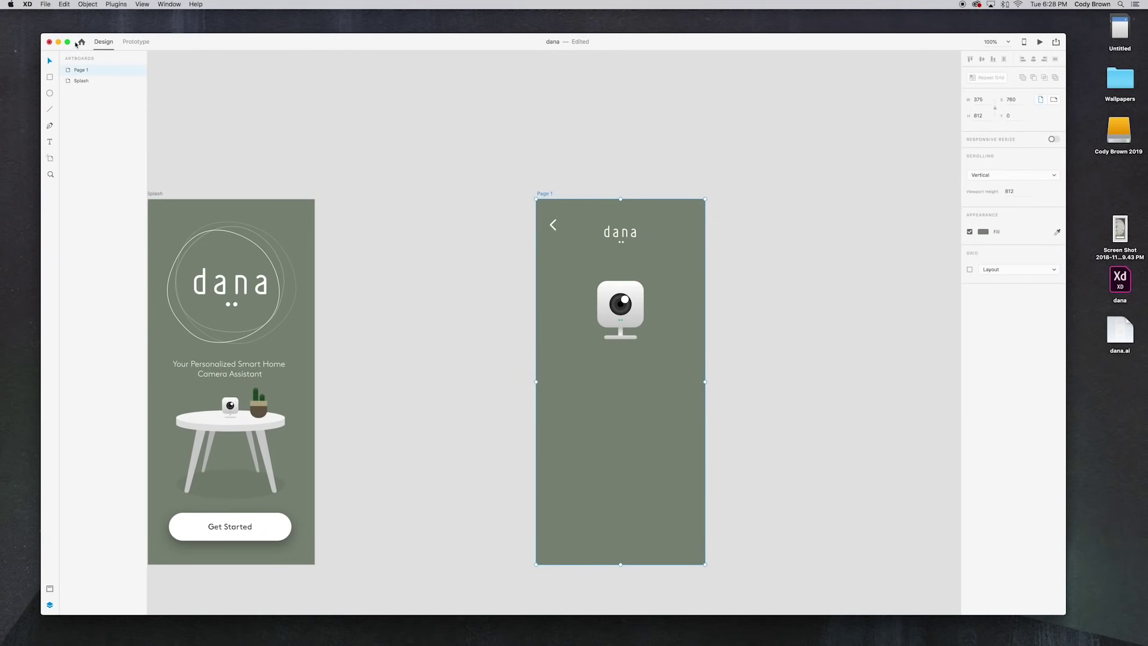
left_click(45, 4)
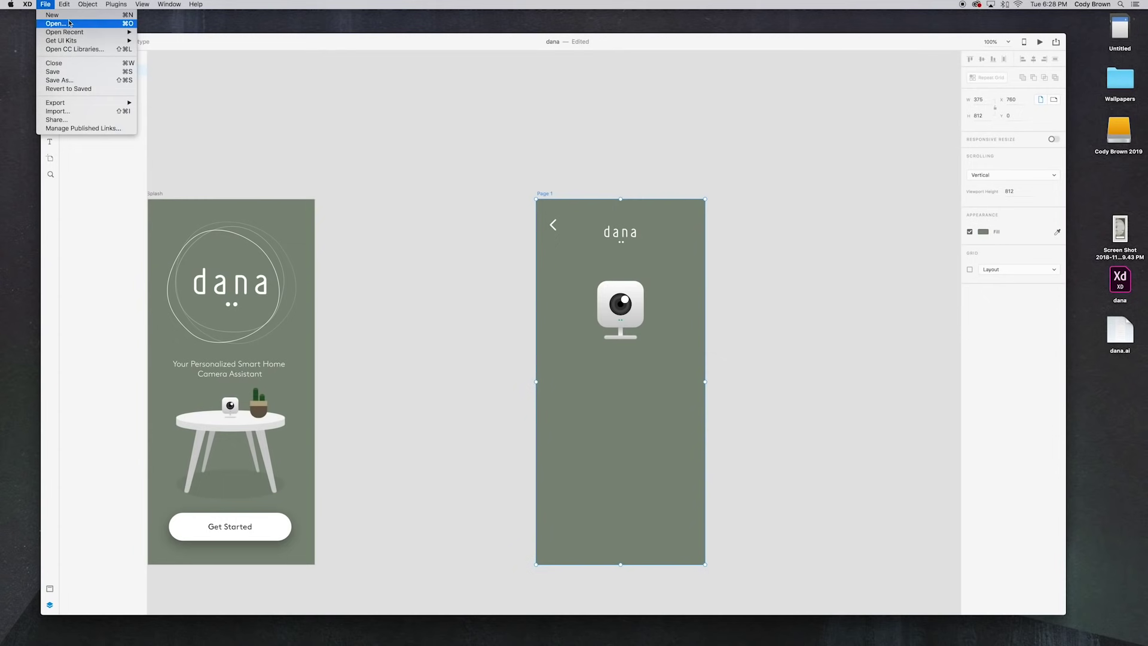
mouse_move(113, 42)
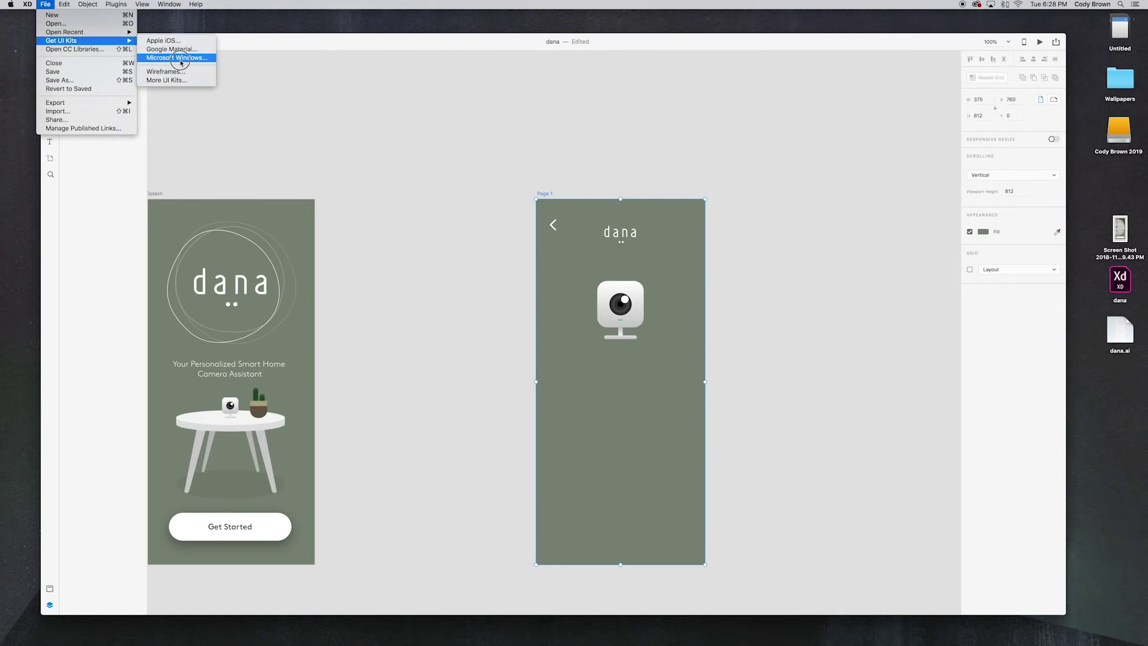
left_click(163, 41)
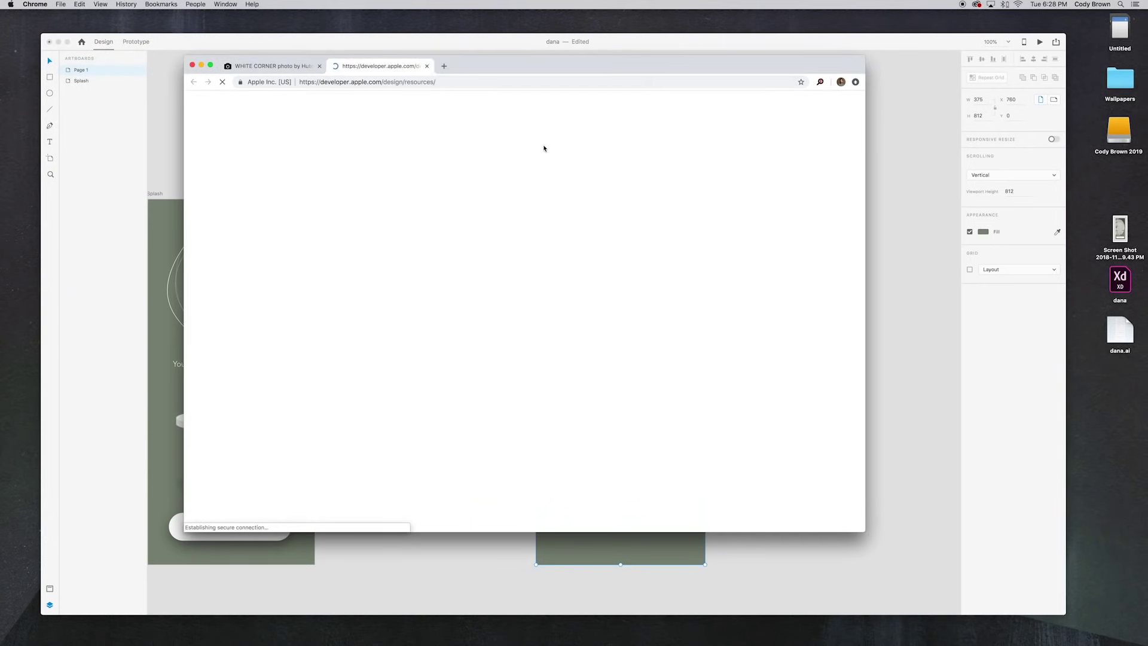
left_click(319, 66)
scroll(729, 260, "down", 10)
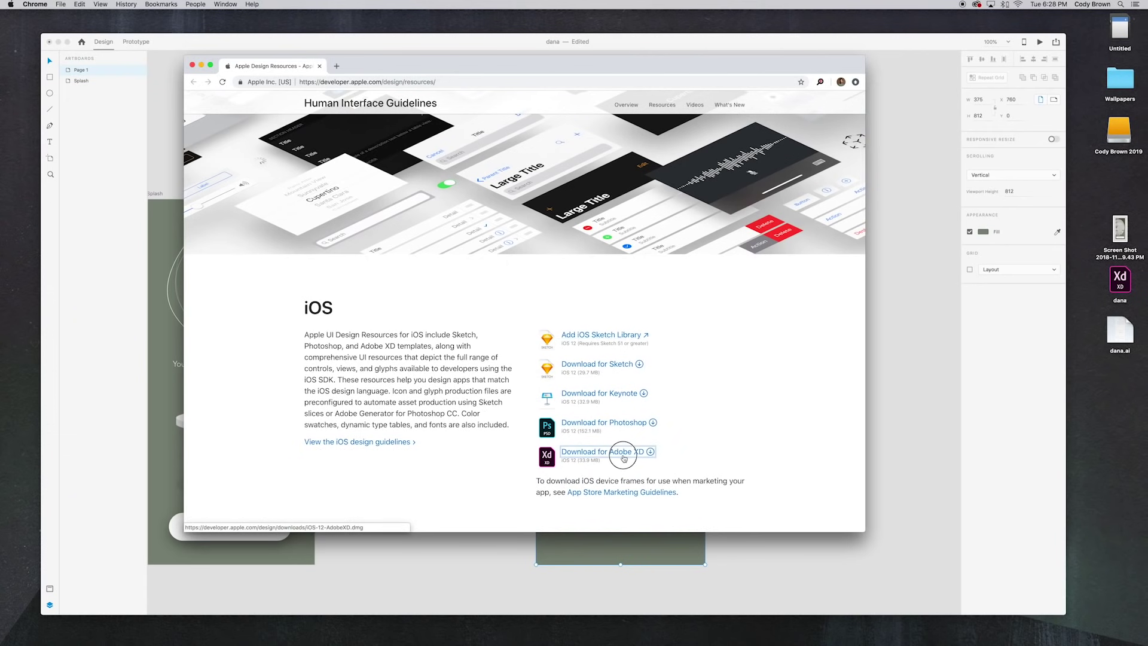
Step: Download the iOS 12 resources for Adobe XD and open the disk image, agreeing to its license terms
left_click(627, 453)
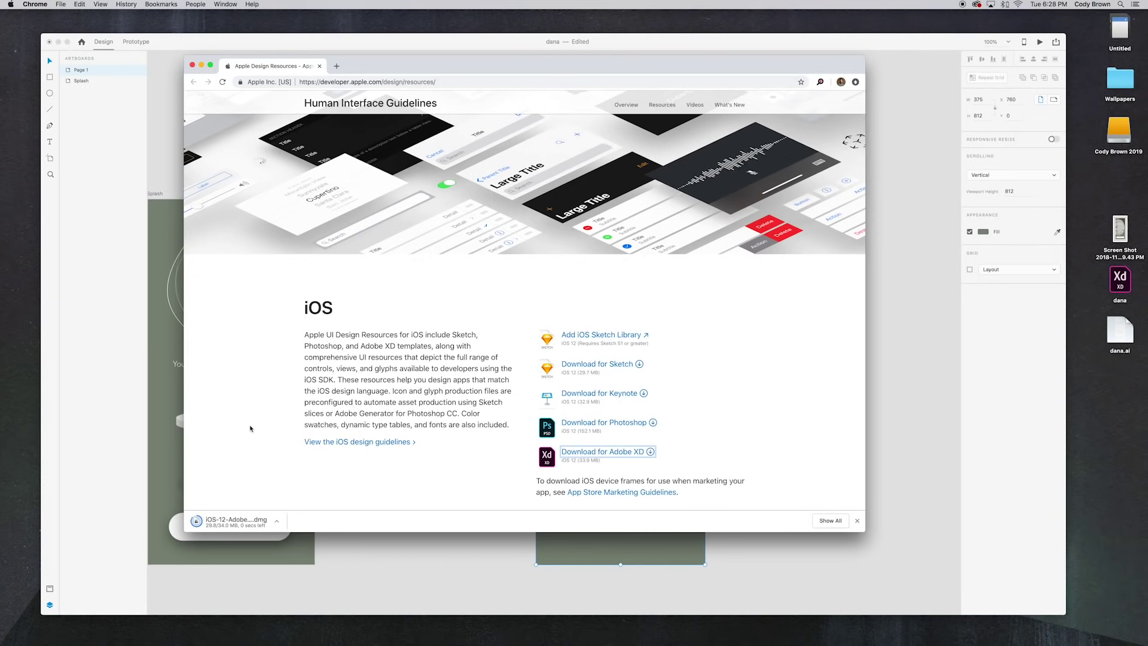
left_click(230, 520)
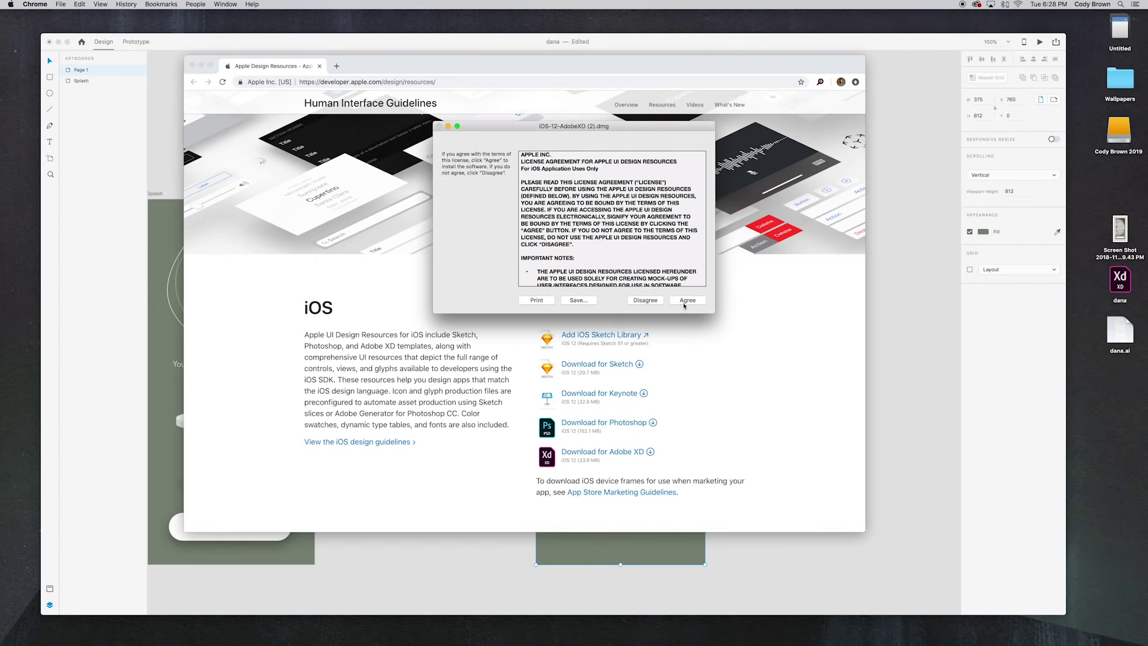
left_click(686, 301)
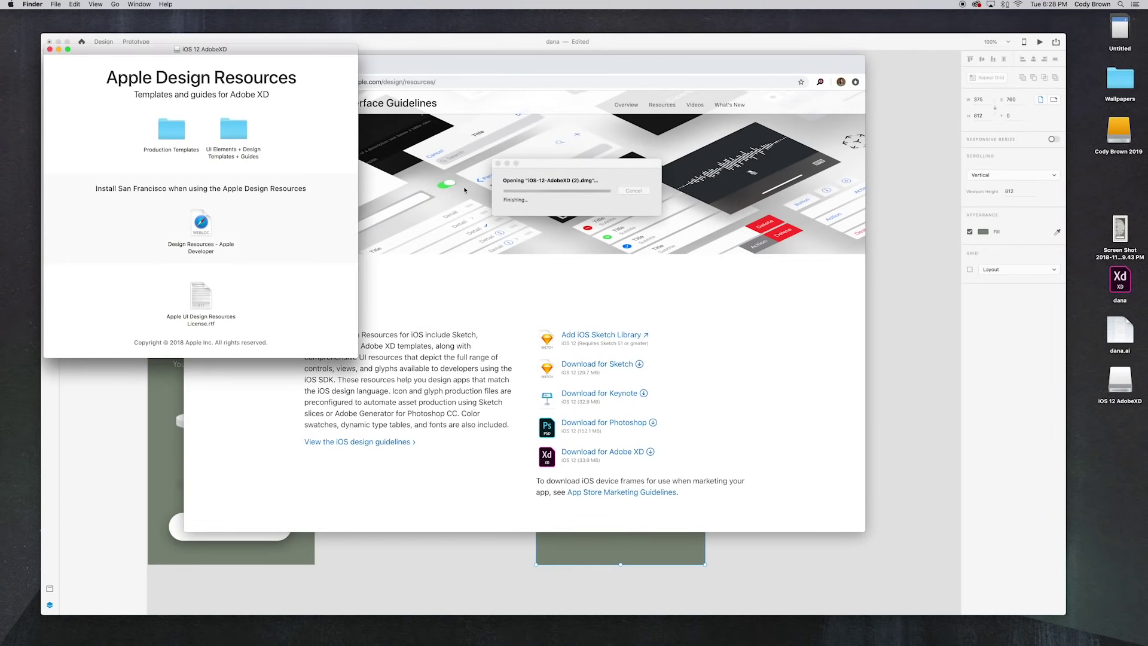
Step: Open the iPhoneX file from the UI Elements + Design Templates + Guides folder and dismiss the missing fonts notice
double_click(234, 133)
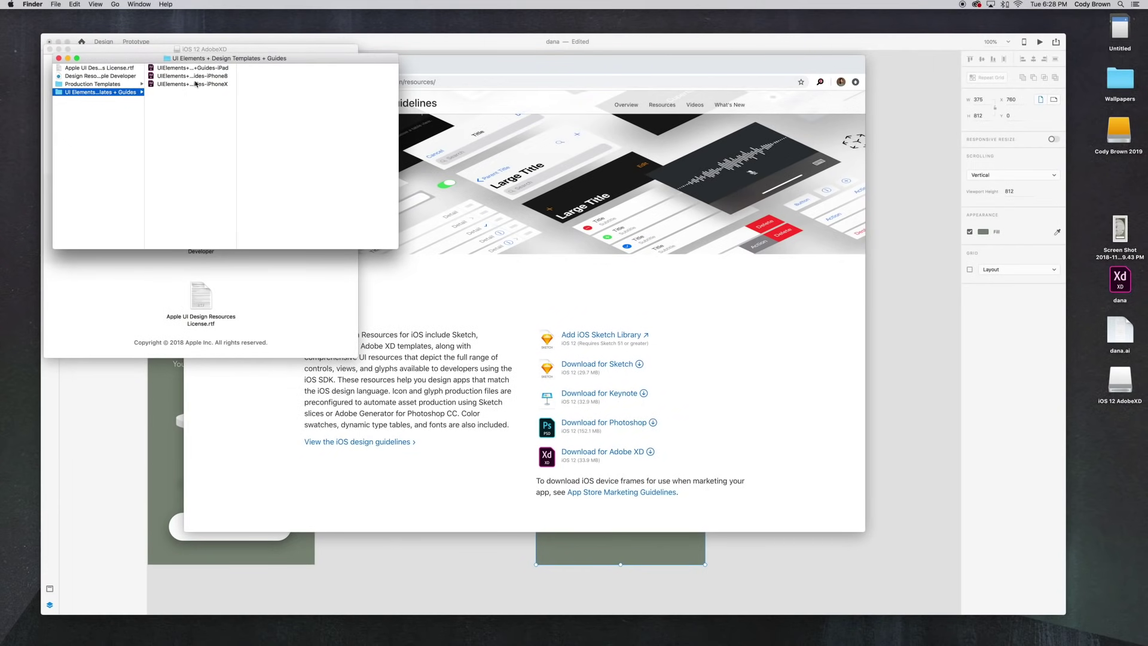
left_click(180, 84)
key("super+Tab")
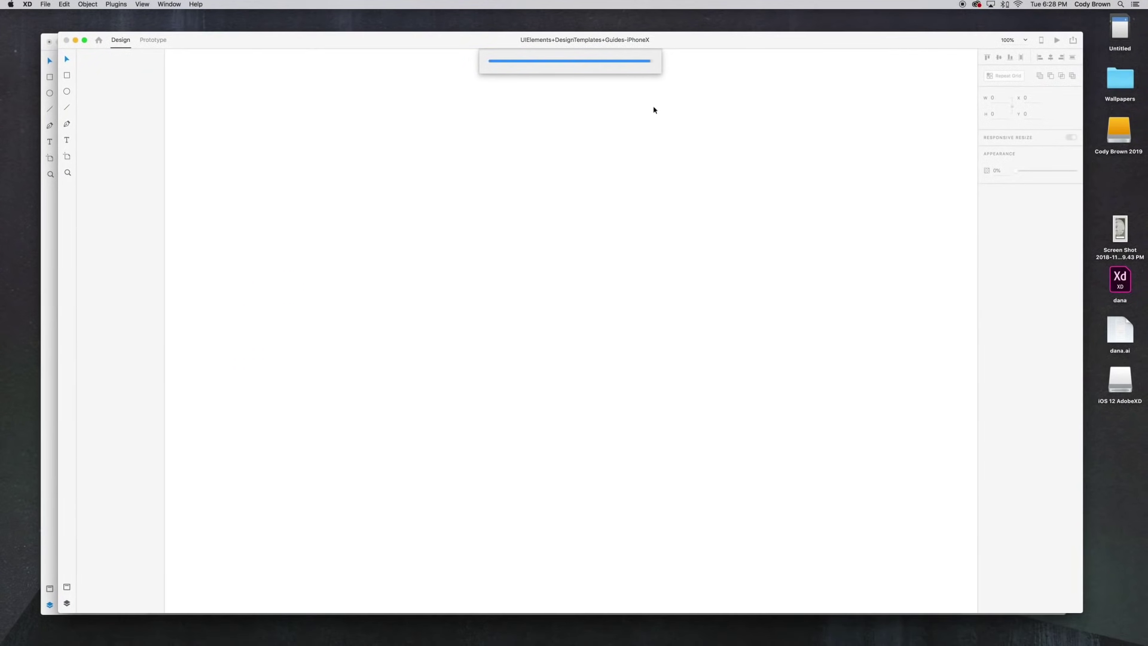
scroll(676, 143, "down", 3)
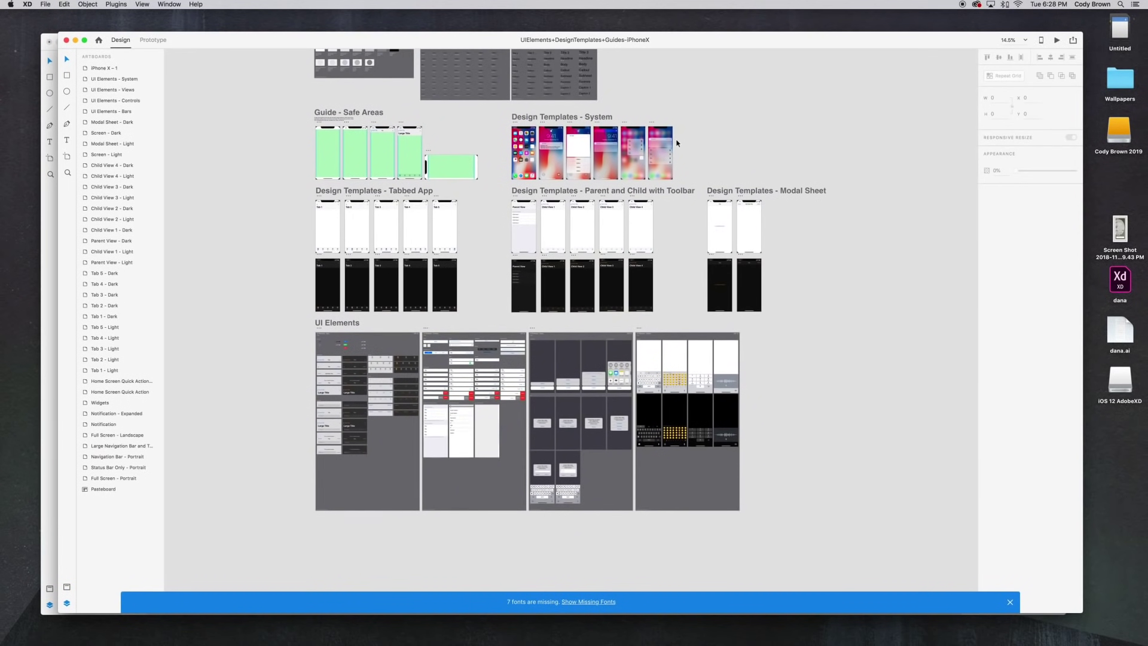
left_click(1011, 602)
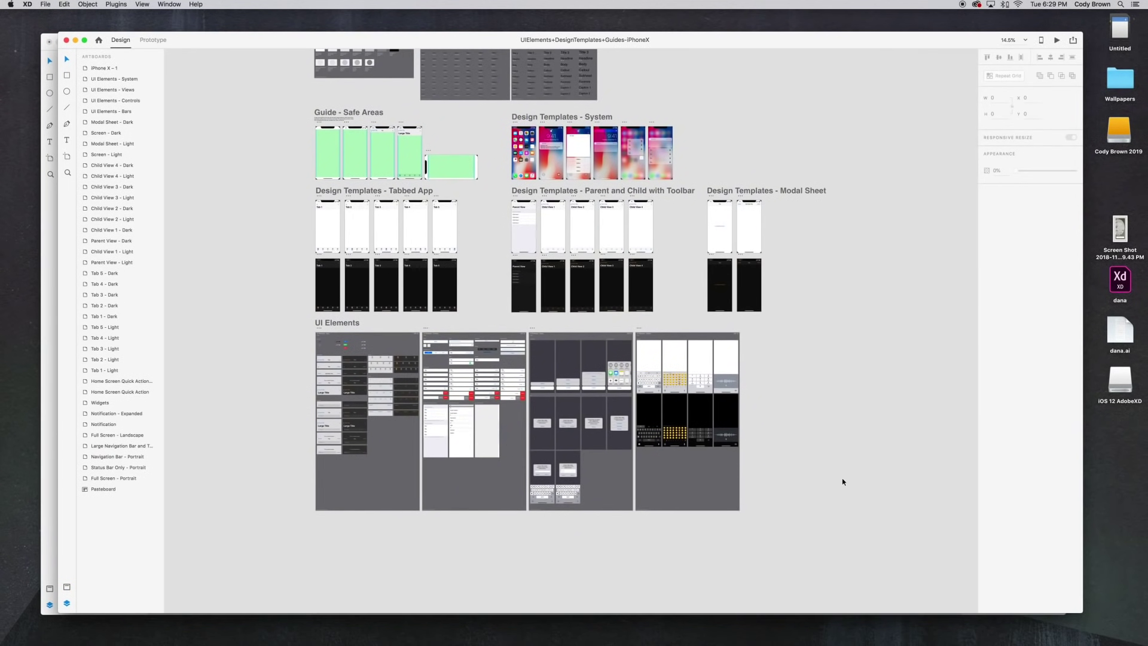
Step: Copy the Display Shape with the iPhone X notch from the Child View 2 - Light artboard
key("super+plus")
key("super+plus")
key("super+plus")
key("super+plus")
key("super+plus")
left_click_drag(798, 220, 790, 451)
left_click_drag(754, 241, 712, 496)
mouse_move(578, 145)
left_mouse_down()
mouse_move(570, 137)
mouse_move(622, 140)
mouse_move(592, 135)
left_mouse_up()
key("super+z")
key("super+c")
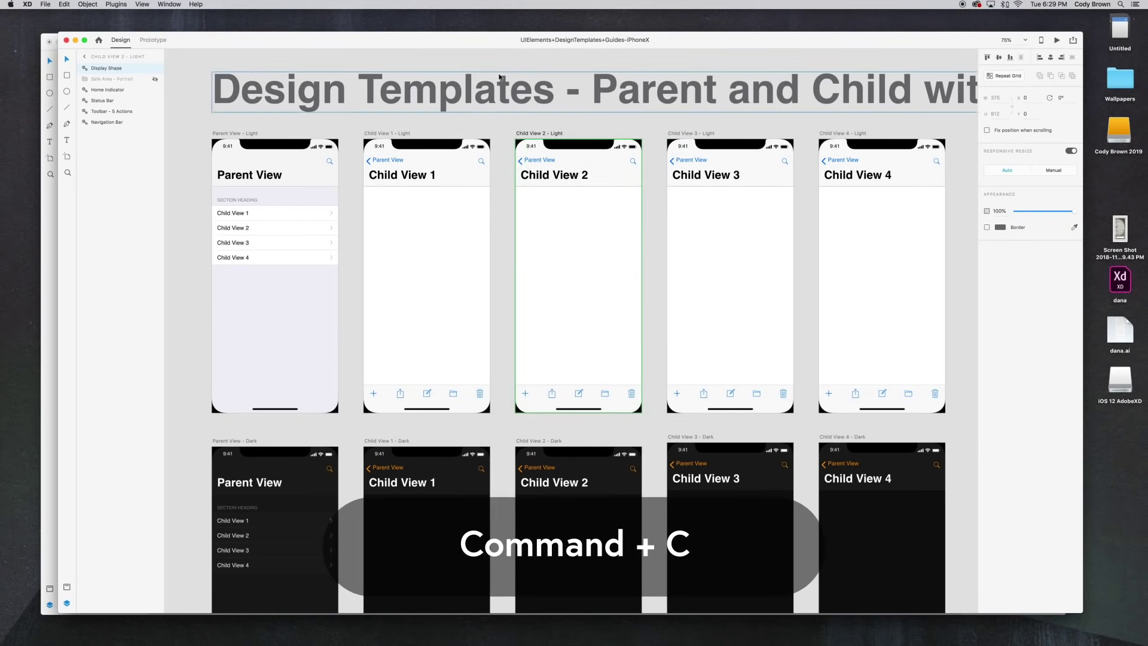
Step: Switch back to the dana document, paste the Display Shape, and align it exactly over the Page 1 artboard
left_click(51, 49)
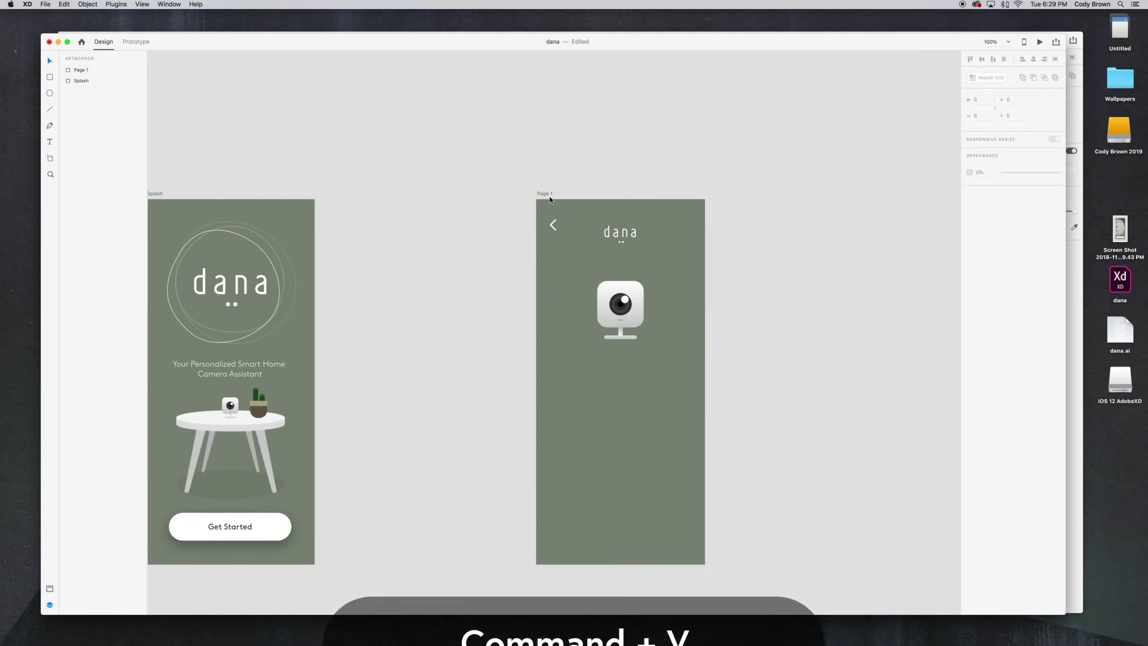
key("super+v")
left_click_drag(565, 140, 630, 206)
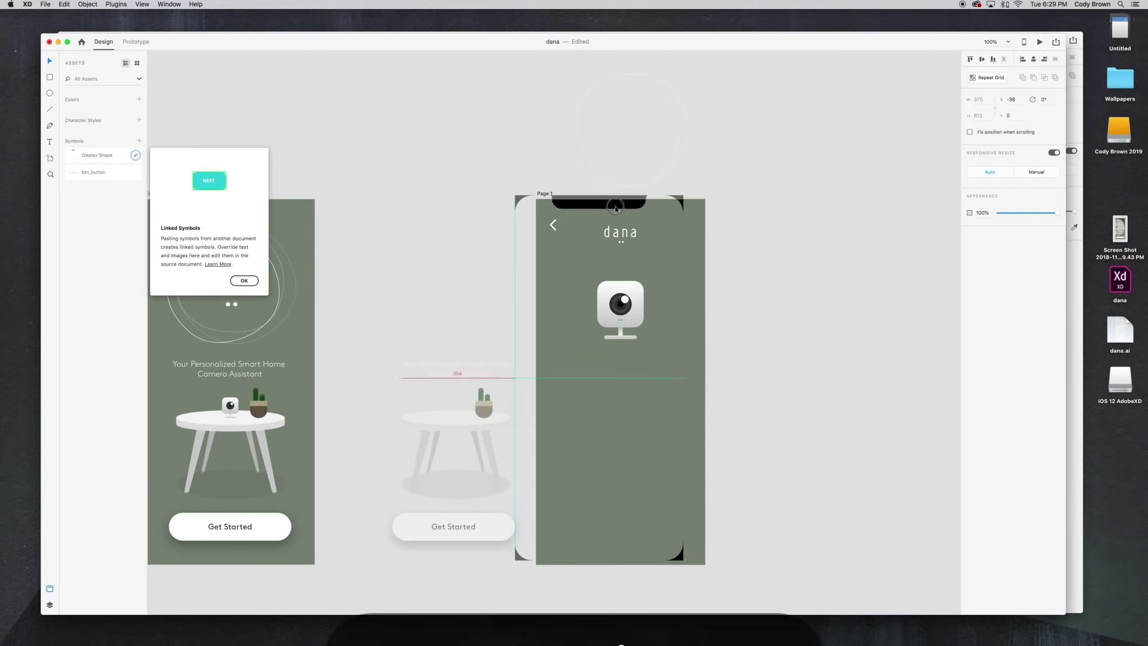
left_click(497, 181)
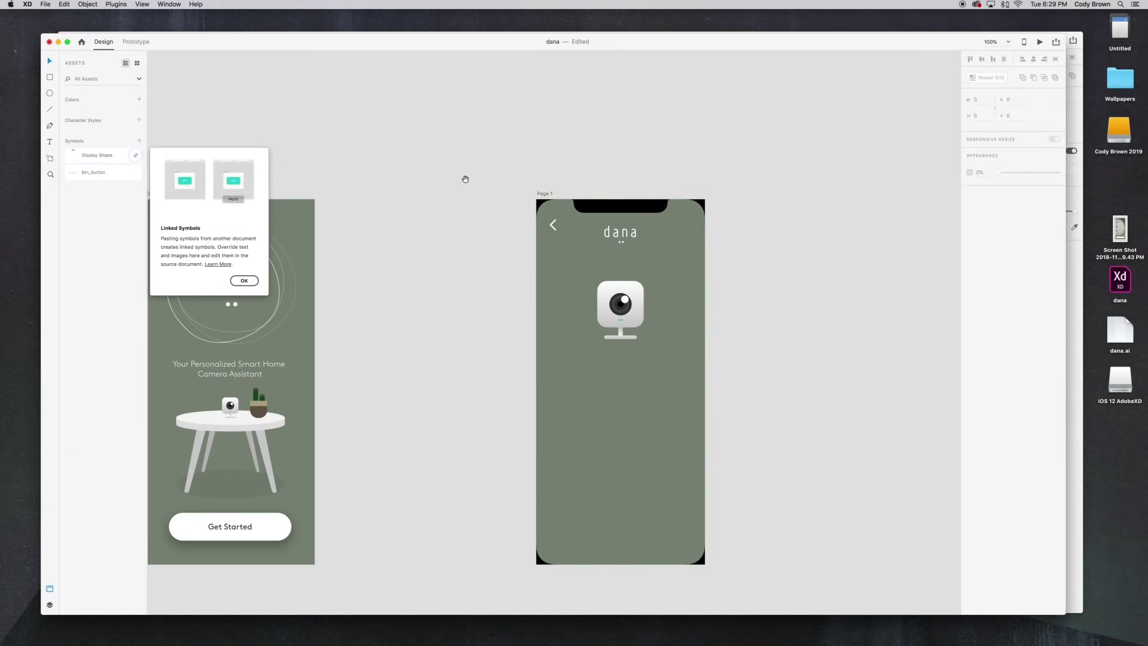
Step: Paste the Display Shape onto the Splash artboard, align it with the artboard, and dismiss the Linked Symbols tip
scroll(546, 200, "left", 5)
left_click(371, 198)
key("super+v")
left_click(605, 223)
left_click_drag(605, 223, 556, 215)
scroll(553, 212, "right", 4)
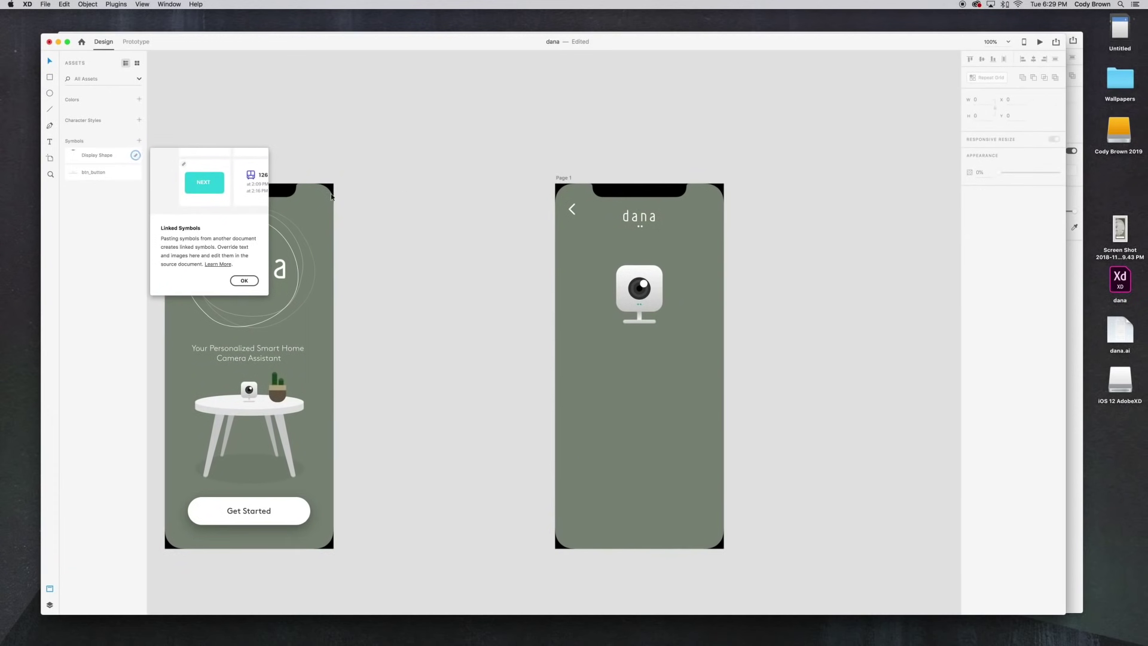
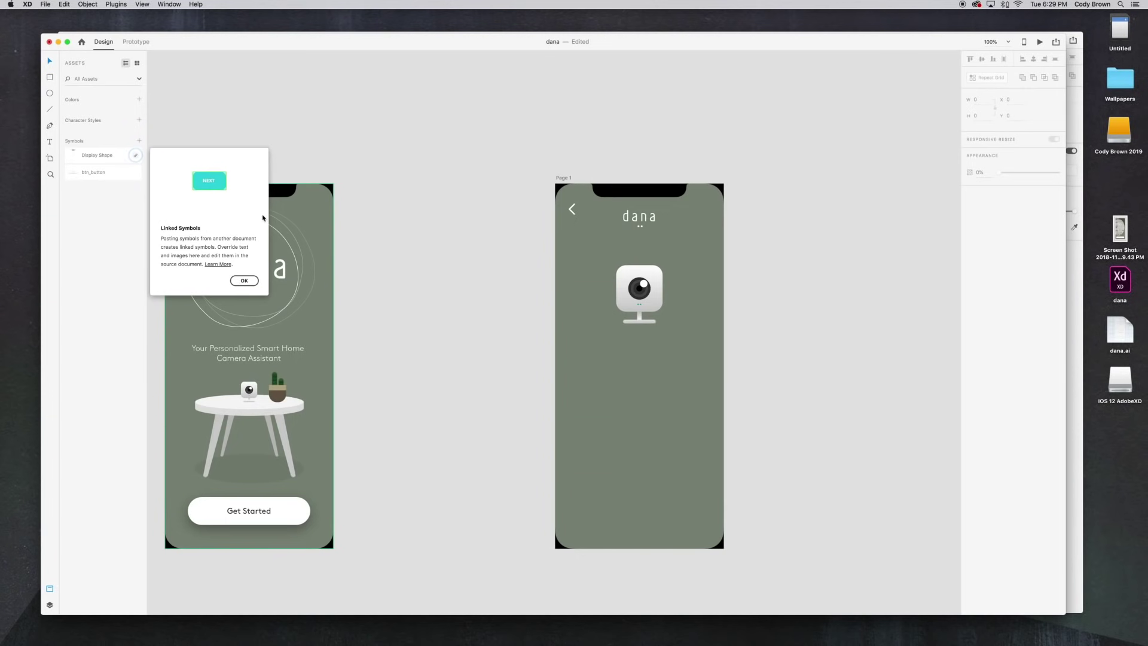
left_click(245, 281)
Step: Reorder Page 1's layers so that Display Shape sits below the logo and above btn_get_started
scroll(447, 311, "right", 2)
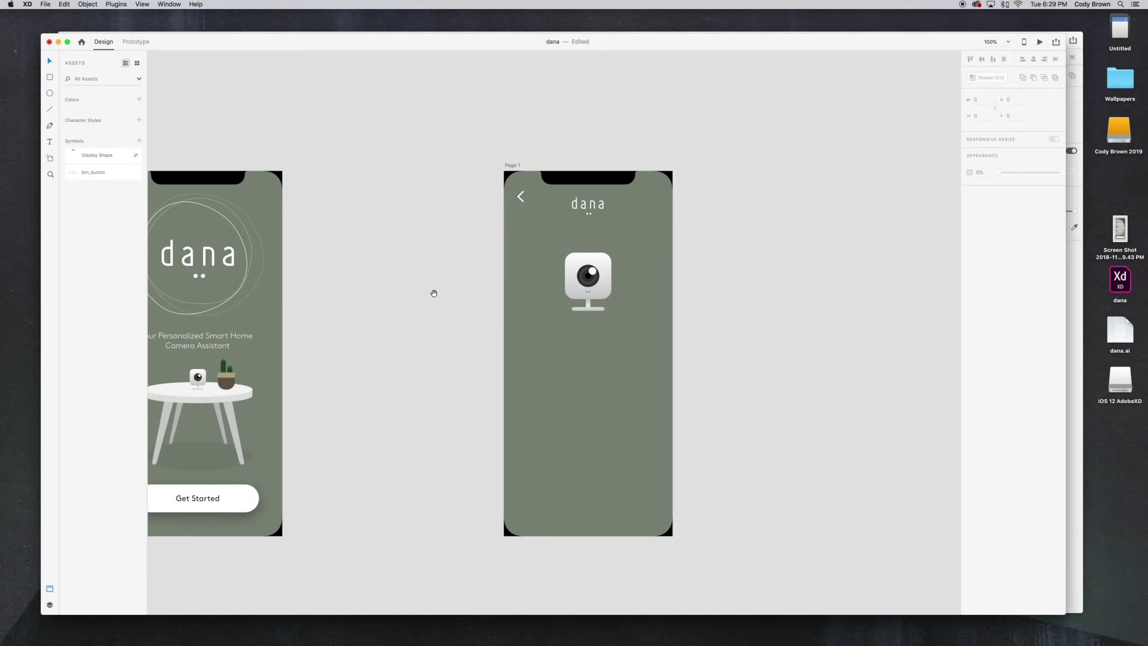
left_click(521, 196)
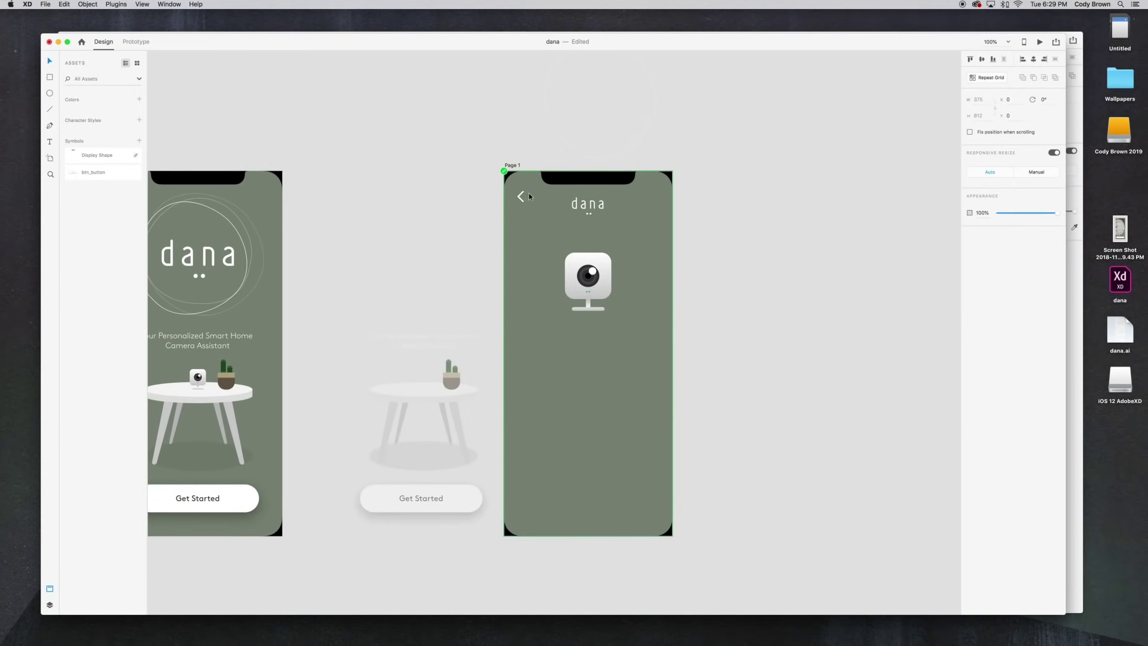
left_click(50, 605)
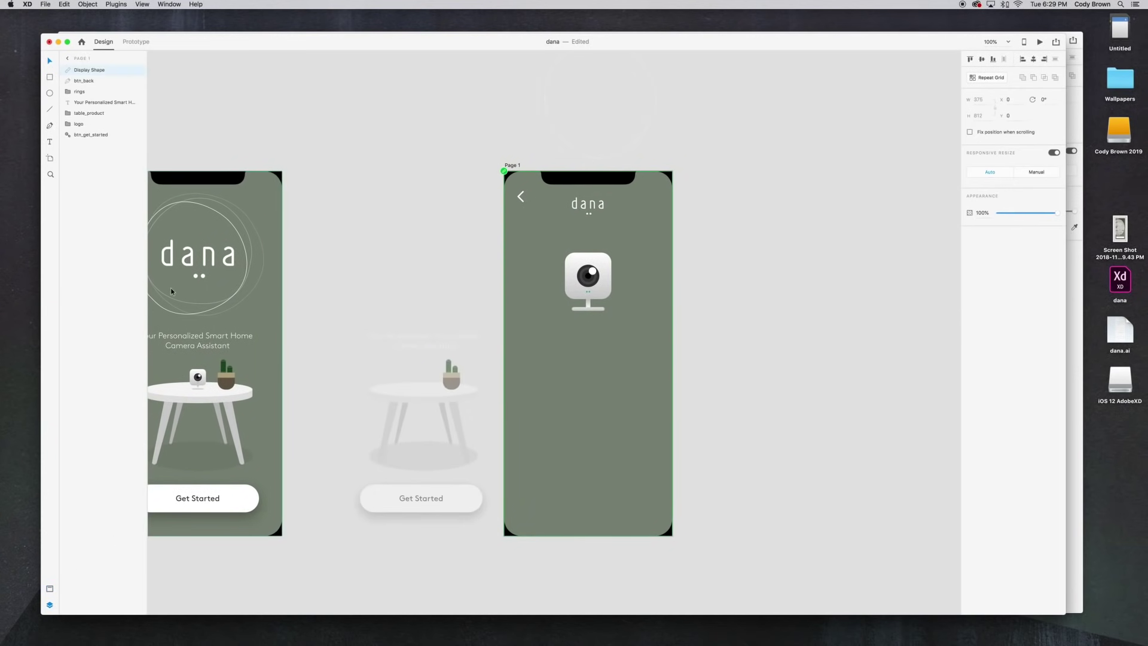
left_click_drag(90, 74, 89, 129)
left_click(379, 127)
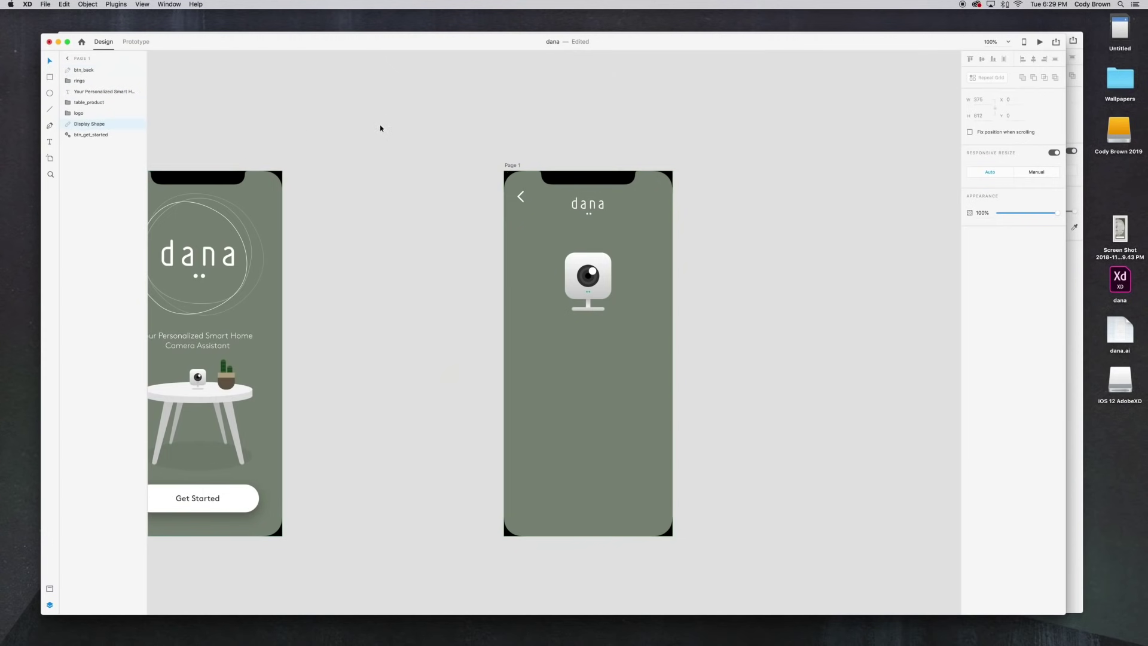
Step: Send the Display Shape on the Splash artboard to the bottom of the layer stack, below btn_get_started
left_click(221, 177)
left_click_drag(87, 72, 84, 122)
left_click(403, 143)
scroll(403, 142, "left", 3)
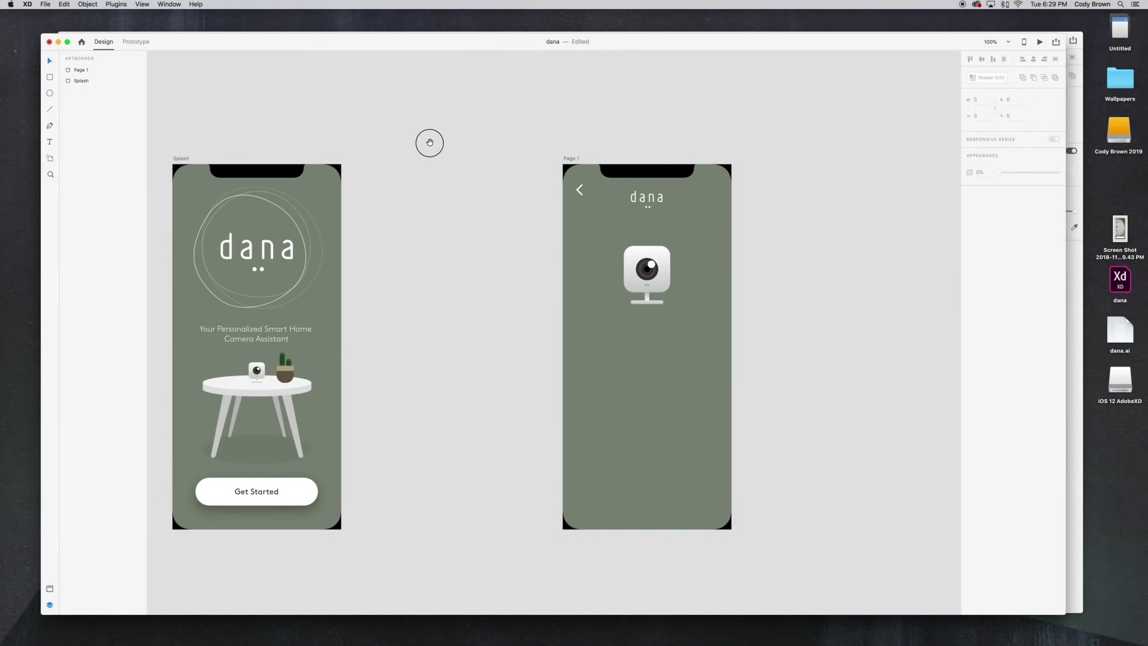
Step: Lock the Display Shape layer on both the Page 1 and Splash artboards
left_click(565, 161)
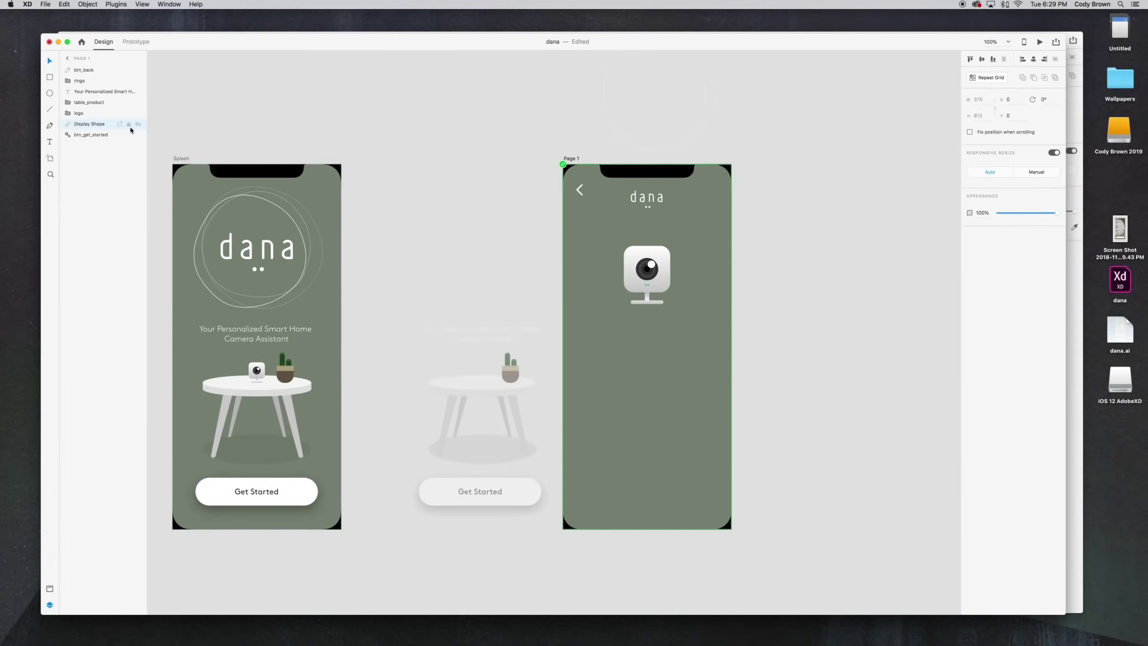
left_click(129, 125)
left_click(248, 170)
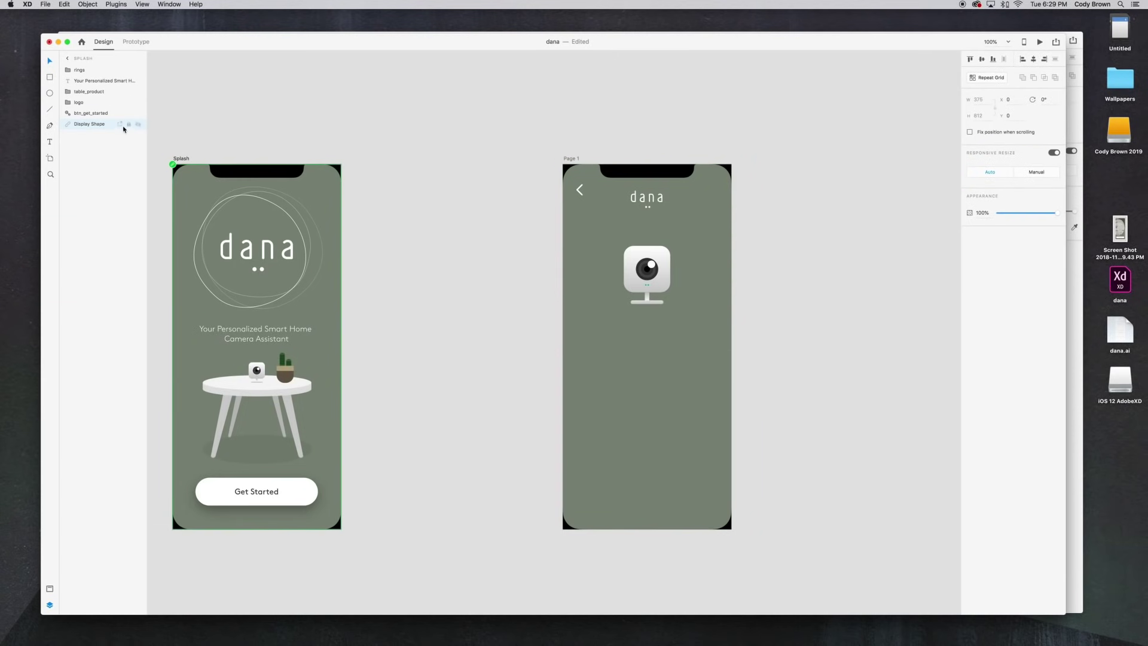
left_click(129, 125)
Step: Nudge the back arrow on Page 1 down 2 px, to Y 47.69
left_click(580, 192)
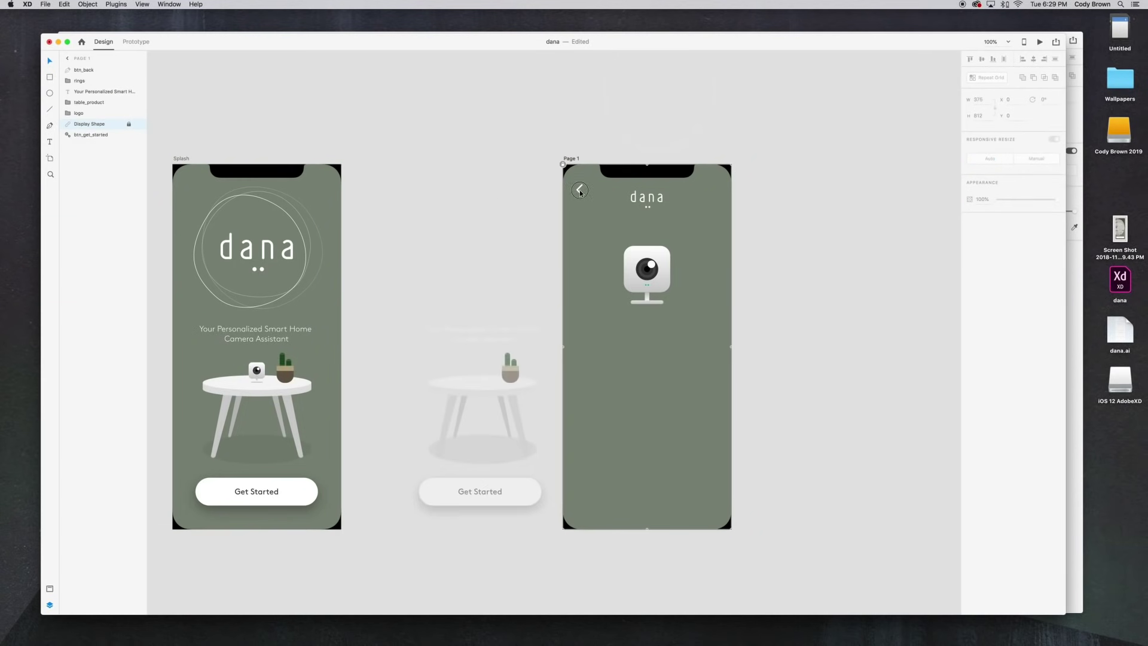
left_click(580, 188)
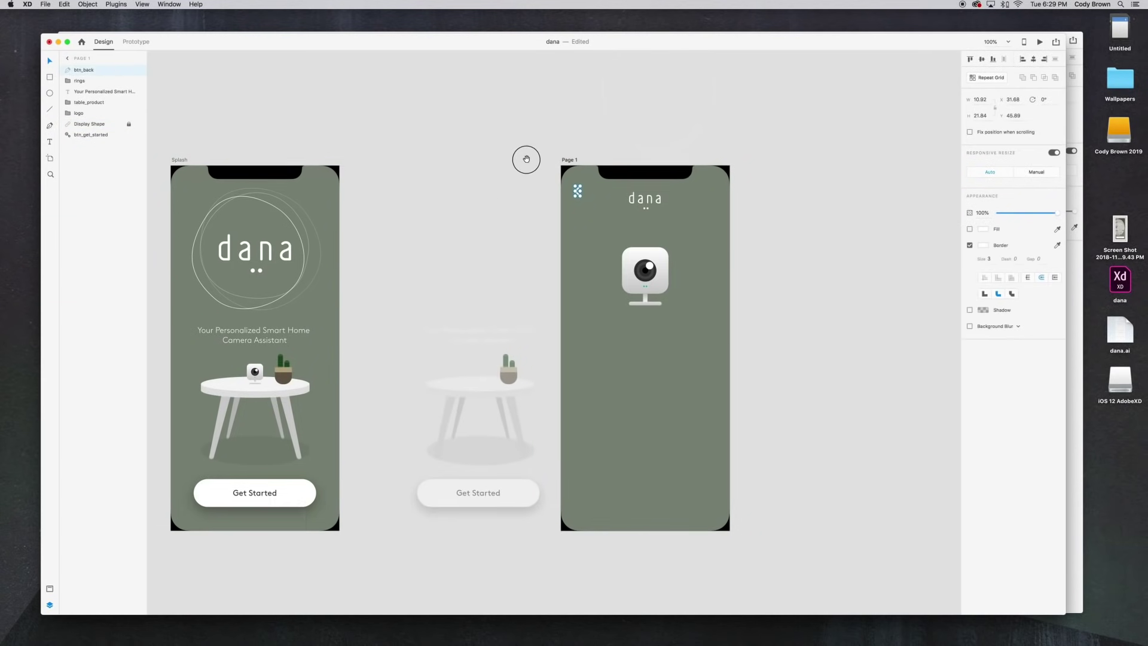
scroll(431, 197, "right", 3)
scroll(431, 198, "up", 1)
key("super+equal")
scroll(418, 187, "up", 2)
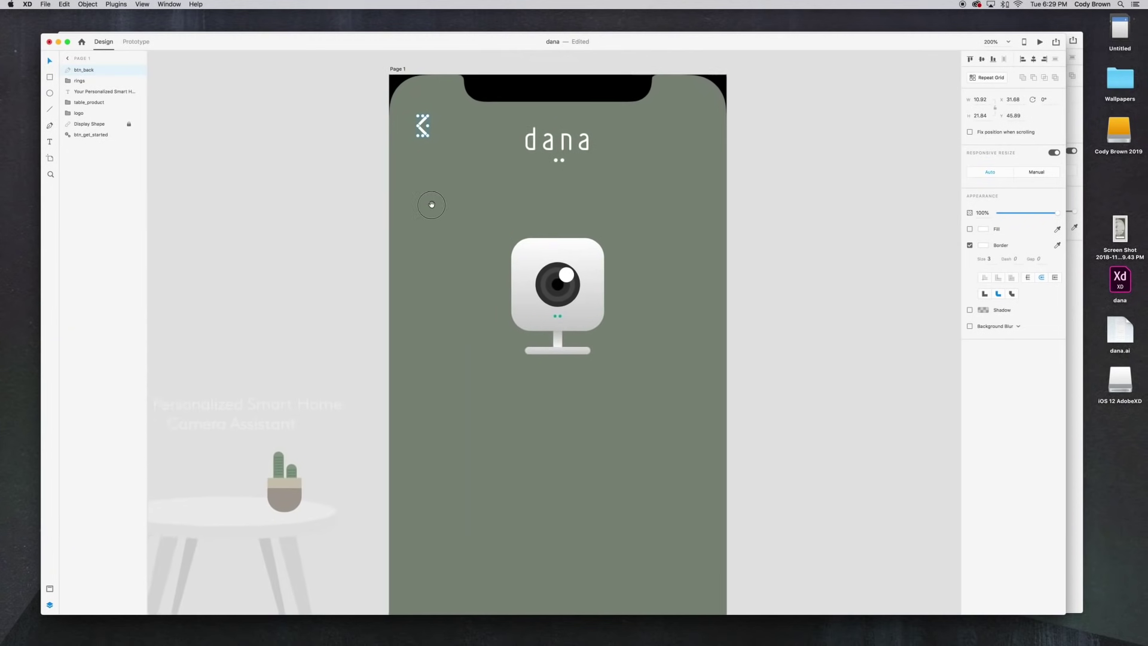
key("Down")
key("Down")
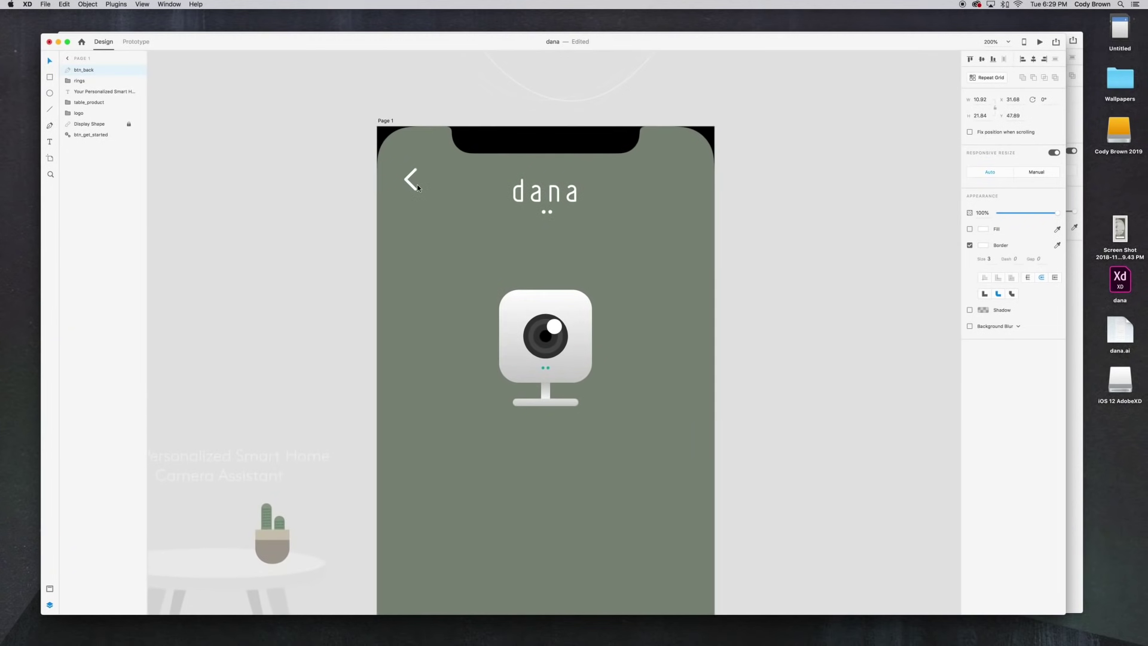
left_click(371, 169)
left_click(390, 126)
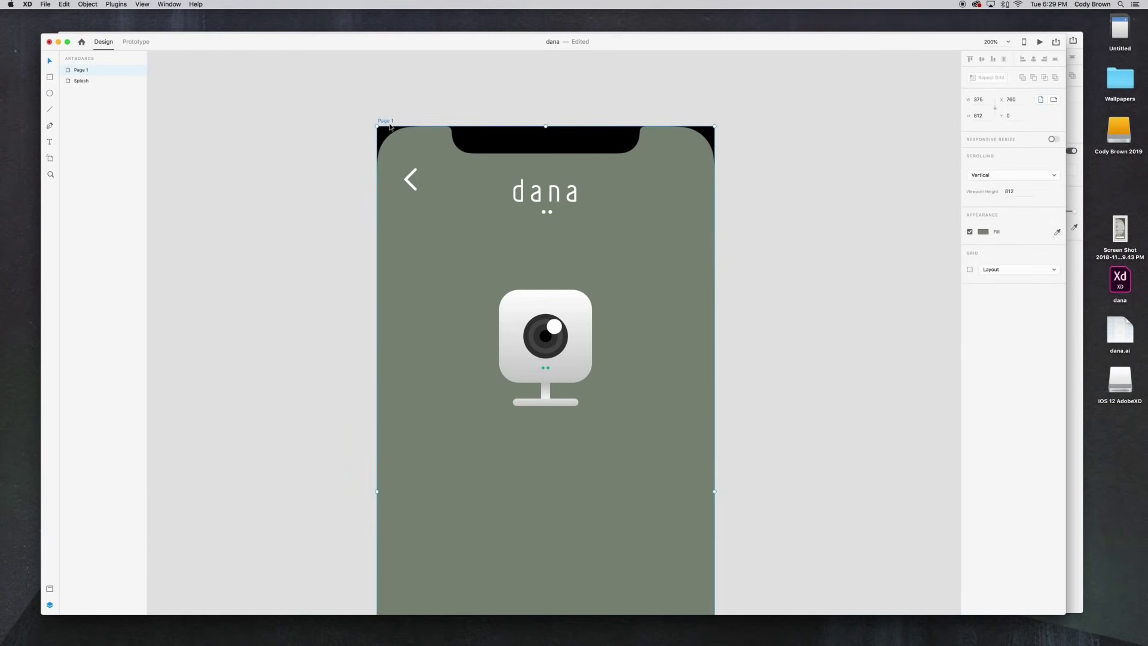
Step: Copy the tagline text from the Splash artboard onto Page 1 and place it just below the logo
scroll(271, 157, "left", 15)
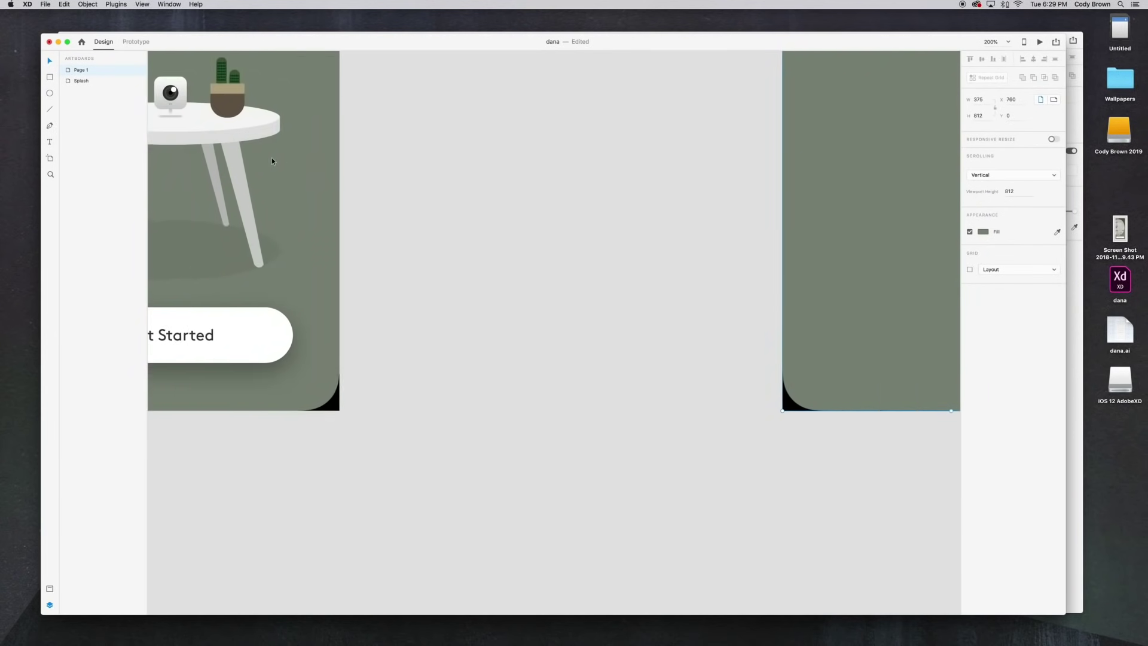
left_click(429, 277)
key("super+c")
left_click_drag(535, 252, 168, 384)
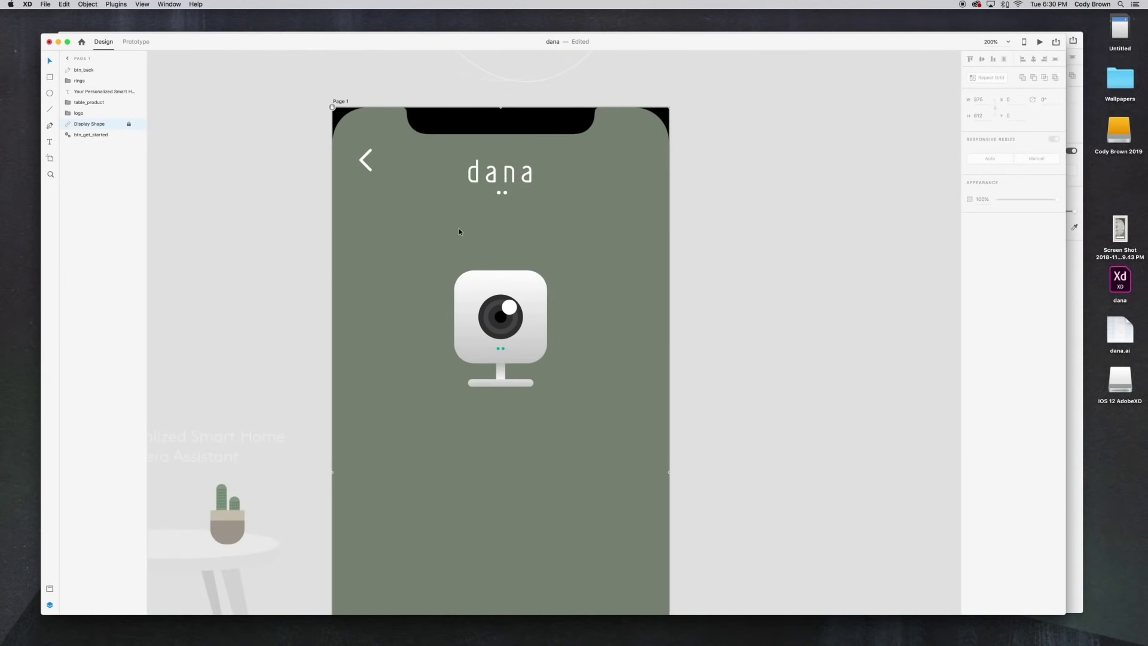
key("super+v")
left_click_drag(515, 440, 561, 228)
Step: Replace the copied tagline with "Skip" and move it to the upper-right corner of Page 1, opposite the back arrow
triple_click(561, 228)
type("Skip")
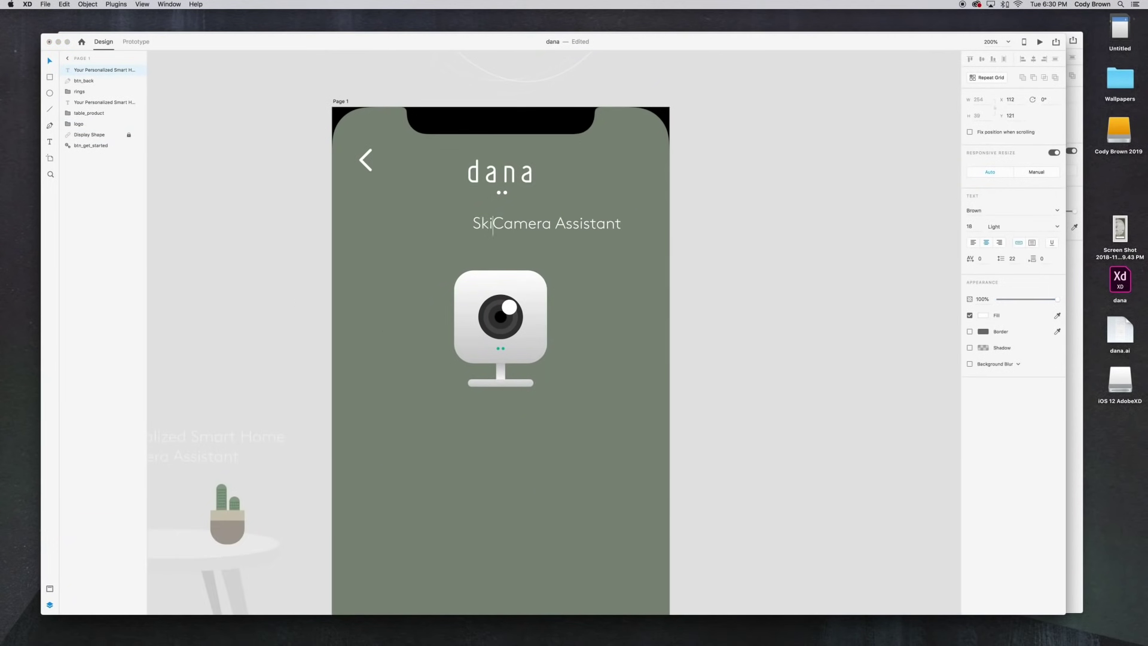
key("shift+super+Right")
key("BackSpace")
key("Escape")
left_click_drag(552, 225, 630, 168)
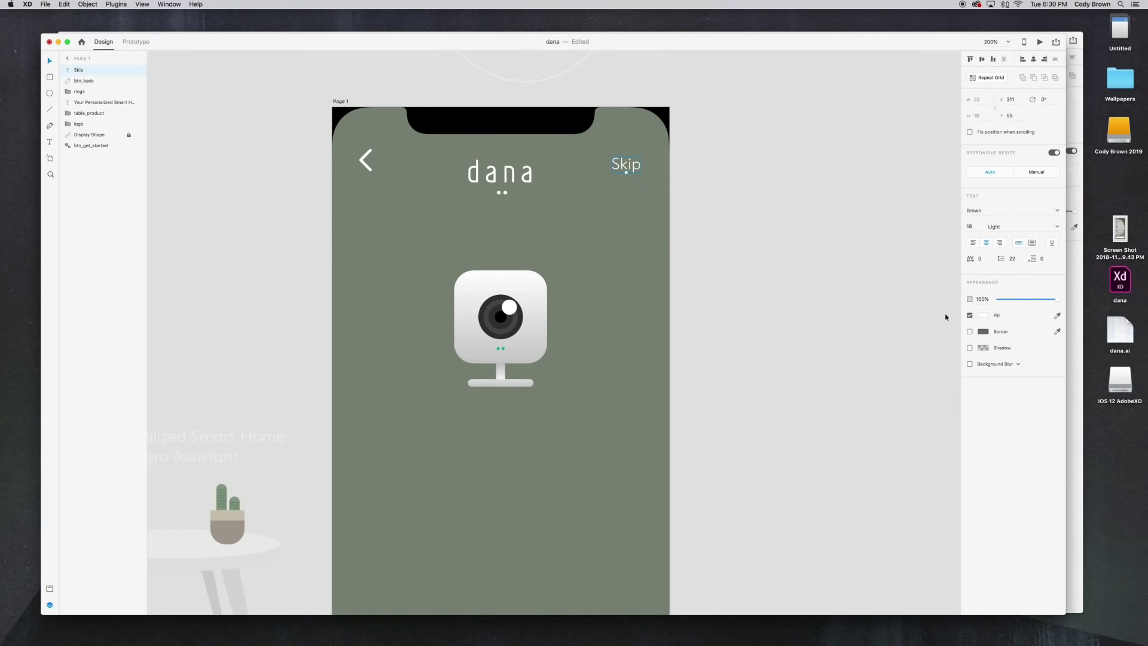
Step: Set the opacity of the Skip text to 50%
left_click(983, 315)
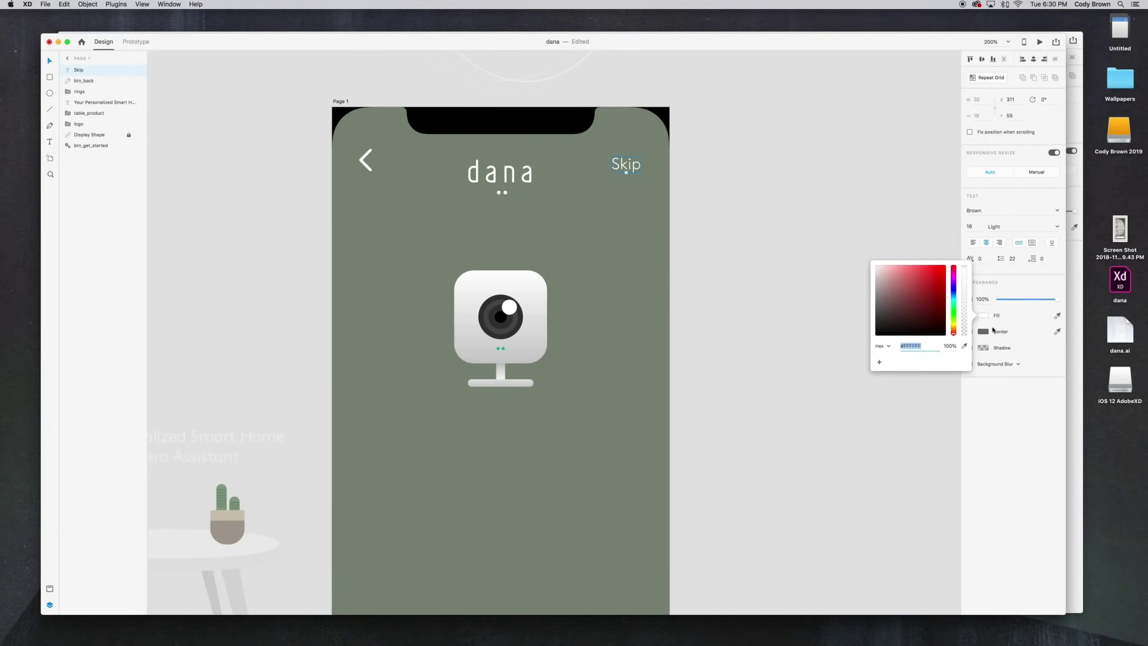
left_click_drag(1014, 303, 1028, 301)
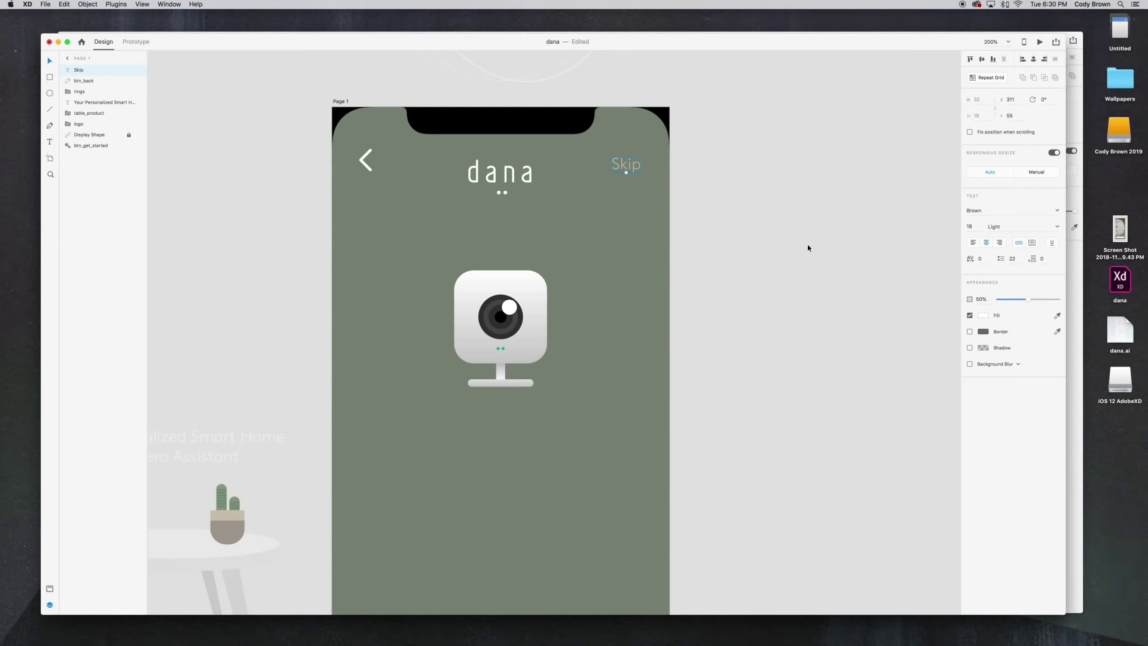
left_click(807, 247)
Step: Move the logo on Page 1 up slightly so it lines up with the Skip text
key("super+minus")
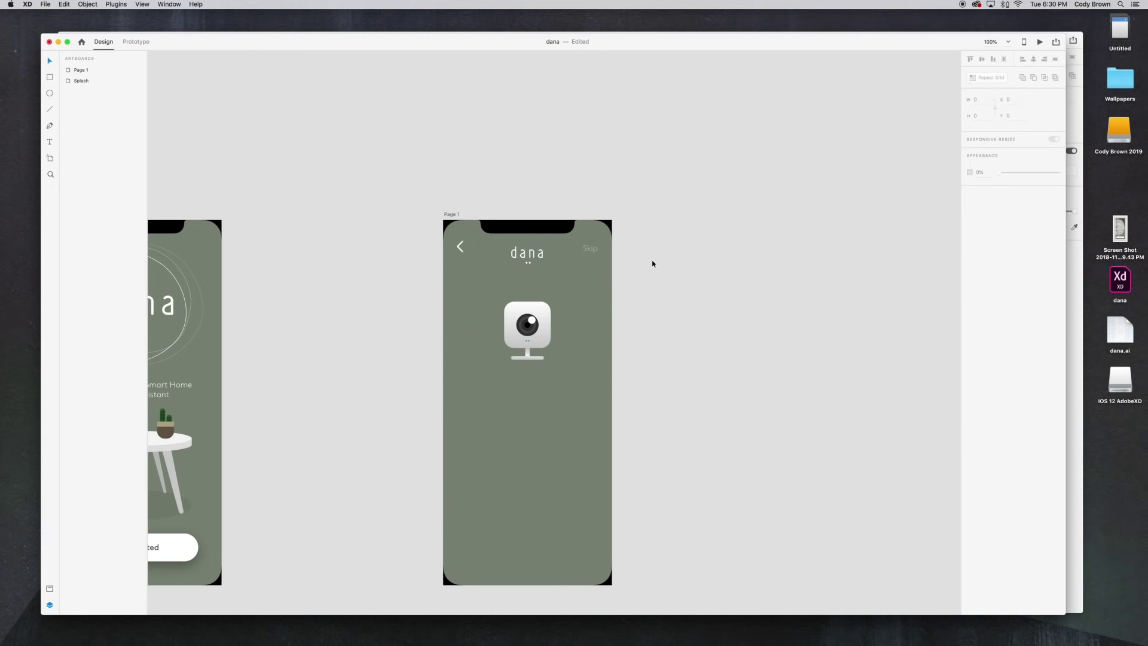
left_click(529, 253)
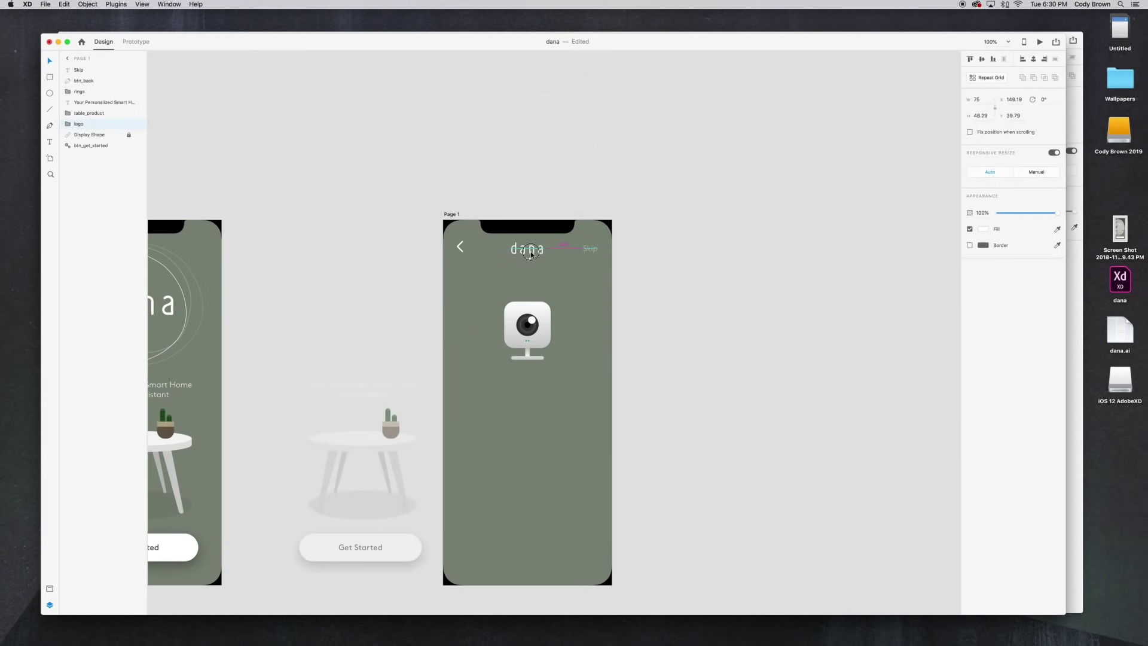
left_click(687, 286)
Step: Copy the Splash tagline onto Page 1 and position it centred beneath the camera
scroll(715, 256, "down", 2)
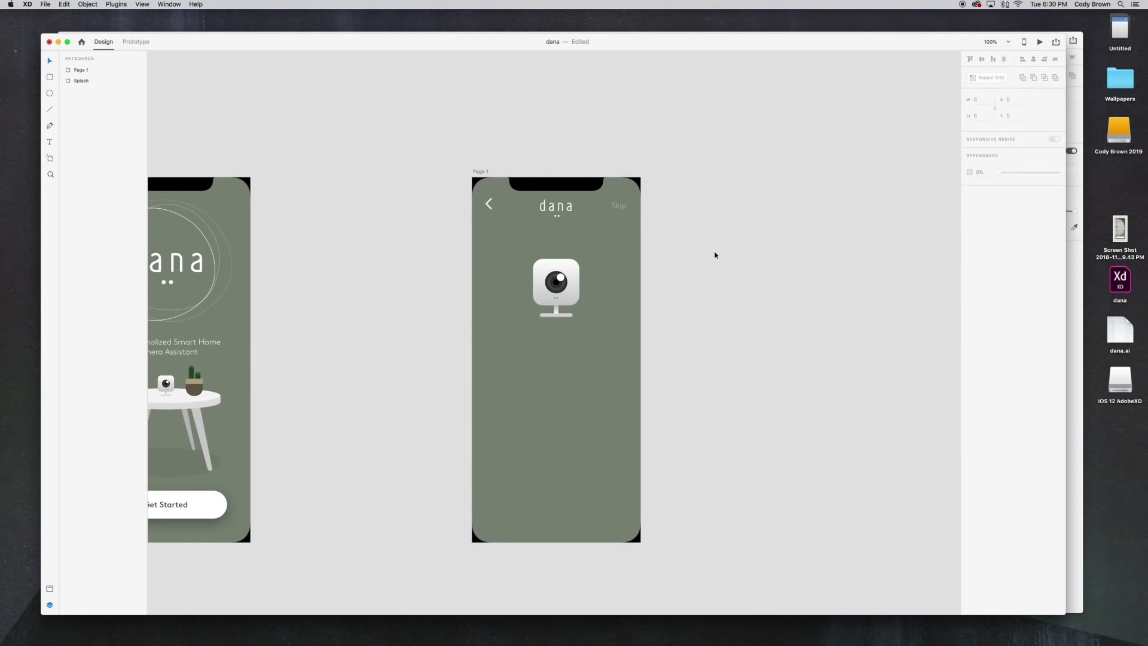
scroll(743, 221, "down", 2)
scroll(744, 221, "left", 2)
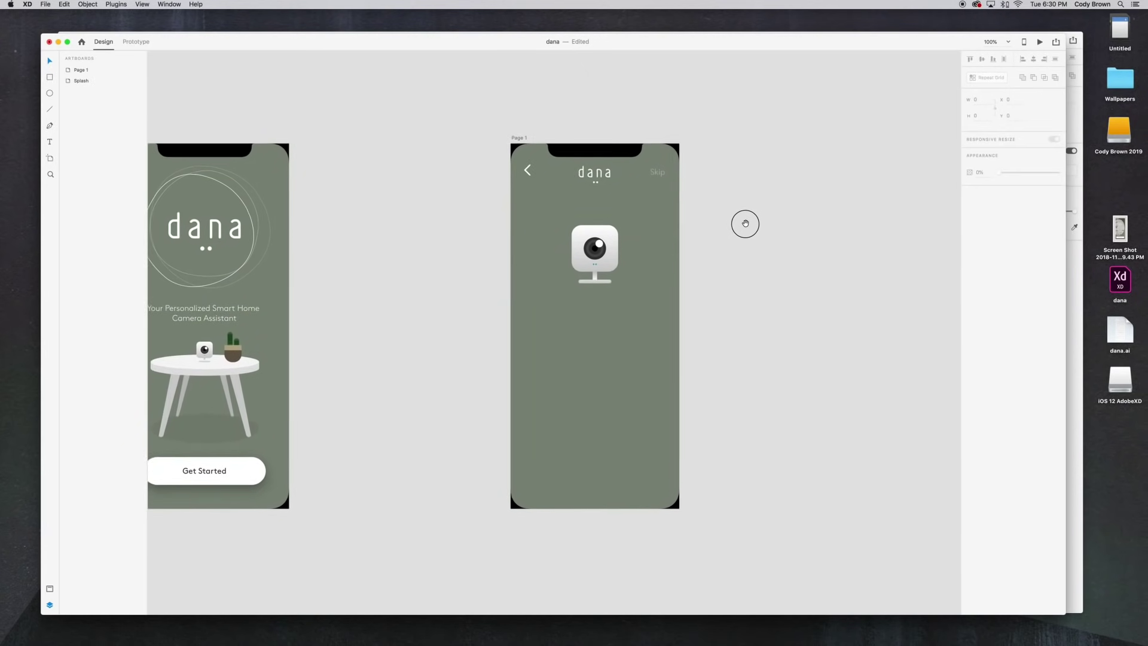
left_click(204, 308)
key("super+c")
left_click(522, 347)
key("super+v")
left_click(608, 310)
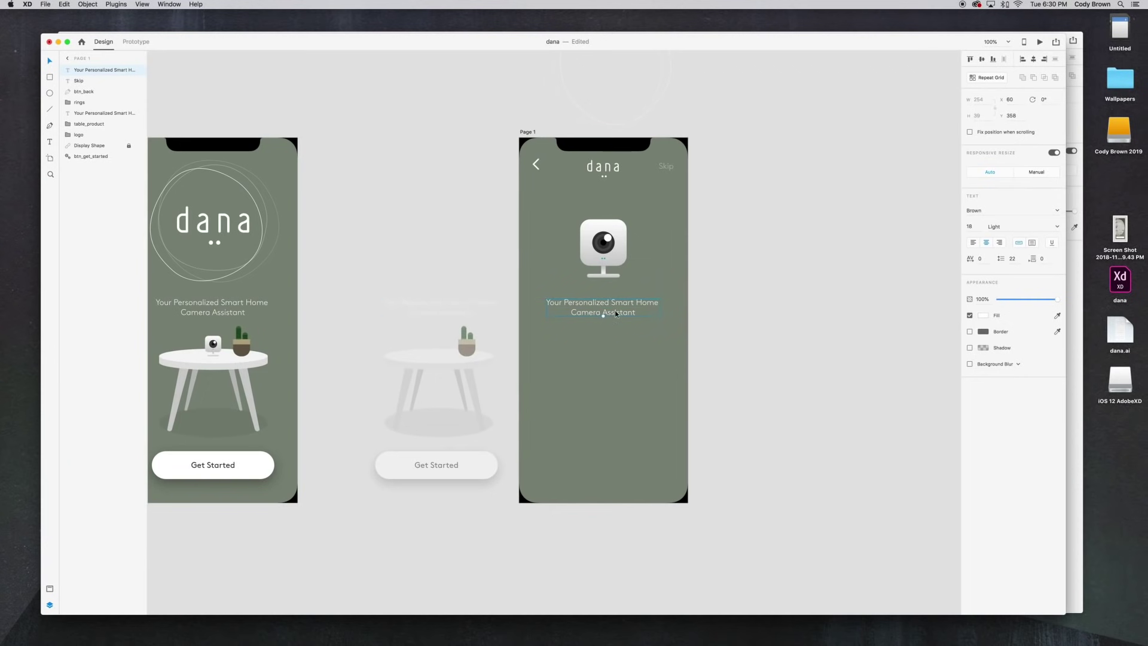
Step: Replace the pasted tagline with the two-line message "I've got your back against intruders and neighborhood crime!"
double_click(616, 312)
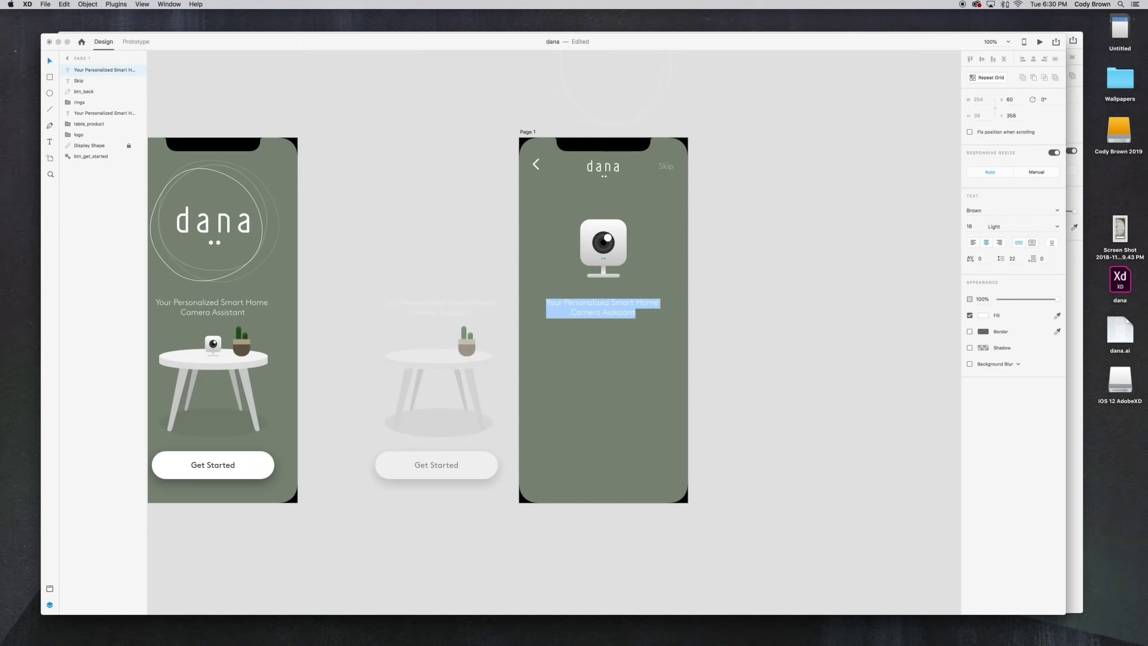
key("BackSpace")
type("I've got y")
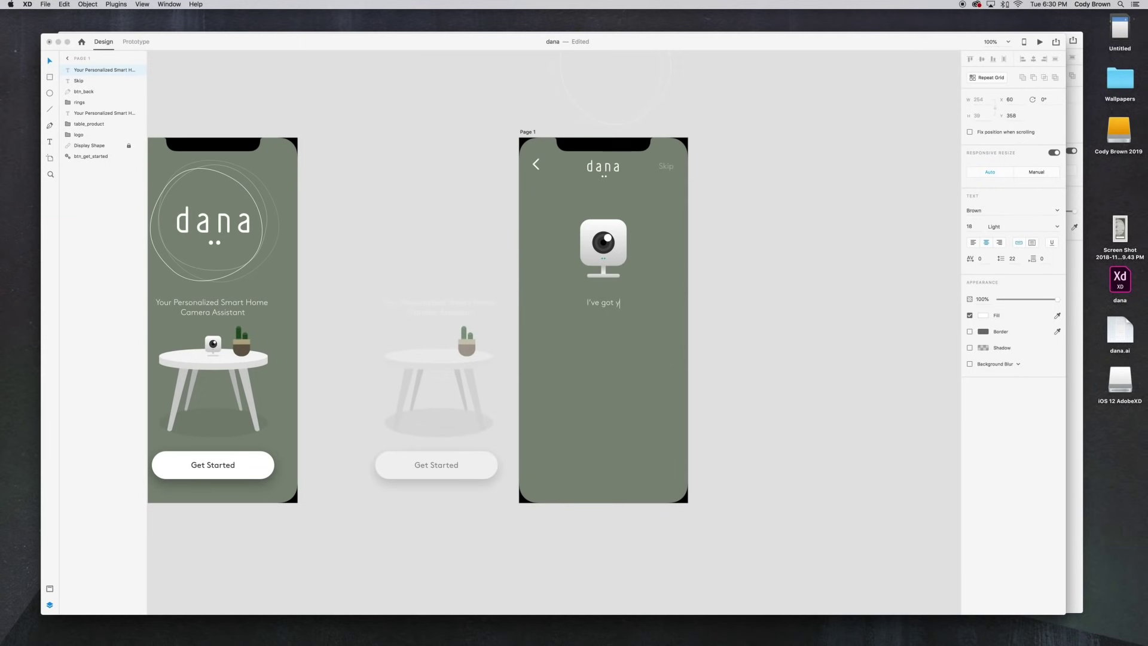
type("our back against intruders and")
key("BackSpace")
key("BackSpace")
key("BackSpace")
type("Anneighborhood crime!")
key("Escape")
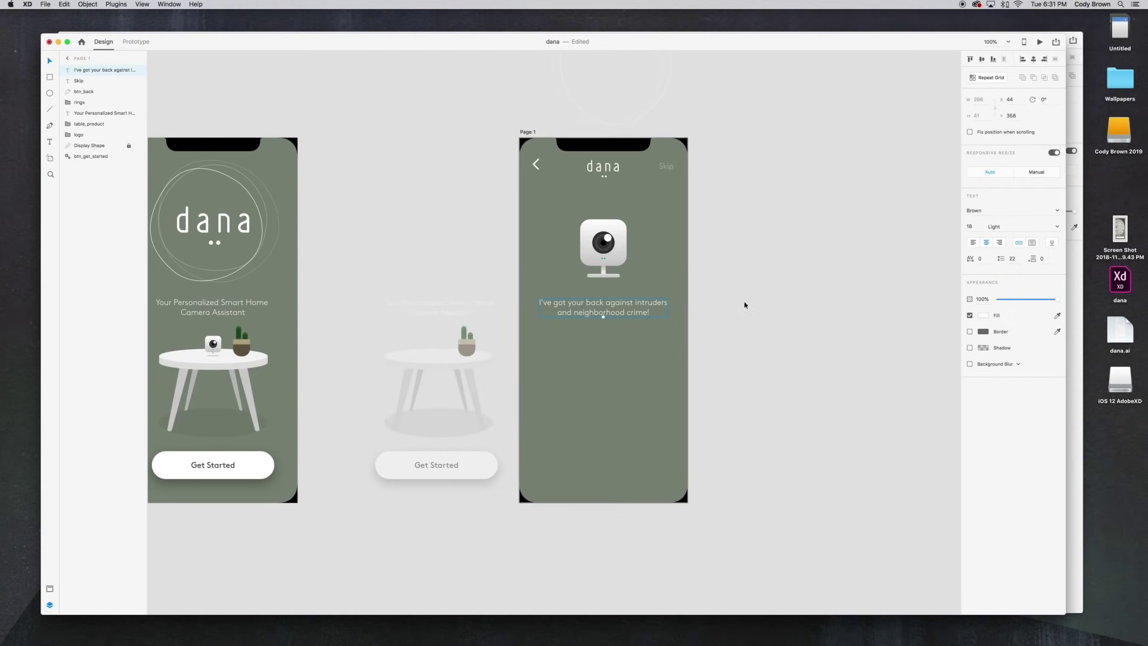
Step: Move the message lower beneath the camera and set its line spacing to 30
left_click_drag(629, 308, 629, 336)
left_click(1012, 259)
key("Return")
left_click(851, 279)
Step: Duplicate the message directly above itself and change the copy's text to "Hi there, I'm Dana"
left_click_drag(629, 330, 629, 309)
triple_click(630, 306)
key("super+a")
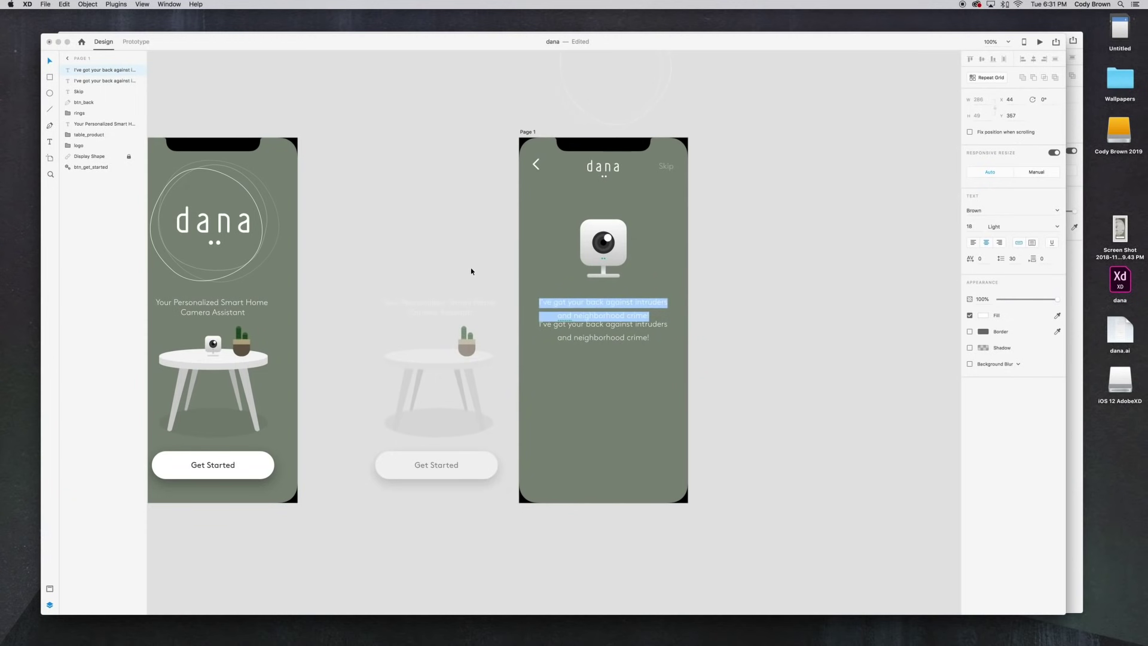
type("Hi there")
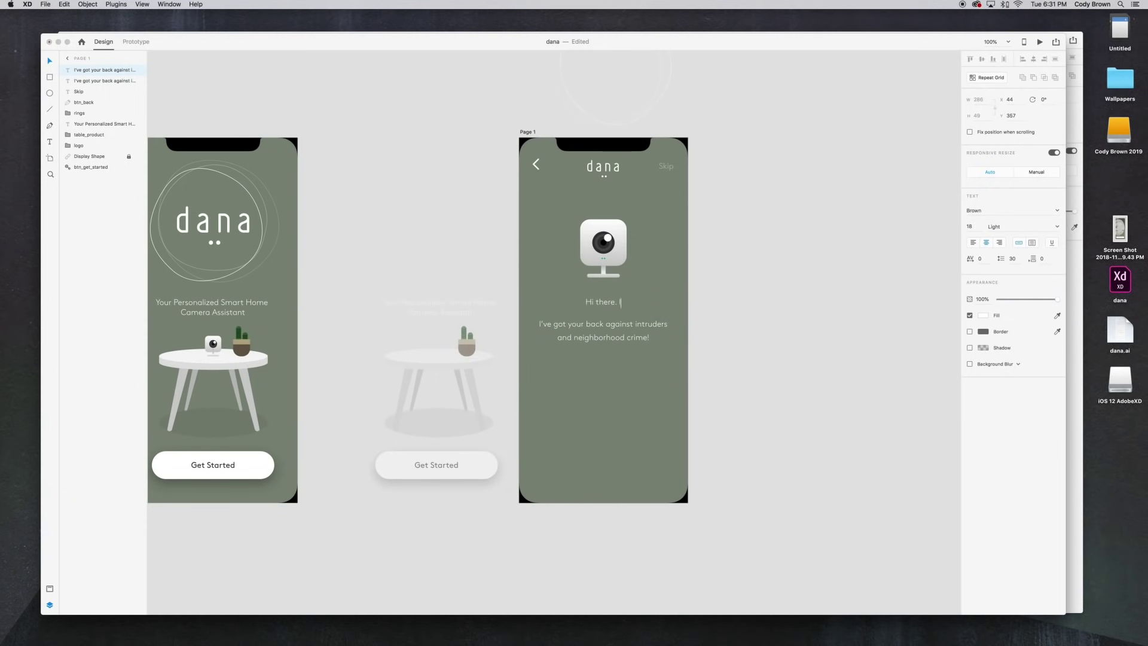
type(", I'm Dana")
key("Escape")
Step: Style the "Hi there, I'm Dana" heading with font size 26 and Bold weight
left_click_drag(981, 229, 964, 231)
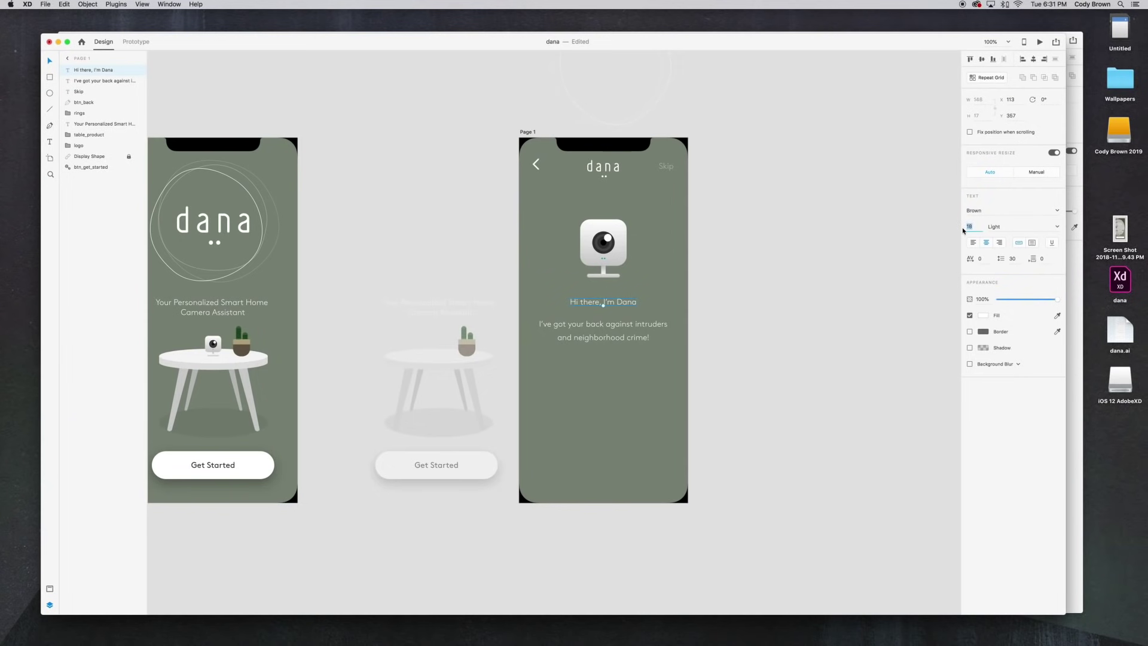
key("Return")
left_click_drag(608, 301, 608, 304)
left_click(1057, 227)
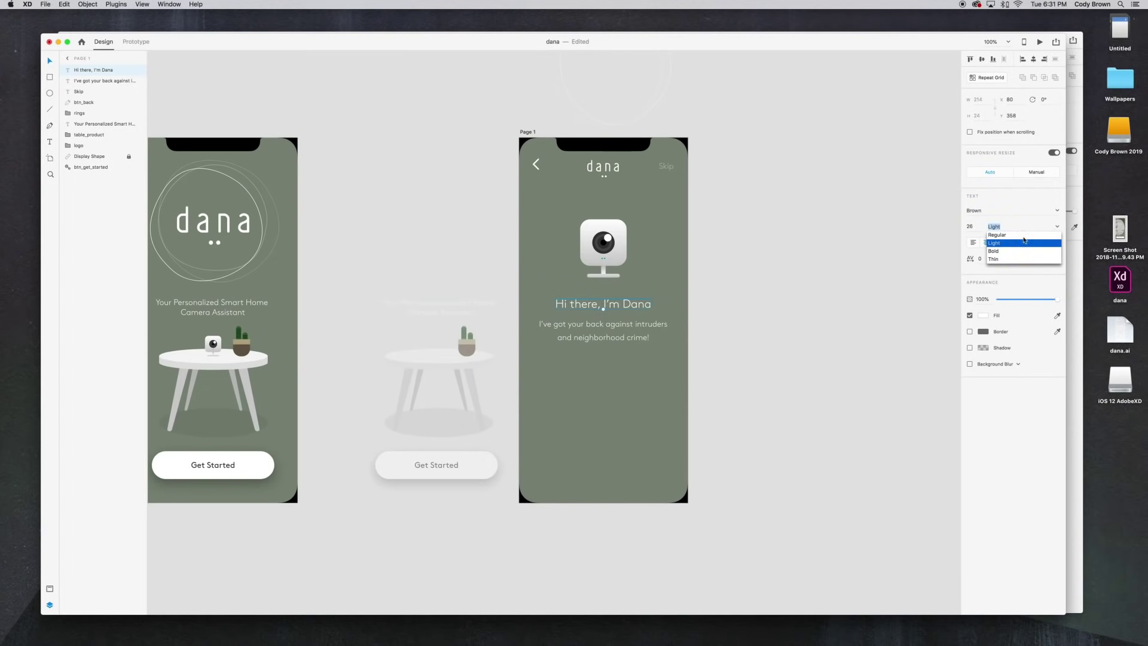
left_click(998, 252)
left_click(782, 253)
Step: Adjust the vertical positions of the heading and message so the heading sits close above the message
left_click_drag(610, 341, 611, 345)
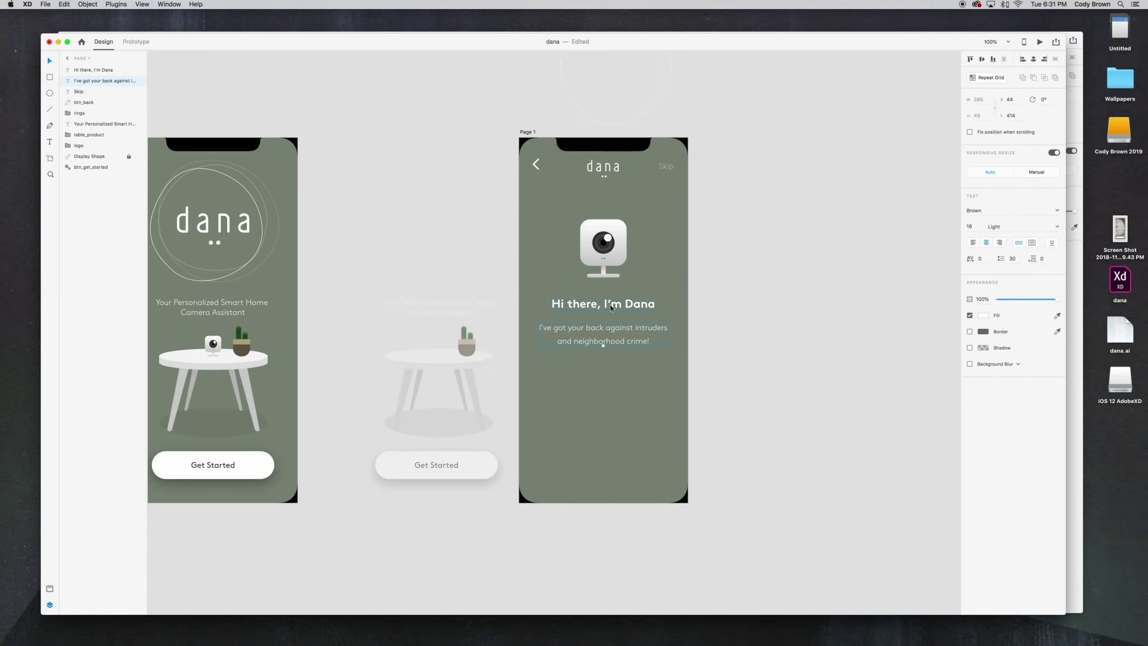
left_click_drag(610, 304, 610, 310)
left_click(613, 332)
left_click(614, 312, "shift")
left_click_drag(613, 312, 619, 316)
left_click(710, 327)
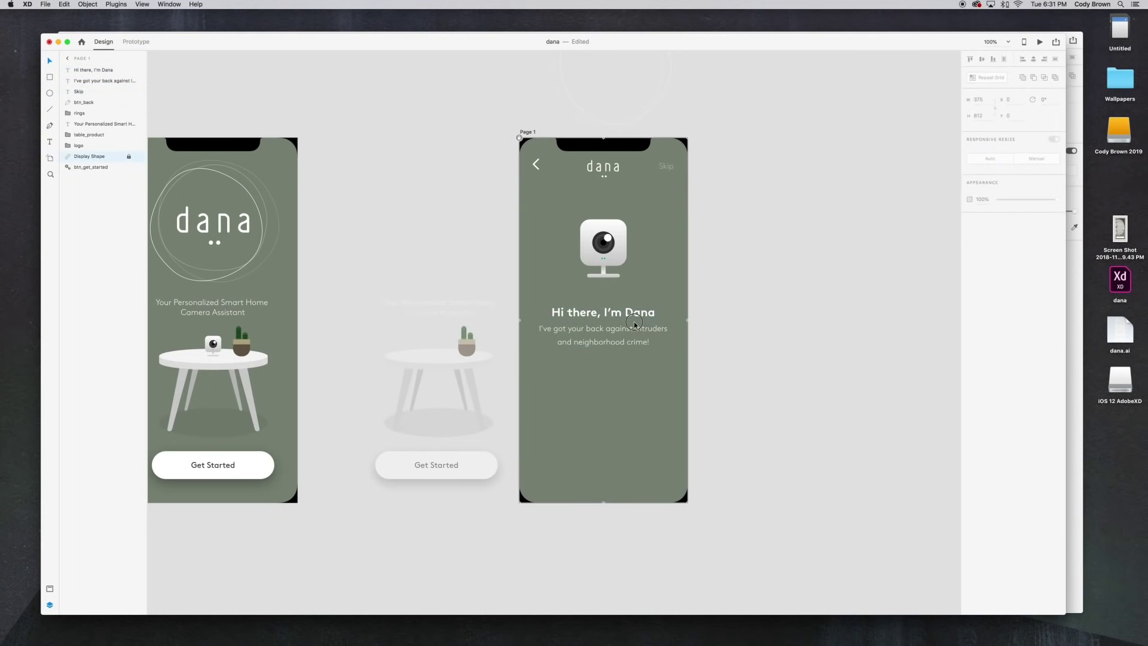
Step: Move the heading and message together lower on Page 1 and enlarge the camera illustration above them
left_click(637, 327)
left_click(633, 312, "shift")
left_click_drag(634, 312, 634, 353)
left_click(619, 259)
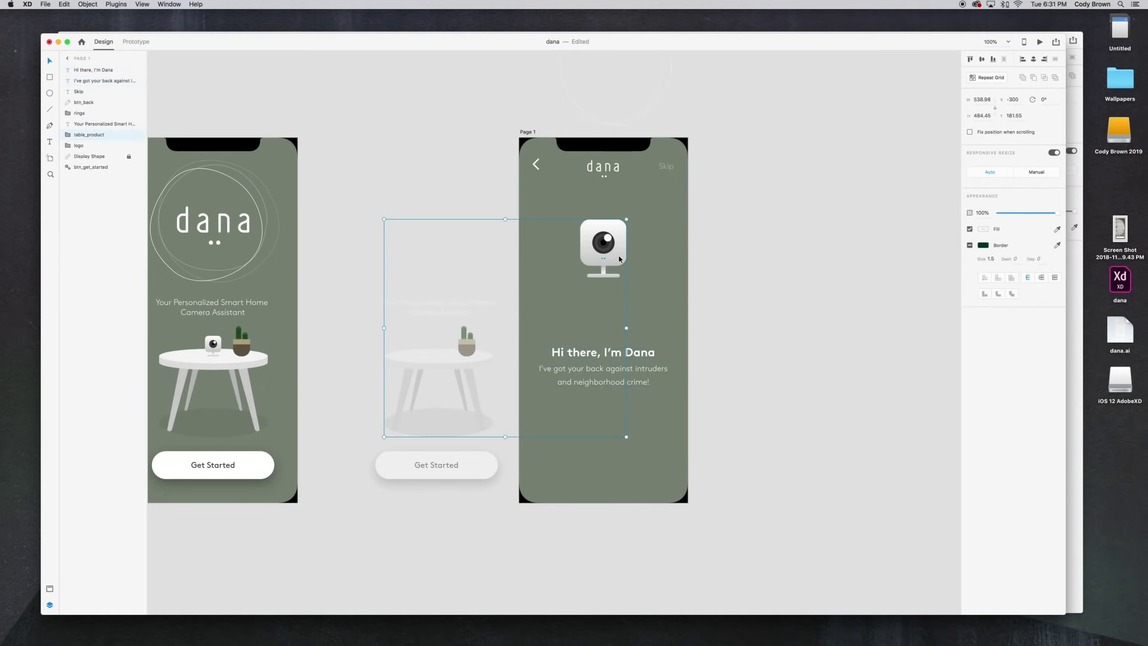
double_click(620, 259)
mouse_move(627, 278)
left_mouse_down()
mouse_move(644, 298)
mouse_move(624, 272)
left_mouse_up()
Step: Move the heading and message up together, closer to the base of the enlarged camera
left_click(639, 363)
left_click(640, 376, "shift")
left_click_drag(640, 375, 642, 369)
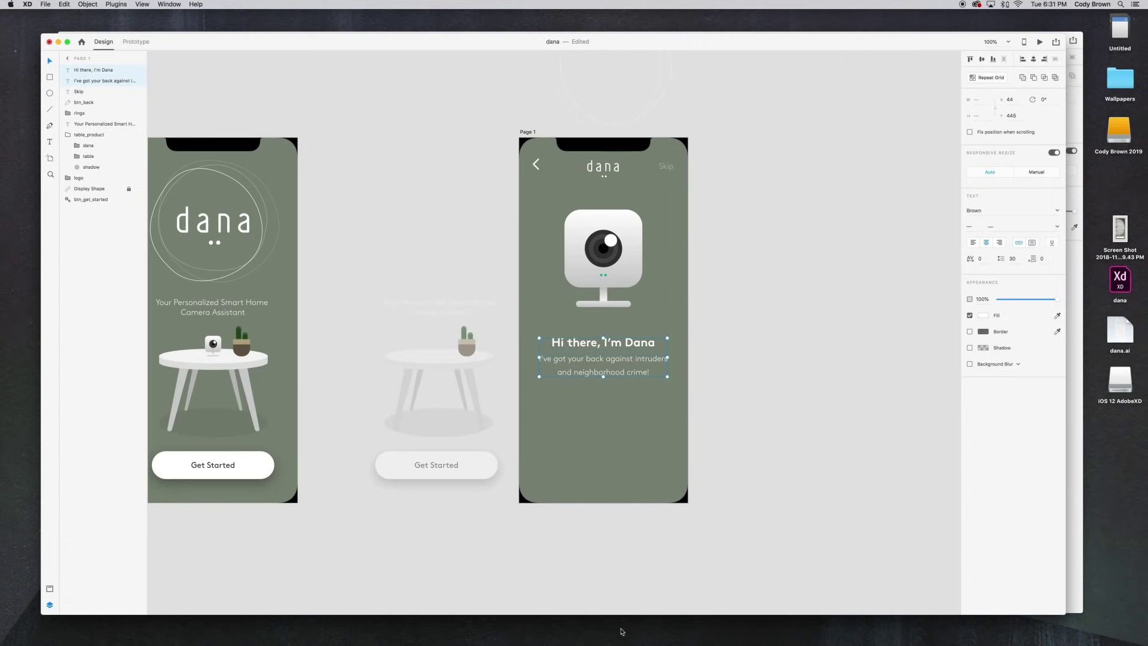
Step: Check the onboarding wireframes in Illustrator, return to XD, and raise Page 1's heading and message slightly
left_click(506, 628)
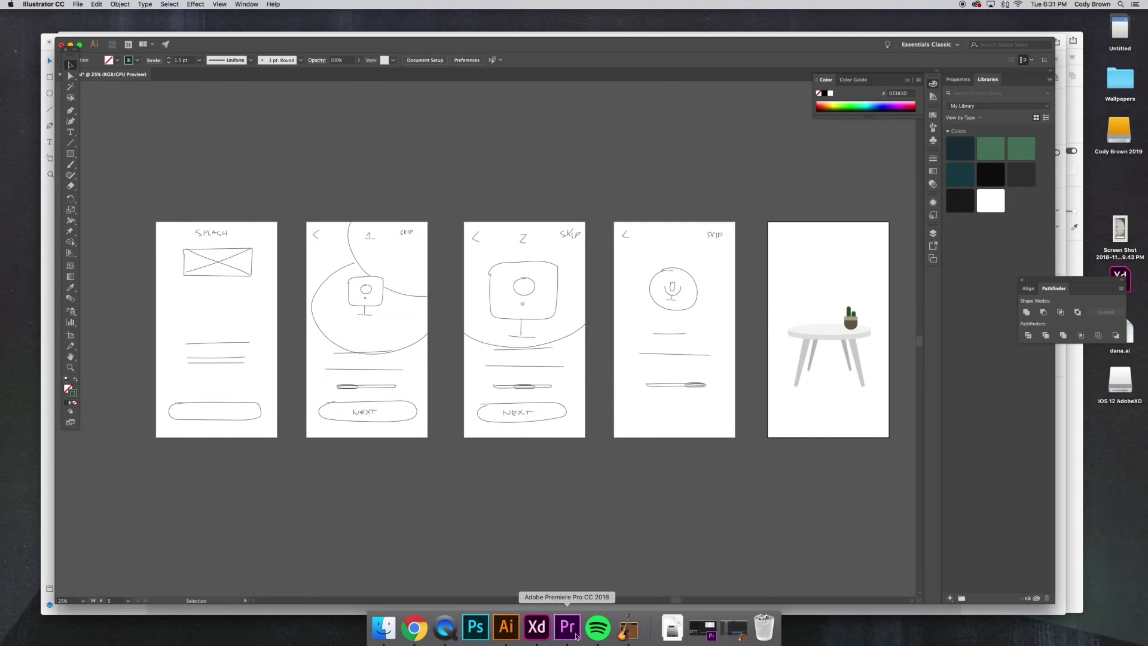
left_click(536, 628)
left_click(737, 460)
scroll(731, 454, "up", 1)
left_click(630, 393)
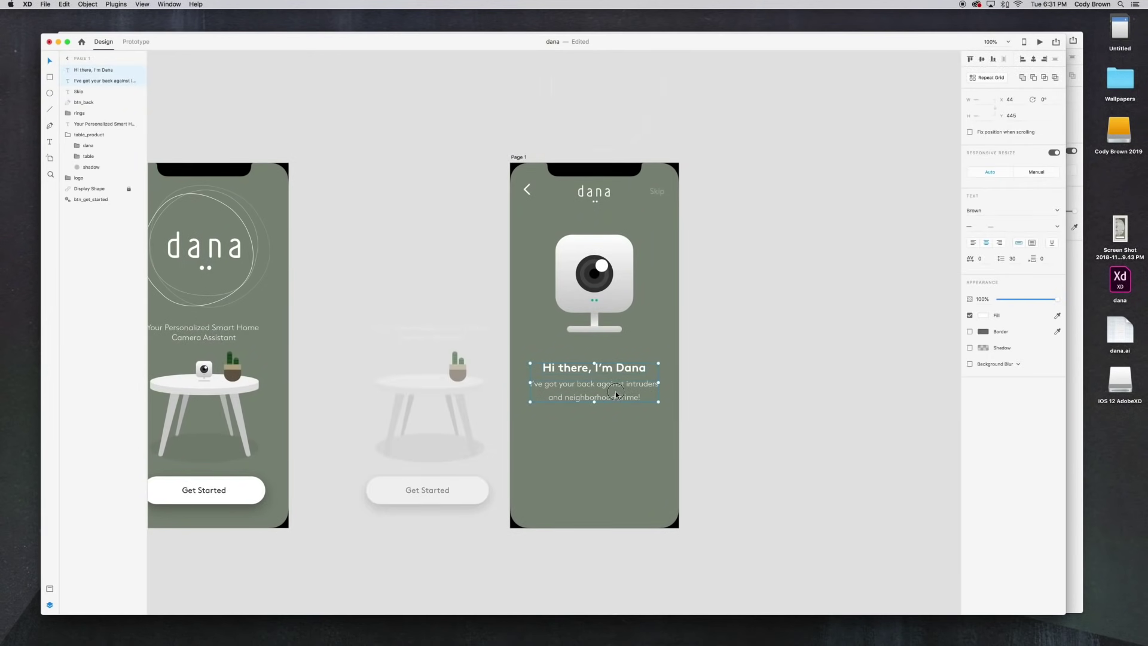
left_click_drag(616, 393, 616, 388)
left_click(703, 358)
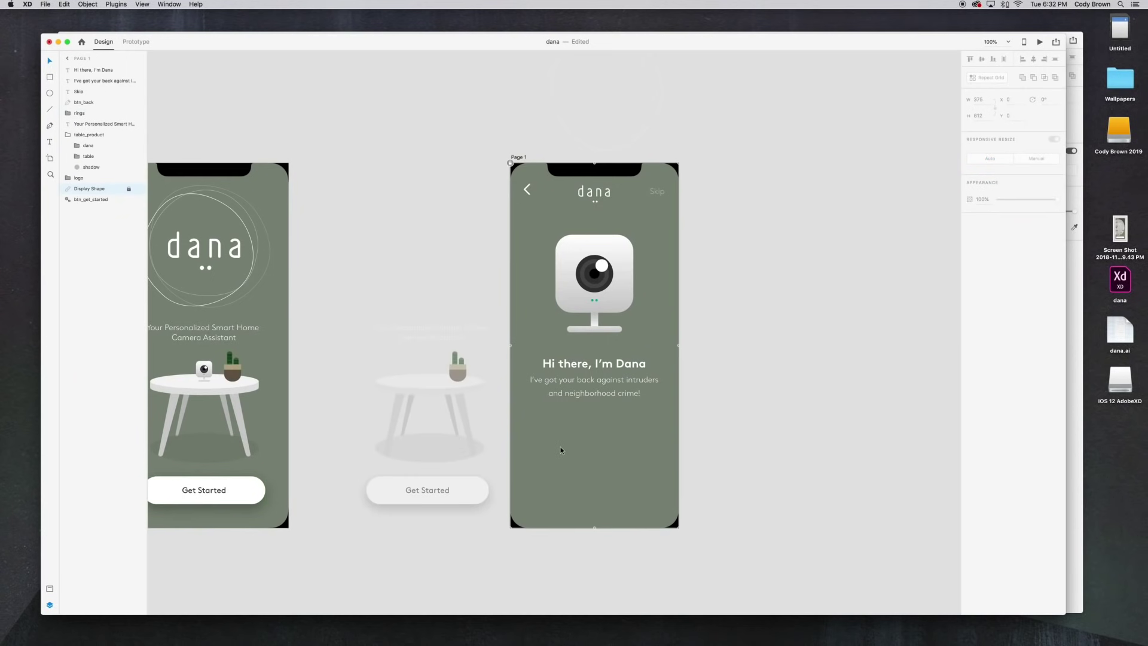
Step: Paste the Get Started button onto Page 1, rename its layer to btn_next, and collapse the table_product group
key("super+v")
left_click(96, 72)
double_click(96, 70)
left_click_drag(86, 70, 132, 72)
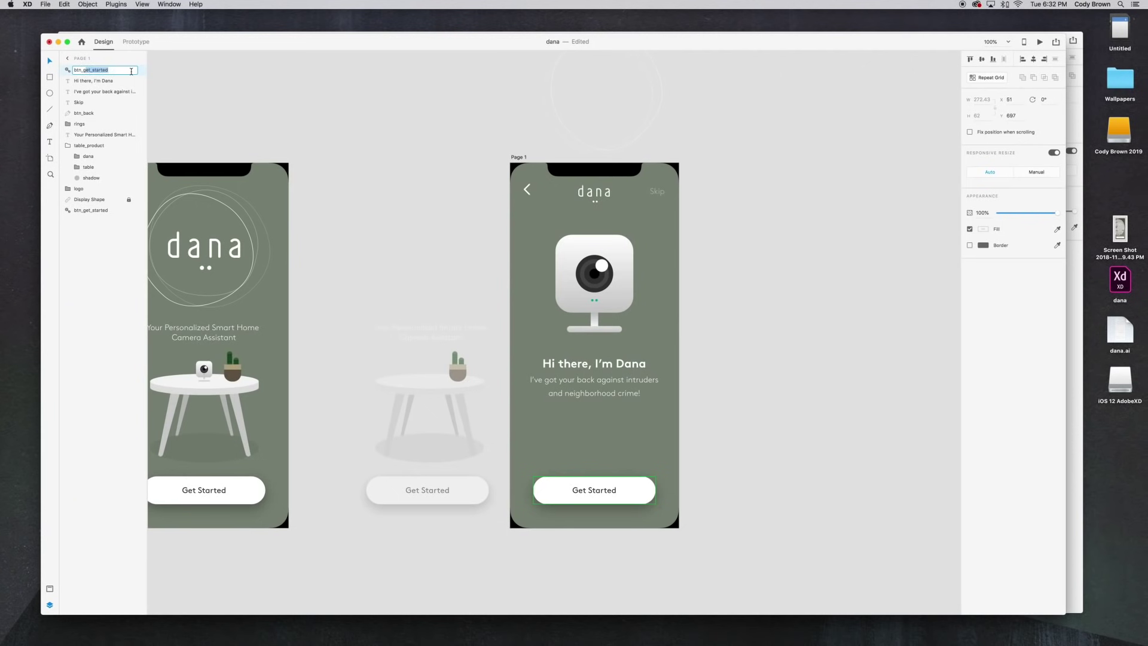
key("BackSpace")
key("Return")
left_click(67, 147)
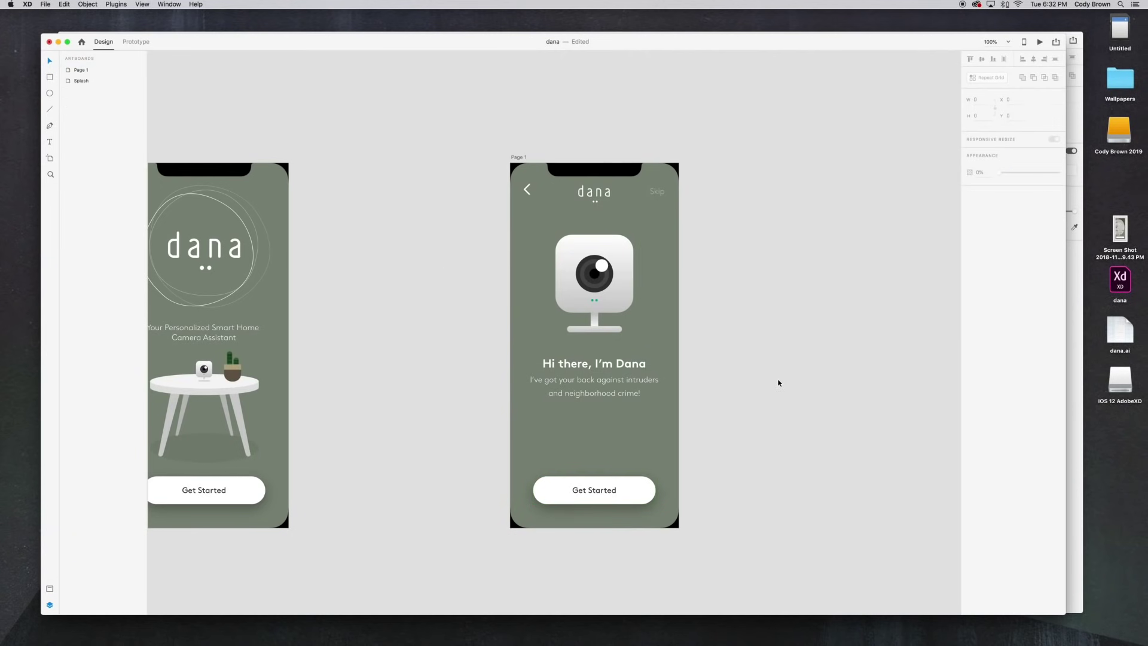
Step: Change the label of Page 1's button to "Next"
double_click(600, 490)
double_click(601, 491)
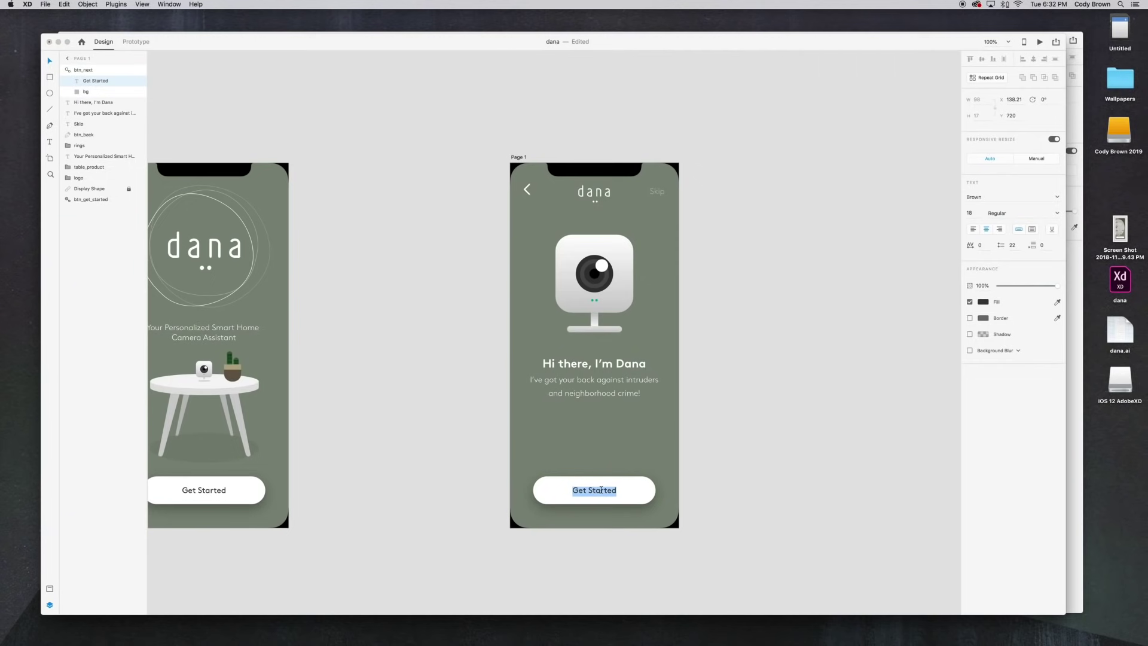
type("Next")
key("Escape")
left_click(710, 510)
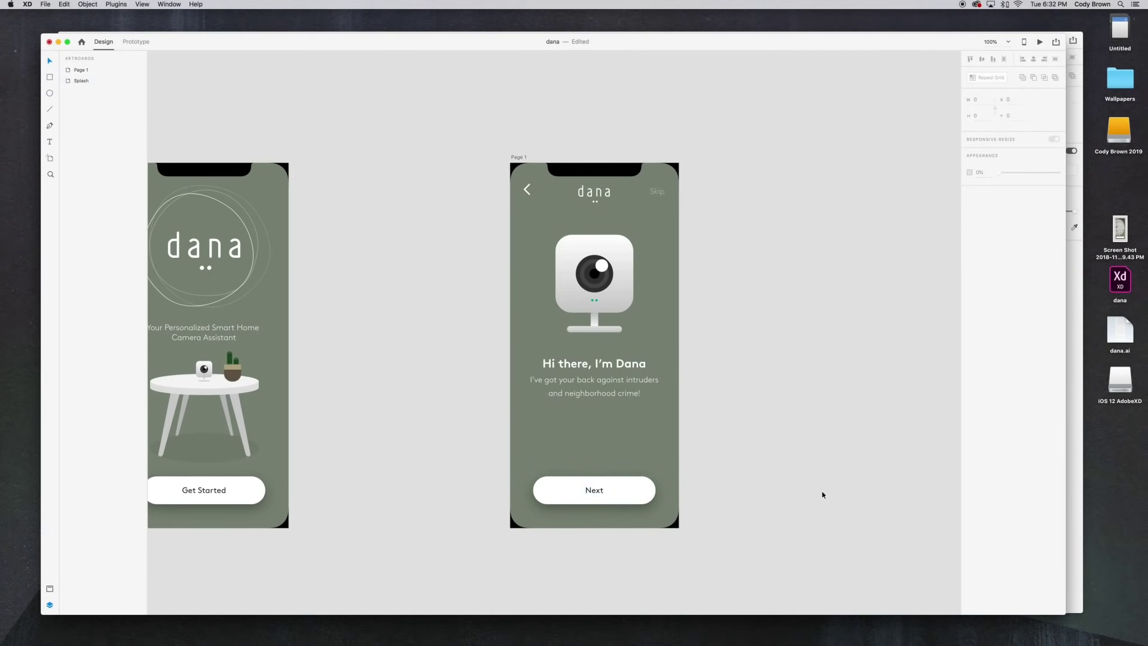
scroll(795, 493, "up", 2)
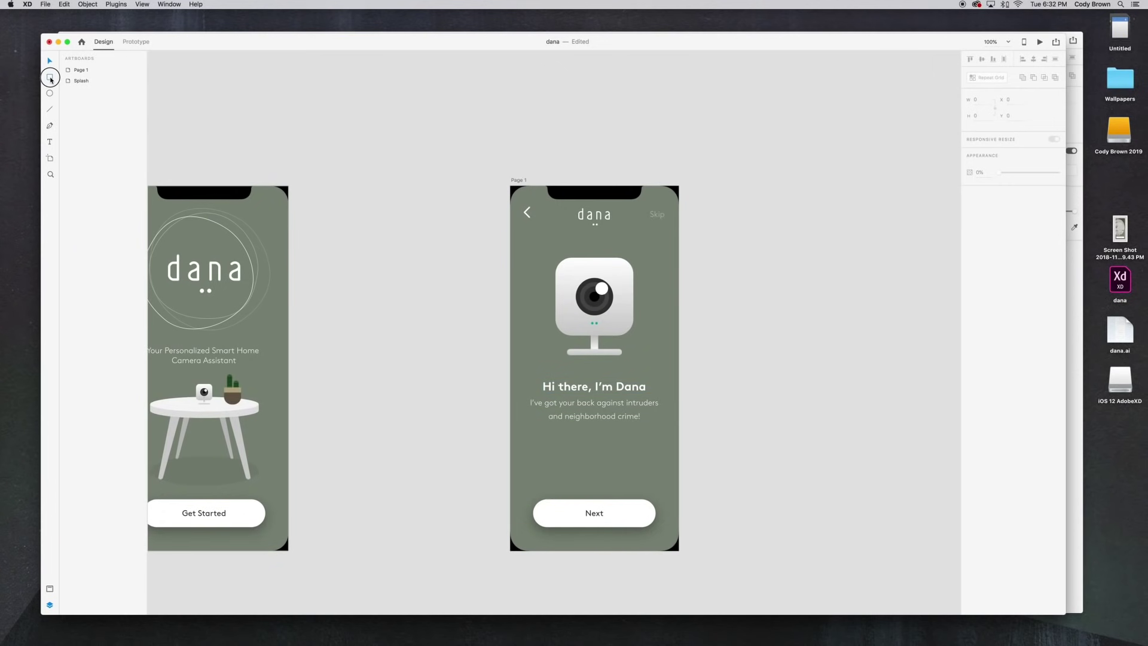
Step: Draw a thin horizontal bar about 258 × 9 between Page 1's message and the Next button
left_click(50, 78)
key("super+plus")
key("super+plus")
key("super+plus")
left_click_drag(443, 389, 403, 218)
left_click_drag(509, 458, 448, 264)
mouse_move(394, 332)
left_mouse_down()
mouse_move(741, 363)
mouse_move(742, 341)
left_mouse_up()
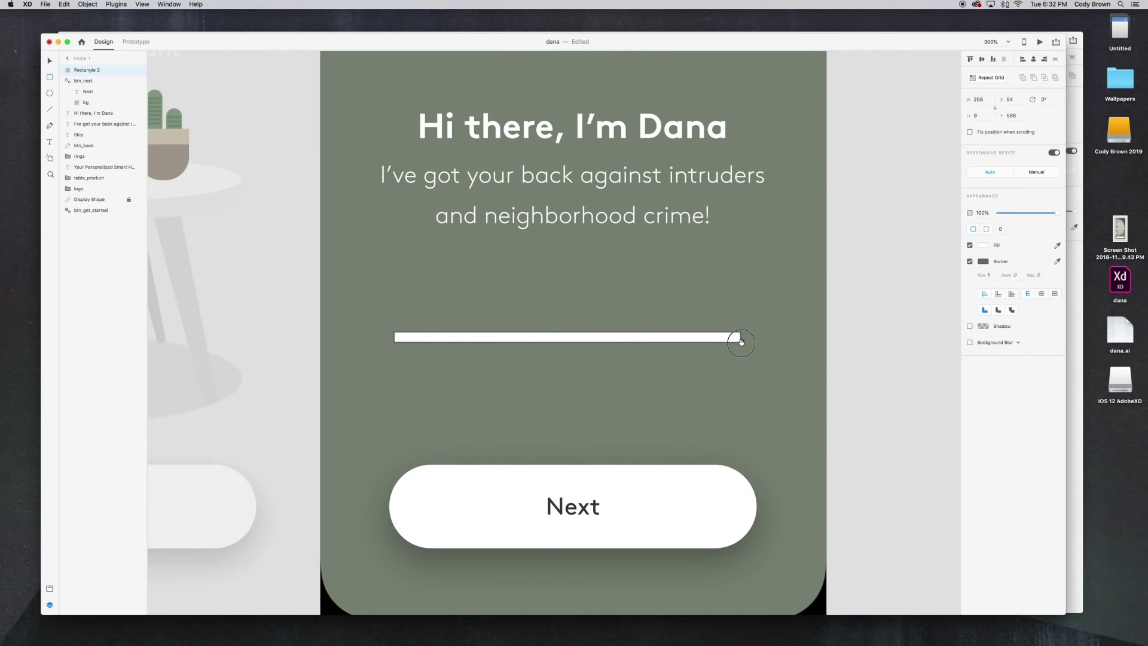
Step: Remove the bar's border, set its corner radius to 100, center it above the Next button, and lower its opacity to 40%
left_click(970, 262)
left_click(989, 230)
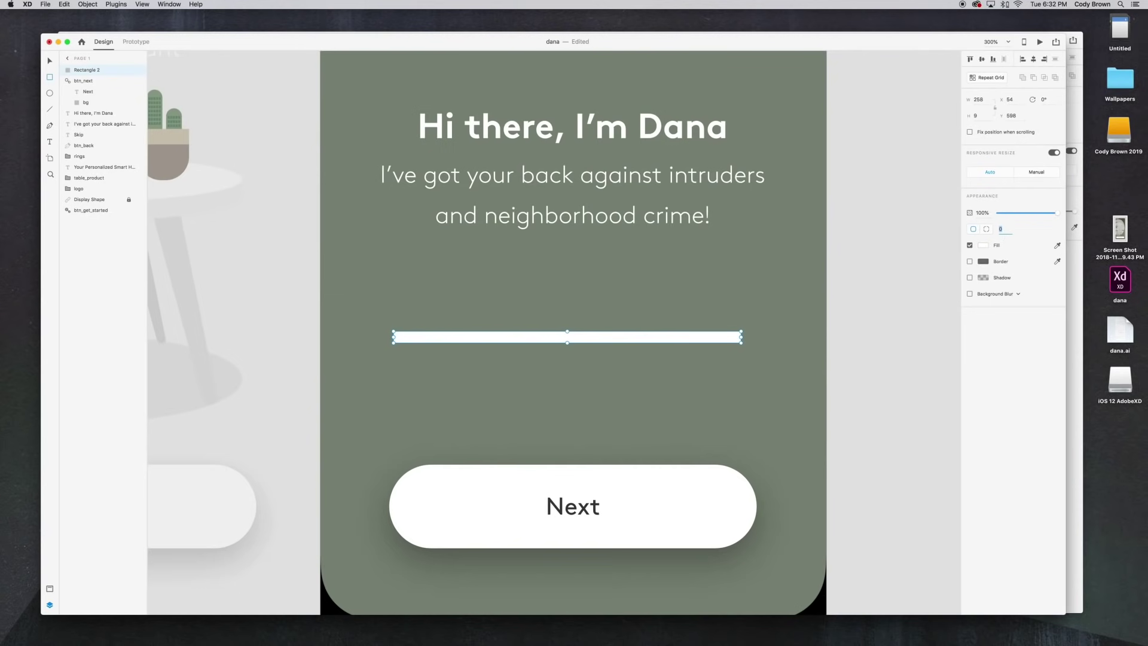
type("100")
key("Return")
left_click_drag(620, 339, 626, 339)
left_click(1014, 213)
left_click_drag(1017, 215, 1024, 214)
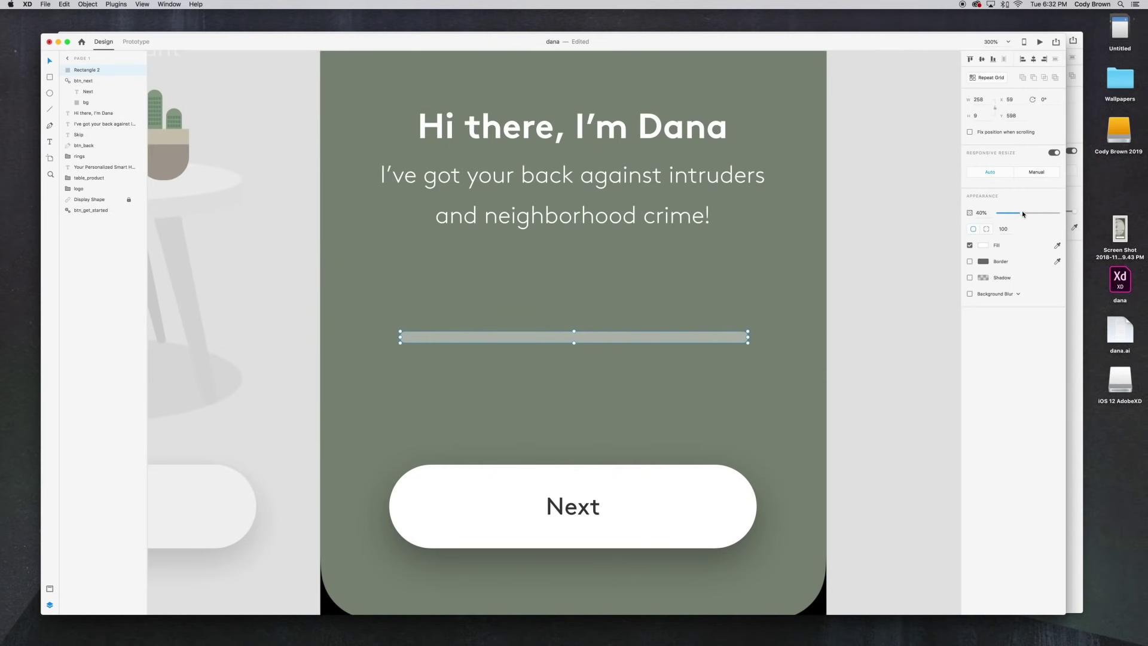
Step: Paste a copy of the bar in place, set its opacity to 100%, and shorten it from its end
key("super+c")
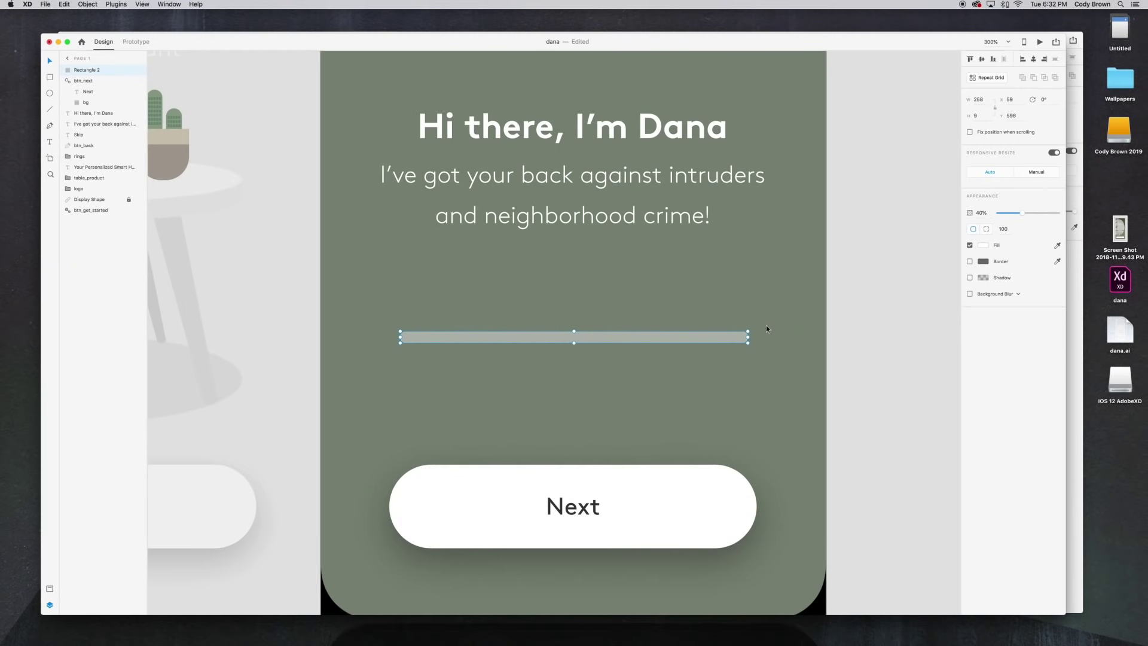
left_click(64, 4)
key("super+v")
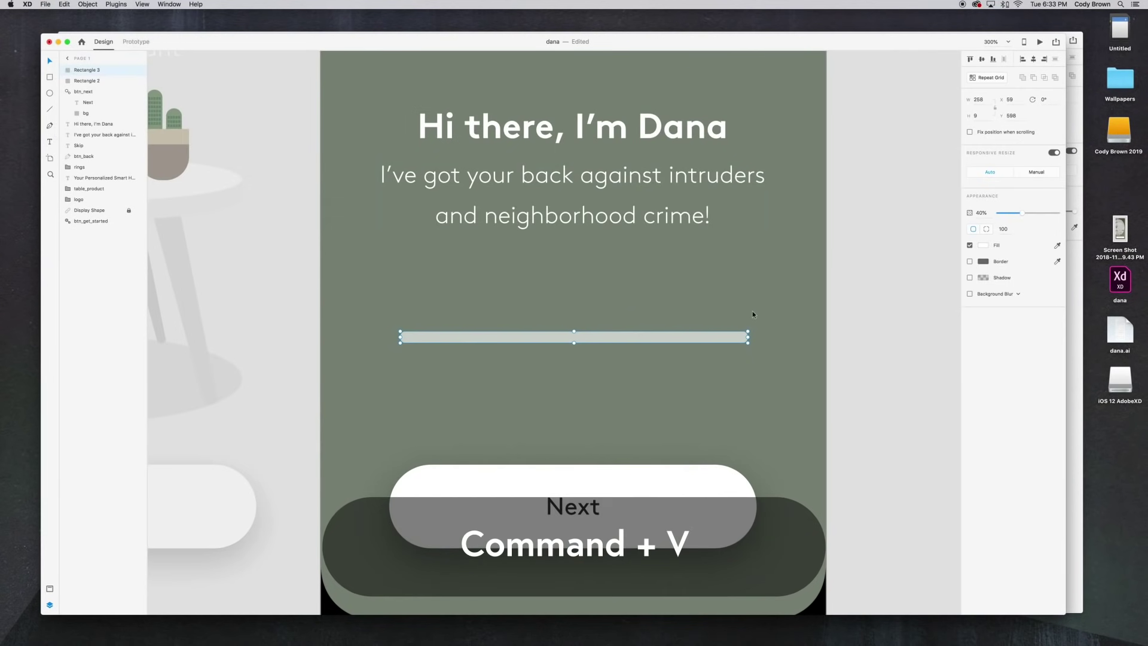
left_click_drag(1025, 213, 1070, 213)
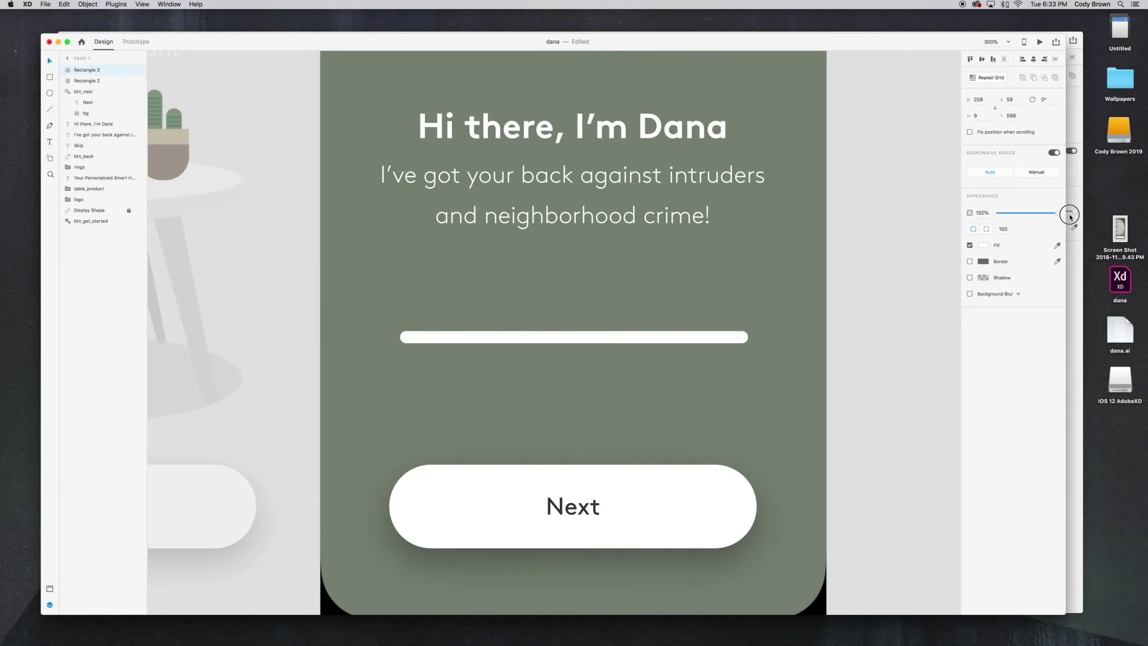
left_click_drag(746, 338, 683, 343)
Step: Adjust the white bar to one third of the track, about 89 wide, by testing duplicates end to end and undoing them
key("super+z")
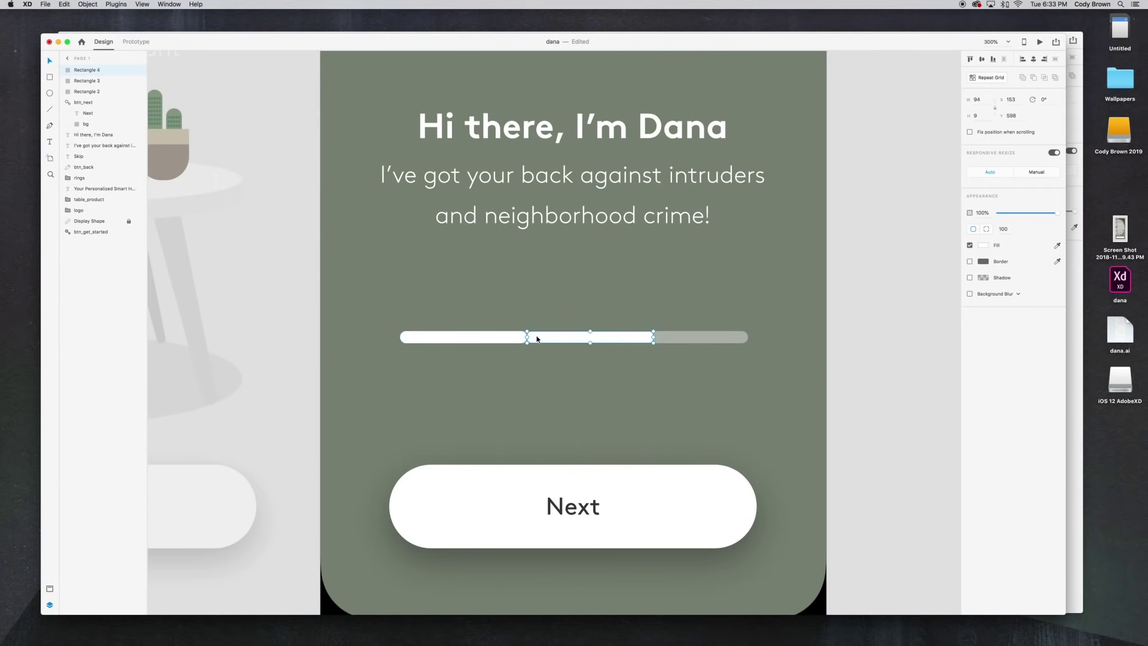
key("super+z")
left_click_drag(527, 338, 709, 343)
key("super+z")
key("super+z")
left_click_drag(510, 338, 615, 345)
left_click_drag(598, 338, 705, 340)
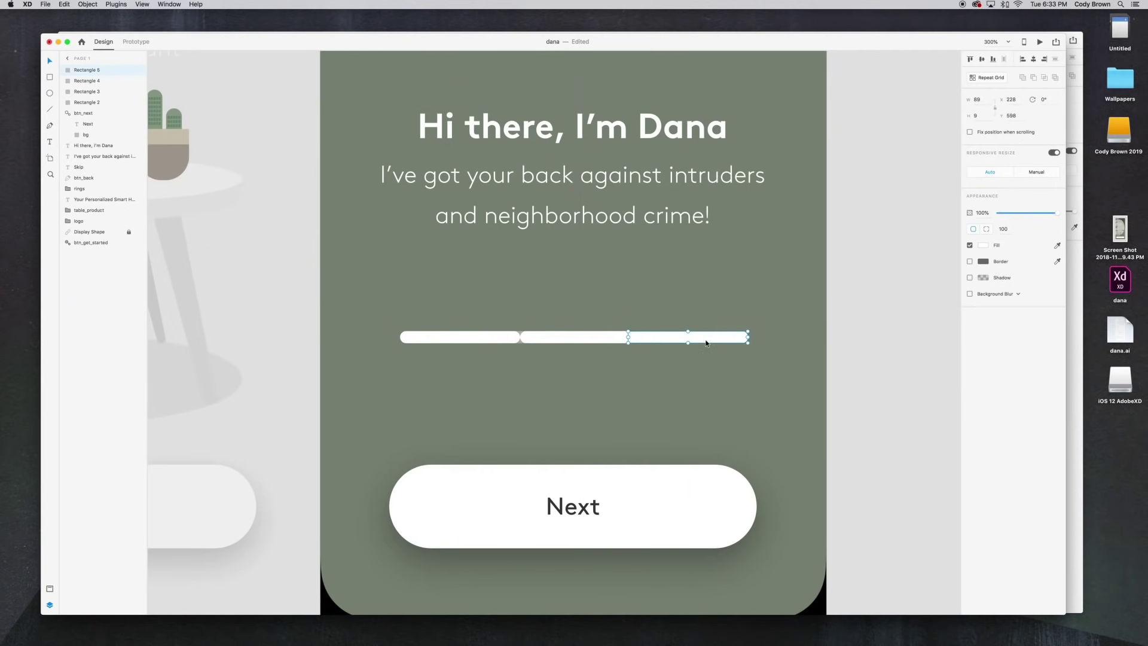
key("super+z")
key("super+z")
key("super+z")
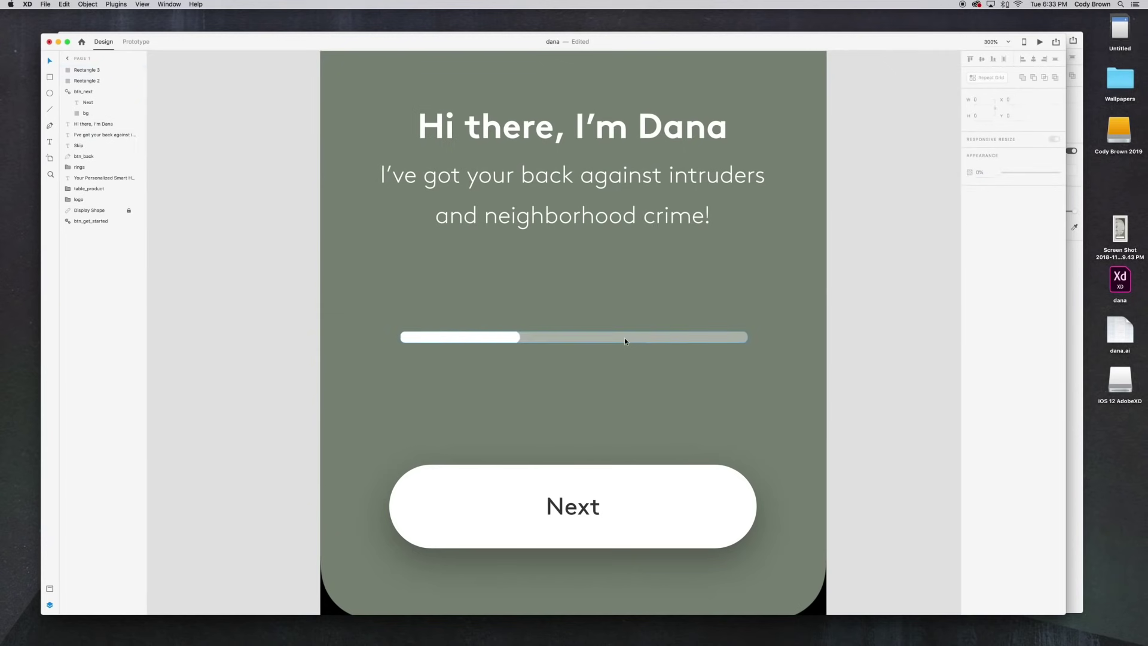
Step: Group the white and translucent bars and rename the group slider_track
left_click(863, 330)
key("super+minus")
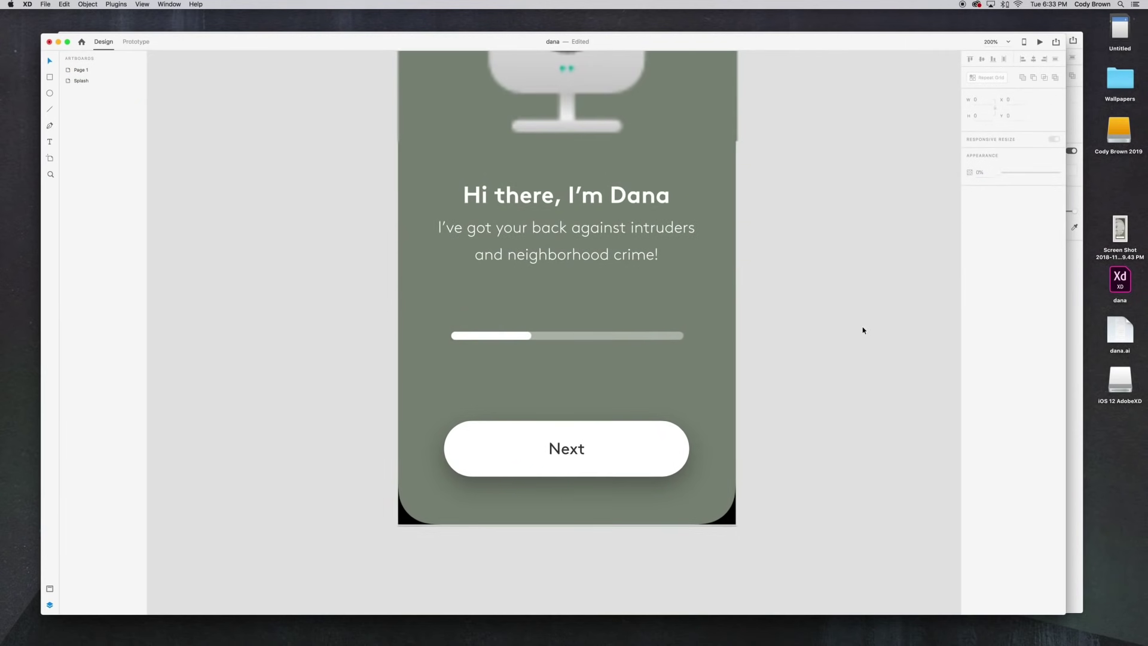
left_click(644, 336)
left_click(511, 337, "shift")
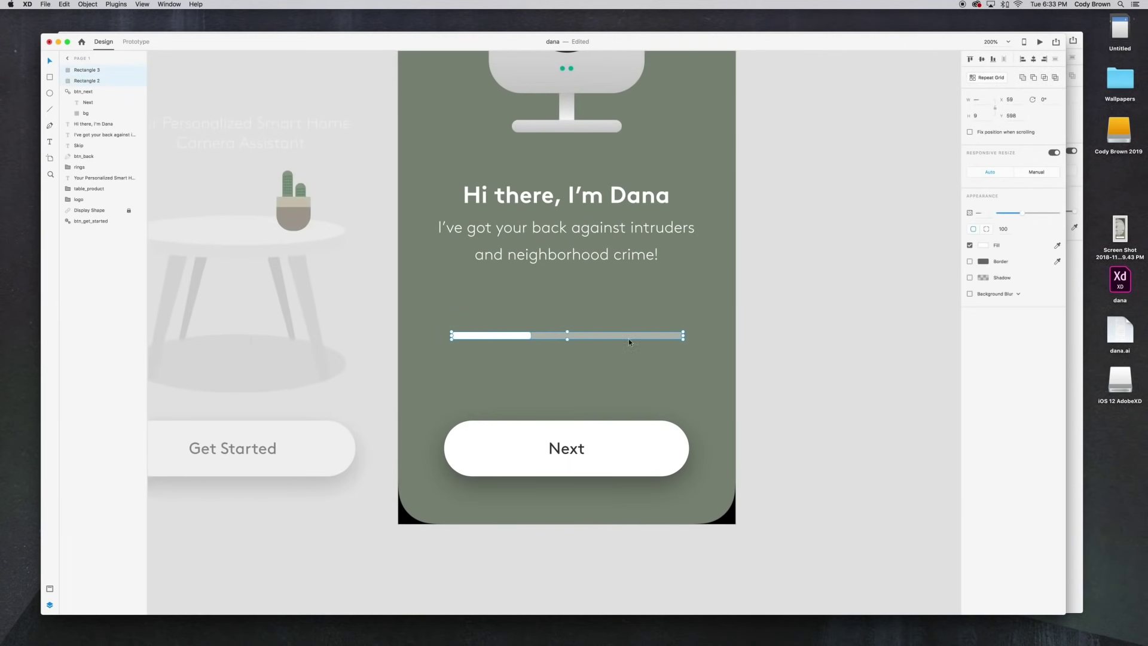
mouse_move(684, 336)
left_mouse_down()
mouse_move(672, 336)
mouse_move(683, 335)
left_mouse_up()
right_click(620, 335)
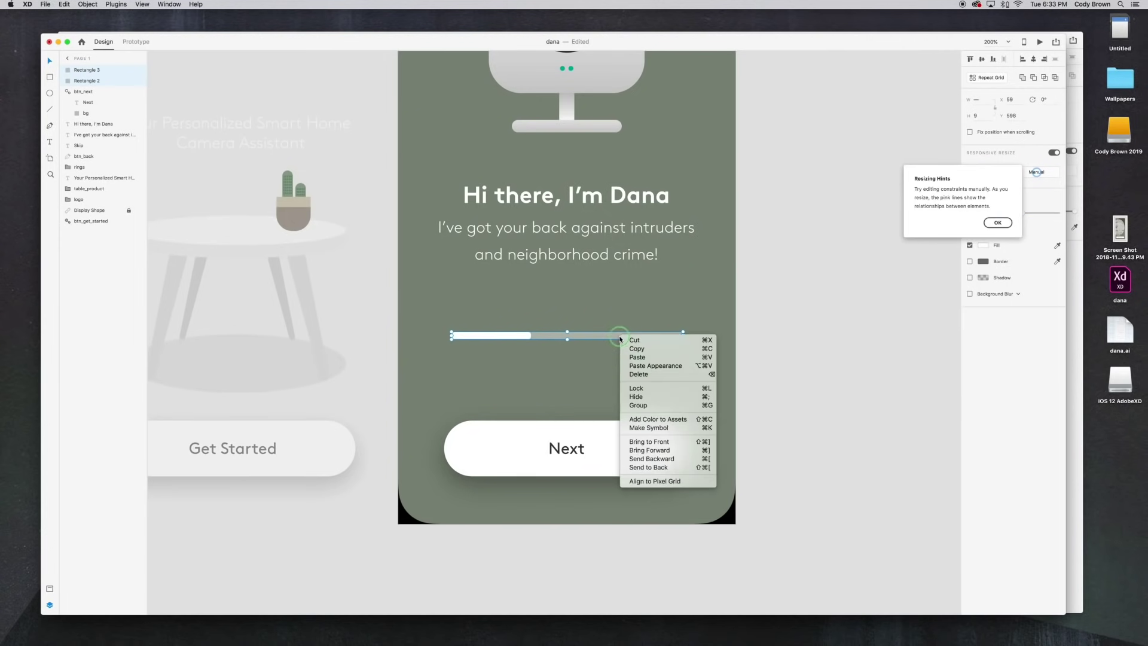
left_click(653, 405)
double_click(84, 70)
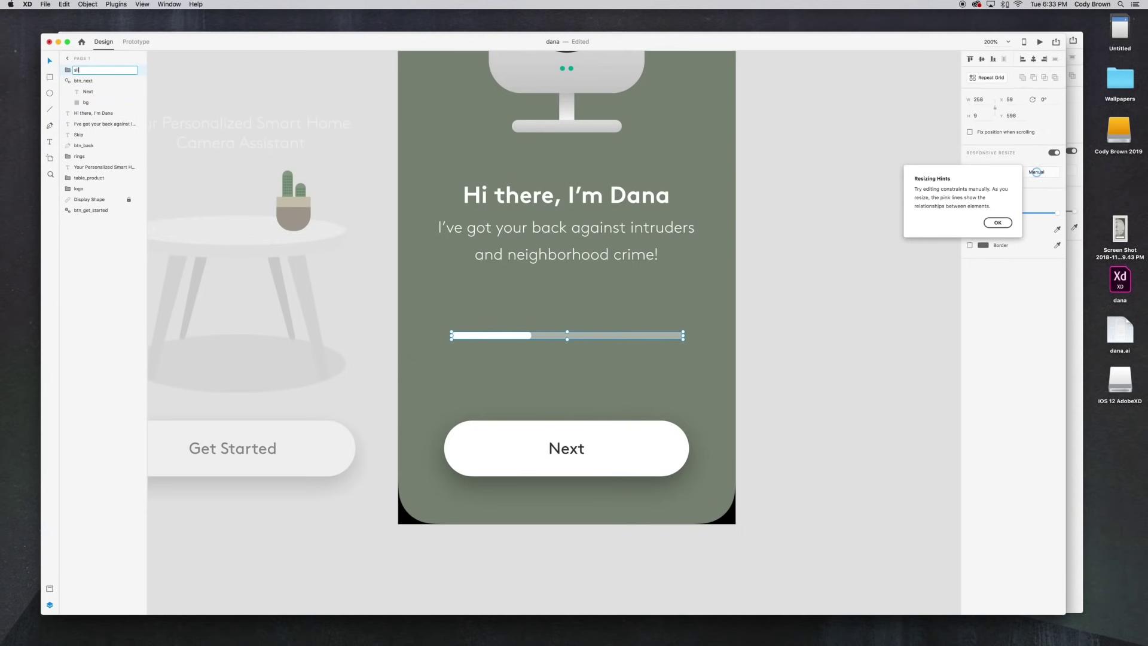
type("slider_track")
key("Return")
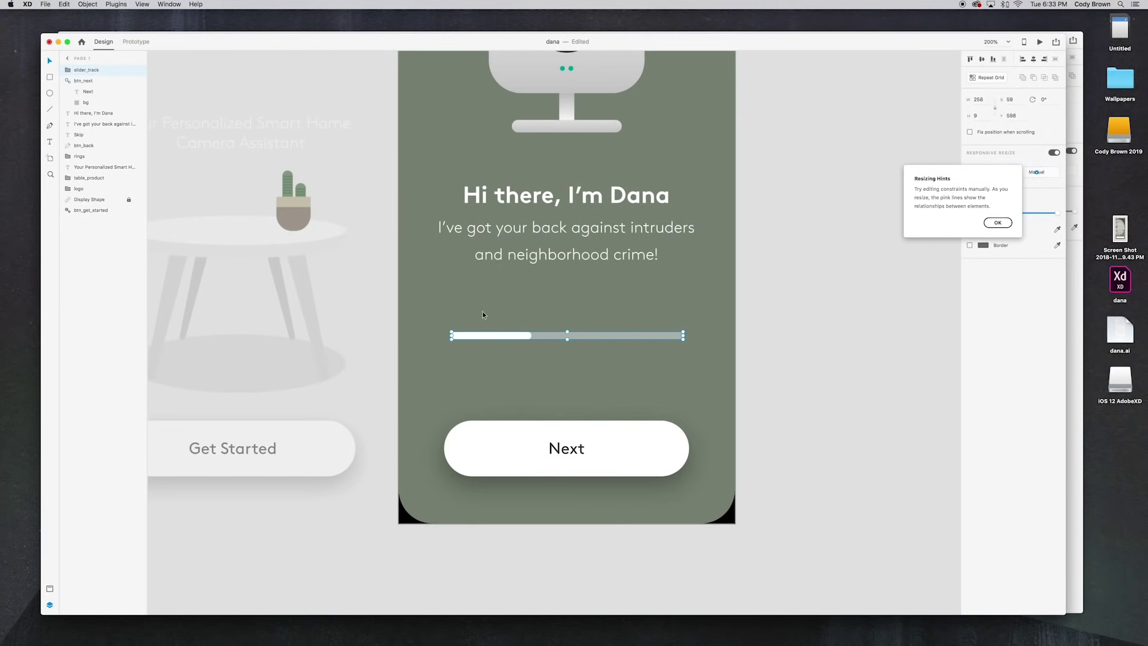
Step: Dismiss the resizing hints and raise slider_track slightly toward Page 1's message
left_click(989, 223)
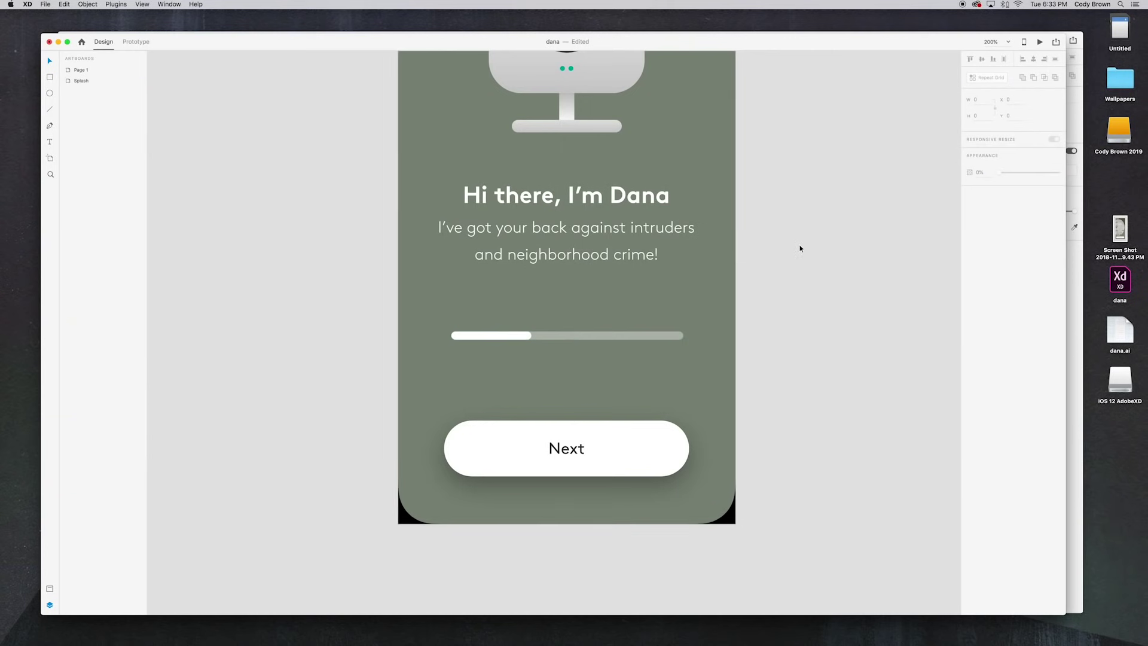
left_click_drag(601, 338, 602, 337)
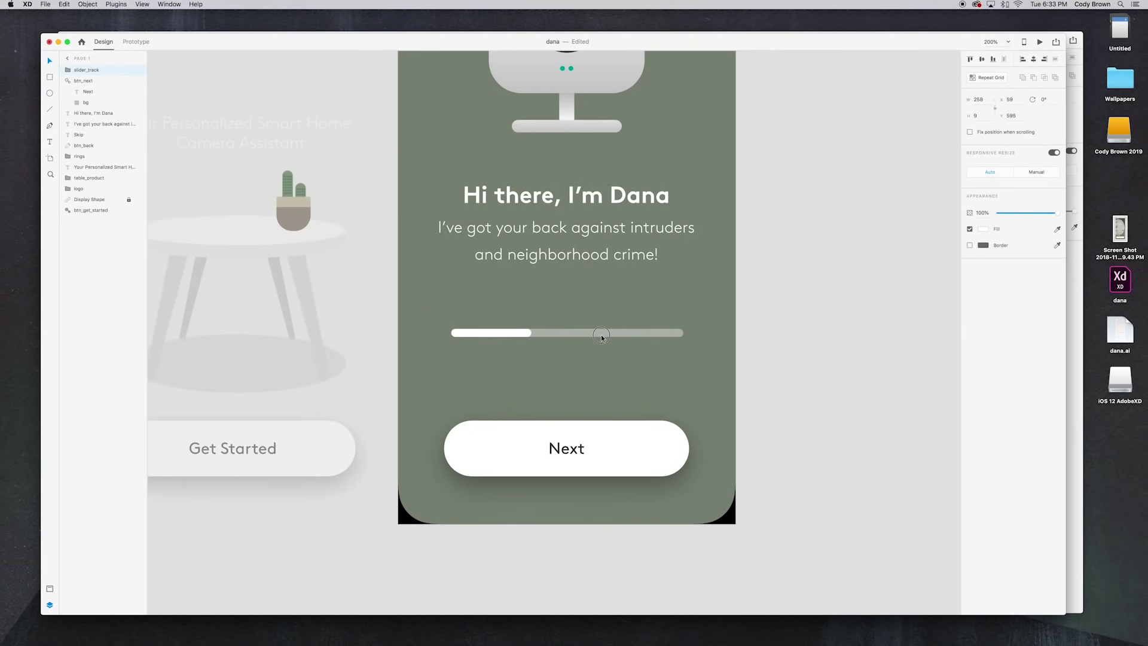
left_click(801, 323)
scroll(802, 323, "up", 2)
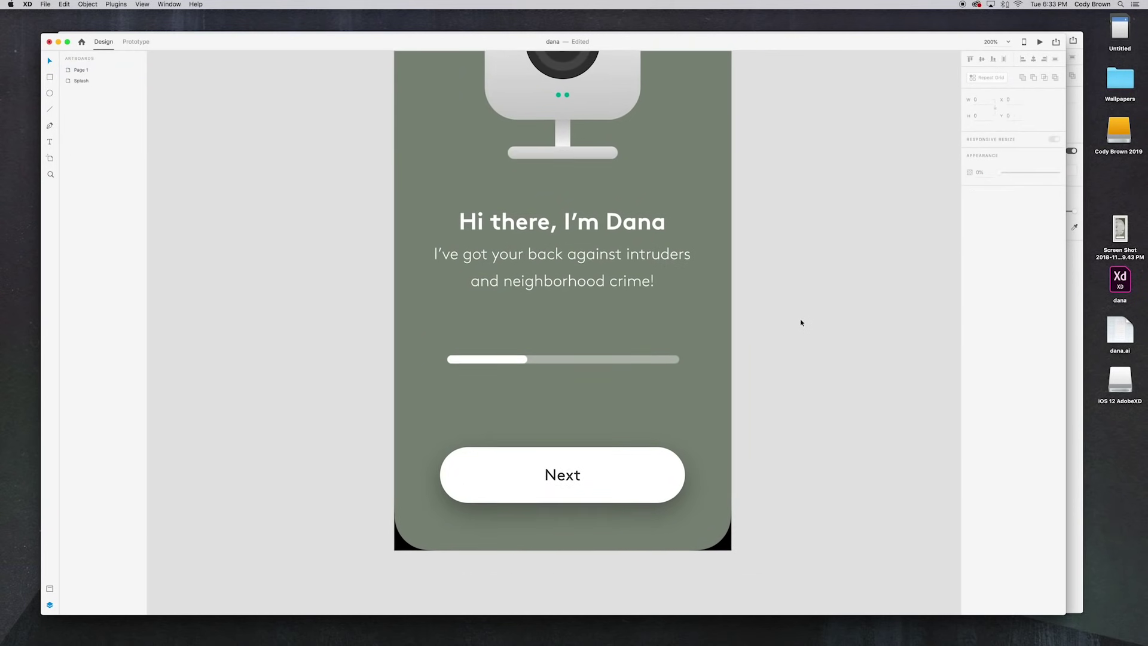
key("super+1")
scroll(802, 323, "up", 2)
scroll(801, 323, "right", 2)
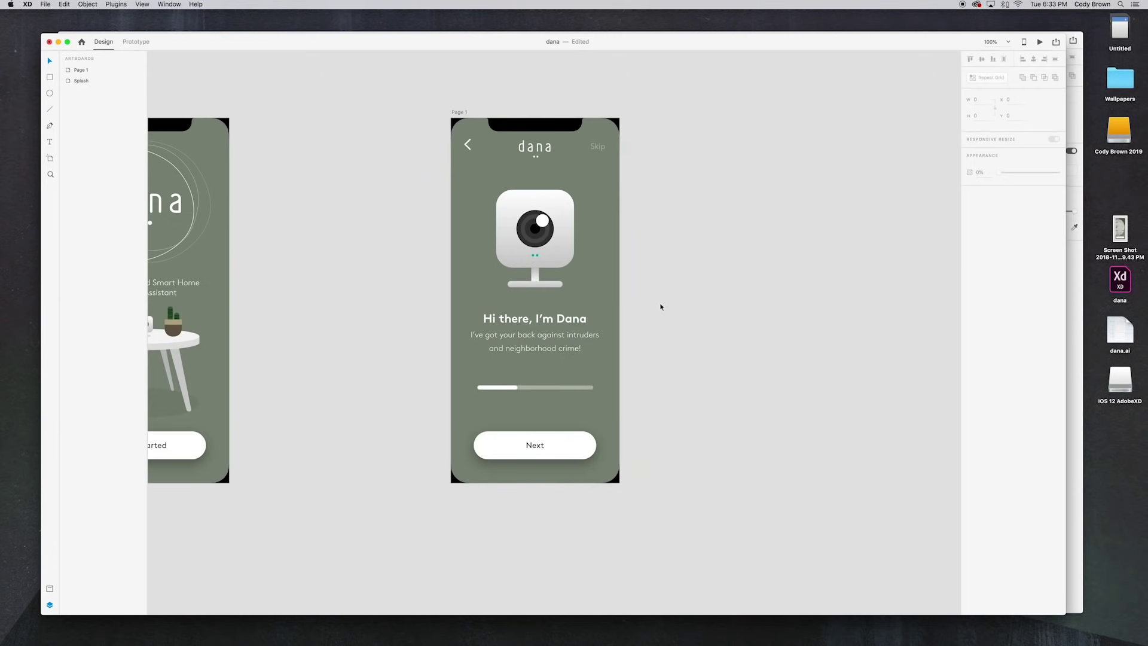
scroll(541, 203, "left", 3)
scroll(545, 204, "right", 3)
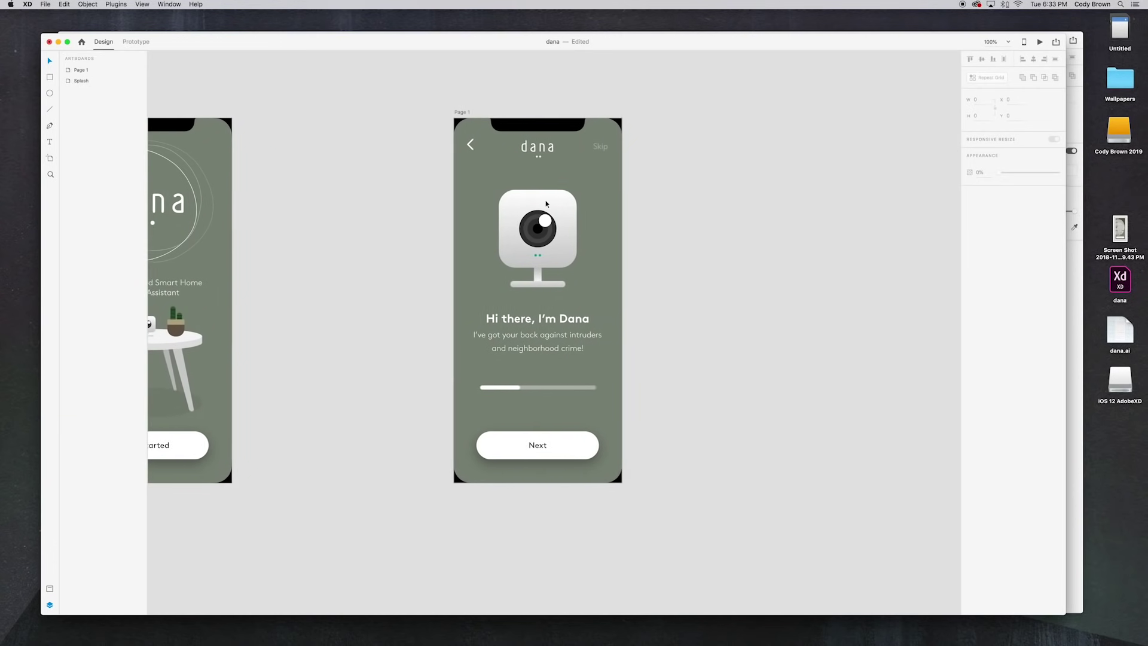
Step: Draw a borderless ellipse about 354 × 342 over Page 1's camera and fill it with a darker shade of the background green
left_click(49, 94)
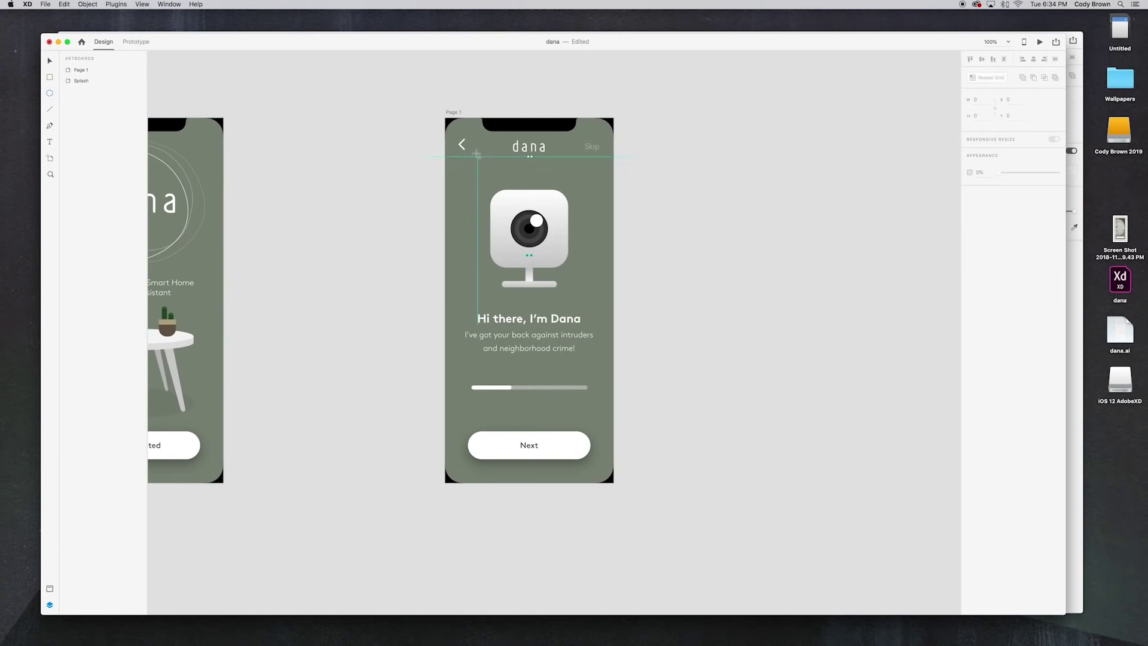
left_click_drag(475, 119, 633, 271)
left_click(970, 246)
left_click(984, 229)
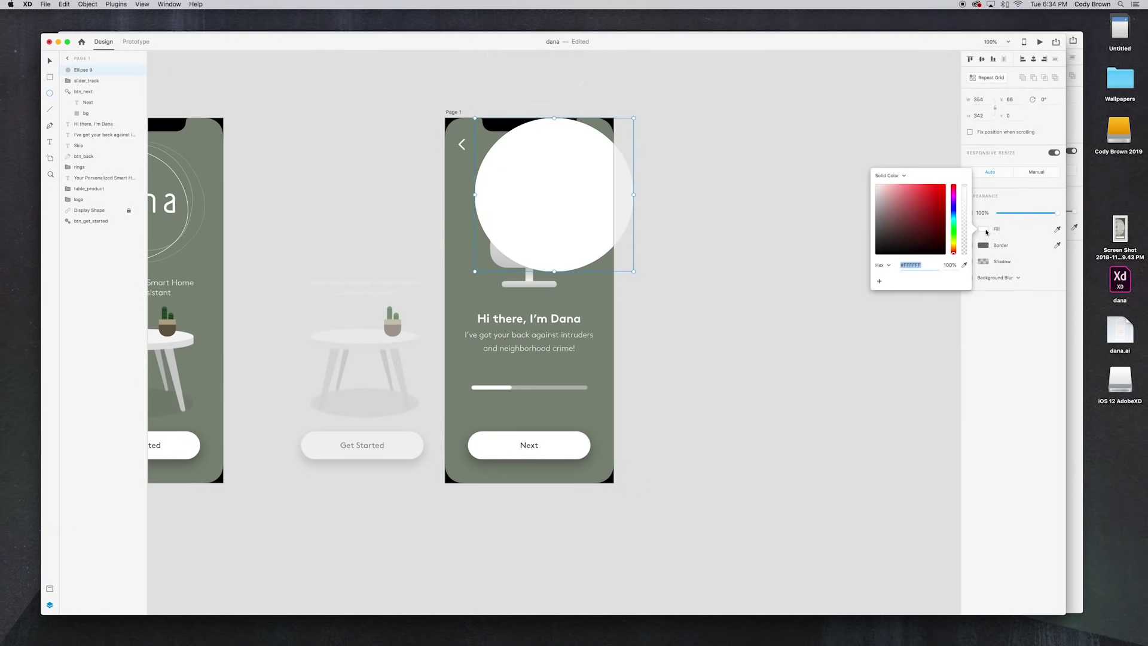
left_click(589, 302)
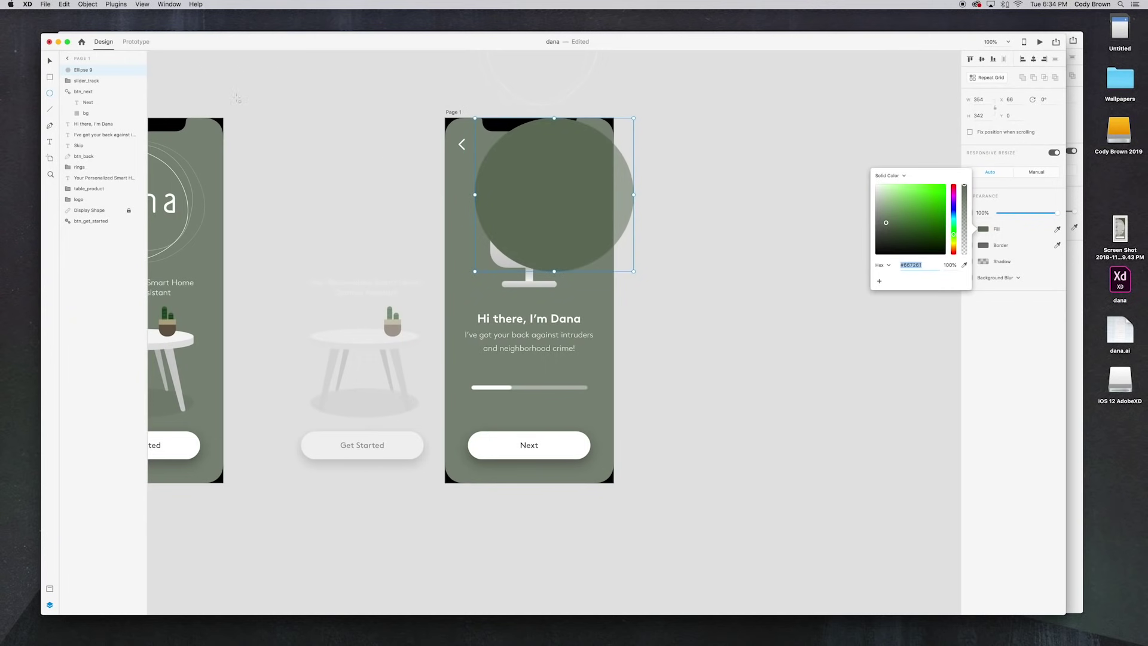
Step: Reshape the ellipse into an irregular blob by pulling its lower and side anchor points outward
left_click(51, 62)
double_click(554, 234)
left_click_drag(554, 272, 554, 287)
left_click_drag(475, 195, 458, 195)
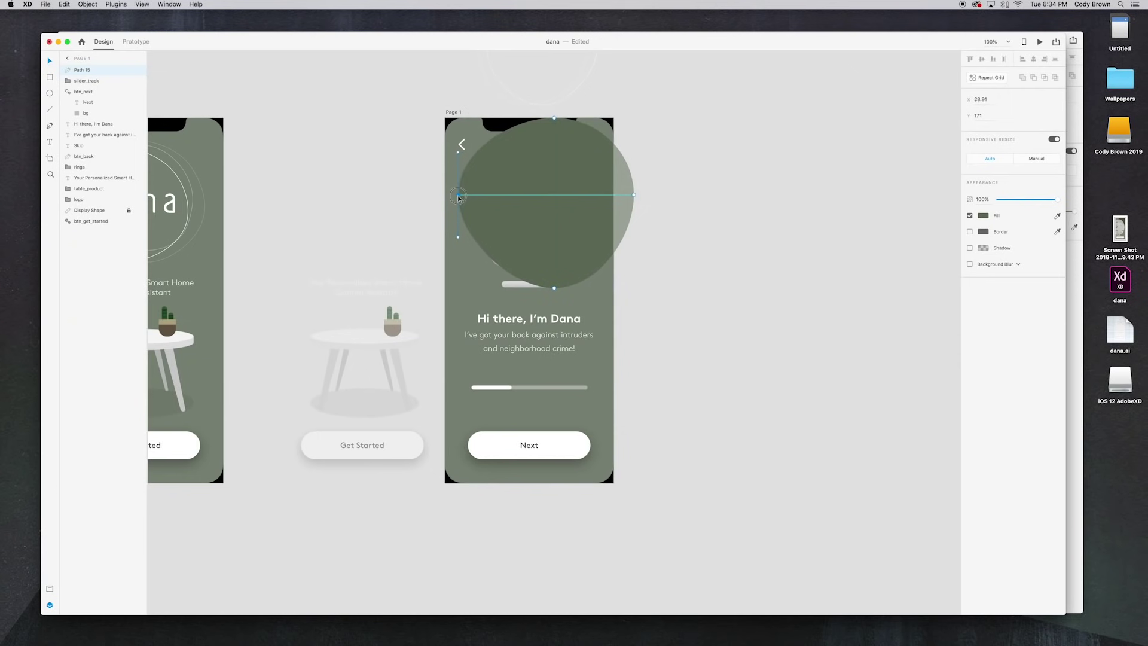
left_click_drag(635, 195, 645, 196)
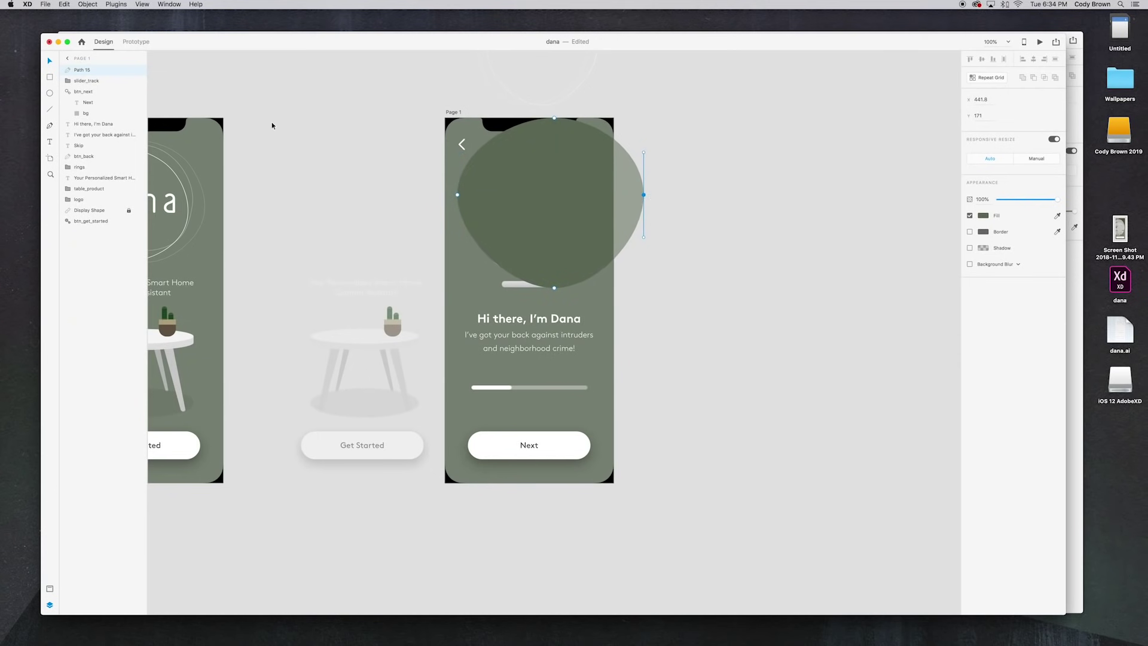
Step: Rename the path to "blob 1" and place it at the bottom of Page 1's layer stack
double_click(80, 70)
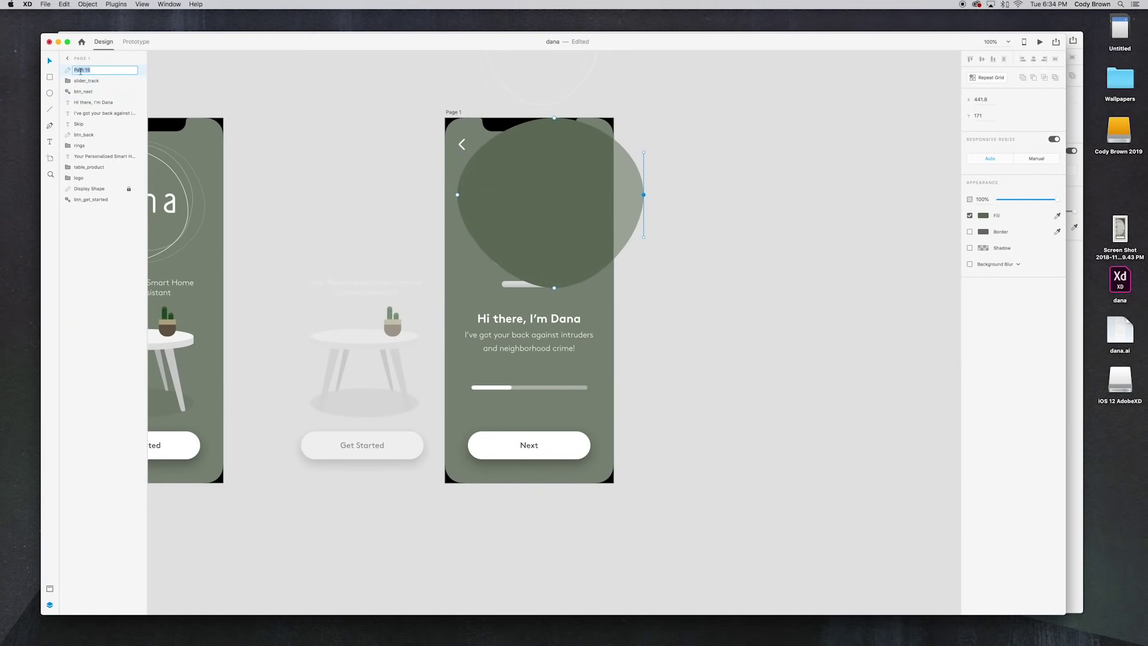
type("blob 1")
key("Return")
left_click_drag(84, 70, 85, 174)
left_click(397, 91)
left_click(548, 156)
left_click_drag(80, 200, 85, 233)
left_click(83, 232)
Step: Move blob 1 behind the logo and camera to Page 1's upper right, at X 77.5 and Y -80
key("shift+Down")
key("shift+Down")
key("shift+Down")
key("shift+Down")
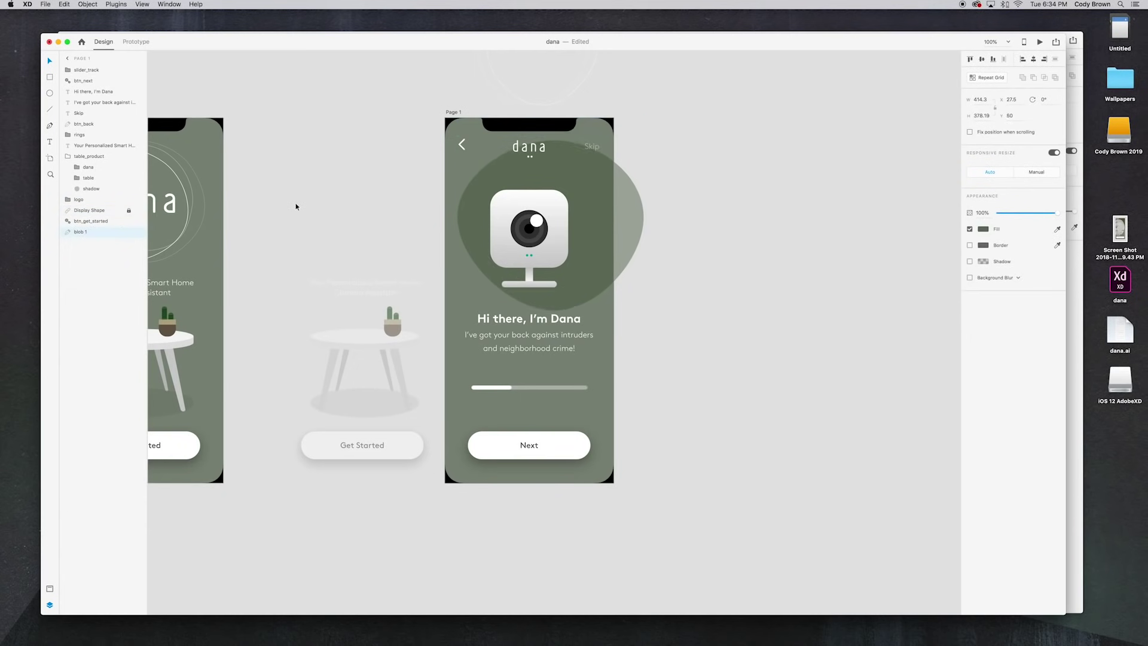
key("shift+Left")
key("shift+Left")
key("shift+Left")
key("shift+Up")
key("shift+Up")
key("shift+Up")
key("shift+Up")
key("shift+Up")
key("shift+Up")
key("shift+Up")
key("shift+Up")
key("shift+Up")
key("shift+Up")
key("shift+Up")
key("shift+Up")
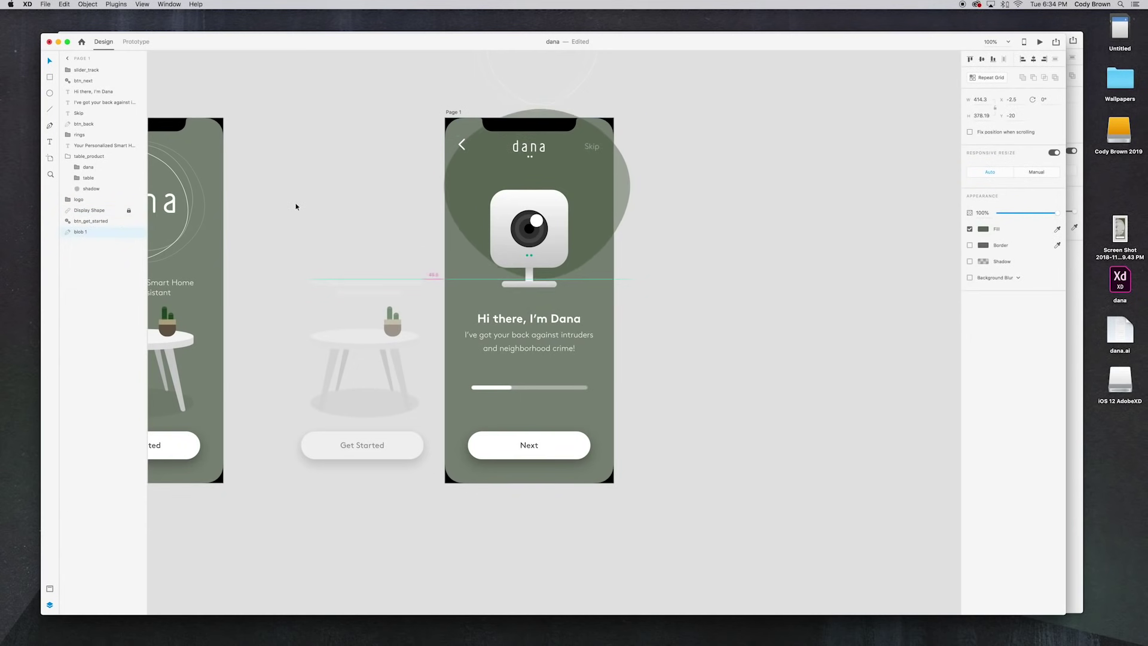
key("shift+Right")
key("shift+Right")
key("shift+Right")
key("shift+Right")
key("shift+Right")
key("shift+Right")
key("shift+Right")
key("shift+Right")
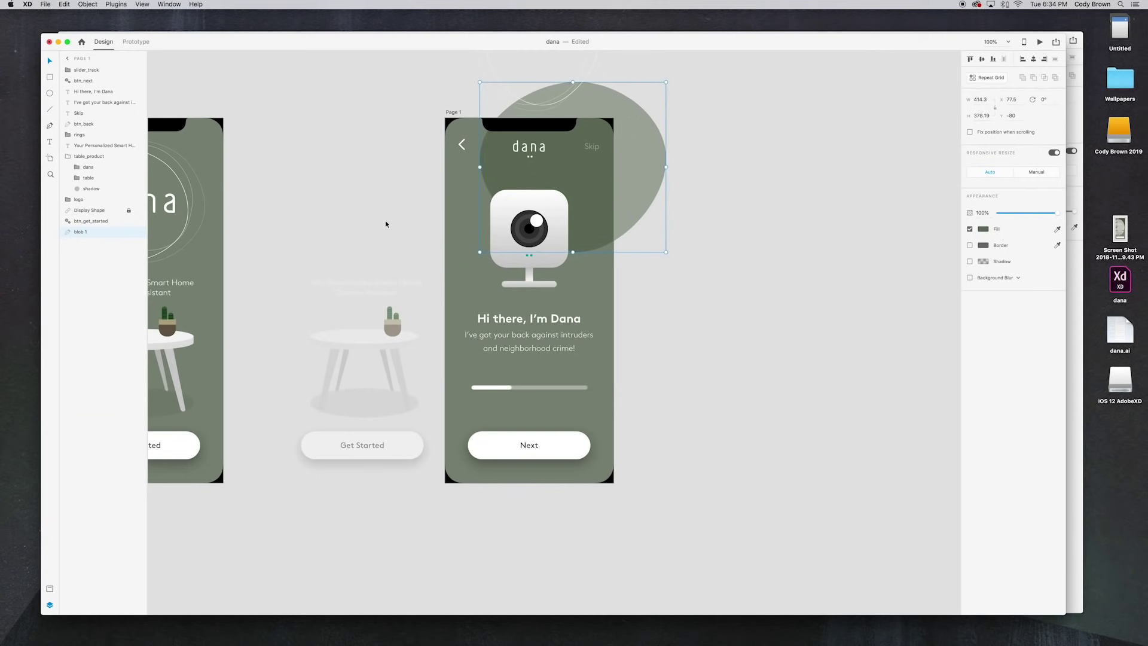
Step: Duplicate blob 1, move the copy over Page 1's left edge, and darken its green fill
key("super+d")
left_click_drag(537, 218, 440, 283)
left_click(983, 229)
left_click(982, 228)
left_click(982, 228)
left_click_drag(888, 227, 889, 235)
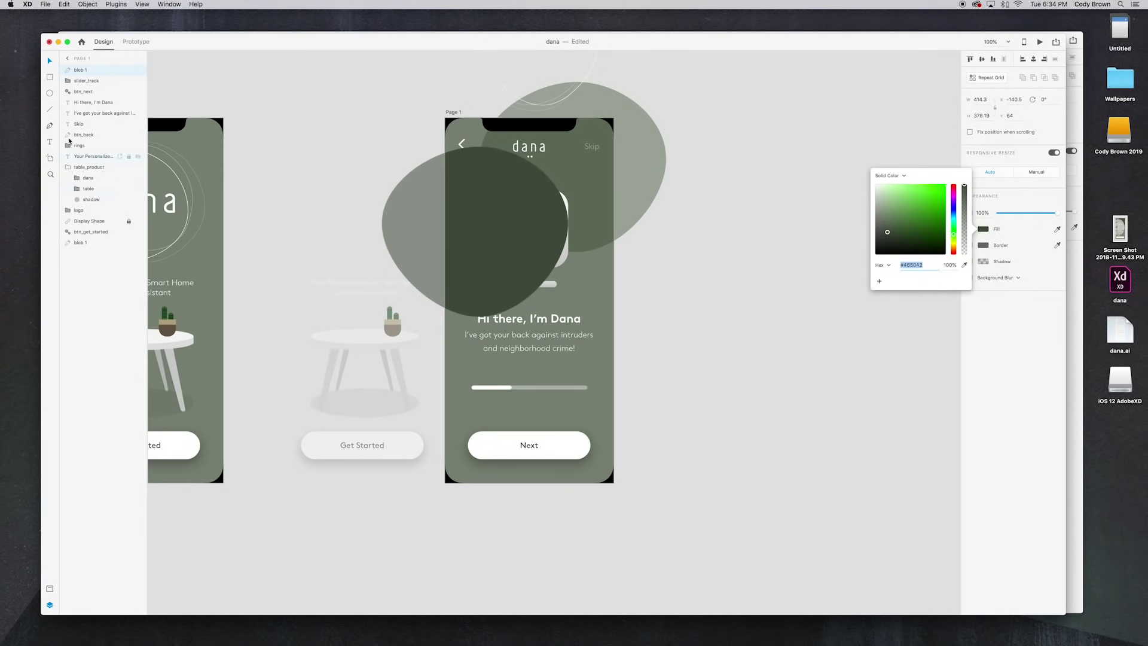
Step: Rename the duplicated blob to "blob 2" and place it at the bottom of the layer stack, below blob 1
left_click(94, 70)
double_click(81, 70)
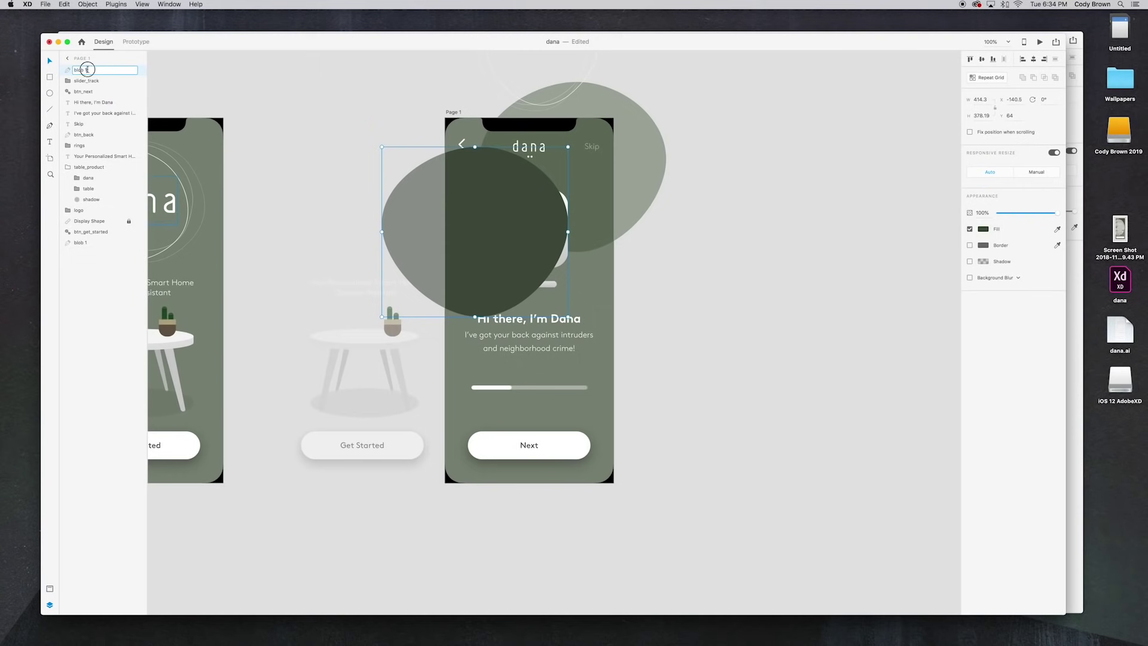
type("blob 2")
key("Return")
left_click_drag(76, 70, 90, 245)
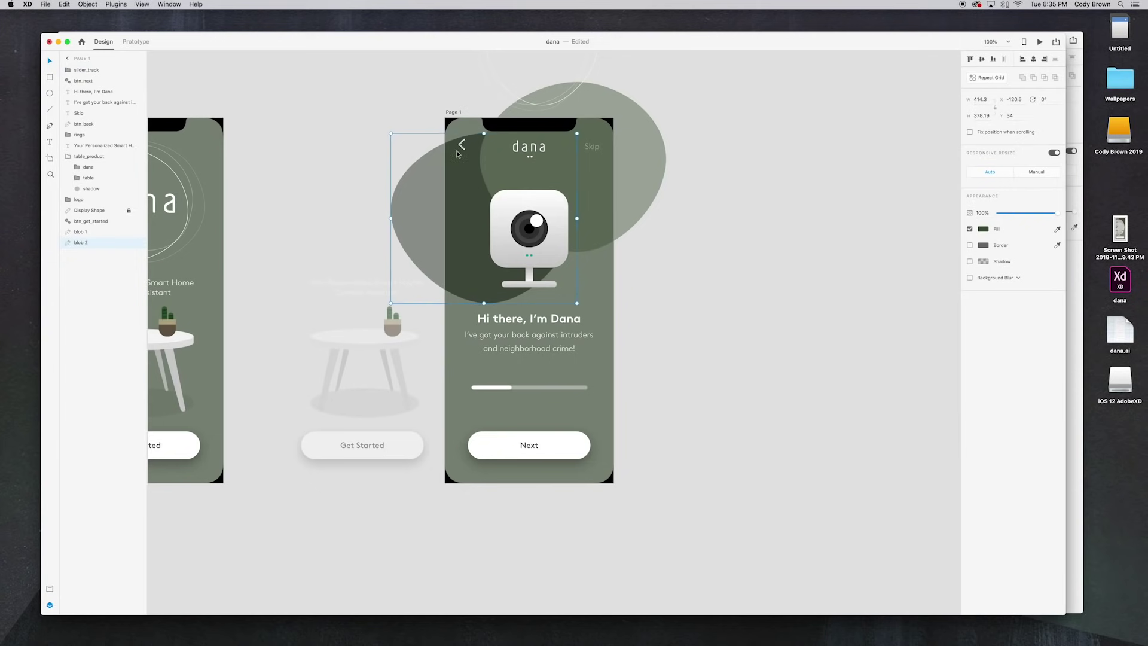
Step: Shrink blob 2 to about 344 × 314 and rotate it 72°
left_click_drag(581, 307, 556, 260)
key("shift+Right")
key("shift+Right")
key("shift+Right")
key("shift+Right")
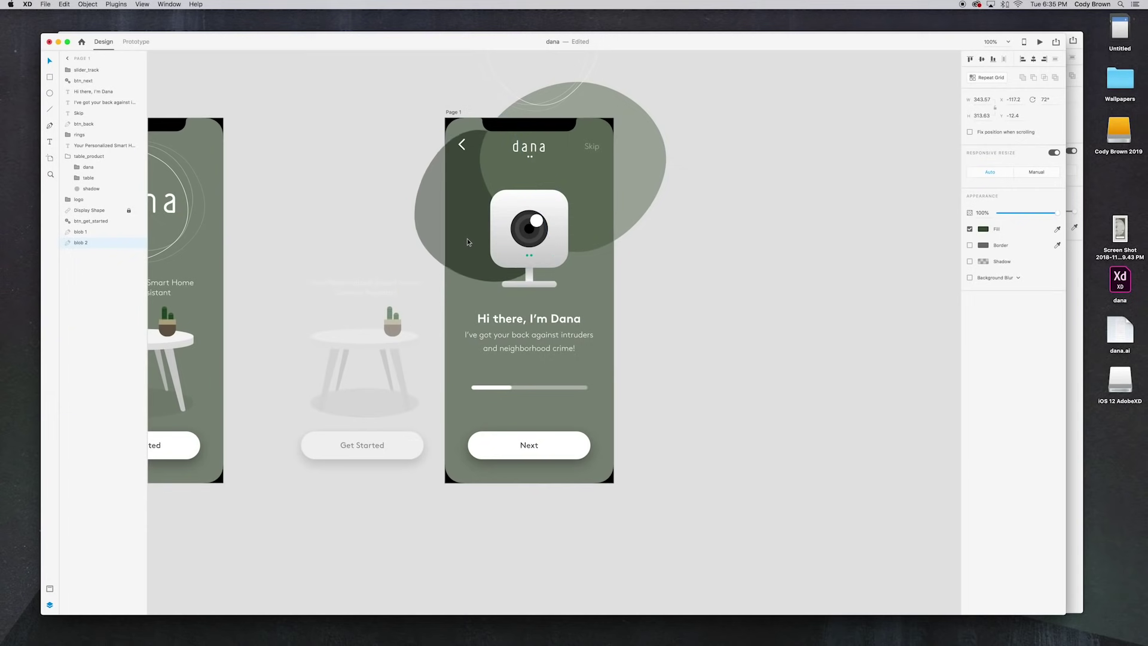
Step: Move blob 2 across to Page 1's right edge and slightly down, behind the camera
key("shift+Right")
key("shift+Right")
key("shift+Right")
key("shift+Right")
key("shift+Right")
key("shift+Right")
key("shift+Right")
key("shift+Right")
key("shift+Right")
key("shift+Right")
key("shift+Right")
key("shift+Right")
key("shift+Right")
key("shift+Right")
key("shift+Right")
key("shift+Right")
key("shift+Right")
key("shift+Right")
key("shift+Right")
key("shift+Down")
key("shift+Down")
key("shift+Right")
key("shift+Right")
key("shift+Down")
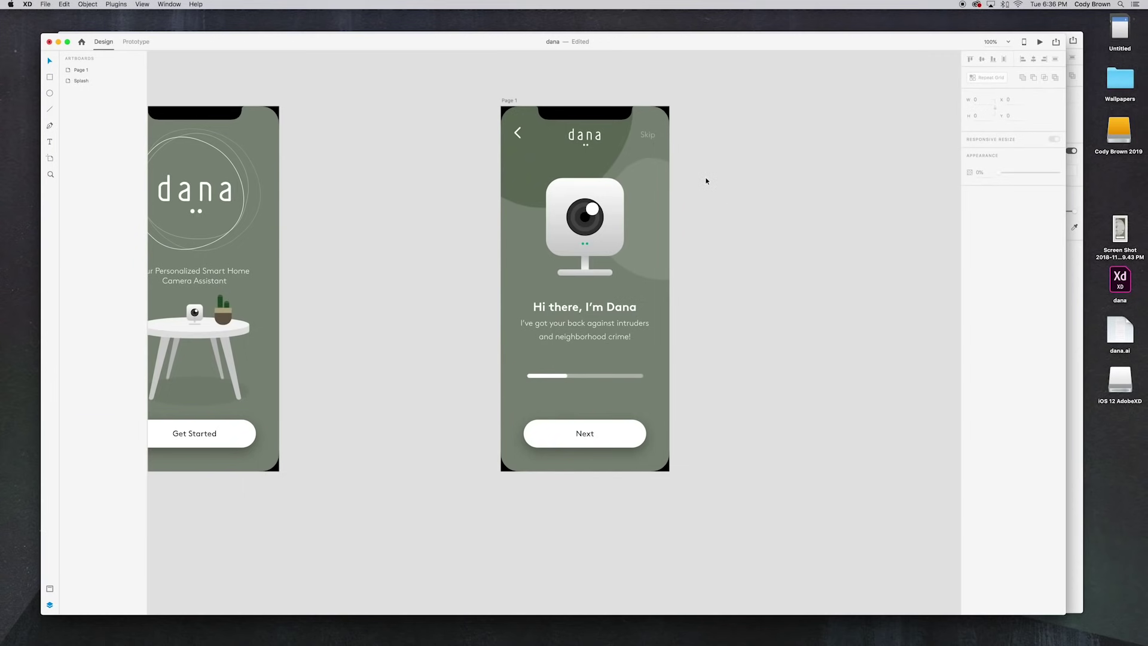
Step: Preview the prototype from the Splash artboard and play the Get Started transition to Page 1
scroll(723, 429, "up", 2)
scroll(723, 430, "left", 2)
scroll(722, 429, "left", 6)
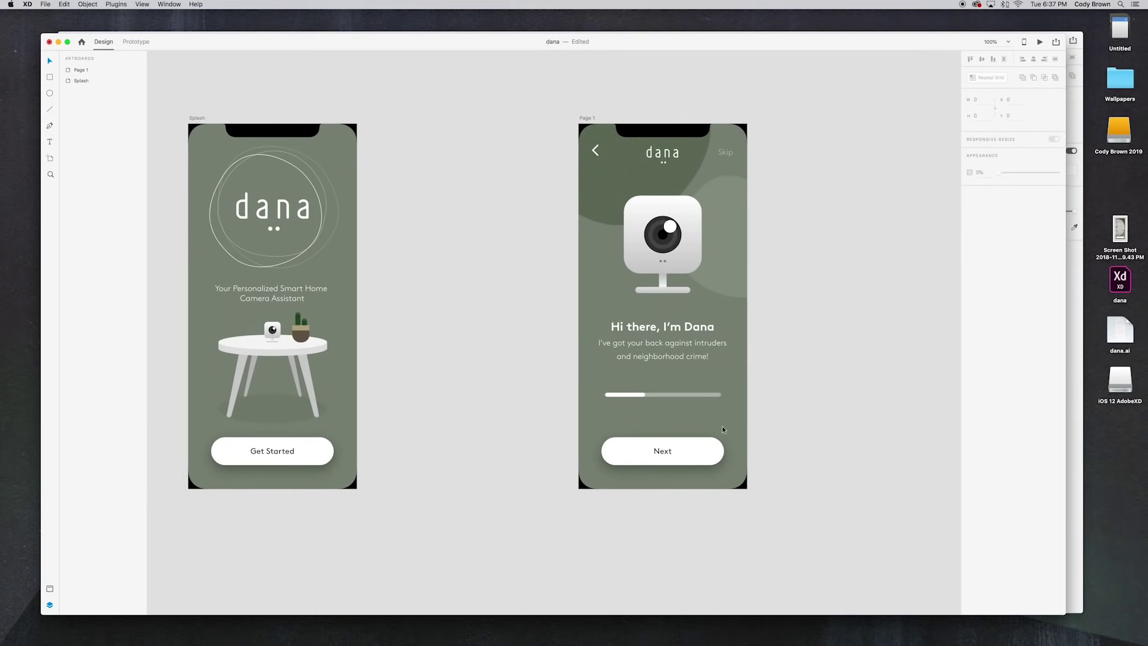
left_click(226, 126)
left_click(1040, 42)
left_click(513, 431)
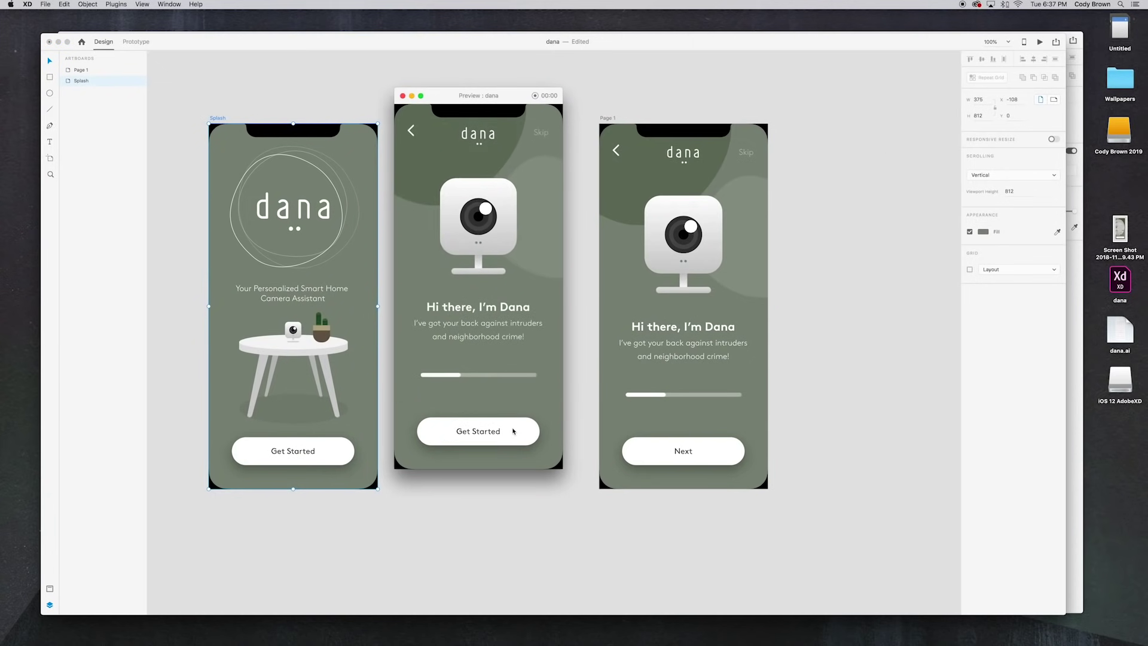
Step: Replay the Get Started transition between Splash and Page 1 in the open preview
left_click(514, 430)
left_click(514, 431)
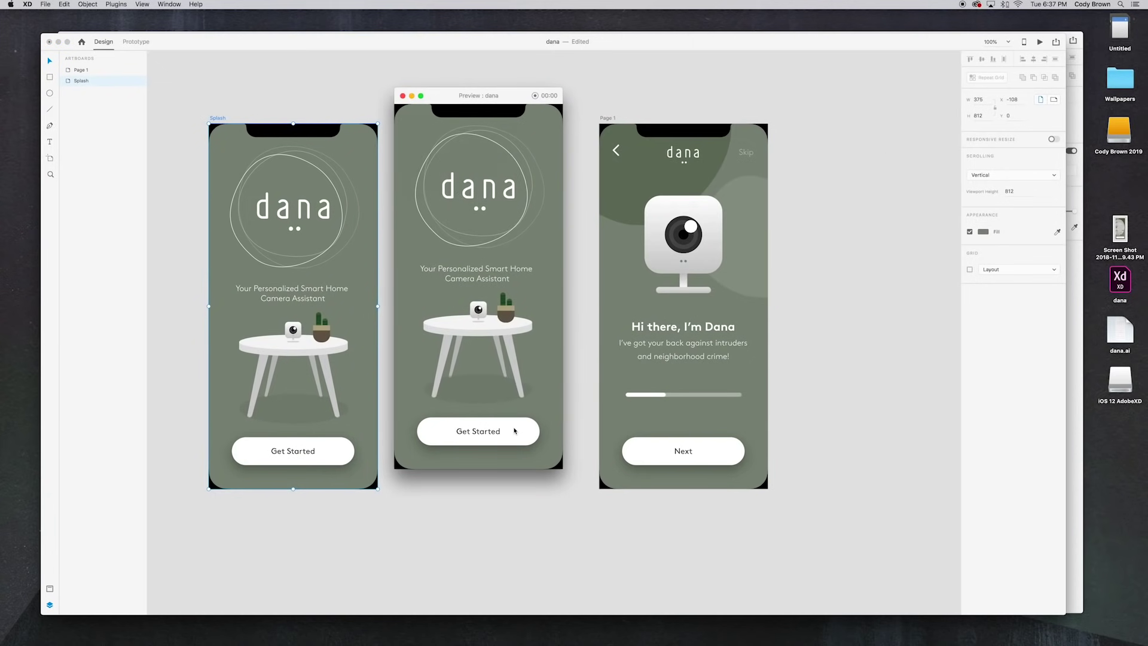
left_click(514, 431)
left_click(515, 431)
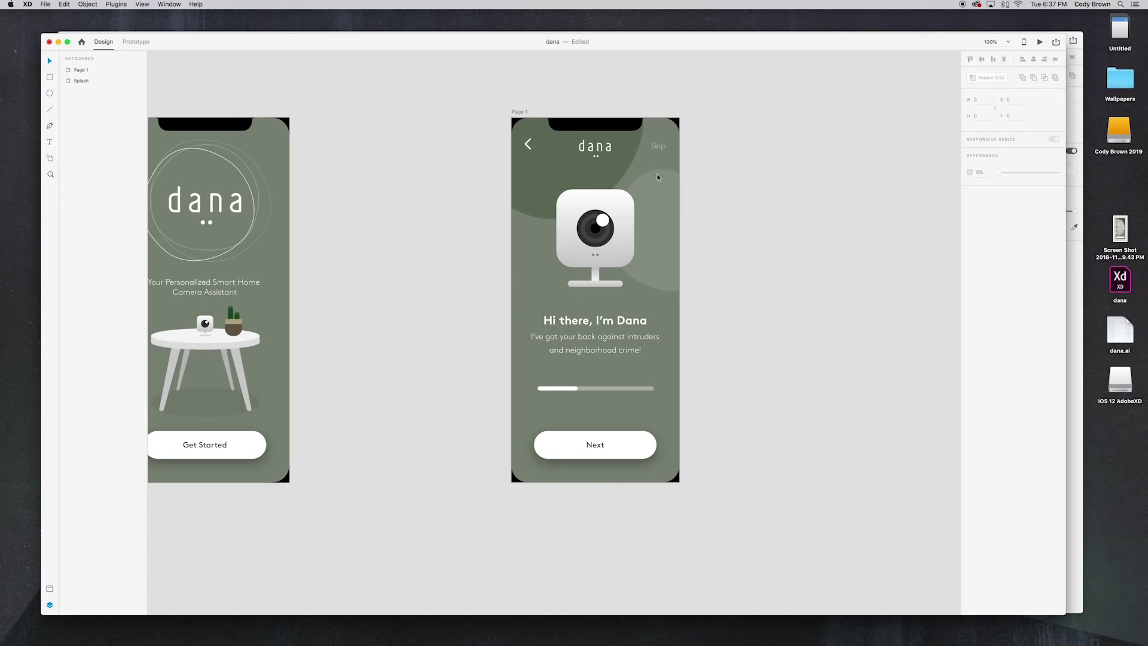
Step: Copy blob 1 and blob 2 from Page 1 and paste them into the Splash artboard
left_click(591, 164)
left_click(82, 329)
left_click(87, 340, "shift")
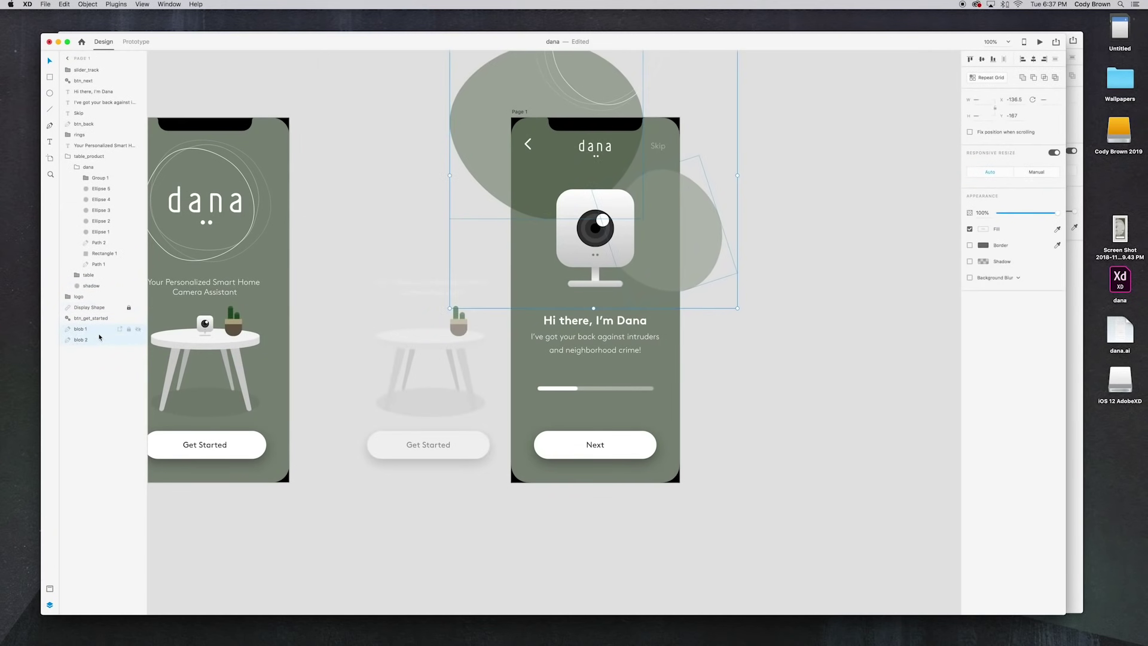
left_click(333, 290)
scroll(394, 290, "left", 5)
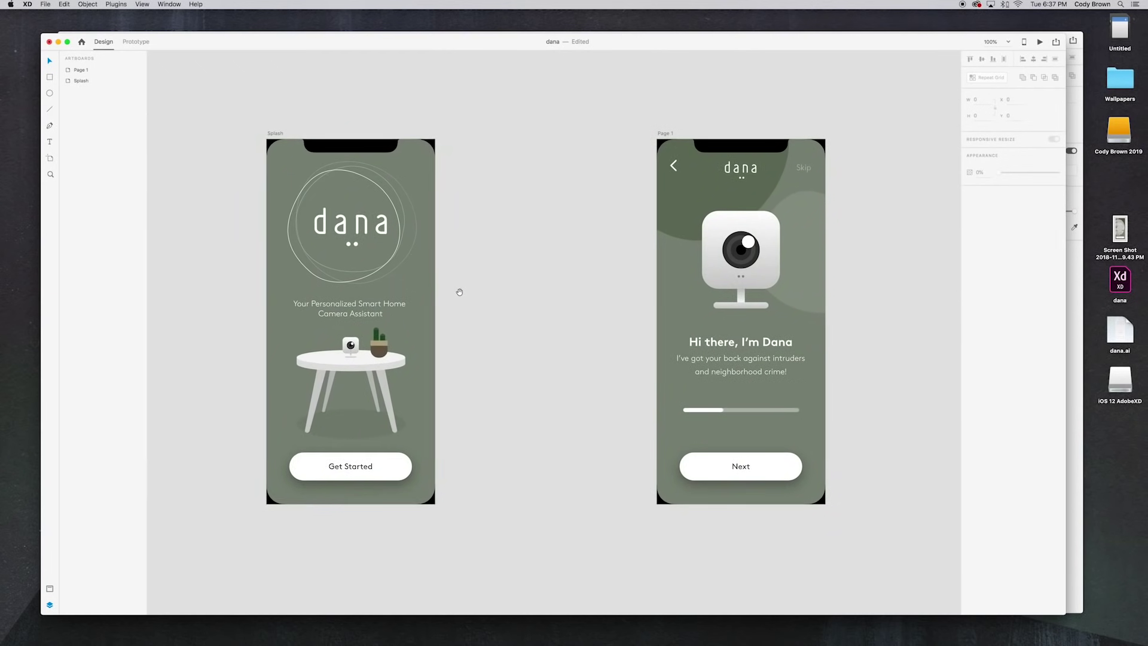
left_click(278, 134)
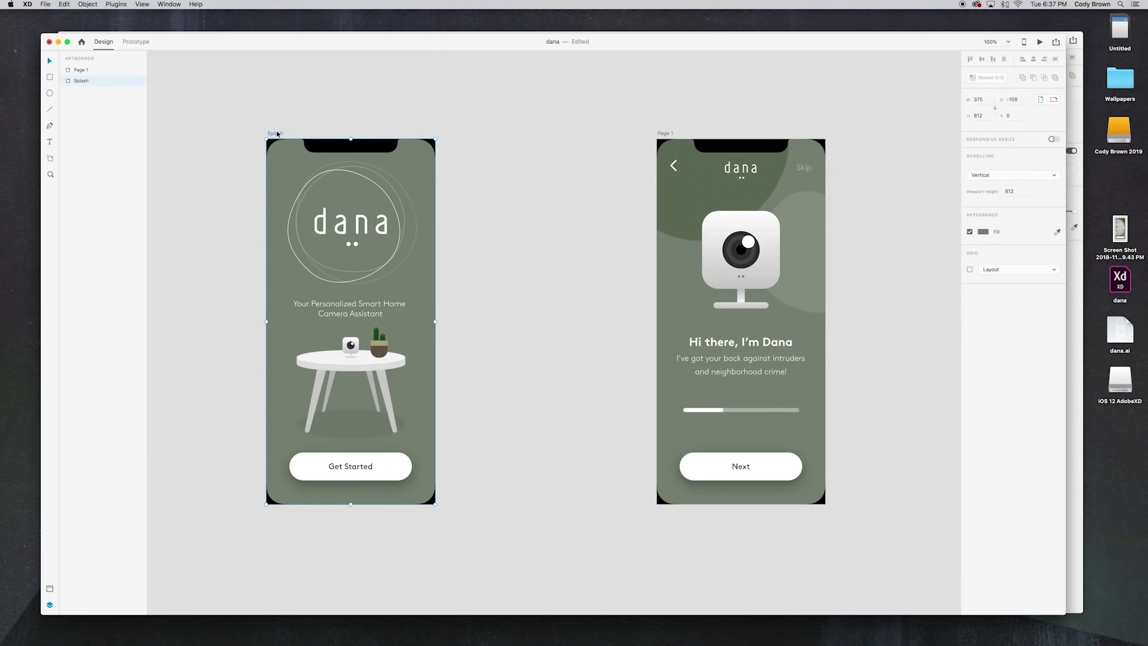
key("super+v")
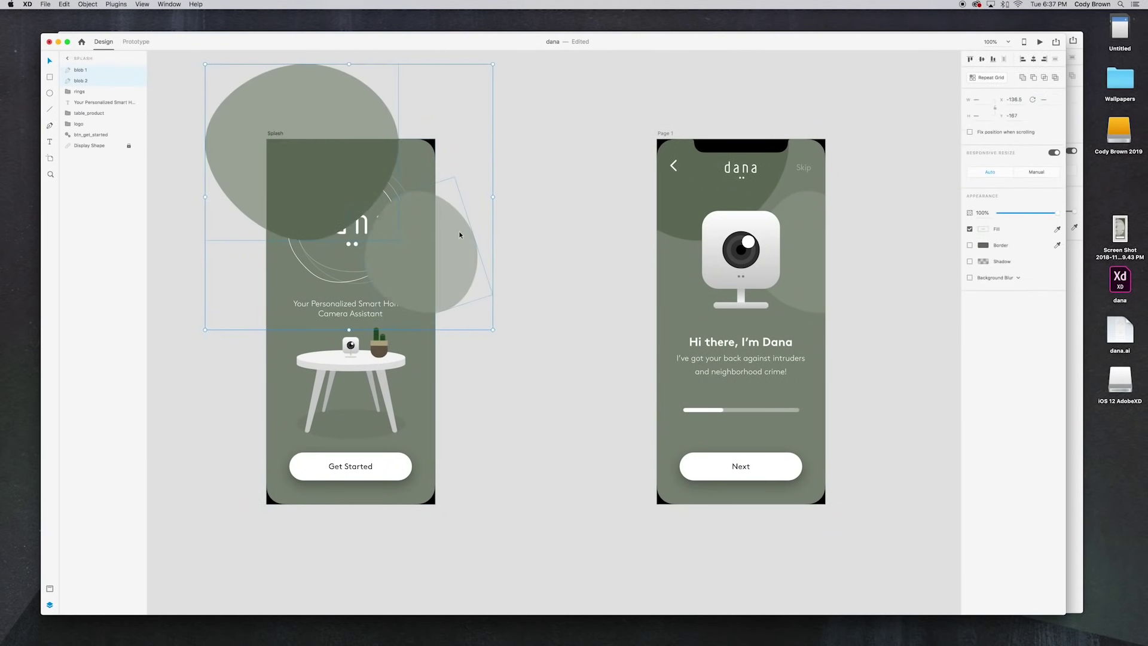
Step: Move Splash's blob 2 off the artboard's right side and blob 1 off its left side
left_click(513, 235)
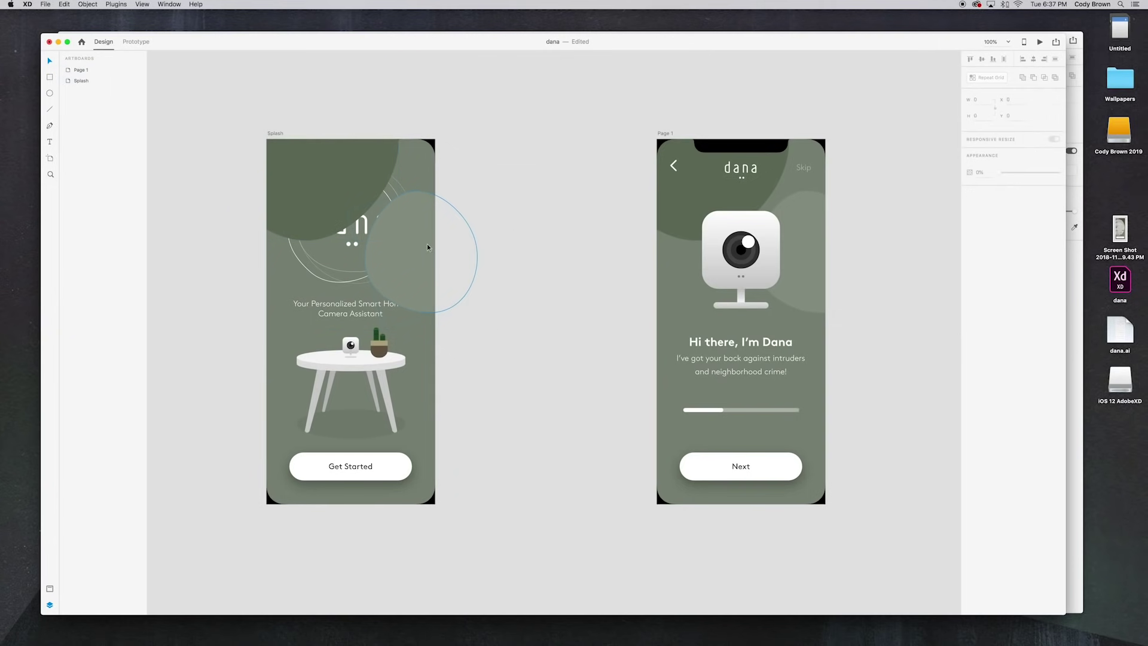
left_click_drag(413, 244, 493, 250)
left_click_drag(359, 179, 226, 179)
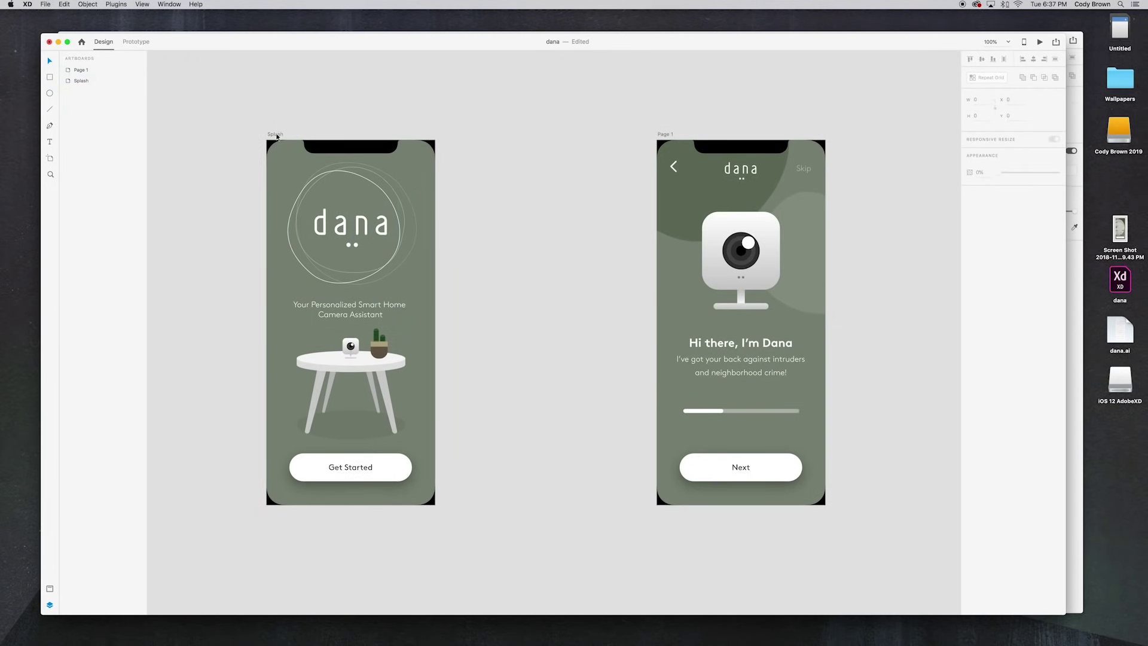
Step: Preview the prototype from Splash and play the transition to check how the blobs animate in
left_click(277, 136)
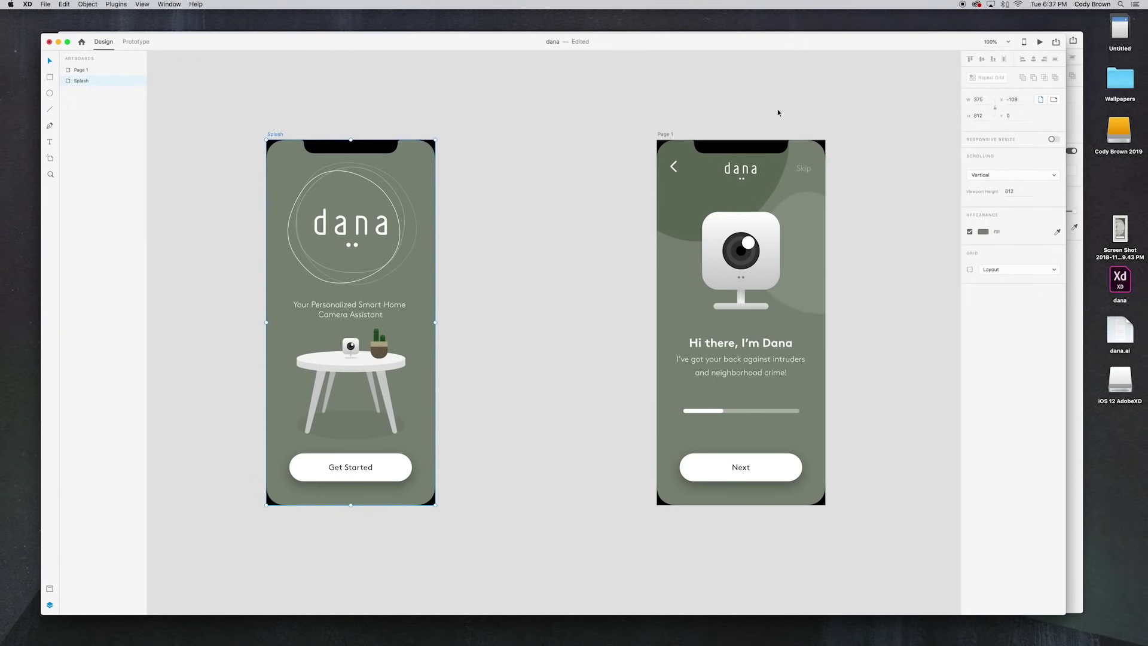
left_click(1039, 42)
left_click(513, 428)
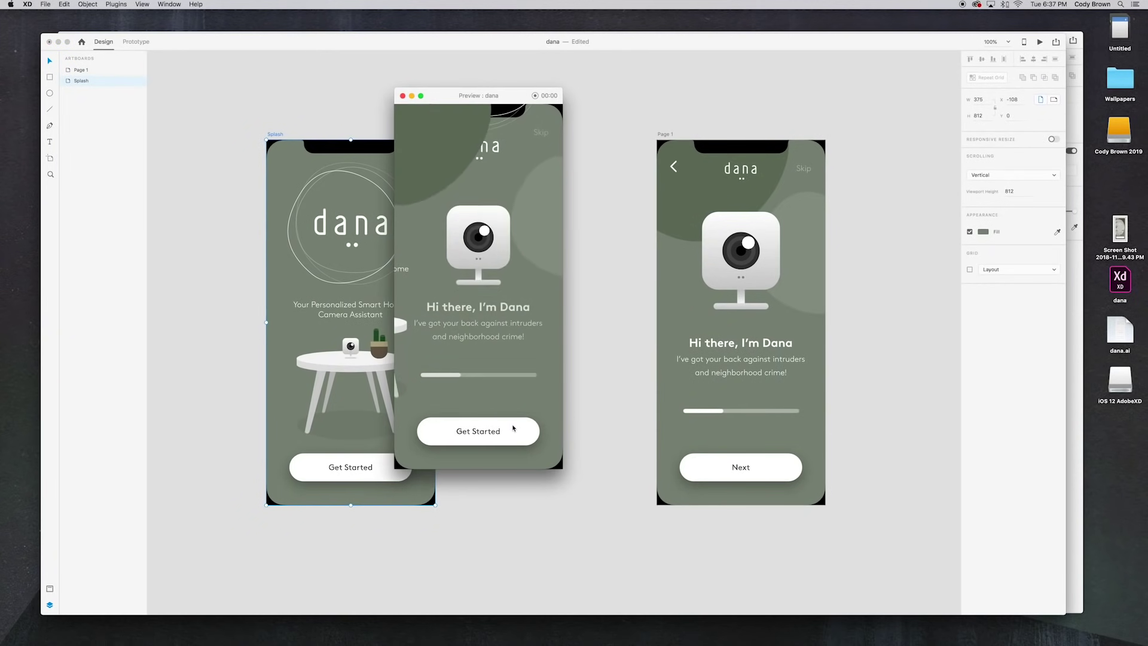
left_click(402, 95)
Step: Move blob 1 and blob 2 directly below table_product in Splash's layer stack
left_click(357, 168)
left_click(176, 198)
left_click(538, 264, "shift")
left_click_drag(80, 80, 84, 120)
left_click(298, 151)
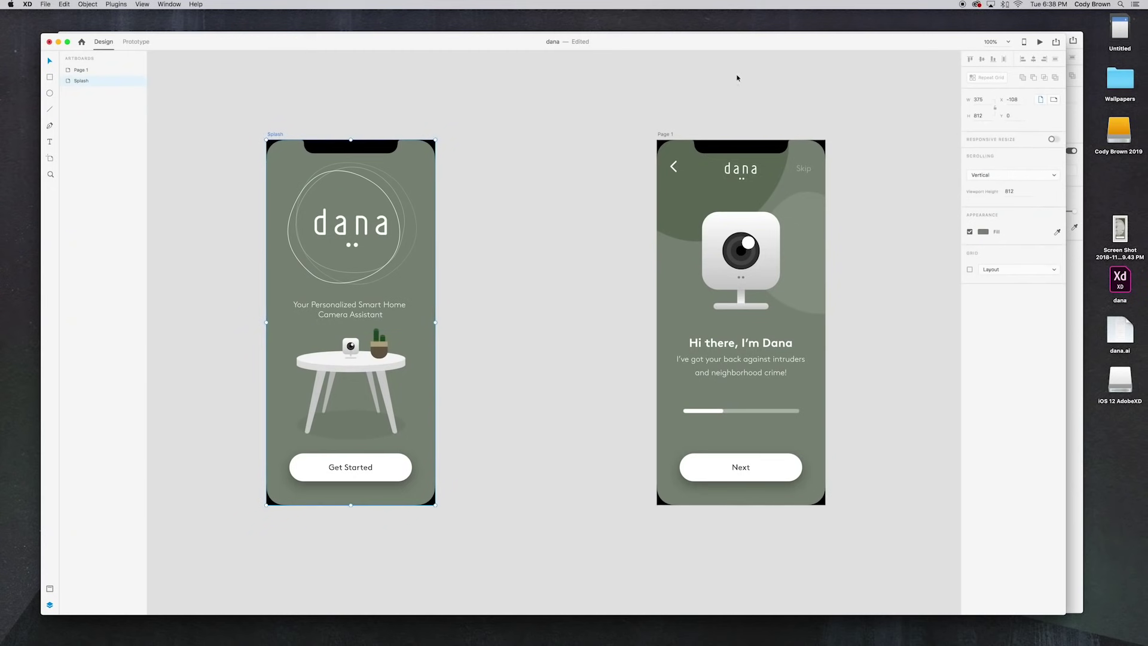
Step: Preview the Get Started transition again to check the blobs' stacking against the other artwork
left_click(1040, 43)
left_click(477, 431)
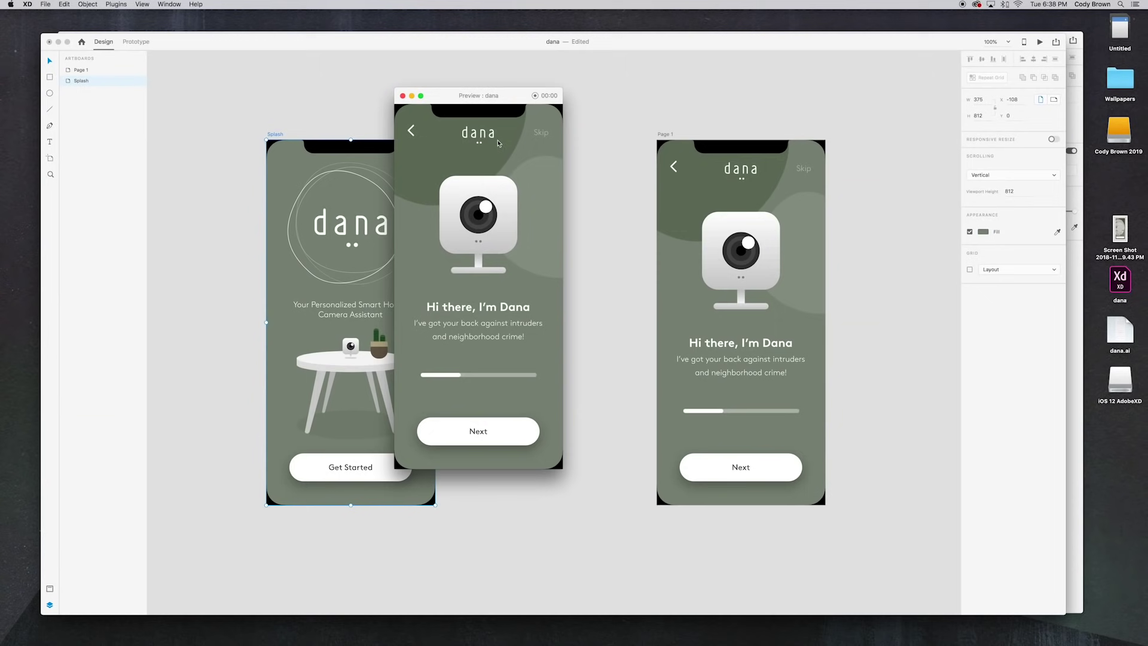
left_click(403, 96)
Step: Move blob 1 and blob 2 to the bottom of Splash's layer stack, below Display Shape
left_click(278, 163)
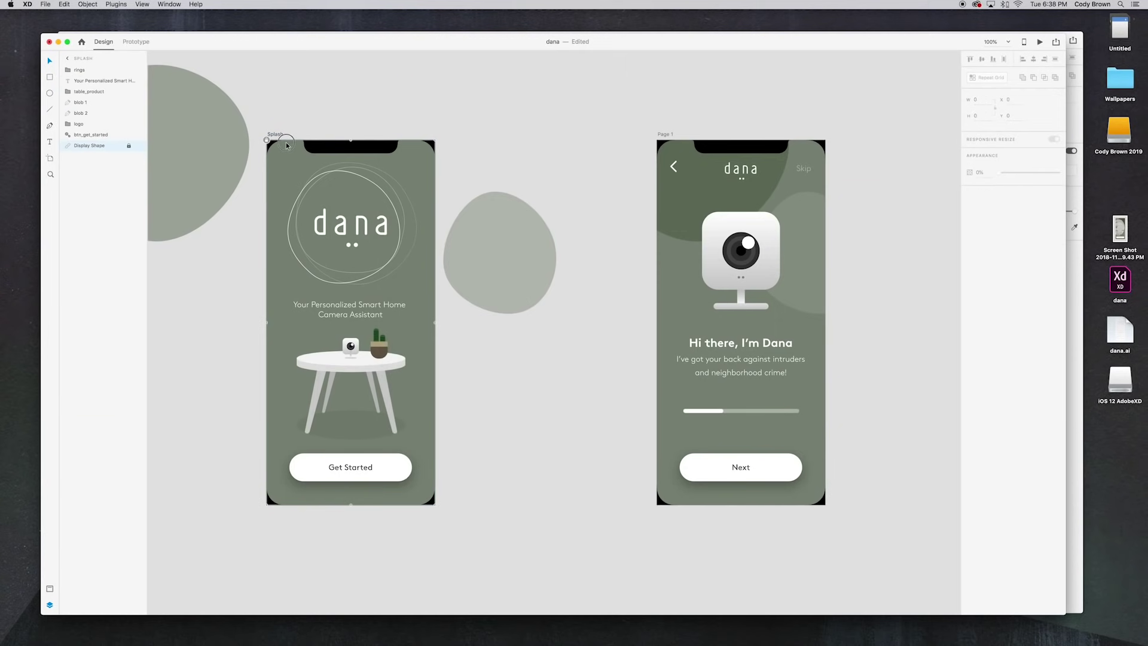
left_click(86, 112)
left_click(81, 102, "shift")
left_click_drag(81, 105, 87, 151)
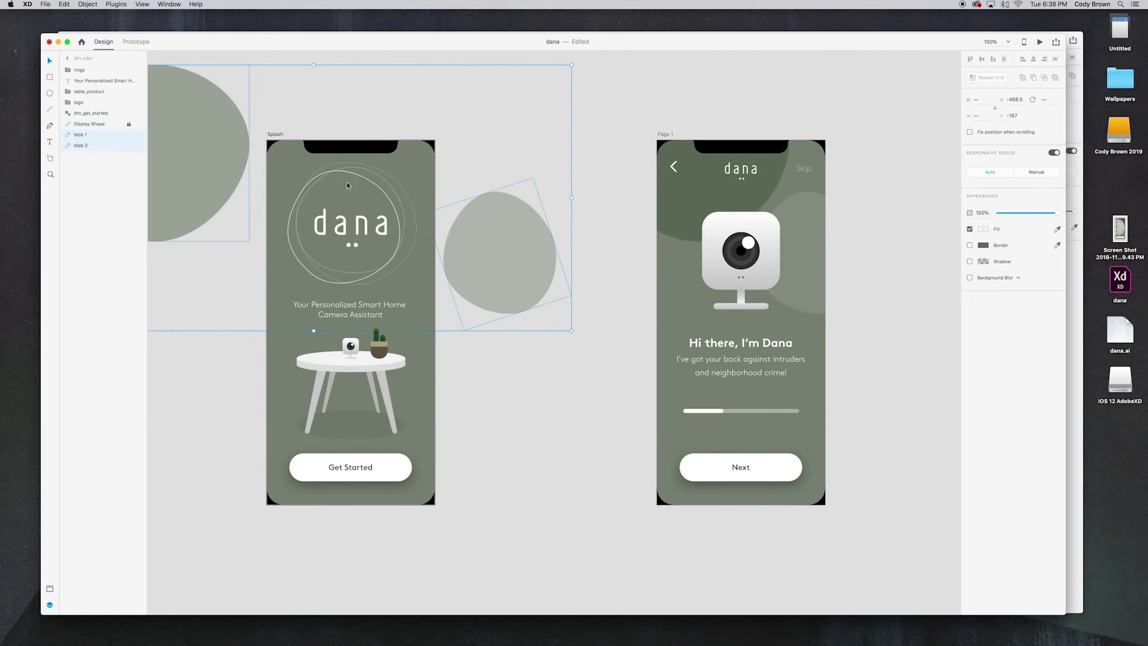
Step: Preview the prototype and play the transition between Splash and Page 1 in both directions
left_click(282, 179)
left_click(1039, 43)
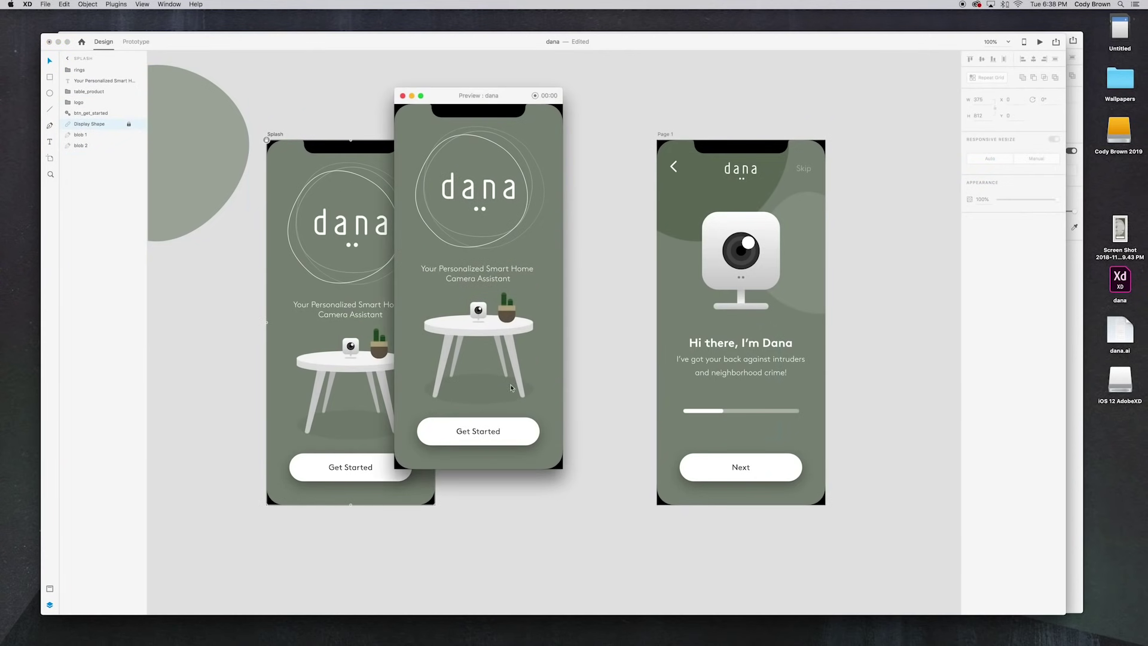
left_click(477, 440)
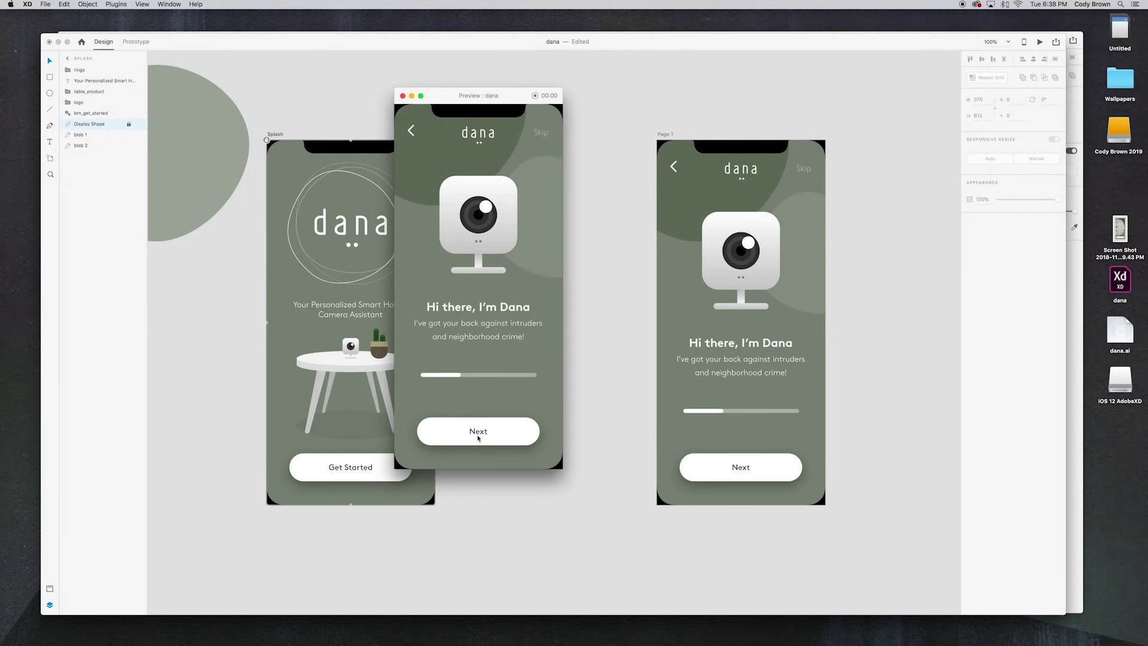
left_click(477, 438)
left_click(477, 438)
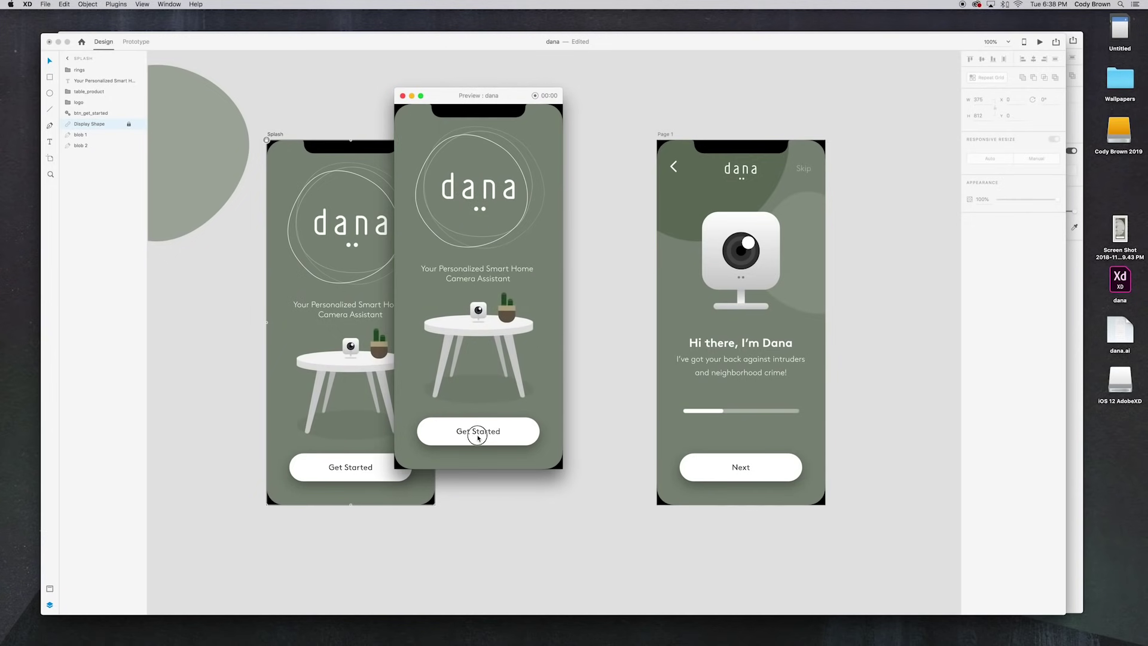
left_click(402, 95)
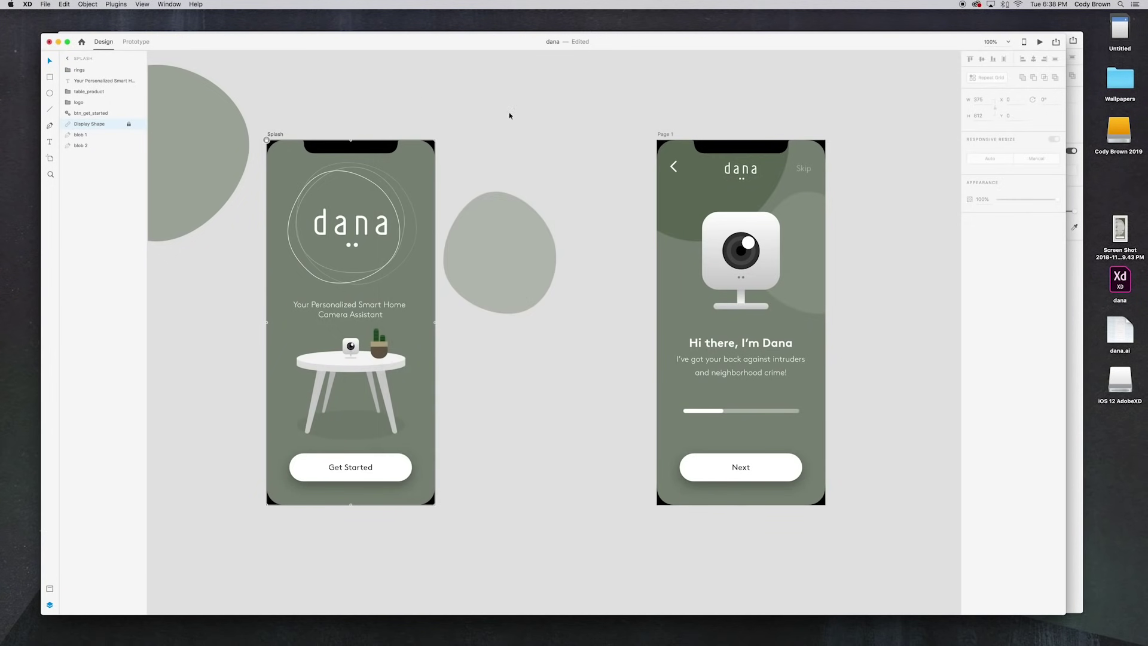
Step: Copy btn_back from Page 1 into Splash and move it straight up, above the artboard's top edge
left_click(674, 166)
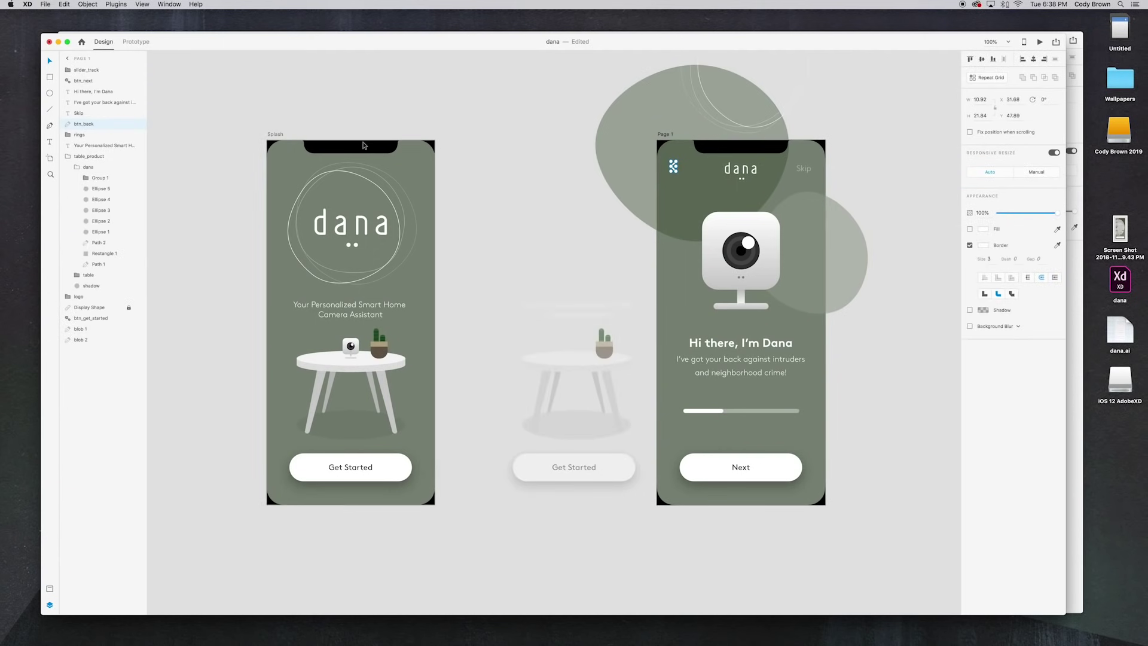
left_click(272, 137)
key("cmd+v")
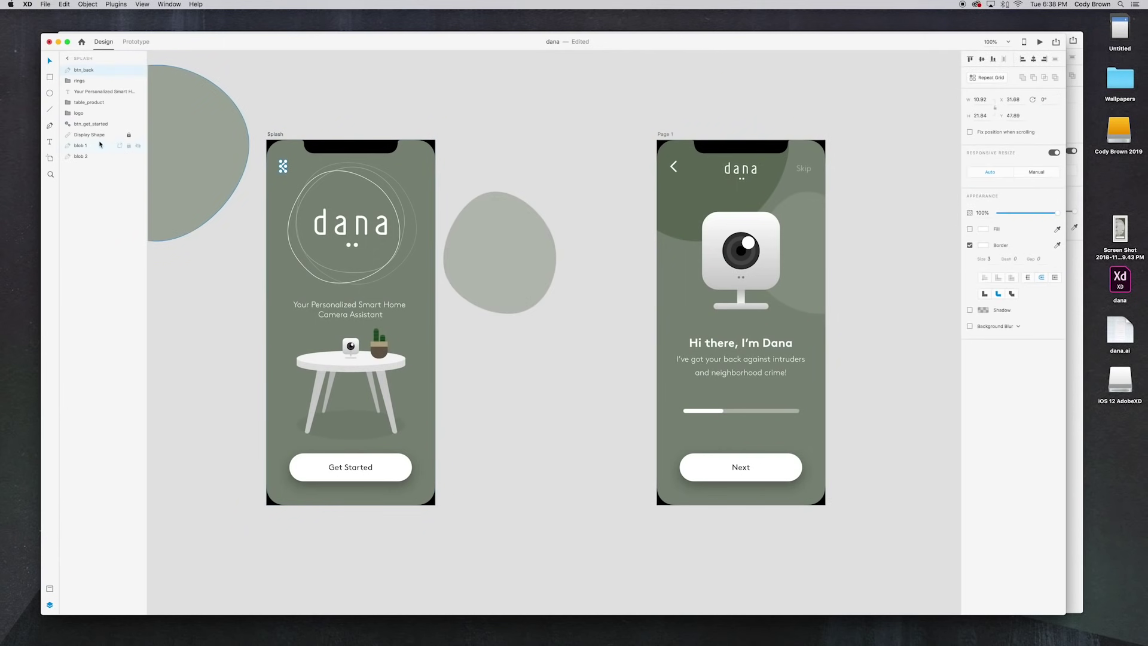
key("shift+Up")
left_click(293, 156)
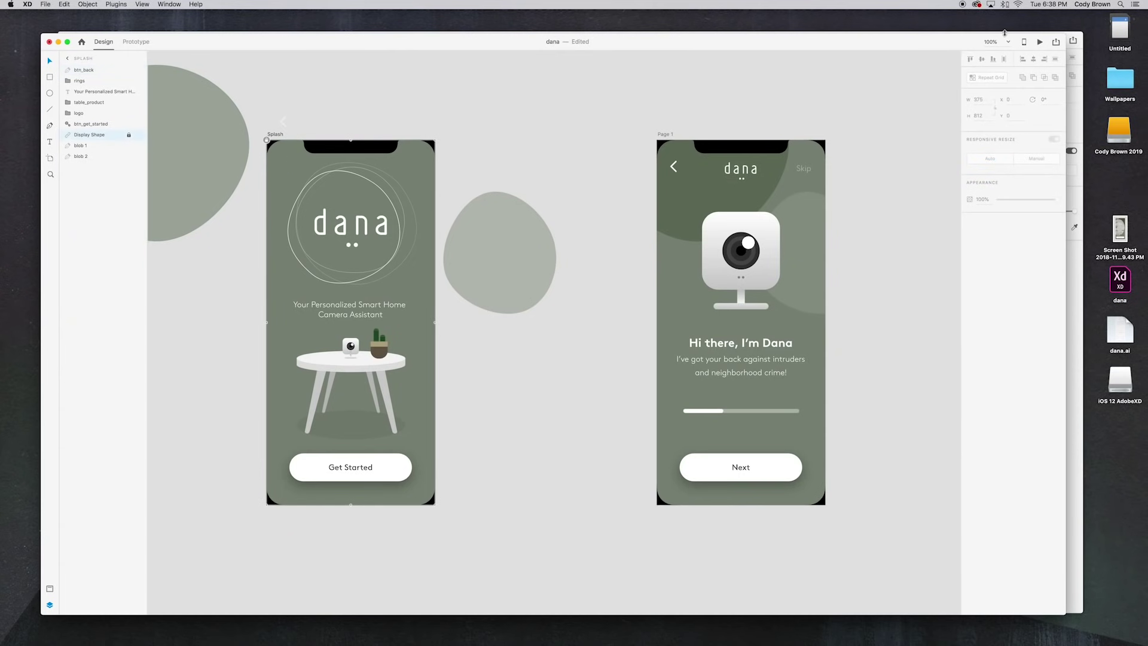
Step: Copy the Skip text from Page 1 into Splash and move it up to Y -41, above the artboard
left_click(803, 169)
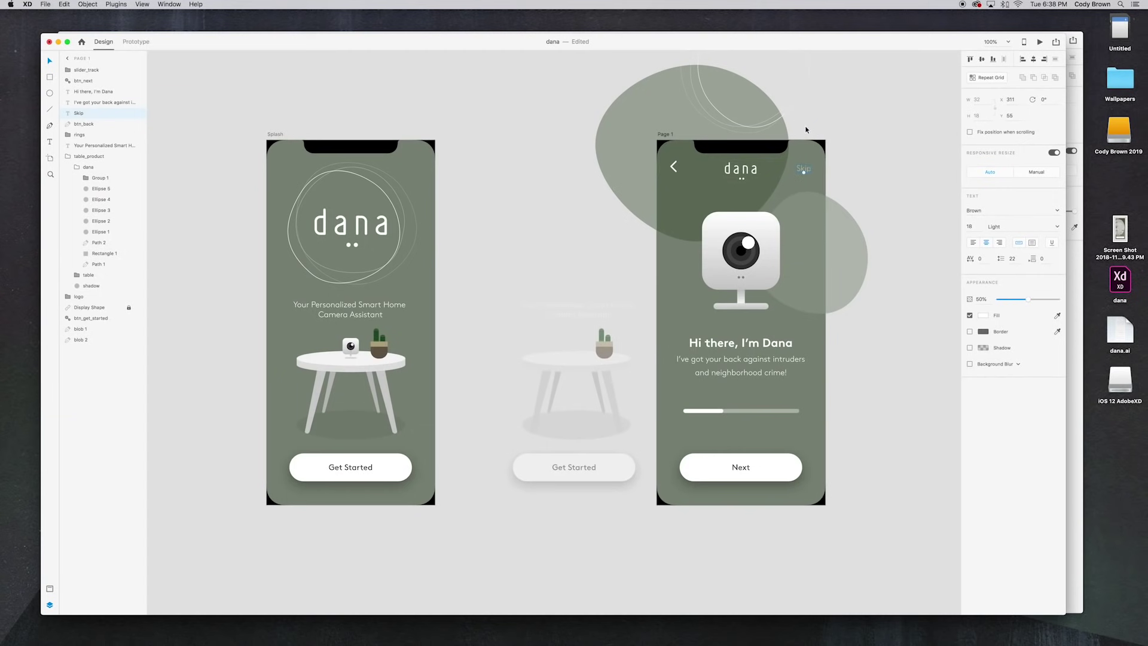
left_click(305, 132)
type("Skip")
left_click(418, 169)
left_click_drag(418, 169, 414, 124)
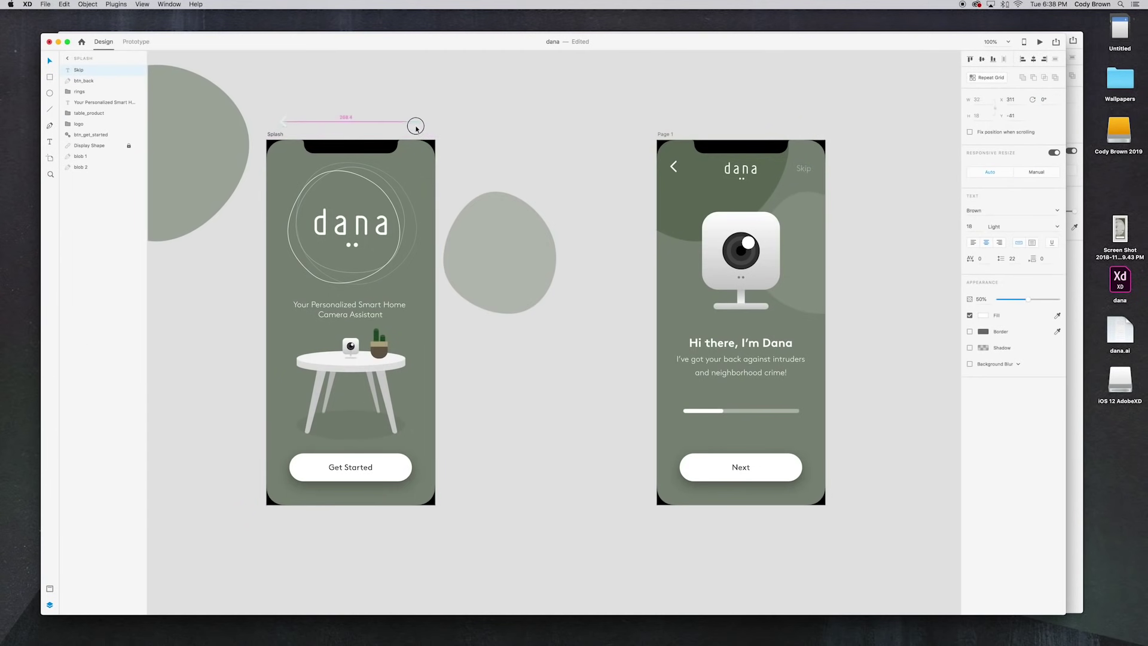
left_click(442, 148)
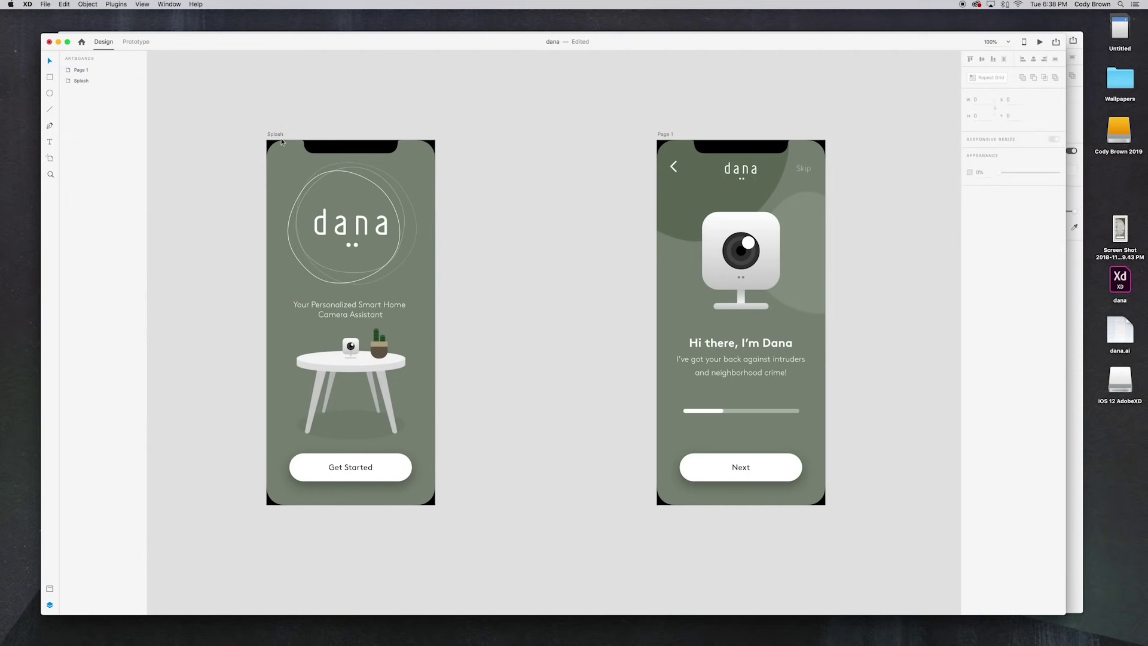
Step: Preview the transition back and forth to check how the back arrow and Skip text enter
left_click(1040, 44)
left_click(509, 425)
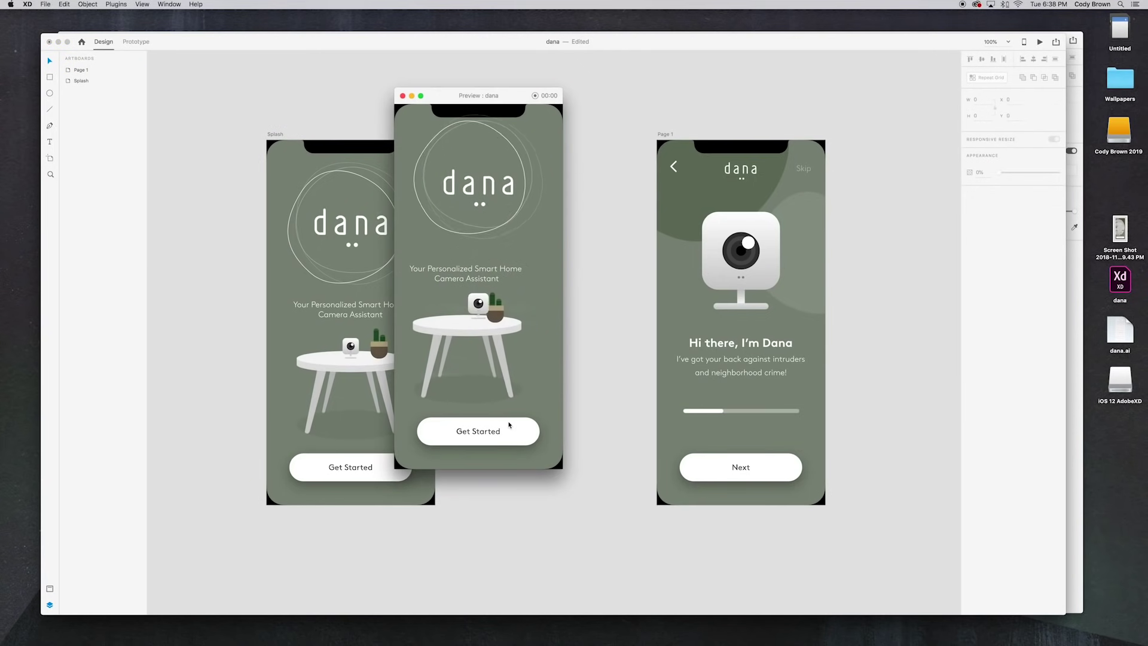
left_click(509, 425)
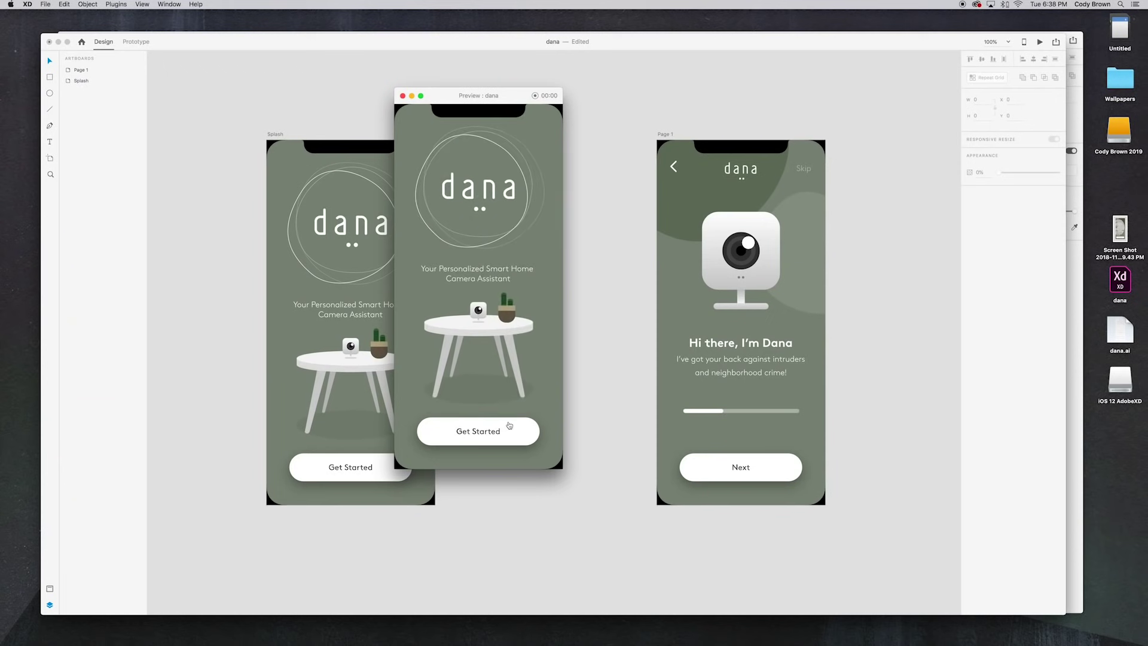
left_click(509, 425)
left_click(509, 426)
left_click(509, 426)
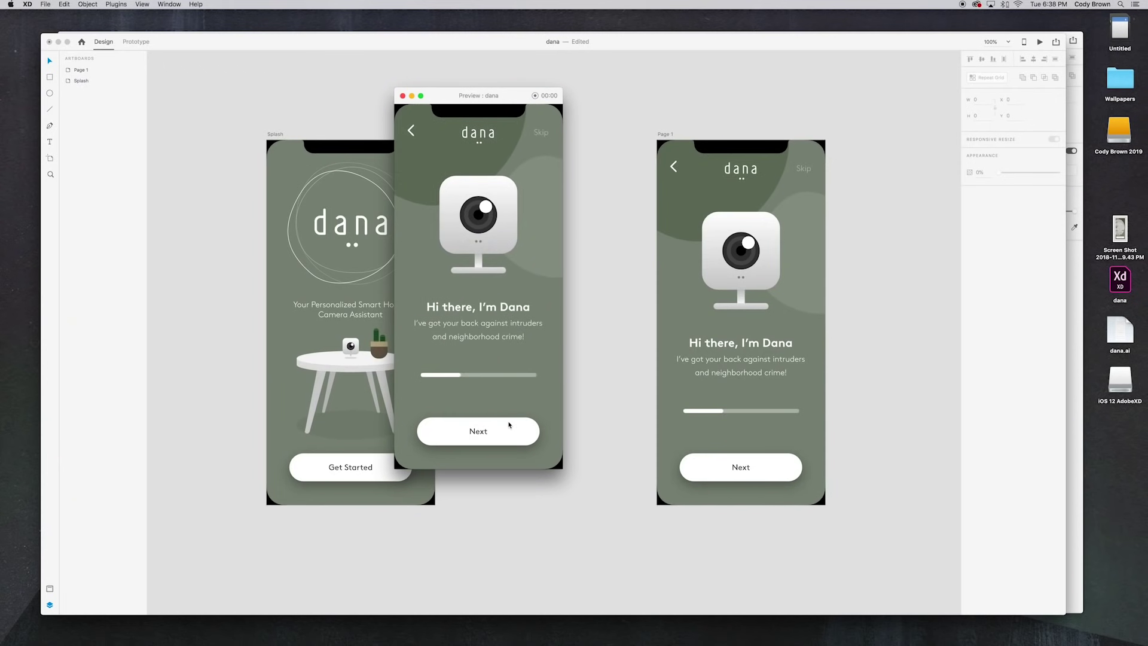
left_click(403, 96)
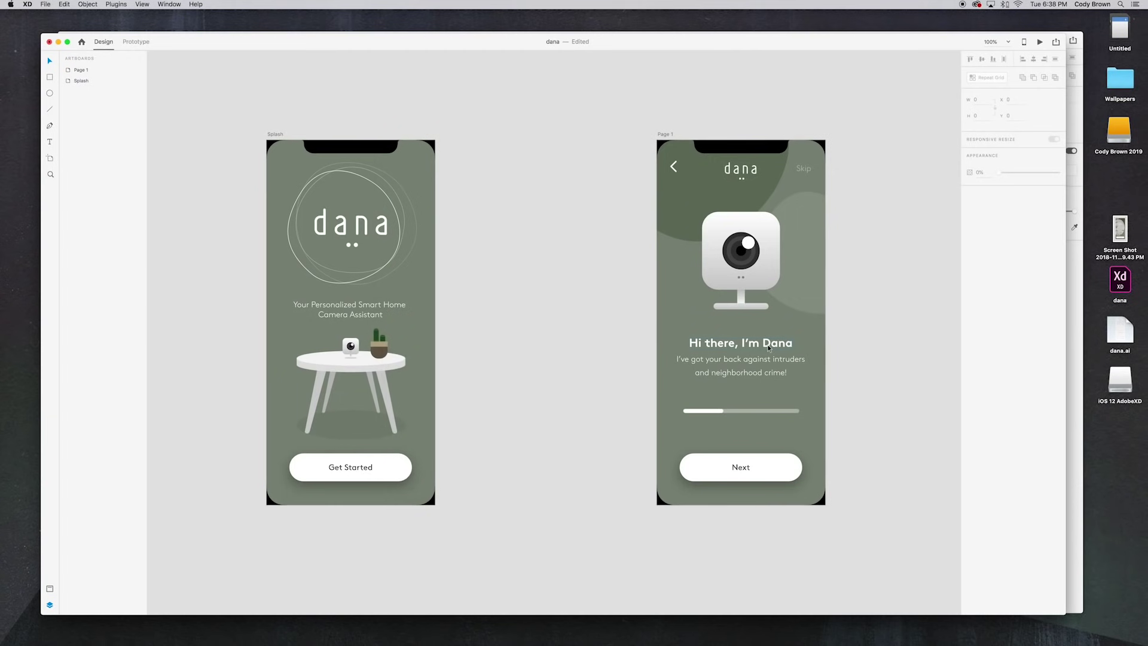
Step: Copy the "Hi there, I'm Dana" heading and its description into Splash and move both off the artboard's right side
left_click(766, 364)
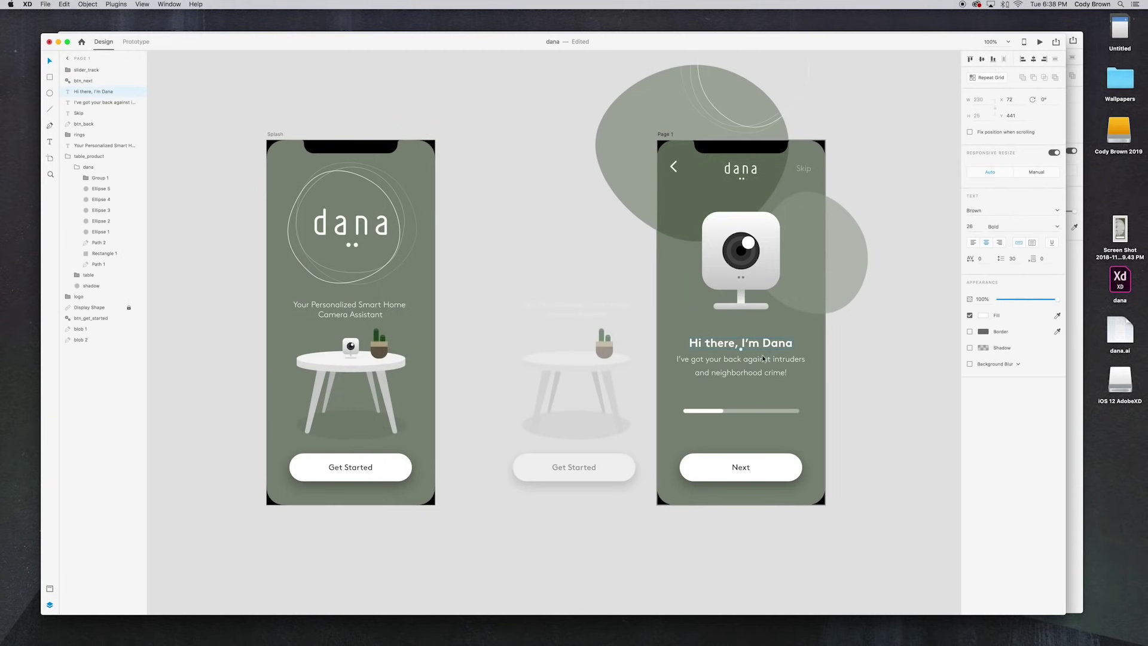
left_click(277, 136)
key("ctrl+v")
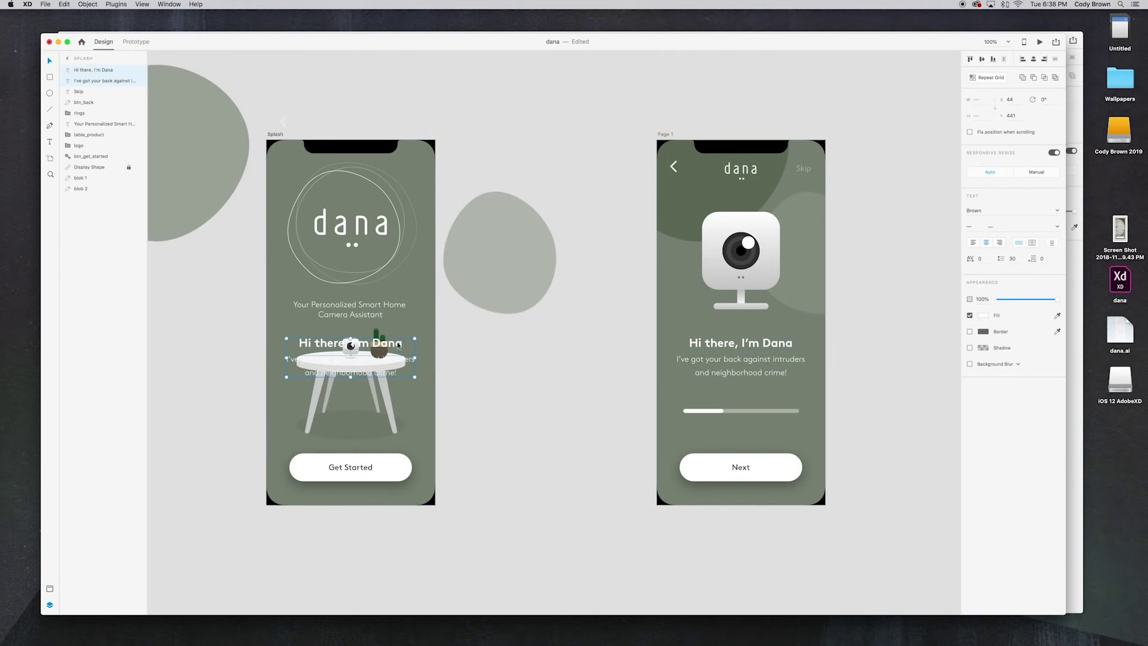
left_click_drag(399, 346, 576, 345)
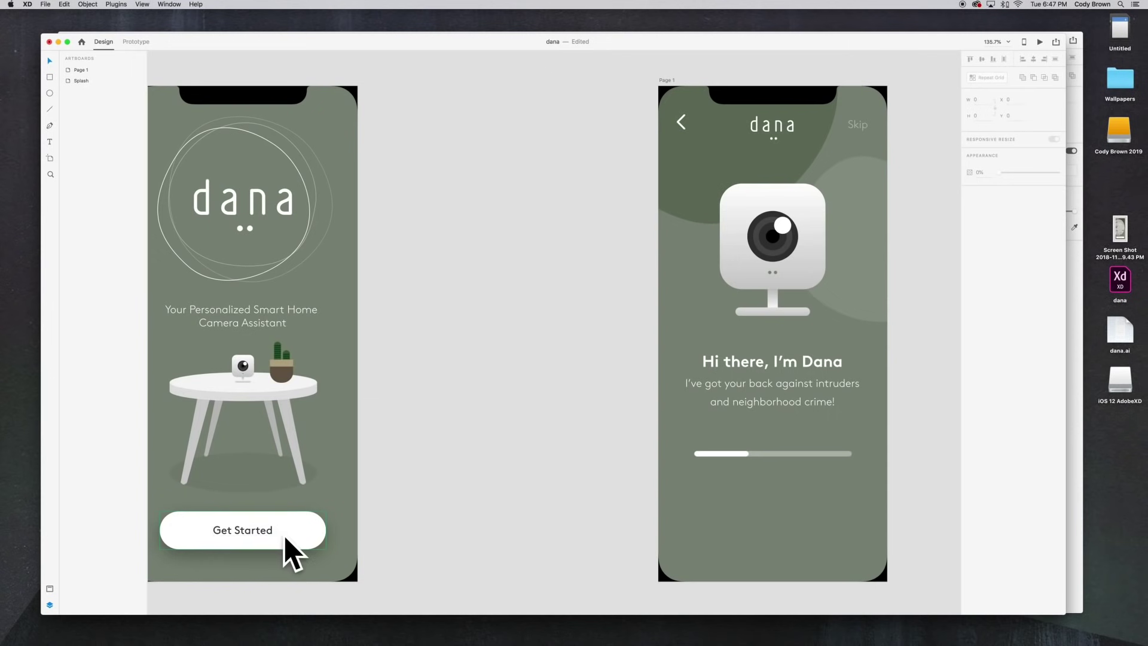
Step: Draw a 62 × 62 circle over the right end of Splash's Get Started button, matching its height
left_click_drag(823, 516, 817, 518)
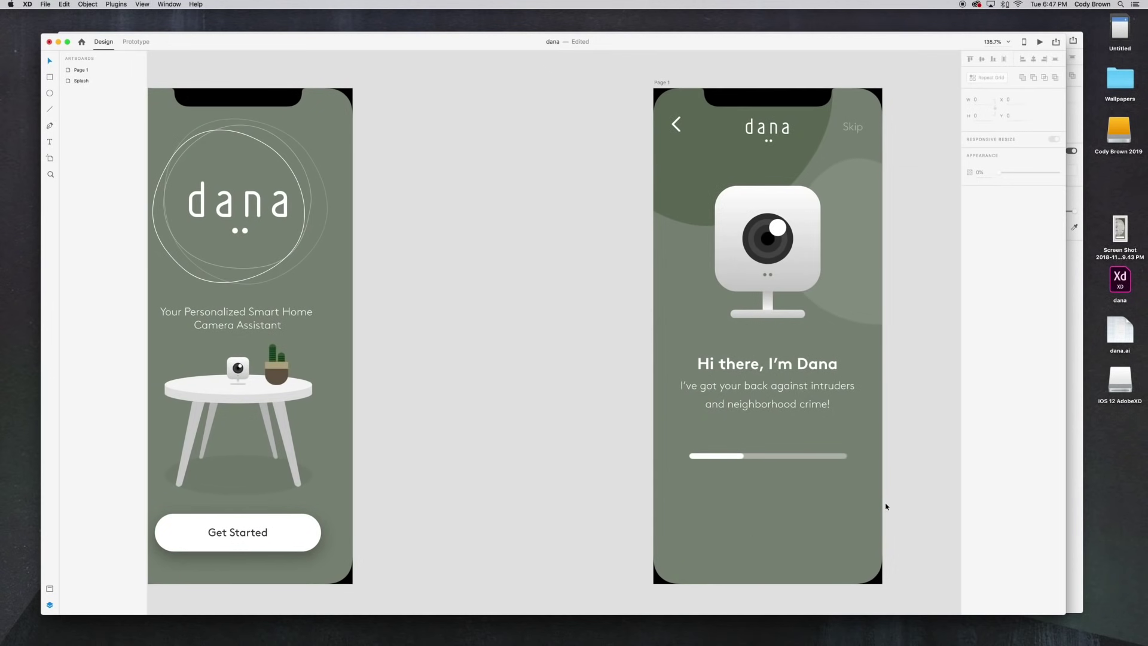
left_click_drag(914, 509, 810, 463)
left_click(50, 93)
left_click_drag(189, 470, 226, 511)
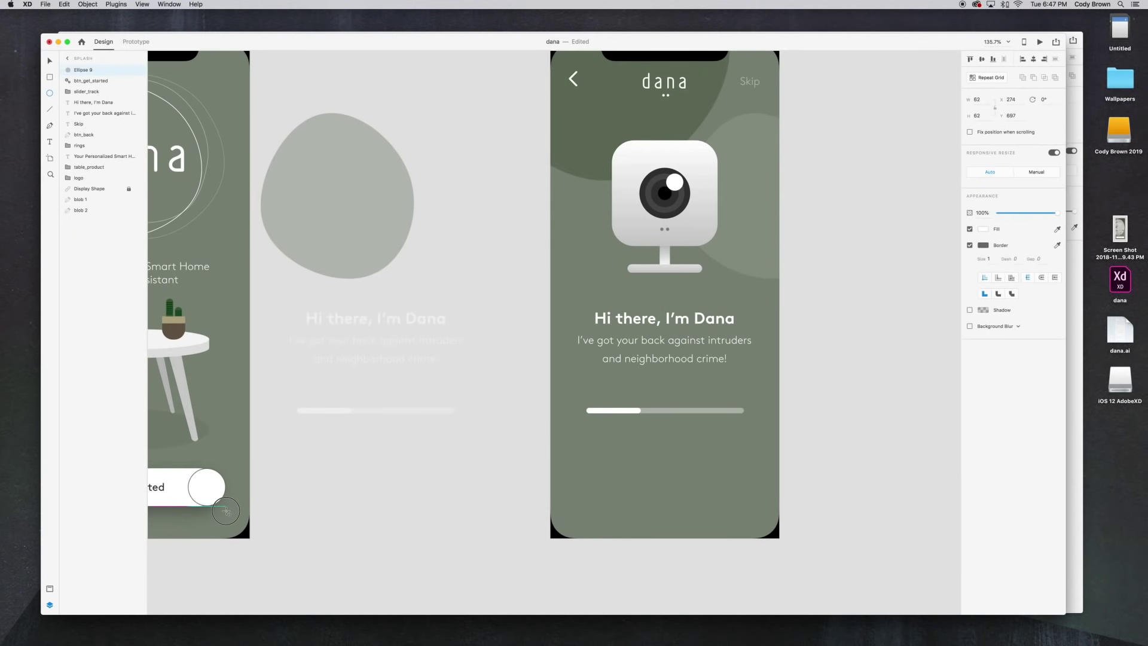
left_click_drag(227, 512, 227, 511)
Step: Move the circle onto Page 1 at X 263, Y 697, below the progress slider, and remove its border
left_click(50, 60)
left_click_drag(214, 494, 687, 486)
left_click(970, 245)
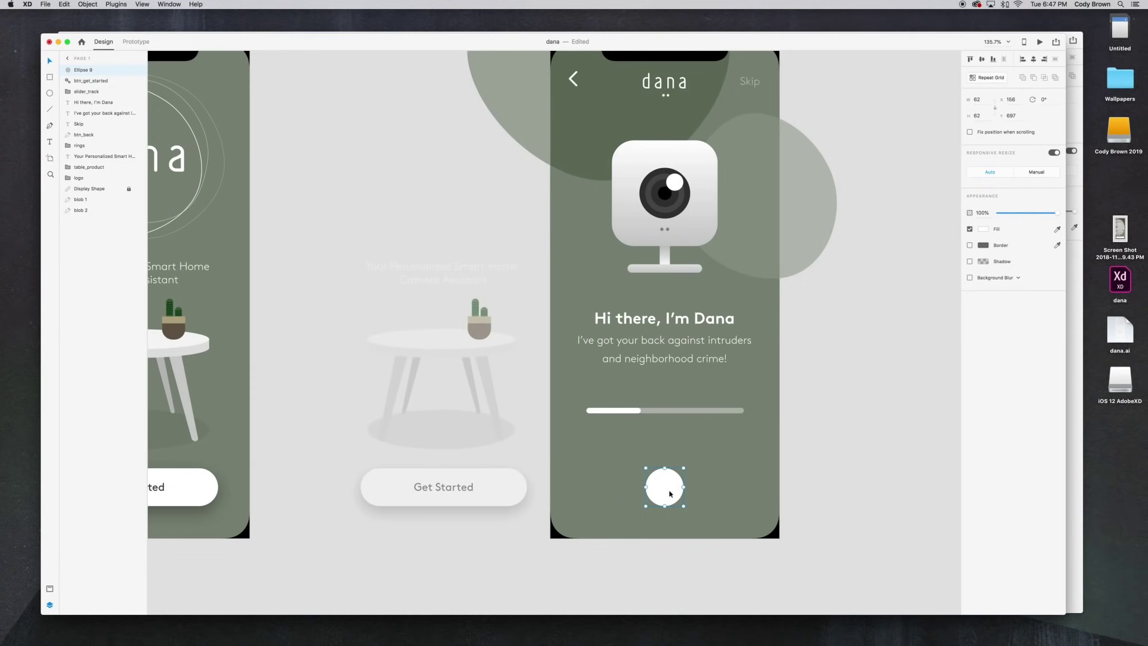
left_click_drag(671, 493, 736, 493)
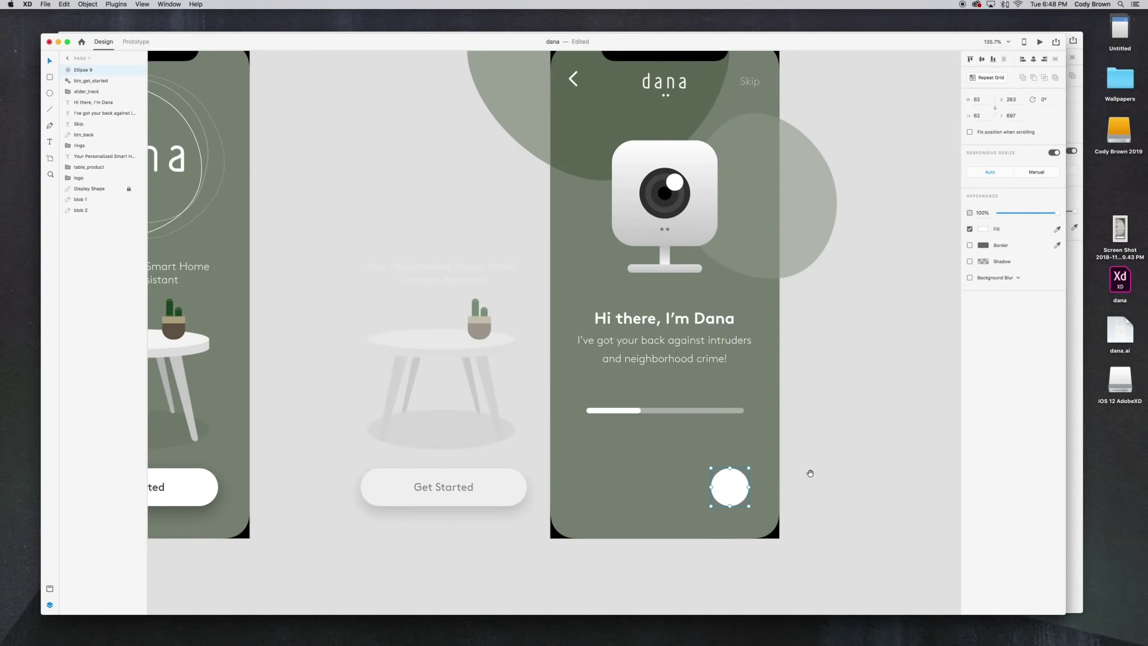
Step: Give Page 1's white circle a drop shadow with Y offset 10 and blur 25
scroll(810, 471, "right", 2)
left_click(970, 262)
left_click(1019, 277)
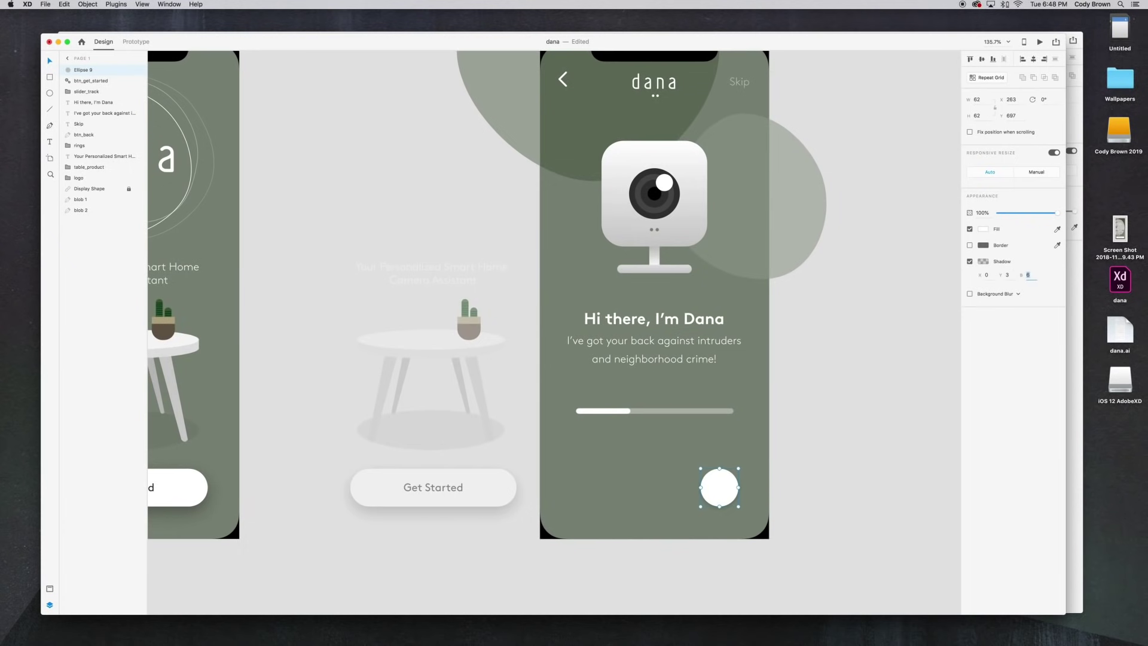
left_click(1012, 273)
left_click(1008, 275)
left_click(897, 299)
scroll(897, 302, "up", 2)
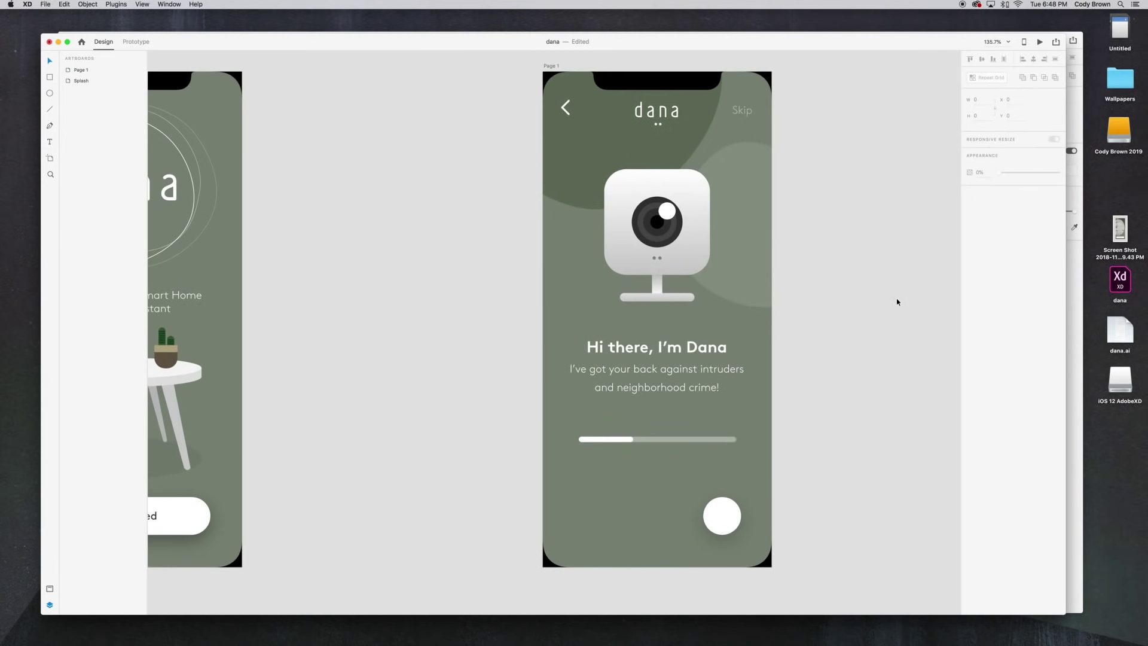
Step: Duplicate Page 1's back arrow above the progress slider and rotate the copy 180° so it points forward
left_click(565, 108)
left_click(794, 346)
scroll(720, 256, "down", 4)
scroll(720, 256, "right", 3)
left_click(653, 420)
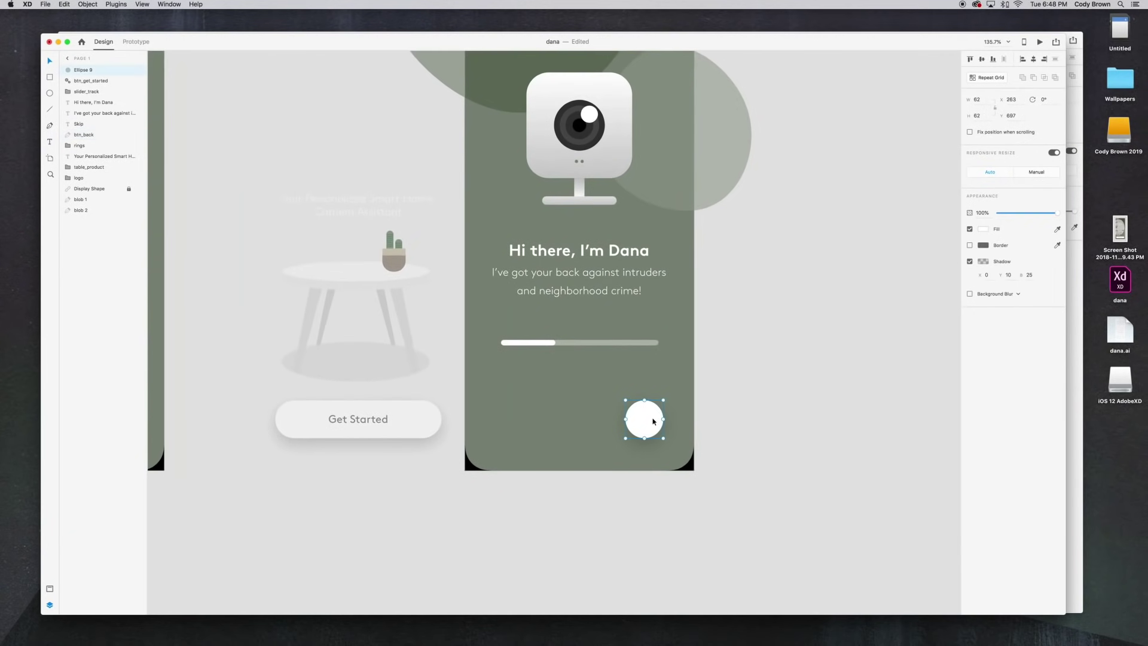
key("super+equal")
left_click(592, 293)
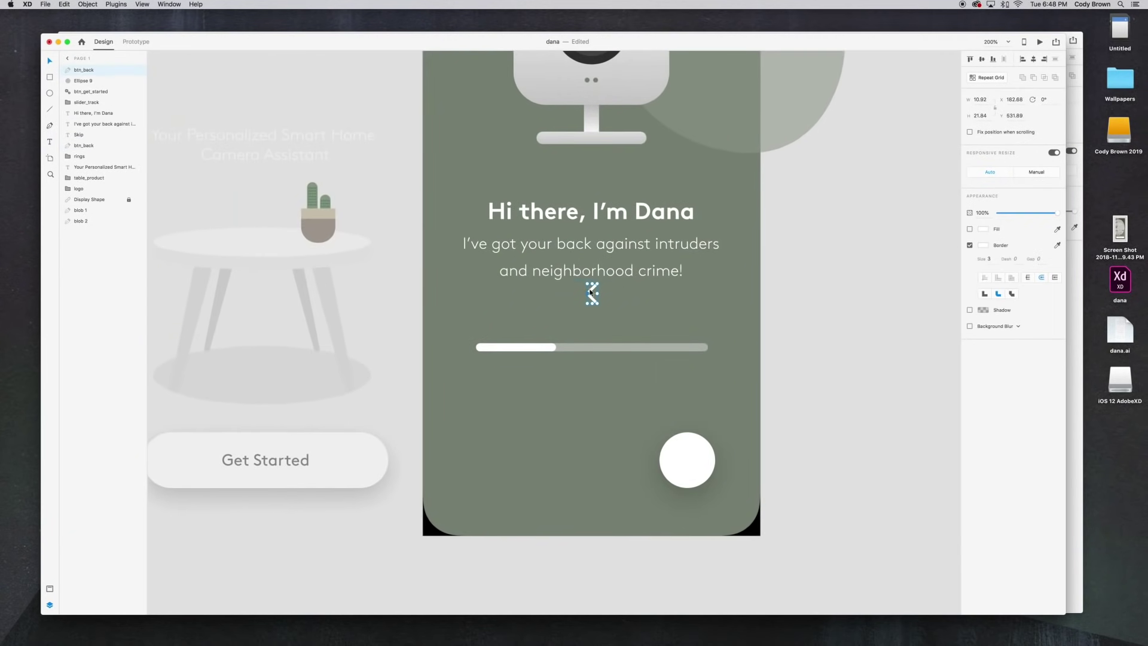
left_click_drag(598, 281, 579, 321)
Step: Set the forward arrow's border to dark grey and place it in the middle of the white circle
left_click(980, 247)
mouse_move(894, 242)
left_mouse_down()
mouse_move(861, 248)
mouse_move(873, 248)
left_mouse_up()
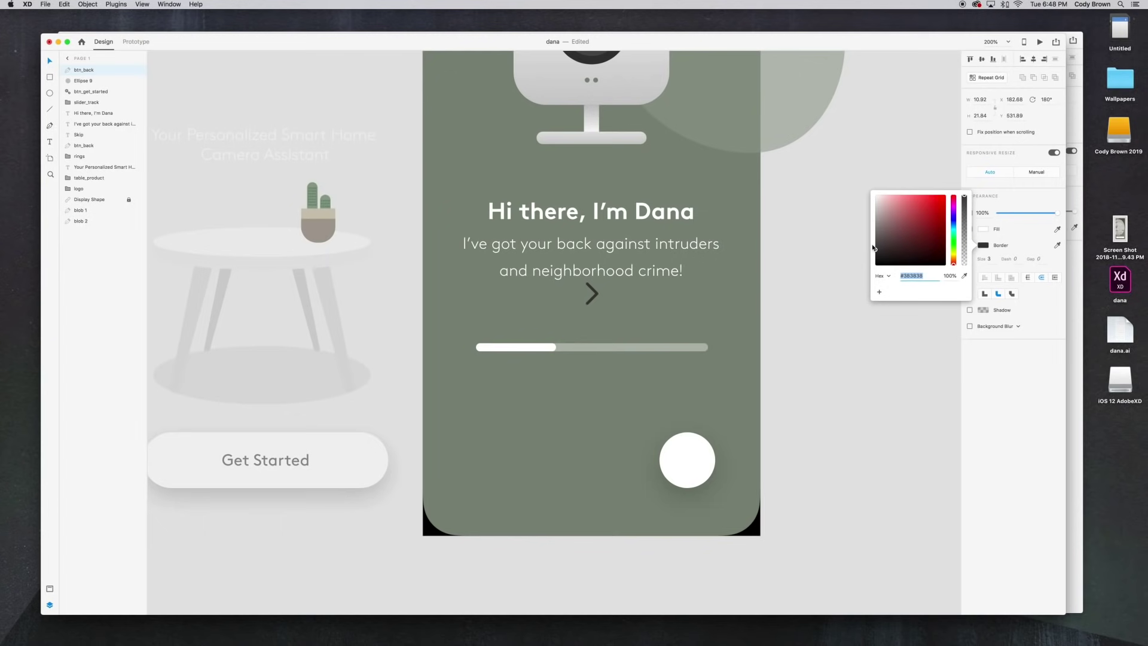
left_click(592, 294)
left_click_drag(592, 290, 699, 481)
Step: Group the forward arrow with the white circle and name the group btn_next
left_click(702, 451, "shift")
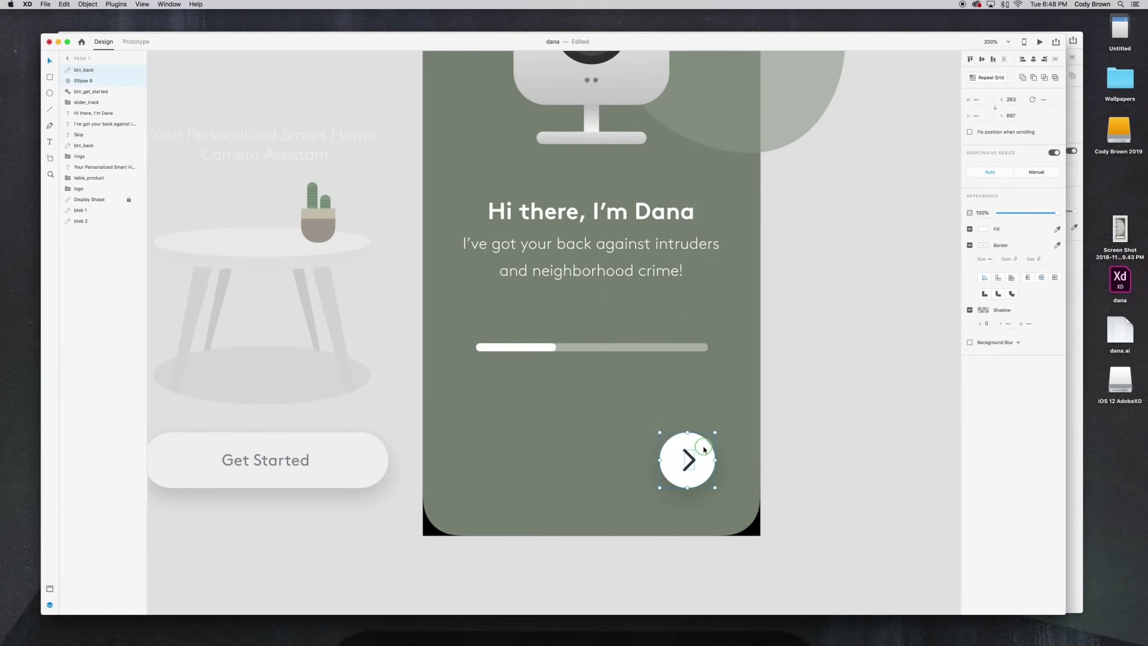
right_click(703, 447)
left_click(727, 504)
double_click(91, 70)
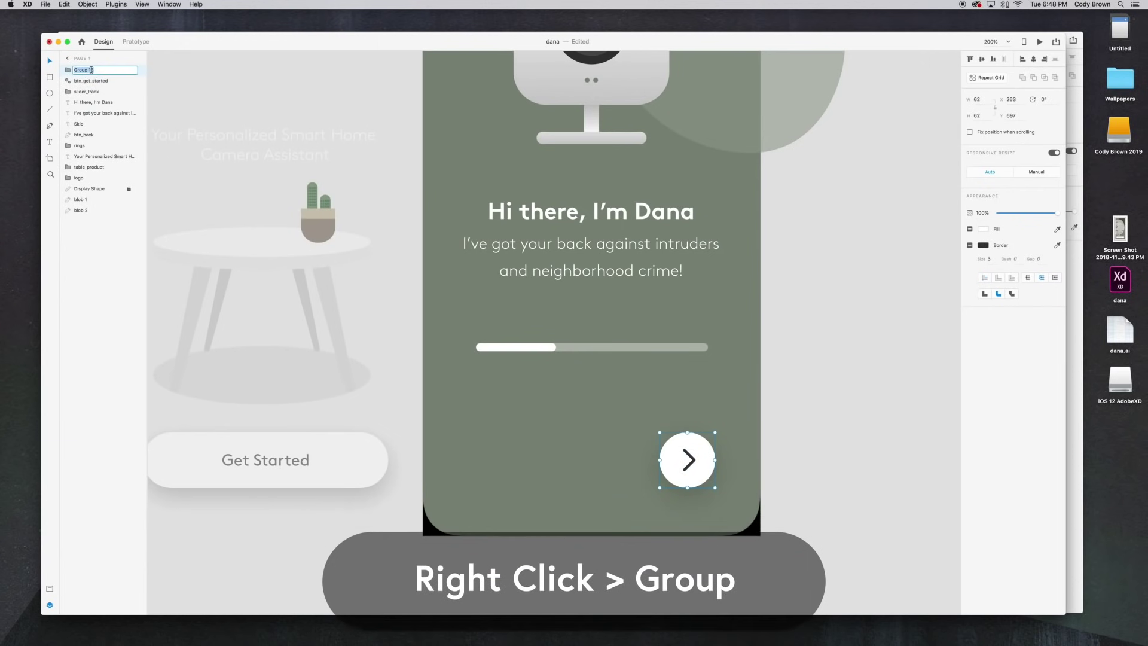
type("btn_ne")
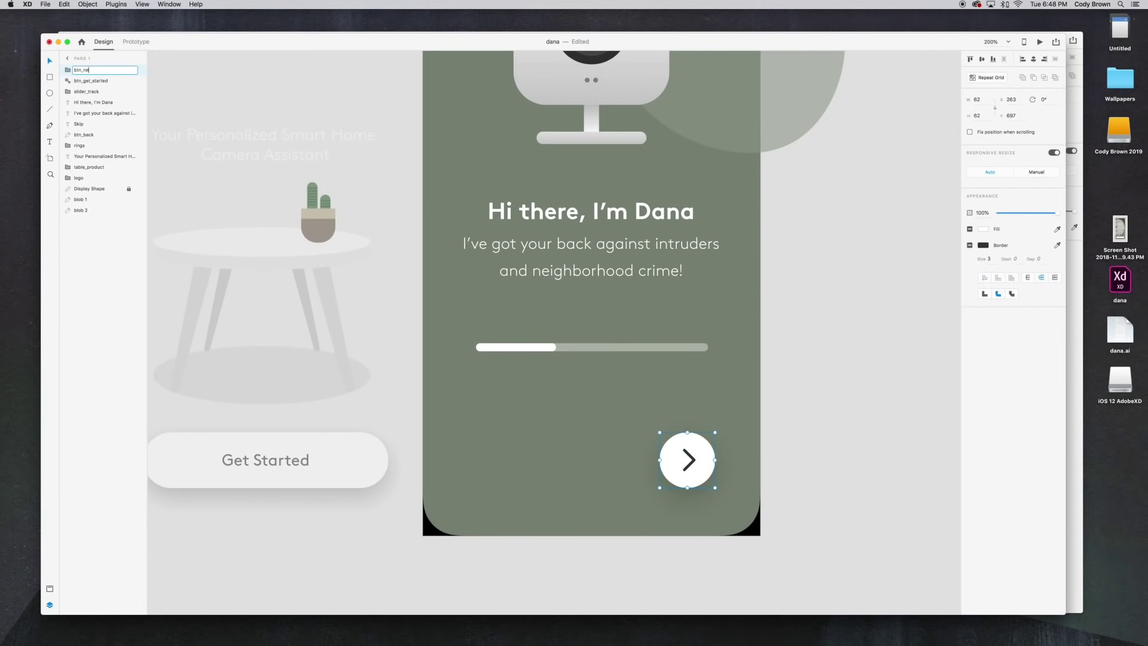
type("xt")
key("Return")
left_click(833, 317)
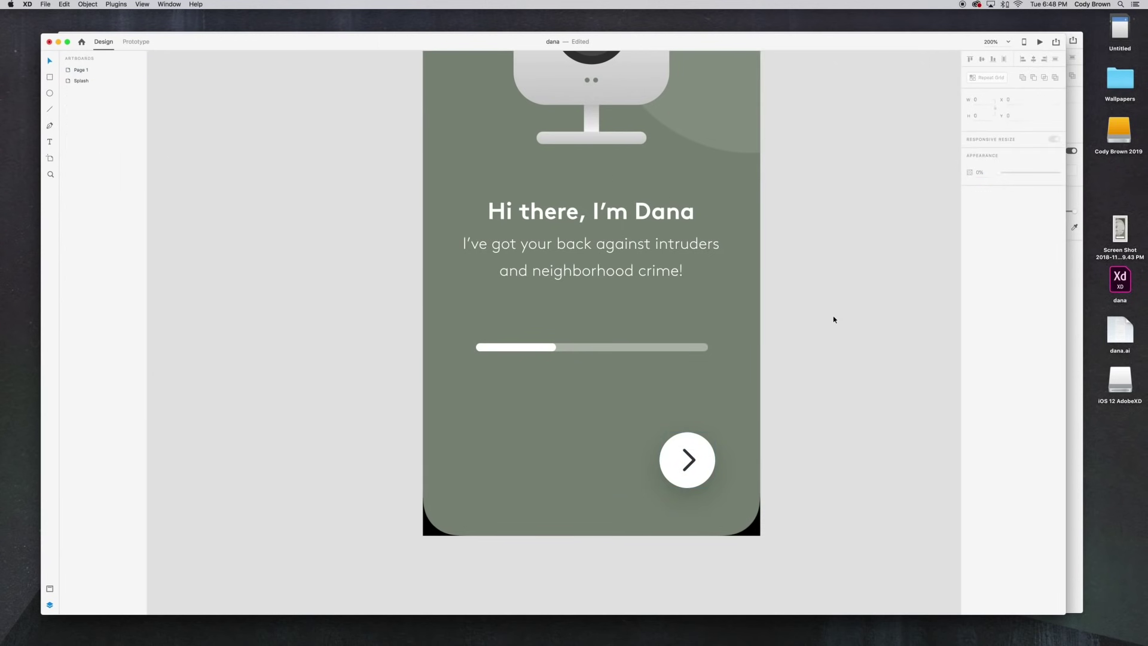
Step: Copy btn_next into Splash and move the copy off the artboard's right side, level with the Get Started button
key("super+1")
left_click_drag(795, 307, 809, 320)
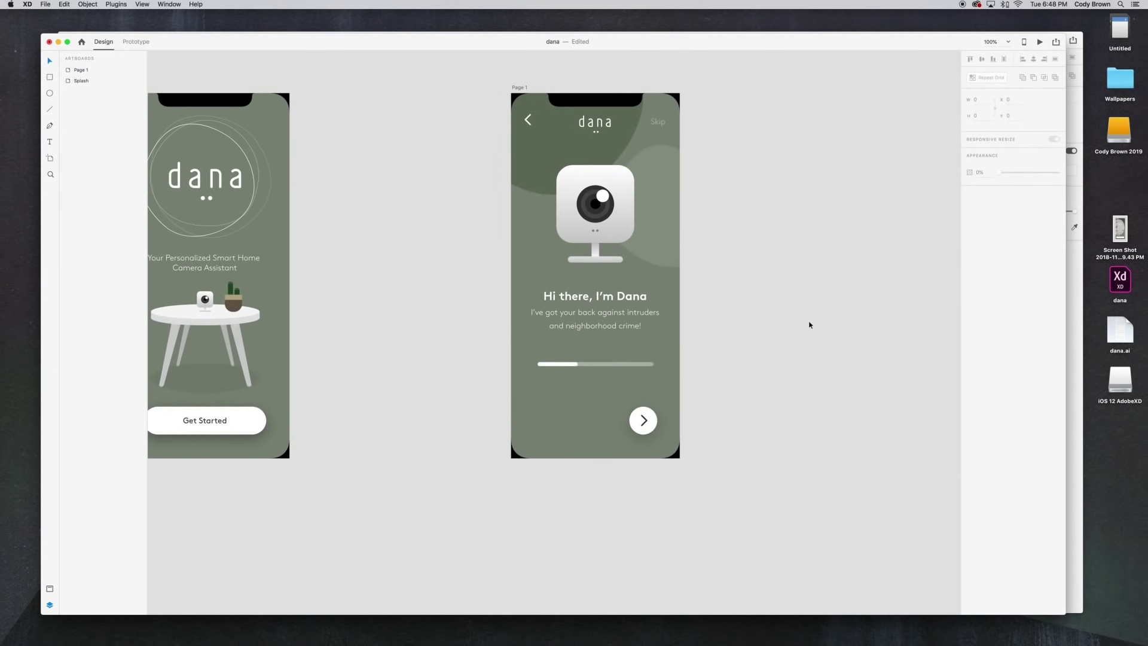
scroll(657, 421, "left", 3)
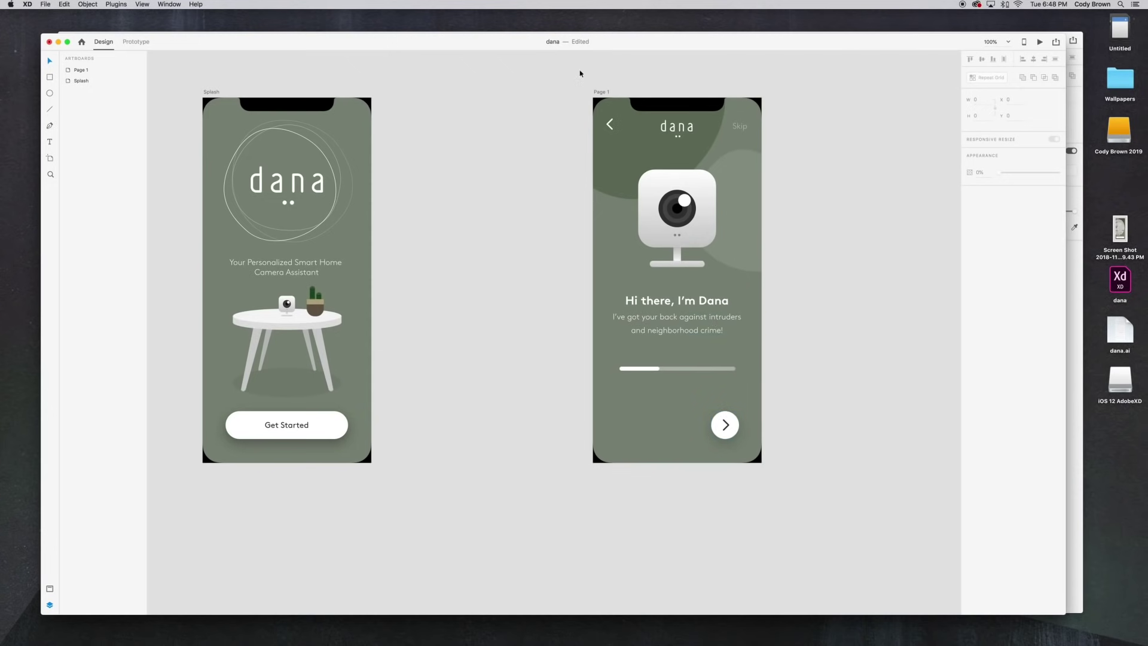
left_click(740, 425)
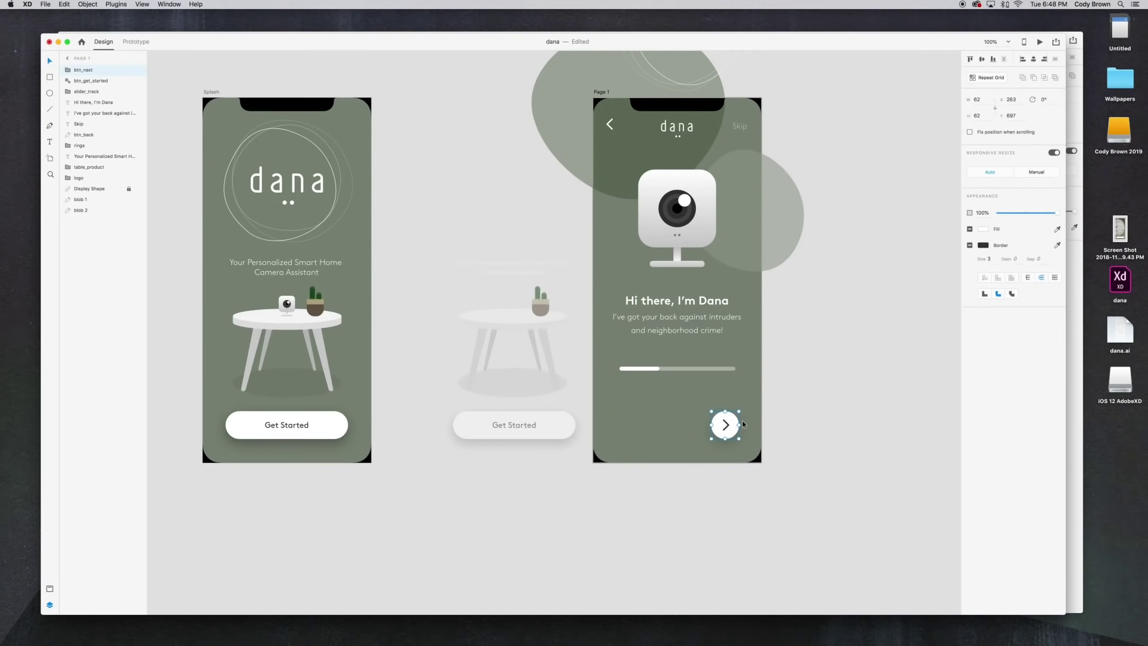
left_click(213, 99)
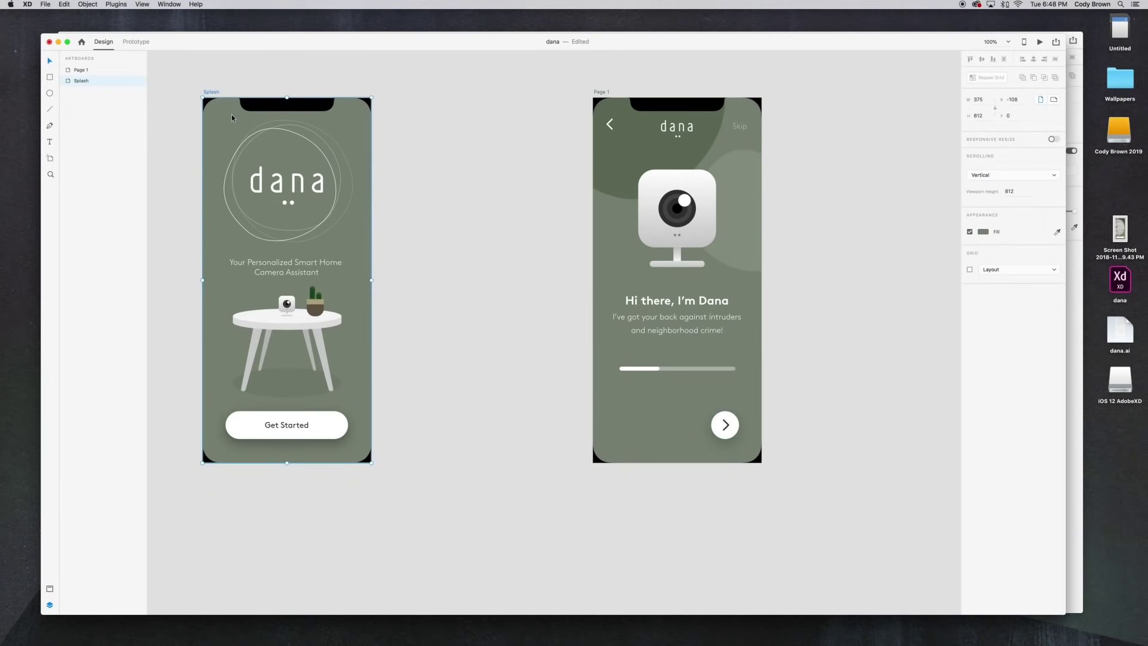
key("super+v")
left_click_drag(343, 433, 517, 441)
left_click(297, 183)
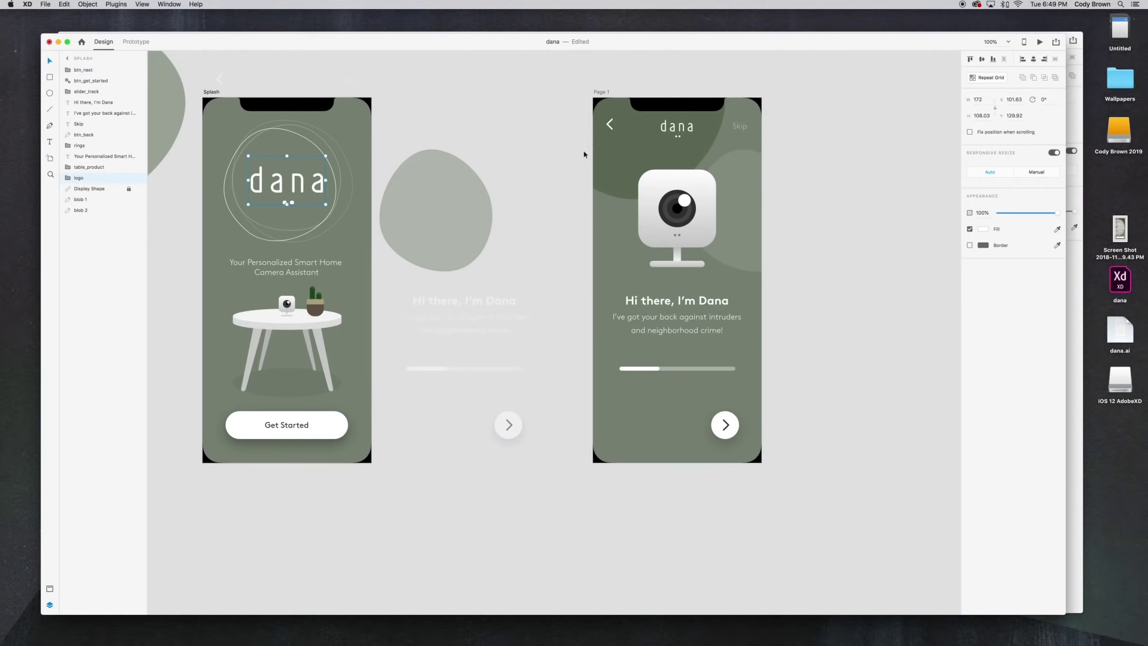
Step: Preview the Splash to Page 1 transition to check how the circular next button enters
left_click(1040, 44)
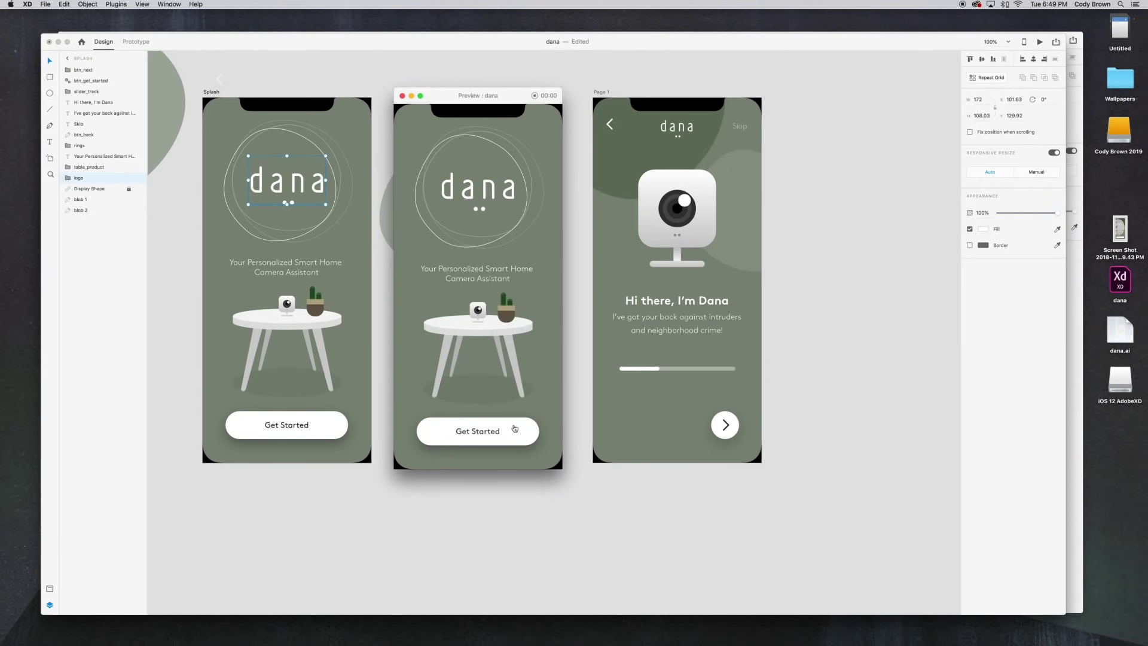
left_click(515, 429)
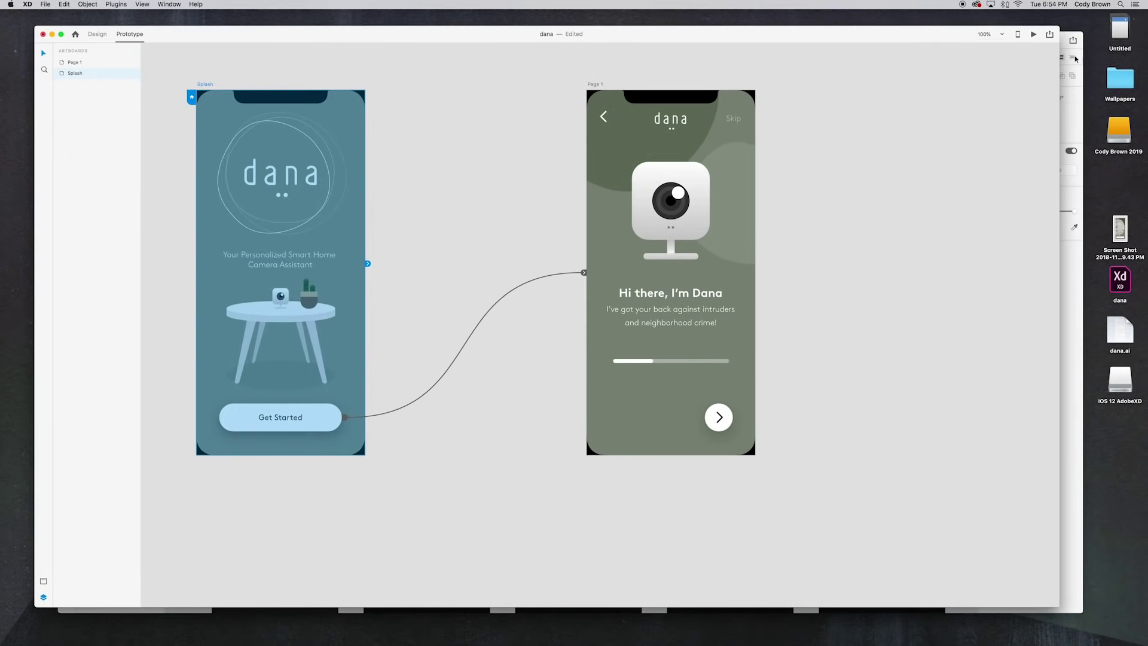
left_click(1034, 34)
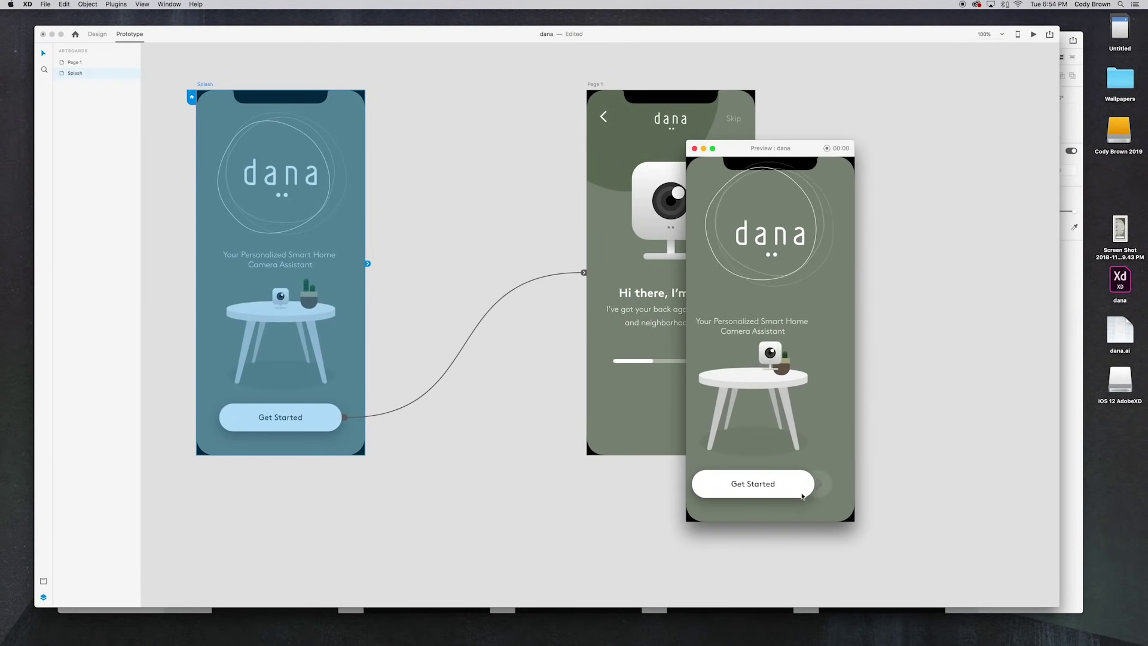
left_click(802, 497)
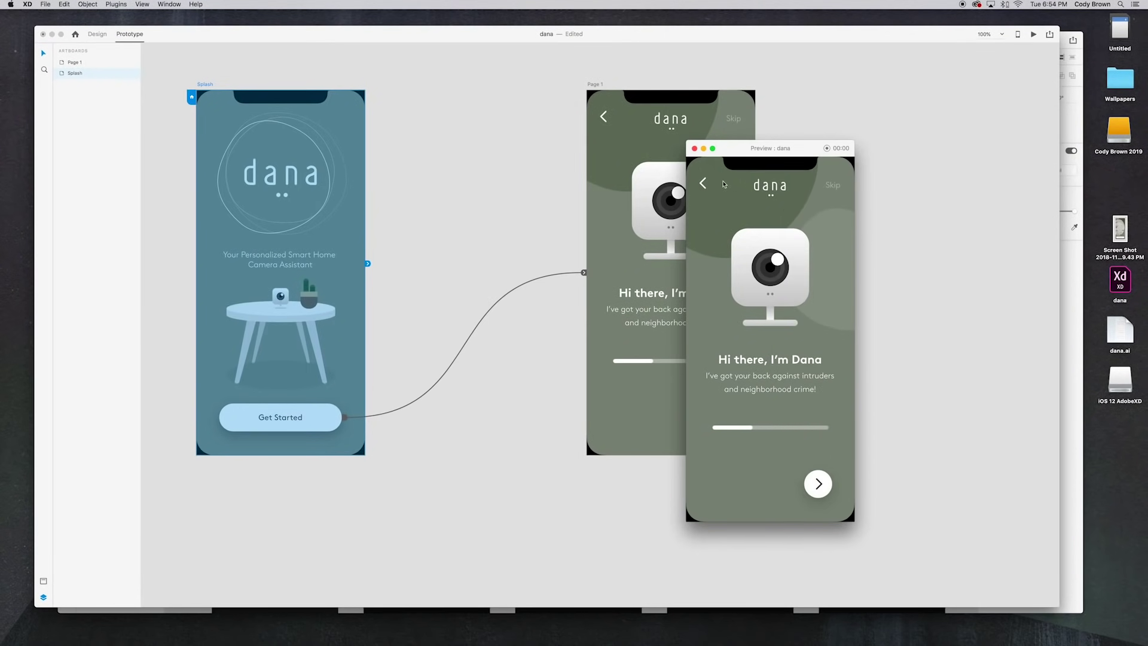
left_click(694, 149)
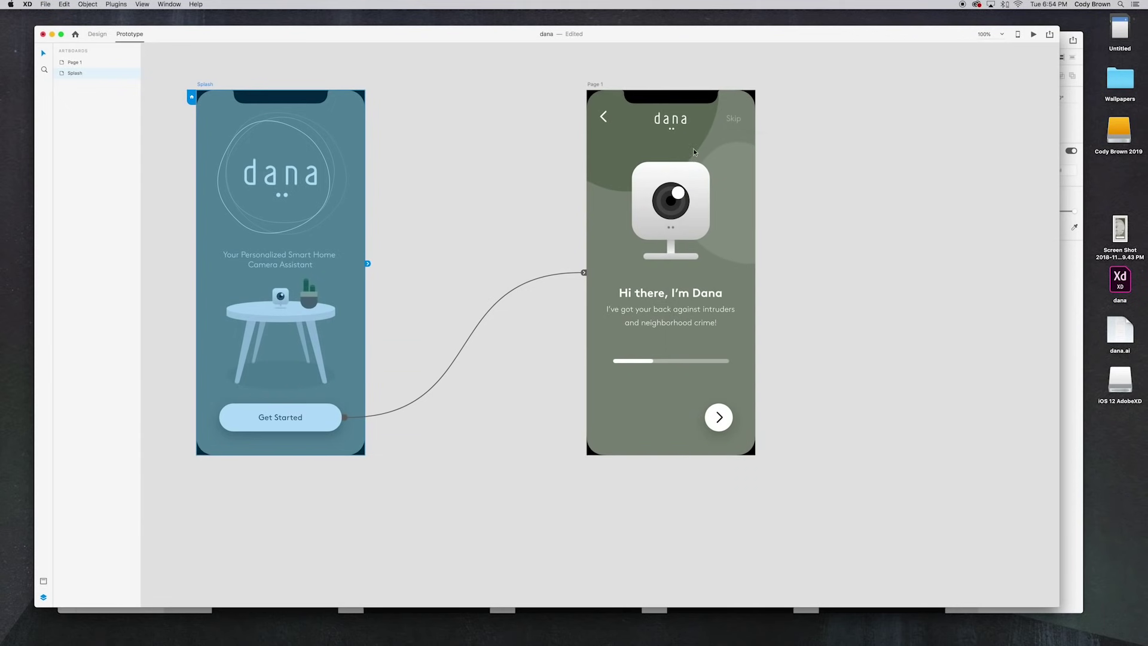
Step: Link Page 1's back arrow to Splash with a Tap trigger and the Auto-Animate action
left_click(605, 120)
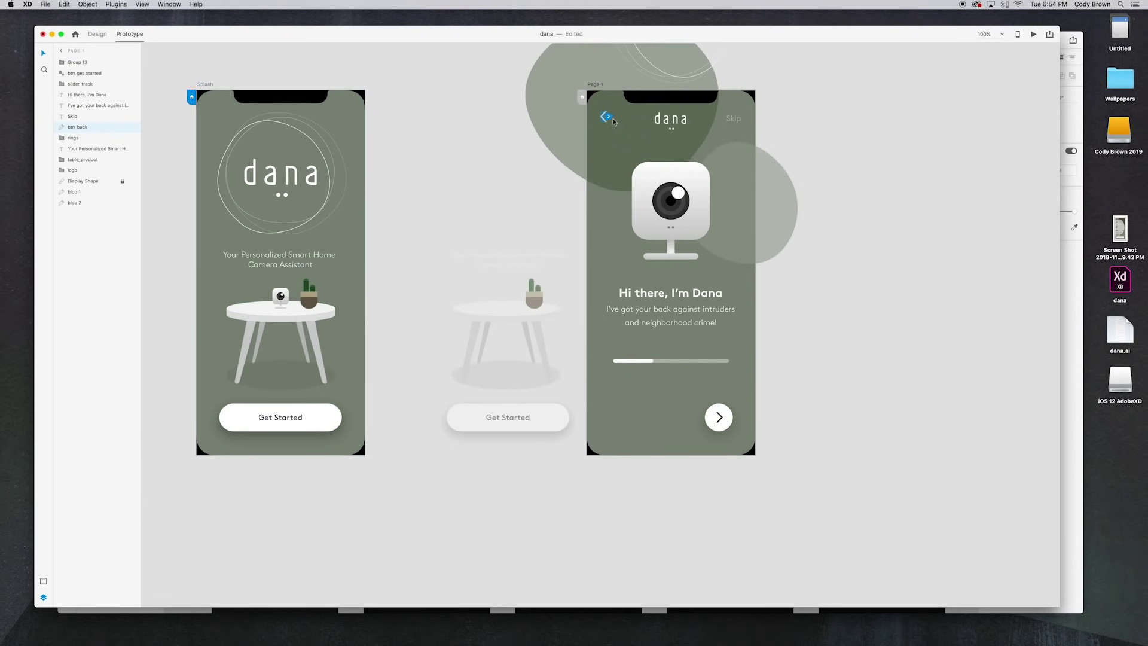
left_click_drag(608, 116, 353, 209)
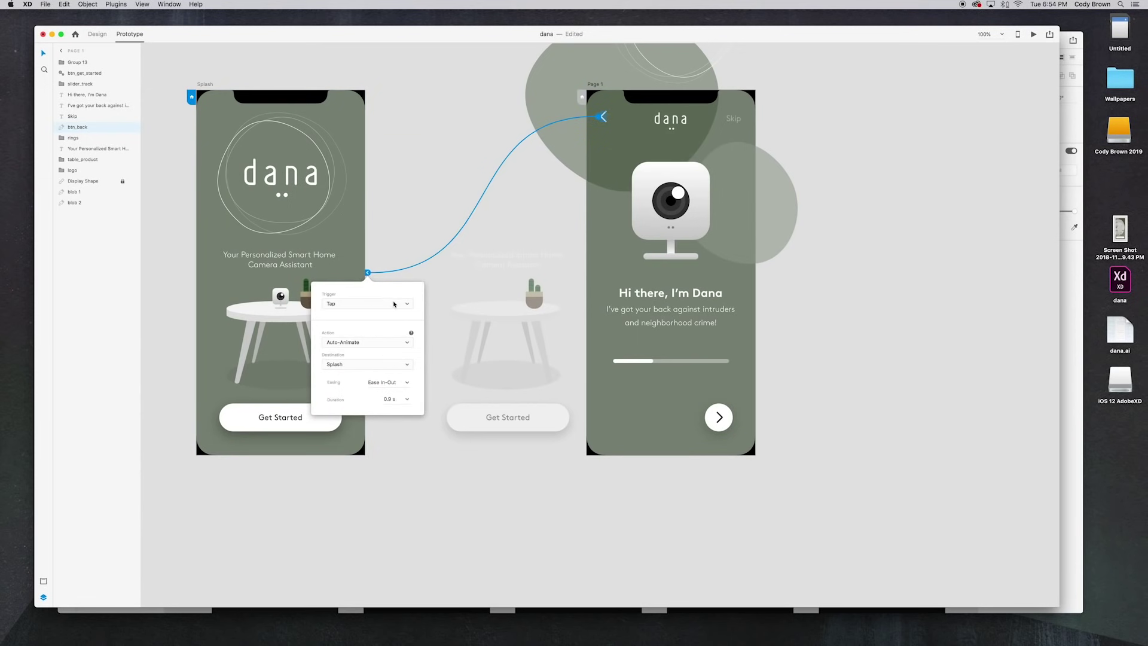
left_click(406, 230)
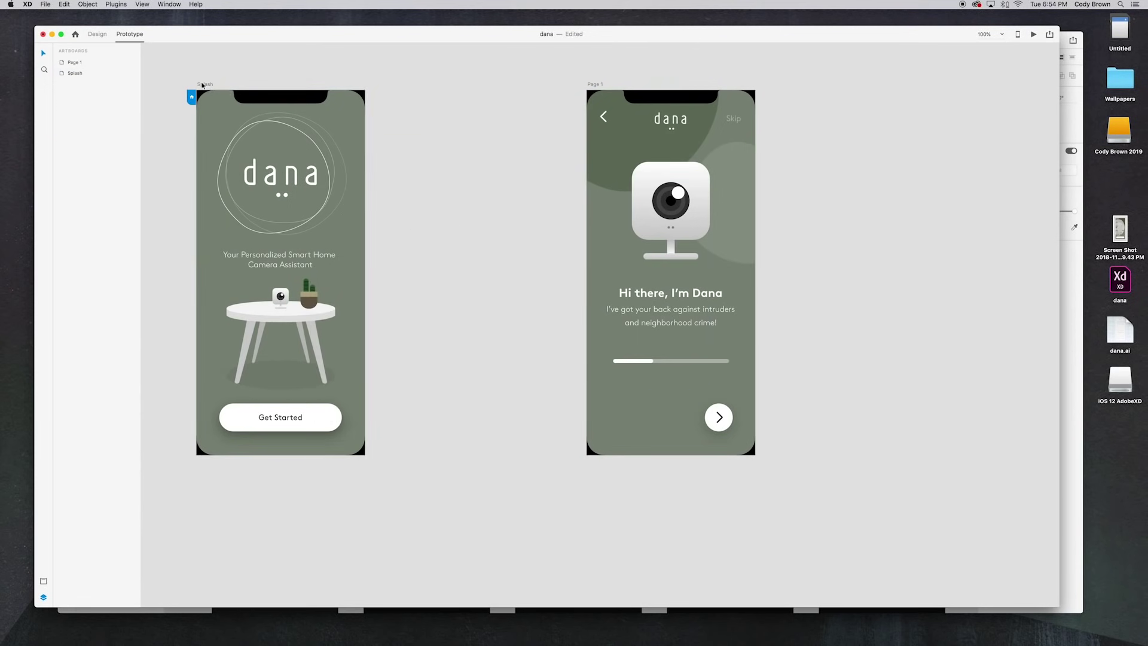
Step: Preview the prototype back and forth between Splash and Page 1 to check the back arrow's link
left_click(1034, 36)
left_click(756, 479)
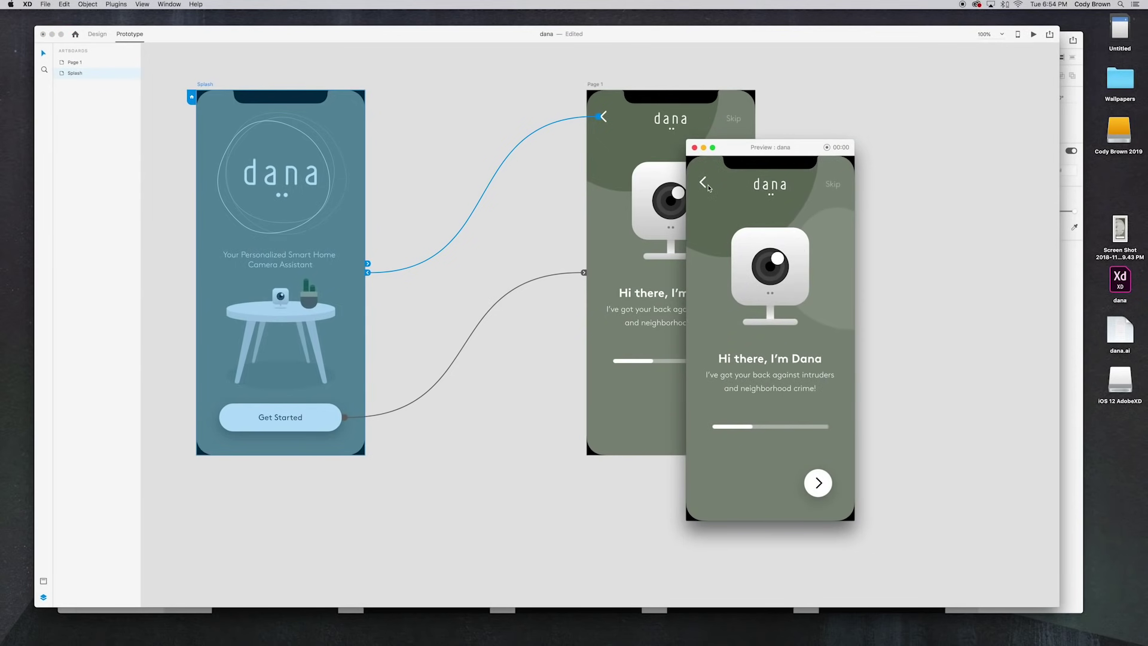
left_click(705, 187)
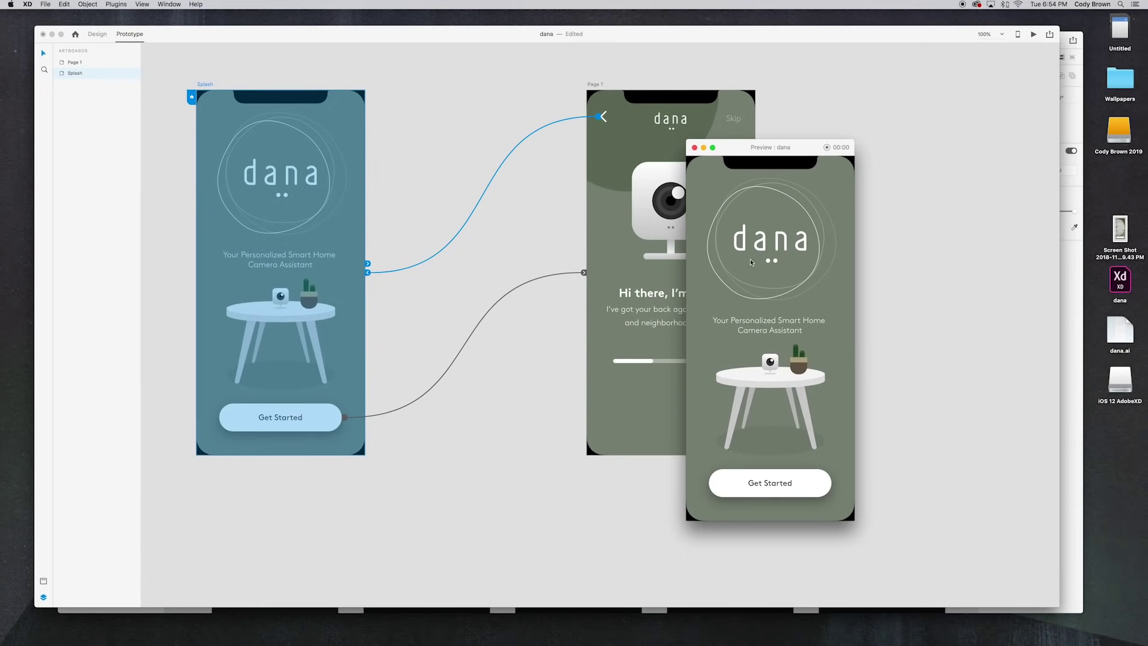
left_click(789, 484)
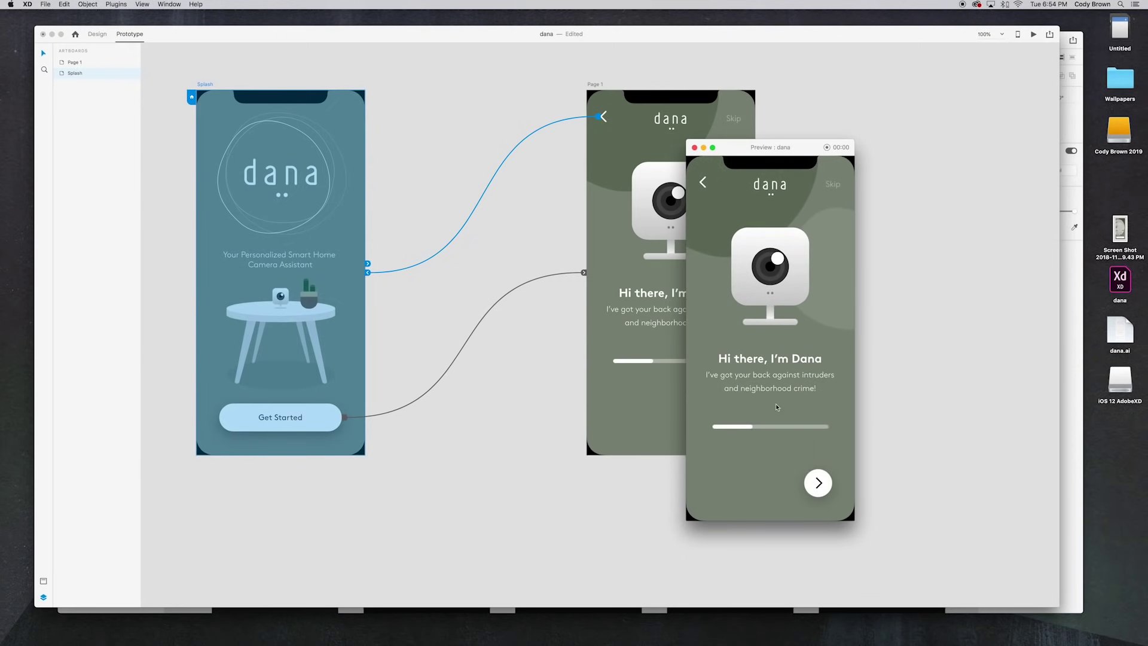
left_click(705, 188)
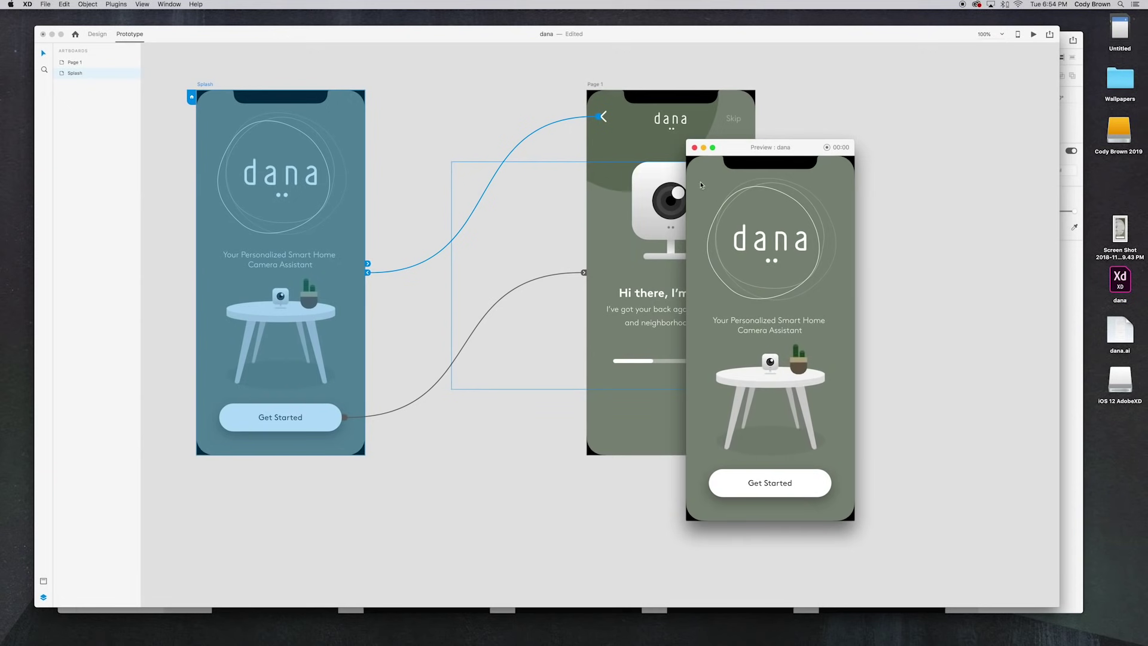
left_click(694, 148)
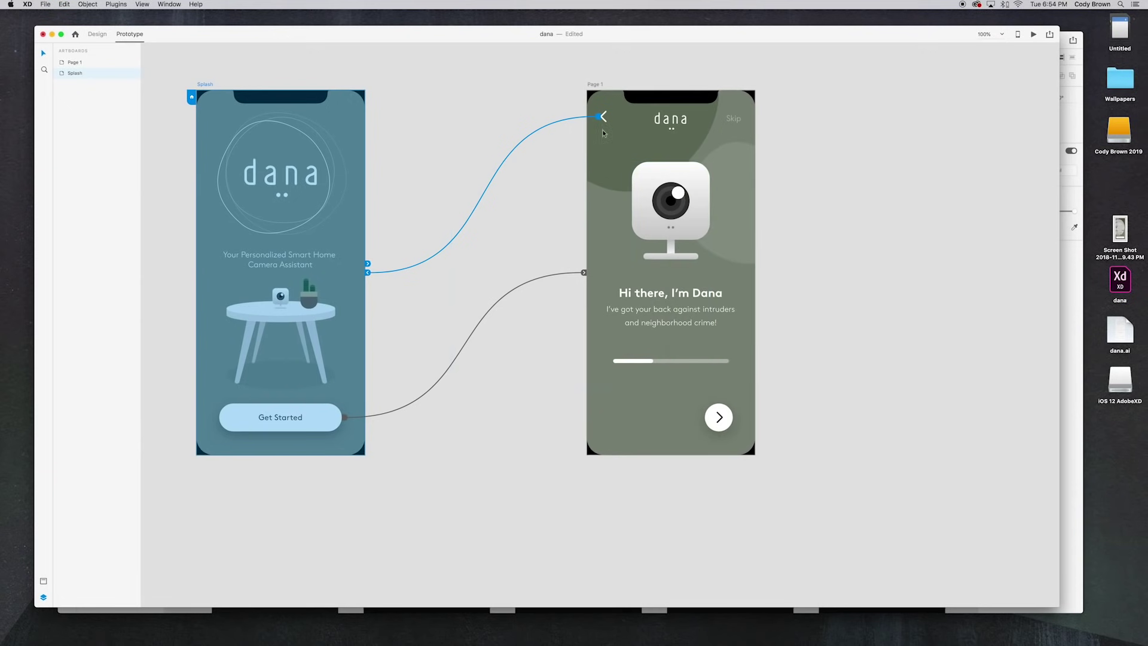
Step: Draw a 375 × 812 rectangle covering Page 1, remove its border and fill it with muted dark teal
left_click(97, 34)
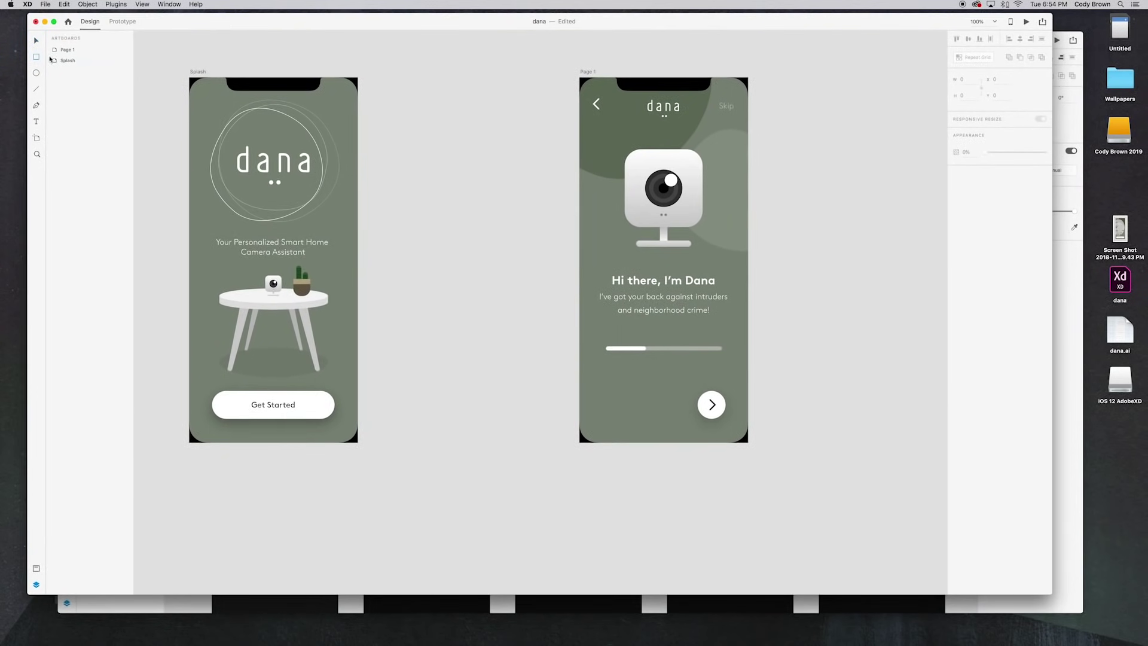
mouse_move(579, 78)
left_mouse_down()
mouse_move(764, 430)
mouse_move(747, 442)
left_mouse_up()
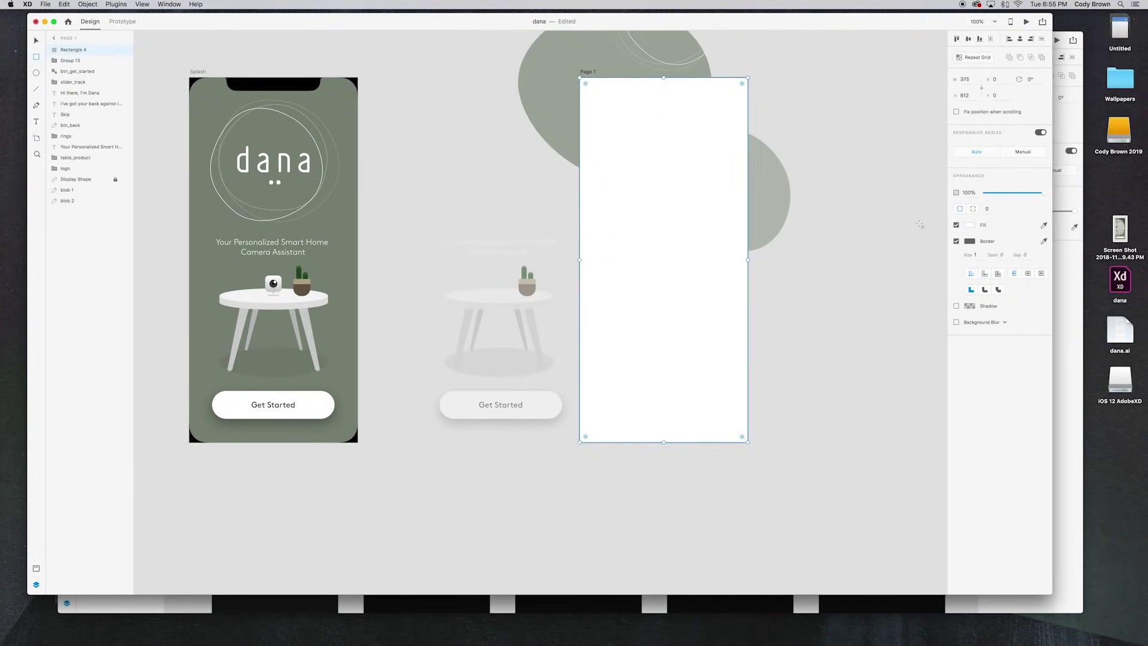
left_click(957, 241)
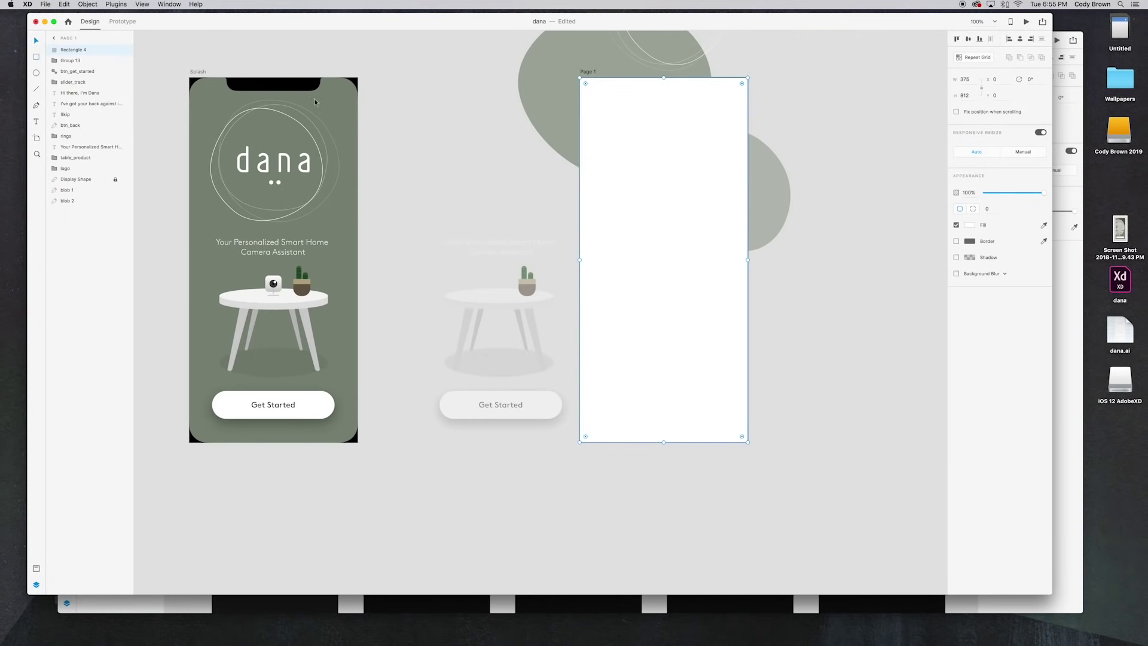
left_click(969, 225)
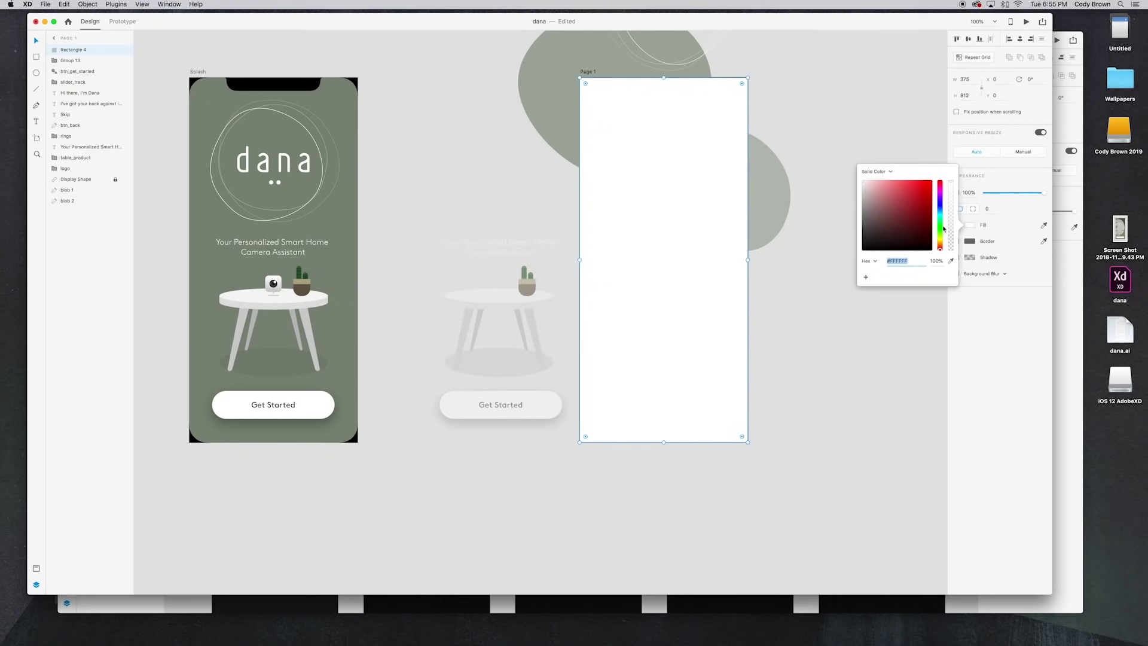
mouse_move(942, 229)
left_mouse_down()
mouse_move(941, 212)
mouse_move(888, 219)
left_mouse_up()
left_click(907, 216)
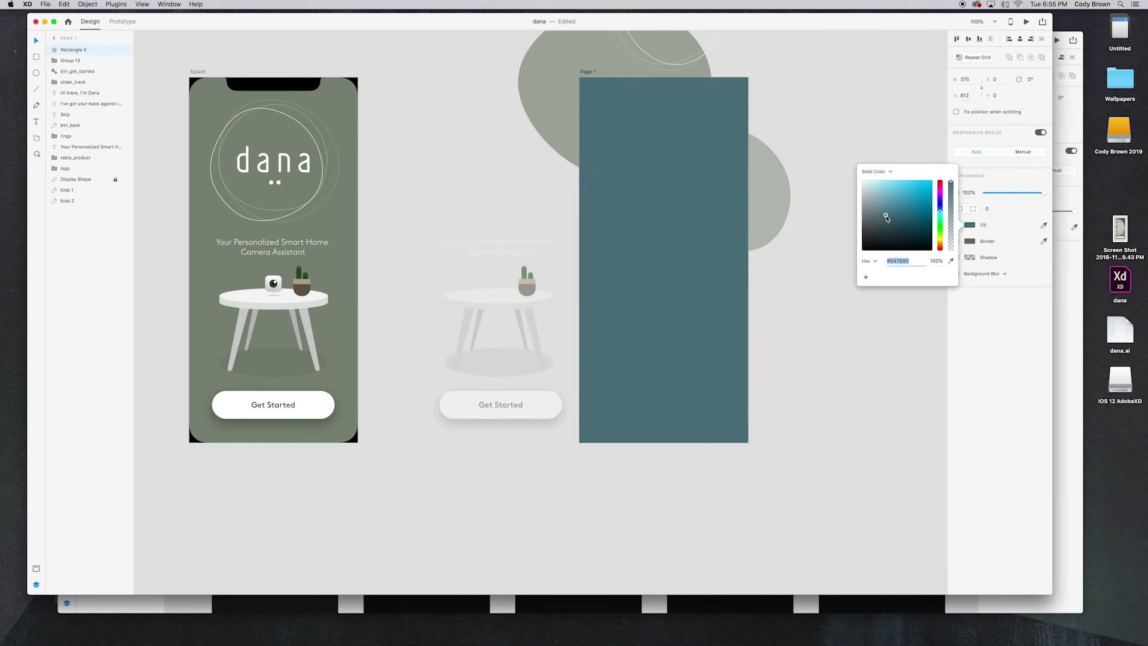
Step: Rename the teal rectangle bg_1 and move it beneath all other layers of Page 1
double_click(73, 49)
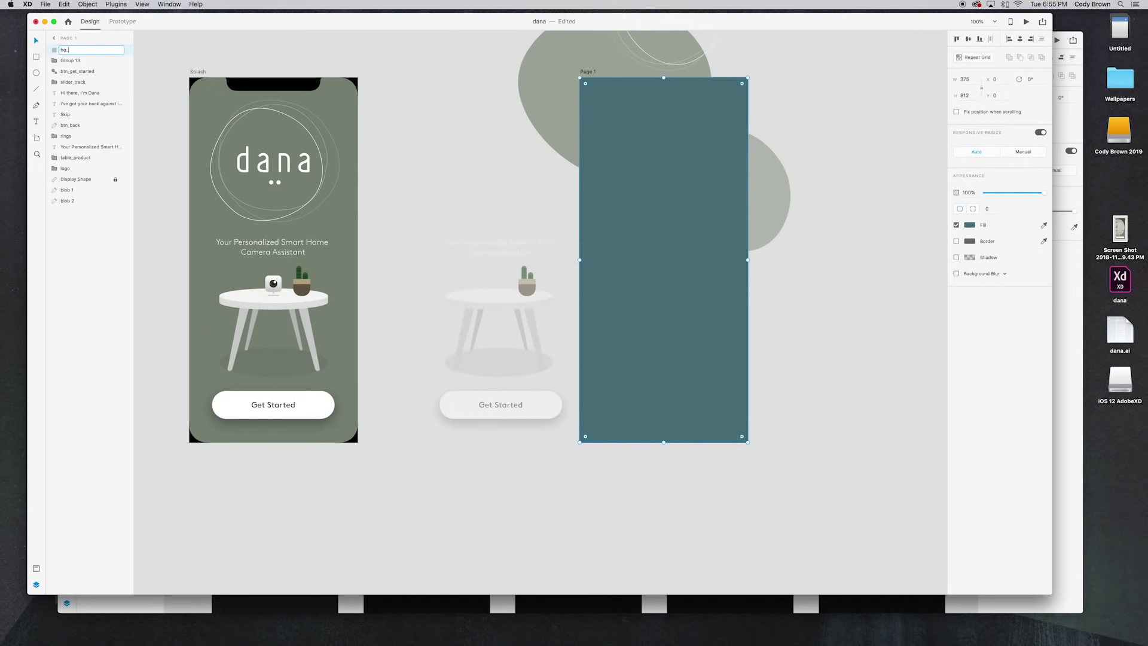
key("Return")
left_click_drag(74, 55, 80, 204)
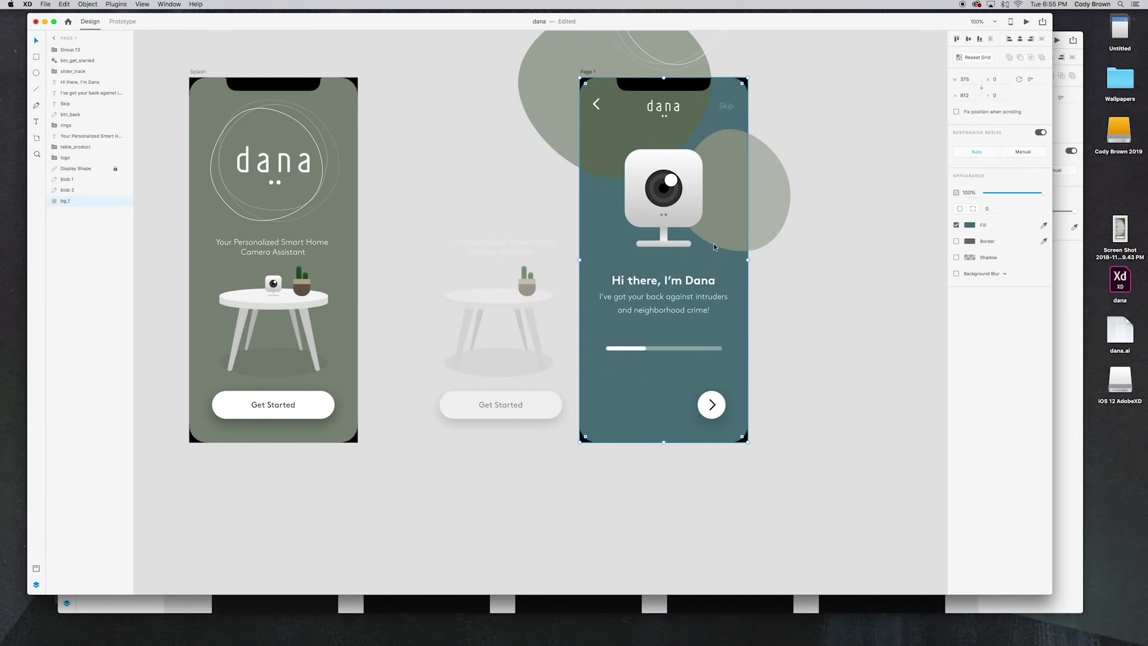
Step: Paste a copy of the teal bg_1 rectangle into the Splash artboard and move it beneath all other layers
left_click(199, 74)
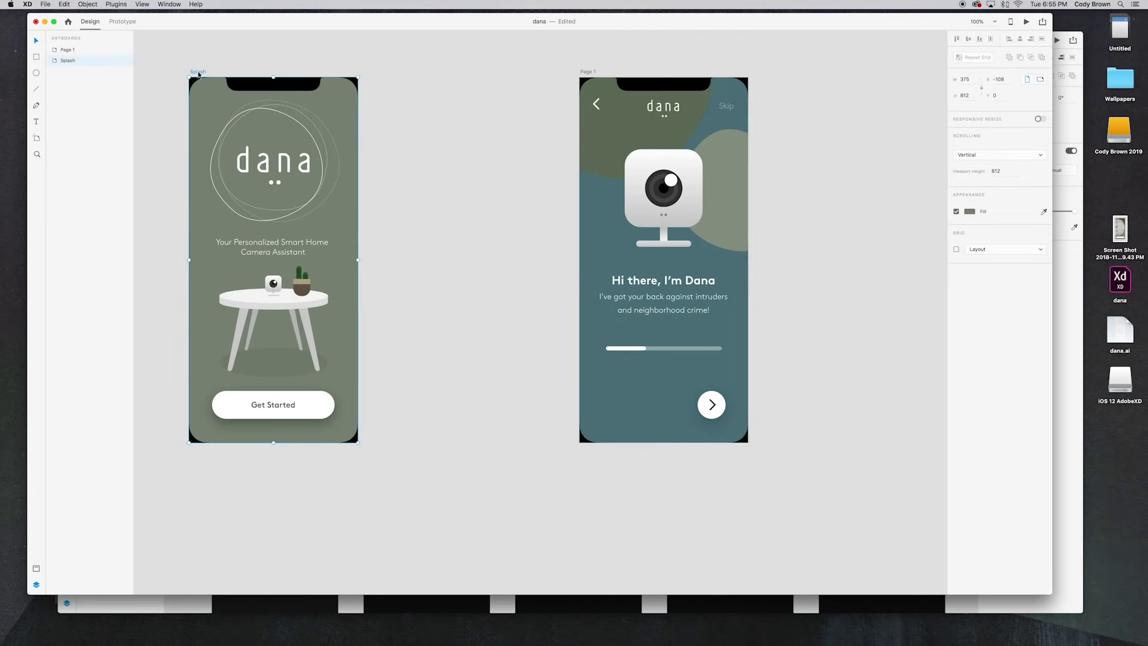
key("ctrl+v")
left_click_drag(65, 50, 77, 191)
left_click_drag(340, 111, 336, 142)
left_click(371, 92)
left_click(345, 106)
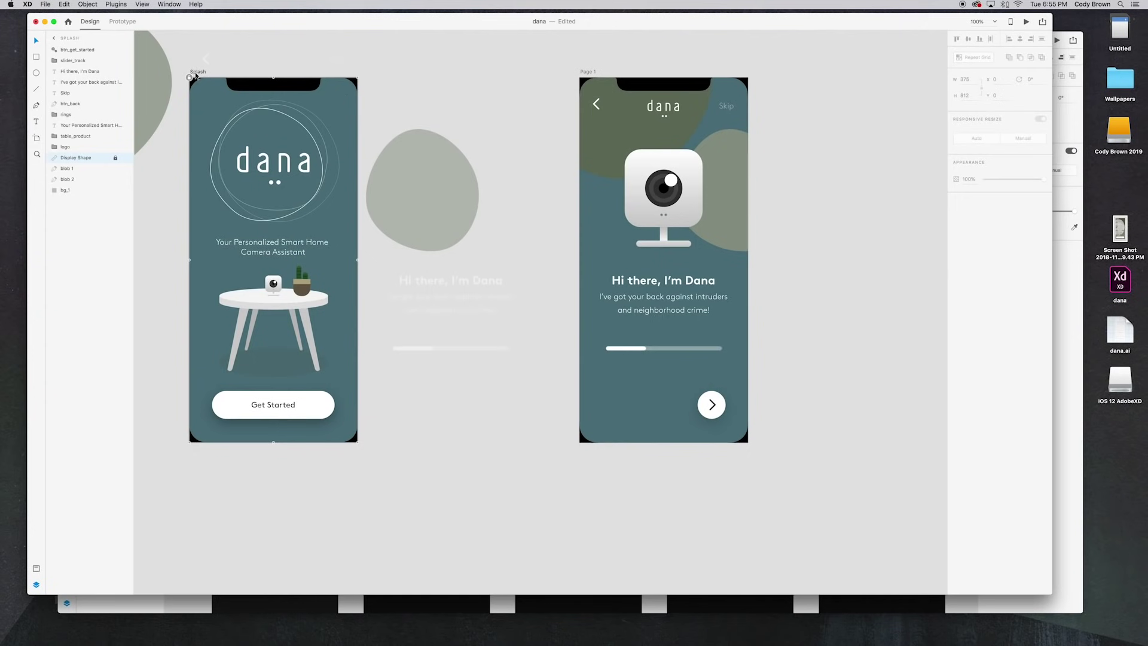
Step: Move Splash's bg_1 rectangle straight down to Y 820, just below the artboard
left_click(63, 190)
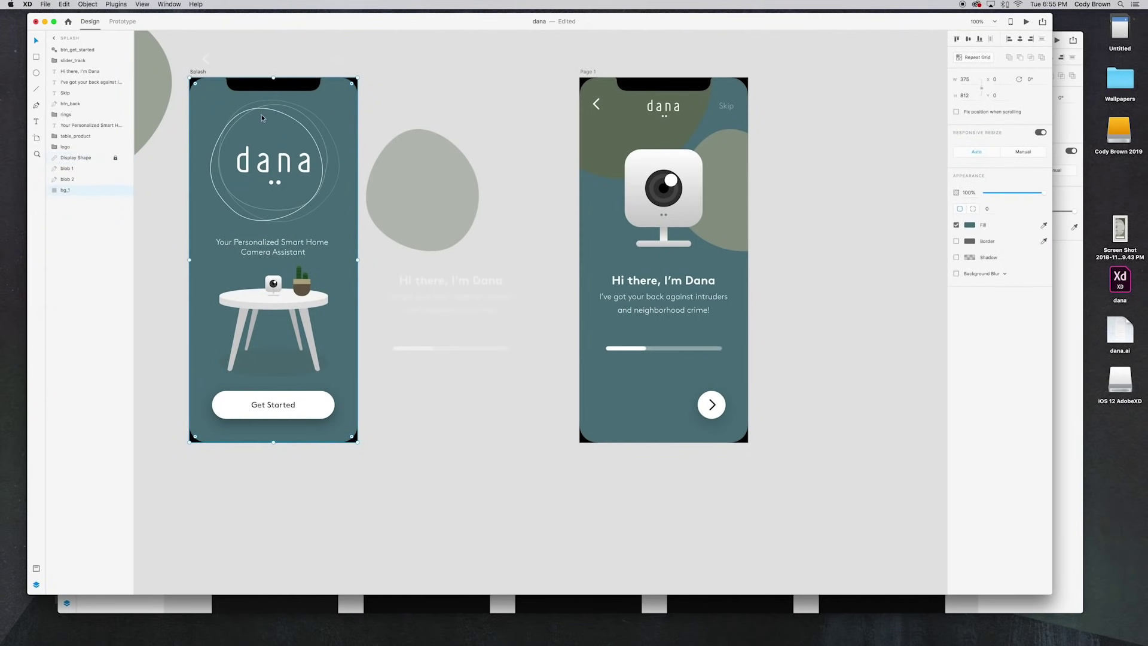
key("shift+Down")
key("shift+Down")
key("shift+Down")
key("shift+Down")
key("shift+Down")
key("shift+Down")
key("shift+Down")
key("shift+Down")
key("shift+Down")
key("shift+Down")
key("shift+Down")
key("shift+Down")
key("shift+Down")
key("shift+Down")
key("shift+Down")
left_click(206, 198)
left_click(217, 488)
key("shift+Down")
key("shift+Down")
key("shift+Down")
key("shift+Down")
key("shift+Down")
key("shift+Down")
key("shift+Down")
key("shift+Down")
key("shift+Down")
key("shift+Down")
key("shift+Down")
key("shift+Down")
key("shift+Down")
key("shift+Down")
key("shift+Down")
key("shift+Down")
key("shift+Down")
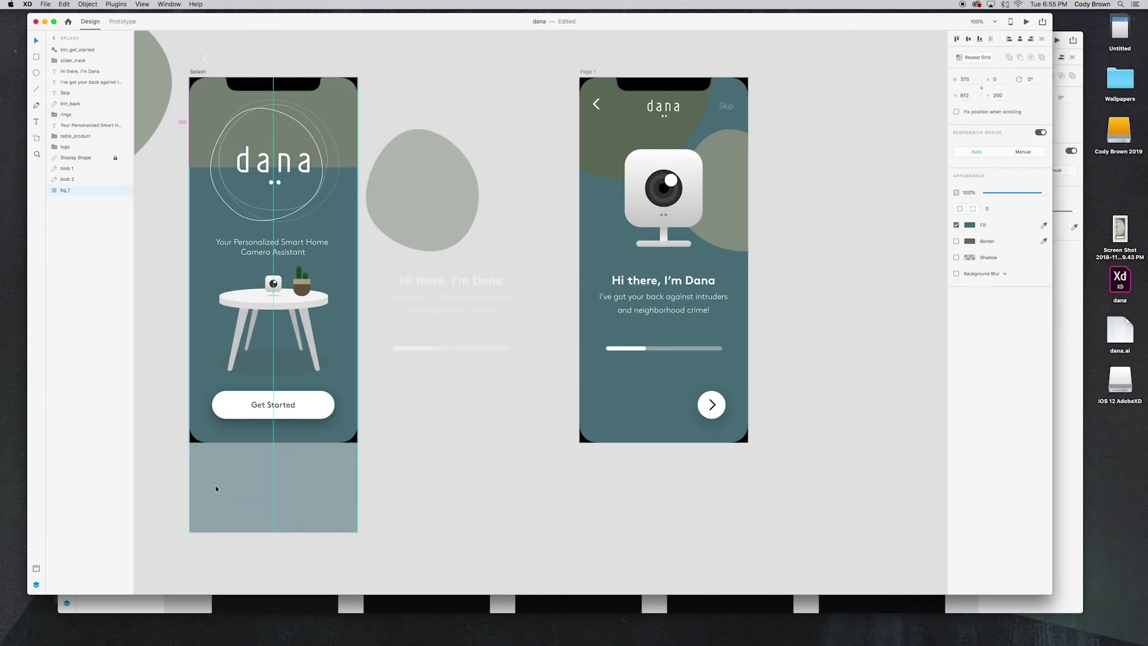
key("shift+Down")
key("shift+Down")
key("shift+Down")
key("shift+Down")
key("shift+Down")
key("shift+Down")
key("shift+Down")
key("shift+Down")
key("shift+Down")
key("shift+Down")
key("shift+Down")
key("shift+Down")
key("shift+Down")
key("shift+Down")
key("shift+Down")
key("shift+Down")
key("shift+Down")
key("shift+Down")
key("shift+Down")
key("shift+Down")
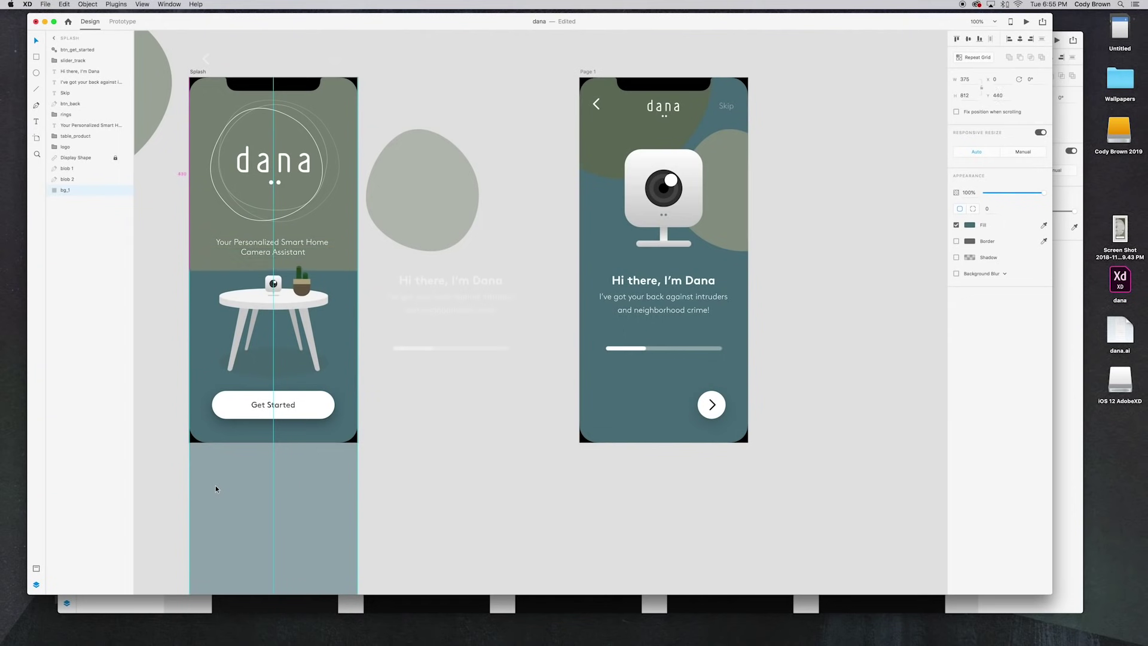
key("shift+Down")
key("shift+Down")
key("shift+Down")
key("shift+Down")
key("shift+Down")
key("shift+Down")
key("shift+Down")
key("shift+Down")
key("shift+Down")
key("shift+Down")
key("shift+Down")
key("shift+Down")
key("shift+Down")
key("shift+Down")
key("shift+Down")
key("shift+Down")
key("shift+Down")
key("shift+Down")
key("shift+Down")
key("shift+Down")
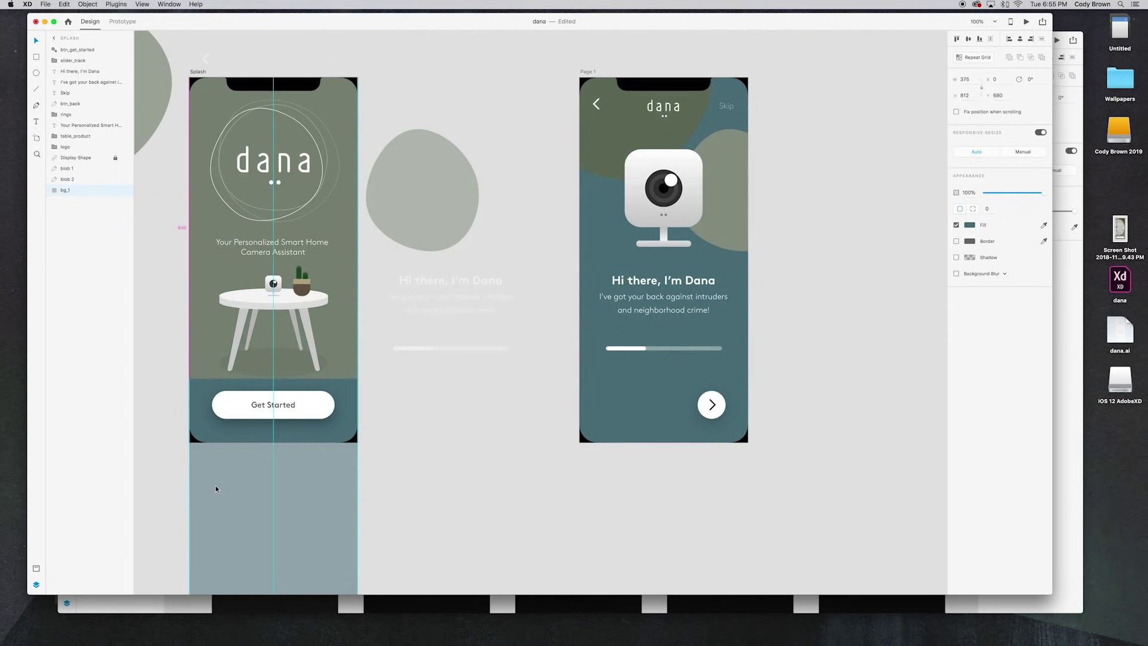
key("shift+Down")
key("shift+Down")
key("shift+Down")
key("shift+Down")
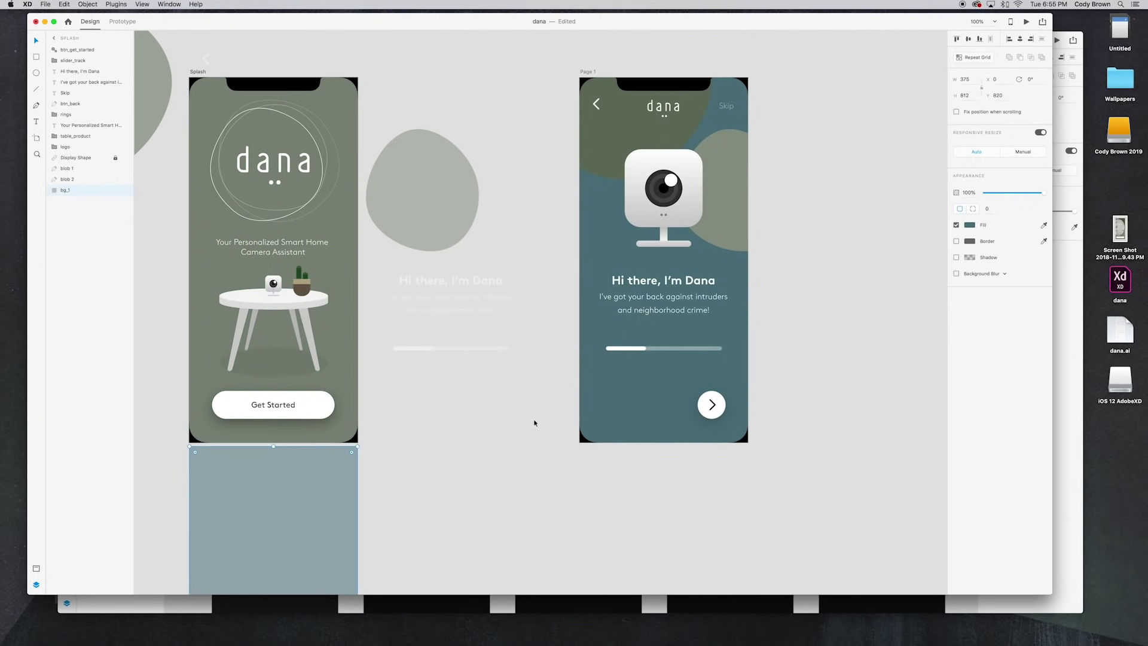
Step: Preview the prototype from Splash and follow Get Started to check the teal background's transition into Page 1
left_click(193, 71)
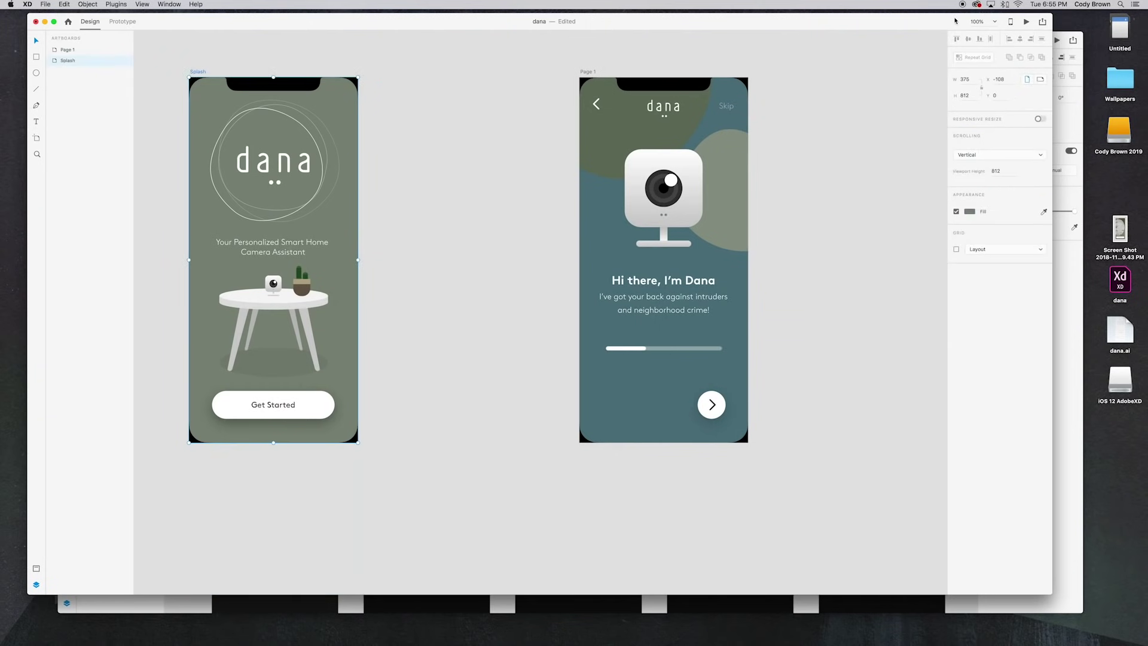
left_click(1027, 23)
left_click(788, 481)
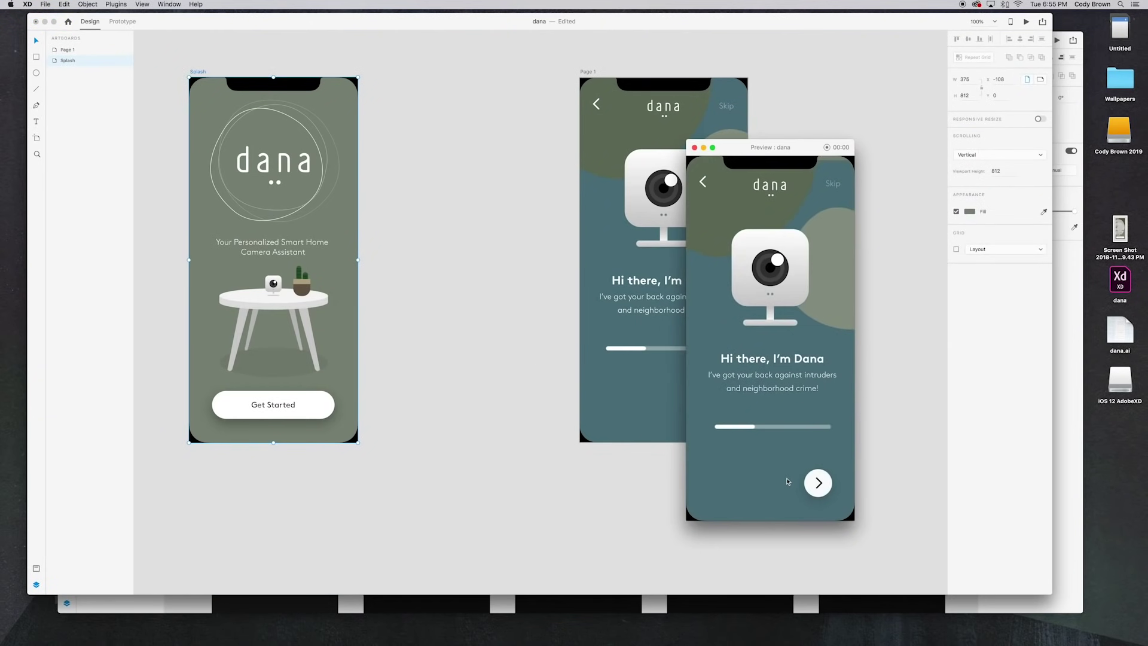
Step: Test the Get Started transition from Splash to Page 1 in the preview, and close the preview
left_click(789, 482)
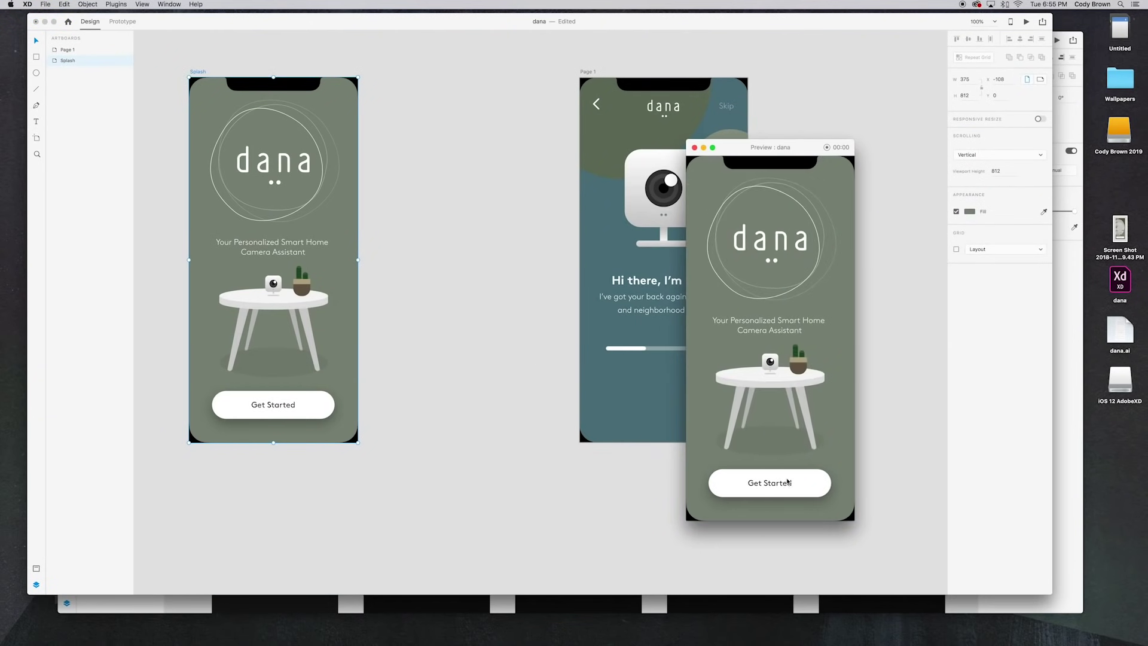
left_click(788, 481)
left_click(694, 148)
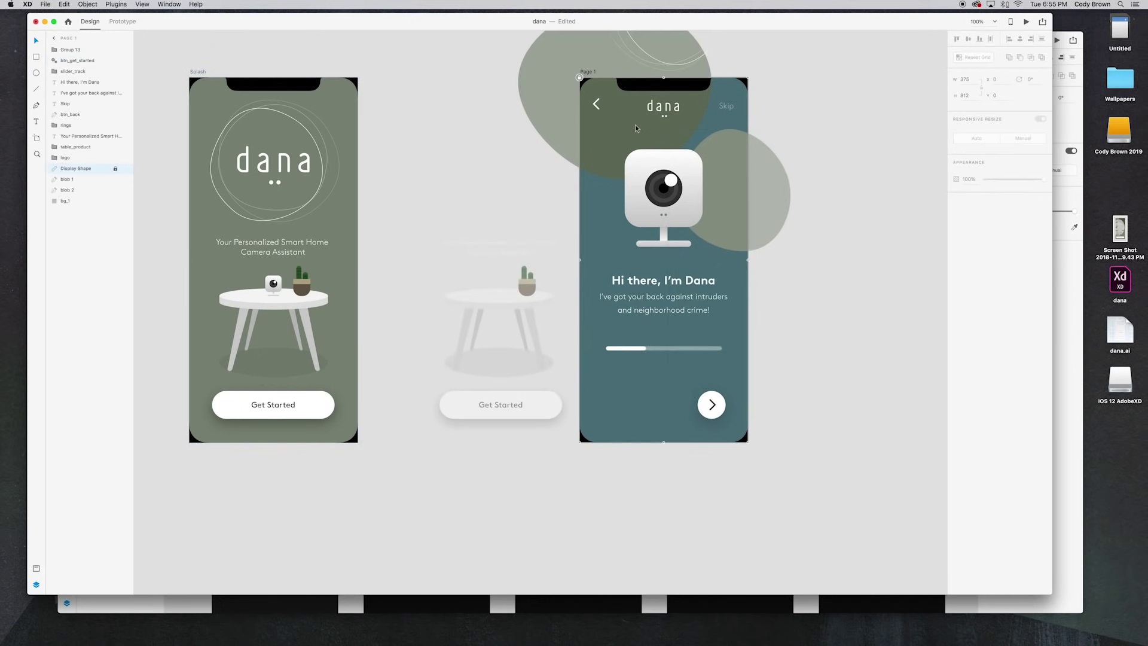
Step: Recolor the large blob 1 shape on Page 1 to a darker teal based on the artboard's background color
scroll(845, 158, "up", 3)
left_click(67, 179)
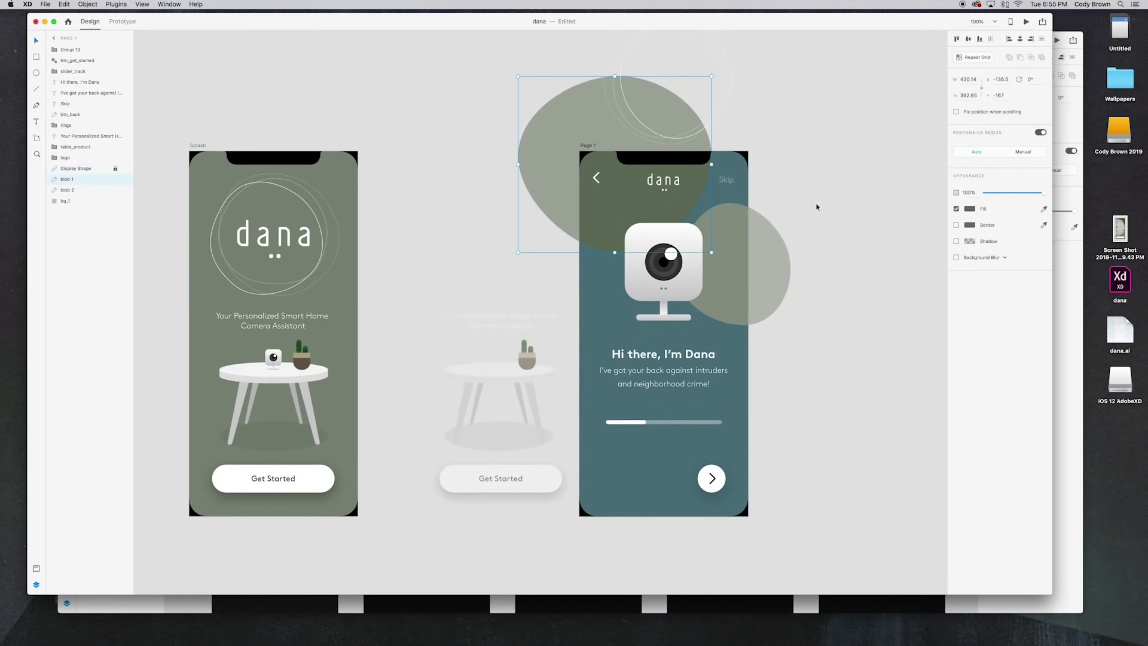
left_click(975, 209)
left_click(952, 245)
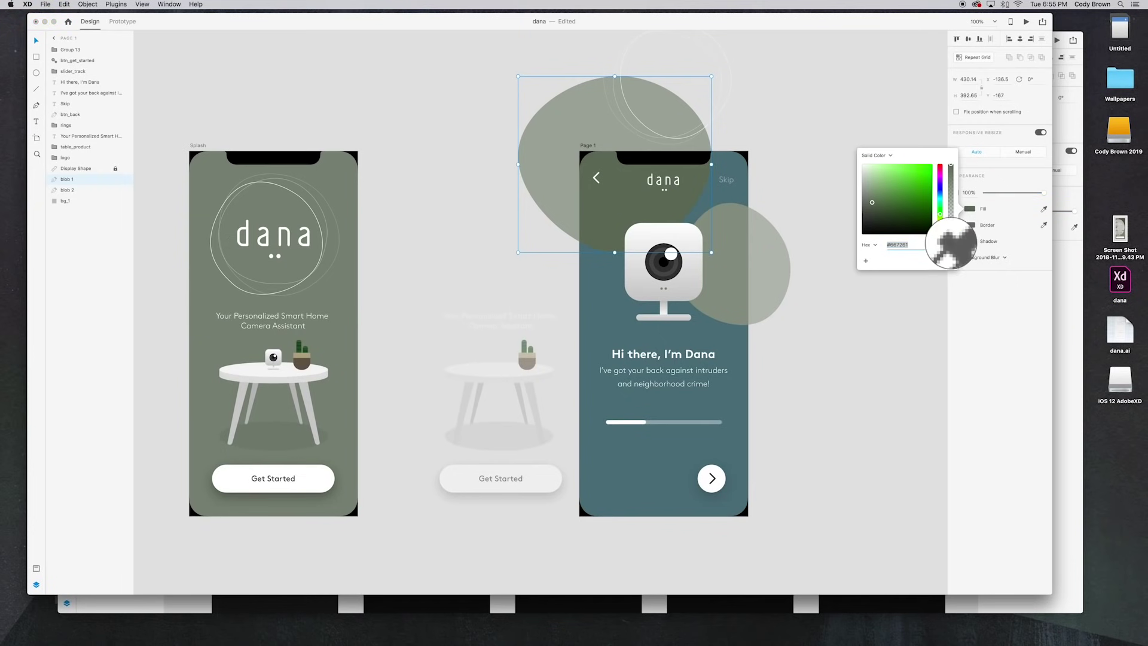
left_click(612, 325)
left_click_drag(862, 205, 890, 204)
left_click(722, 303)
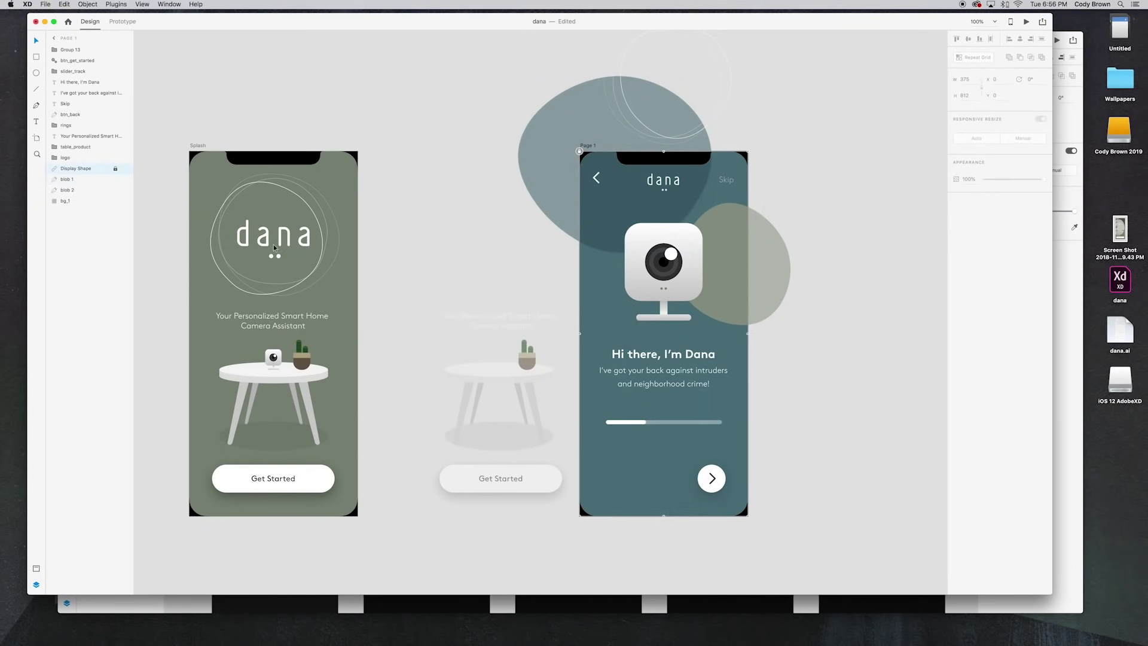
Step: Recolor the smaller blob 2 shape on Page 1 to a lighter teal based on the artboard's background color
left_click(755, 269)
left_click(969, 209)
left_click(951, 246)
left_click(633, 307)
left_click_drag(891, 205, 888, 198)
left_click(814, 278)
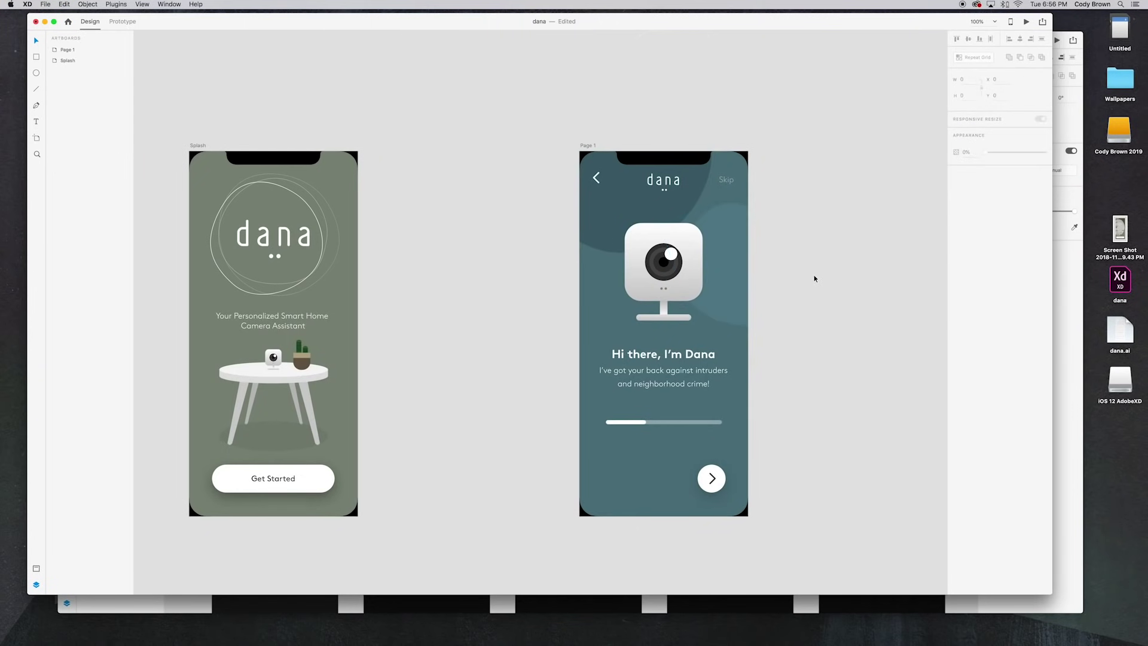
Step: Preview the prototype from Splash, testing the Get Started button and the back arrow twice, and close the preview
left_click(202, 149)
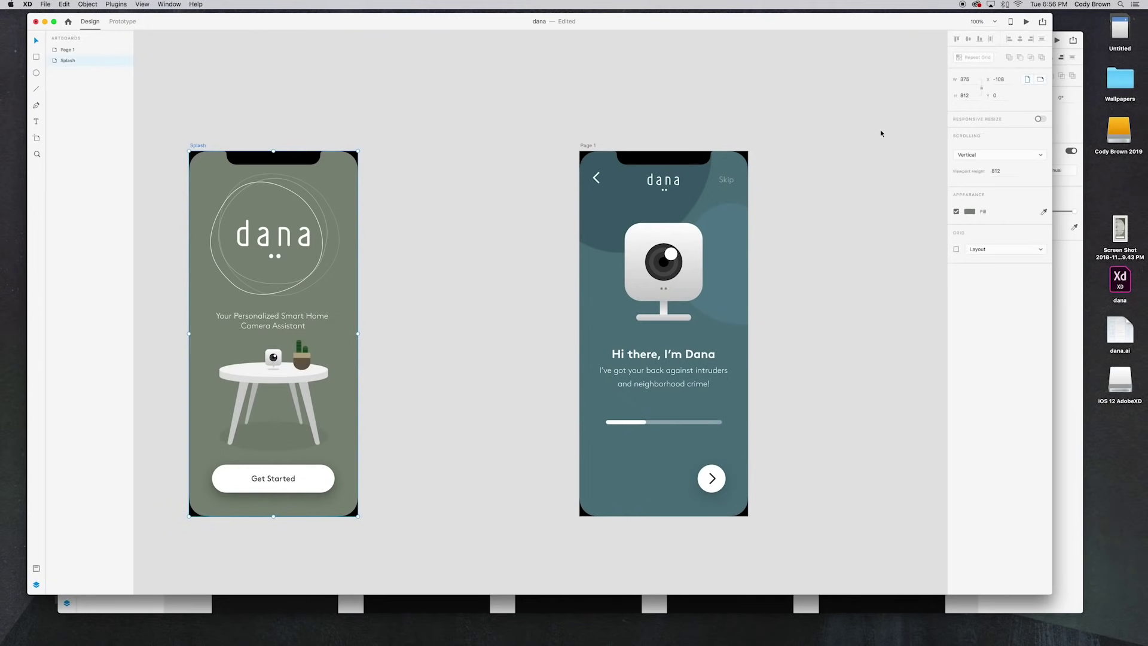
left_click(1028, 24)
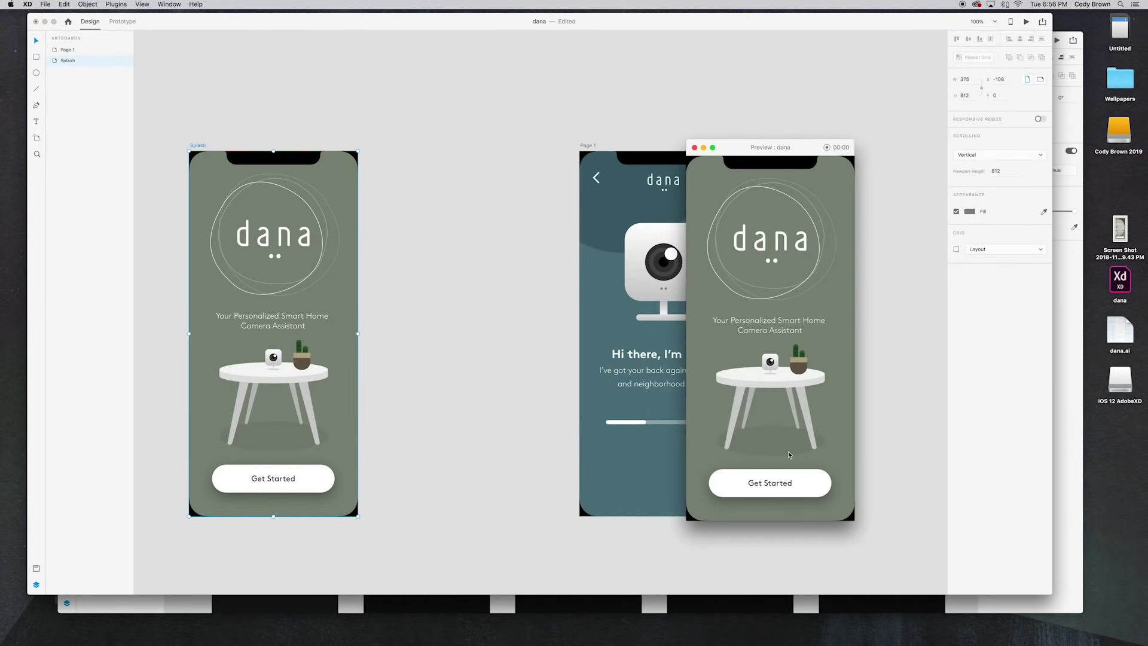
left_click(792, 484)
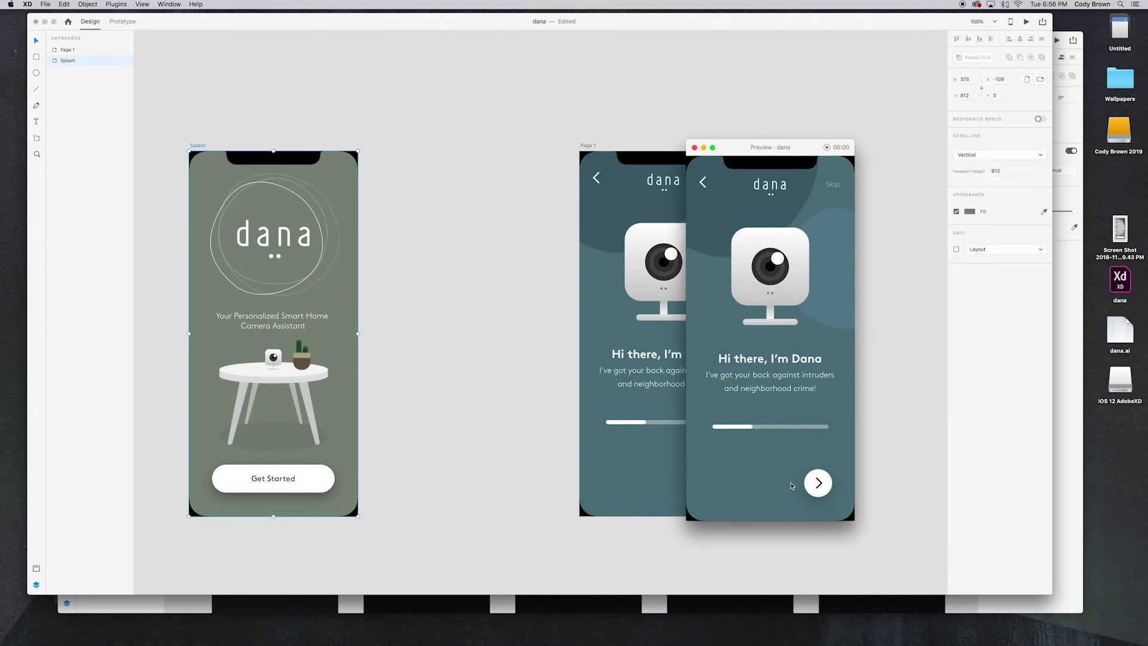
left_click(704, 187)
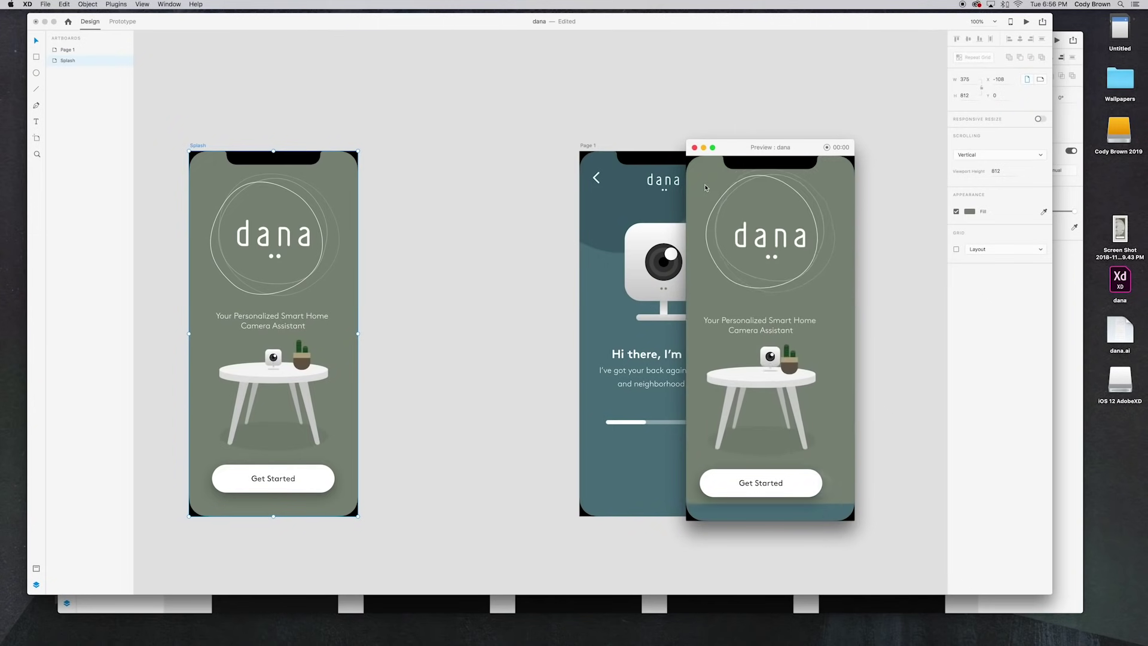
left_click(788, 480)
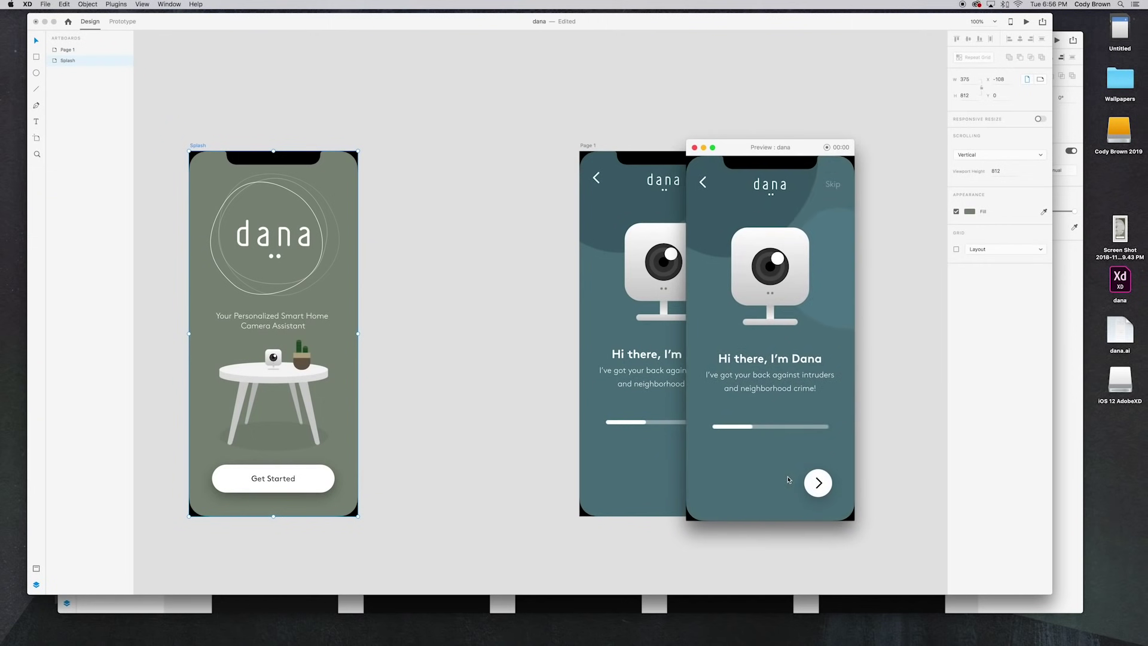
left_click(702, 185)
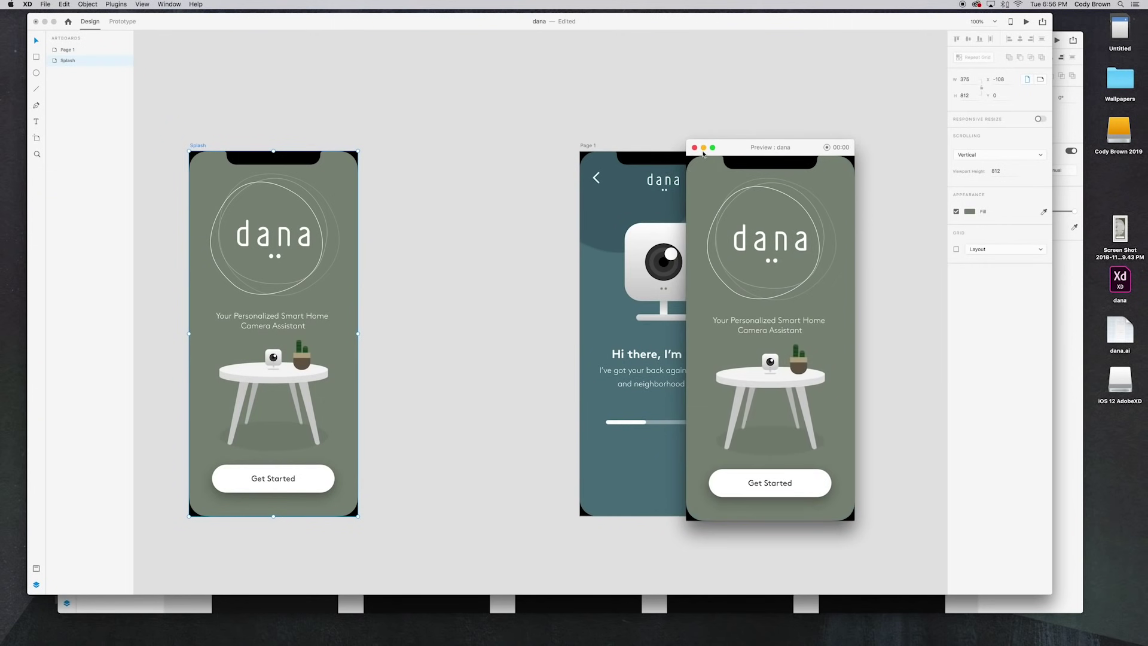
key("super+w")
Step: Fill blob 1 on the Splash artboard with the dark teal sampled from Page 1's large blob, and select Splash's blob 2
left_click(435, 274)
left_click(273, 172)
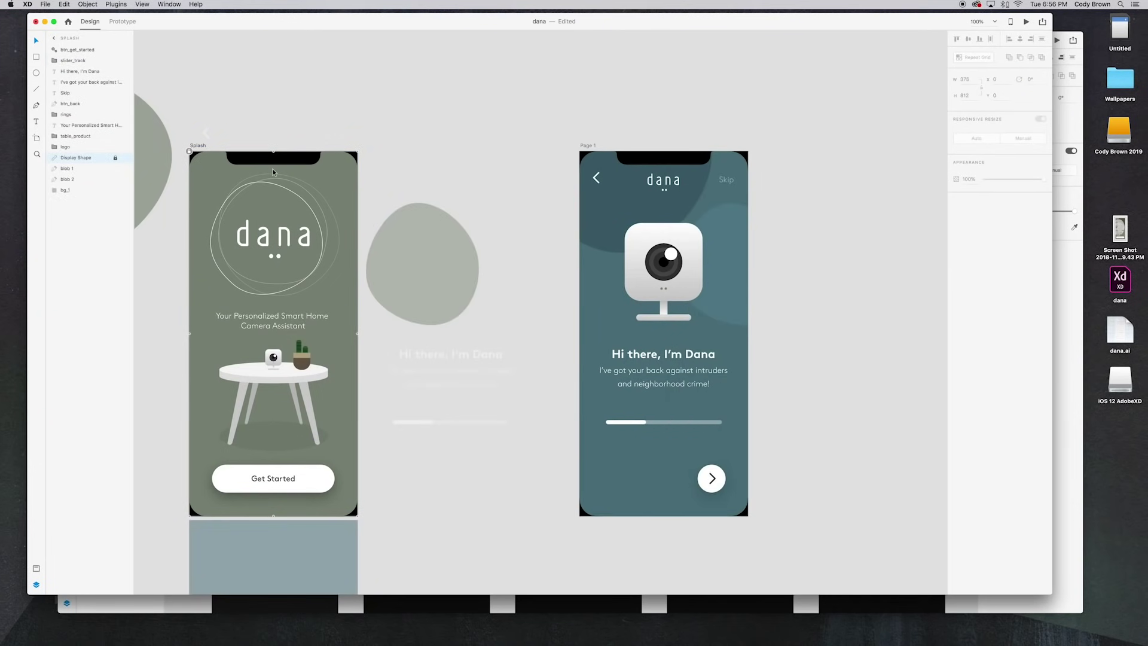
scroll(287, 149, "left", 5)
left_click(87, 169)
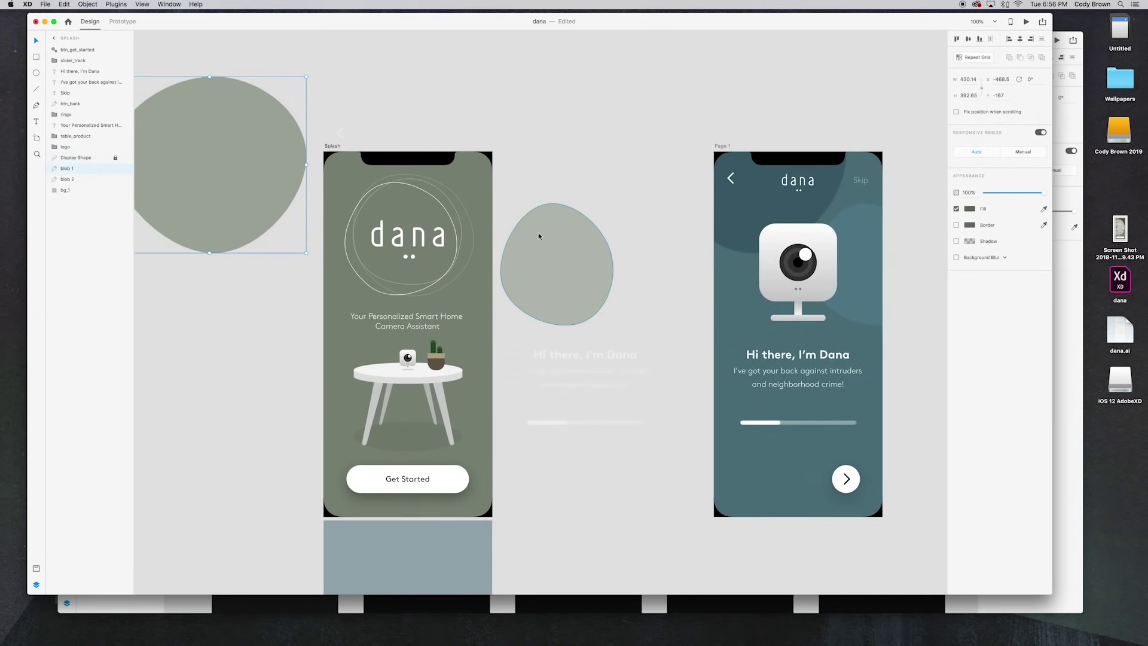
left_click(1045, 209)
left_click(772, 234)
left_click(75, 180)
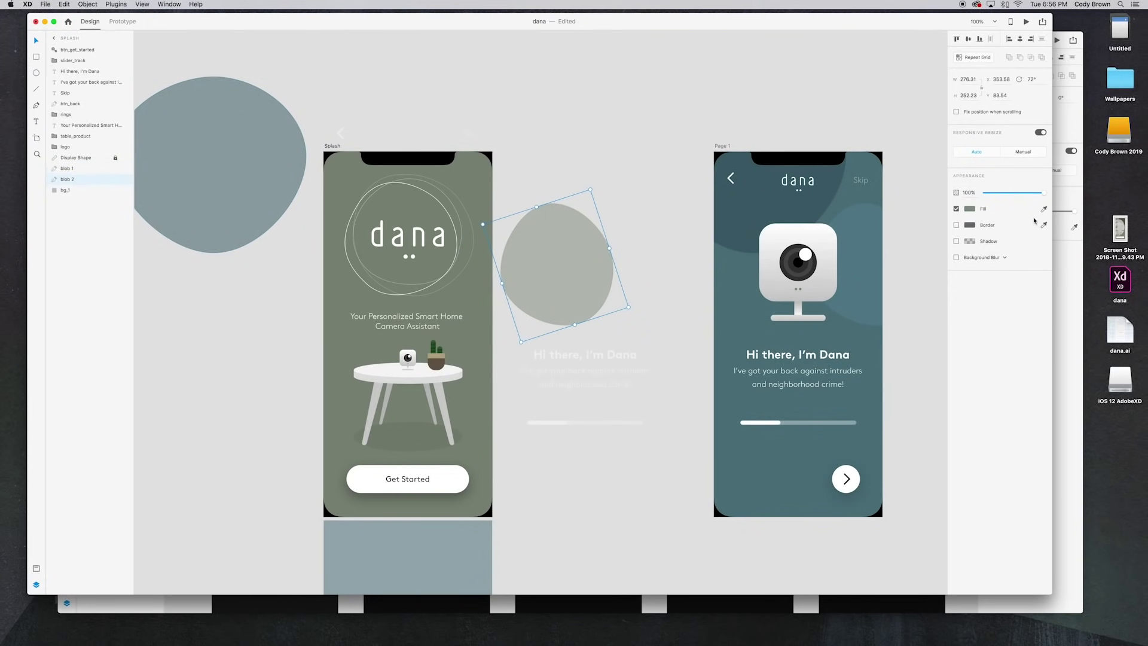
left_click(1044, 226)
left_click(855, 264)
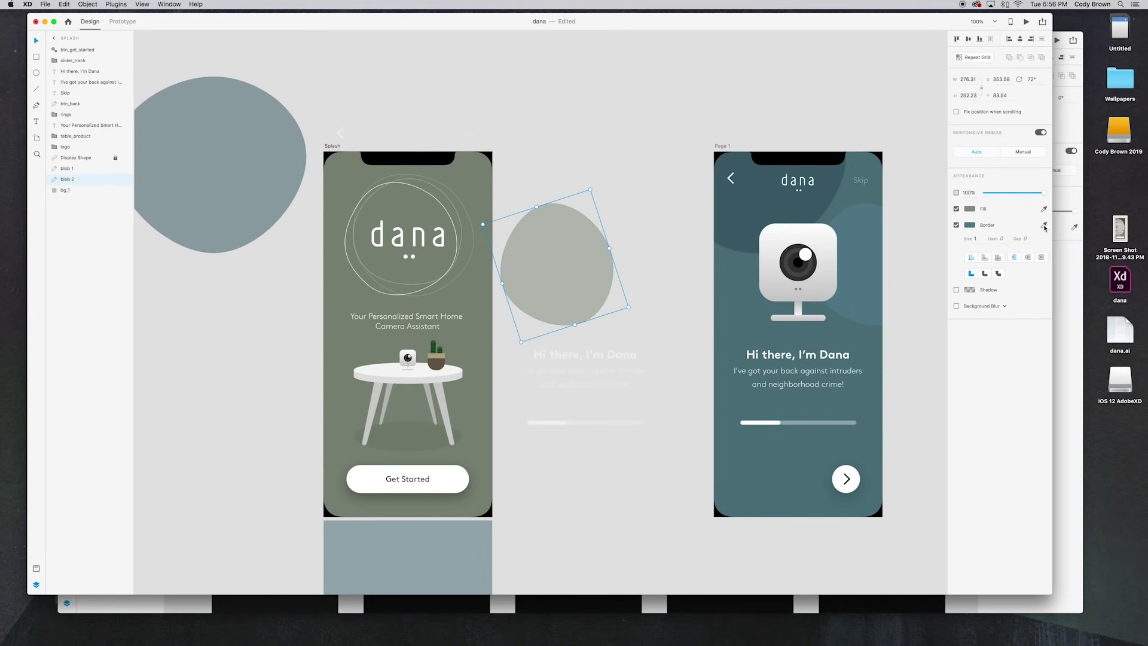
left_click(956, 225)
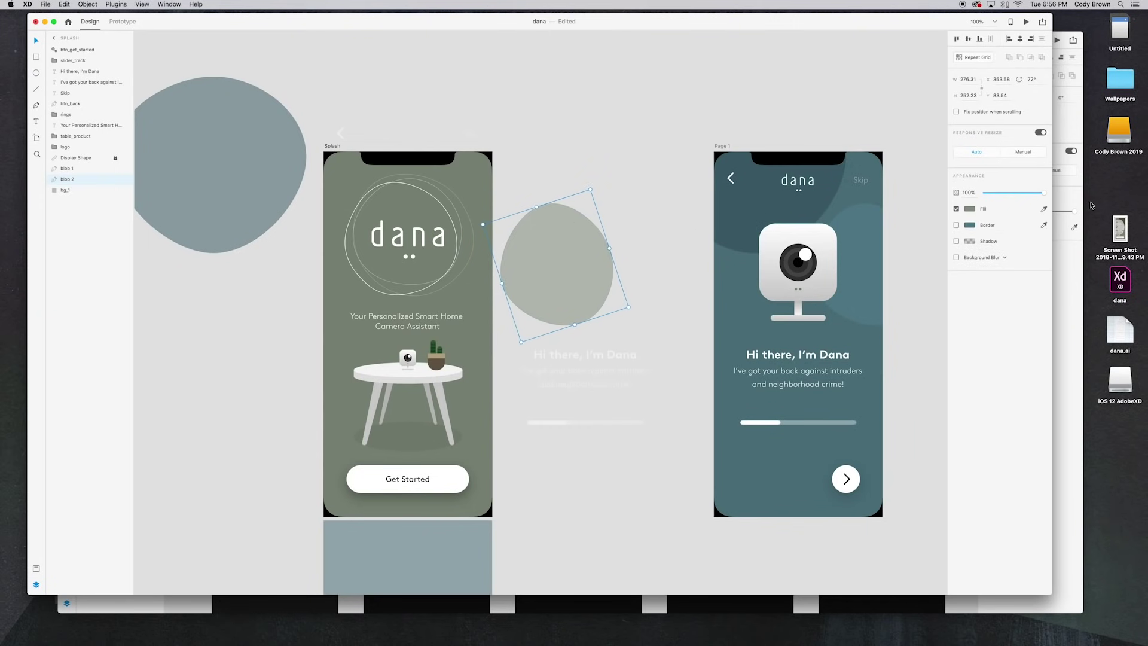
Step: Match the fill of blob 2 on the Splash artboard to Page 1's lighter teal blob
left_click(970, 210)
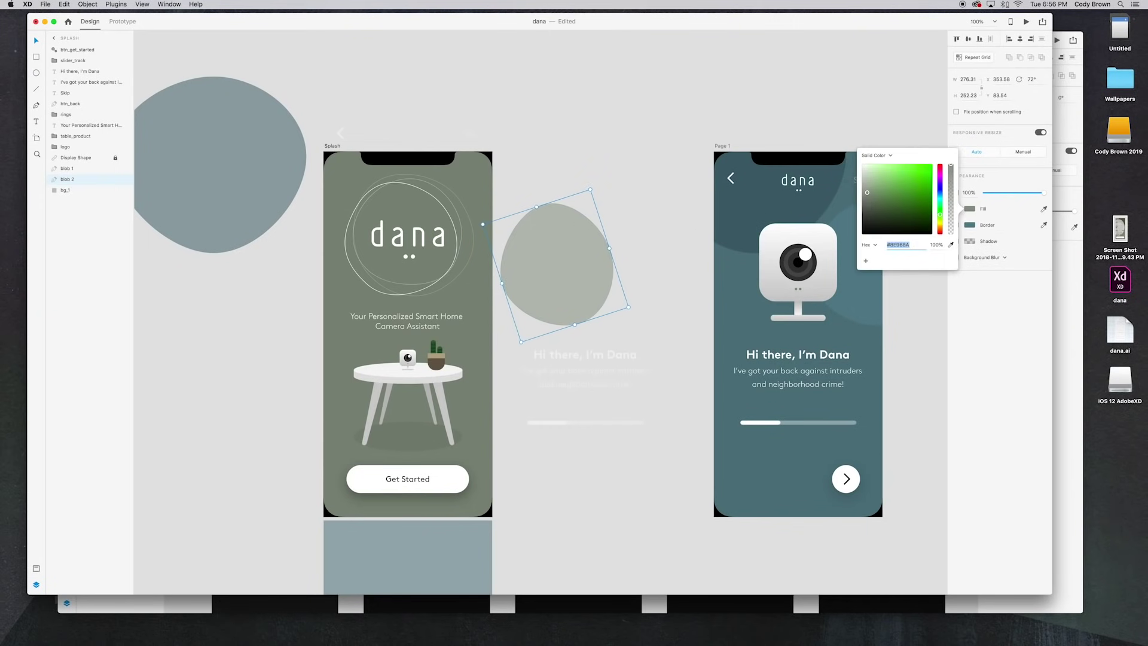
left_click(664, 145)
left_click_drag(666, 146, 625, 130)
Step: Preview the recolored blobs in the transition from Splash to Page 1 and back again, repeating it once
left_click(293, 140)
left_click(1026, 23)
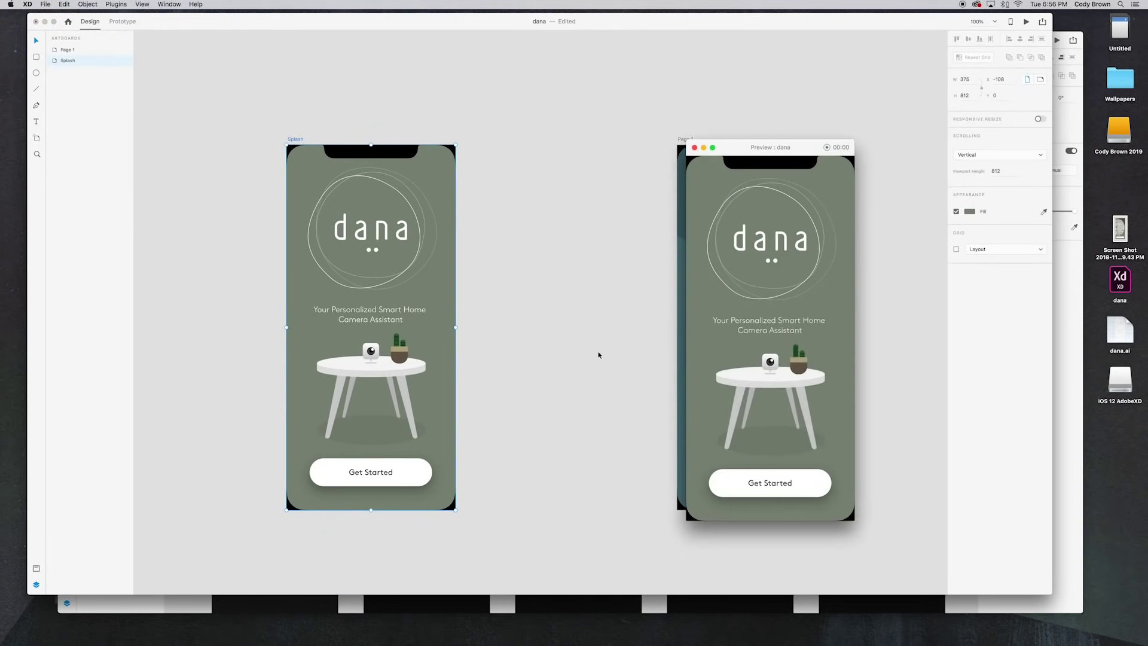
left_click(802, 486)
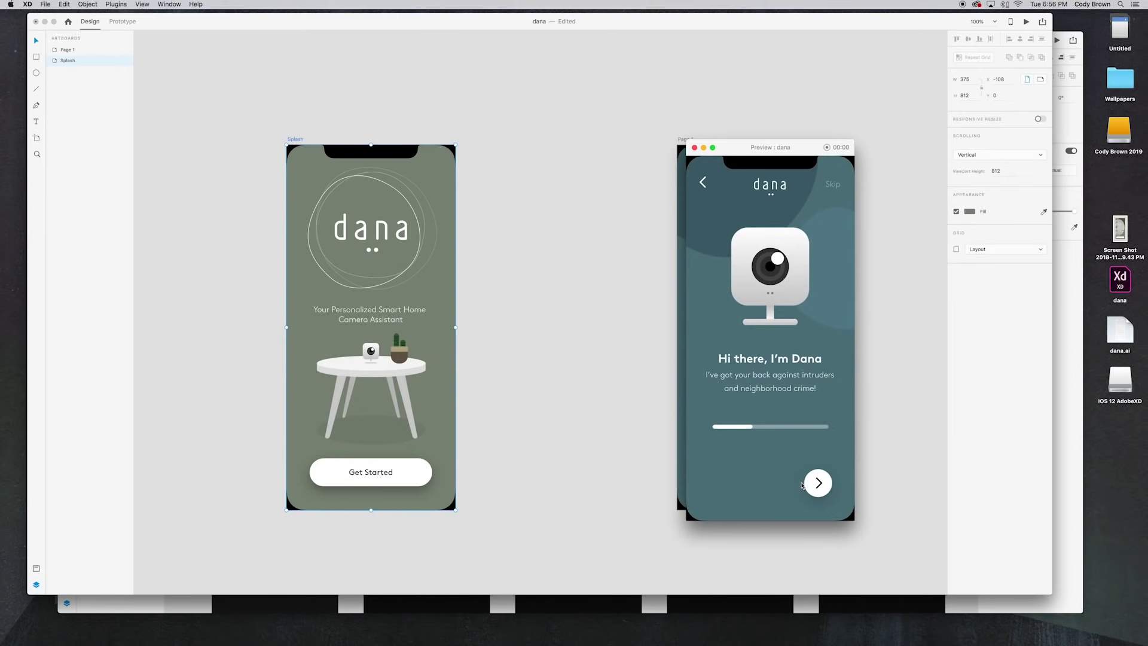
left_click(704, 185)
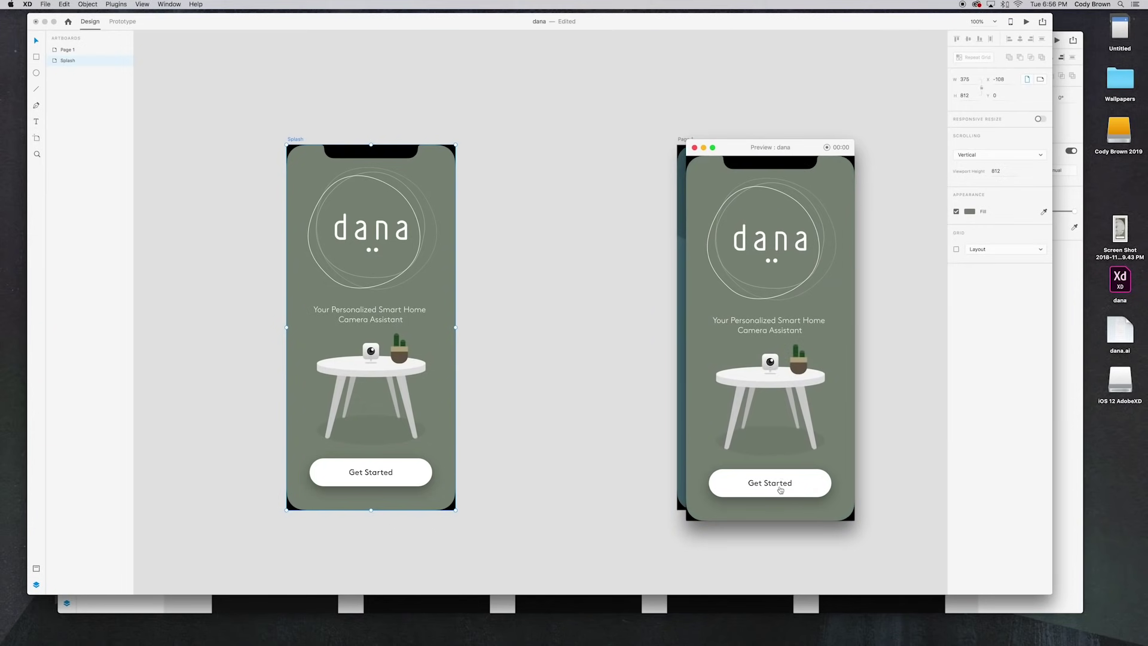
left_click(755, 484)
left_click(704, 182)
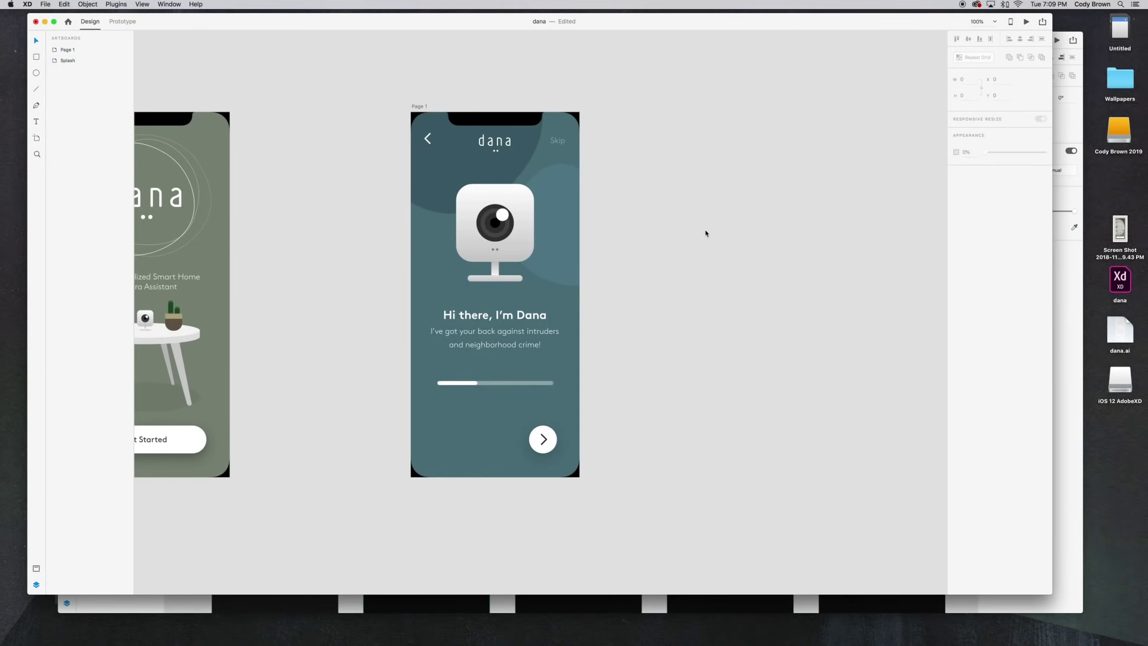
Step: Duplicate the Page 1 artboard beside the original and rename the copy as Page 2
left_click_drag(418, 106, 779, 144)
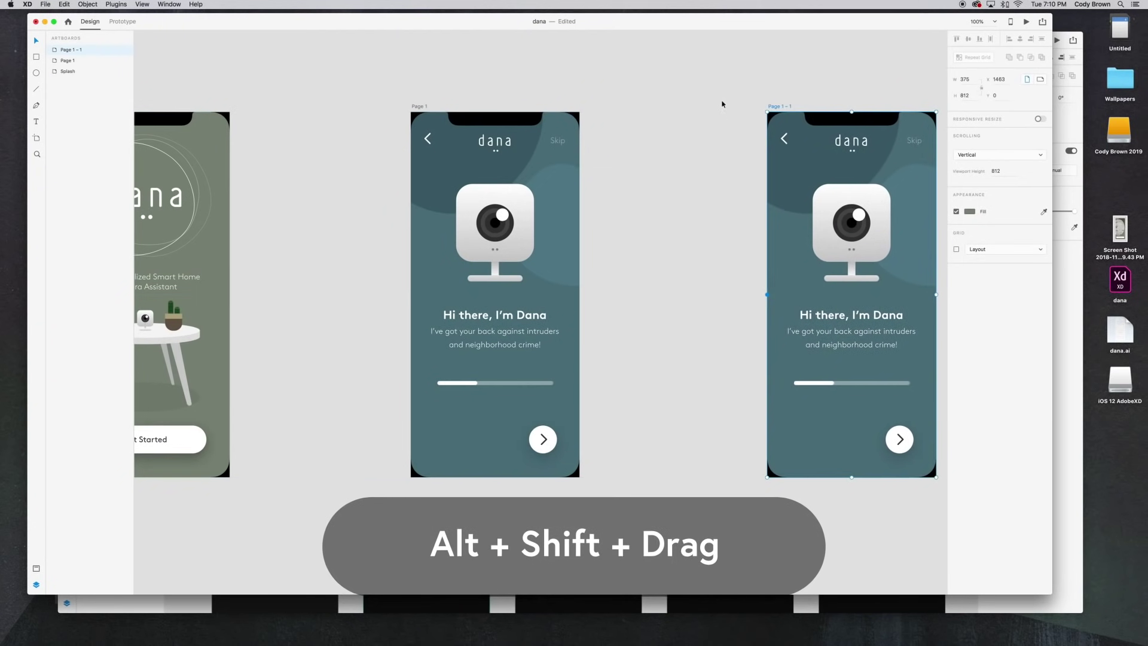
left_click_drag(723, 106, 506, 100)
double_click(73, 50)
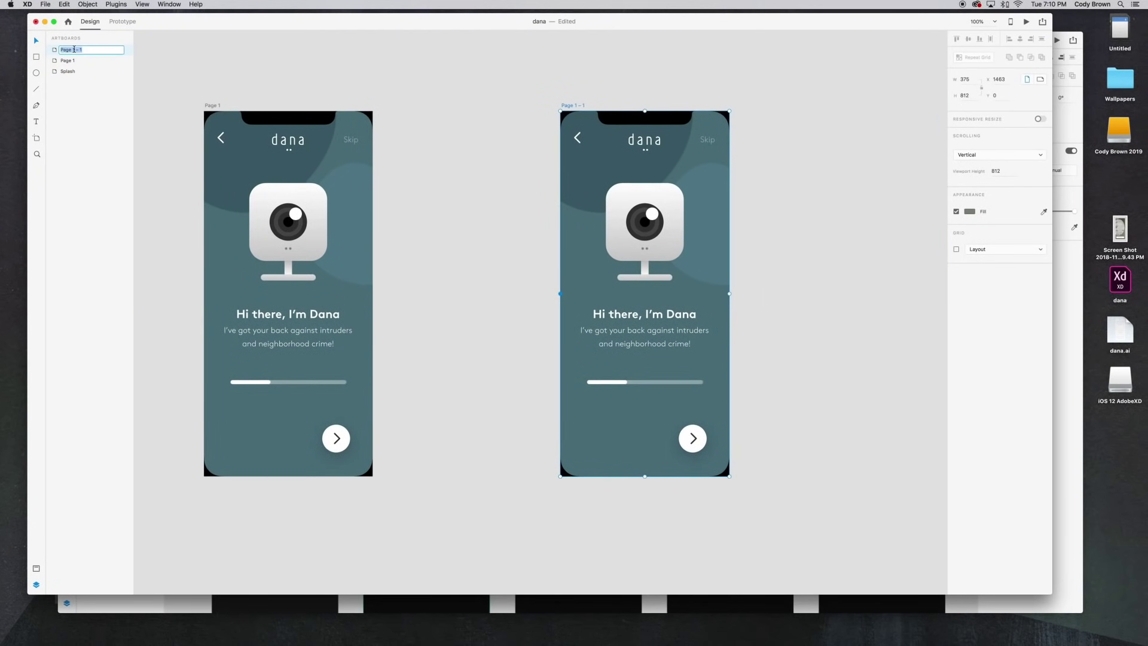
type("Page 2")
key("Return")
Step: Move the Page 2 artboard slightly farther away from Page 1
scroll(477, 168, "right", 5)
left_click(679, 200)
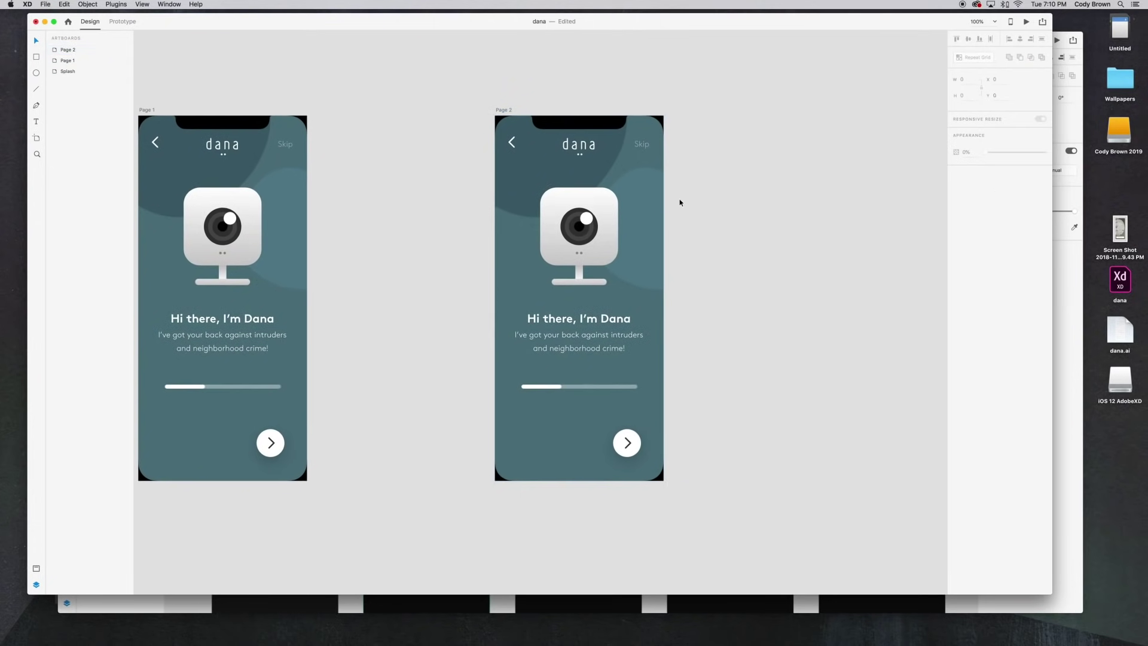
left_click_drag(505, 110, 530, 110)
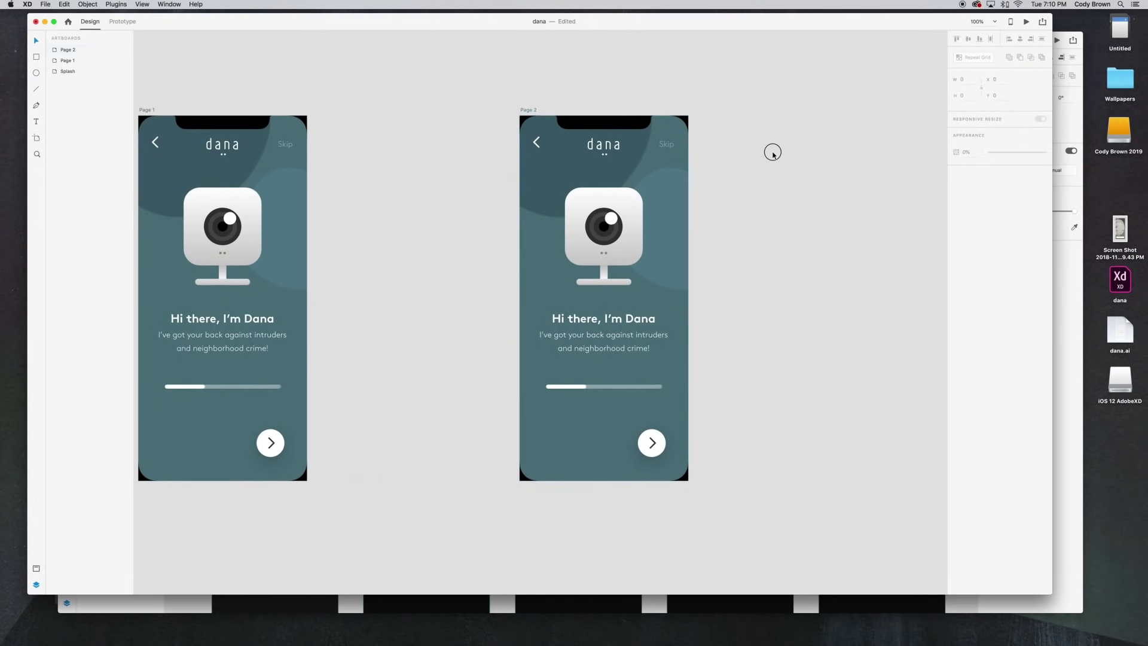
Step: Scale the dana camera on Page 2 down to about 75 by 94 and nudge it slightly right and down
double_click(629, 245)
left_click_drag(642, 187, 586, 213)
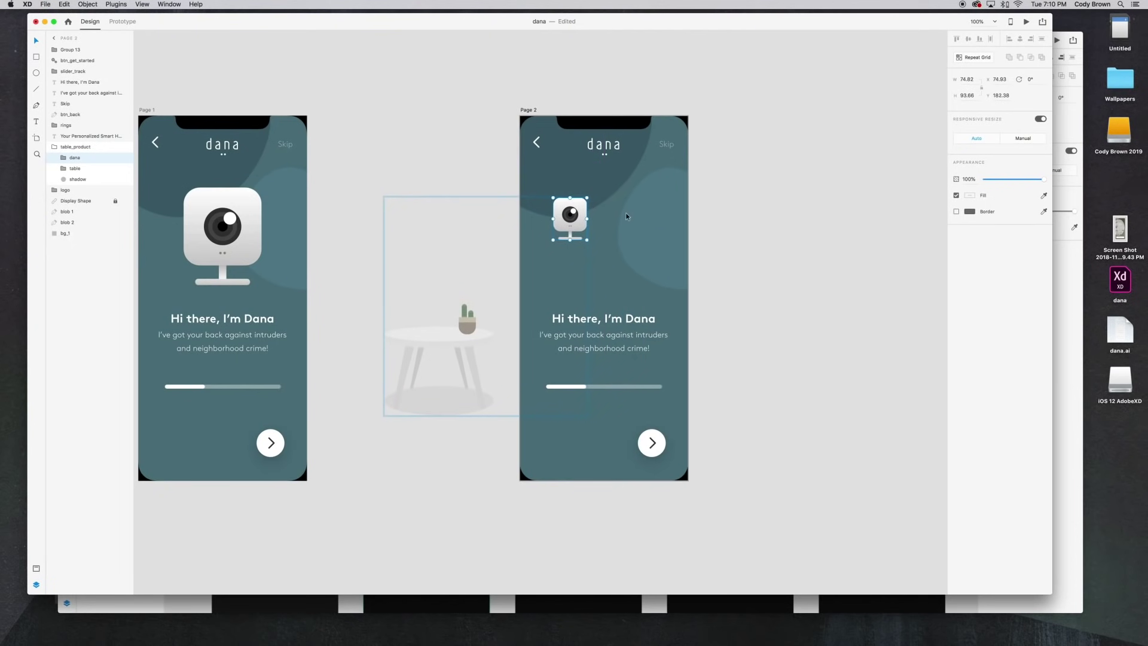
key("Right")
key("Right")
key("Right")
key("Right")
key("Down")
key("Down")
key("Escape")
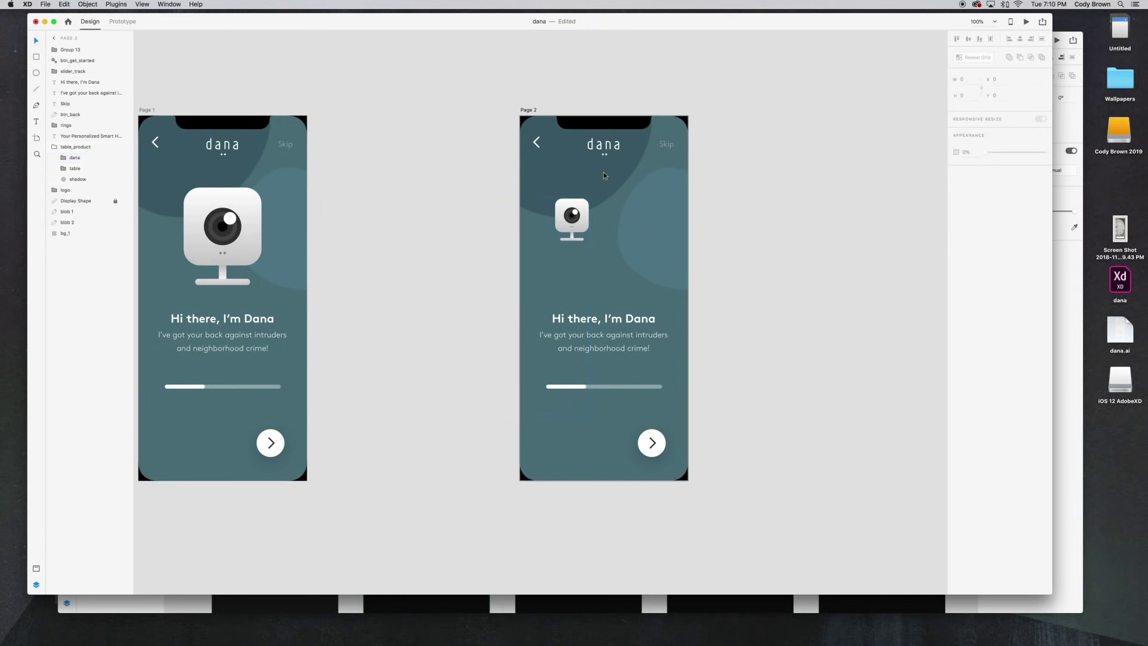
left_click(614, 336)
left_click(619, 321, "shift")
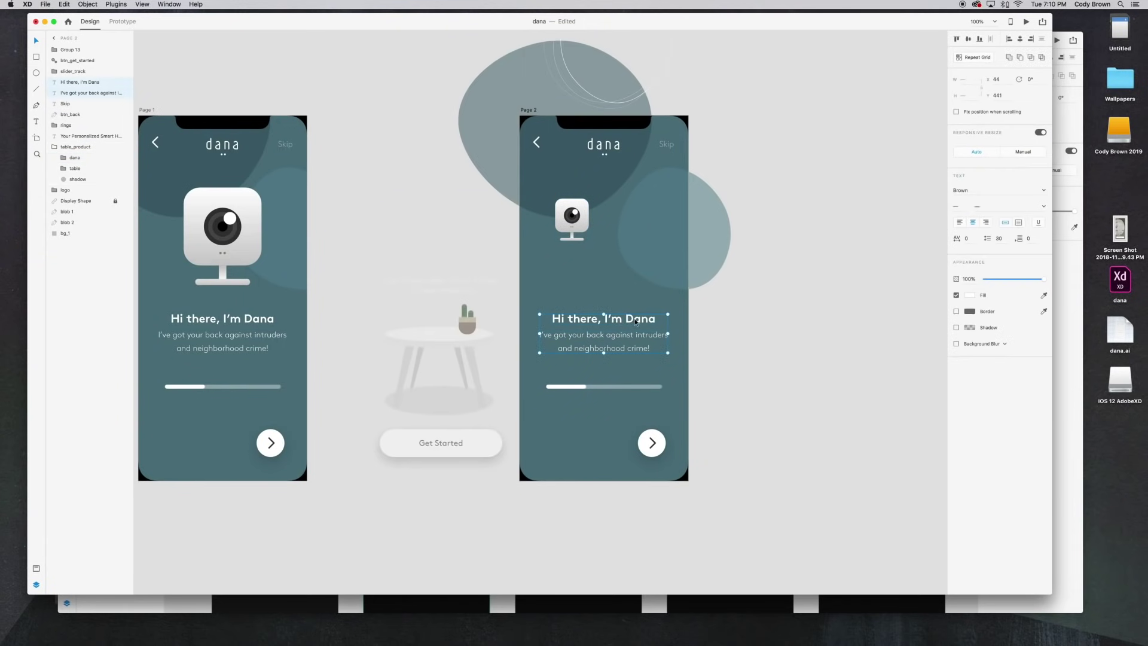
left_click(427, 237)
Step: Link Page 1's next-arrow button to Page 2 with a tap-triggered Auto-Animate transition in Prototype mode
left_click(277, 238)
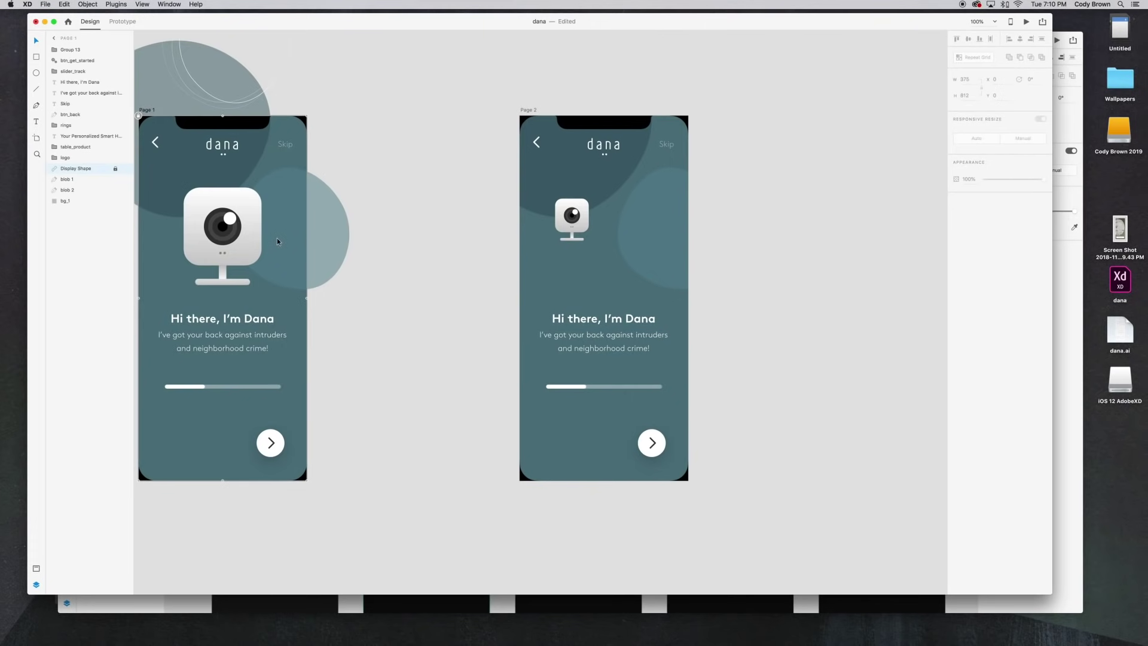
left_click(123, 20)
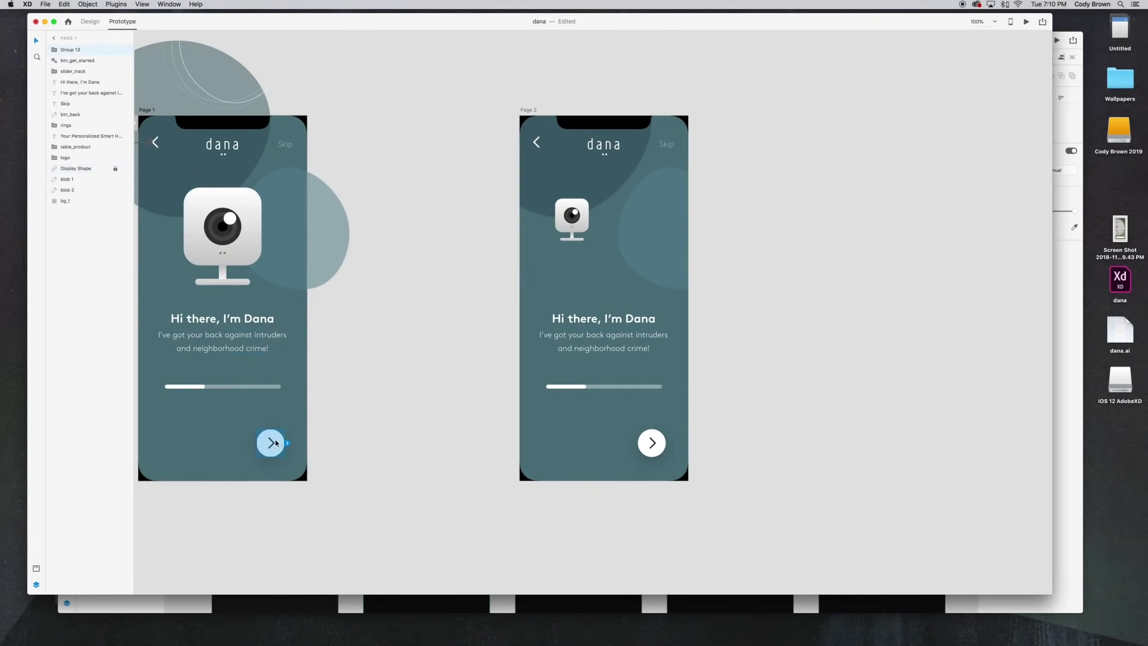
left_click_drag(287, 444, 537, 145)
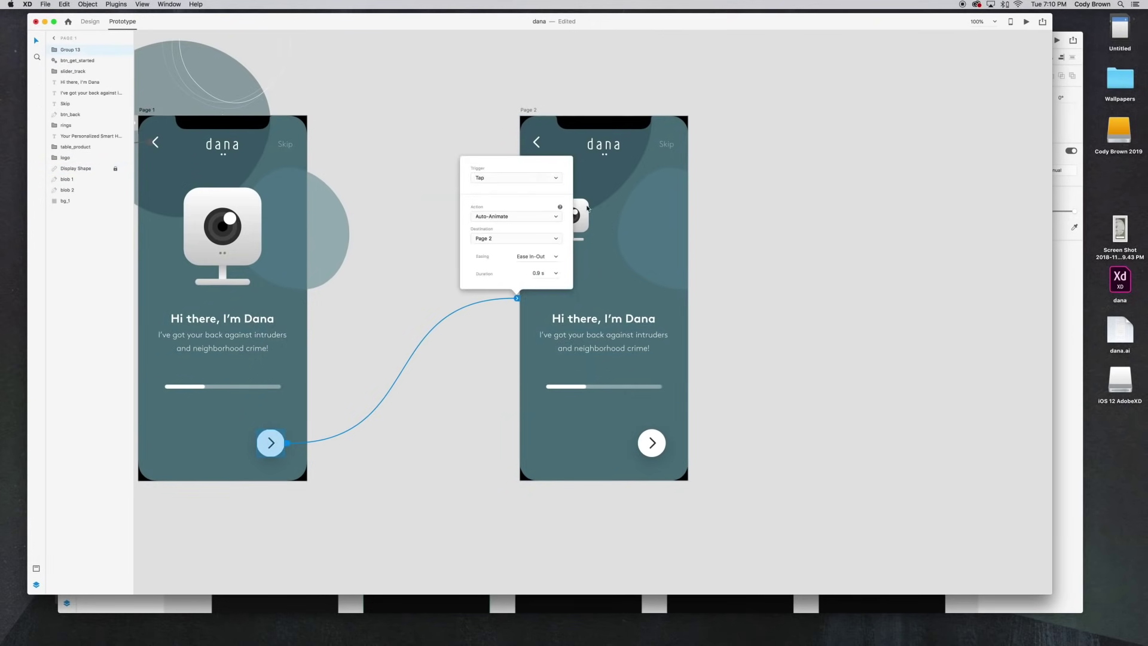
Step: Link Page 2's back arrow to Page 1 and check the wiring between the two artboards
left_click(537, 145)
left_click_drag(533, 142, 288, 195)
left_click(379, 137)
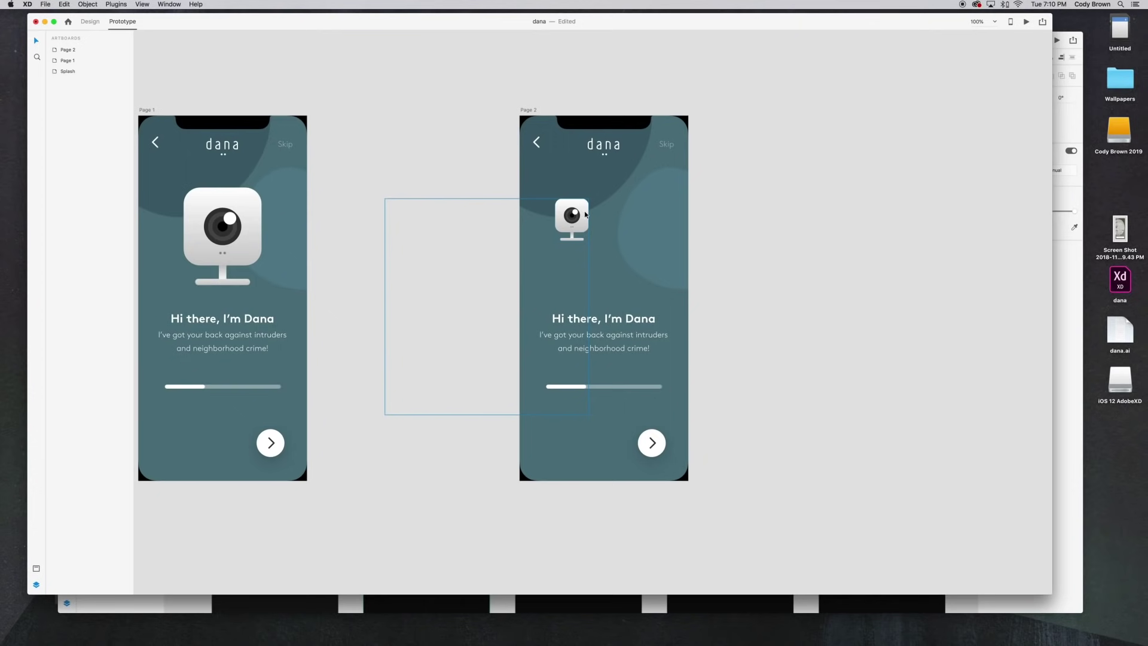
left_click(306, 177)
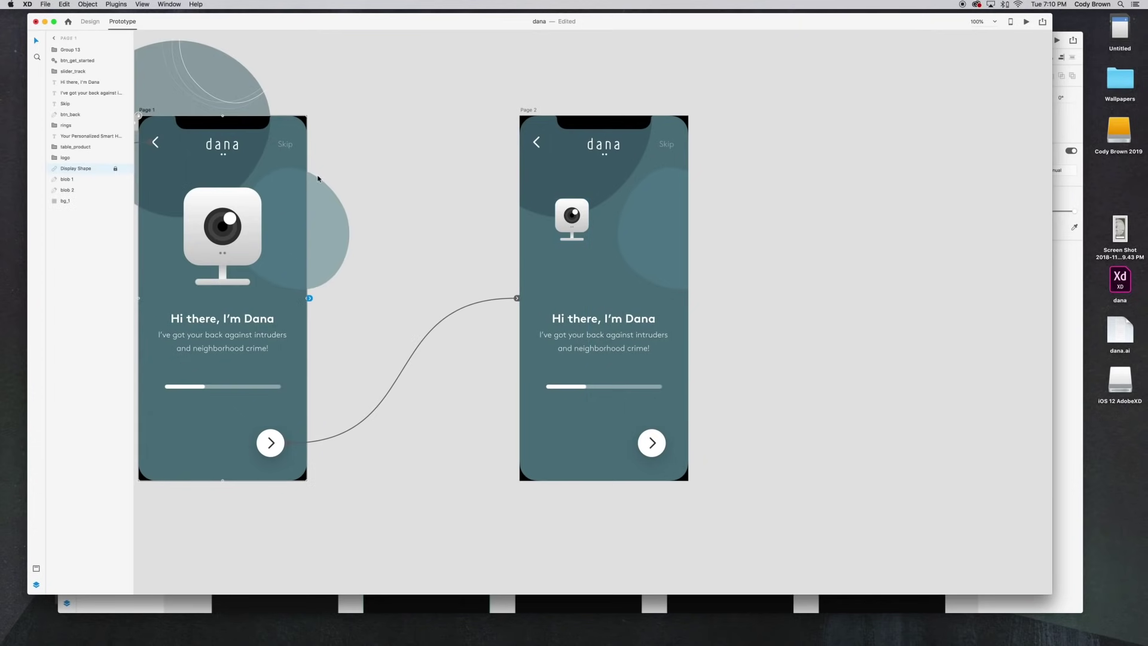
left_click(745, 207)
Step: In Design mode, move Page 2's "Hi there, I'm Dana" heading and description outside the artboard, just past its left edge
left_click(629, 325)
left_click(623, 348, "shift")
key("super+c")
left_click(90, 21)
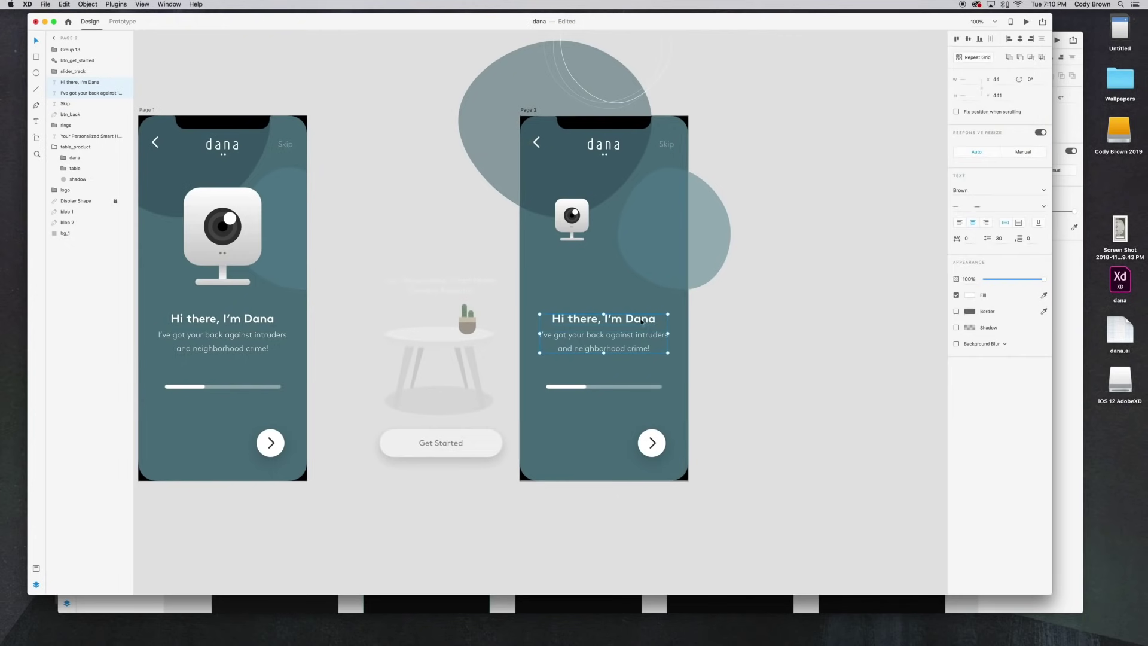
left_click_drag(652, 333, 470, 323)
Step: Slide the white indicator of Page 2's progress track to the middle of the track
left_click(584, 393)
double_click(571, 387)
left_click_drag(568, 388, 606, 390)
left_click(760, 398)
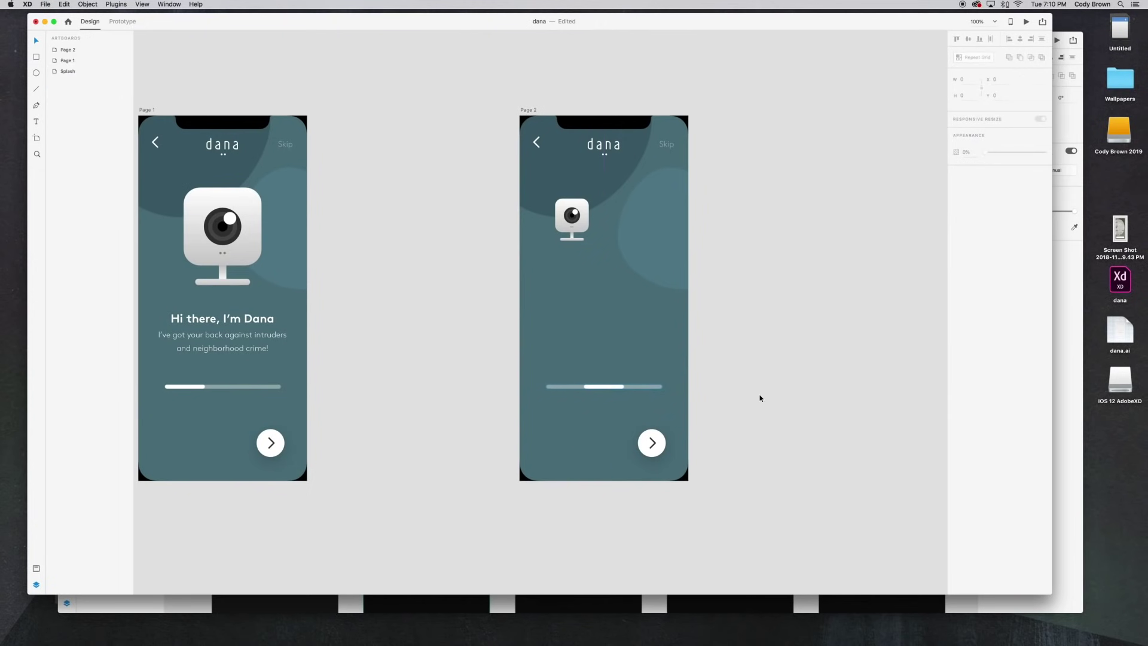
scroll(738, 402, "up", 1)
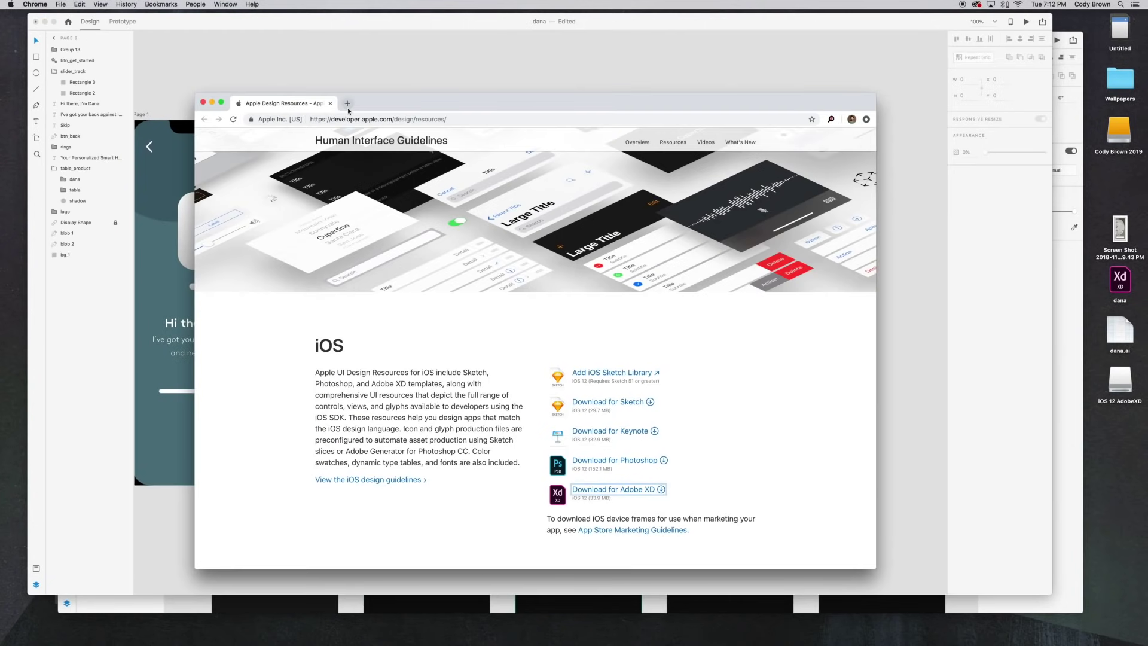
Step: Search Google Images for "bluetooth logo" in a new Chrome tab
left_click(347, 107)
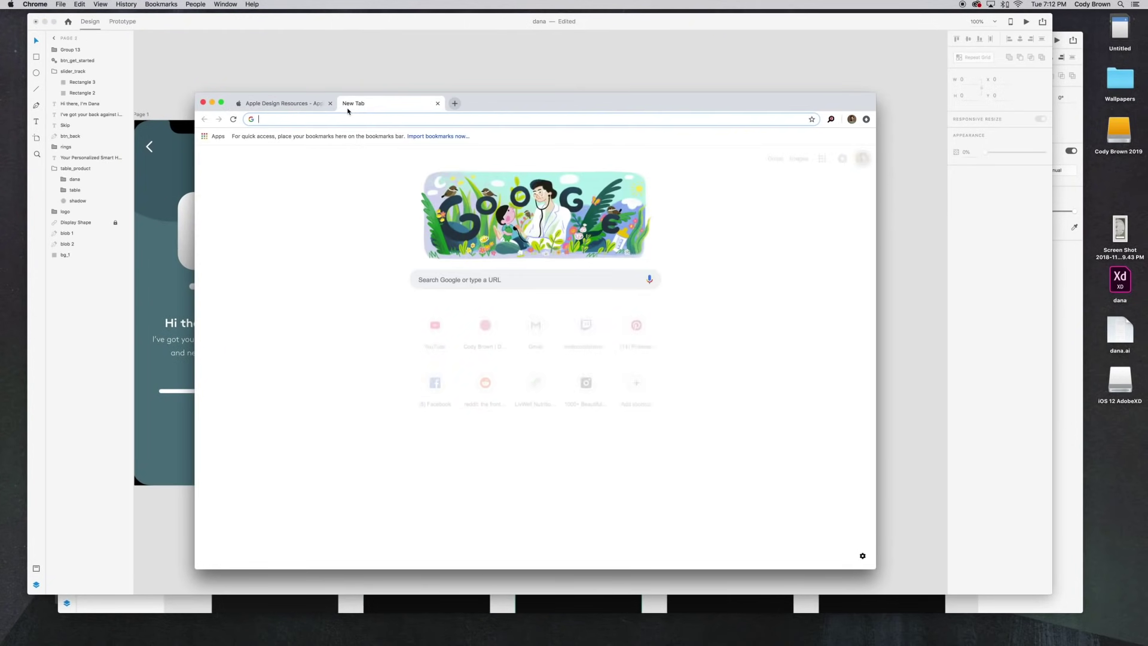
type("bluetooth logo")
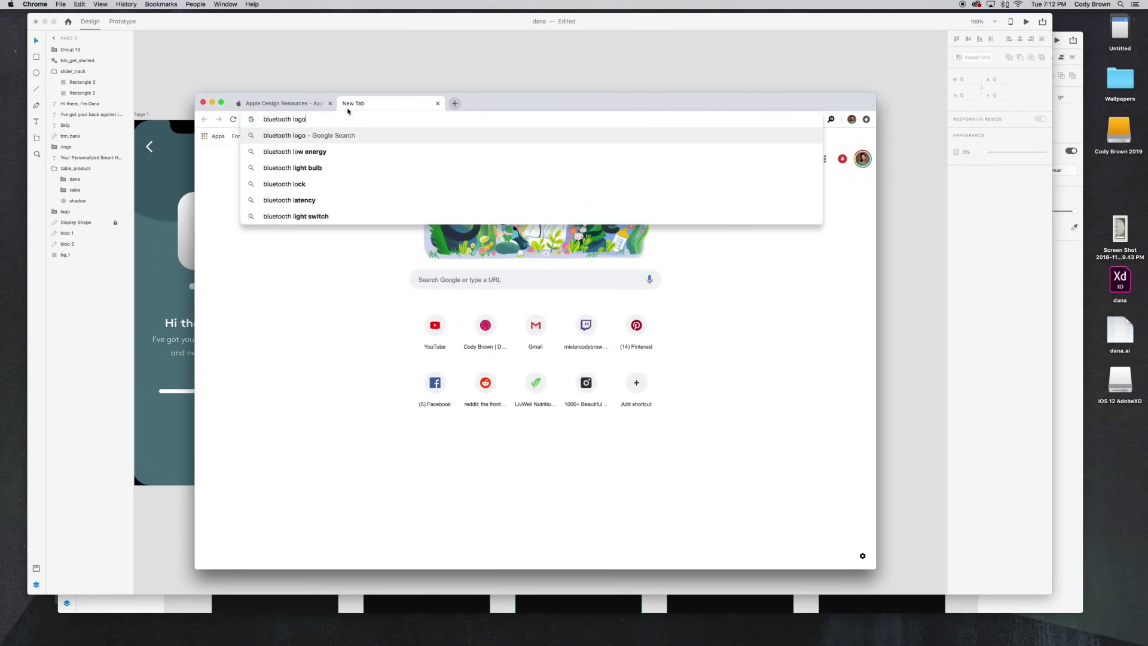
key("Return")
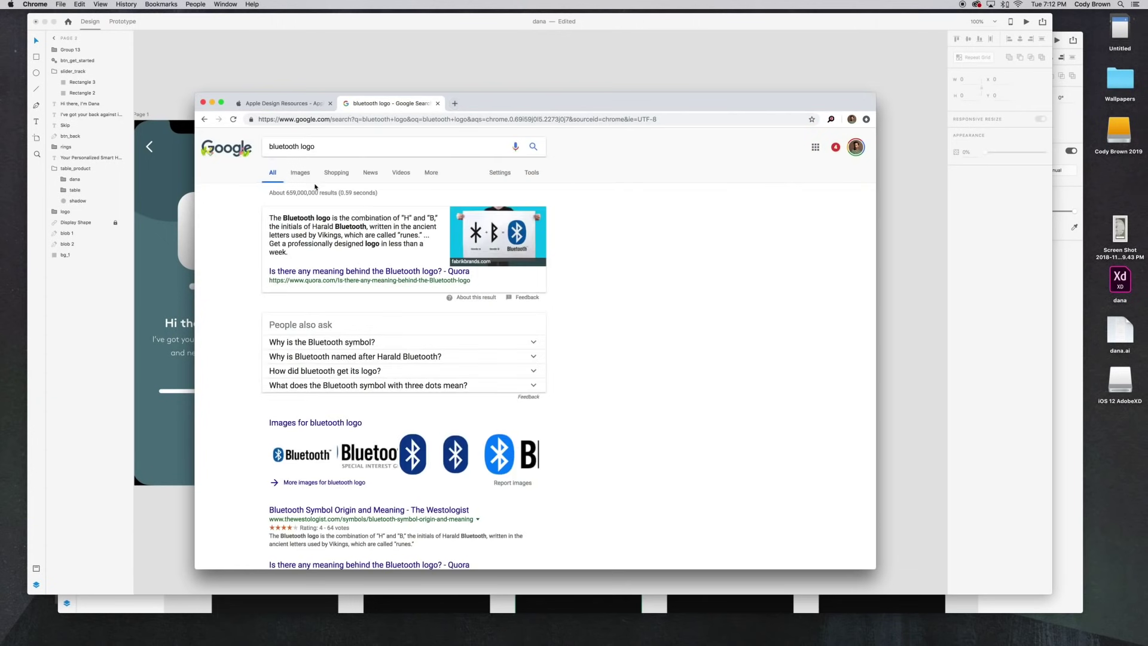
left_click(303, 174)
scroll(498, 409, "down", 2)
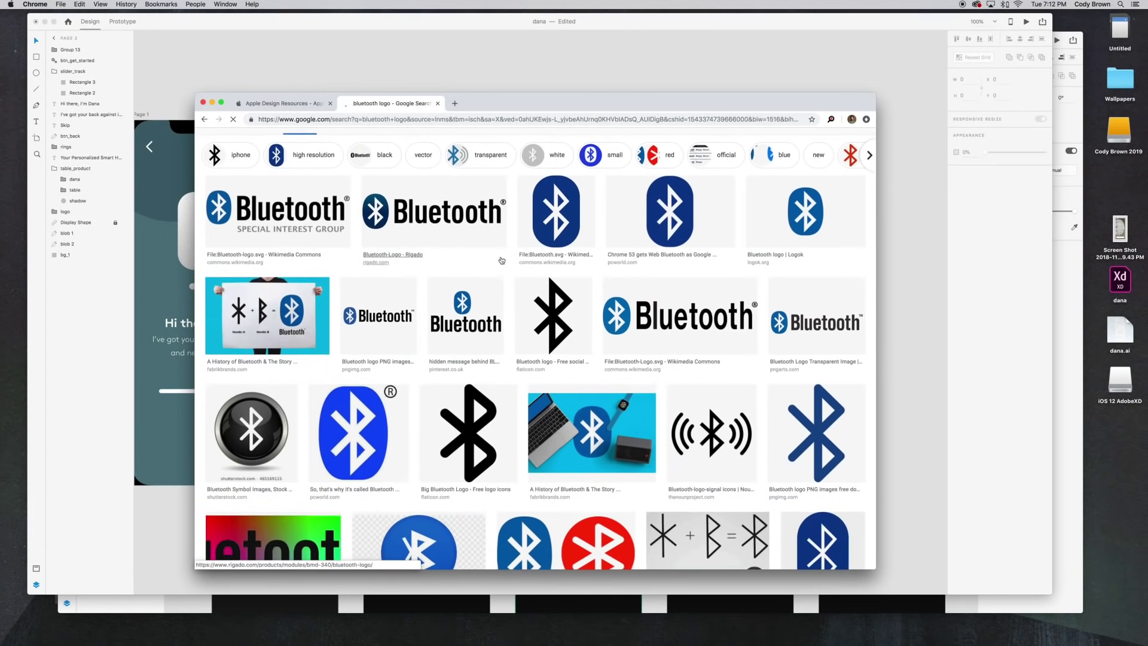
Step: Copy the black "Big Bluetooth Logo" image and, back in XD, paste it on the pasteboard beside Page 2
left_click(499, 409)
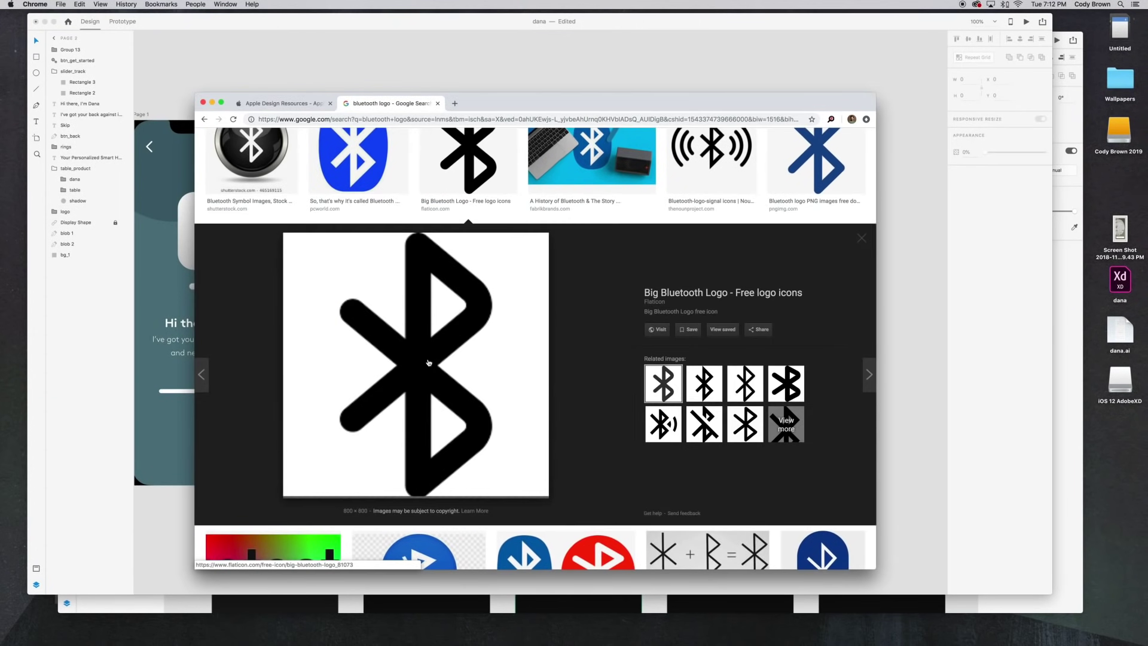
right_click(429, 362)
left_click(473, 435)
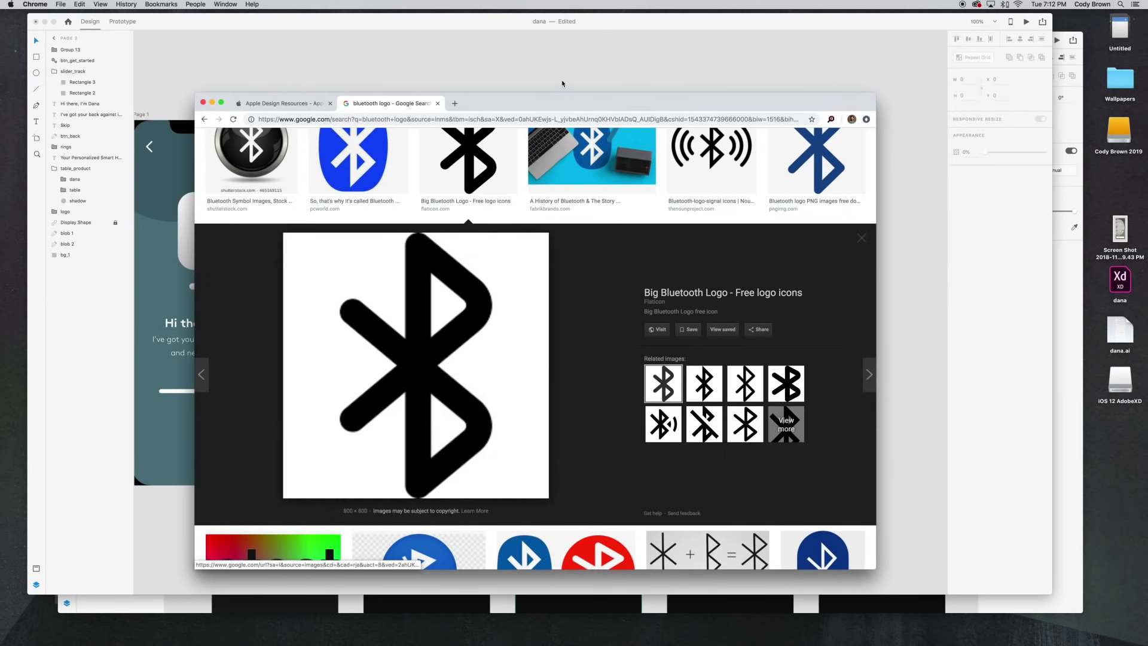
left_click(563, 86)
key("super+v")
left_click_drag(608, 319, 786, 307)
left_click(785, 197)
left_click_drag(786, 196, 410, 216)
Step: Trace the Bluetooth logo's centerline with the Pen tool as one open path, curving the two outer corners
key("super+equal")
key("super+equal")
key("super+equal")
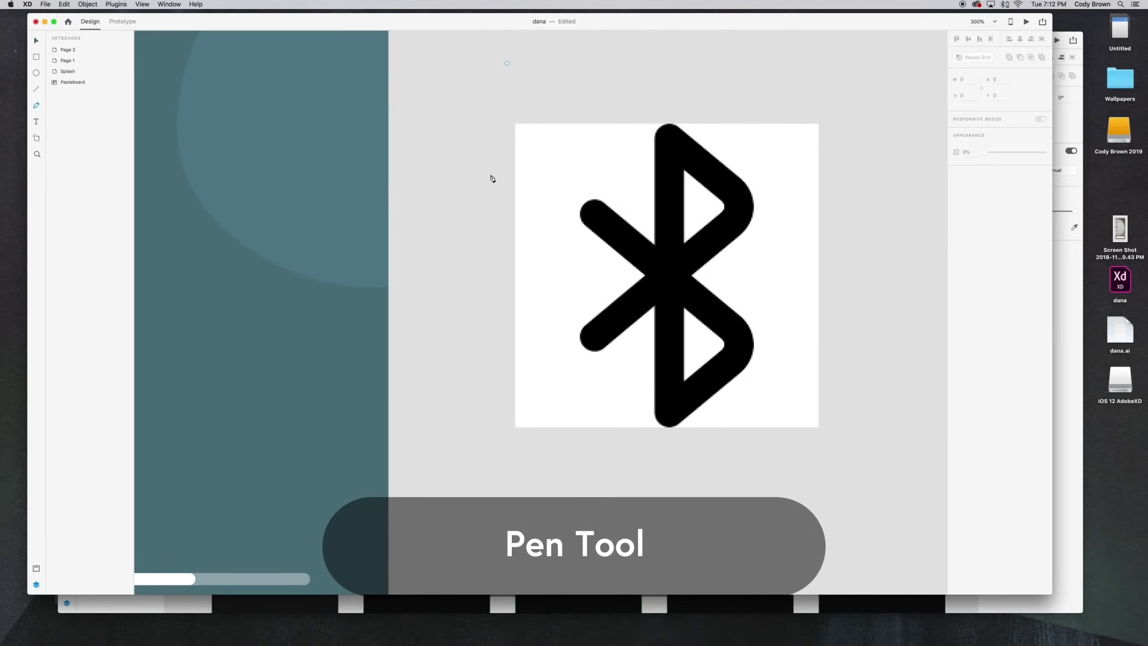
key("p")
left_click(591, 209)
left_click(732, 328)
left_click_drag(734, 362, 712, 381)
left_click(672, 413)
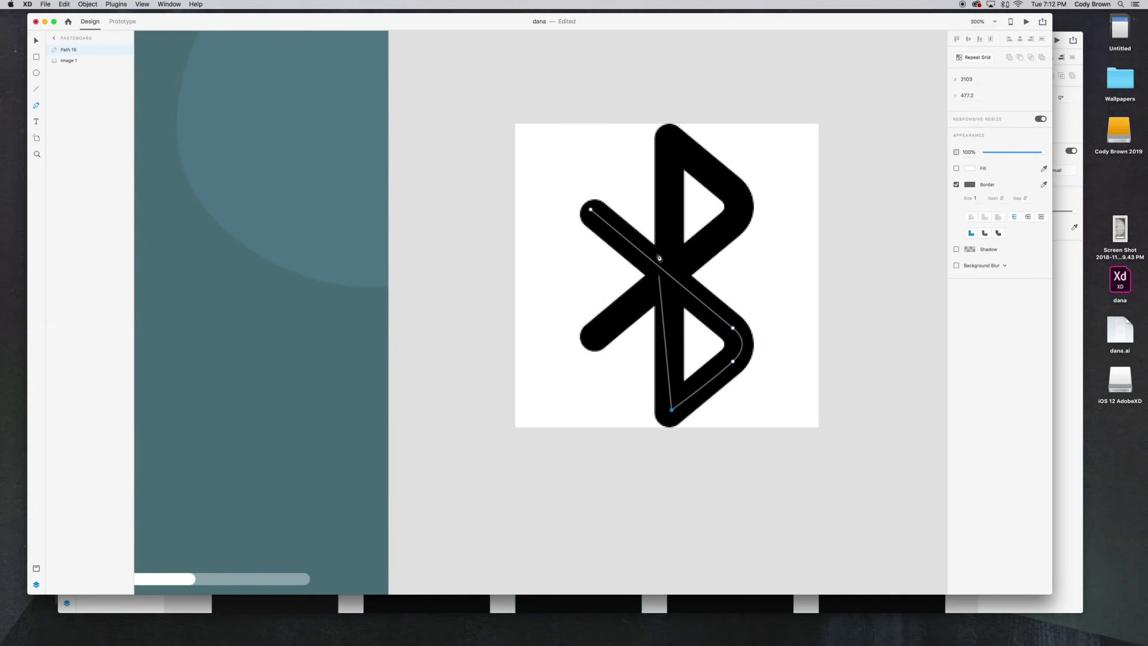
left_click(669, 138)
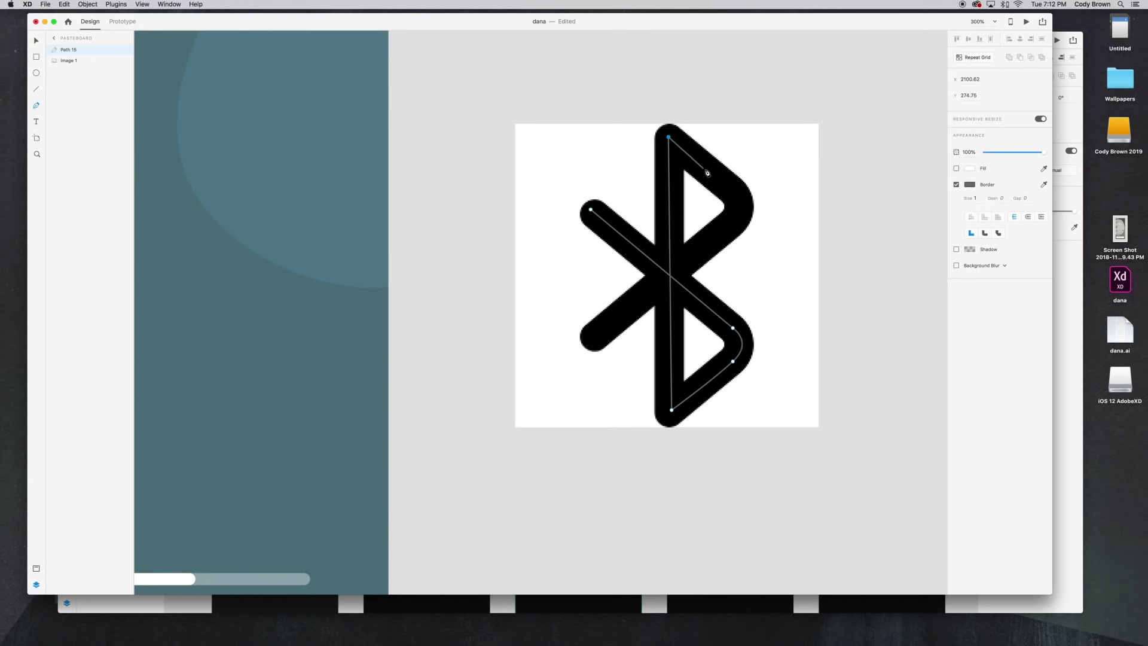
left_click(733, 191)
left_click_drag(733, 223, 715, 245)
left_click(594, 337)
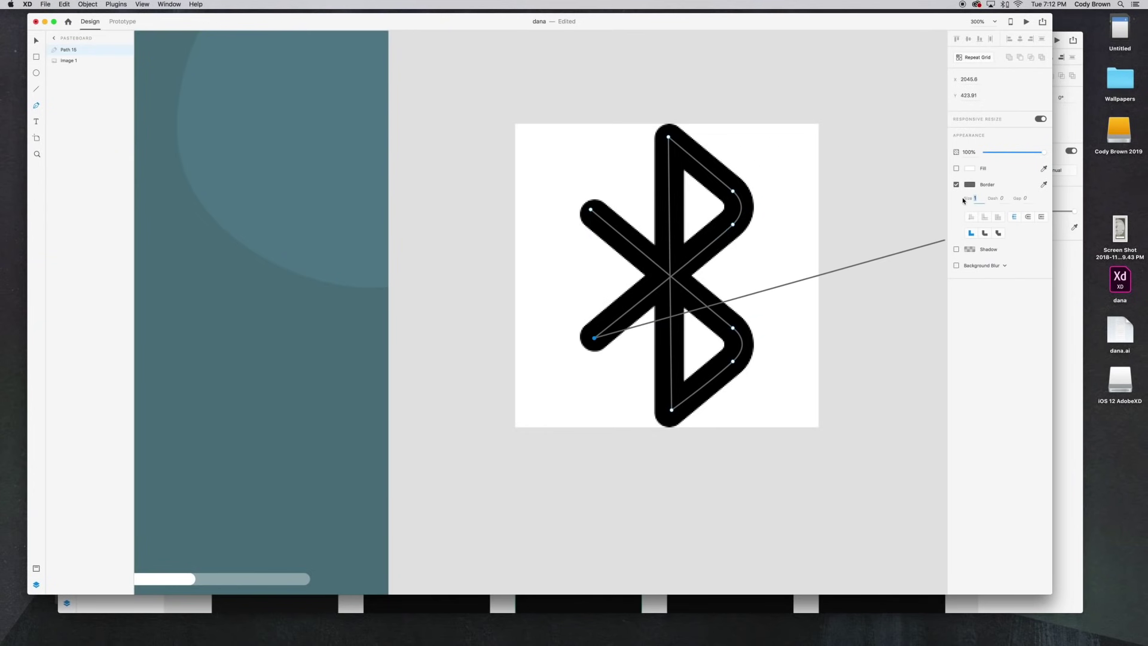
Step: Give the traced Bluetooth path a border size of 15 with round caps and round joins
key("Return")
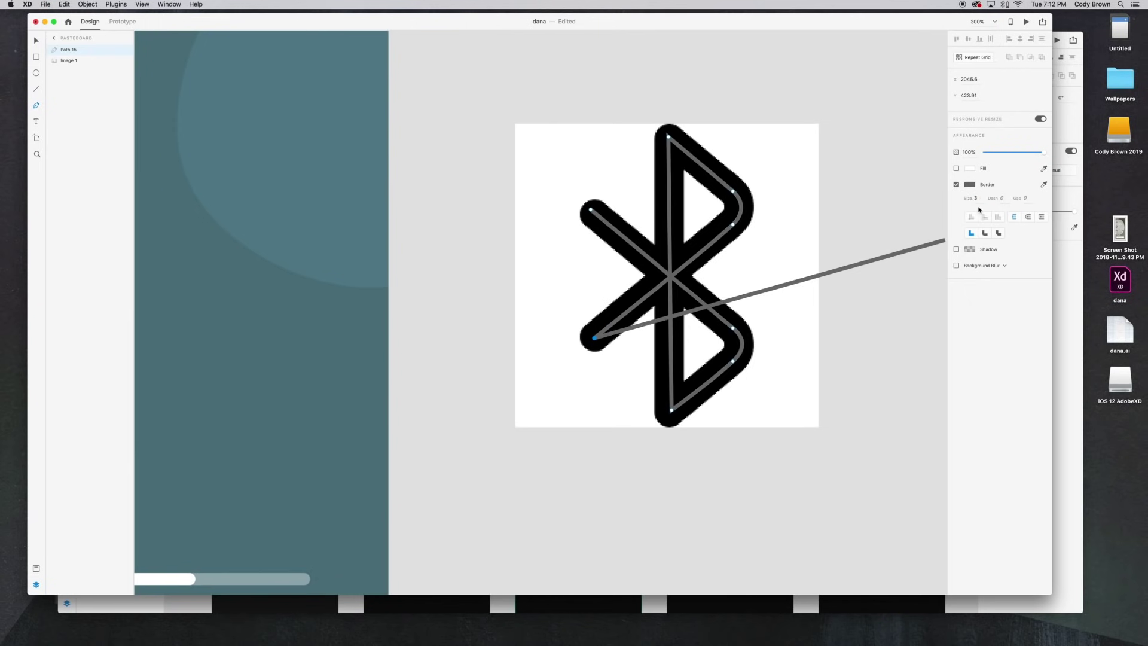
type("9")
key("Return")
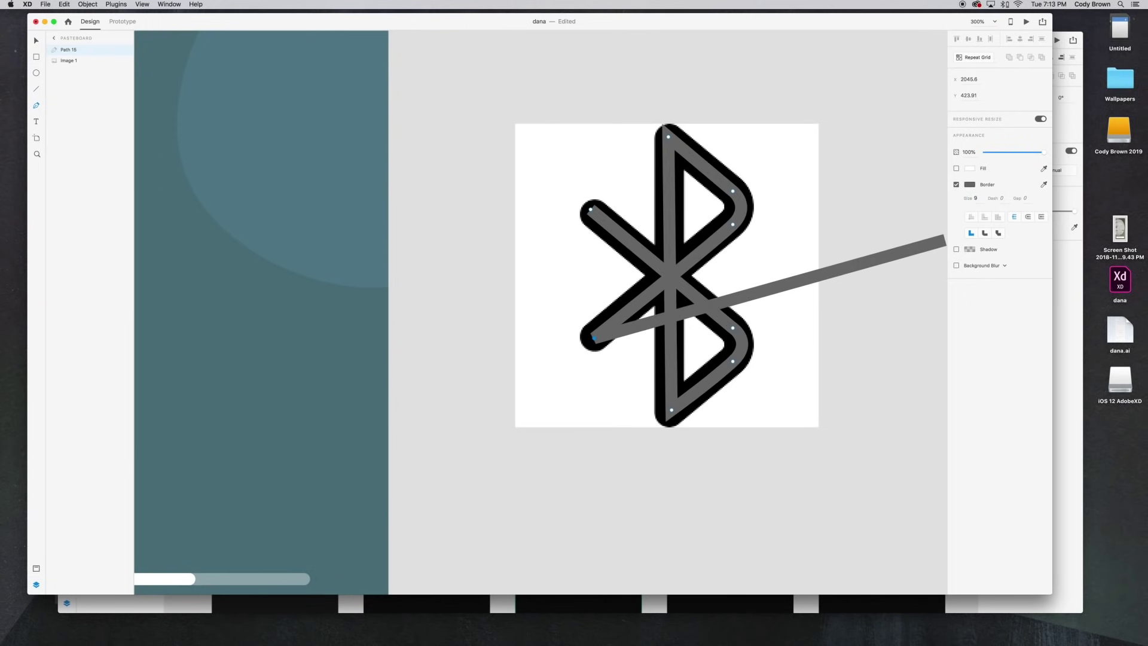
left_click(37, 41)
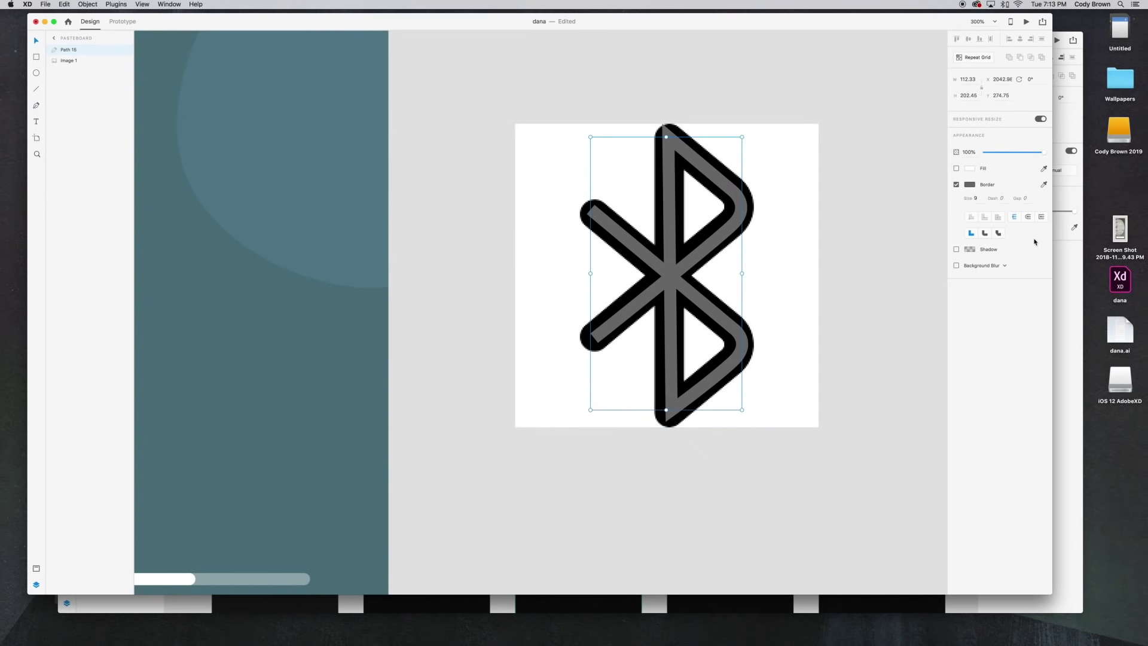
left_click(986, 234)
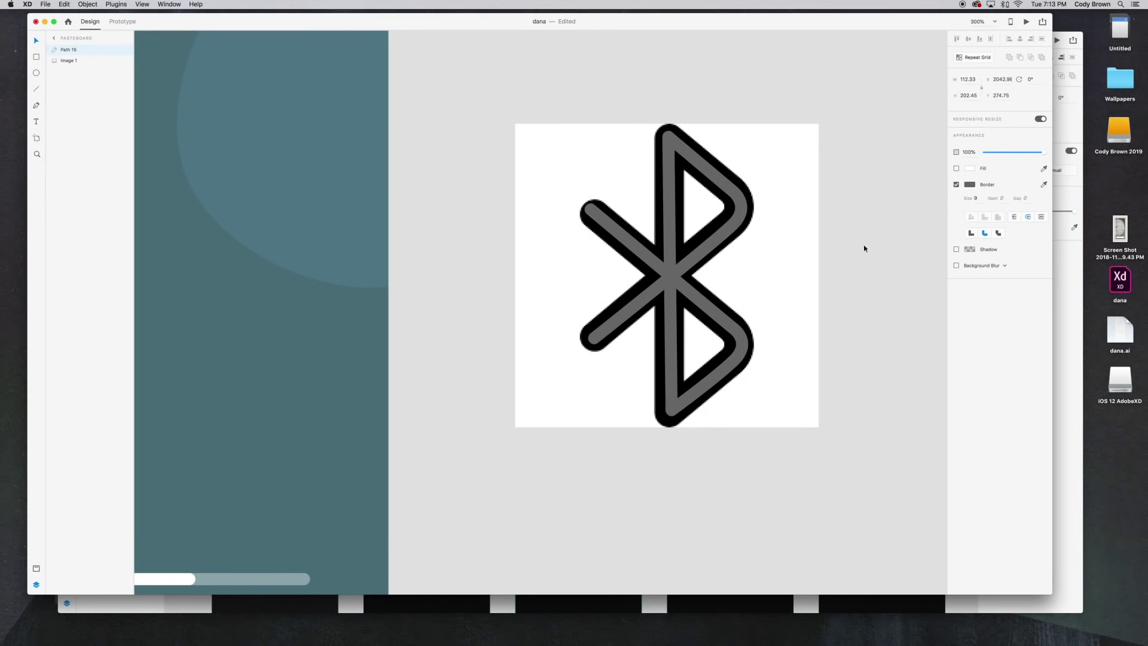
left_click(668, 265)
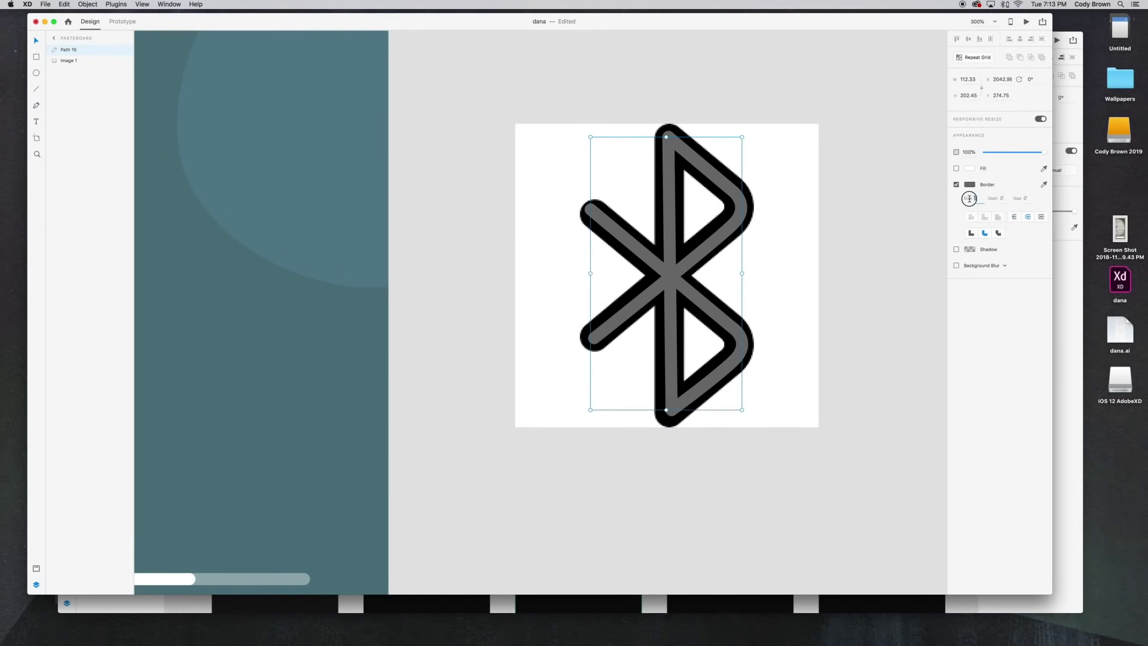
type("15")
key("Return")
Step: Delete the reference logo image and set the traced path's border color to white, #FFFFFF
left_click(692, 231)
left_click(761, 229)
key("Delete")
left_click(729, 228)
left_click(970, 185)
left_click_drag(919, 192, 774, 98)
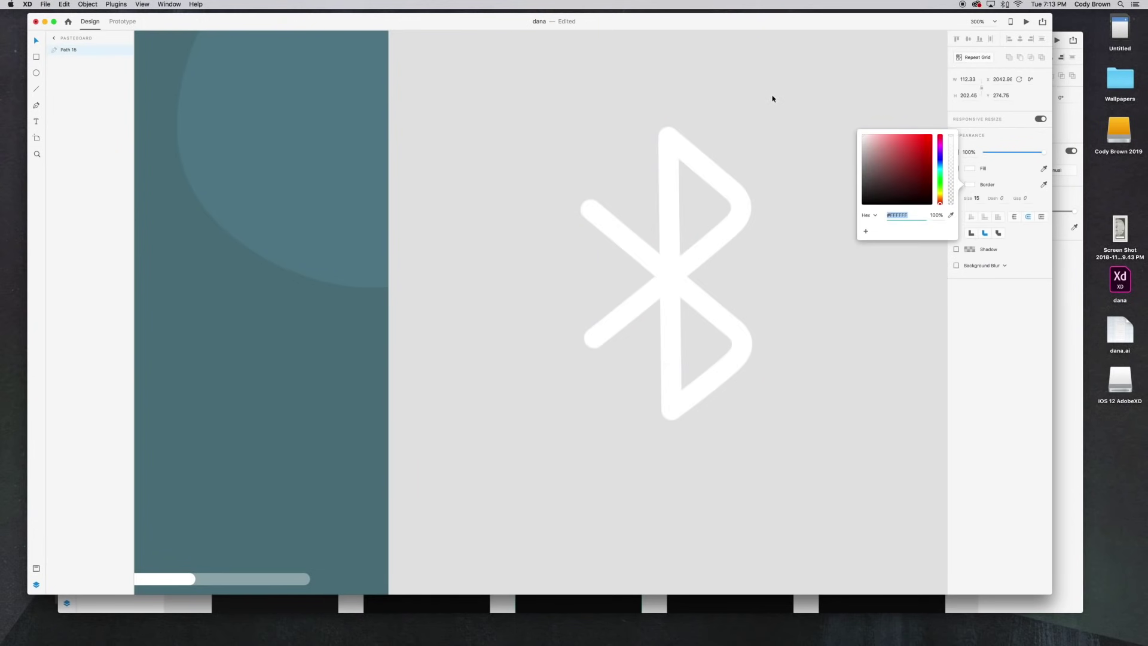
left_click(774, 99)
Step: Place the white Bluetooth icon on Page 2 to the right of the camera, scaled to about 63 by 114
key("super+minus")
key("super+minus")
scroll(709, 299, "left", 5)
left_click(715, 294)
left_click_drag(729, 247, 563, 228)
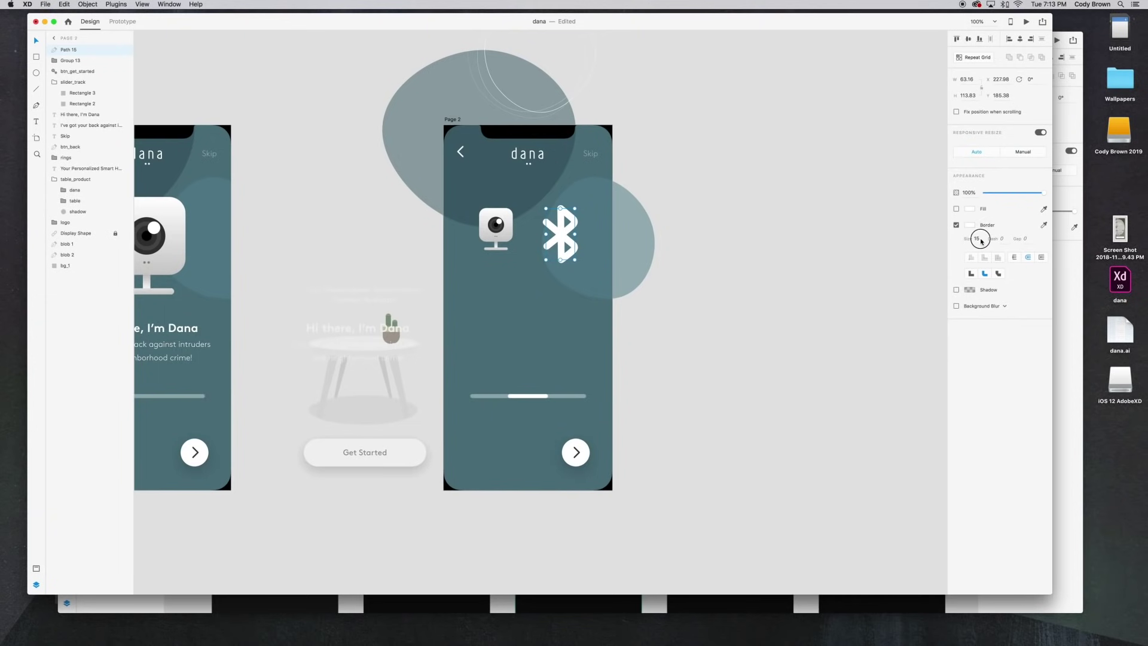
Step: Shrink Page 2's Bluetooth icon to about 51 by 92, set its border size to 8, and align it beside the camera
key("Return")
key("shift+Left")
left_click_drag(572, 258, 565, 249)
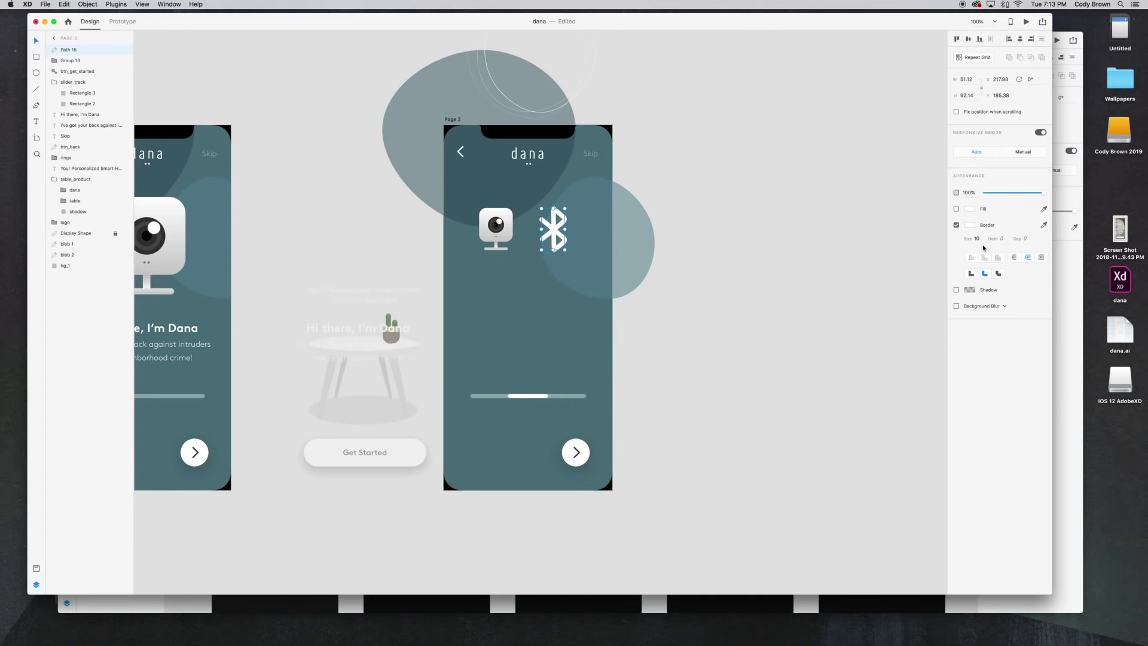
type("8")
key("Return")
left_click_drag(553, 229, 556, 229)
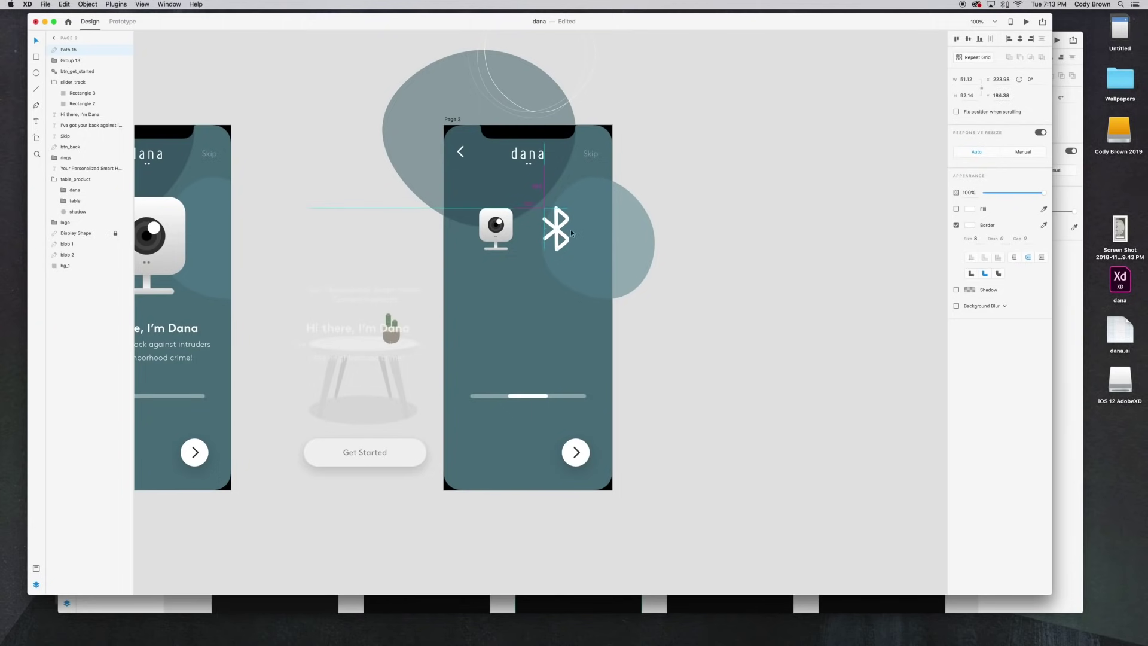
Step: Rename the Bluetooth icon's layer on Page 2 to "blutooth"
left_click(812, 251)
key("super+2")
left_click_drag(813, 192, 843, 269)
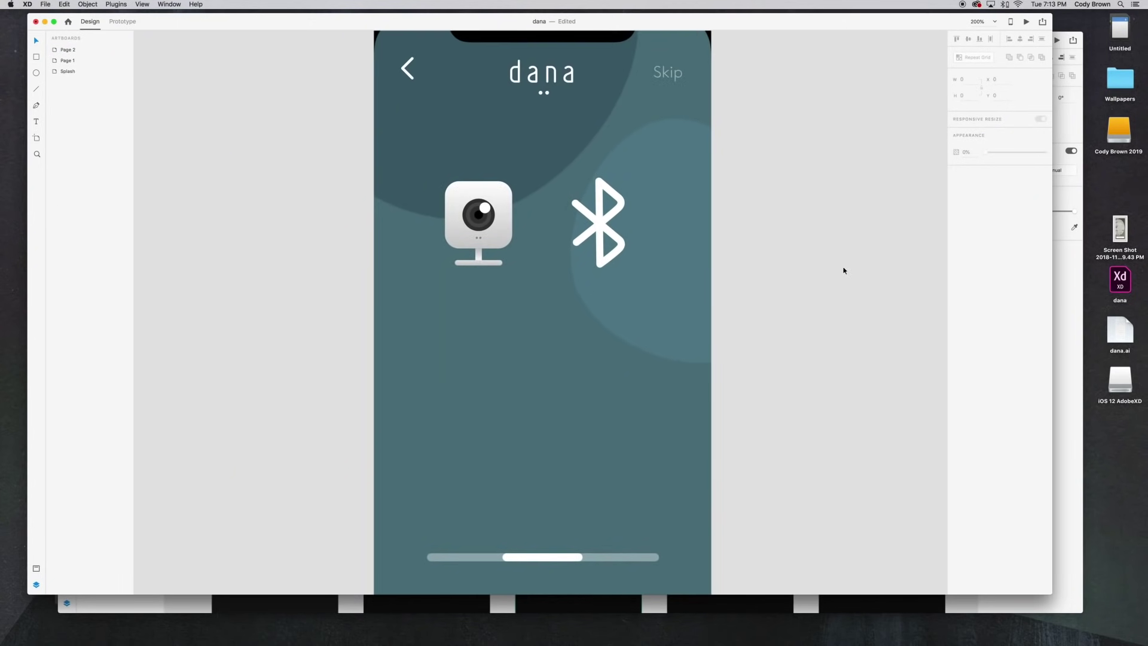
left_click(598, 226)
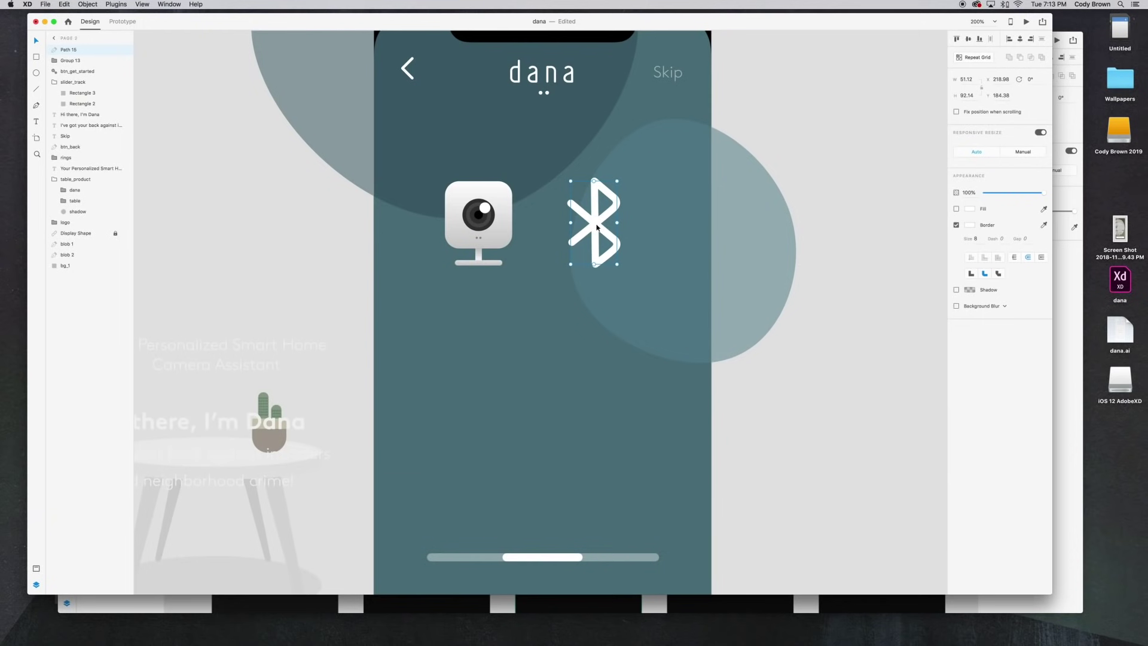
double_click(67, 50)
type("blutooth")
key("Return")
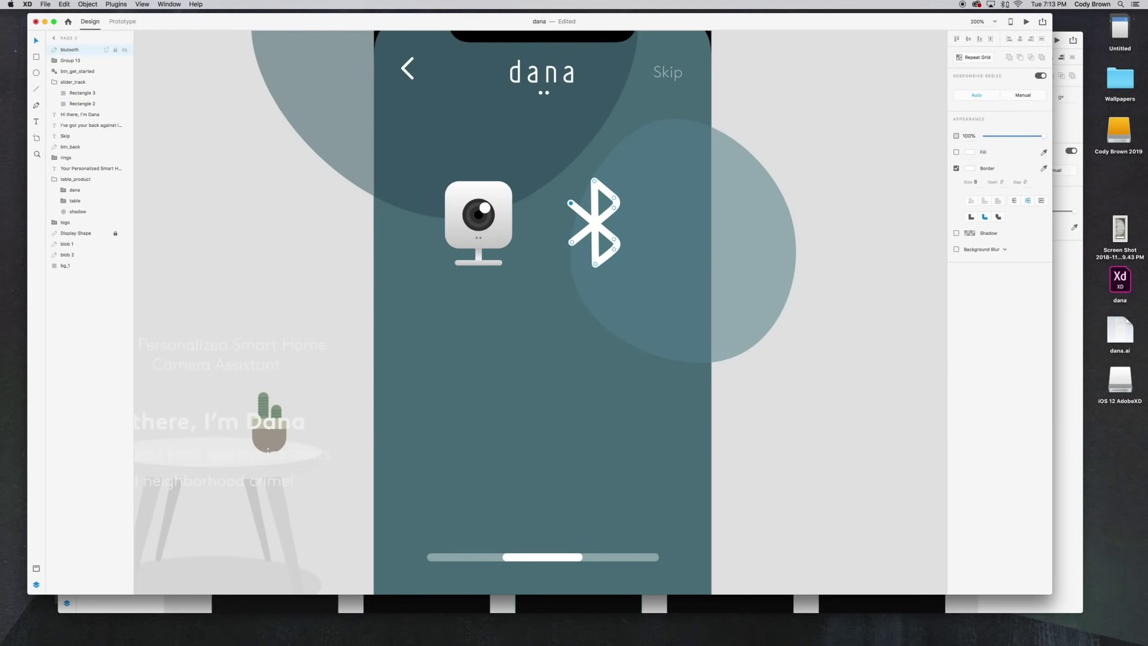
Step: Shift Page 2's Bluetooth icon slightly right, to an X position of about 229
left_click(812, 177)
left_click(599, 221)
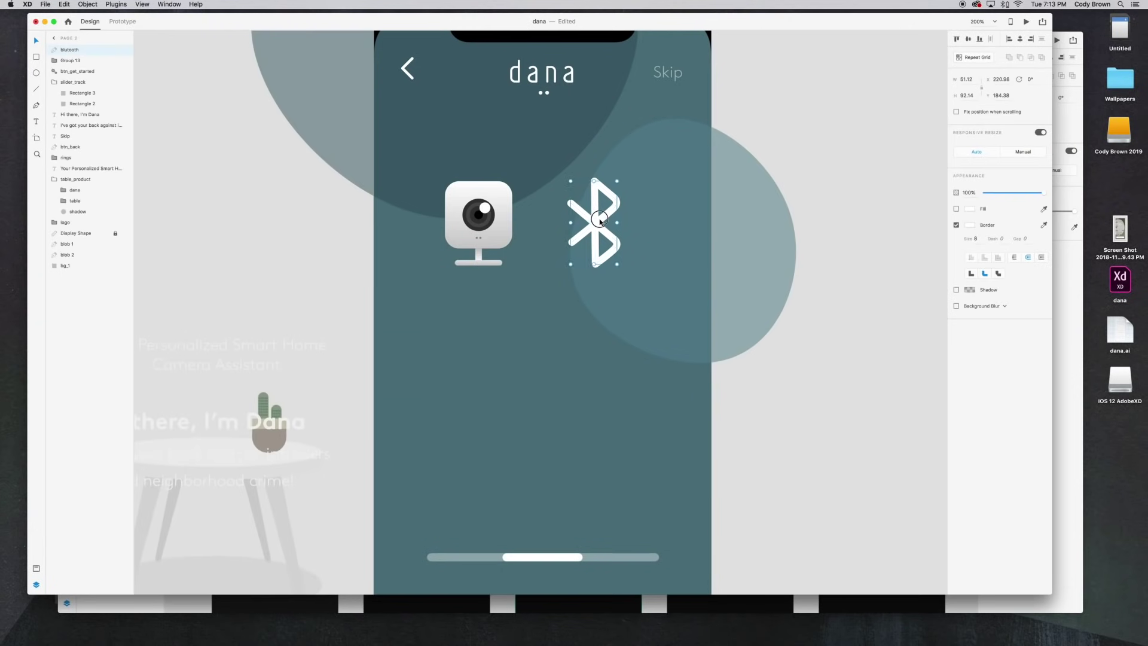
left_click_drag(599, 220, 608, 221)
left_click(469, 217)
Step: Copy the Bluetooth icon onto Page 1 and move the copy outside the artboard, just past its right edge
left_click(627, 208)
key("super+minus")
key("super+minus")
key("super+minus")
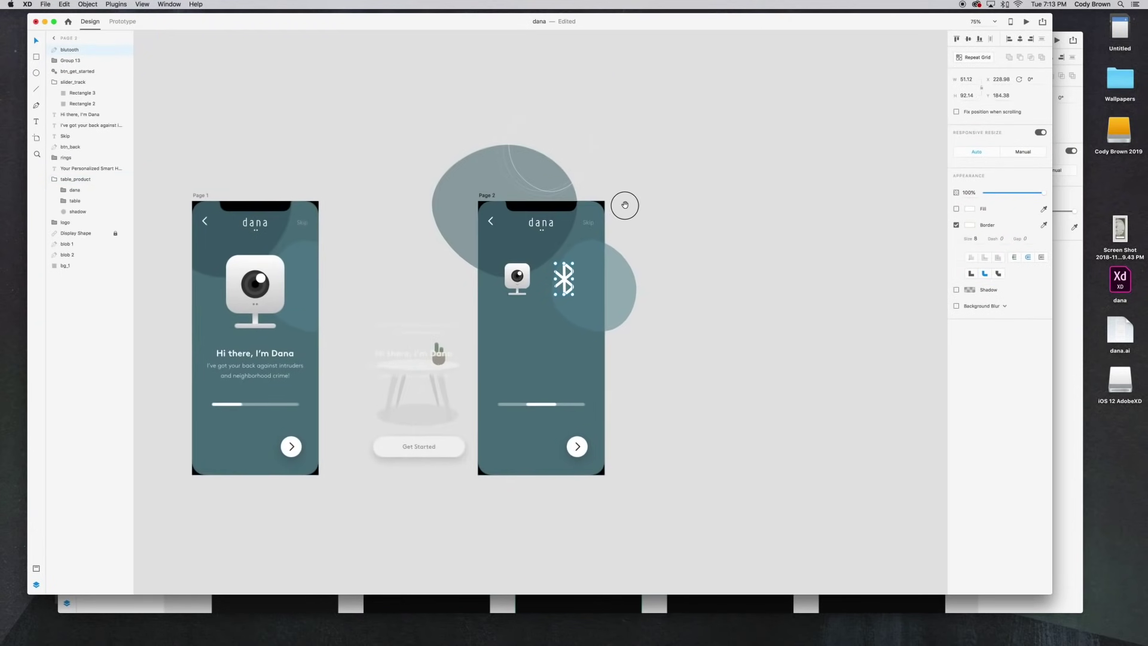
left_click(304, 203)
key("super+v")
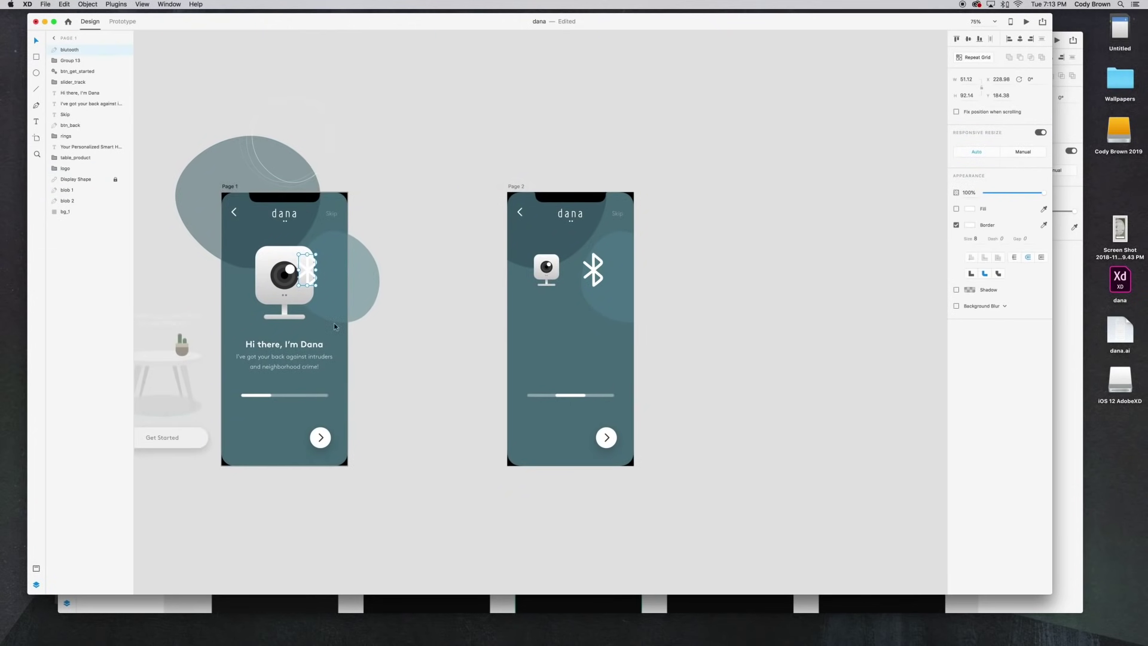
left_click_drag(307, 270, 388, 277)
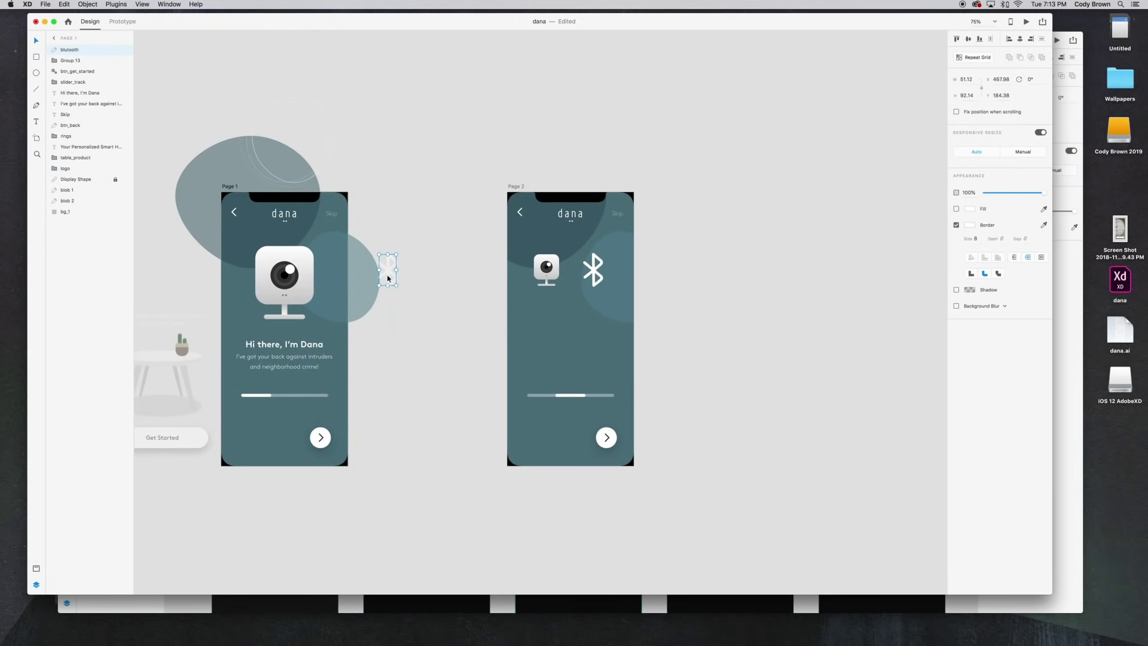
left_click(419, 307)
Step: Preview the prototype from Page 1, running the transition to Page 2 and back, and close the preview
left_click(278, 196)
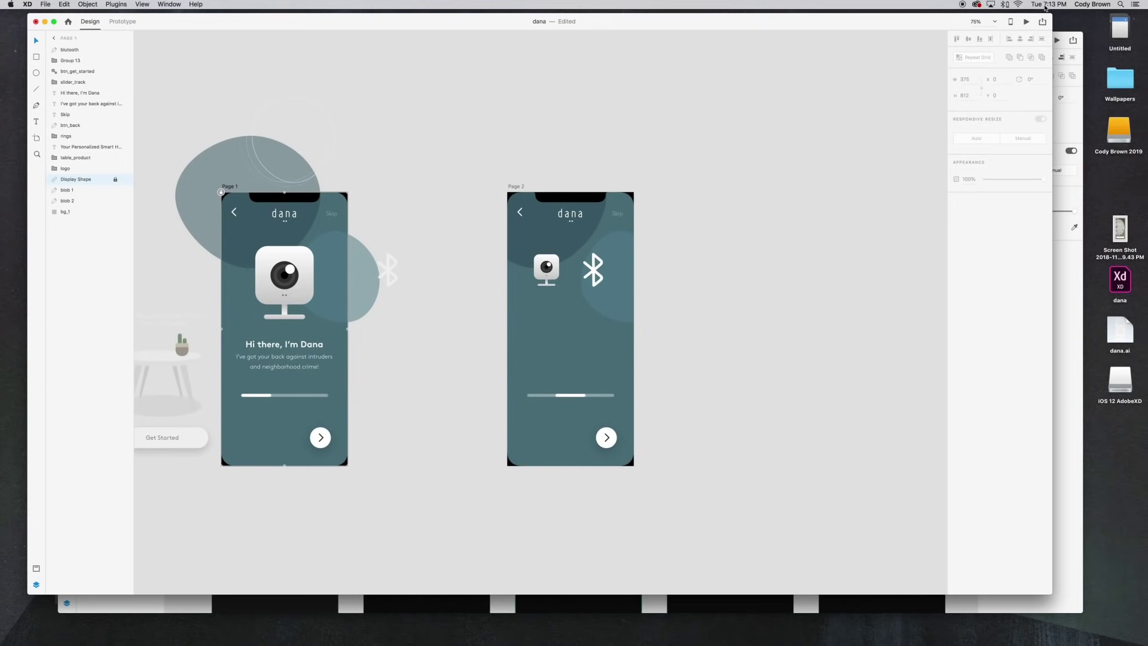
left_click(1027, 22)
left_click(818, 483)
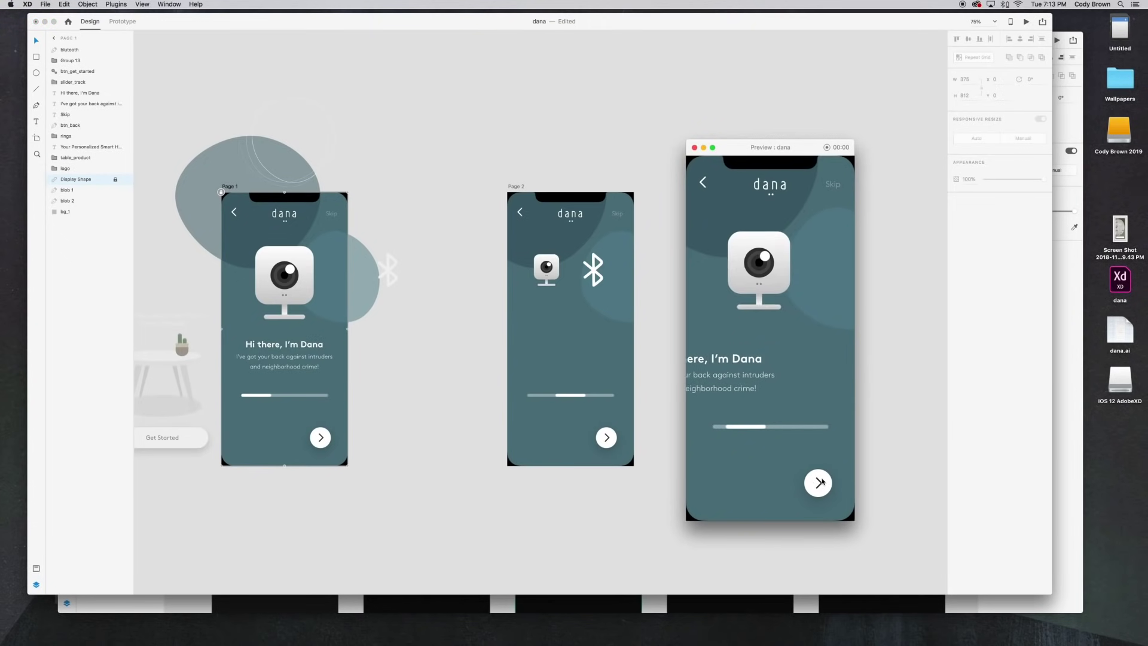
left_click(819, 483)
left_click(818, 482)
left_click(704, 190)
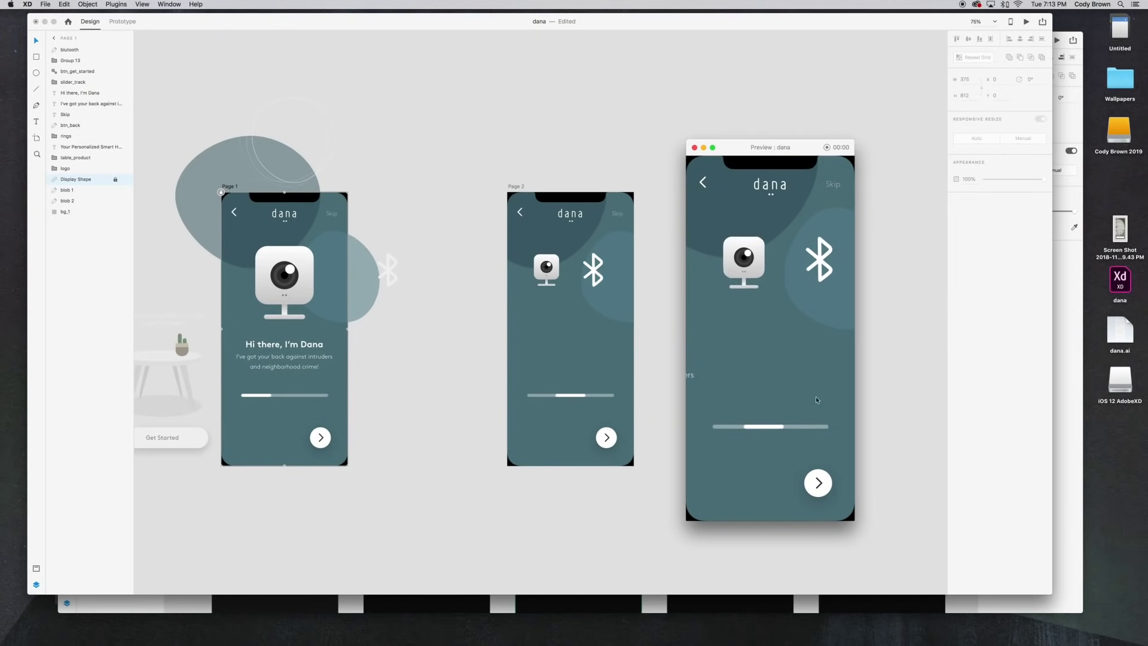
left_click(818, 482)
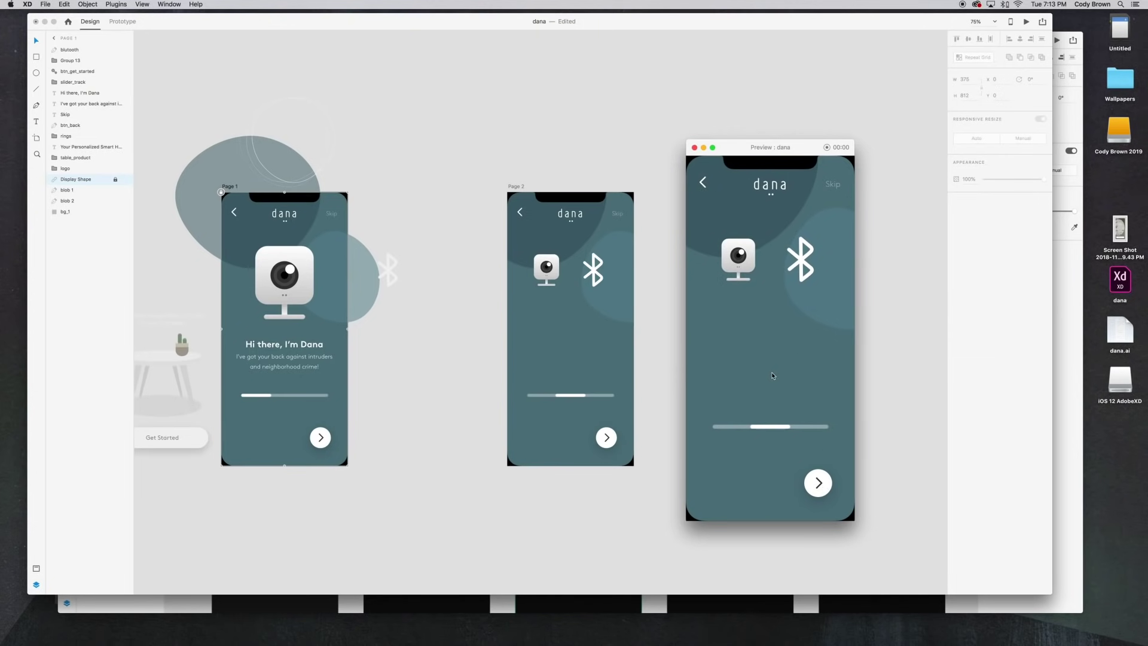
left_click(694, 148)
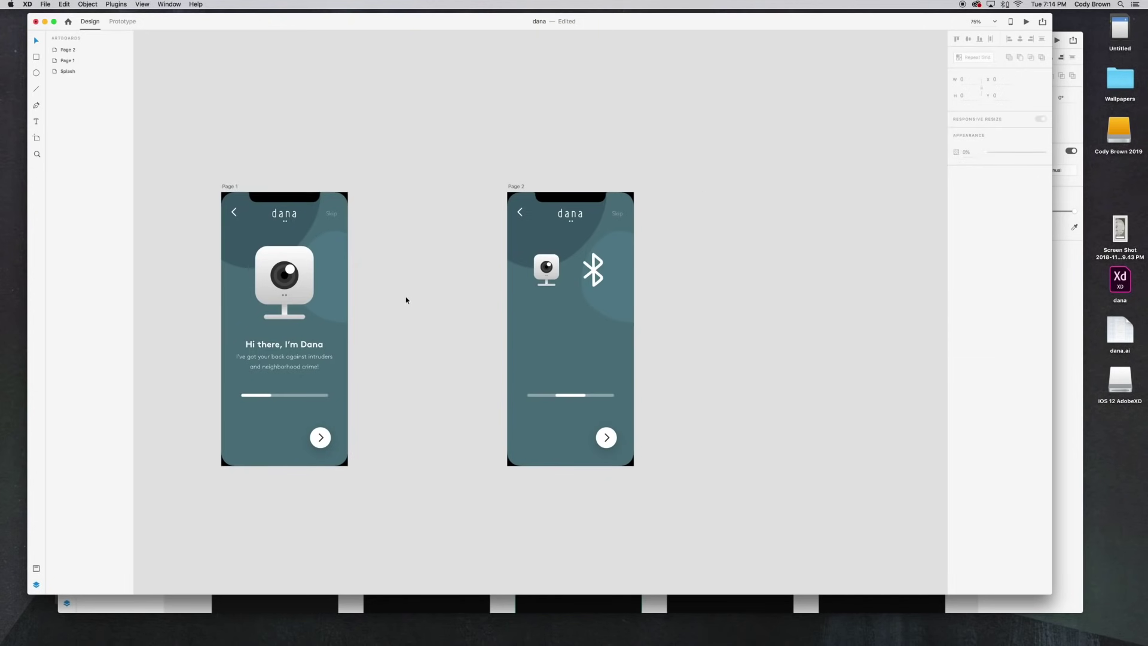
Step: Copy Page 1's "Hi there, I'm Dana" heading and its description text onto Page 2 at the same position
left_click(278, 367)
left_click(292, 347, "shift")
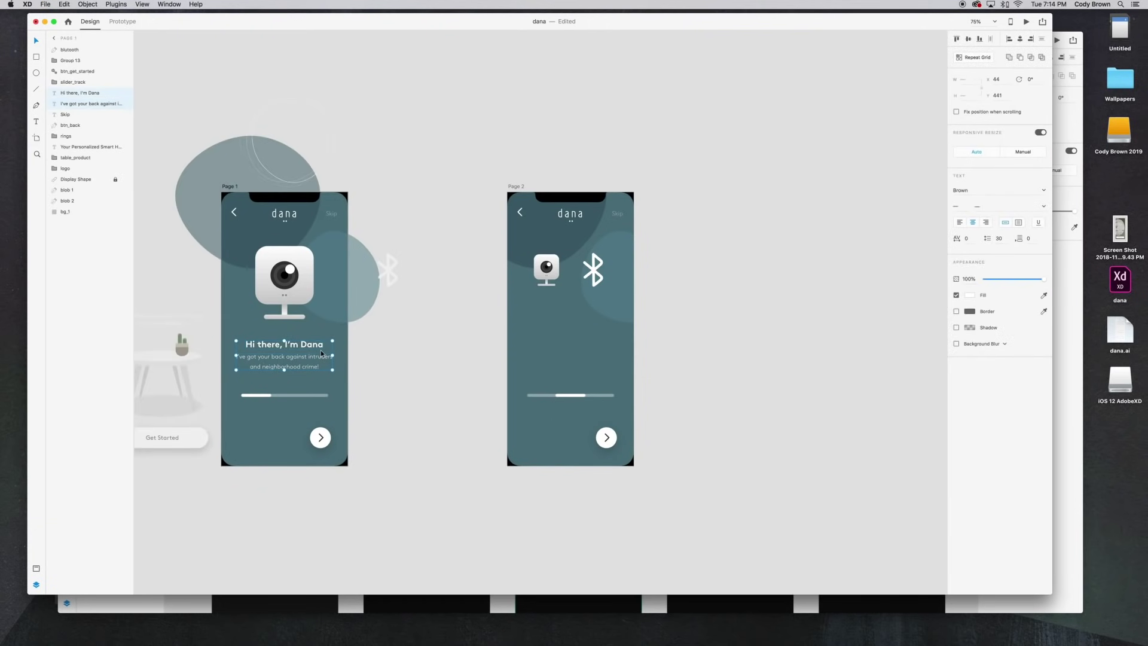
left_click(557, 374)
key("super+v")
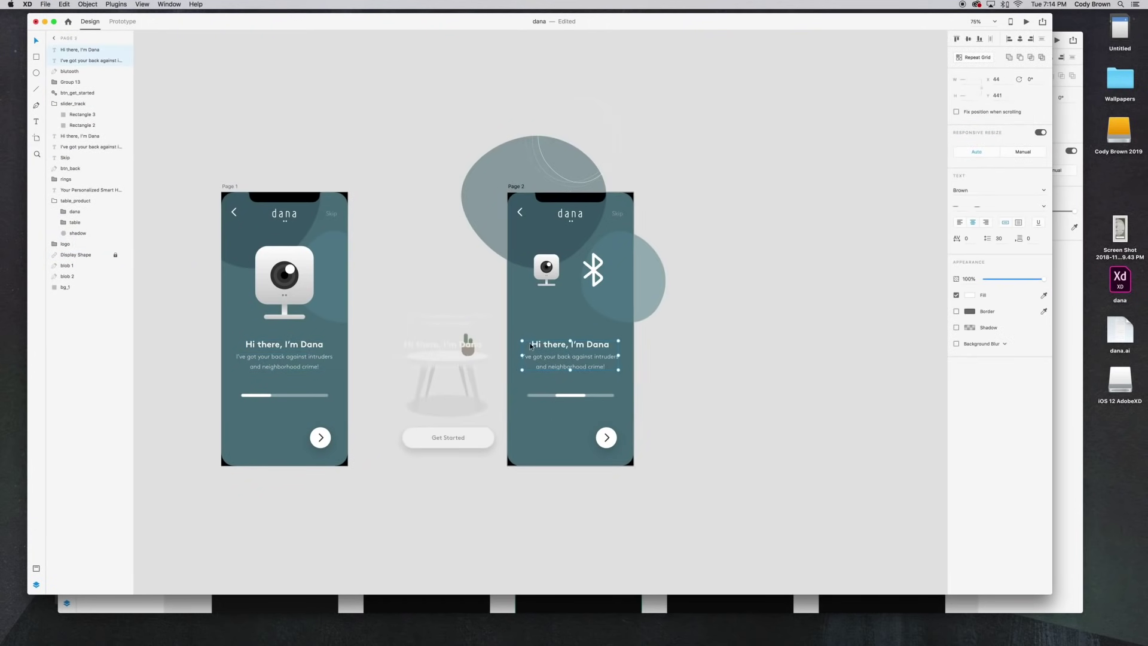
left_click(669, 376)
Step: Change the heading of Page 2's copied text to "Bluetooth Compatible"
left_click(528, 339)
double_click(585, 342)
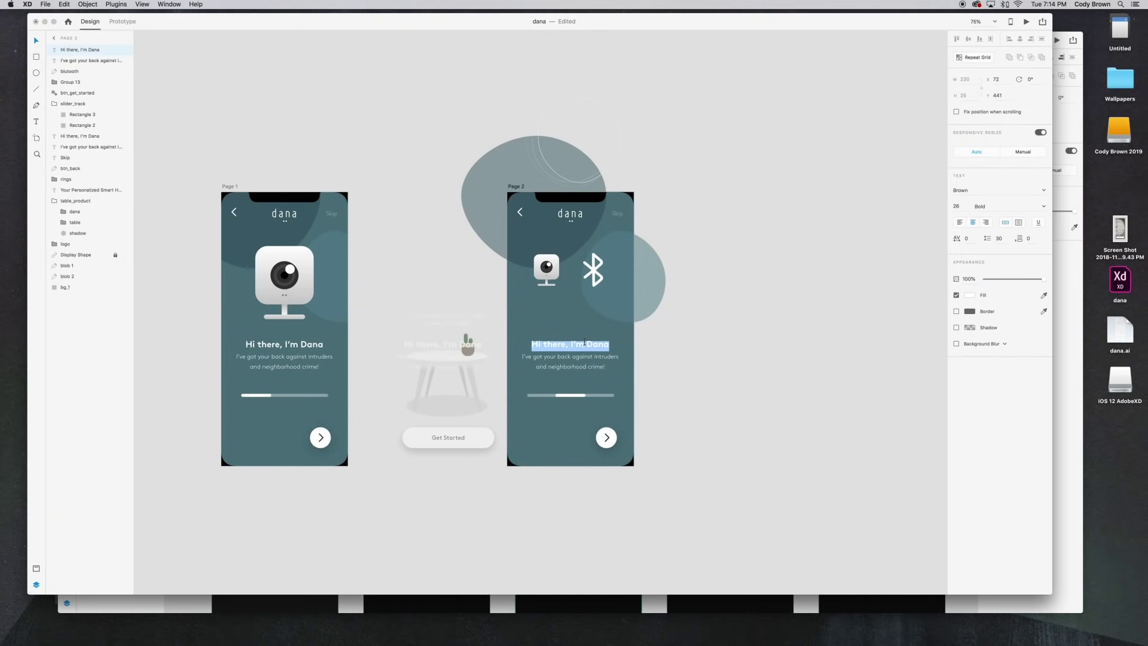
type("Bluetooth Comp")
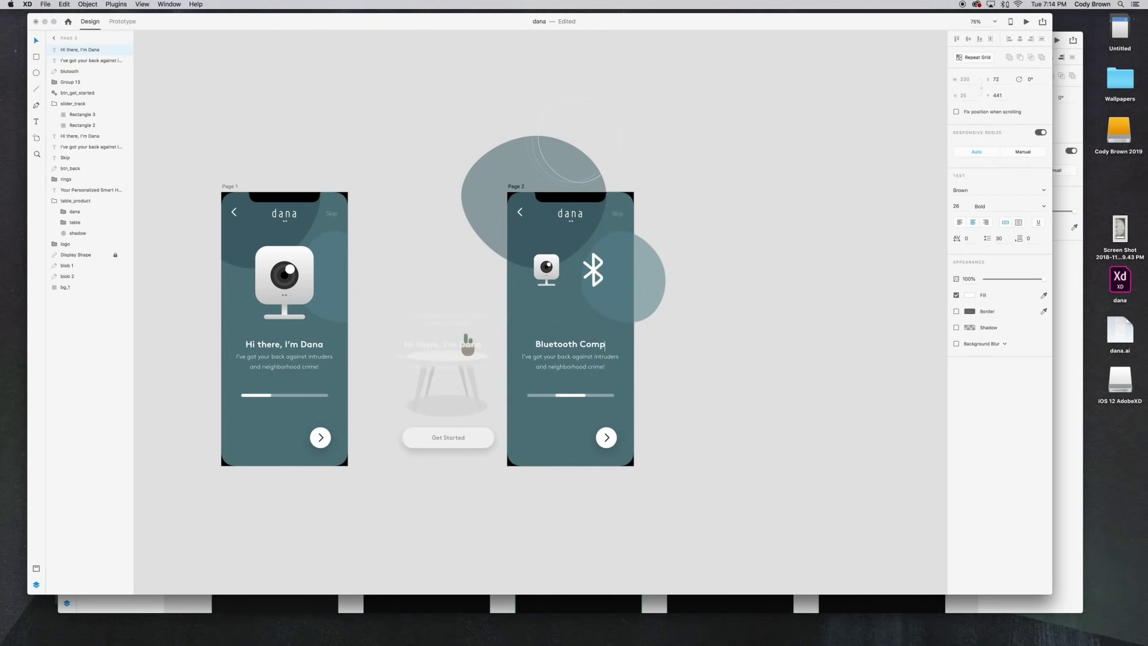
type("atible")
Step: Replace Page 2's description with two lines: "Connect me to your favorite" and "devices within your household."
left_click(589, 365)
triple_click(589, 365)
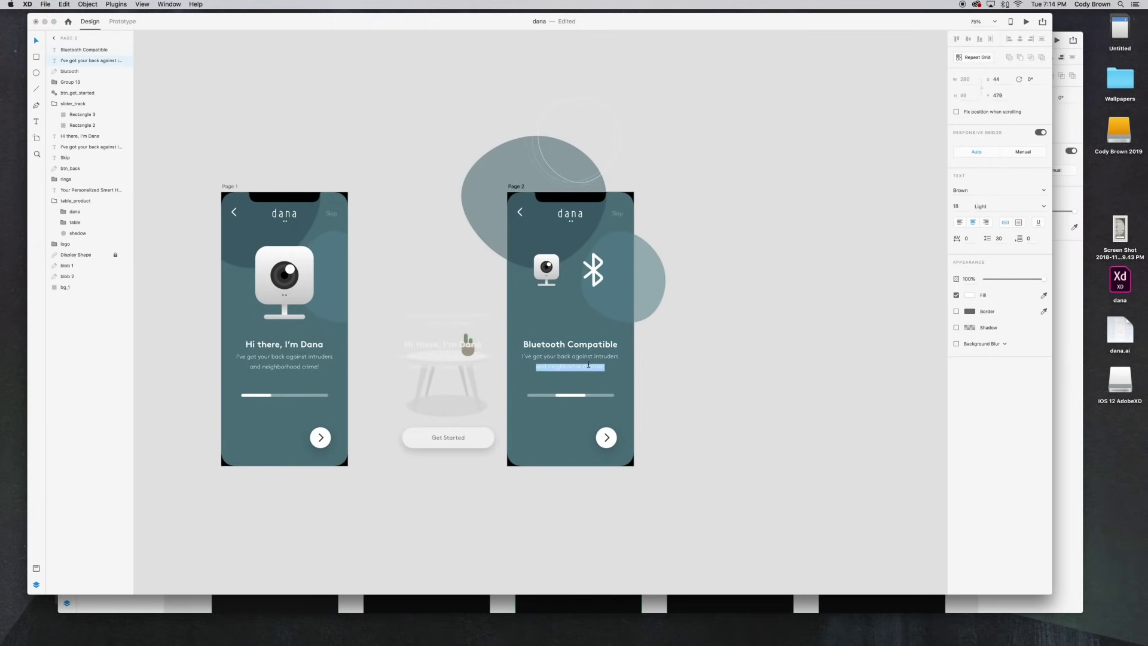
key("super+1")
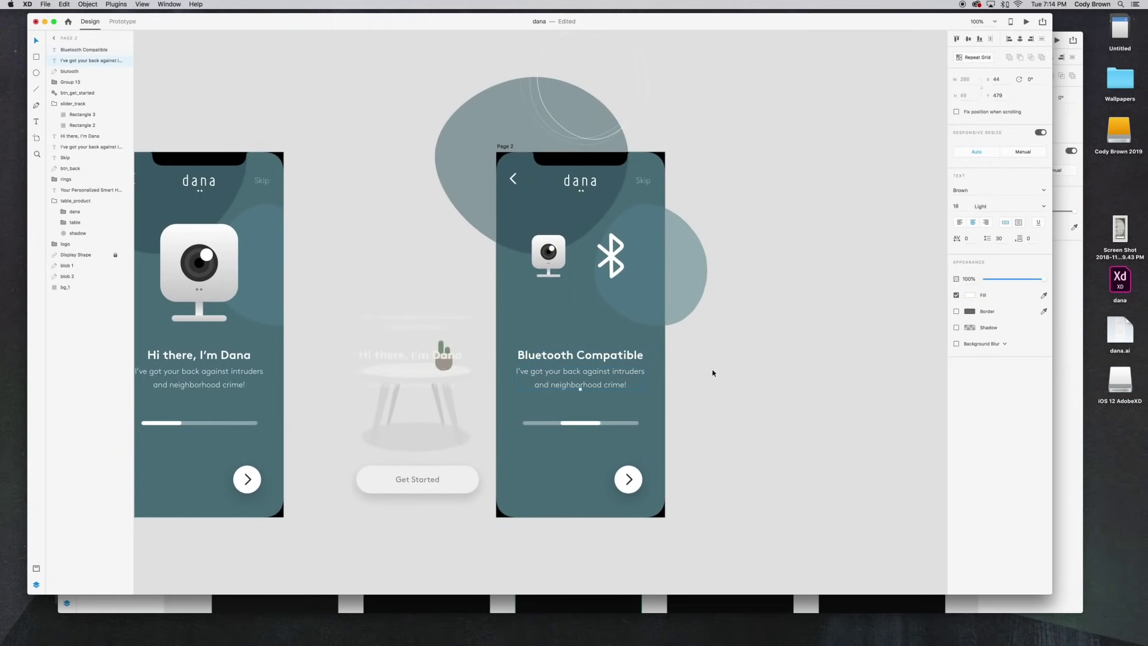
key("super+2")
key("super+a")
key("BackSpace")
type("Connect me ")
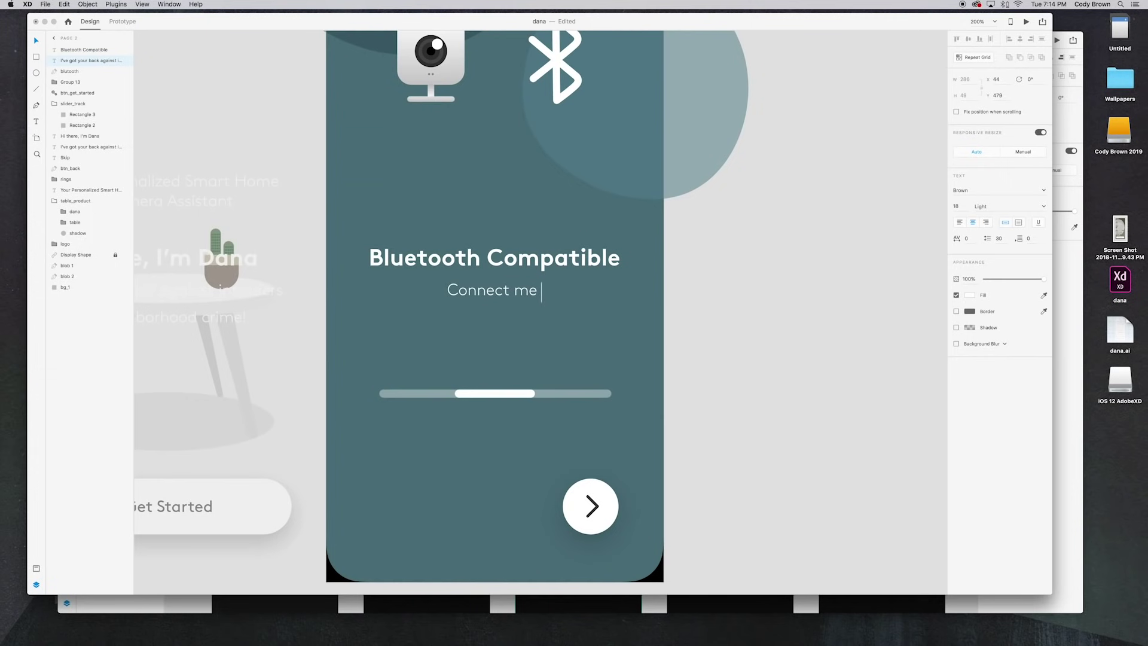
type("to your f")
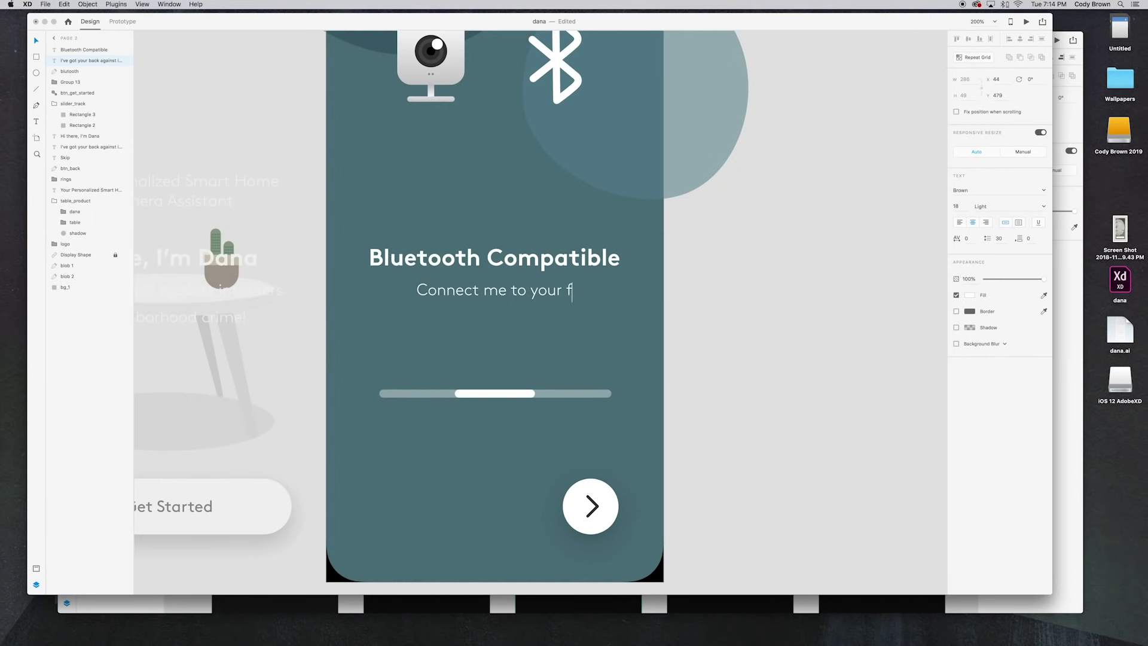
type("avorite")
key("Return")
type("devices")
key("BackSpace")
key("BackSpace")
key("BackSpace")
key("BackSpace")
key("BackSpace")
key("BackSpace")
type("vices within your household.")
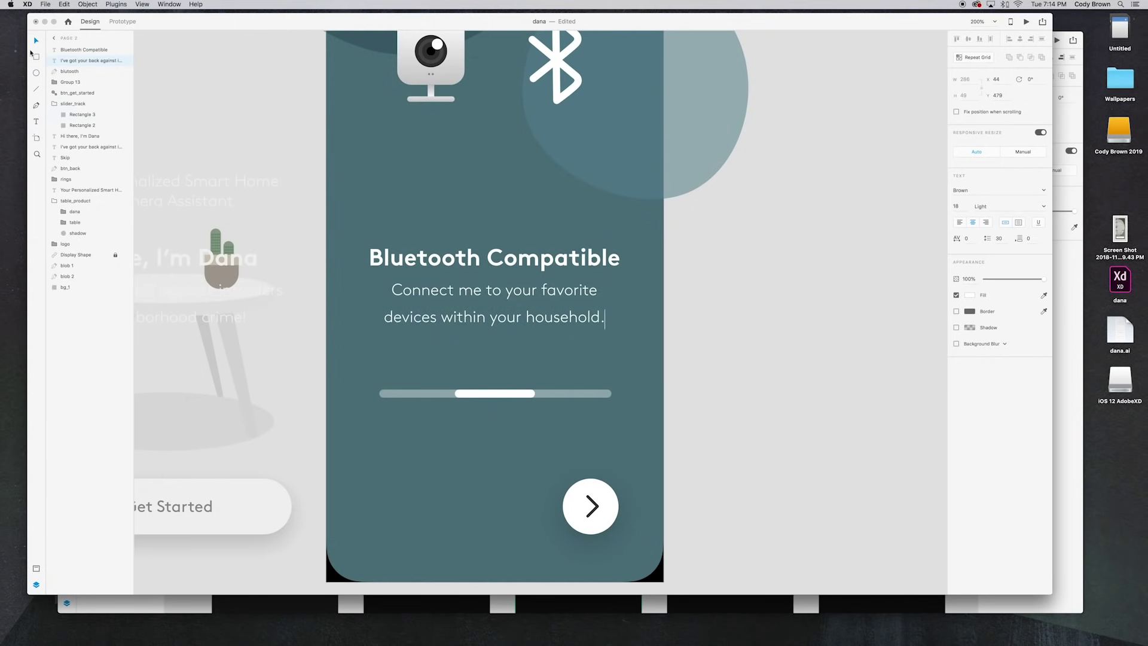
left_click(302, 140)
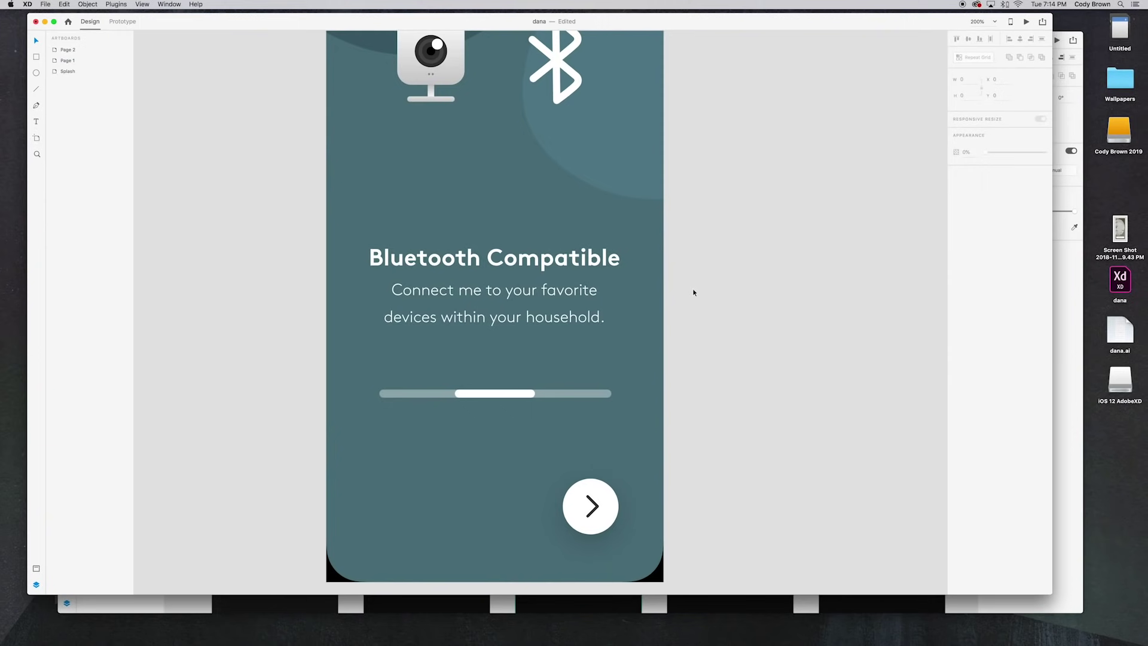
Step: Copy Page 2's heading and description onto Page 1 and move the copies past the artboard's right edge, to X about 472
scroll(693, 293, "down", 5)
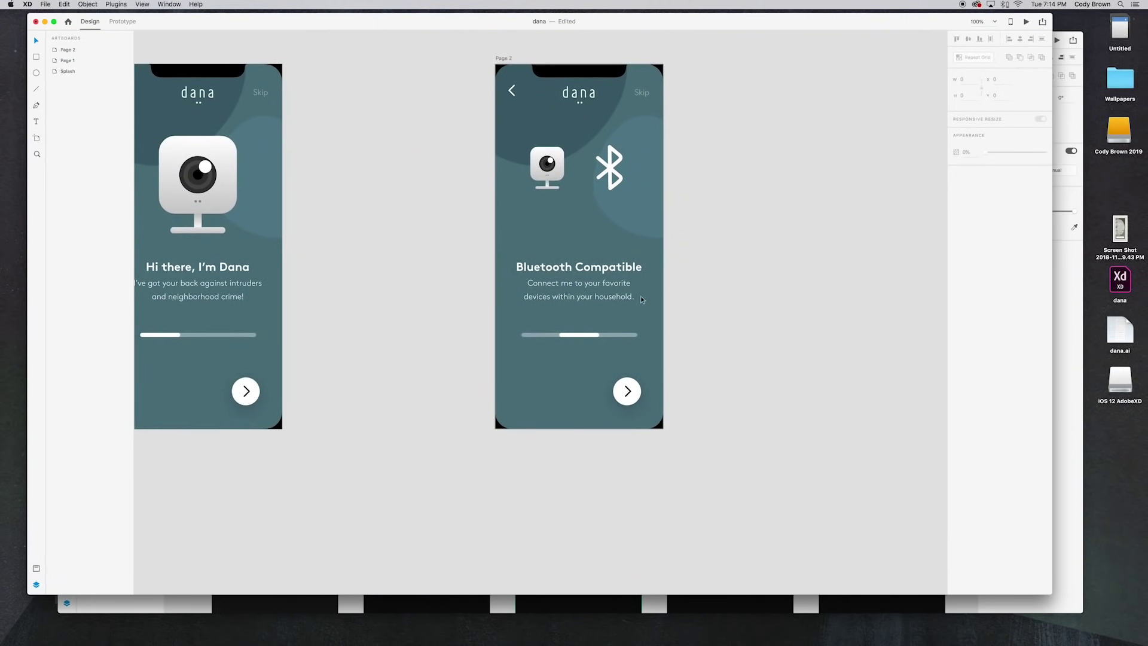
left_click_drag(652, 297, 596, 270)
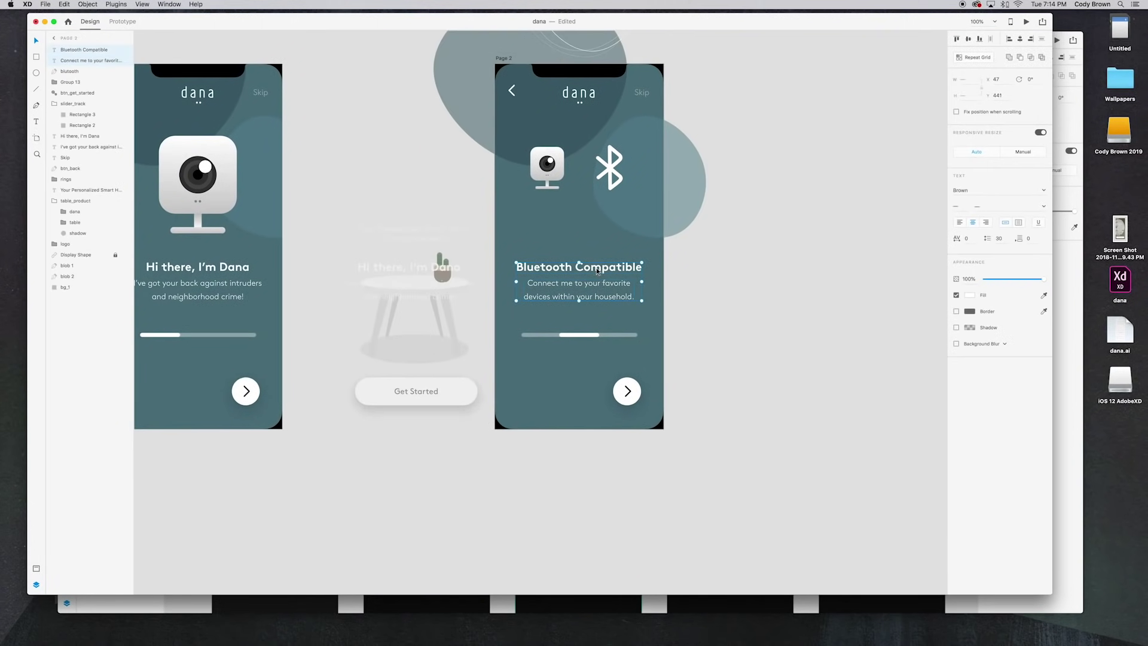
left_click_drag(467, 258, 633, 259)
left_click(406, 255)
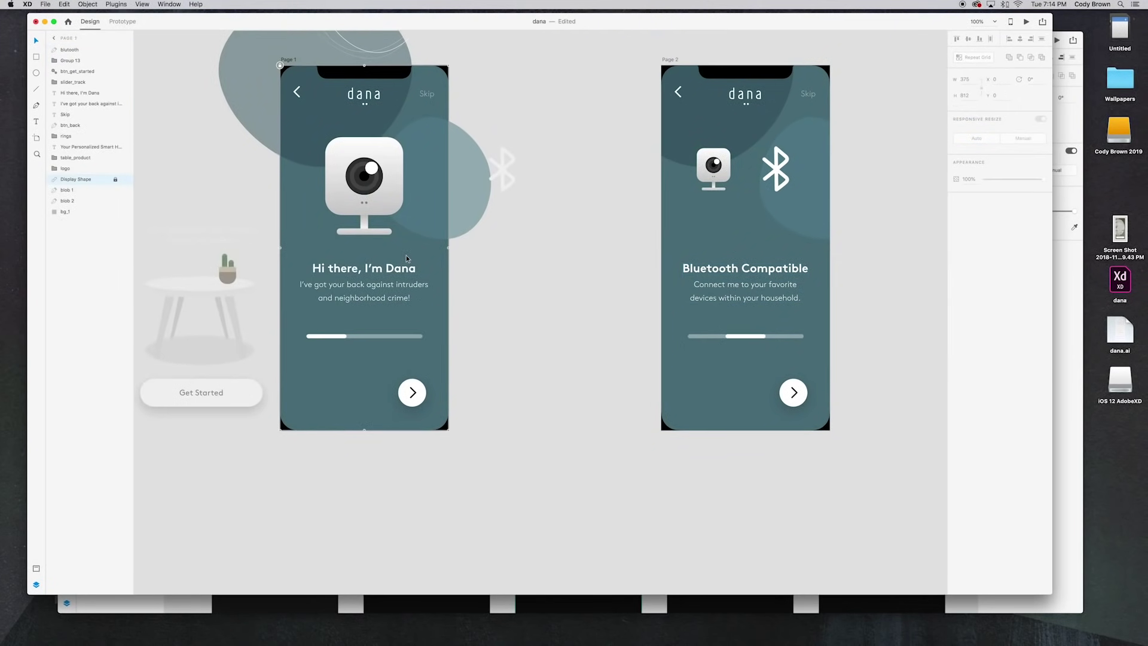
key("super+v")
left_click_drag(398, 274, 589, 274)
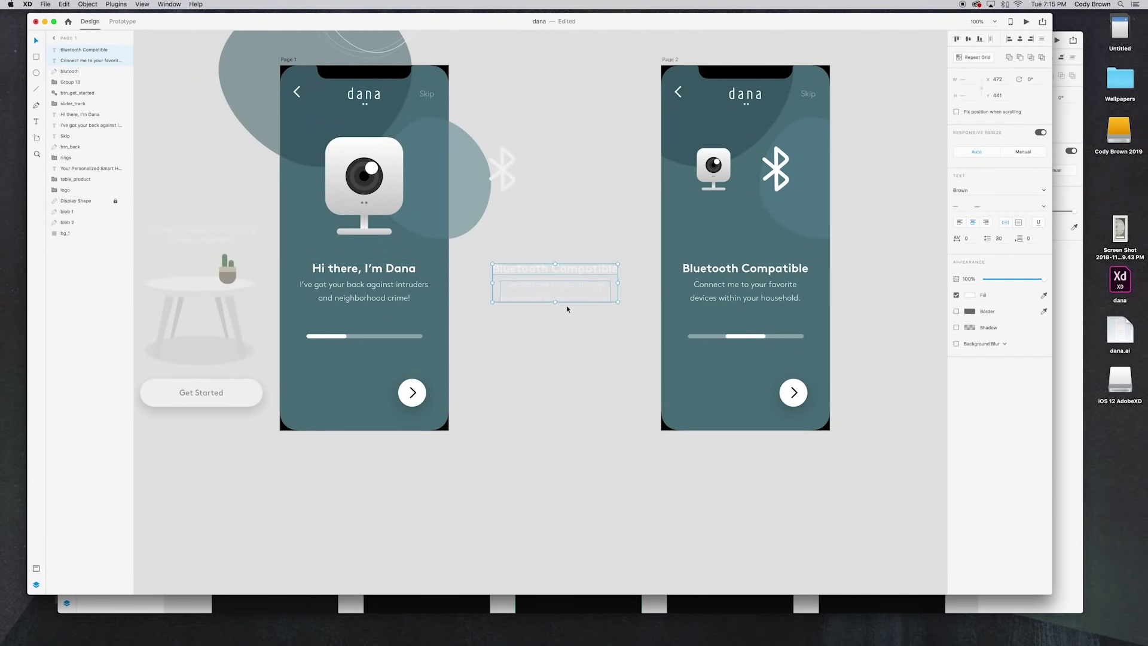
Step: Preview the prototype from Page 1, running the transition to the Bluetooth text on Page 2 and back, and close the preview
left_click(437, 209)
left_click(1027, 22)
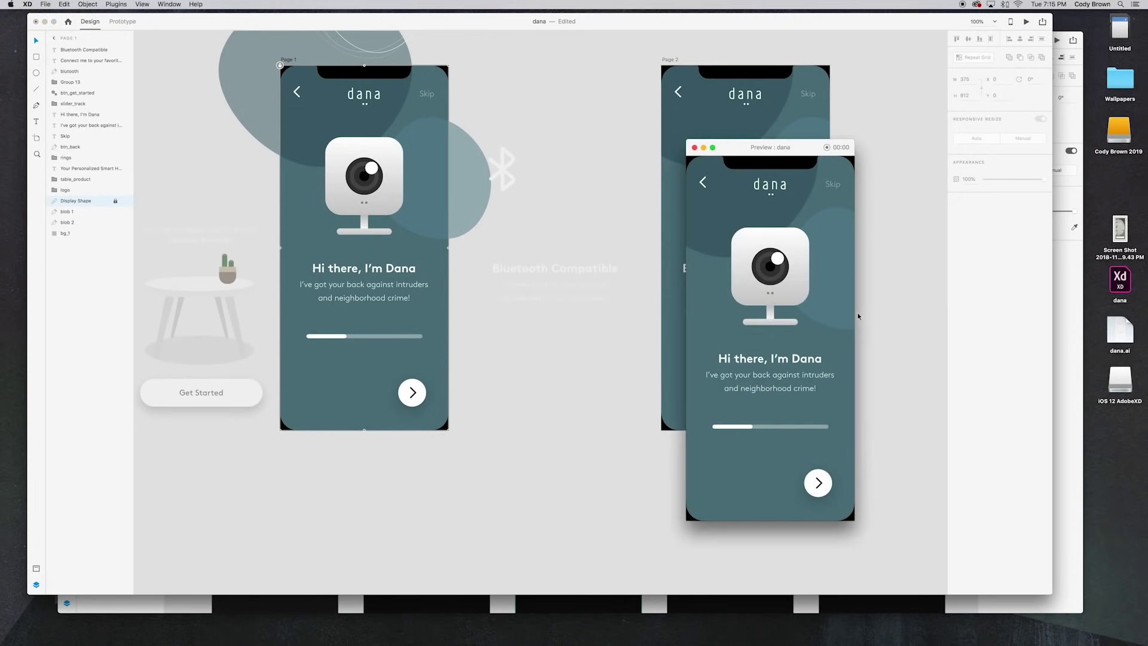
left_click(819, 487)
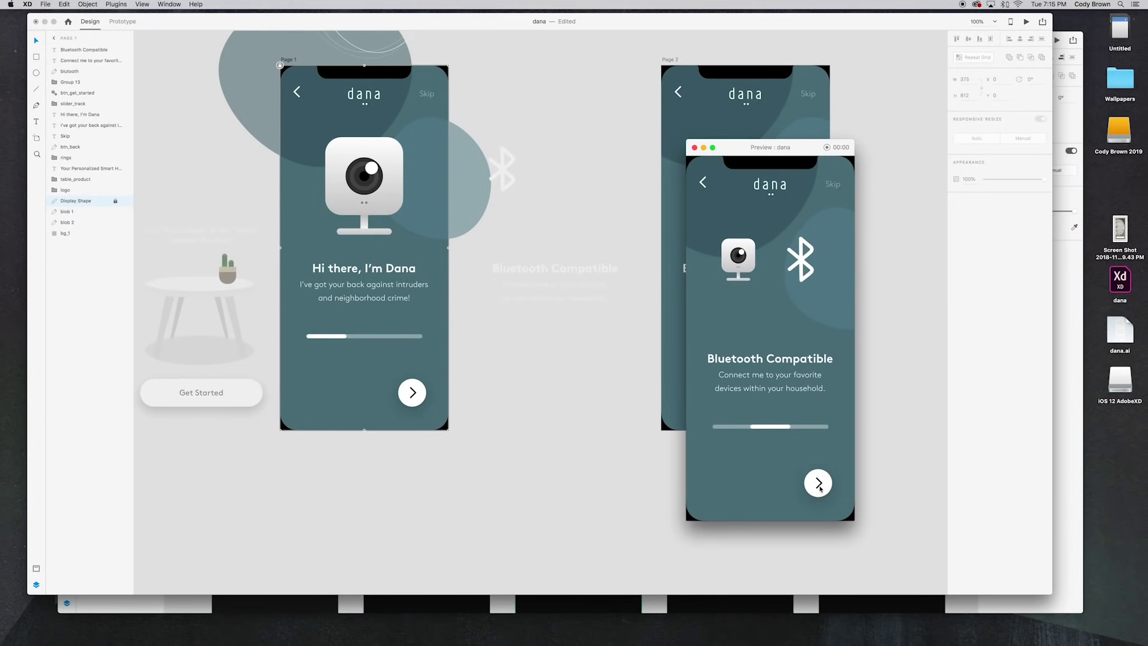
left_click(704, 183)
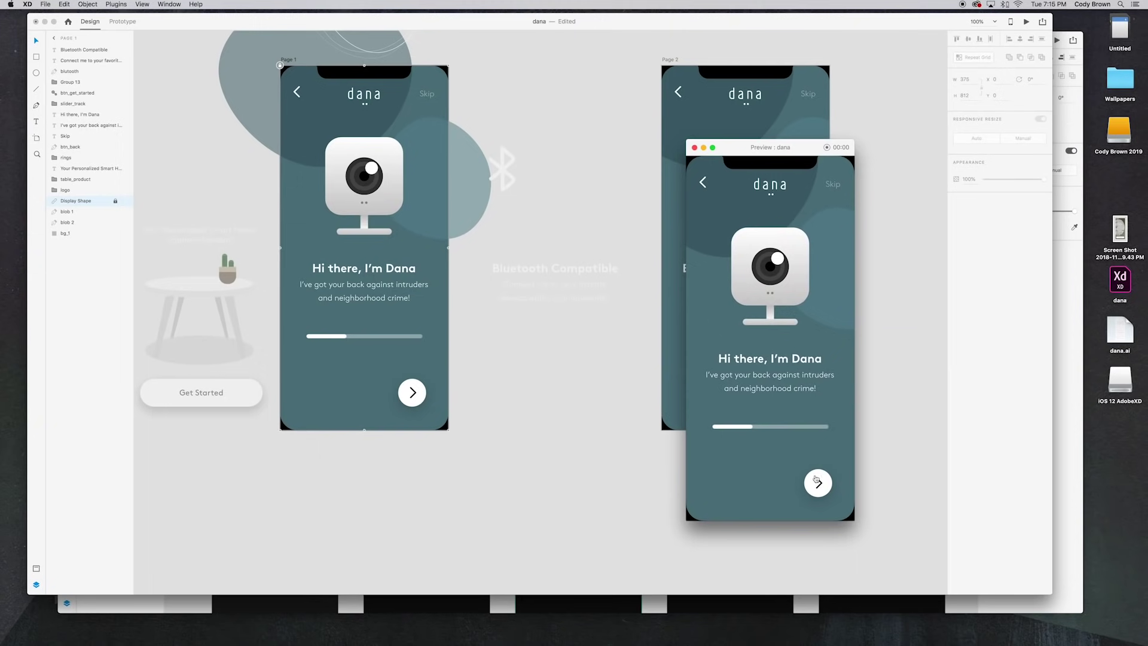
left_click(694, 147)
Step: Move Page 2's teal background rectangle bg_1 straight up, completely above the artboard, to a Y position of about -860
scroll(777, 239, "right", 4)
scroll(777, 240, "up", 2)
left_click(625, 184)
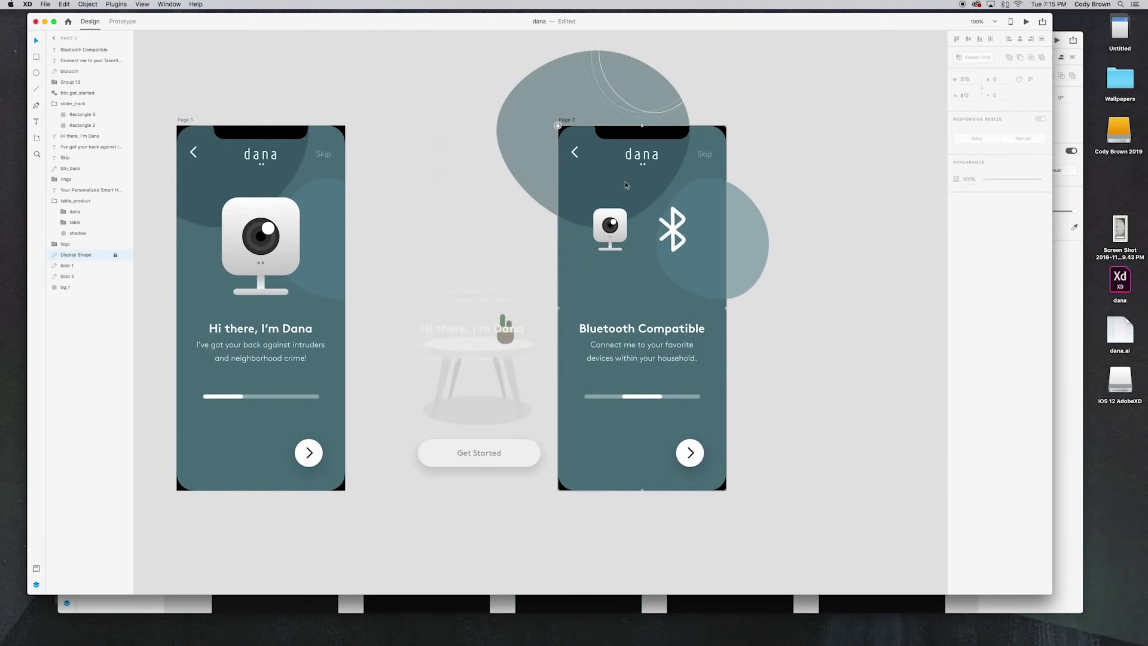
key("Escape")
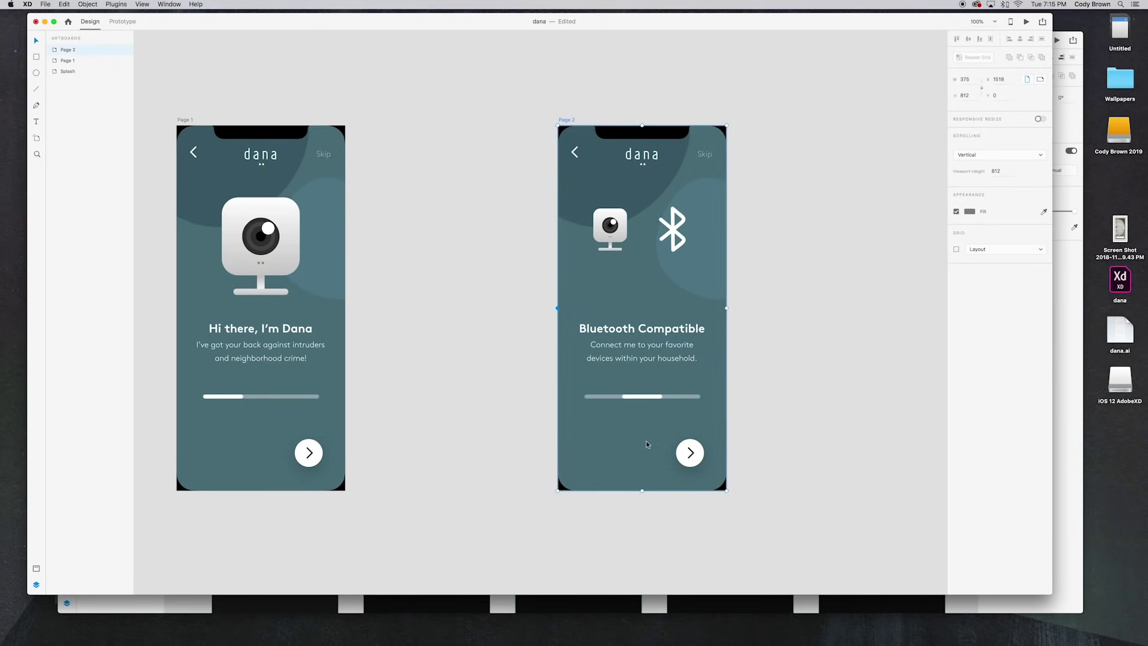
left_click(634, 427)
left_click_drag(626, 454, 626, 417)
left_click(610, 455)
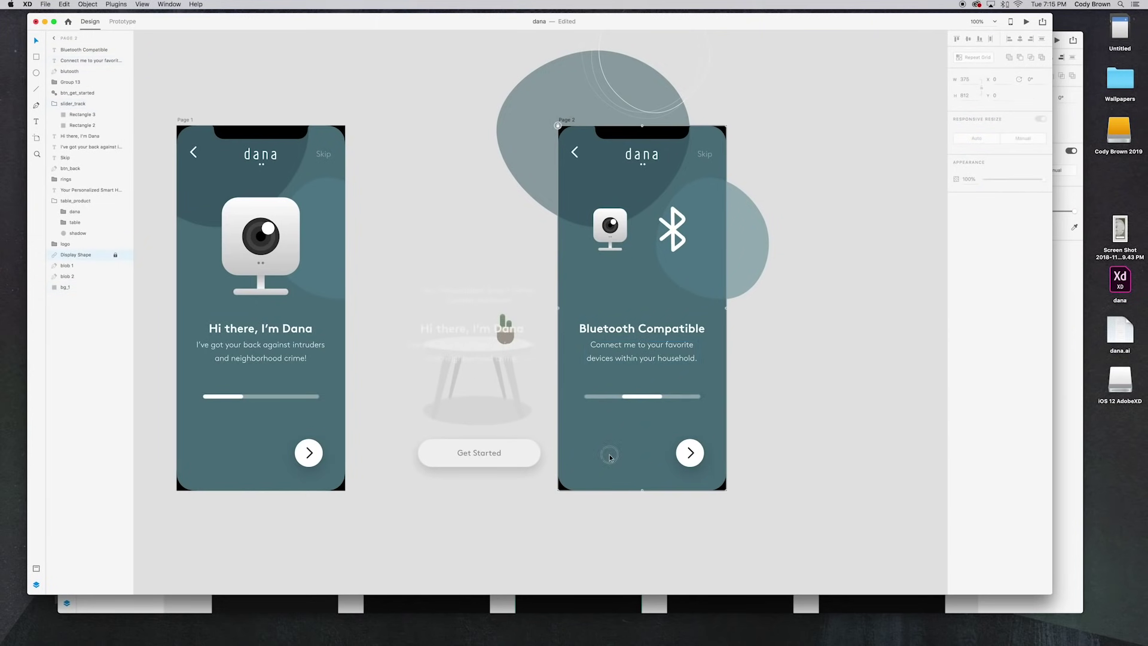
left_click(64, 287)
key("shift+Up")
key("shift+Up")
key("shift+Up")
key("shift+Up")
key("shift+Up")
key("shift+Up")
key("shift+Up")
key("shift+Up")
key("shift+Up")
key("shift+Up")
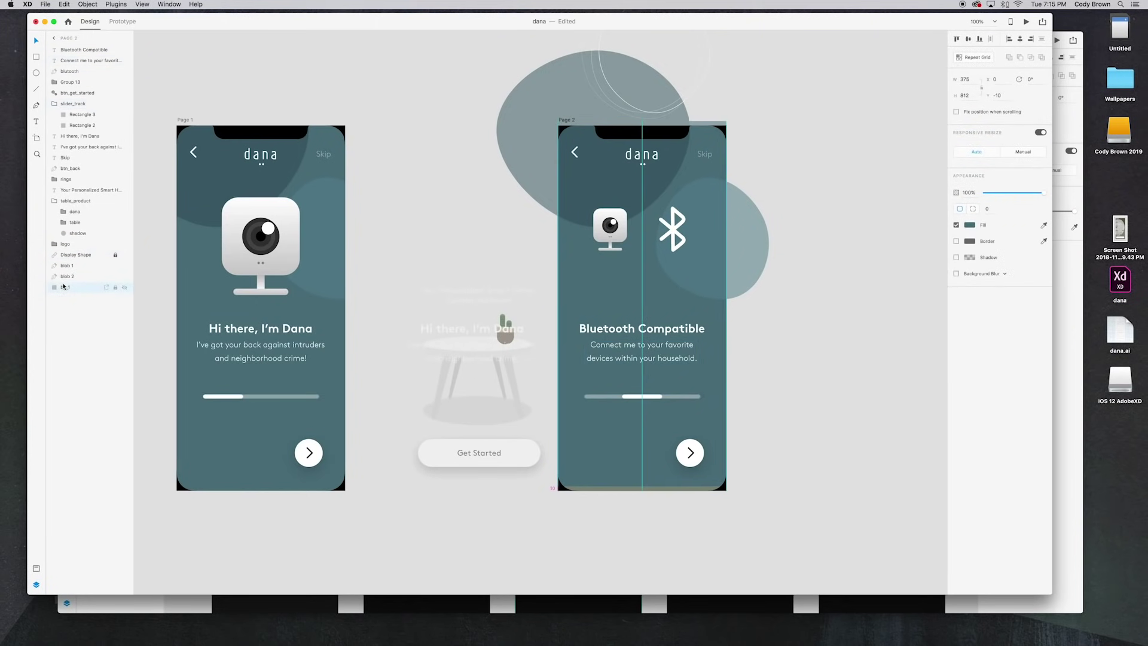
key("shift+Up")
key("shift+Up")
key("shift+Up")
key("shift+Up")
key("shift+Up")
key("shift+Up")
key("shift+Up")
key("shift+Up")
key("shift+Up")
key("shift+Up")
key("shift+Up")
key("shift+Up")
key("shift+Up")
key("shift+Up")
key("shift+Up")
key("shift+Up")
key("shift+Up")
key("shift+Up")
key("shift+Up")
key("shift+Up")
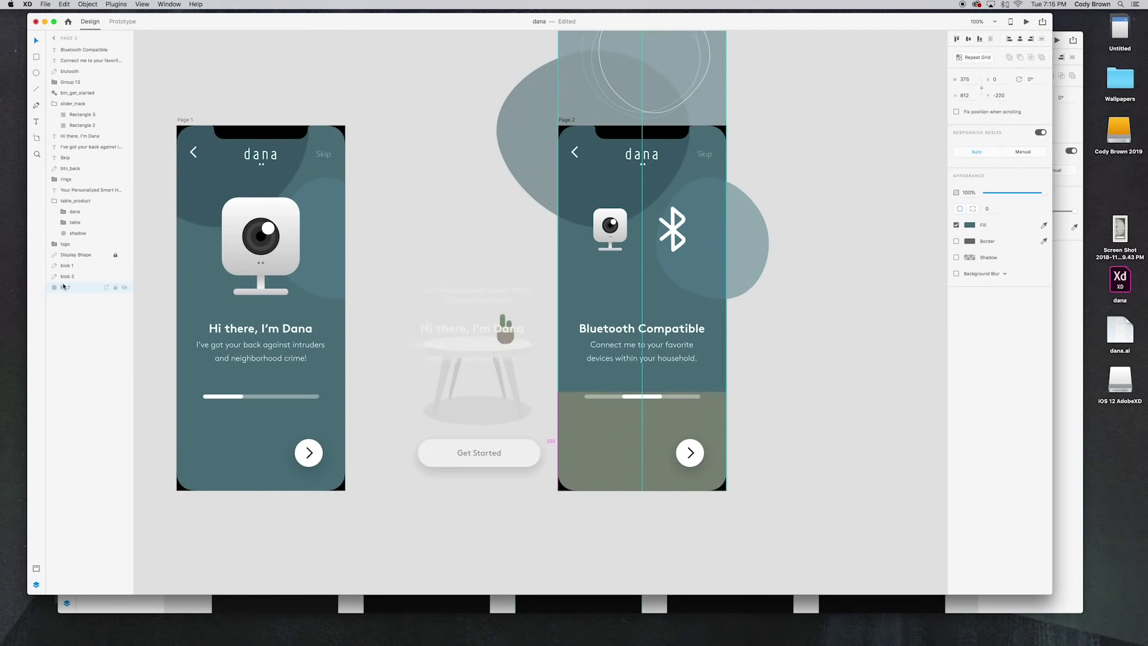
key("shift+Up")
key("shift+Up")
key("shift+Up")
key("shift+Up")
key("shift+Up")
key("shift+Up")
key("shift+Up")
key("shift+Up")
key("shift+Up")
key("shift+Up")
key("shift+Up")
key("shift+Up")
key("shift+Up")
key("shift+Up")
key("shift+Up")
key("shift+Up")
key("shift+Up")
key("shift+Up")
key("shift+Up")
key("shift+Up")
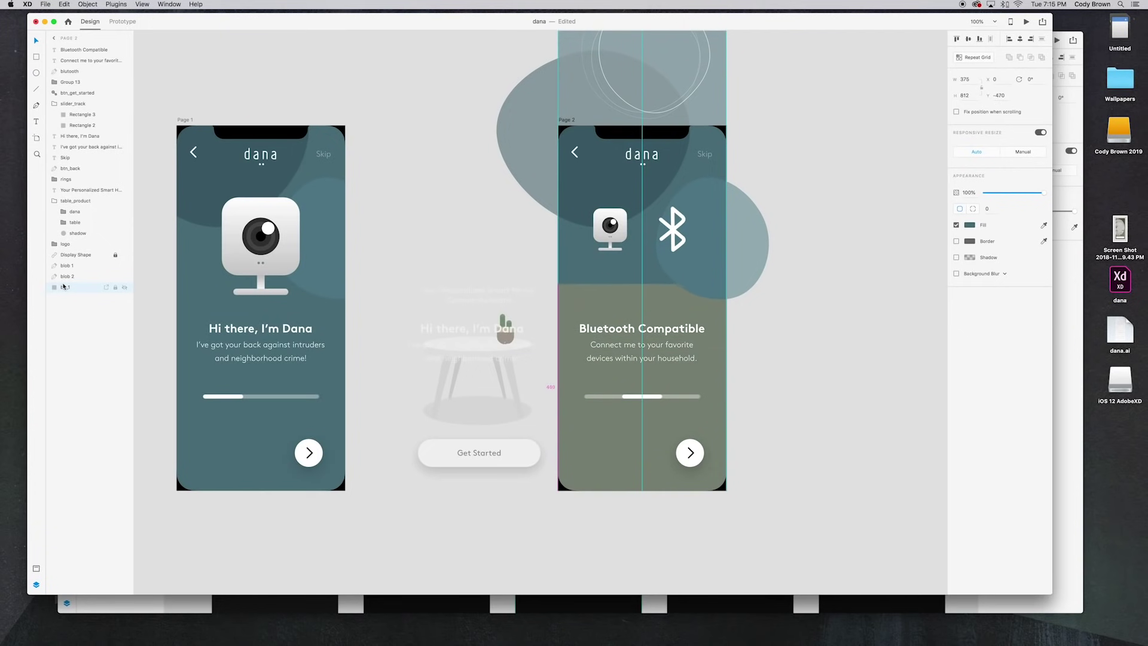
key("shift+Up")
key("shift+Up")
key("shift+Up")
key("shift+Up")
key("shift+Up")
key("shift+Up")
key("shift+Up")
key("shift+Up")
key("shift+Up")
key("shift+Up")
key("shift+Up")
key("shift+Up")
key("shift+Up")
key("shift+Up")
key("shift+Up")
key("shift+Up")
key("shift+Up")
key("shift+Up")
key("shift+Up")
key("shift+Up")
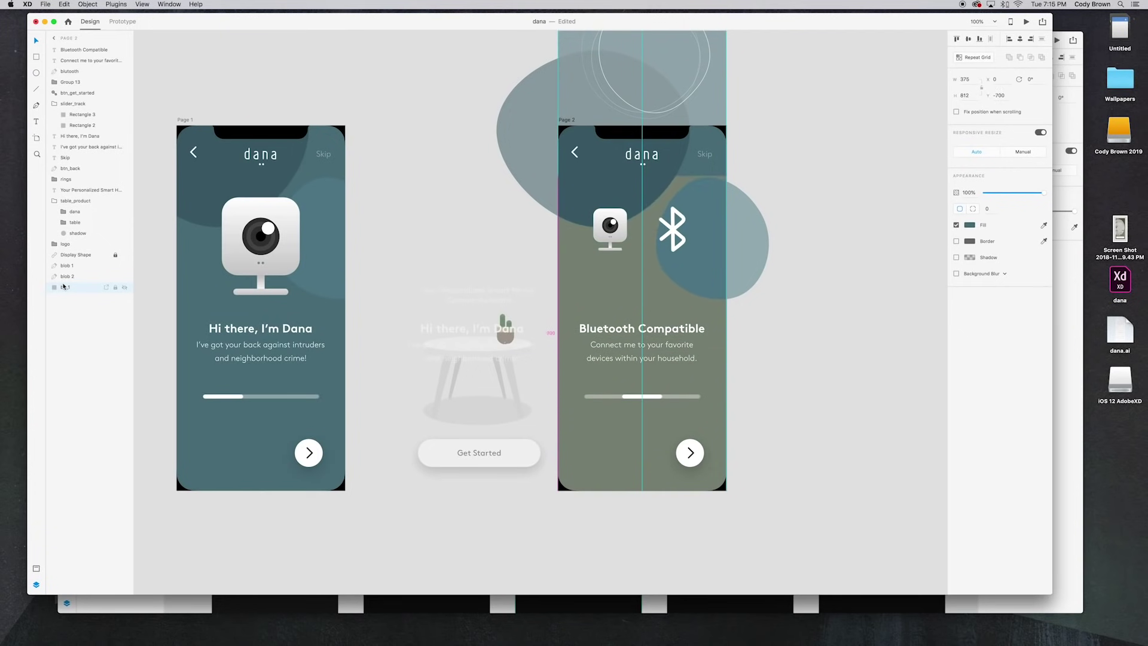
key("shift+Up")
key("shift+Up")
key("shift+Up")
key("shift+Up")
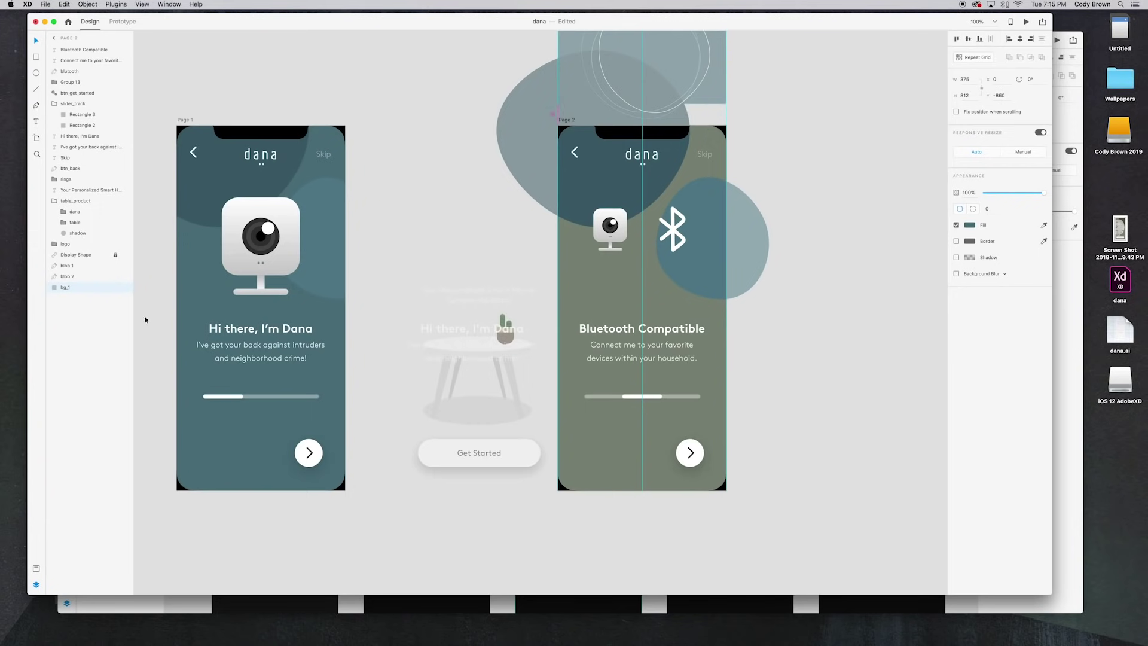
left_click(789, 397)
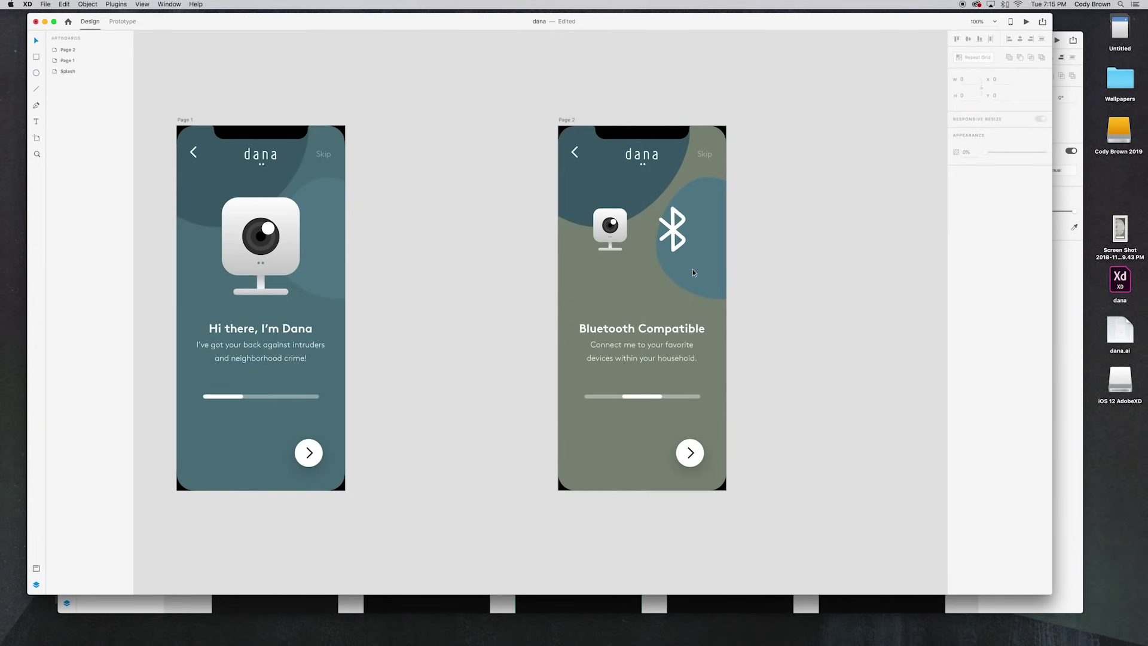
Step: Move Page 2's dark teal shape blob 1 up and left beyond the artboard, to X about -426.5 and Y about -257
left_click(584, 159)
left_click(79, 268)
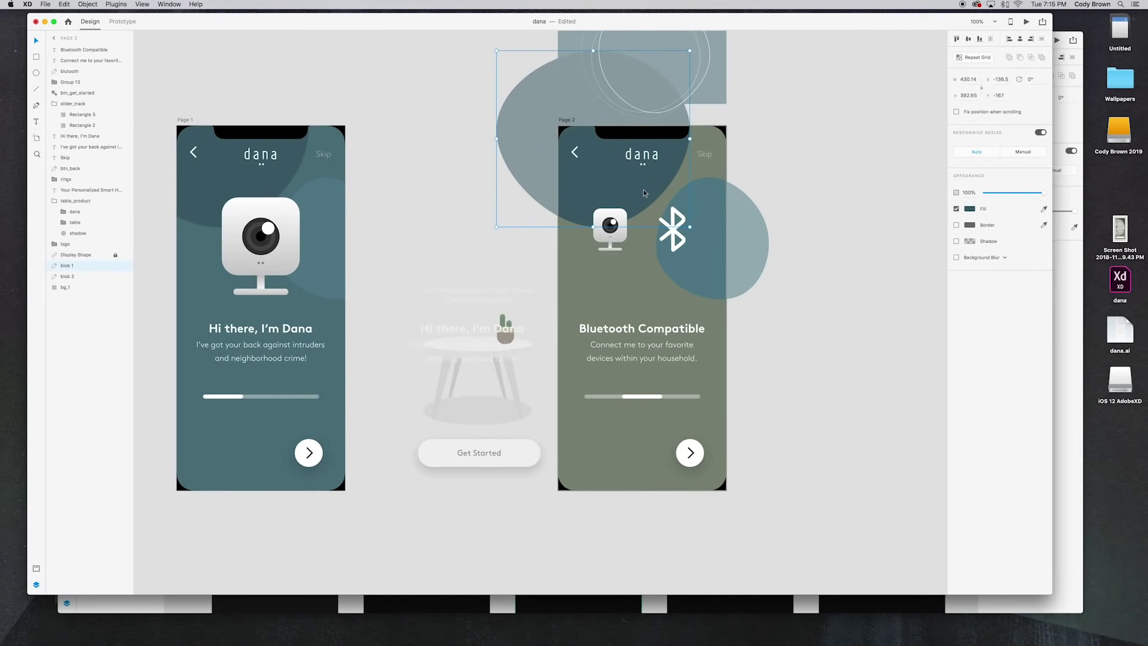
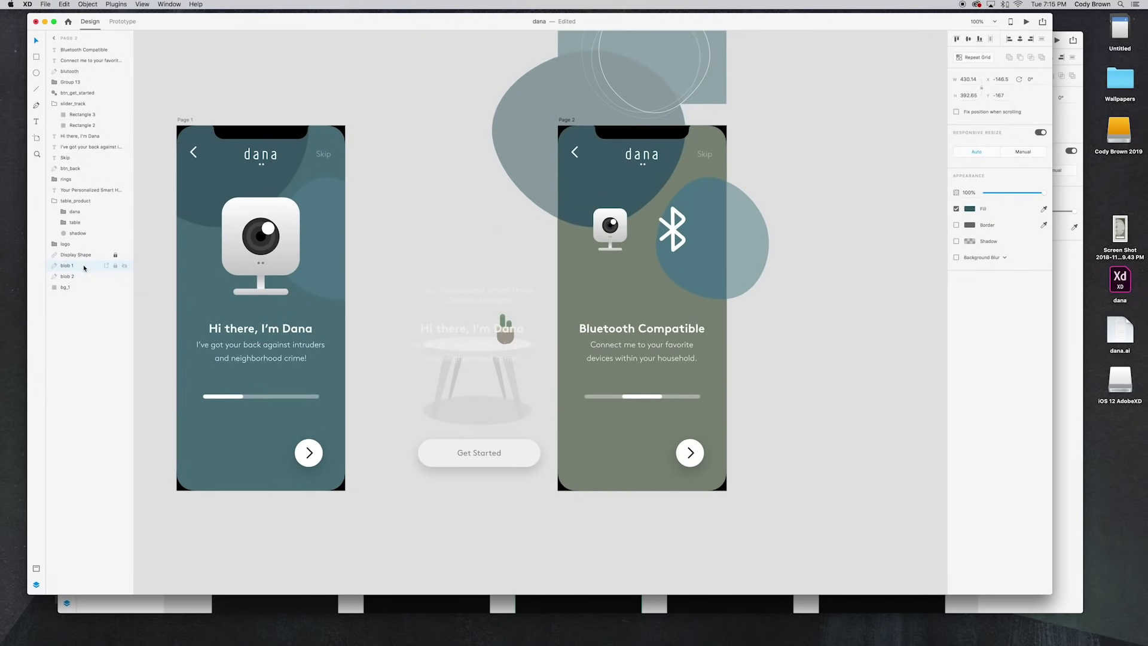
key("shift+Left")
key("shift+Left")
key("shift+Left")
key("shift+Left")
key("shift+Left")
key("shift+Left")
key("shift+Left")
key("shift+Left")
key("shift+Left")
key("shift+Left")
key("shift+Left")
key("shift+Left")
key("shift+Left")
key("shift+Left")
key("shift+Left")
key("shift+Left")
key("shift+Left")
key("shift+Left")
key("shift+Left")
key("shift+Left")
key("shift+Left")
key("shift+Left")
key("shift+Left")
key("shift+Left")
key("shift+Left")
key("shift+Left")
key("shift+Left")
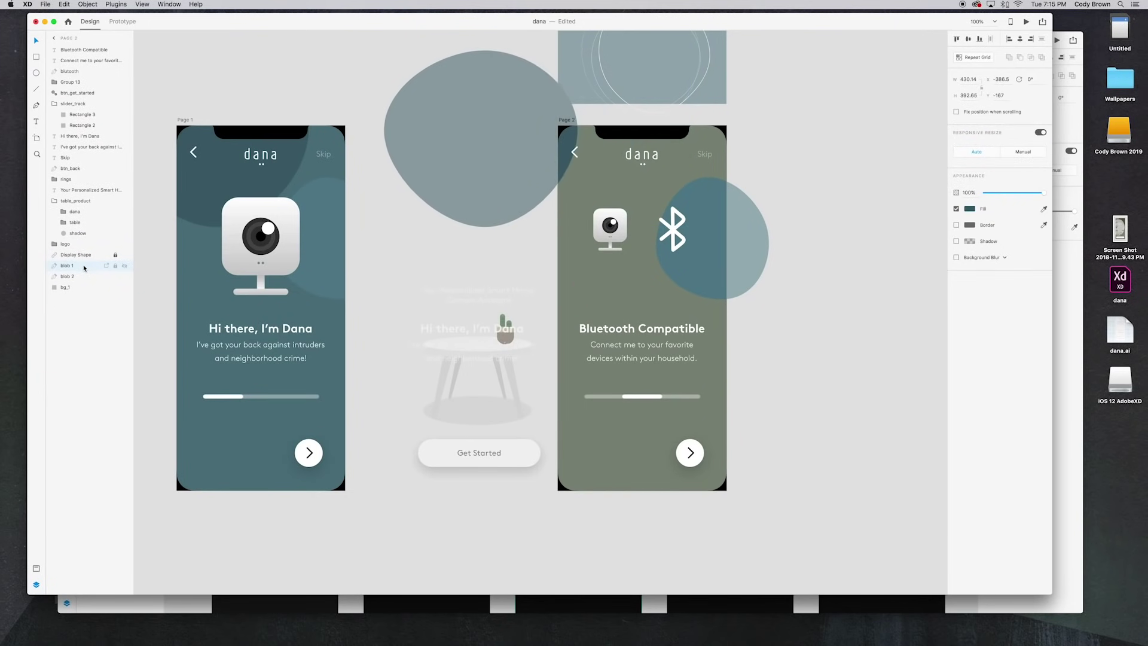
key("shift+Up")
key("shift+Up")
key("shift+Up")
key("shift+Up")
key("shift+Up")
key("shift+Left")
key("shift+Left")
key("shift+Up")
key("shift+Up")
key("shift+Up")
key("shift+Up")
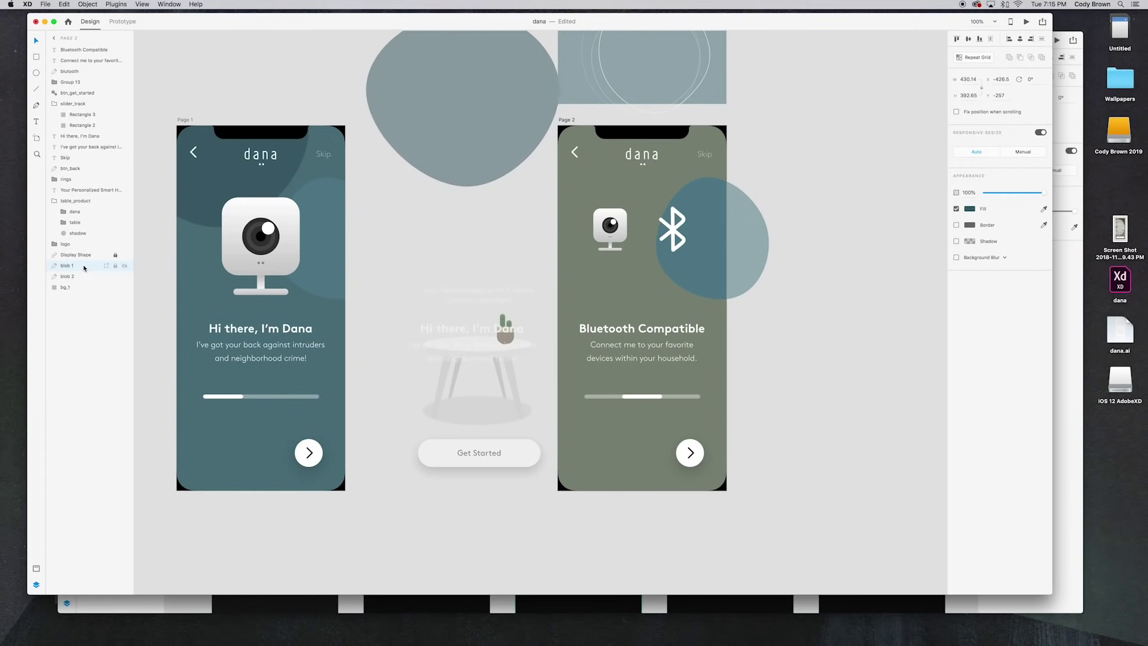
Step: Move Page 2's lighter teal shape blob 2 slightly down and completely past the artboard's right edge
left_click(82, 278)
key("shift+Right")
key("shift+Right")
key("shift+Right")
key("shift+Right")
key("shift+Right")
key("shift+Right")
key("shift+Right")
key("shift+Right")
key("shift+Right")
key("shift+Right")
key("shift+Right")
key("shift+Right")
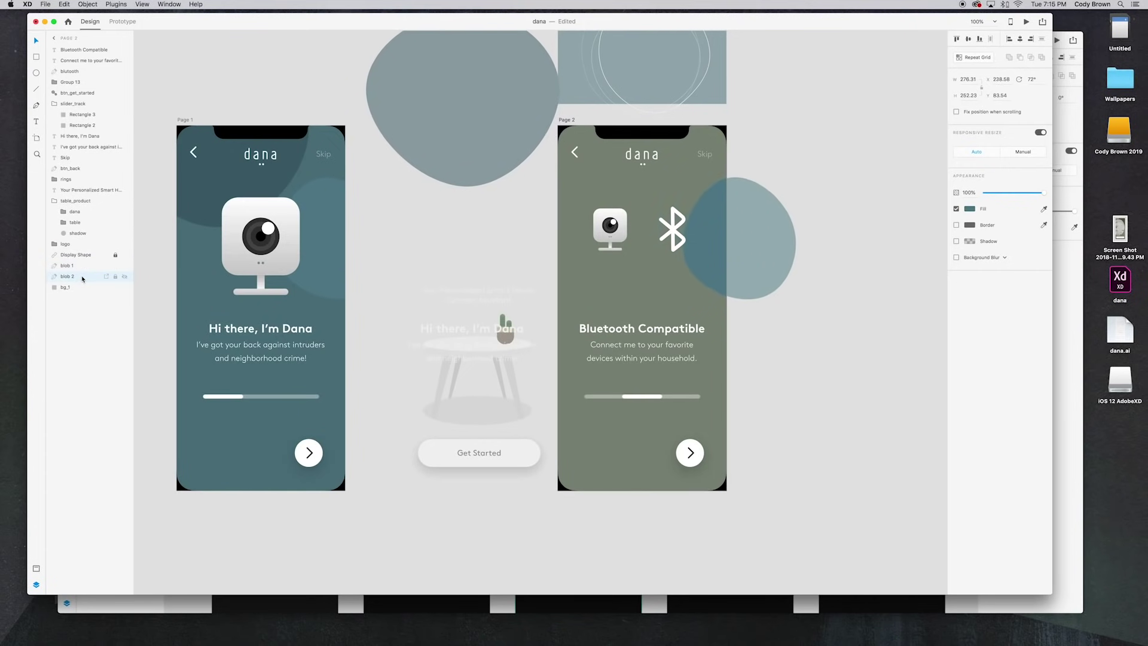
key("shift+Right")
key("shift+Right")
key("shift+Right")
key("shift+Right")
key("shift+Right")
key("shift+Right")
key("shift+Right")
key("shift+Right")
key("shift+Down")
key("shift+Down")
key("shift+Right")
key("shift+Right")
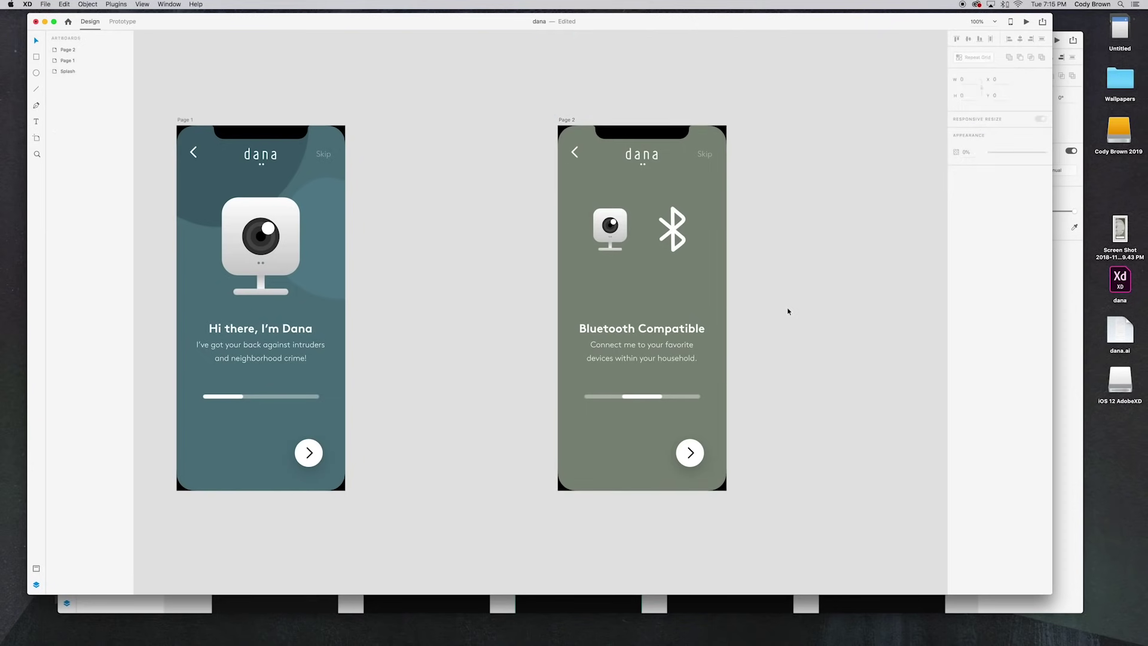
Step: Duplicate blob 2 on Page 2, enlarge the copy to about 335 by 306, rotate it to about 148°, and place it over the camera and Bluetooth icons
scroll(600, 228, "up", 3)
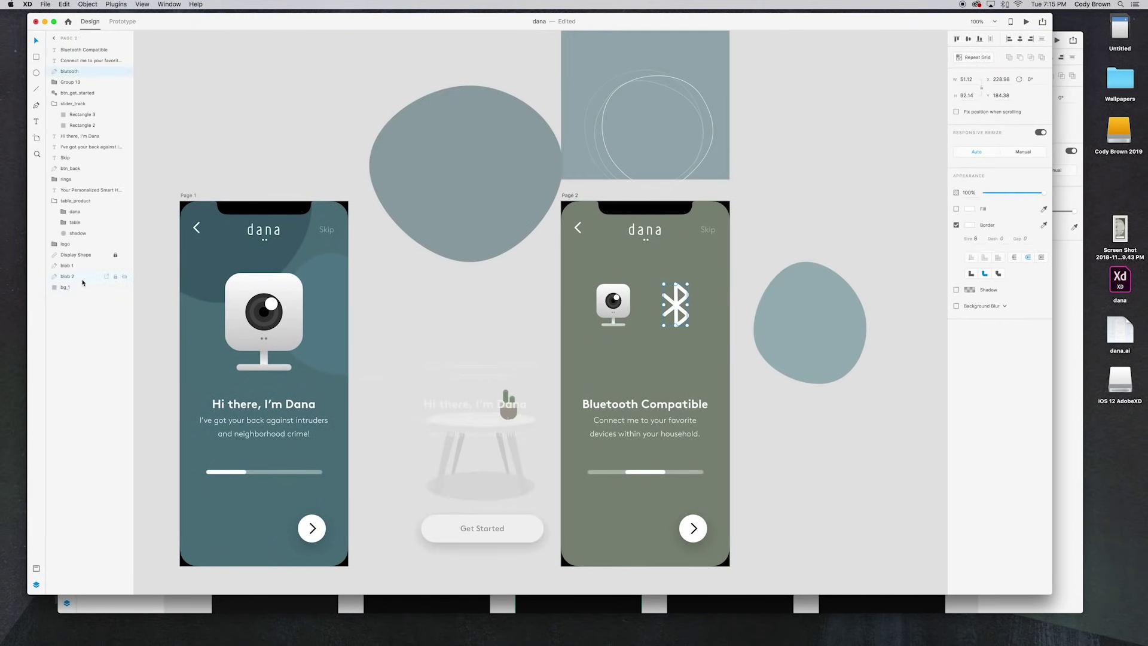
left_click(67, 277)
key("super+c")
key("super+v")
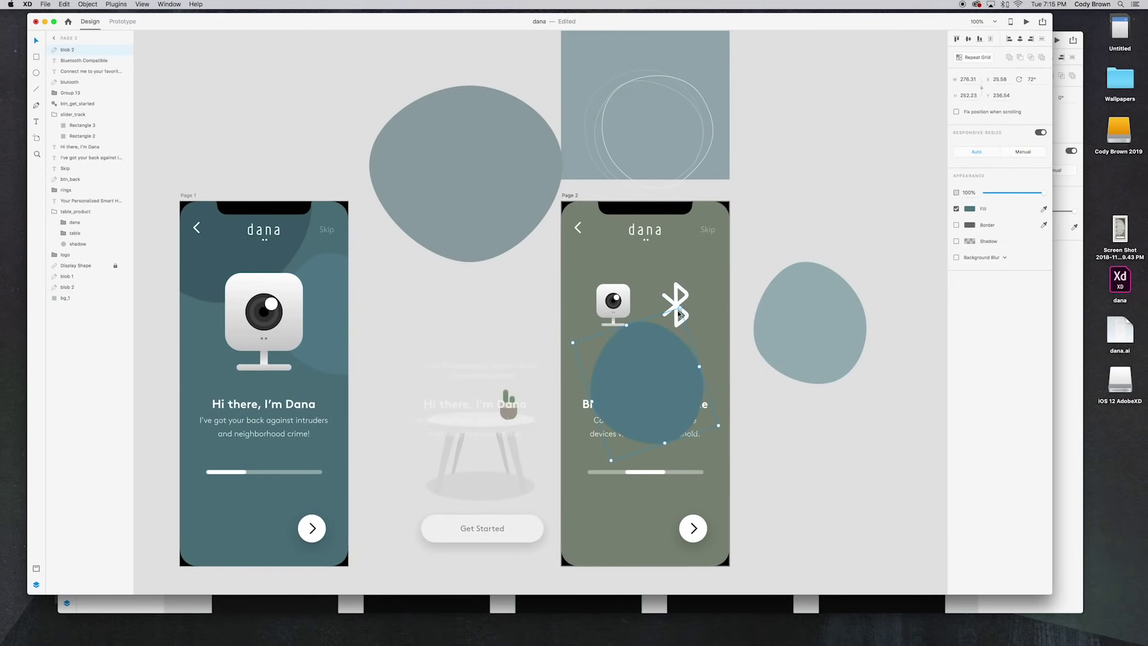
left_click_drag(680, 308, 733, 379)
left_click_drag(644, 365, 639, 319)
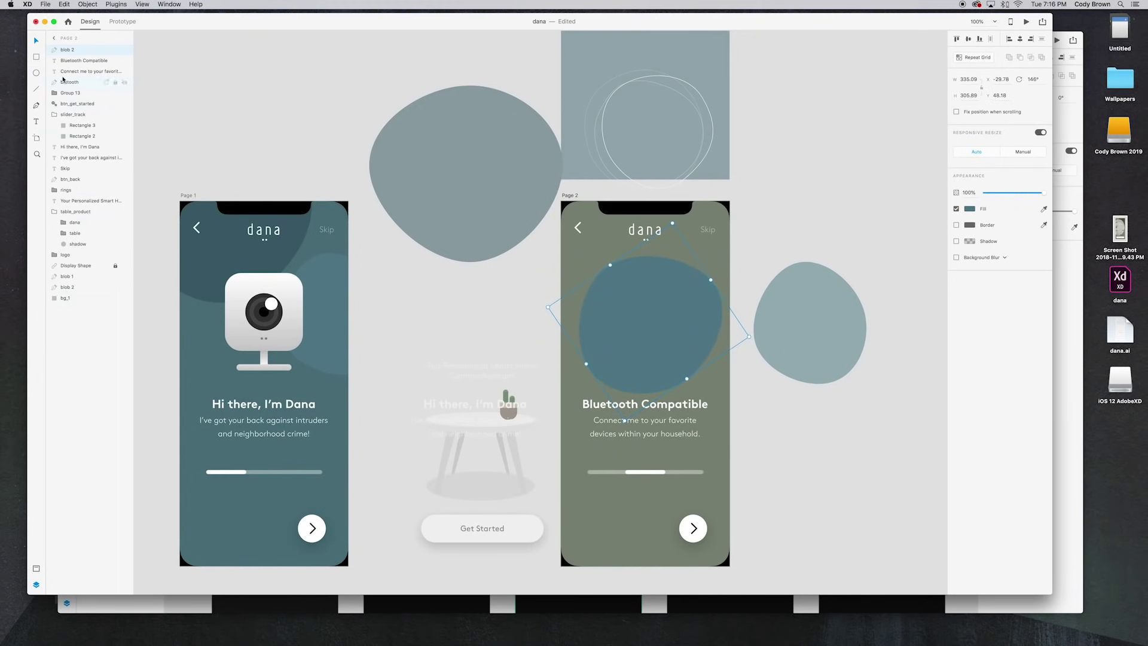
Step: Reorder the enlarged blob copy to sit between blob 1 and blob 2 in the layer stack and rename it blob 3
left_click_drag(66, 53, 74, 281)
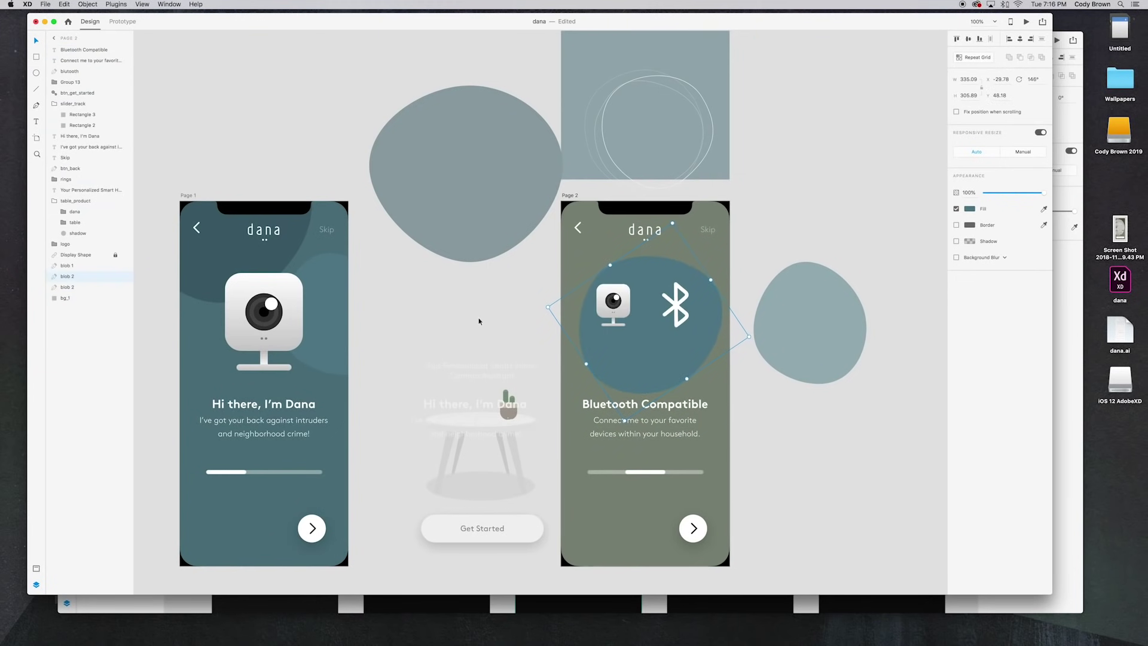
double_click(76, 277)
key("BackSpace")
type("3")
key("Return")
Step: Enlarge blob 3 to about 504 by 460 and shift it over Page 2's upper half, at X about -159 and Y about -203
left_click_drag(749, 337, 799, 344)
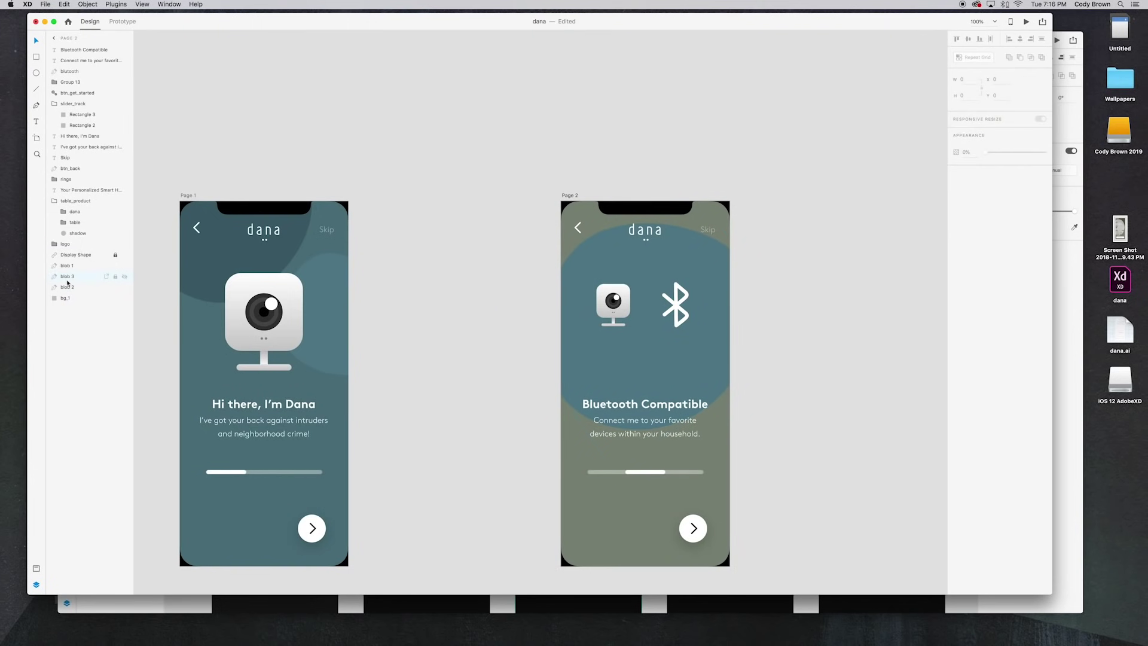
key("shift+Up")
key("shift+Up")
key("shift+Up")
key("shift+Up")
key("shift+Up")
key("shift+Up")
key("shift+Up")
key("shift+Up")
key("shift+Up")
key("shift+Up")
key("shift+Up")
key("shift+Up")
key("shift+Up")
key("shift+Up")
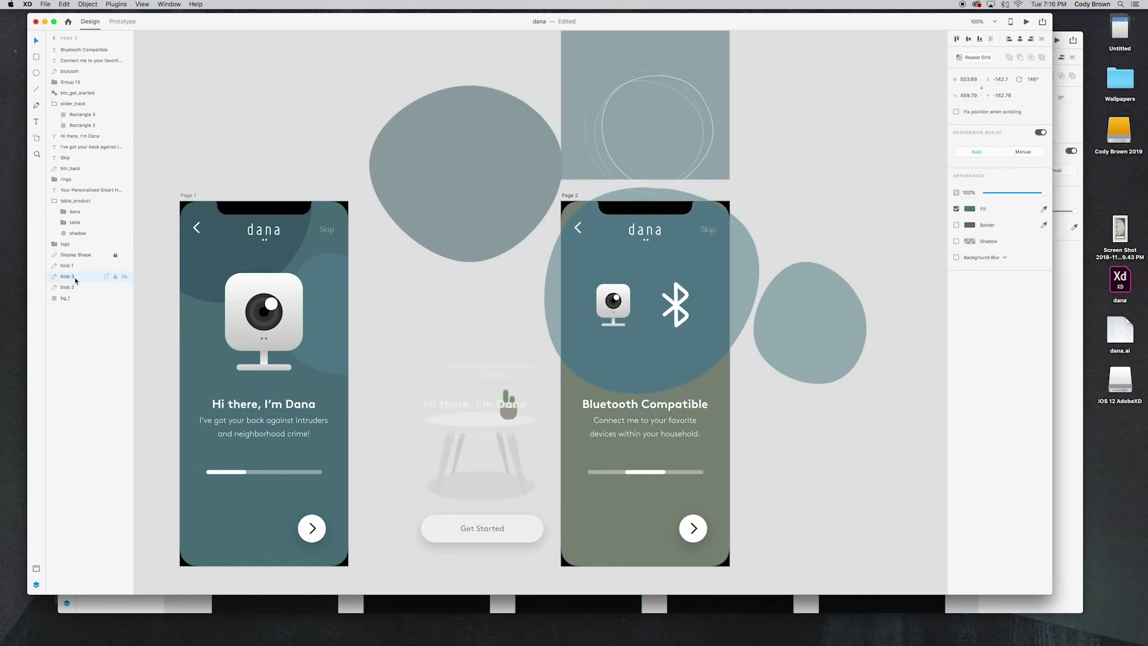
key("shift+Left")
key("shift+Left")
key("Right")
key("Right")
key("Right")
key("Right")
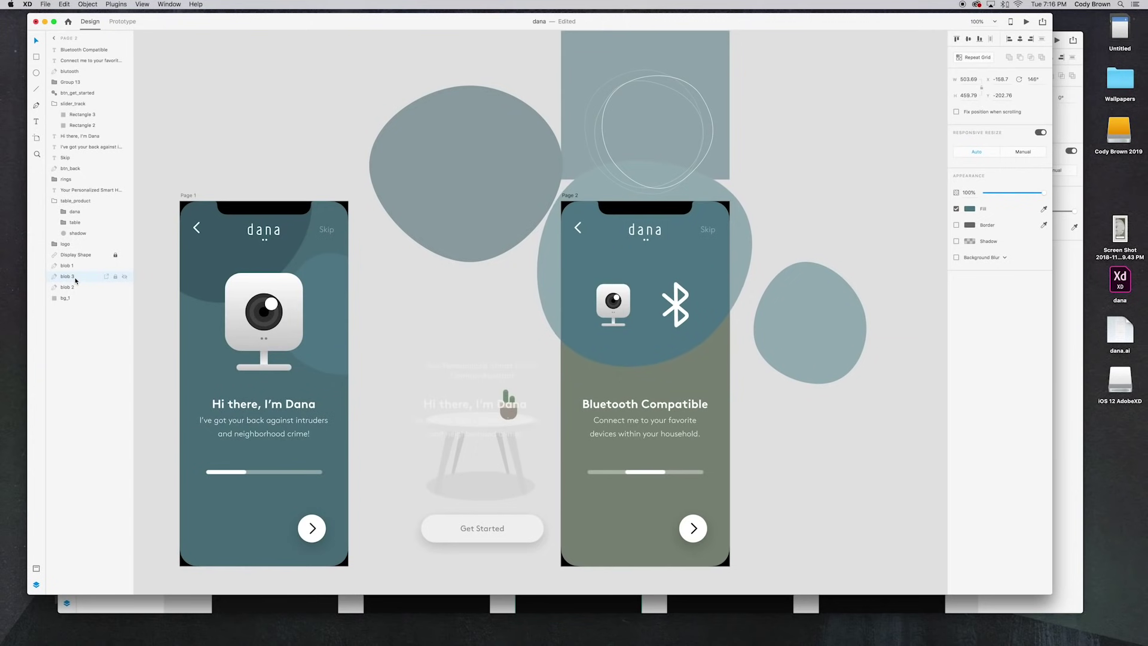
Step: Change blob 3's solid fill to a dark, muted reddish brown
left_click(970, 211)
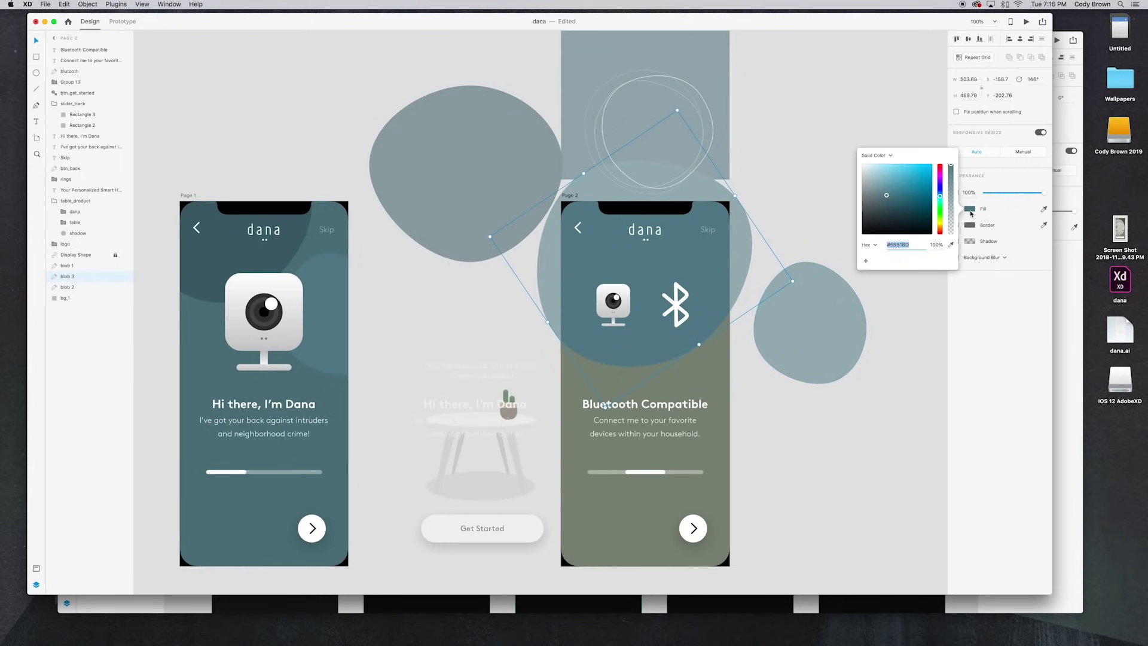
left_click(939, 231)
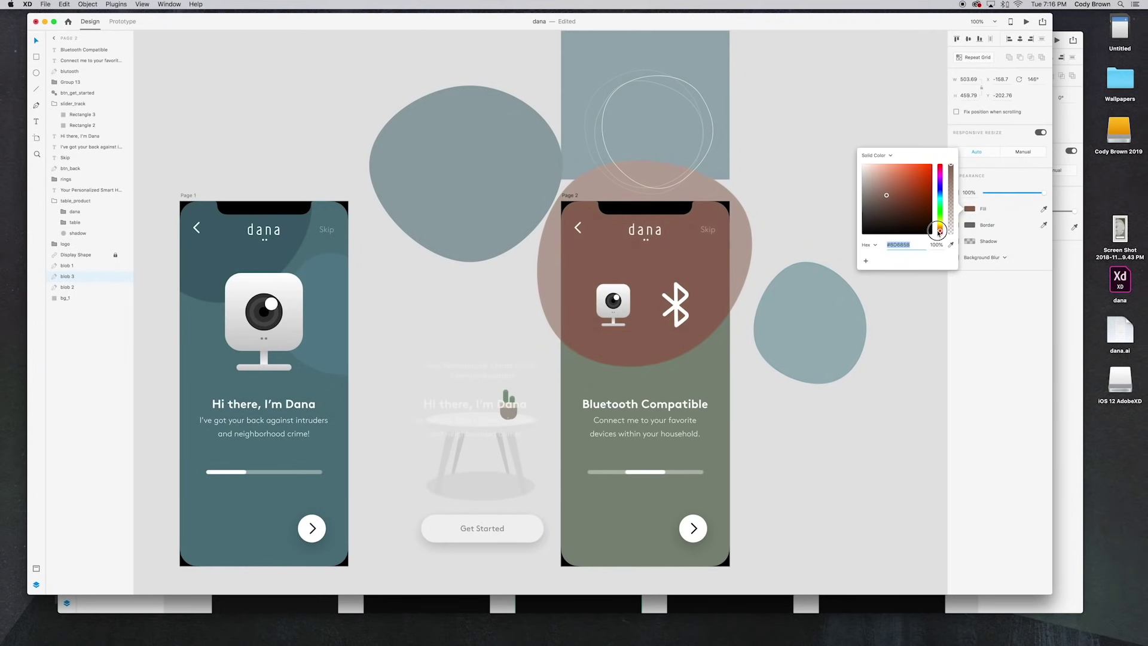
left_click_drag(885, 200, 888, 205)
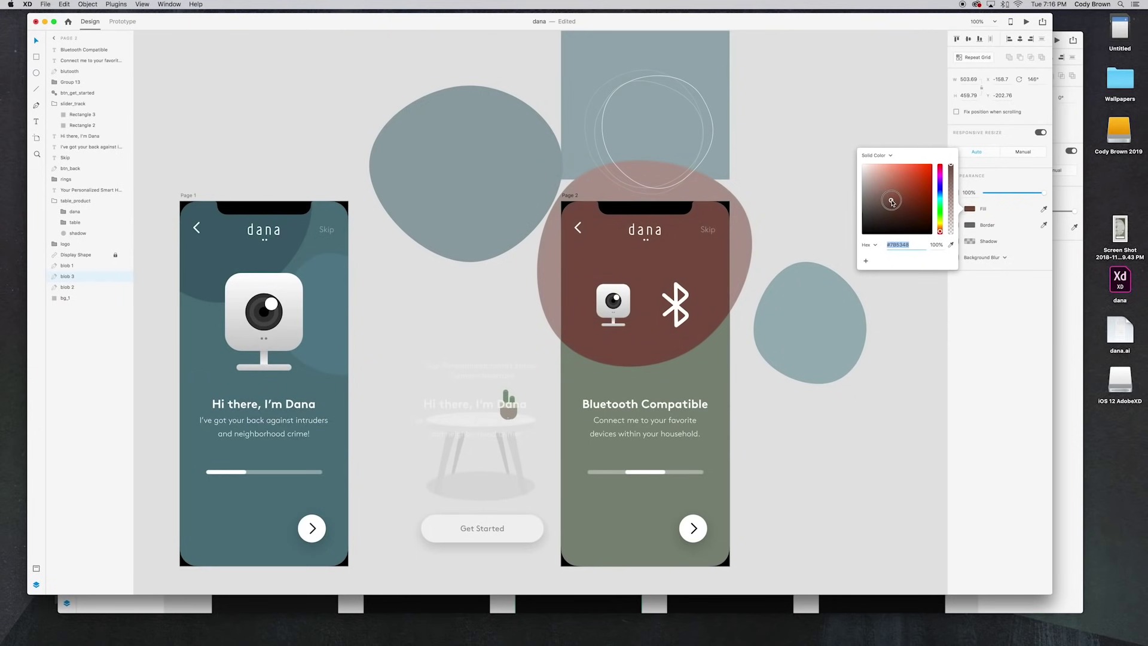
left_click(655, 346)
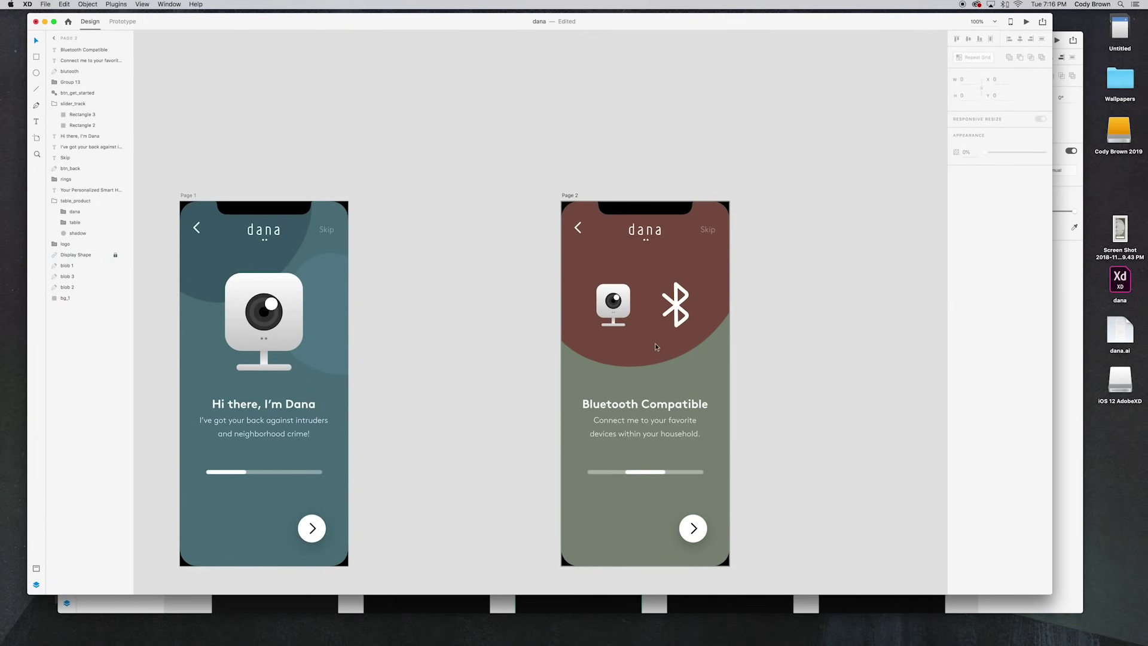
Step: Reorder blob 3 beneath blob 2 and nudge it to X about -139 and Y about -193
left_click_drag(70, 279, 69, 293)
key("shift+Down")
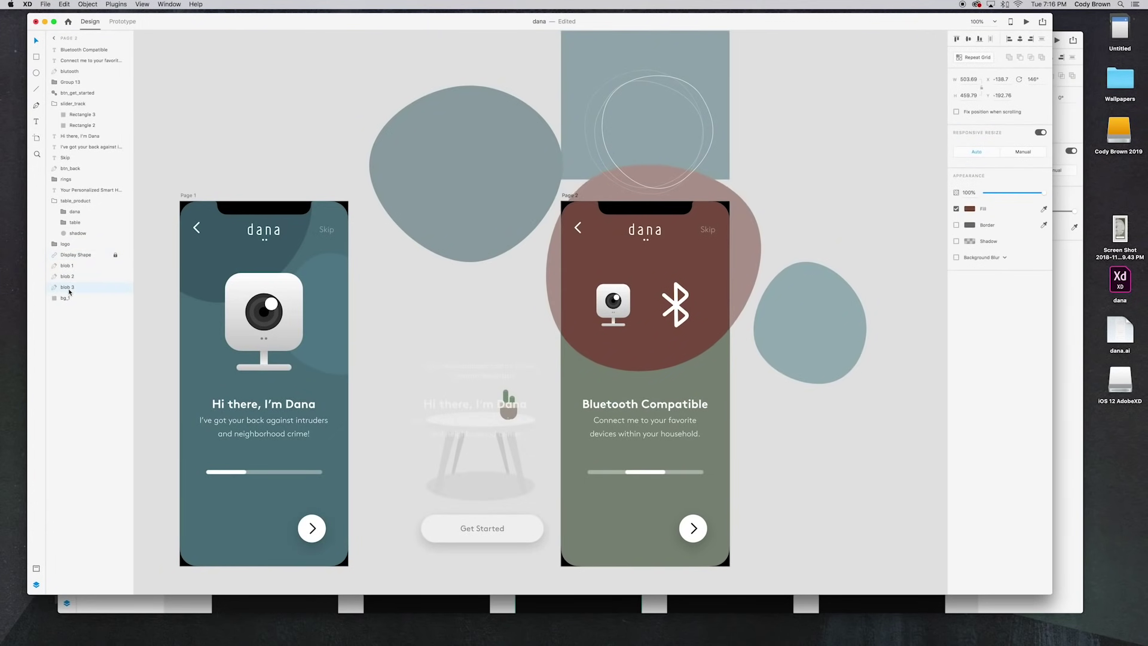
left_click(781, 431)
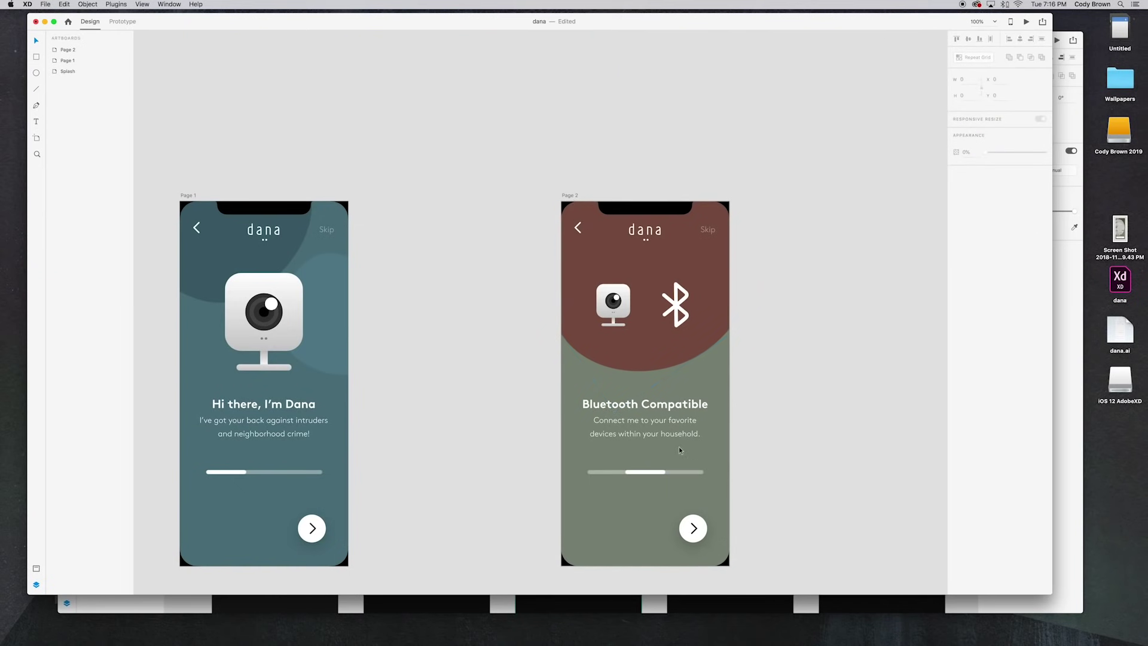
Step: Duplicate Page 1's teal background rectangle bg_1 and move the copy onto Page 2 so that it covers the artboard
scroll(607, 249, "down", 2)
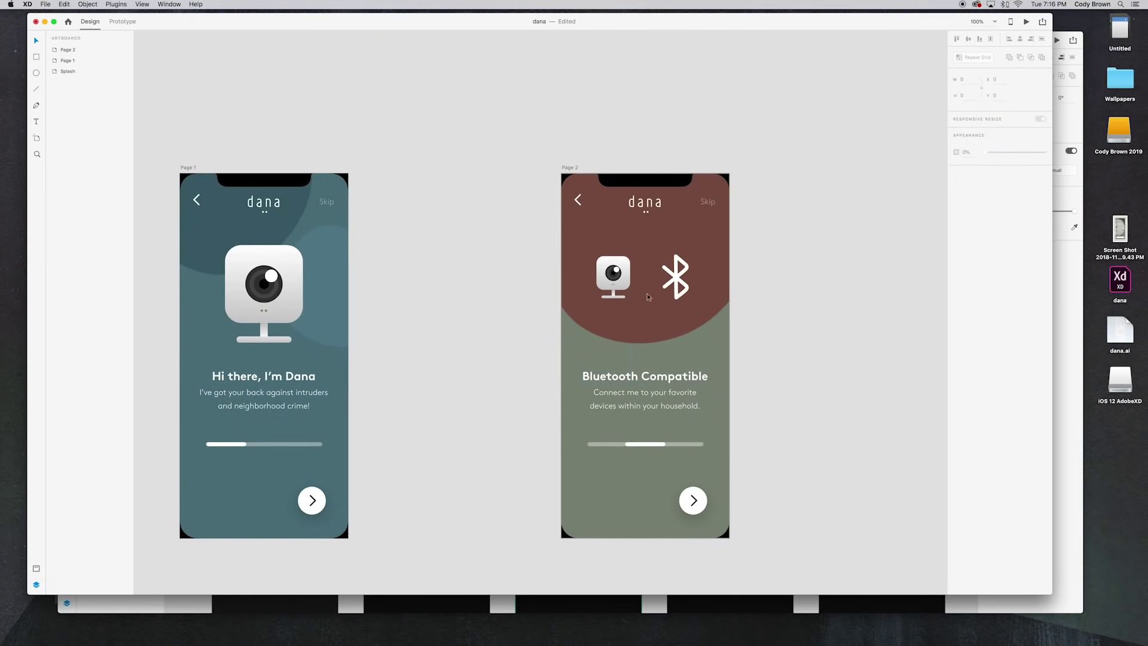
scroll(660, 475, "left", 2)
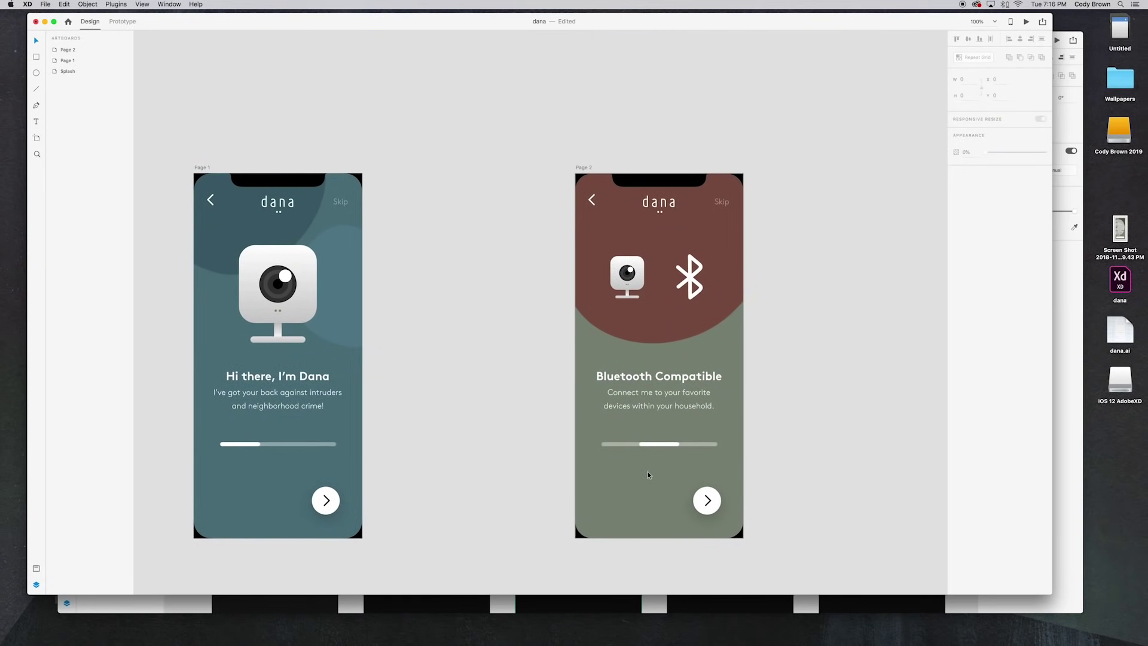
left_click(323, 457)
left_click(63, 233)
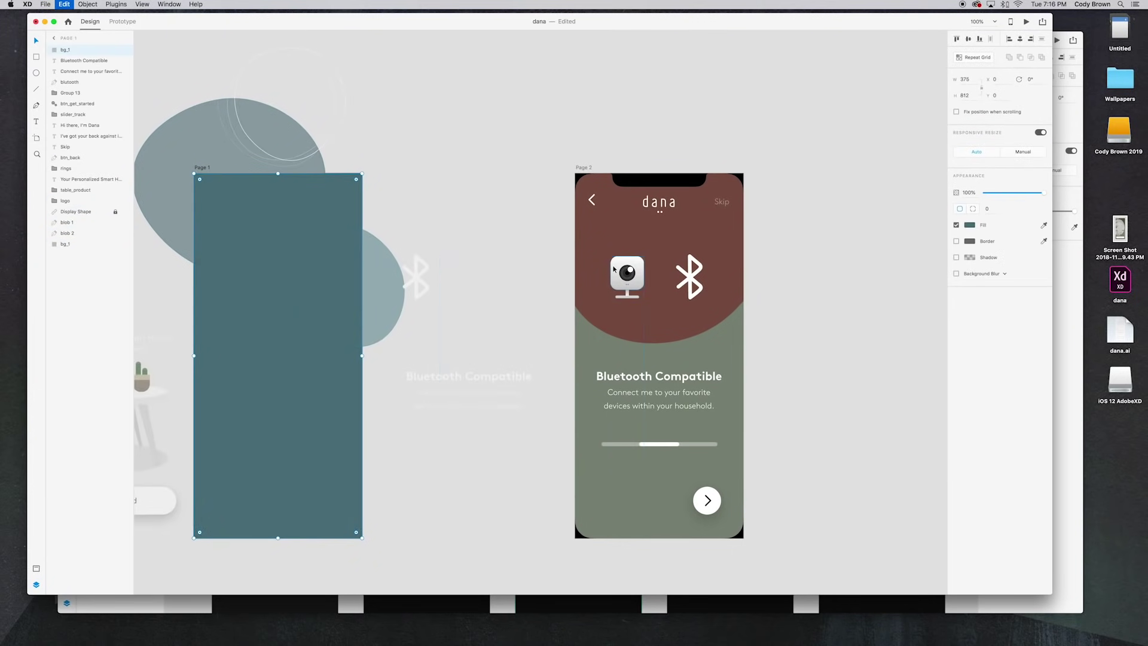
left_click_drag(308, 305, 699, 312)
Step: Recolor Page 2's new background rectangle by sampling blob 3's pale overhang and darkening it to a muted reddish brown
left_click(969, 226)
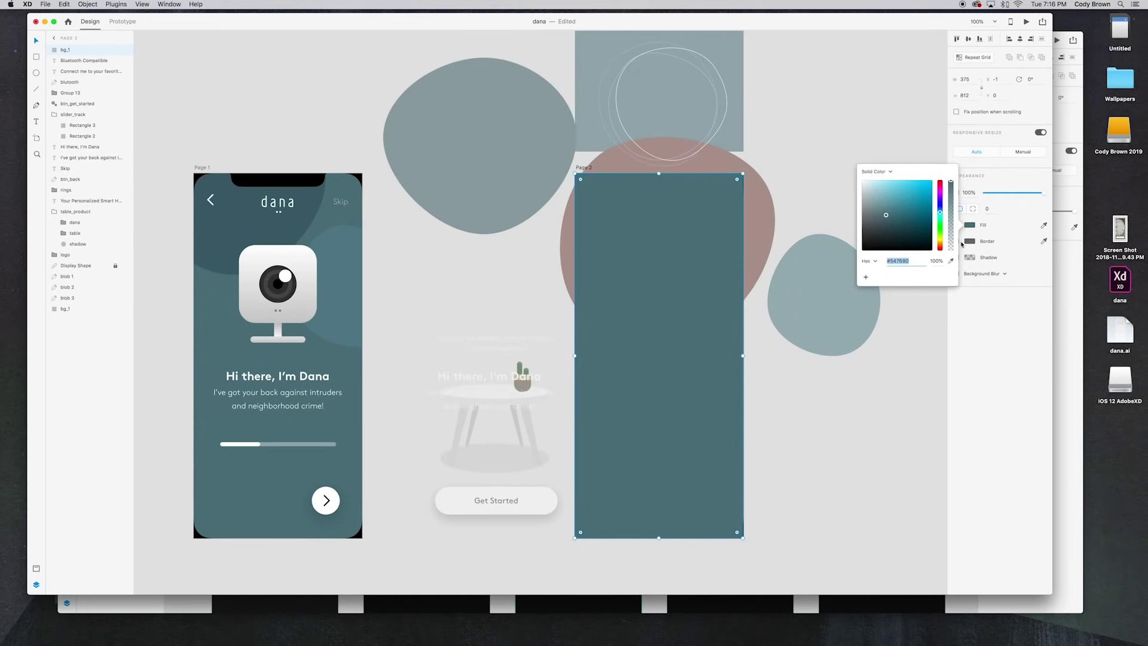
left_click(950, 261)
left_click(759, 206)
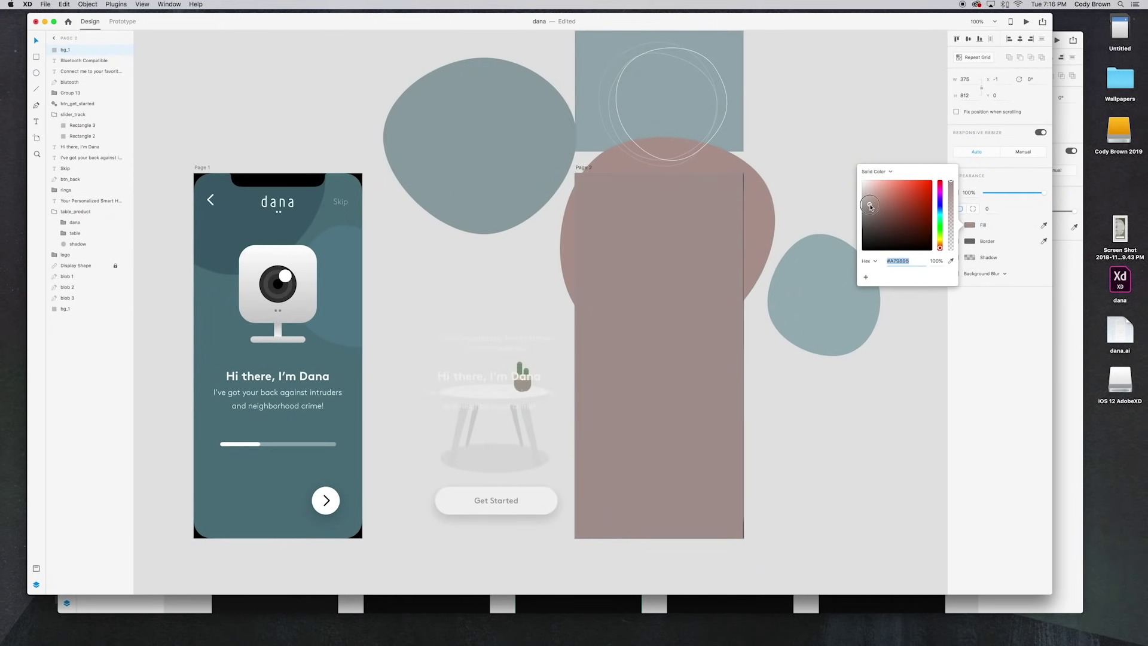
left_click_drag(871, 207, 880, 211)
left_click(673, 225)
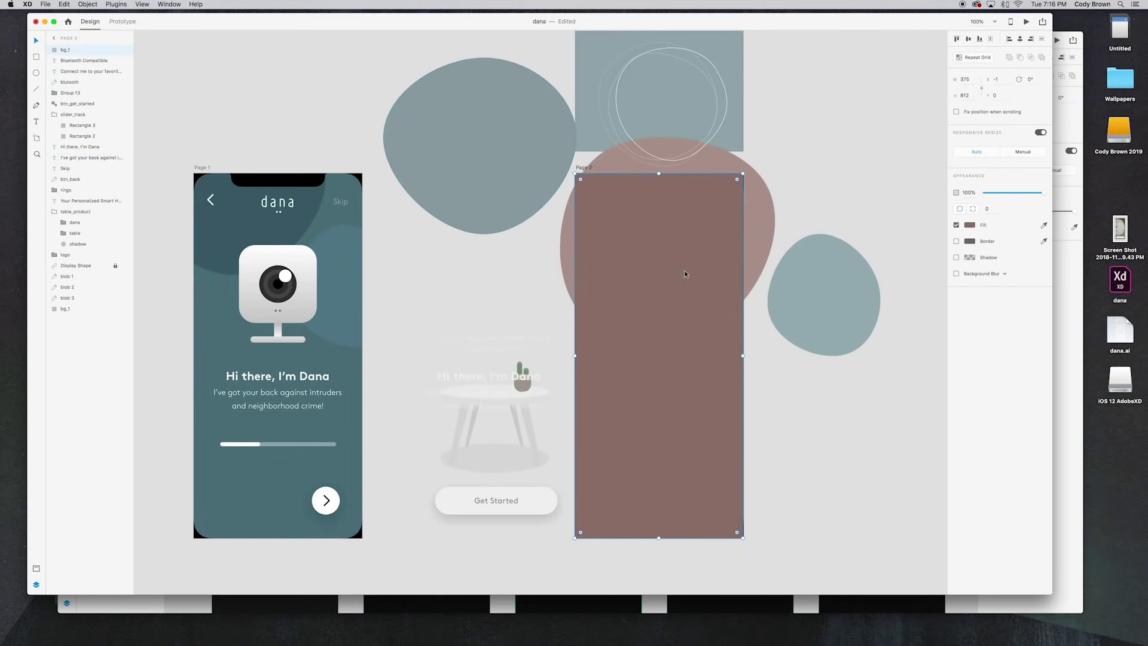
Step: Send Page 2's new background rectangle to the bottom of the layer stack and rename it bg_2
left_click_drag(61, 52, 67, 309)
double_click(69, 309)
type("bg_2")
key("Return")
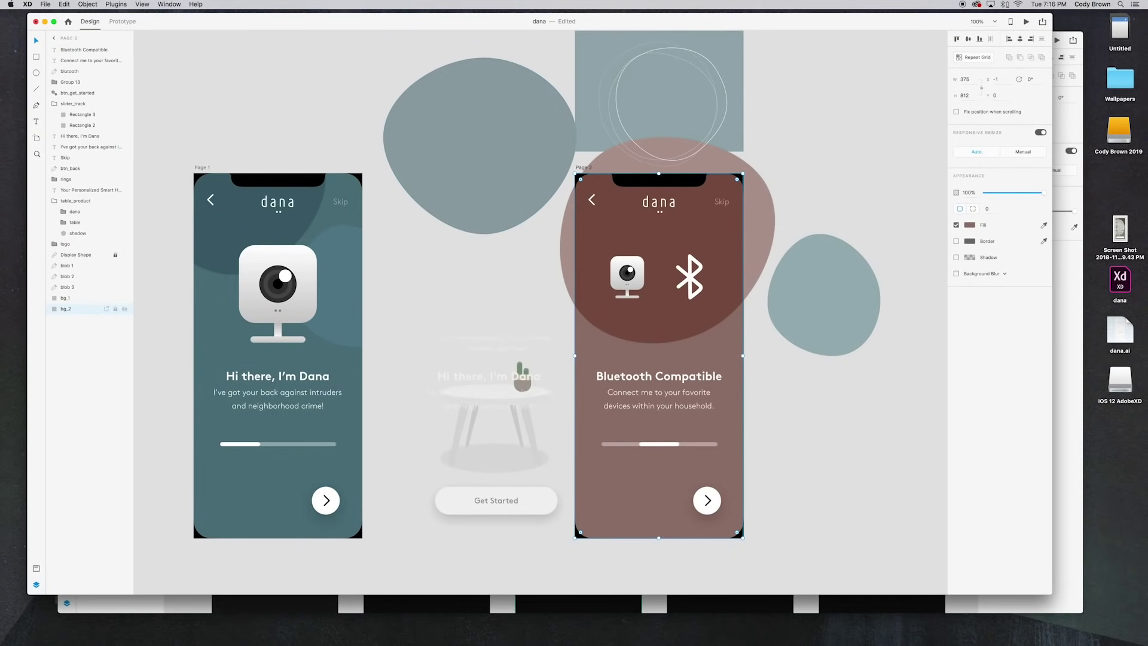
Step: Sample blob 3's reddish brown as bg_2's fill and adjust it to a darker, more saturated red-brown
left_click(741, 443)
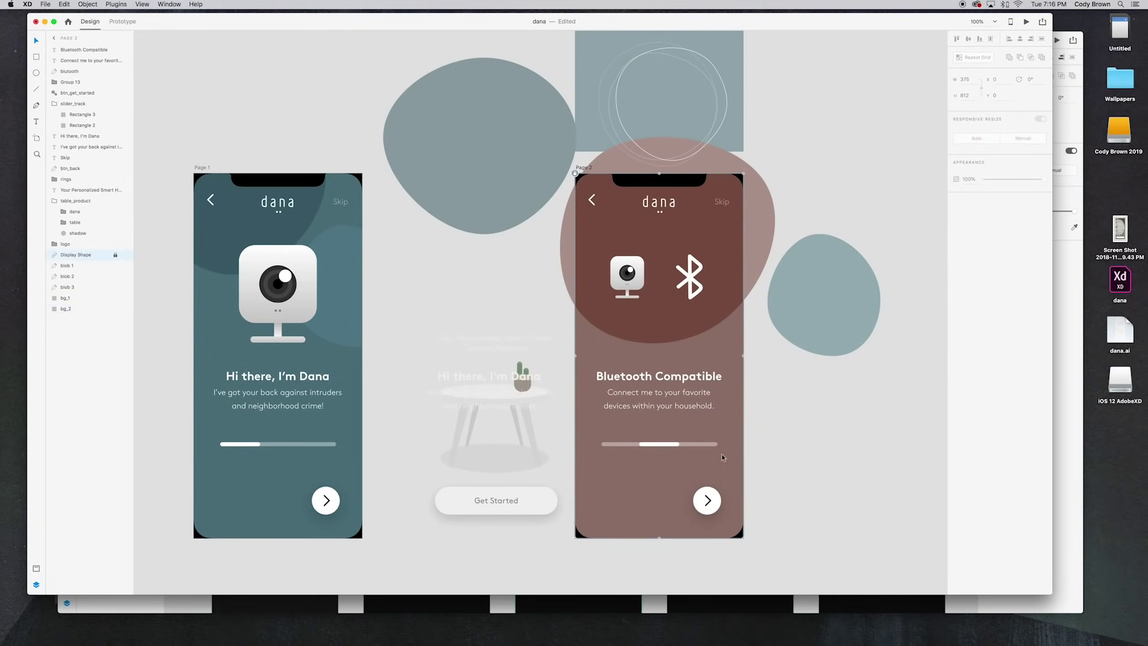
left_click(66, 309)
left_click(975, 226)
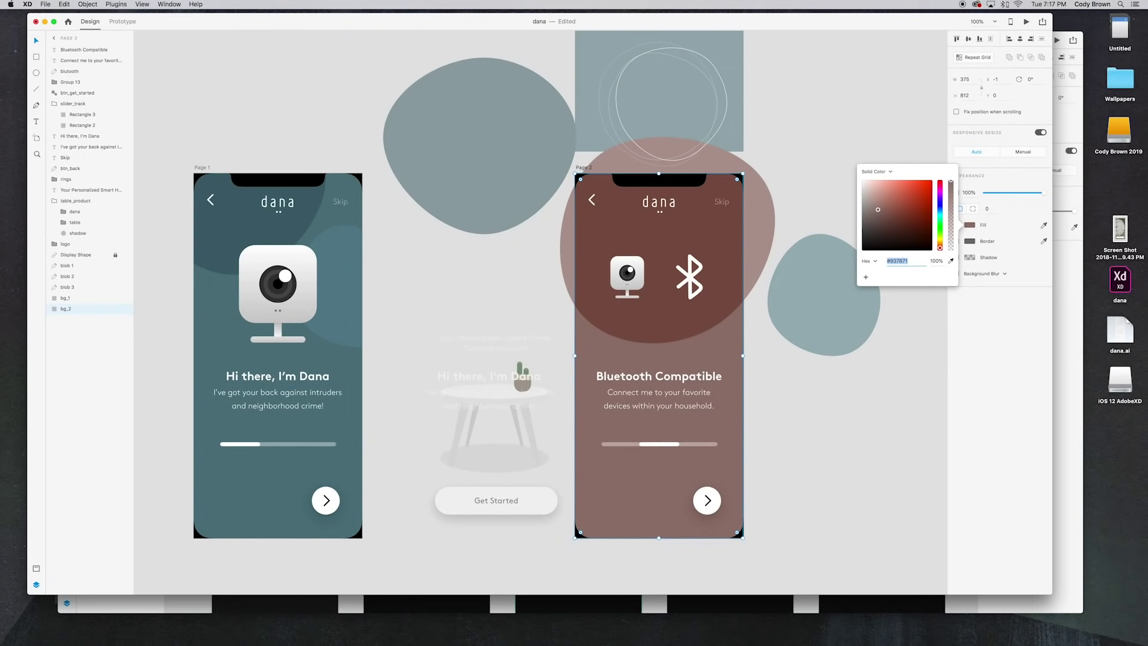
left_click(735, 281)
mouse_move(890, 216)
left_mouse_down()
mouse_move(872, 221)
mouse_move(911, 220)
mouse_move(891, 210)
left_mouse_up()
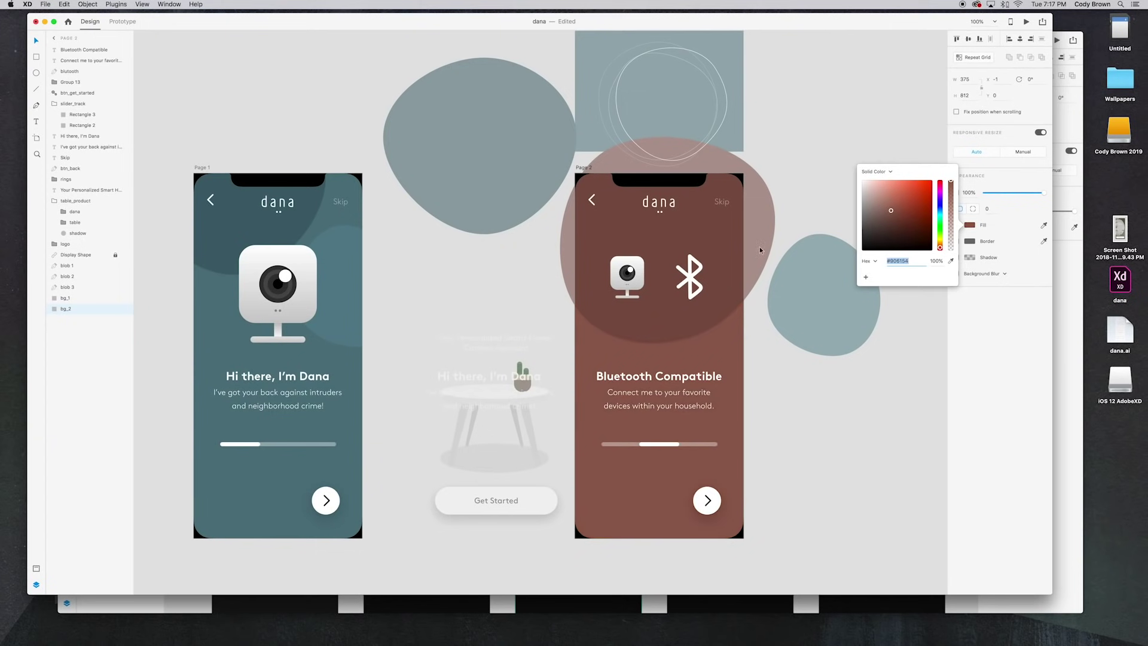
left_click(950, 261)
left_click(726, 252)
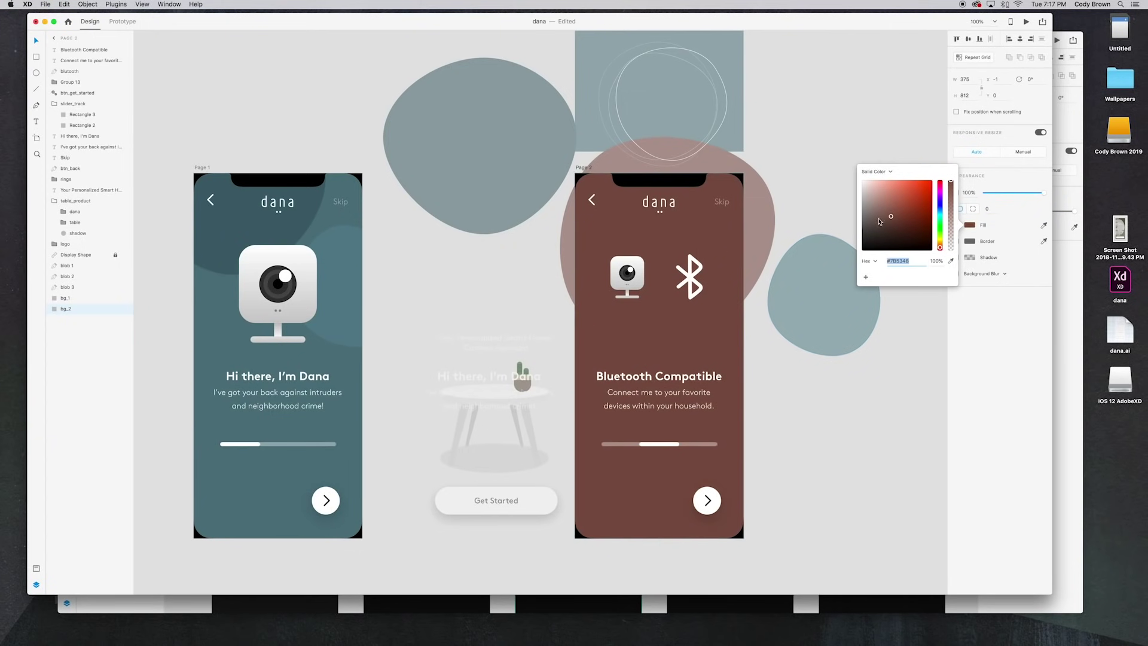
mouse_move(897, 218)
left_mouse_down()
mouse_move(880, 225)
mouse_move(918, 222)
mouse_move(901, 221)
left_mouse_up()
left_click(857, 191)
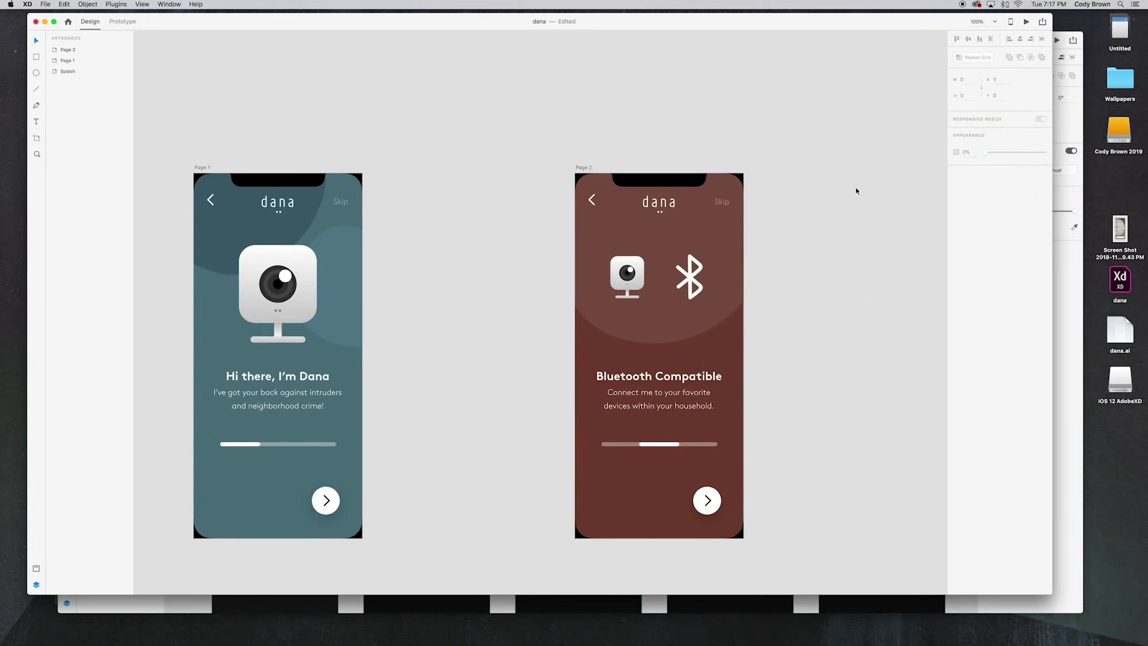
Step: Copy Page 2's dark red-brown background bg_2 onto the Page 1 artboard
scroll(854, 190, "down", 2)
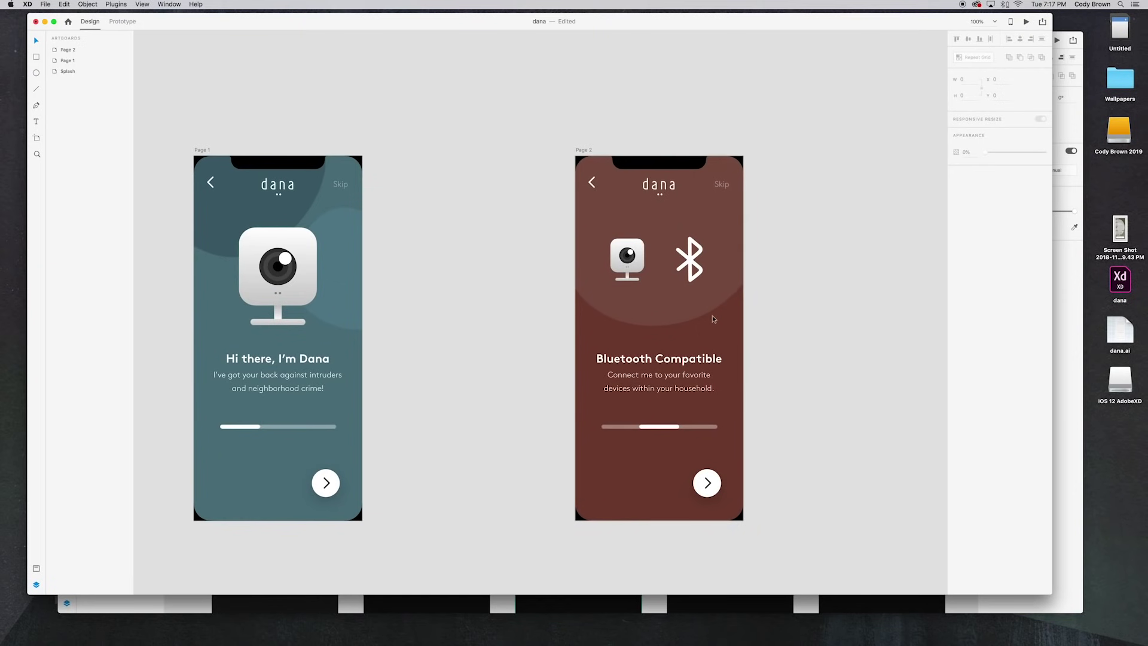
left_click(640, 473)
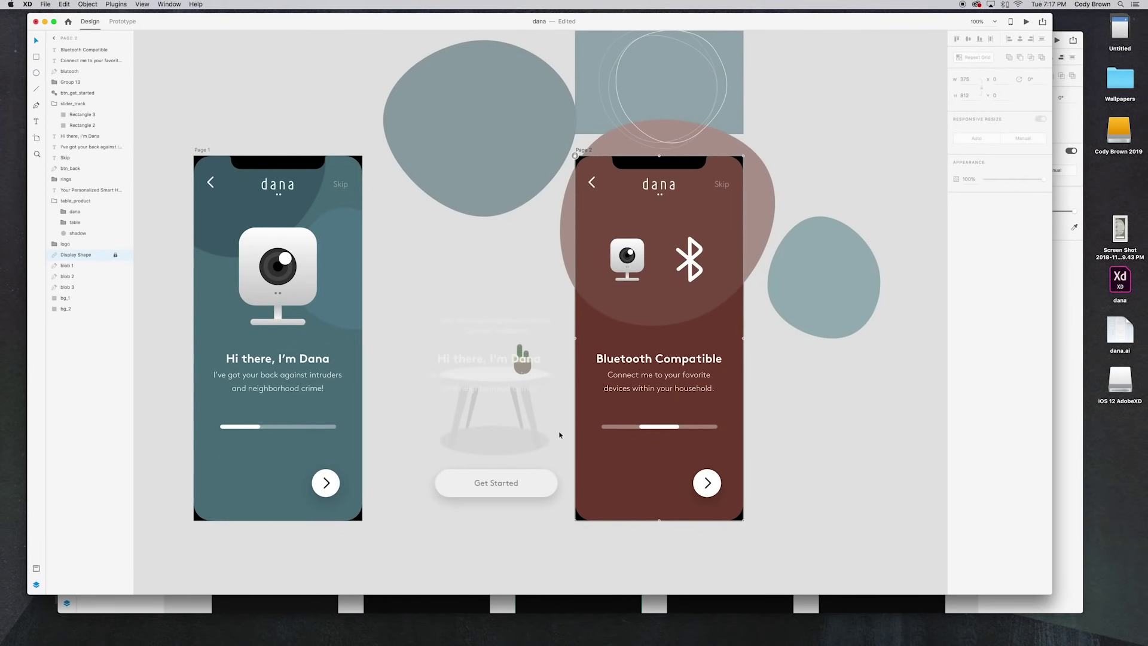
left_click(67, 310)
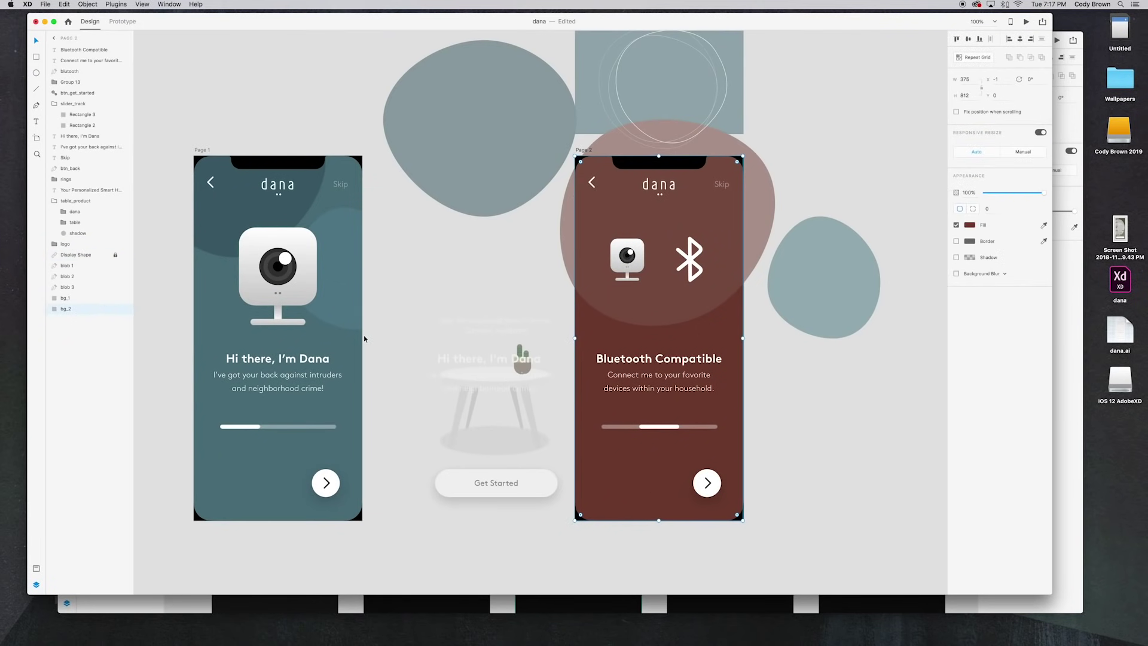
left_click(237, 221)
key("super+v")
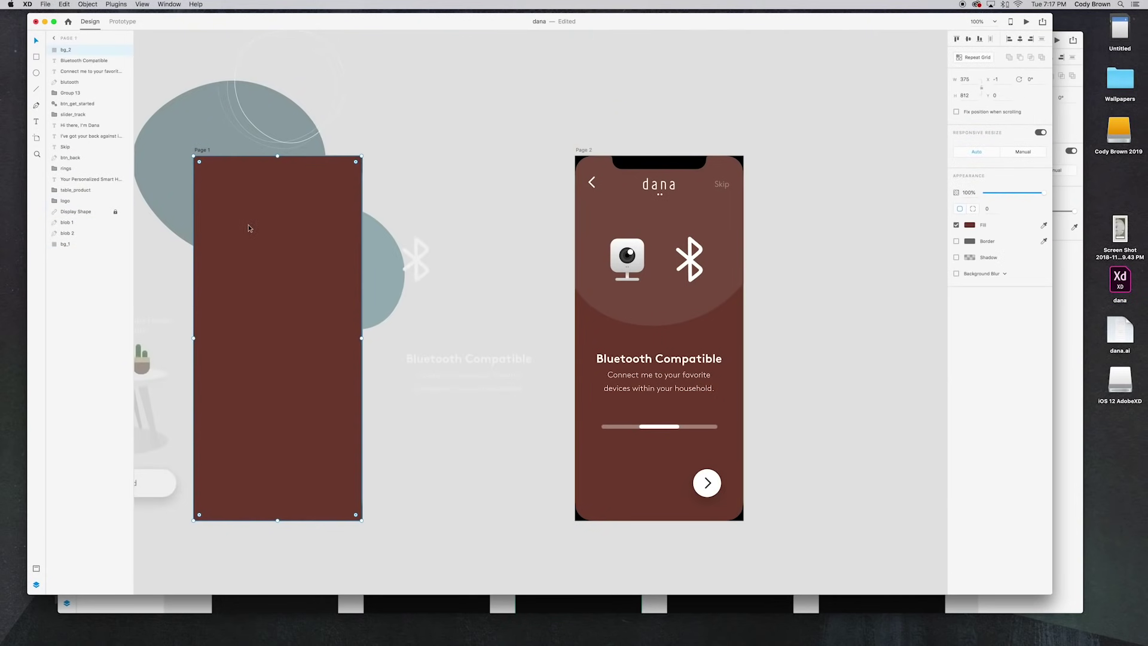
Step: Move bg_2 straight down to just below the Page 1 artboard and preview the transition to Page 2
left_click(307, 209)
left_click_drag(307, 208, 300, 576)
left_click(353, 539)
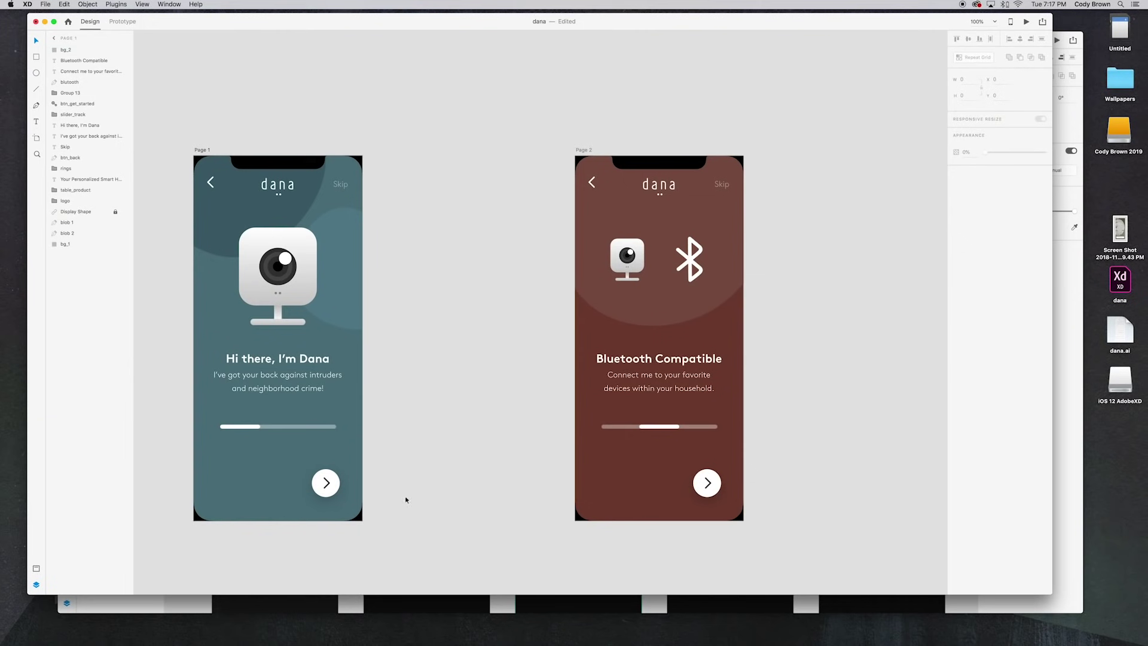
left_click(260, 206)
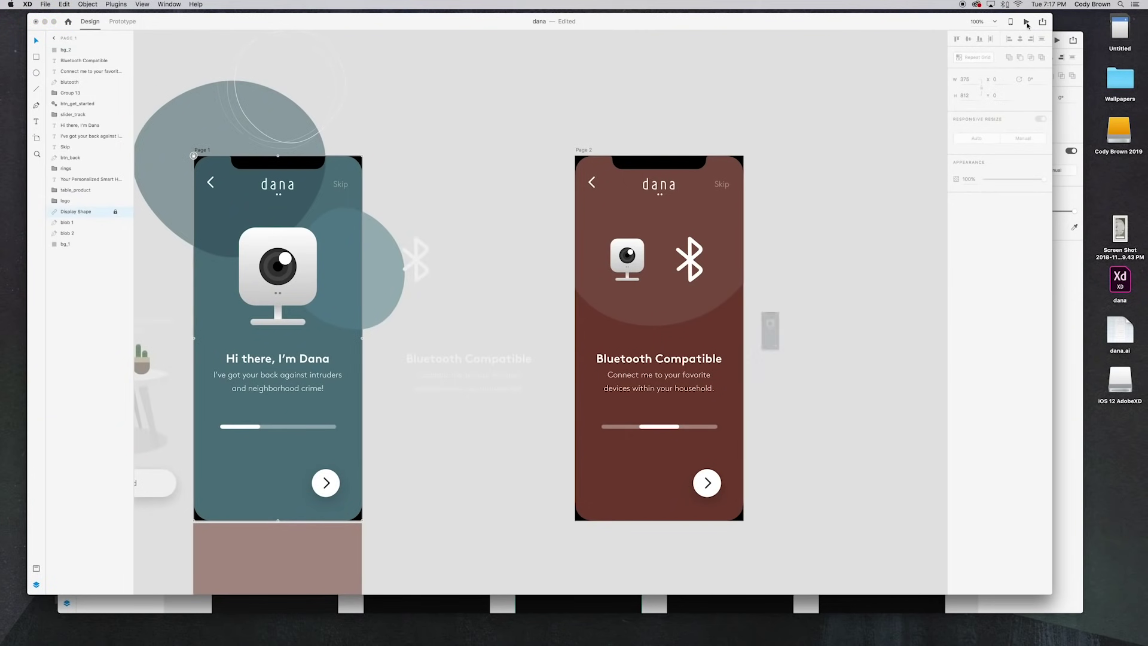
left_click(1027, 23)
left_click(818, 483)
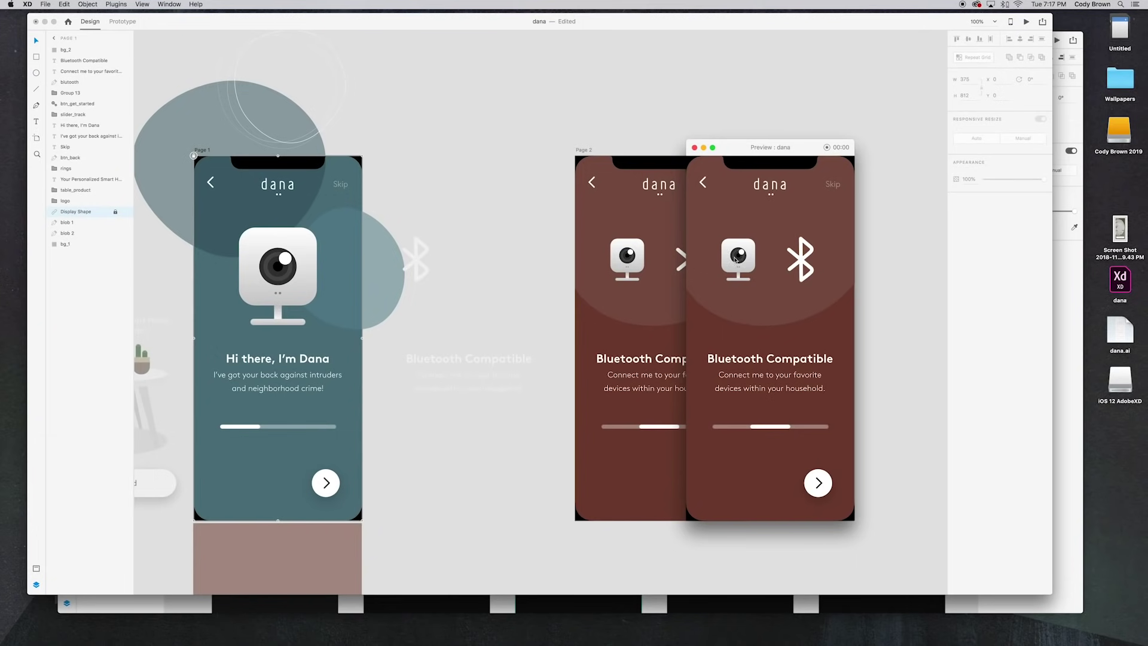
left_click(693, 148)
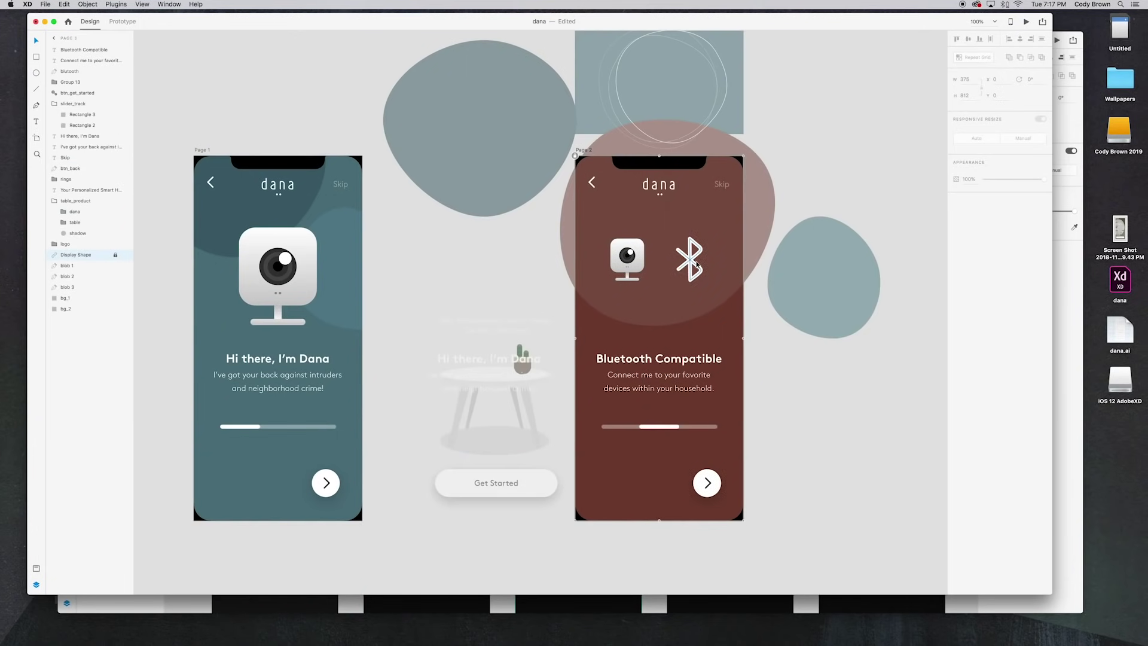
Step: Copy Page 2's reddish-brown blob 3 onto Page 1 and place it between blob 2 and bg_1 in the layer stack
left_click(766, 206)
left_click(765, 206)
left_click(84, 287)
left_click(247, 197)
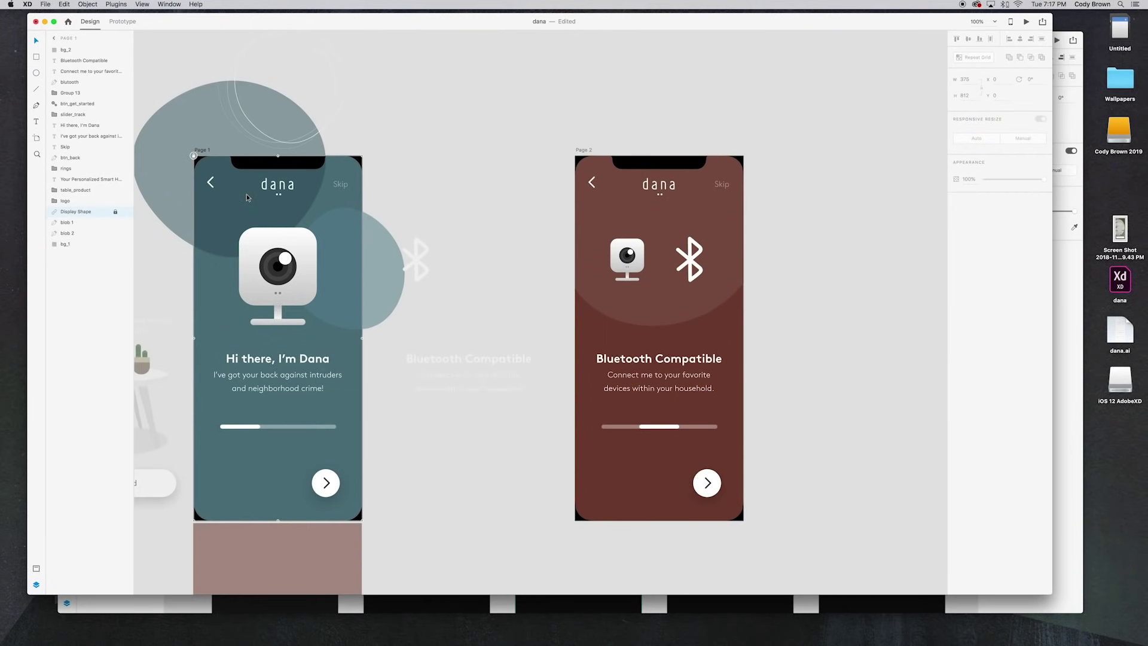
left_click(205, 150)
left_click(221, 190)
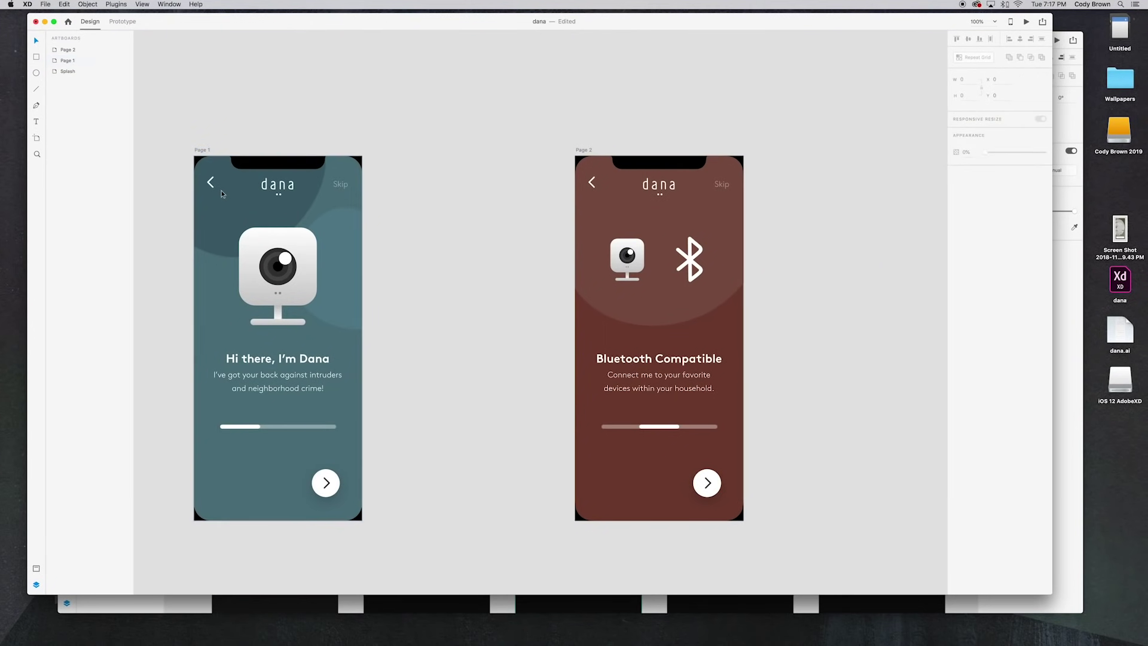
left_click(222, 191)
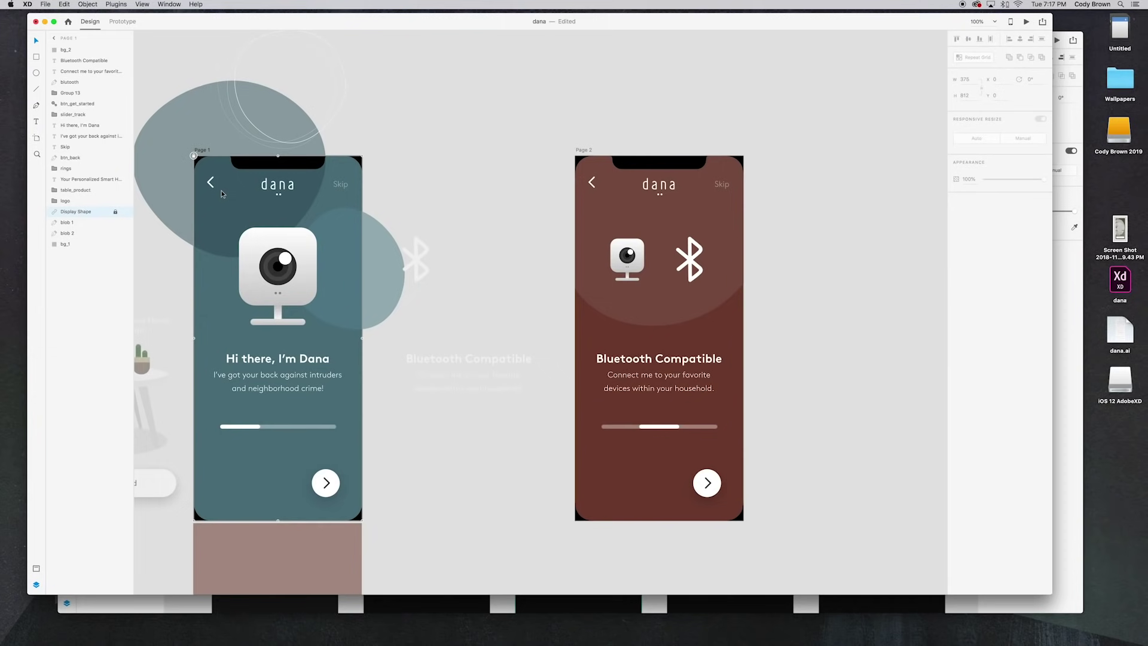
key("super+v")
left_click_drag(67, 49, 86, 248)
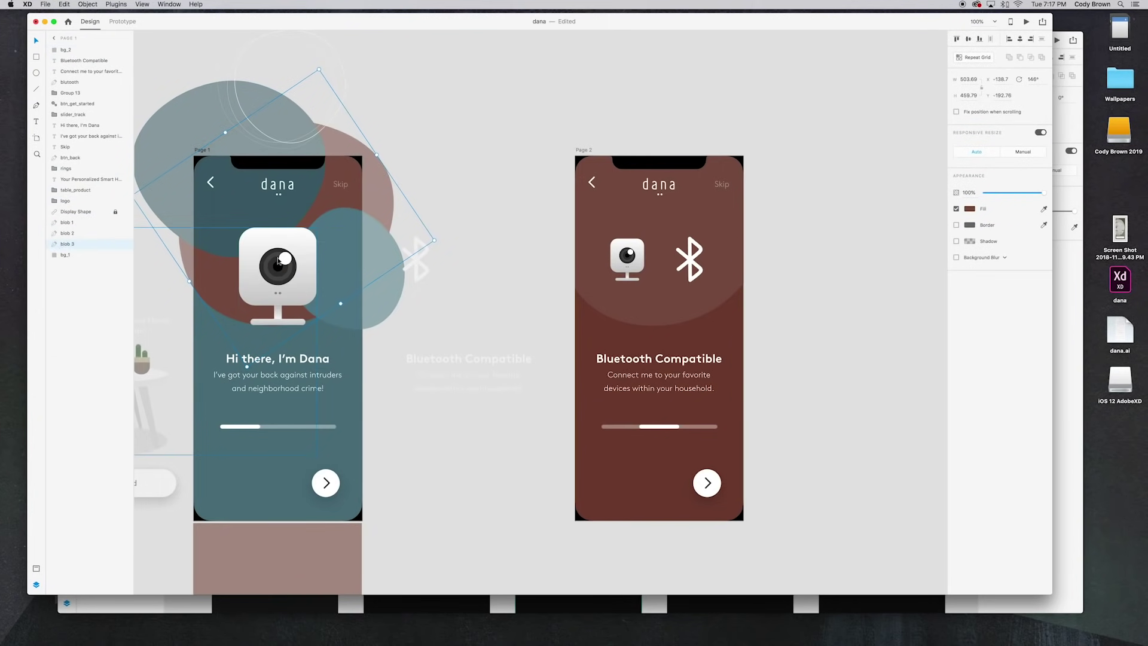
Step: Nudge Page 1's blob 3 straight up until it sits completely above the artboard
key("shift+Up")
key("shift+Up")
key("shift+Up")
key("shift+Up")
key("shift+Up")
key("shift+Up")
key("shift+Up")
key("shift+Up")
key("shift+Up")
key("shift+Up")
key("shift+Up")
key("shift+Up")
key("shift+Up")
key("shift+Up")
key("shift+Up")
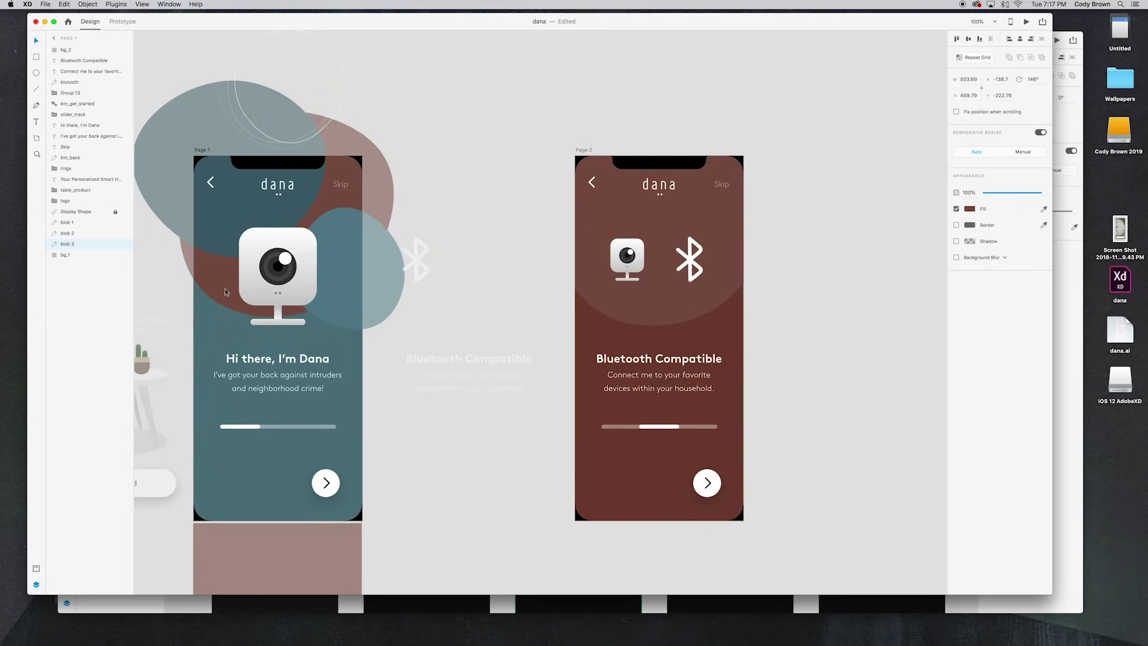
key("shift+Up")
key("shift+Up")
key("shift+Up")
key("shift+Up")
key("shift+Up")
key("shift+Up")
key("shift+Up")
key("shift+Up")
key("shift+Up")
key("shift+Up")
key("shift+Up")
key("shift+Up")
key("shift+Up")
key("shift+Up")
key("shift+Up")
key("shift+Up")
key("shift+Up")
key("shift+Up")
key("shift+Up")
key("shift+Up")
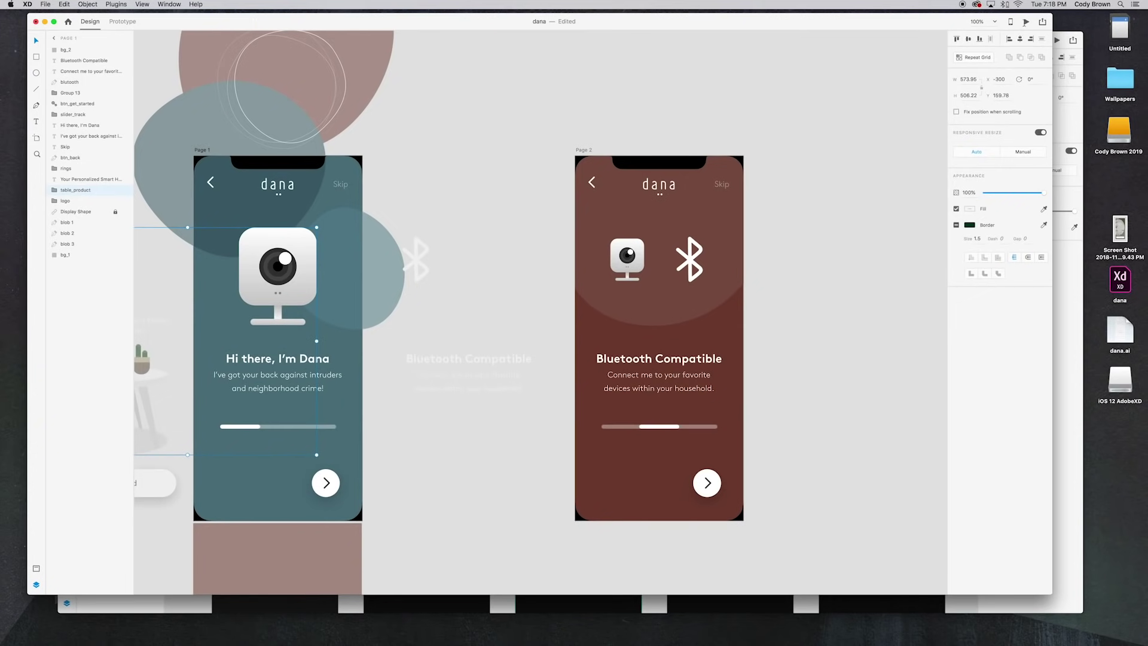
Step: Preview the transition from Page 1 to Page 2 and back, checking how blob 3 and the background animate
key("super+Return")
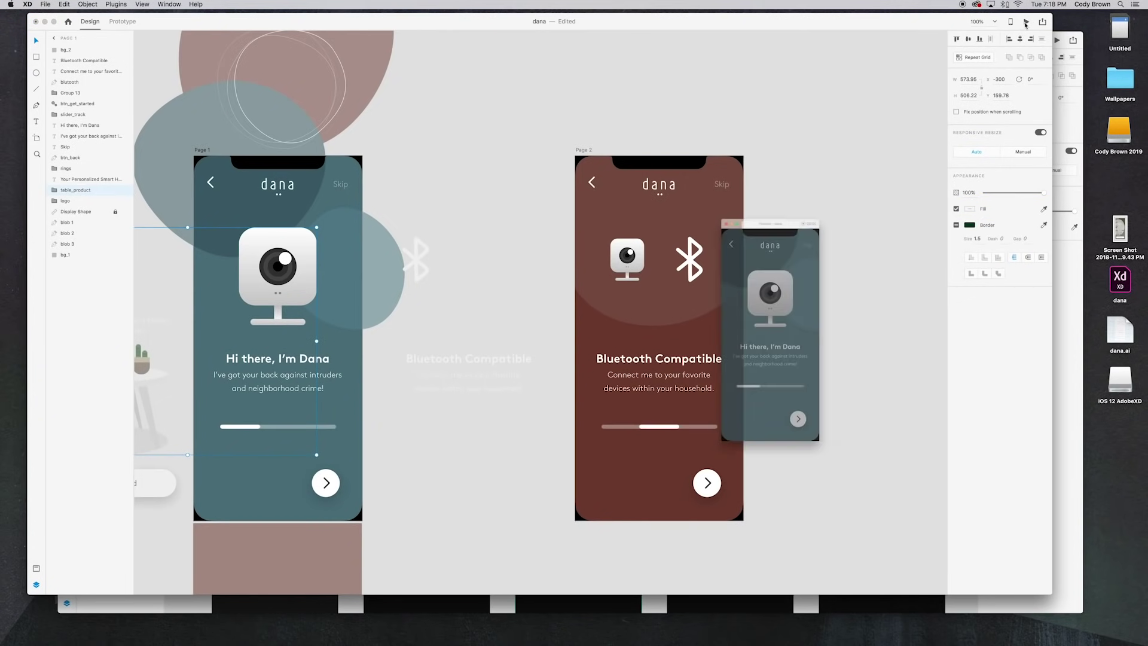
left_click(819, 489)
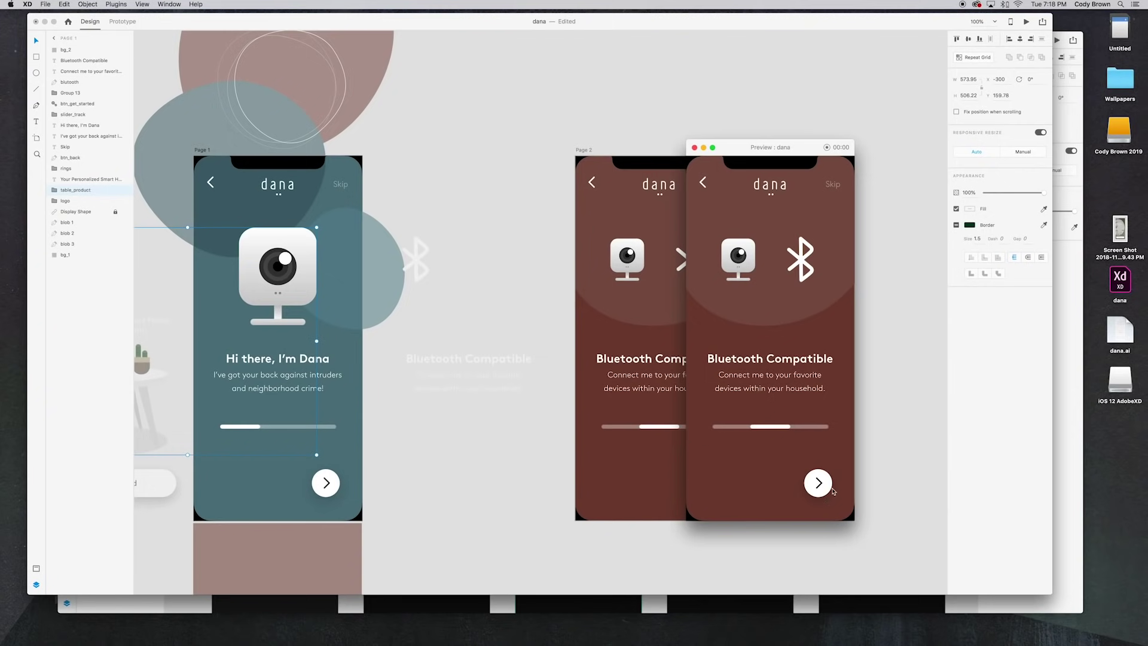
left_click(703, 183)
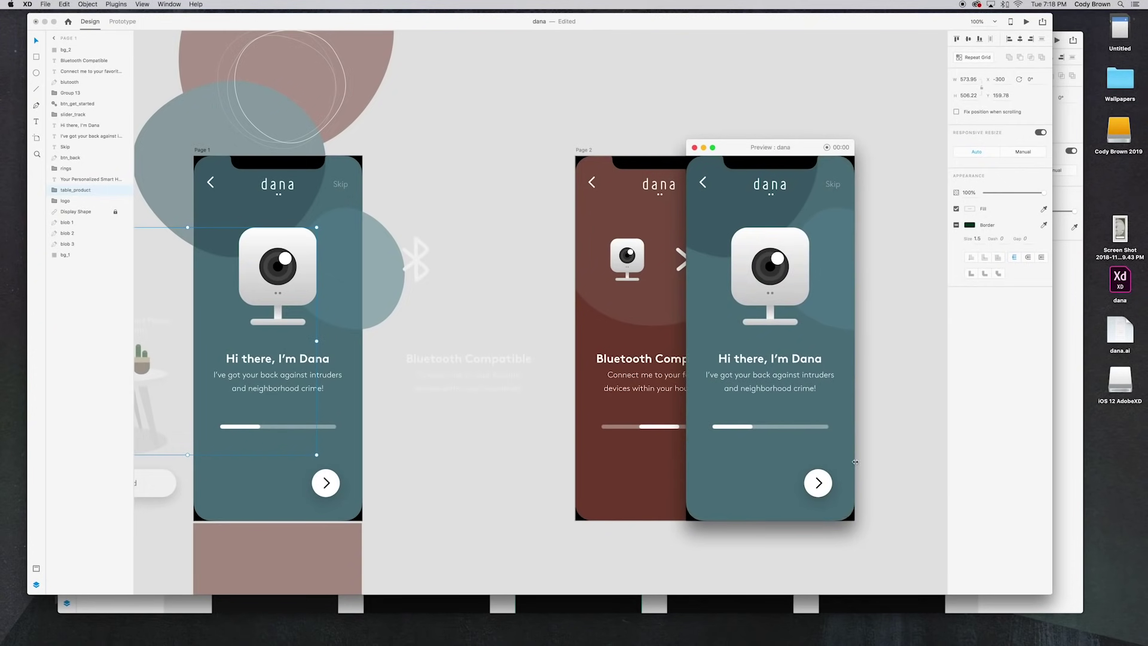
left_click(820, 486)
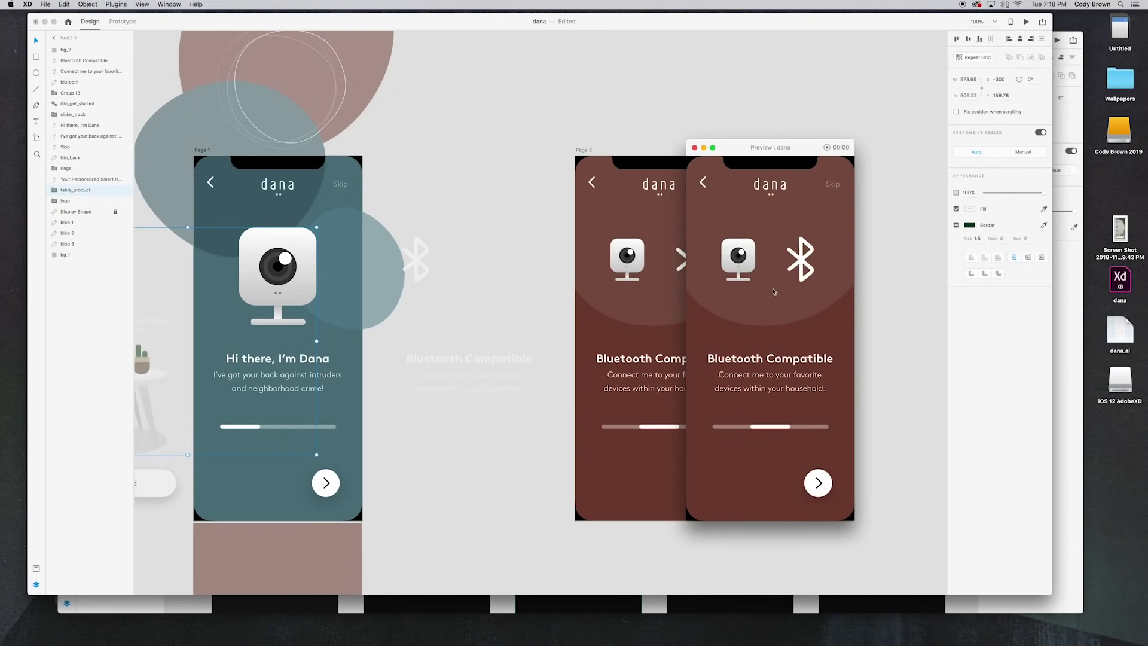
left_click(694, 147)
Step: Send bg_2 below bg_1 in Page 1's layer stack and preview the transition to Page 2 in both directions
left_click(242, 323)
left_click_drag(65, 52, 71, 258)
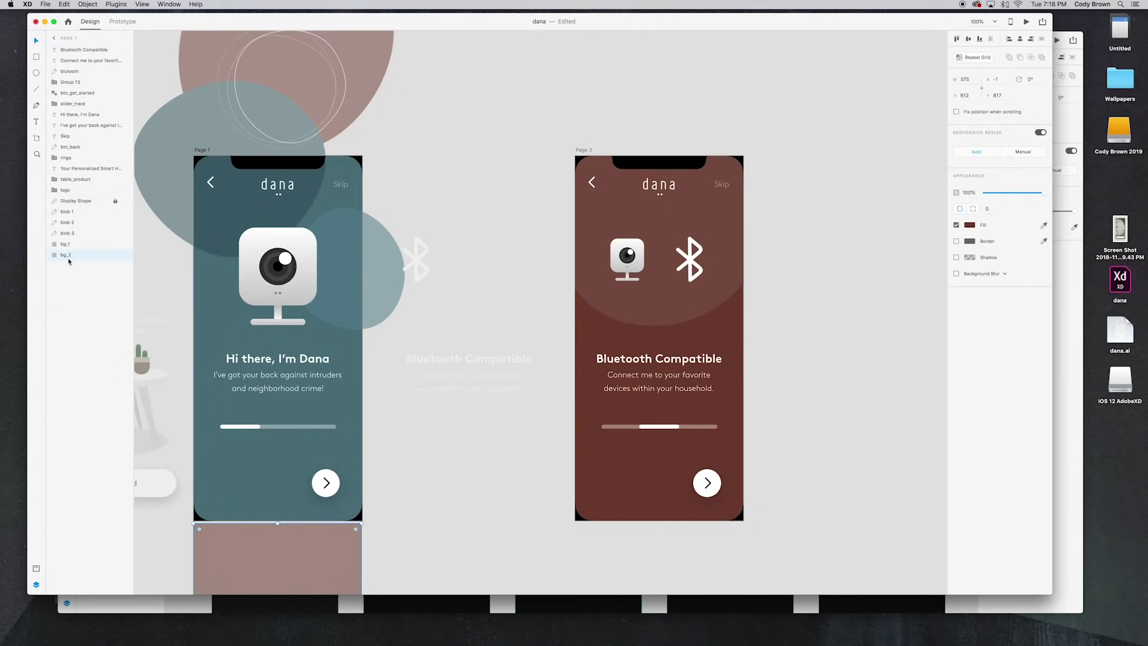
left_click(1026, 22)
left_click(821, 491)
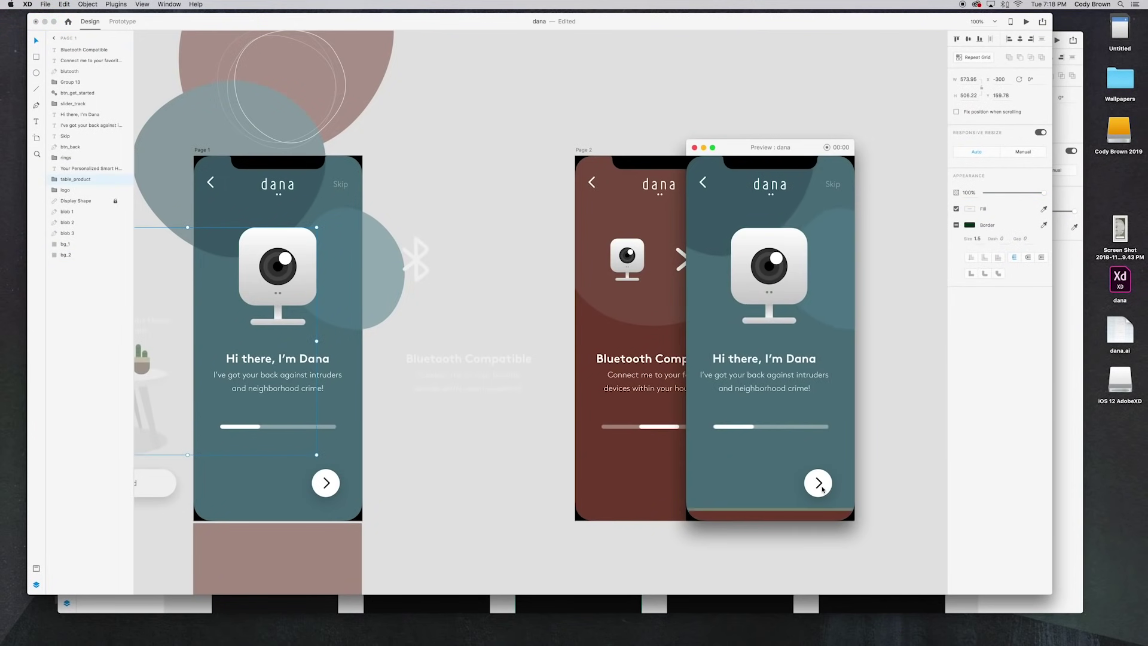
left_click(705, 184)
left_click(817, 487)
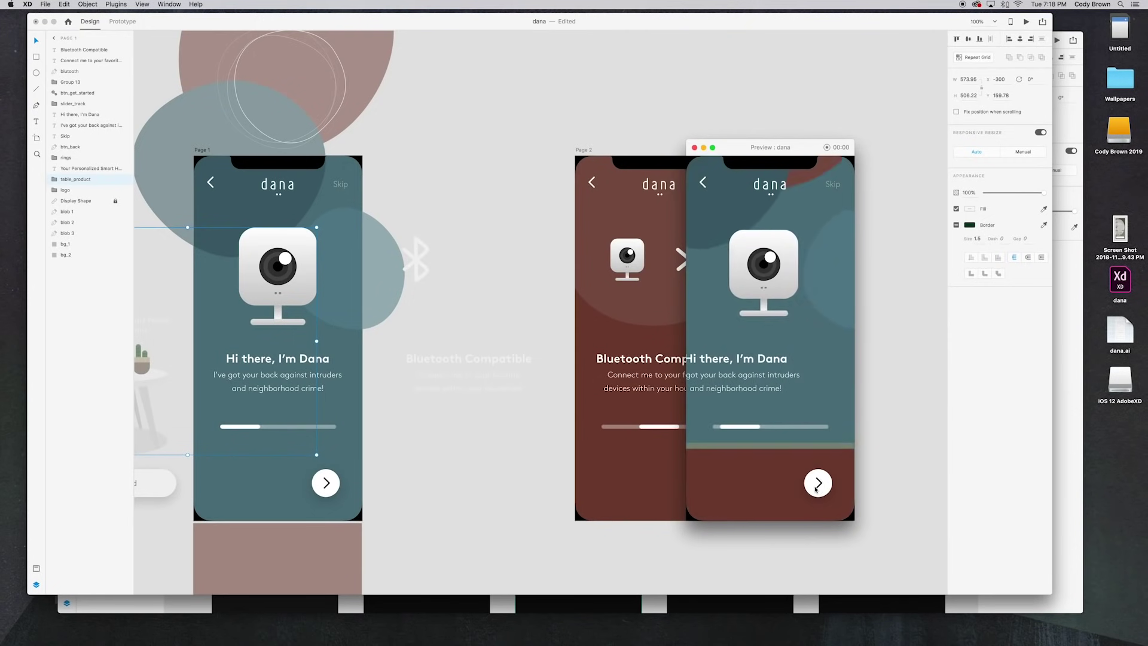
left_click(705, 183)
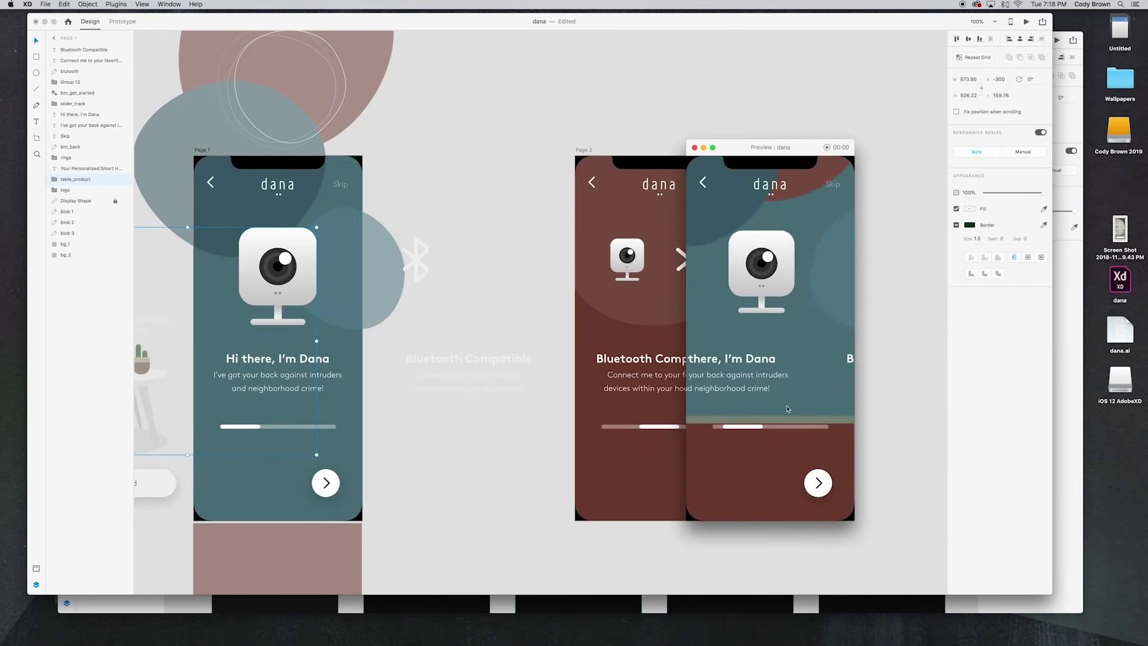
left_click(817, 492)
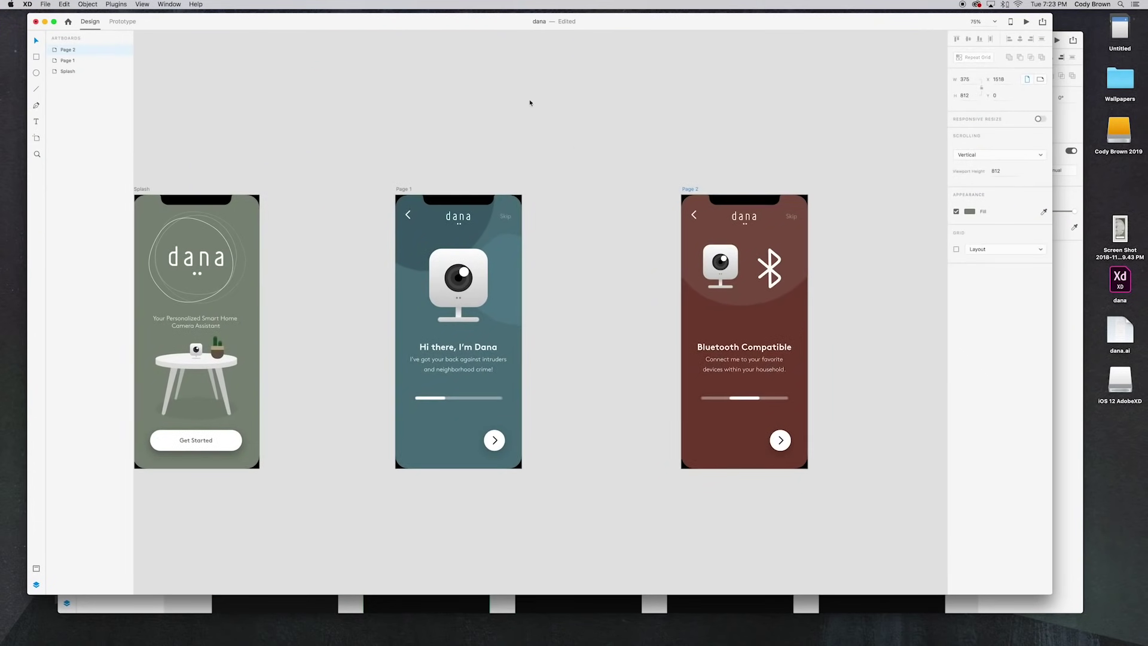
Step: Preview the whole prototype from the Splash artboard, going forward through Page 1 to Page 2 and back again
left_click(530, 103)
scroll(564, 87, "left", 5)
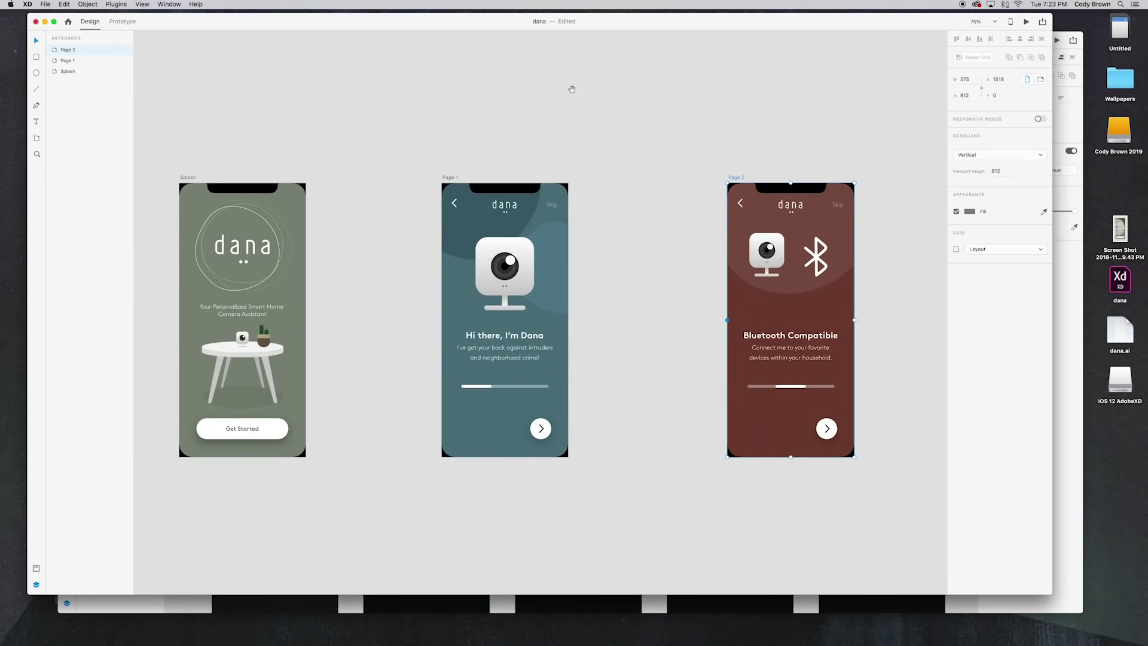
left_click(219, 164)
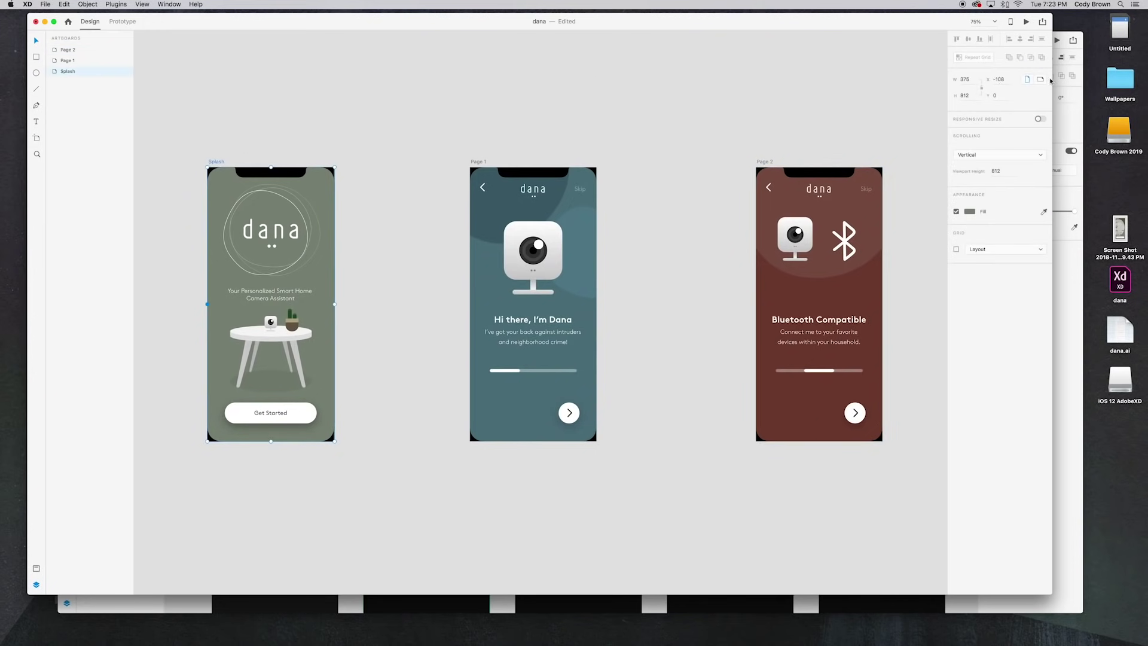
left_click(1026, 24)
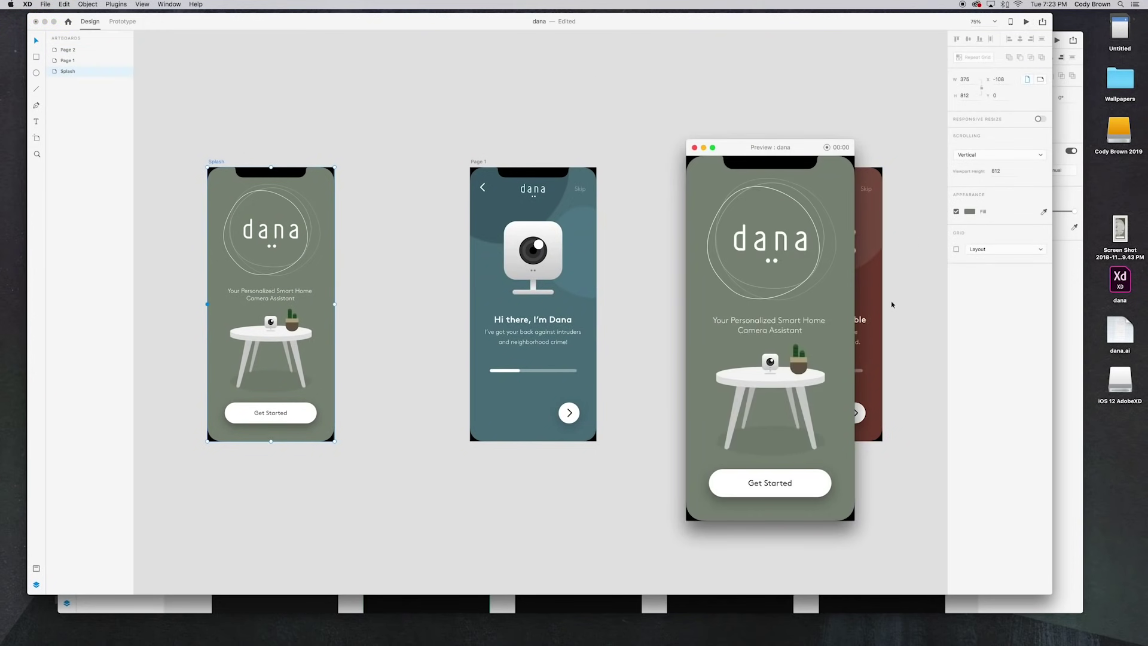
left_click(789, 483)
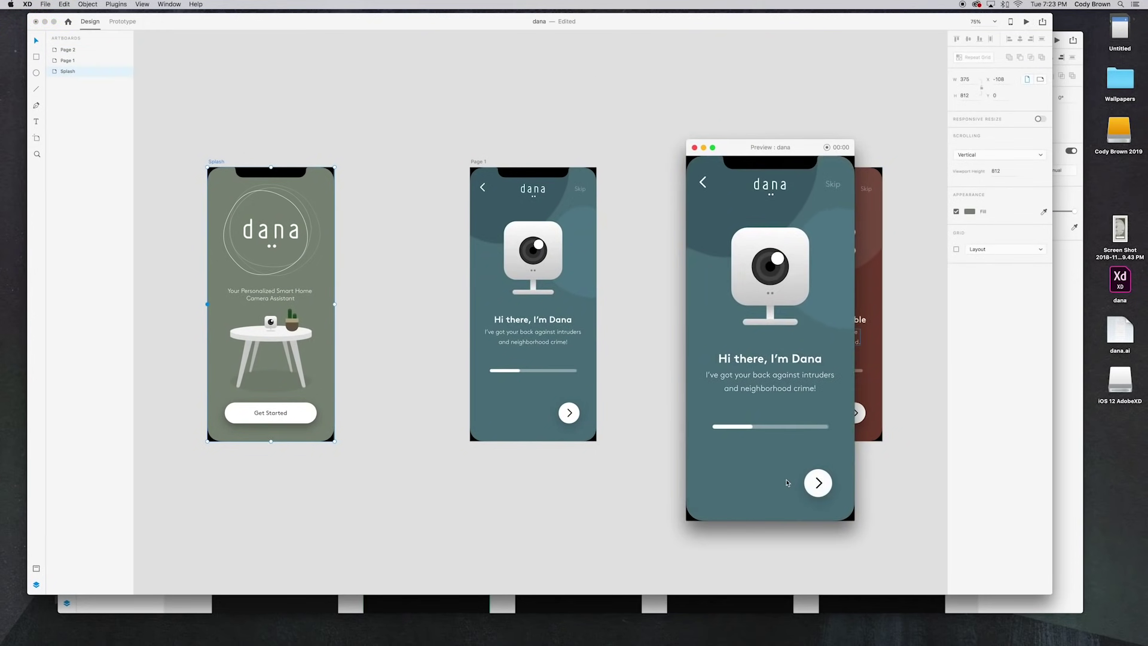
left_click(818, 488)
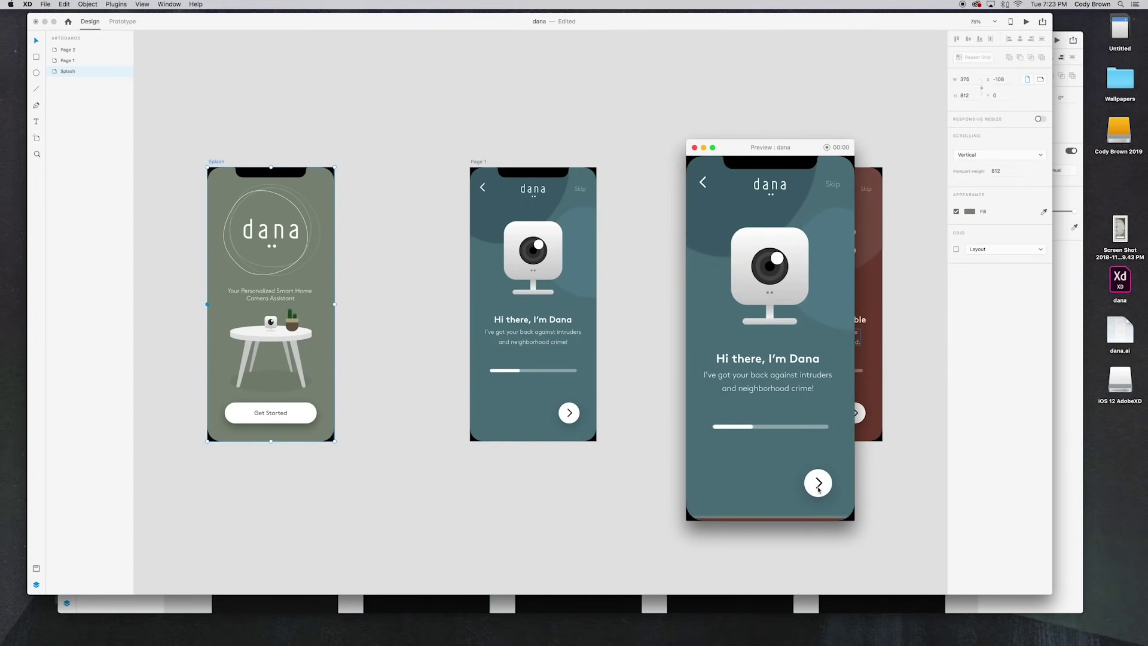
left_click(703, 182)
left_click(703, 183)
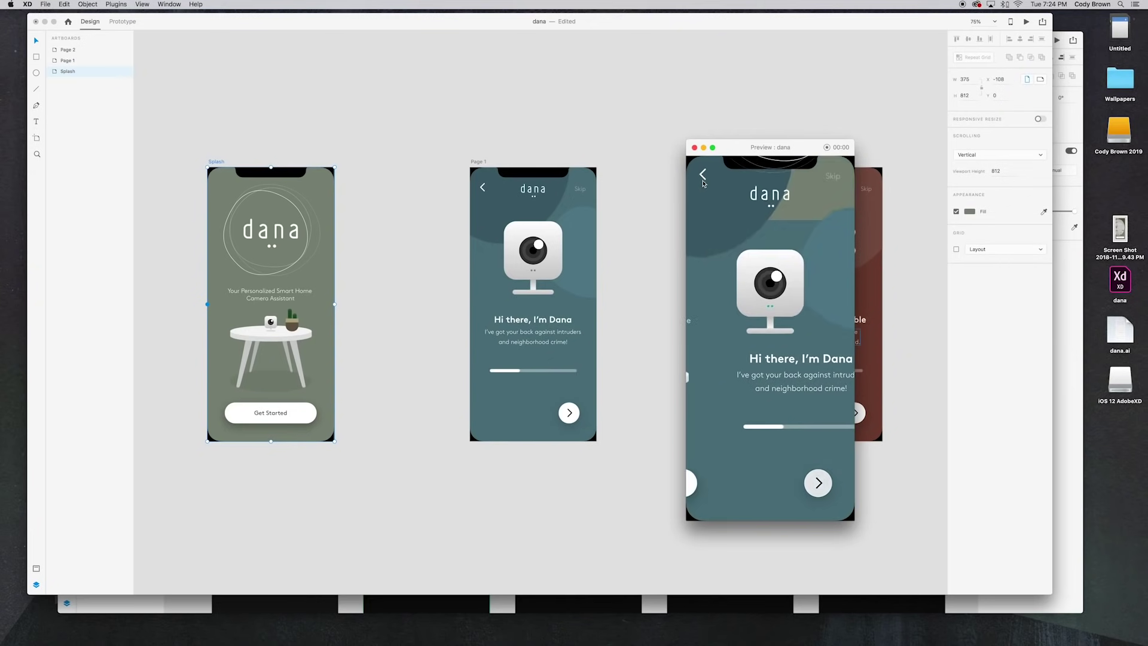
left_click(794, 490)
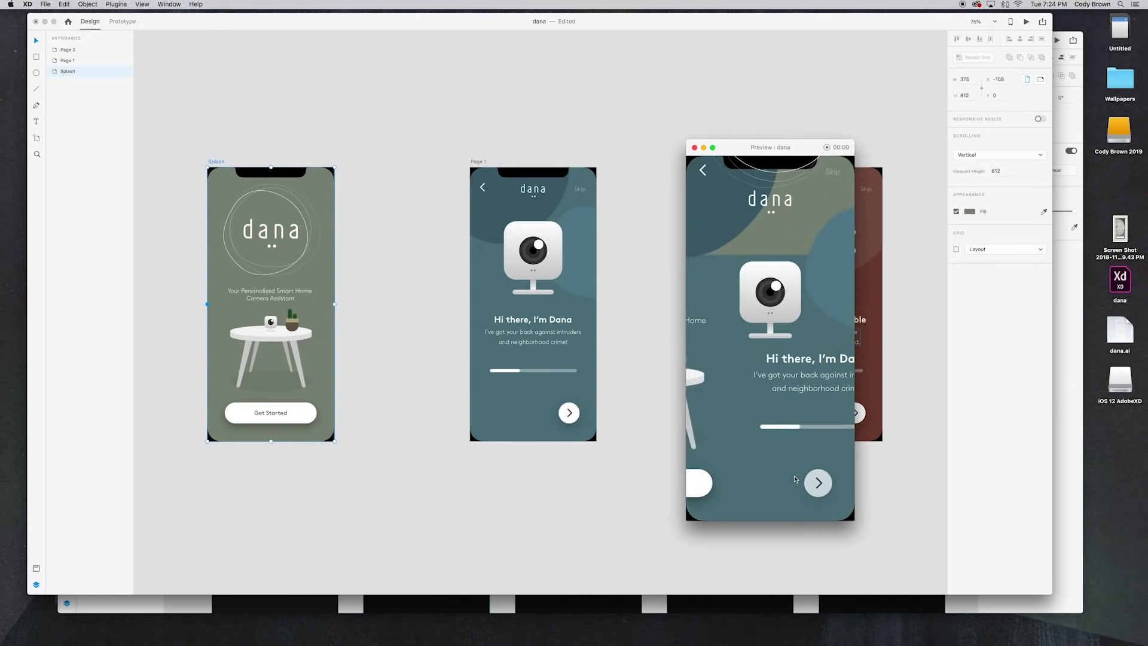
left_click(814, 482)
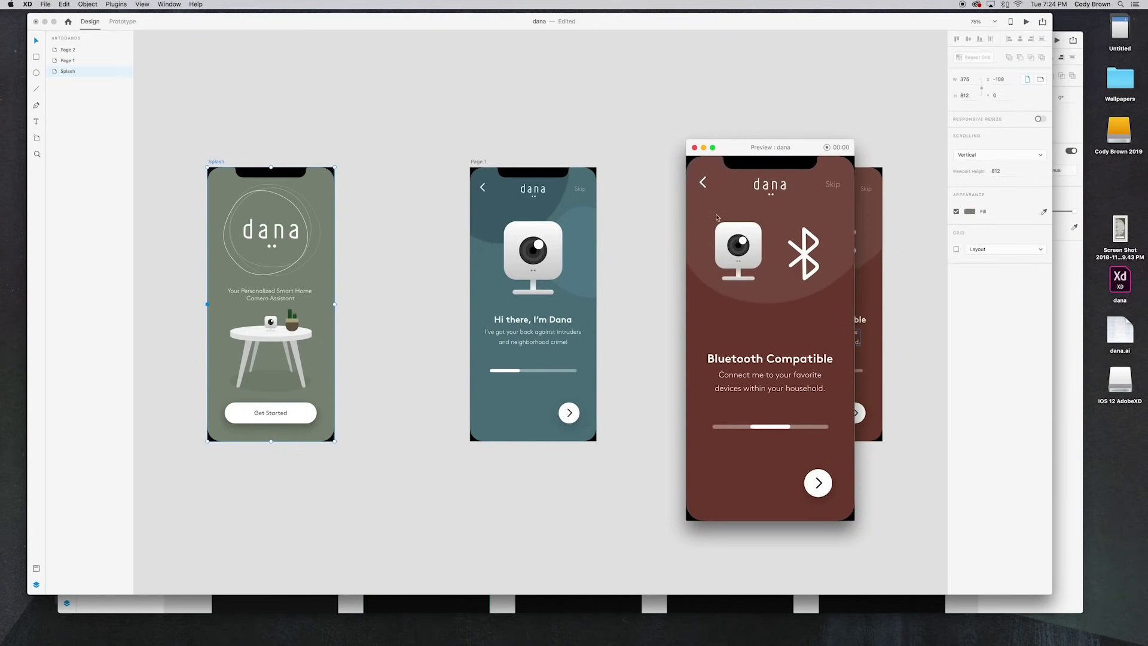
left_click(704, 185)
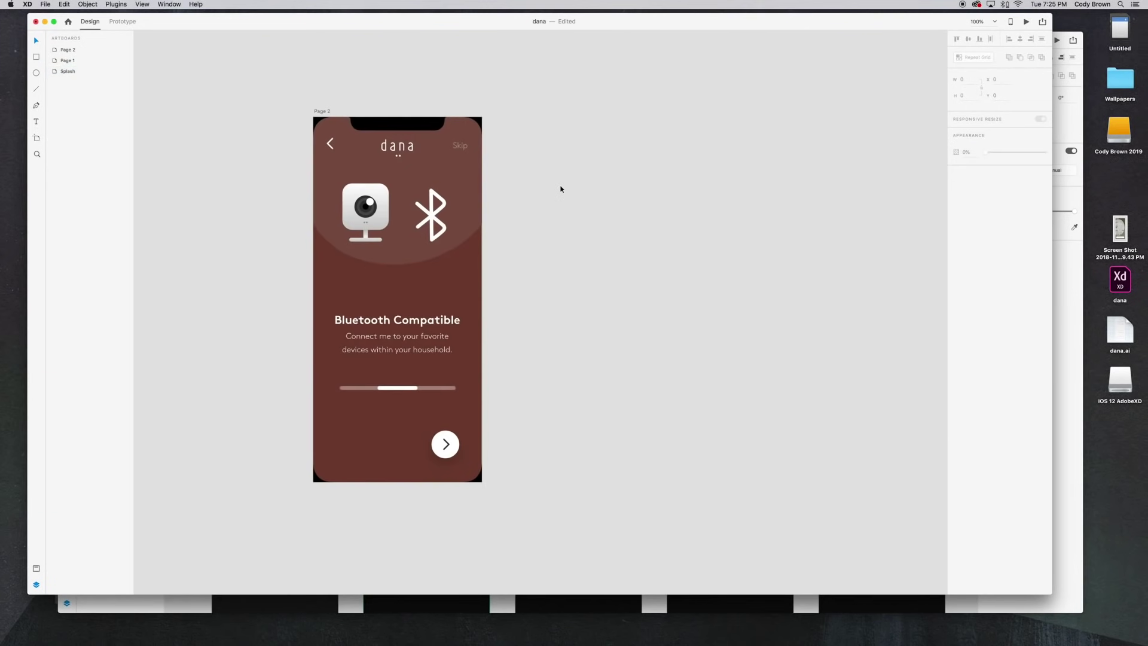
Step: Duplicate the Page 2 artboard to its right and rename the copy Page 3
left_click(317, 114)
left_click_drag(317, 113, 711, 136)
double_click(78, 50)
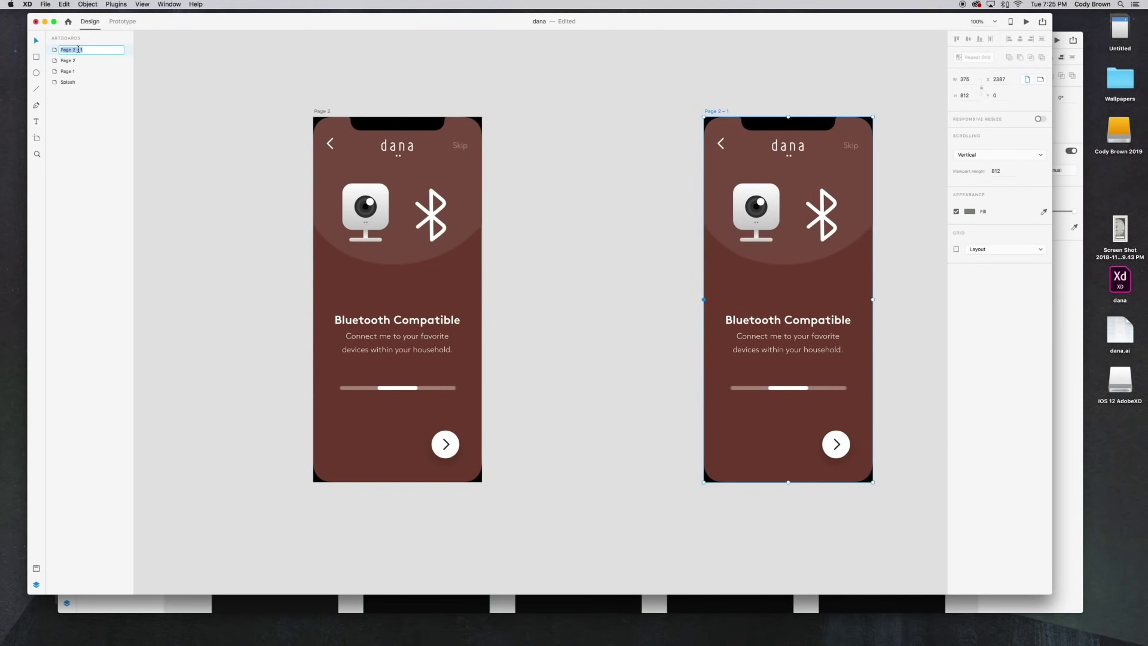
key("Return")
left_click(578, 213)
Step: Link Page 2's next-arrow button to Page 3 and Page 3's back arrow to Page 2 in the prototype
left_click(451, 453)
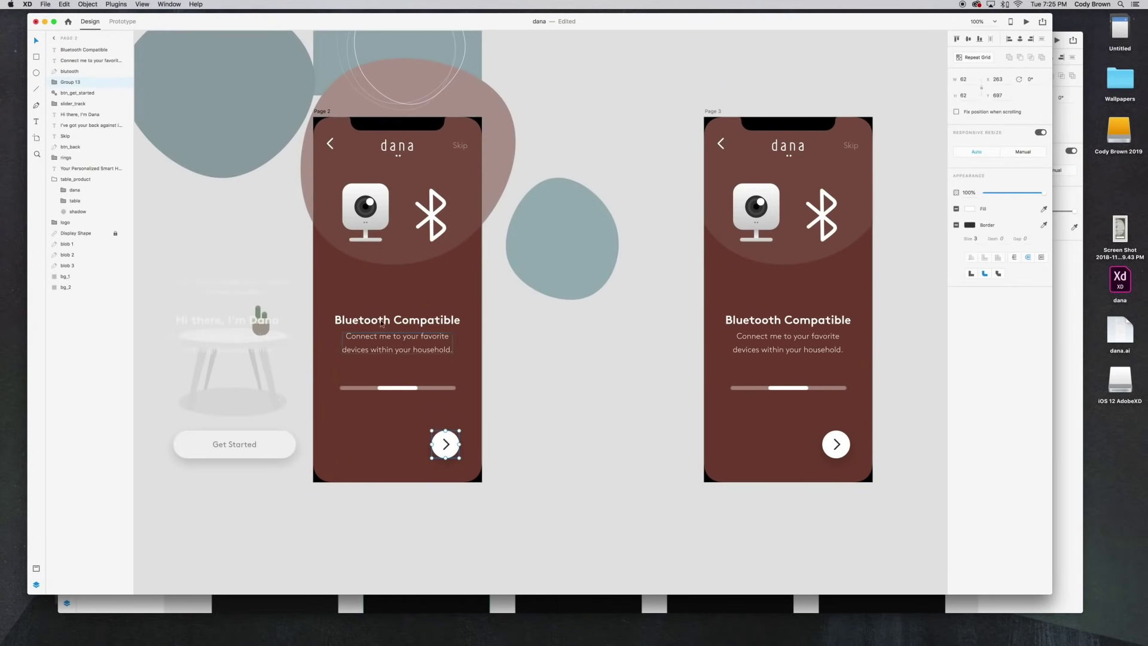
left_click(113, 20)
left_click_drag(463, 444, 731, 443)
left_click(722, 146)
left_click_drag(725, 145, 479, 253)
Step: Move Page 3's dana camera off the artboard's left side and its Bluetooth icon off the right side
left_click(654, 258)
left_click_drag(654, 258, 502, 236)
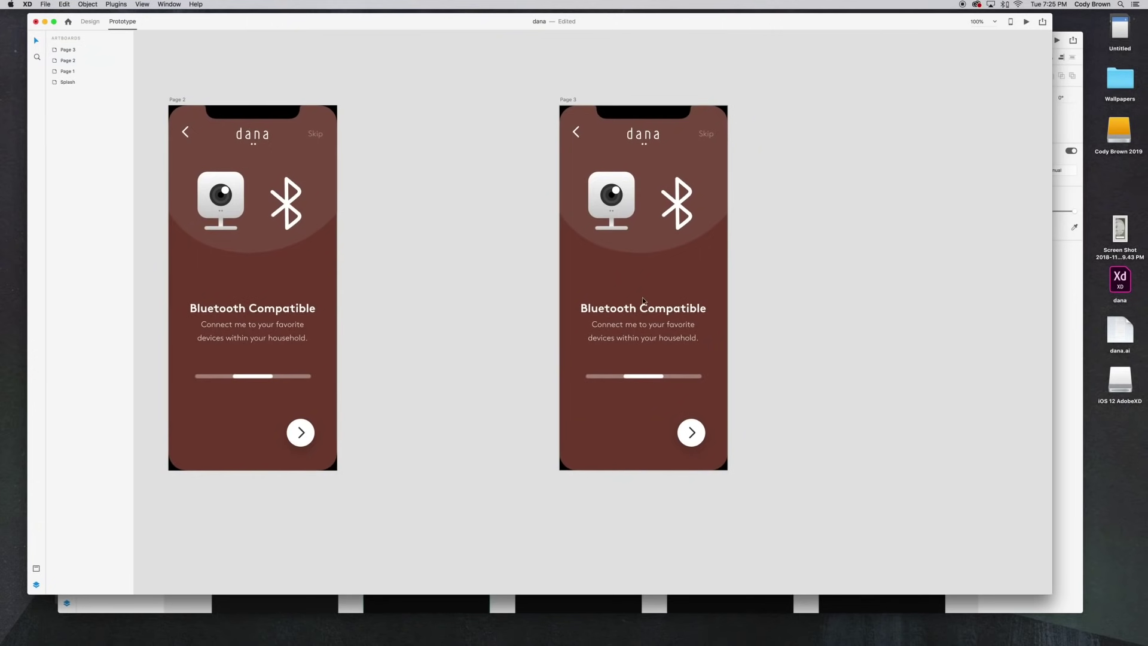
left_click(698, 434)
key("super+1")
left_click(609, 182)
double_click(620, 186)
left_click_drag(620, 186, 496, 180)
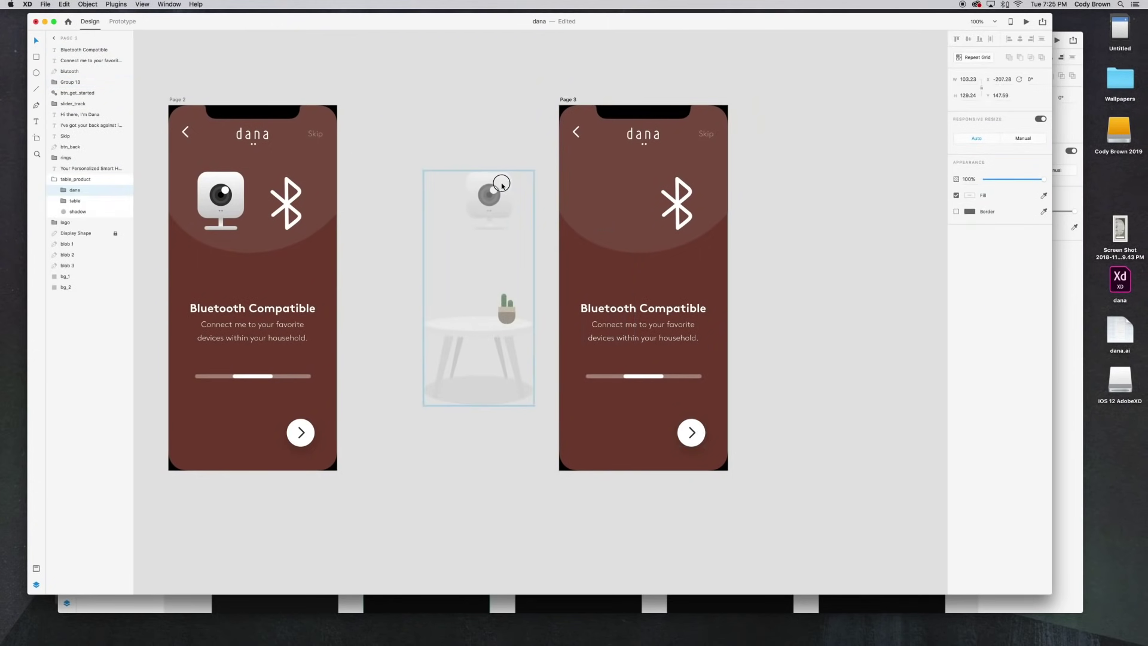
left_click(678, 205)
left_click_drag(679, 205, 791, 204)
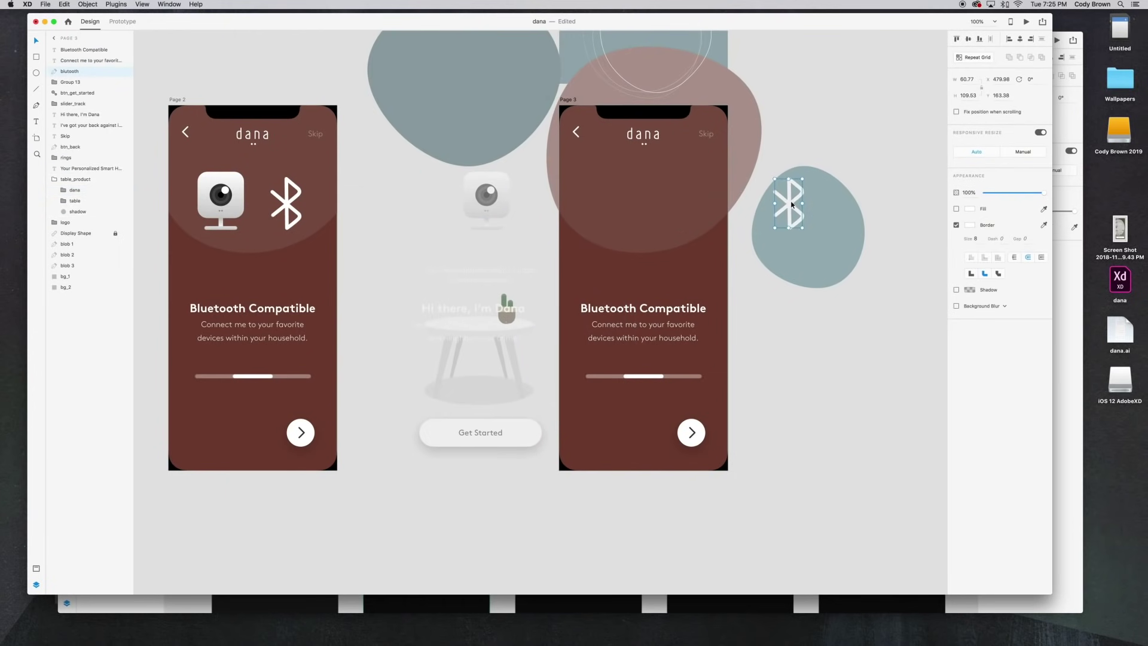
Step: Move Page 3's next-arrow button off the artboard's right side and slide the progress indicator to the track's right end
left_click_drag(705, 434, 800, 435)
double_click(652, 377)
left_click_drag(651, 378, 687, 382)
Step: Move Page 3's Bluetooth Compatible heading and its description together off the artboard's left side
left_click(656, 317)
left_click(658, 336, "shift")
left_click_drag(658, 336, 513, 334)
left_click(782, 322)
Step: Move Page 3's blob 3 straight up past the artboard's top edge, to a Y position of about -613
scroll(774, 317, "up", 2)
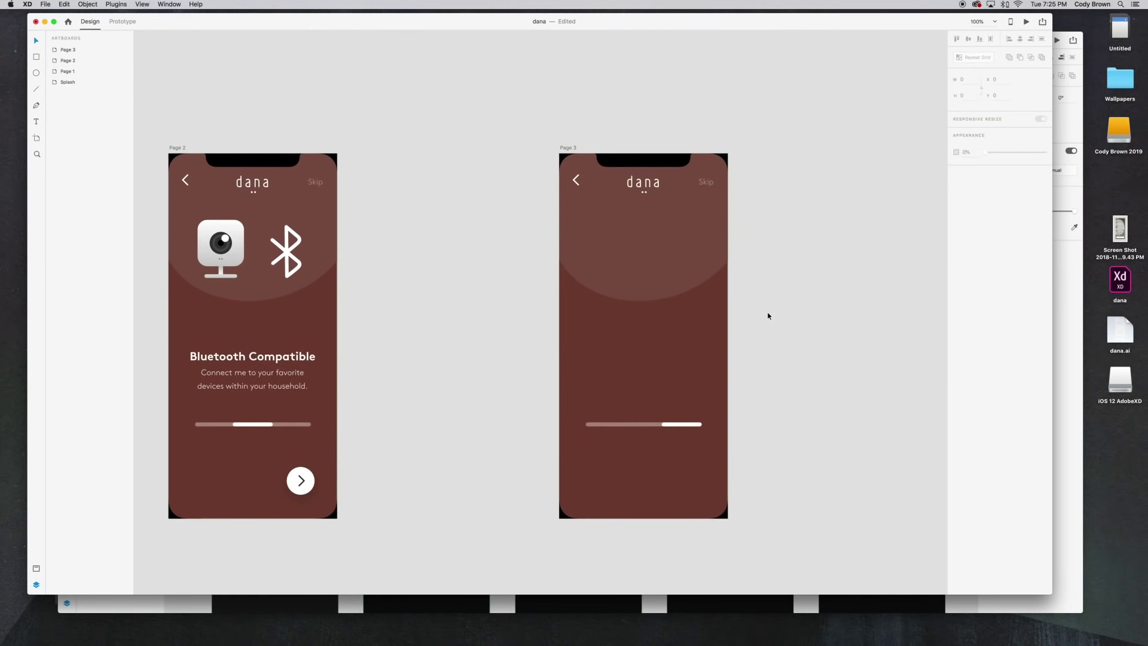
left_click(679, 277)
left_click(67, 266)
left_click(74, 275)
left_click(73, 267)
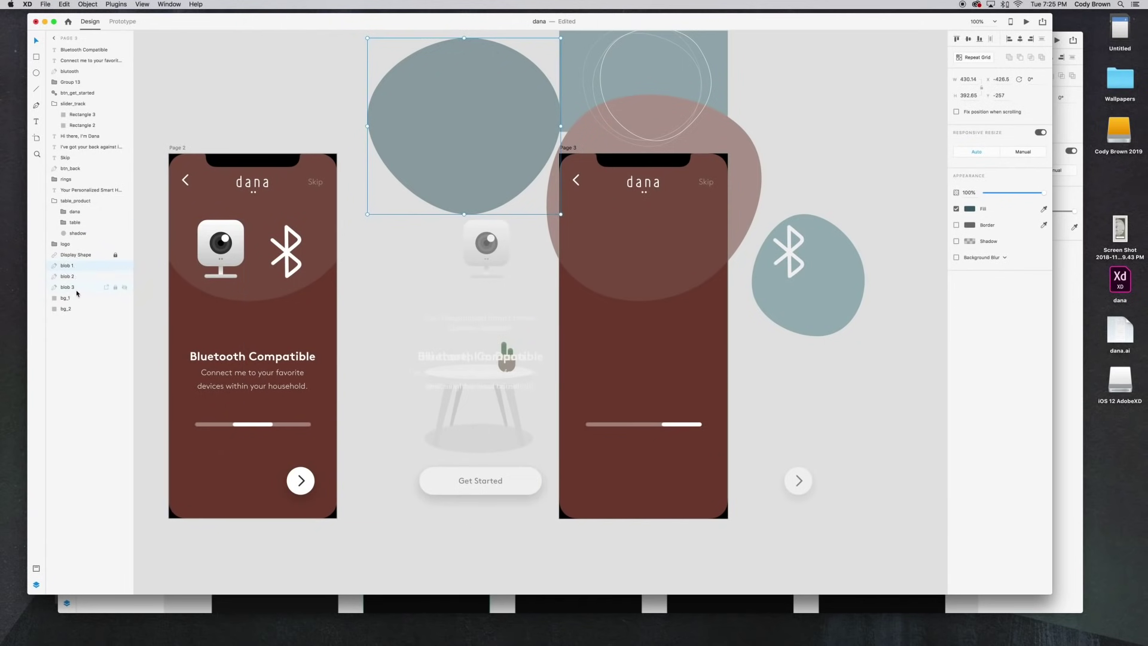
left_click(76, 288)
key("shift+Up")
key("shift+Up")
key("shift+Up")
key("shift+Up")
key("shift+Up")
key("shift+Up")
key("shift+Up")
key("shift+Up")
key("shift+Up")
key("shift+Up")
key("shift+Up")
key("shift+Up")
key("shift+Up")
key("shift+Up")
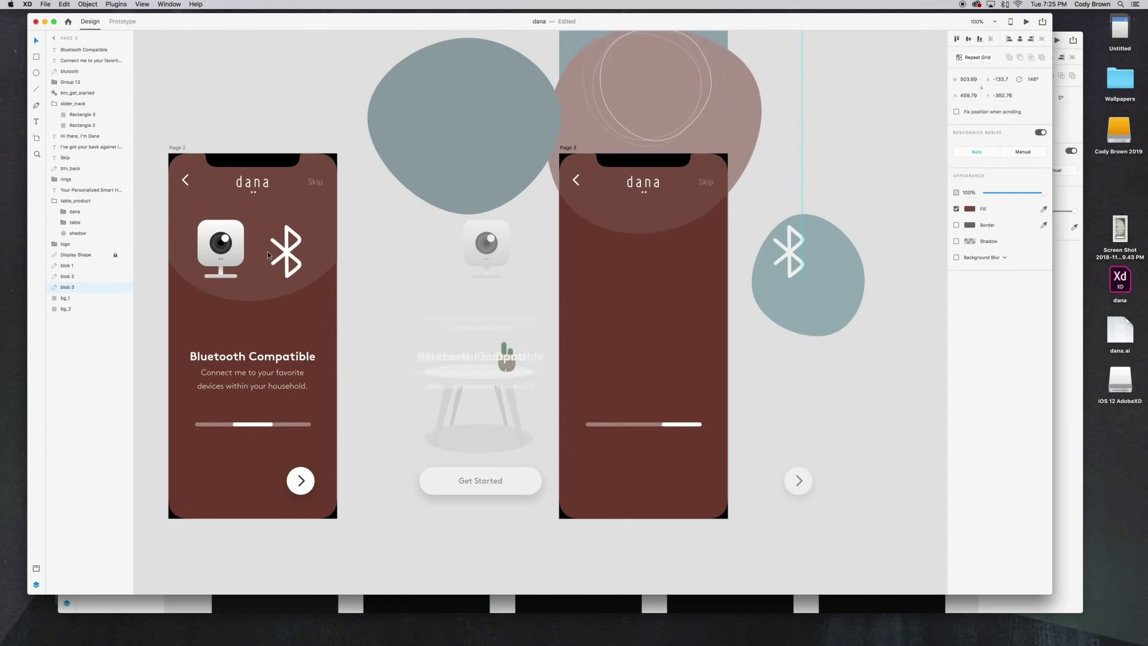
key("shift+Up")
key("shift+Up")
key("shift+Up")
key("shift+Up")
key("shift+Up")
key("shift+Up")
key("shift+Up")
key("shift+Up")
key("shift+Up")
key("shift+Up")
key("shift+Up")
key("shift+Up")
key("shift+Up")
key("shift+Up")
key("shift+Up")
key("shift+Up")
key("shift+Up")
key("shift+Up")
key("shift+Up")
key("shift+Up")
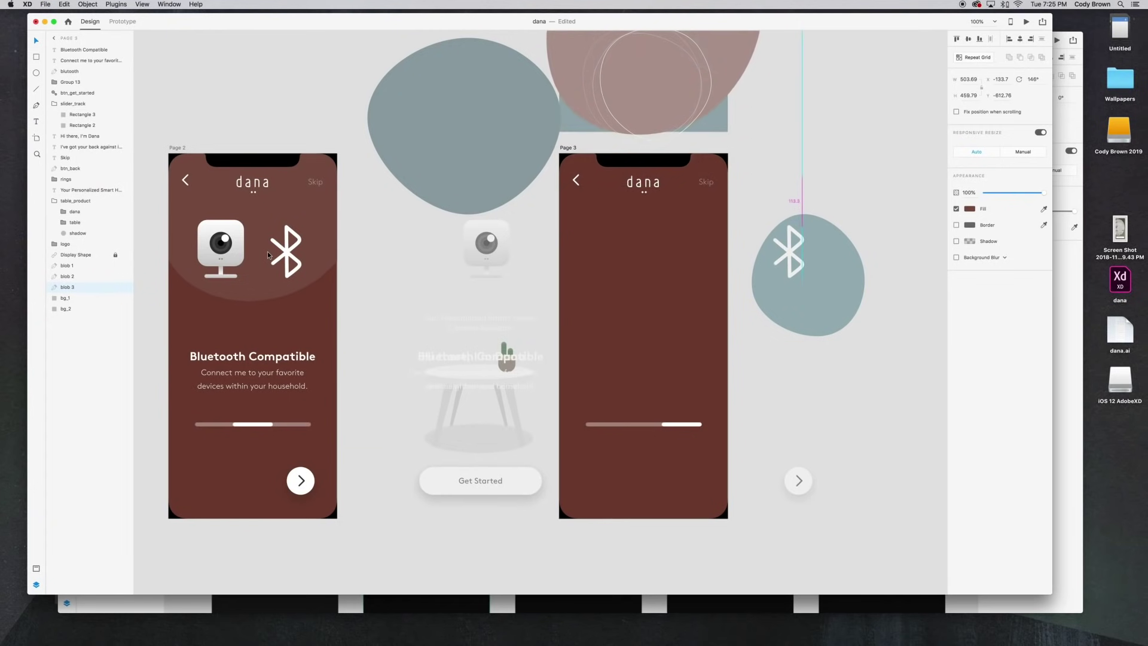
left_click(723, 347)
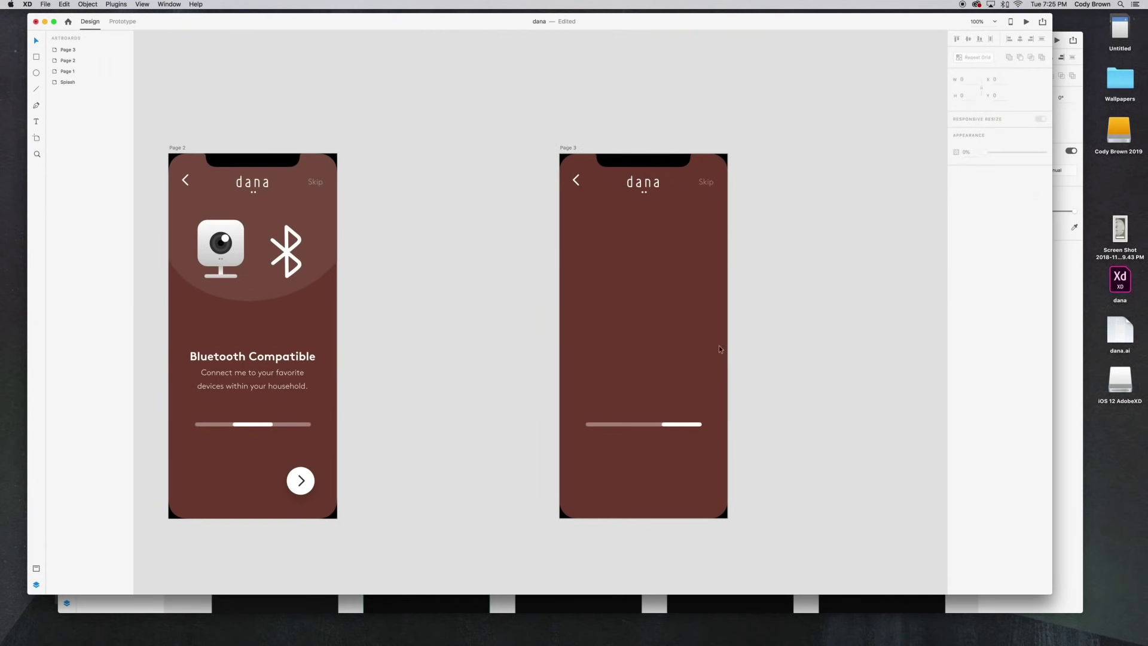
Step: Move Page 3's red-brown bg_2 background straight up off the artboard, to a Y position of -820
left_click(66, 309)
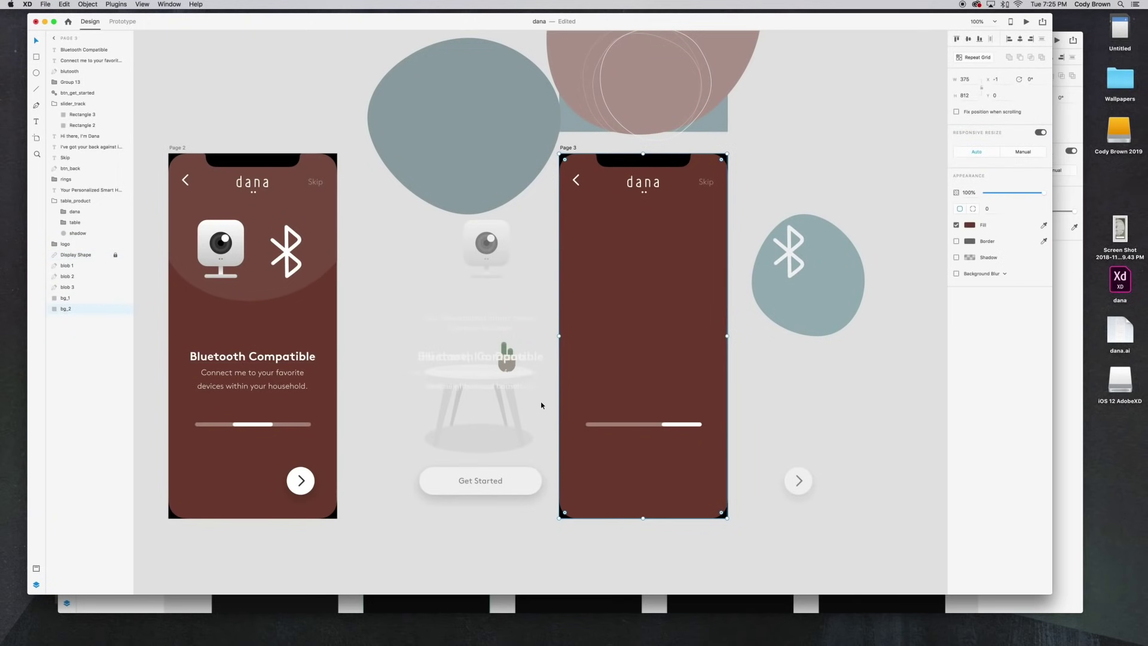
key("shift+Up")
key("shift+Up")
key("shift+Up")
key("shift+Up")
key("shift+Up")
key("shift+Up")
key("shift+Up")
key("shift+Up")
key("shift+Up")
key("shift+Up")
key("shift+Up")
key("shift+Up")
key("shift+Up")
key("shift+Up")
key("shift+Up")
key("shift+Up")
key("shift+Up")
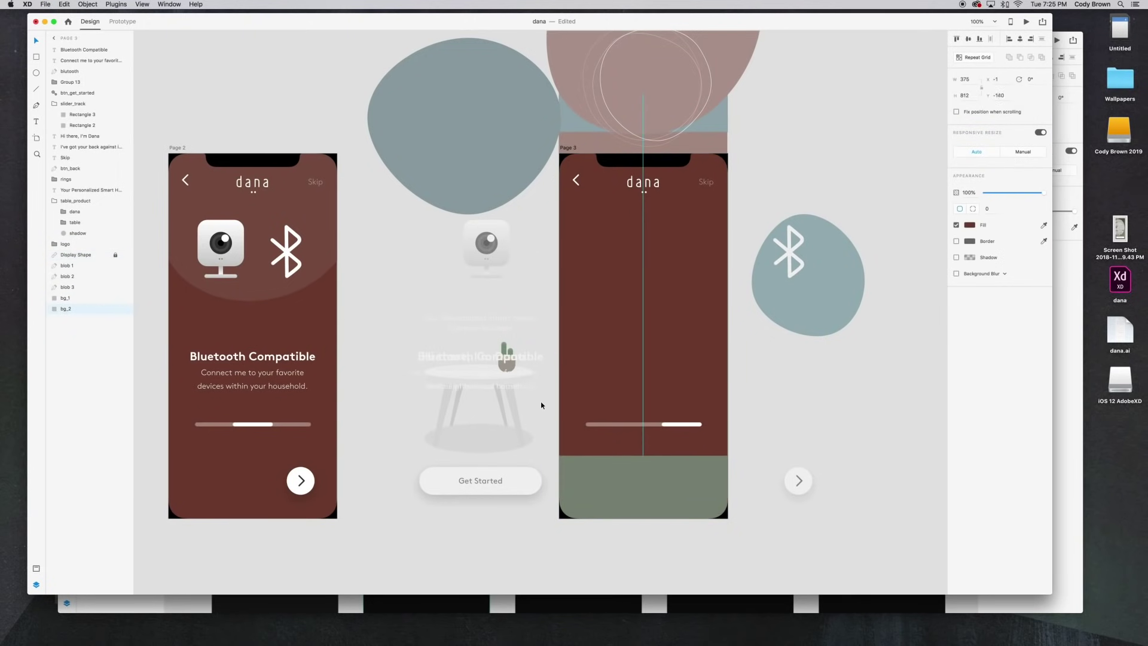
key("shift+Up")
key("shift+Up")
key("shift+Up")
key("shift+Up")
key("shift+Up")
key("shift+Up")
key("shift+Up")
key("shift+Up")
key("shift+Up")
key("shift+Up")
key("shift+Up")
key("shift+Up")
key("shift+Up")
key("shift+Up")
key("shift+Up")
key("shift+Up")
key("shift+Up")
key("shift+Up")
key("shift+Up")
key("shift+Up")
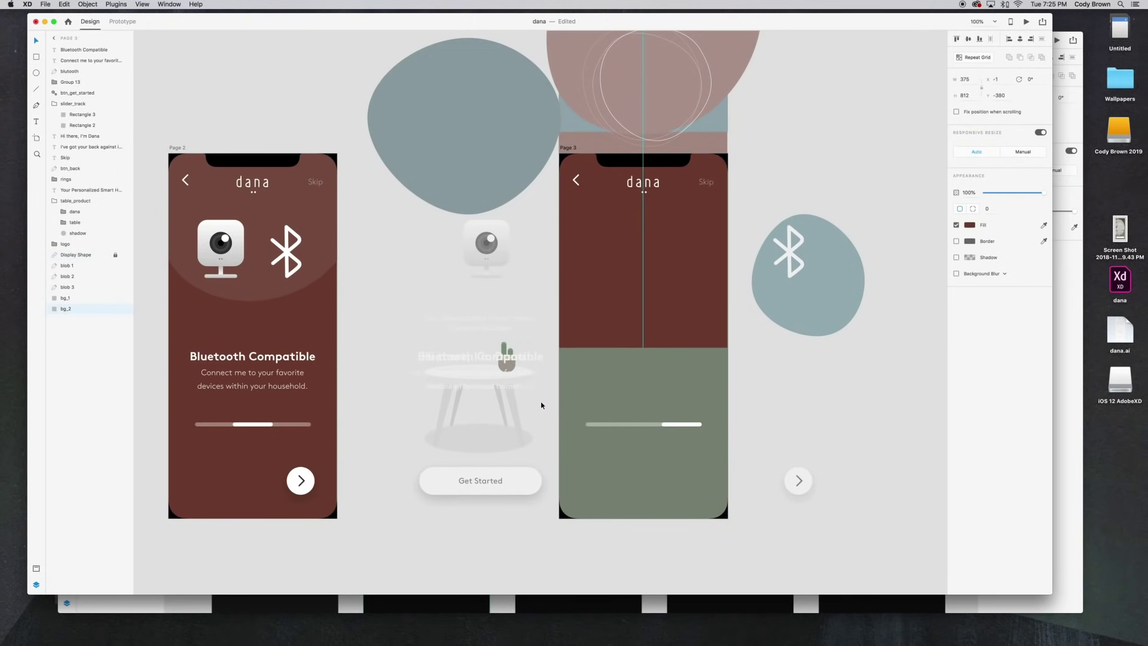
key("shift+Up")
key("shift+Up")
key("shift+Up")
key("shift+Up")
key("shift+Up")
key("shift+Up")
key("shift+Up")
key("shift+Up")
key("shift+Up")
key("shift+Up")
key("shift+Up")
key("shift+Up")
key("shift+Up")
key("shift+Up")
key("shift+Up")
key("shift+Up")
key("shift+Up")
key("shift+Up")
key("shift+Up")
key("shift+Up")
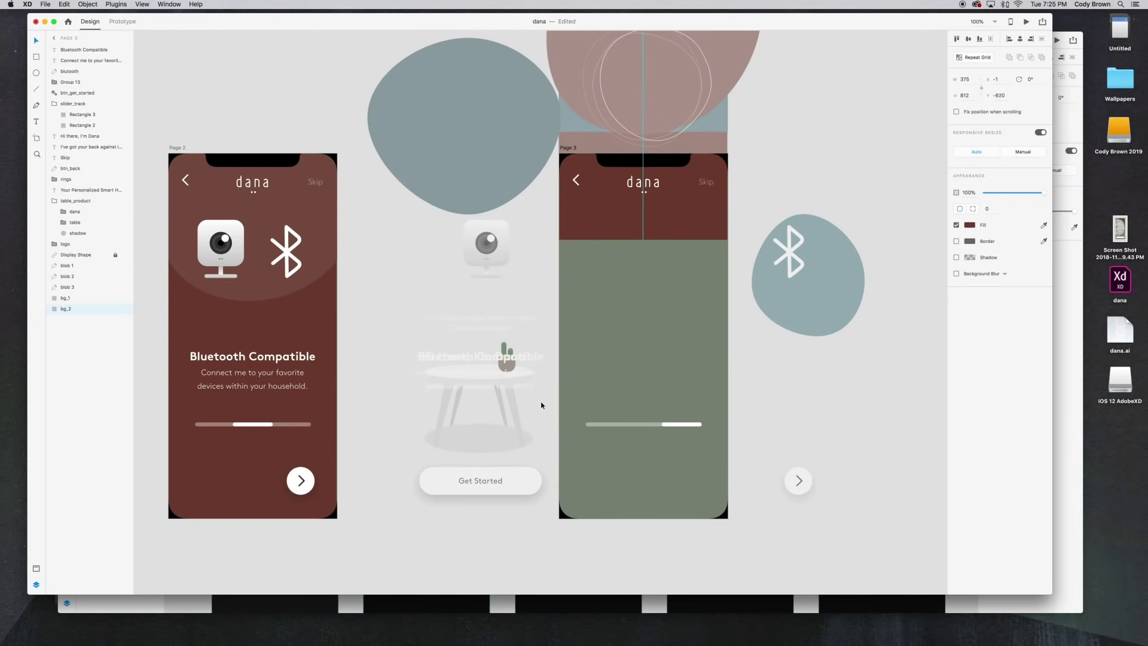
key("shift+Up")
key("shift+Up")
key("shift+Up")
key("shift+Up")
key("shift+Up")
key("shift+Up")
key("shift+Up")
key("shift+Up")
key("shift+Up")
key("shift+Up")
key("shift+Up")
key("shift+Up")
key("shift+Up")
key("shift+Up")
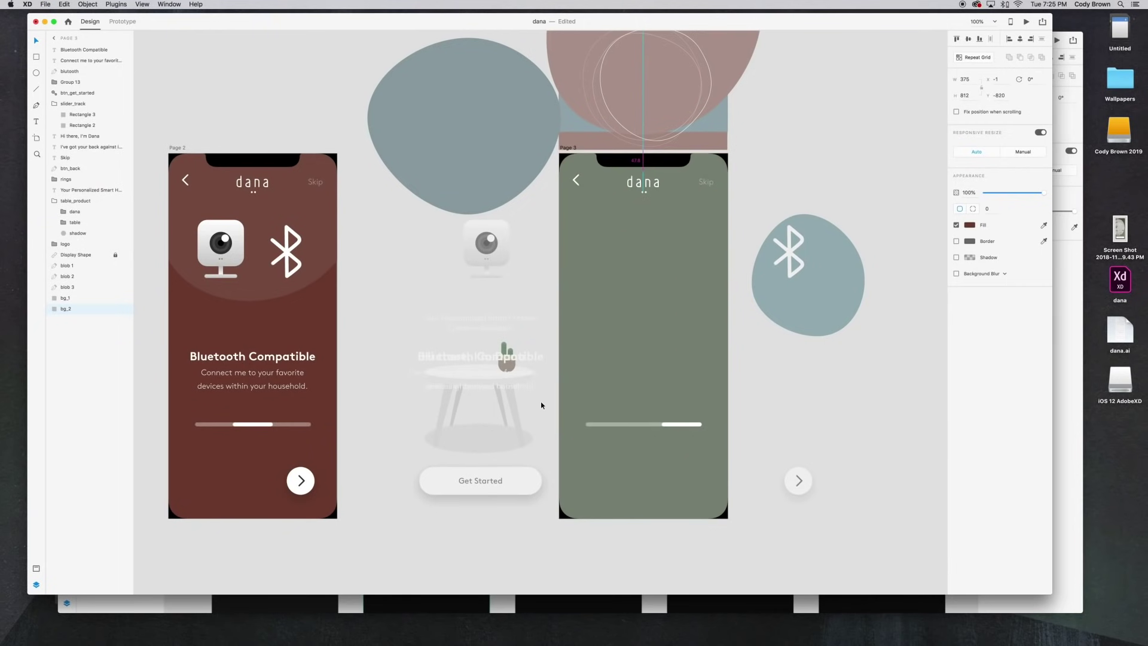
left_click(745, 416)
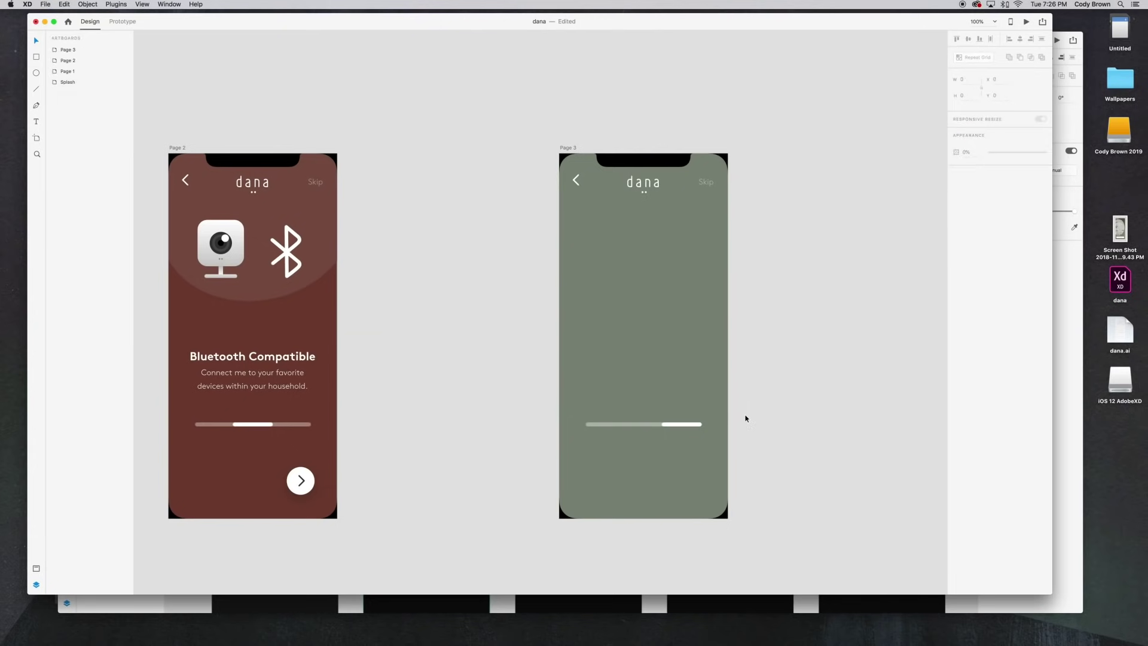
key("super+minus")
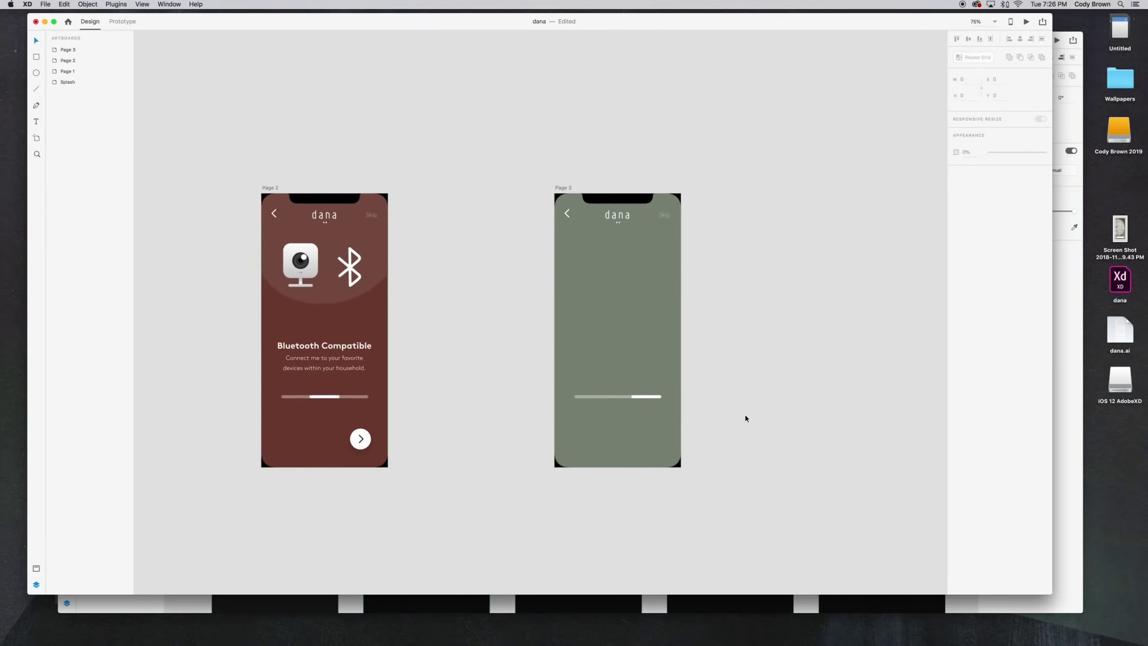
scroll(672, 392, "left", 10)
left_click_drag(648, 360, 266, 290)
left_click_drag(553, 302, 444, 314)
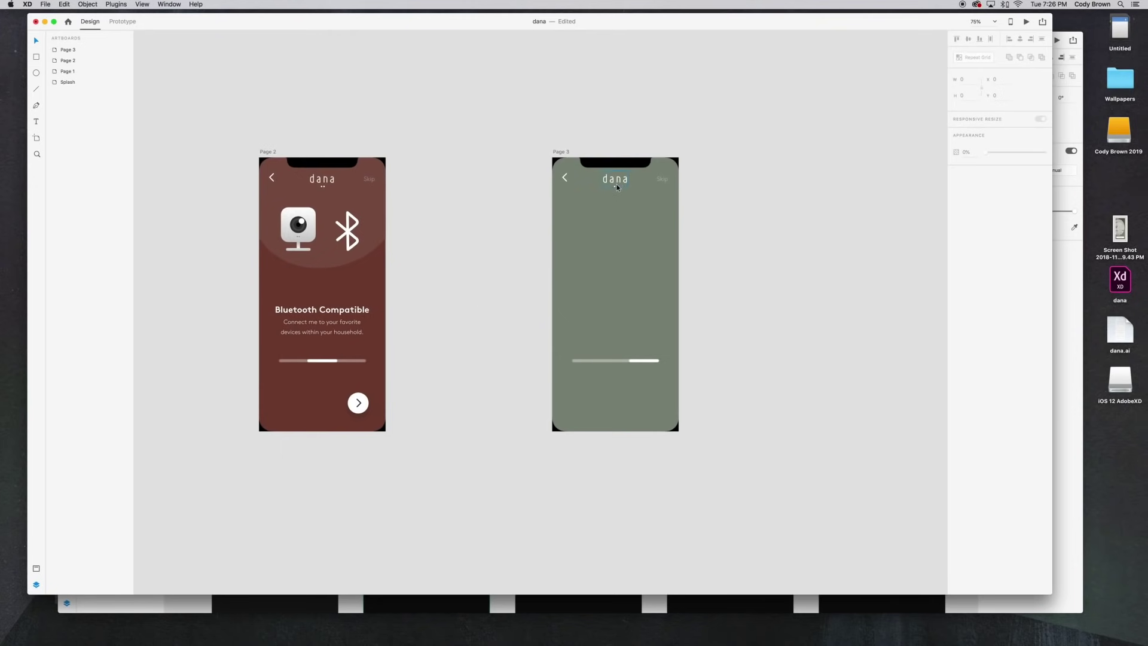
left_click(617, 187)
key("super+plus")
left_click_drag(616, 186, 567, 216)
left_click(771, 372)
left_click(605, 344)
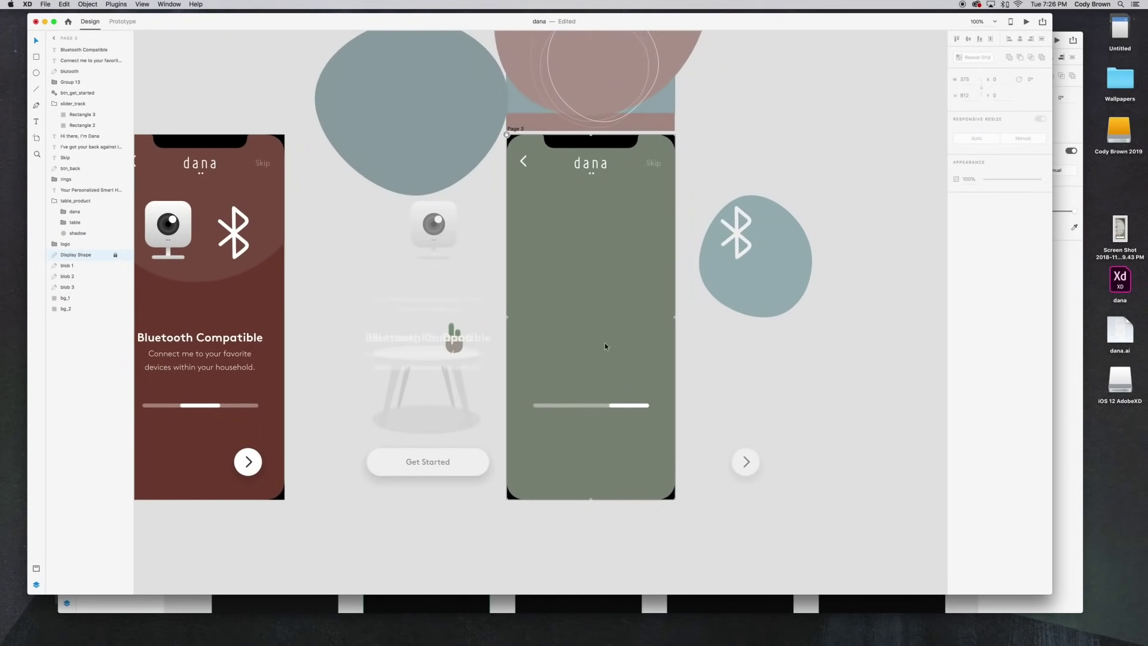
left_click(575, 106)
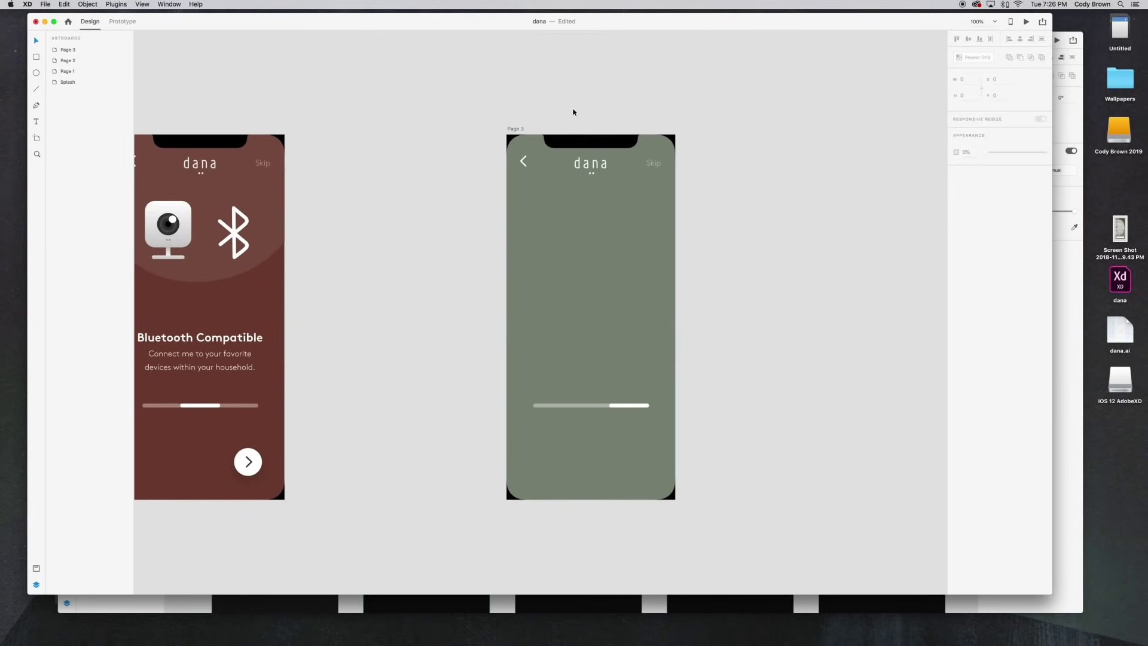
Step: Move Page 3's rings group straight down into the artboard, to a Y position of about 12
left_click(517, 129)
left_click(516, 147)
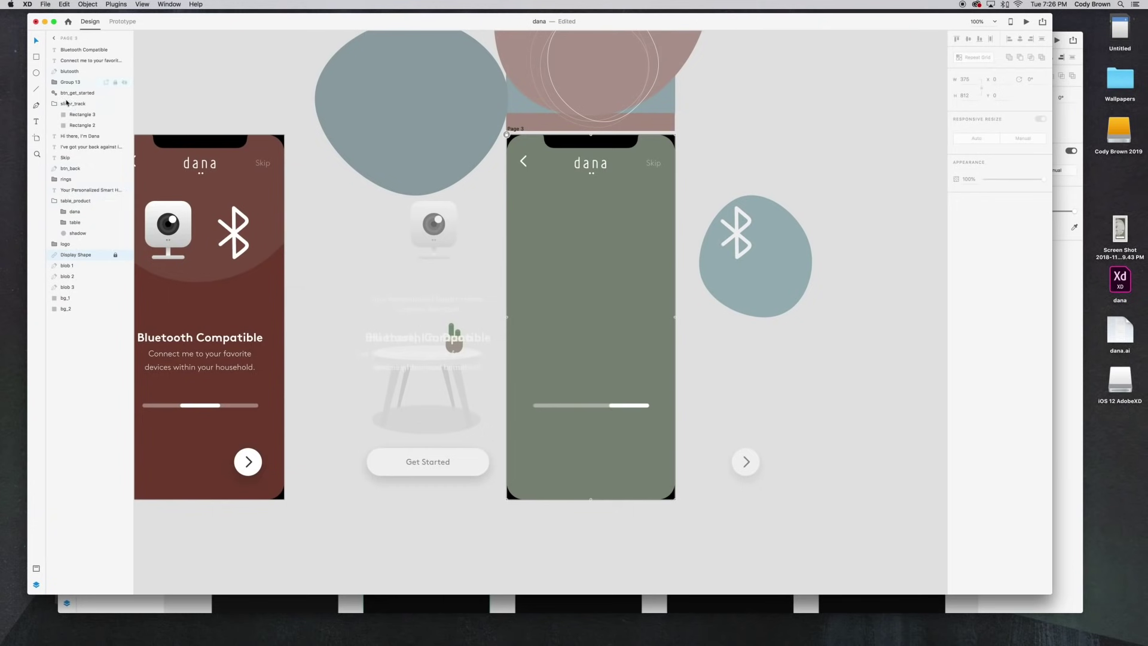
left_click(65, 179)
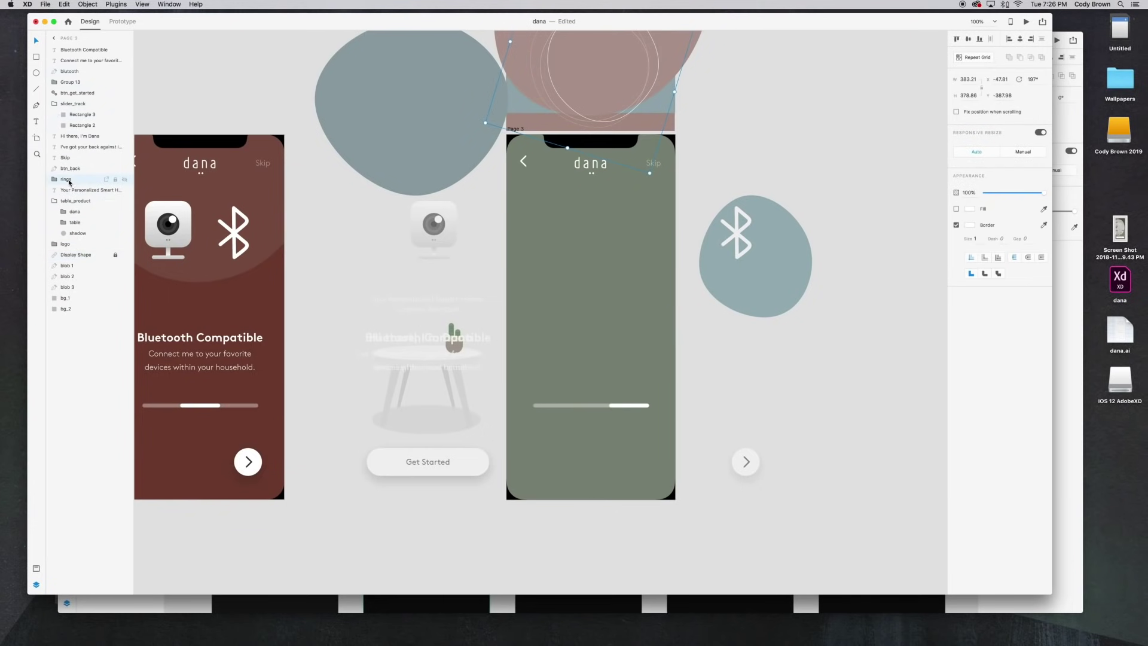
key("shift+Down")
key("shift+Down")
key("shift+Down")
key("shift+Down")
key("shift+Down")
key("shift+Down")
key("shift+Down")
key("shift+Down")
key("shift+Down")
key("shift+Down")
key("shift+Down")
key("shift+Down")
key("shift+Down")
key("shift+Down")
key("shift+Down")
key("shift+Down")
key("shift+Down")
key("shift+Down")
key("shift+Down")
key("shift+Down")
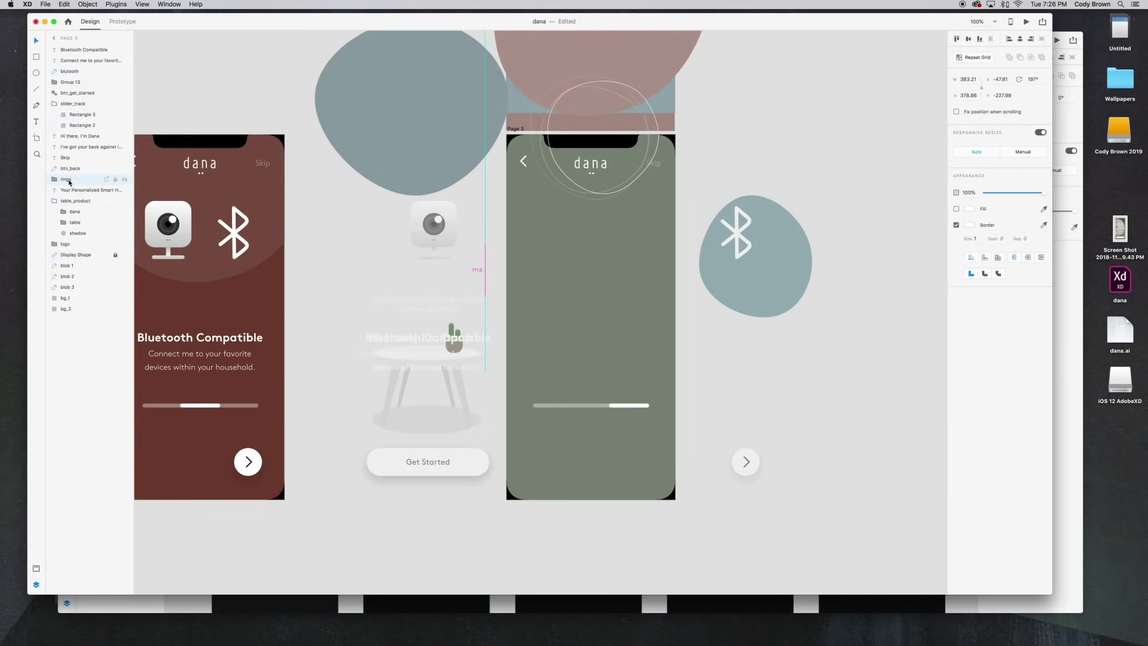
key("shift+Down")
key("shift+Down")
key("shift+Down")
key("shift+Down")
key("shift+Down")
key("shift+Down")
key("shift+Down")
key("shift+Down")
key("shift+Down")
key("shift+Down")
key("shift+Down")
key("shift+Down")
key("shift+Down")
key("shift+Down")
key("shift+Down")
key("shift+Down")
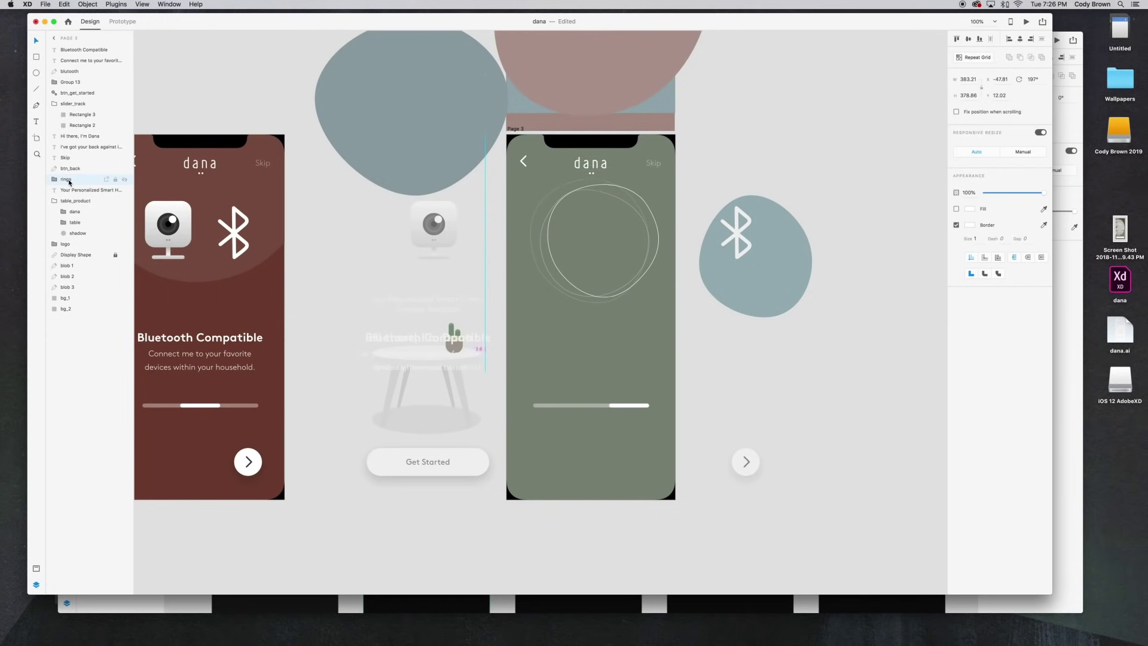
Step: Rotate Page 3's rings group to 335° and nudge it slightly left and down, to a Y position of about 34
left_click_drag(703, 203, 569, 321)
key("Left")
key("Left")
key("Left")
key("Left")
key("Left")
key("Left")
key("Left")
key("Down")
key("Down")
key("Down")
key("Down")
key("Down")
key("Down")
key("Down")
key("Down")
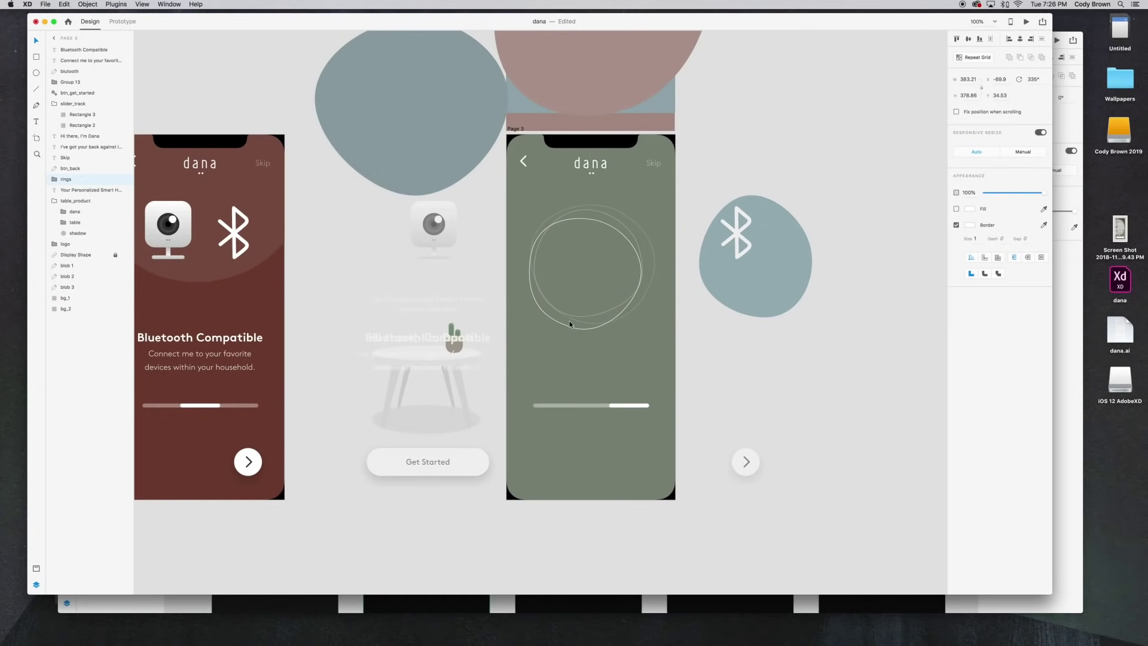
Step: Copy the Bluetooth Compatible heading and its description from Page 2 onto Page 3
left_click(735, 380)
left_click(463, 349)
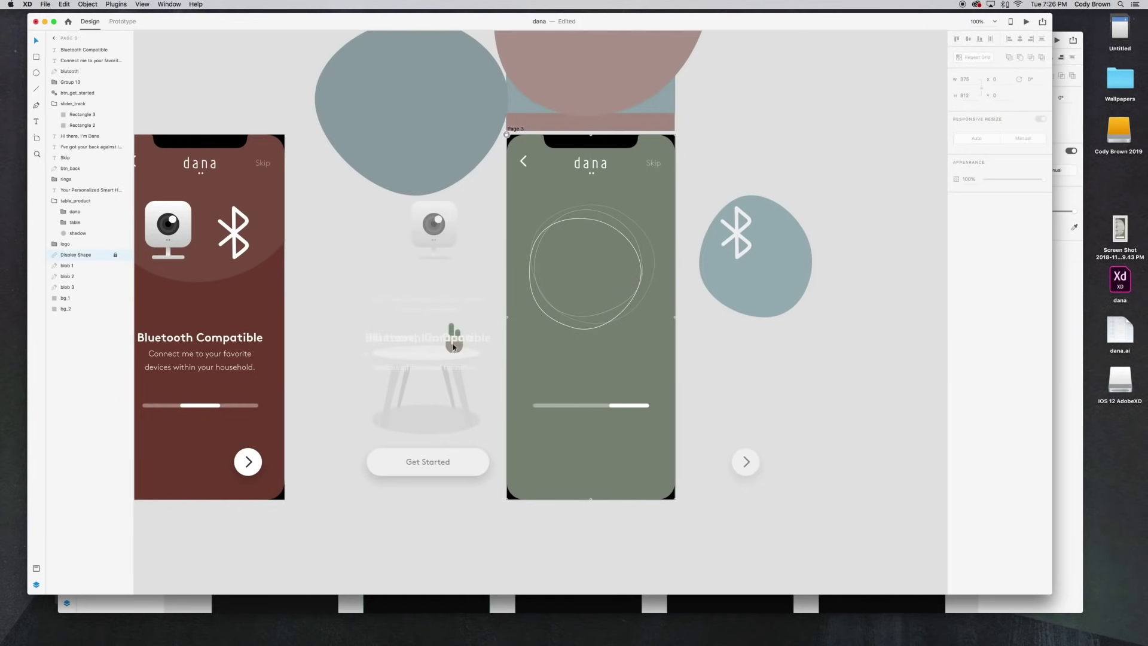
left_click(184, 343)
left_click(192, 357, "shift")
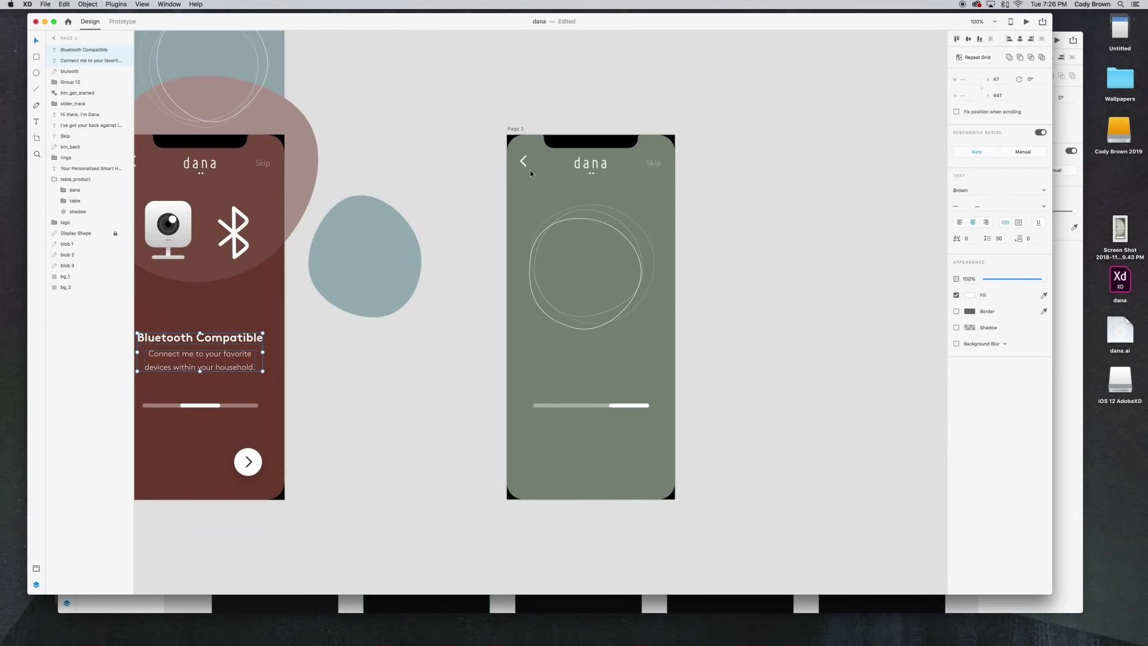
left_click(518, 129)
key("super+v")
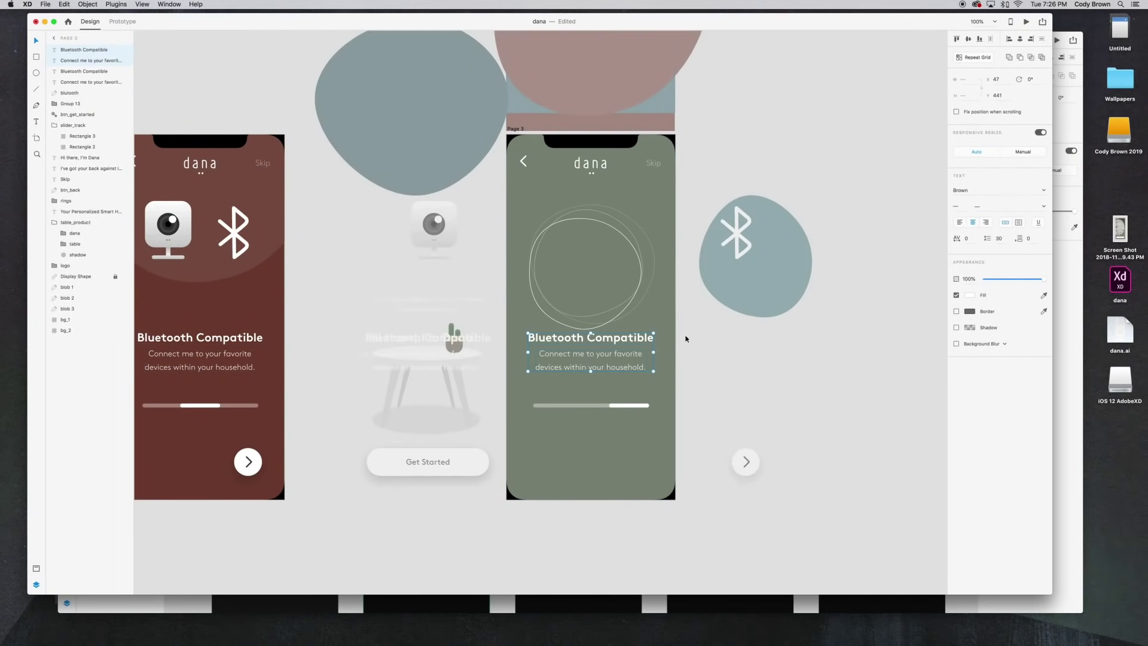
Step: Change the copied heading on Page 3 to "Say Something..."
double_click(619, 338)
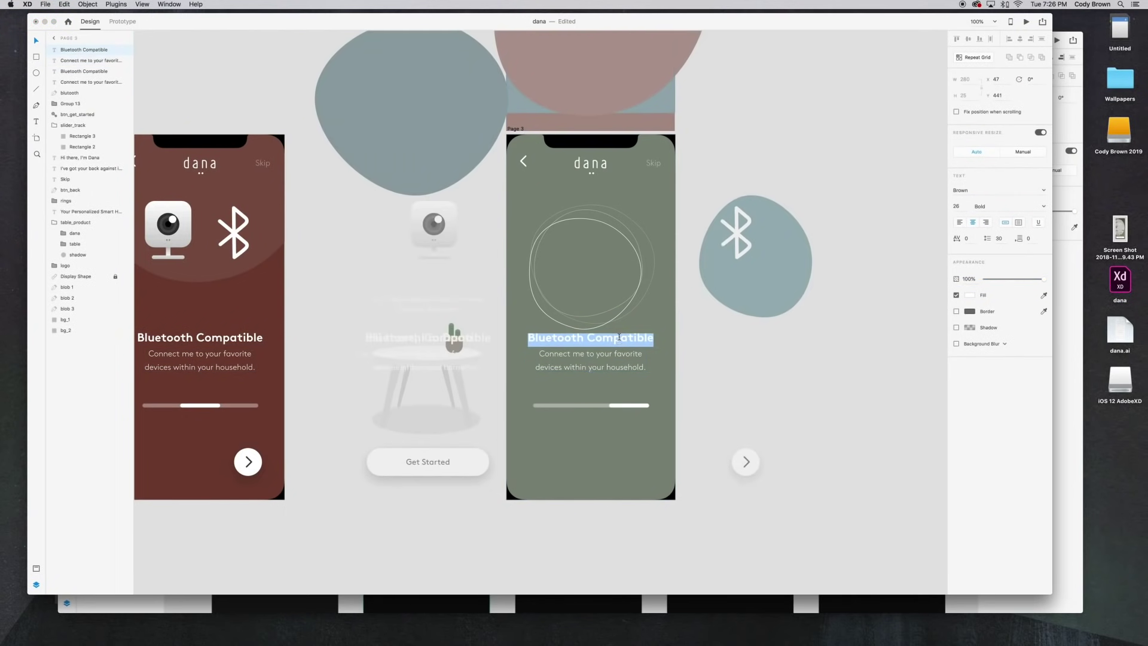
type("Say As")
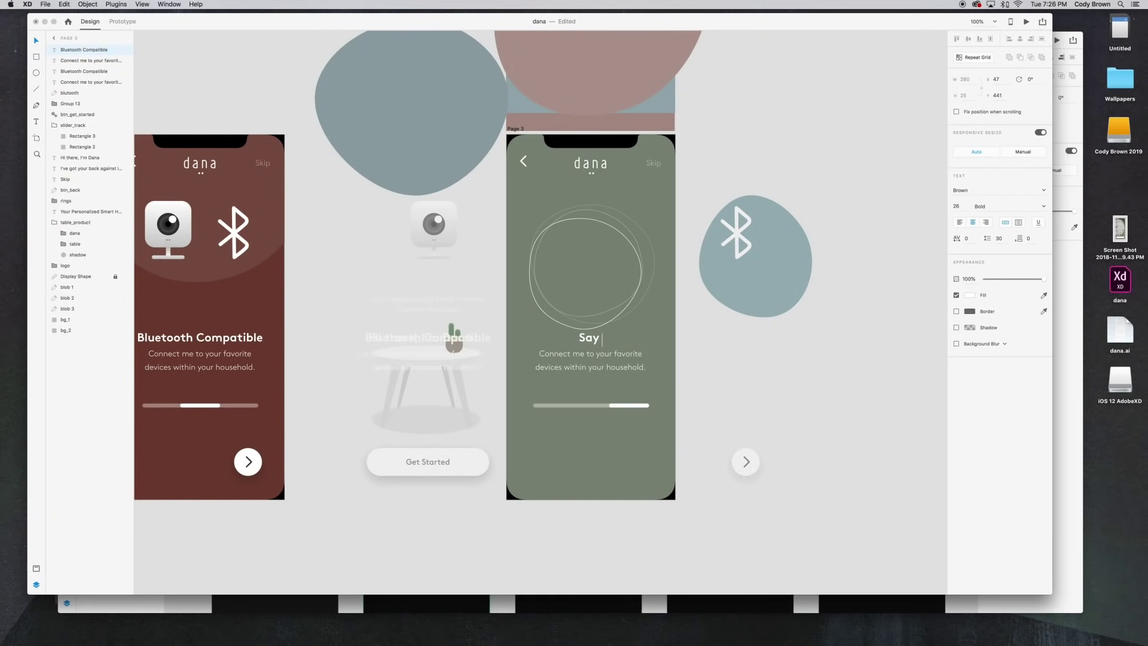
key("BackSpace")
key("BackSpace")
type("Something...")
Step: Replace the description below Page 3's heading with "Ex. Dana, what's the weather like in San Diego?"
left_click(635, 368)
triple_click(635, 368)
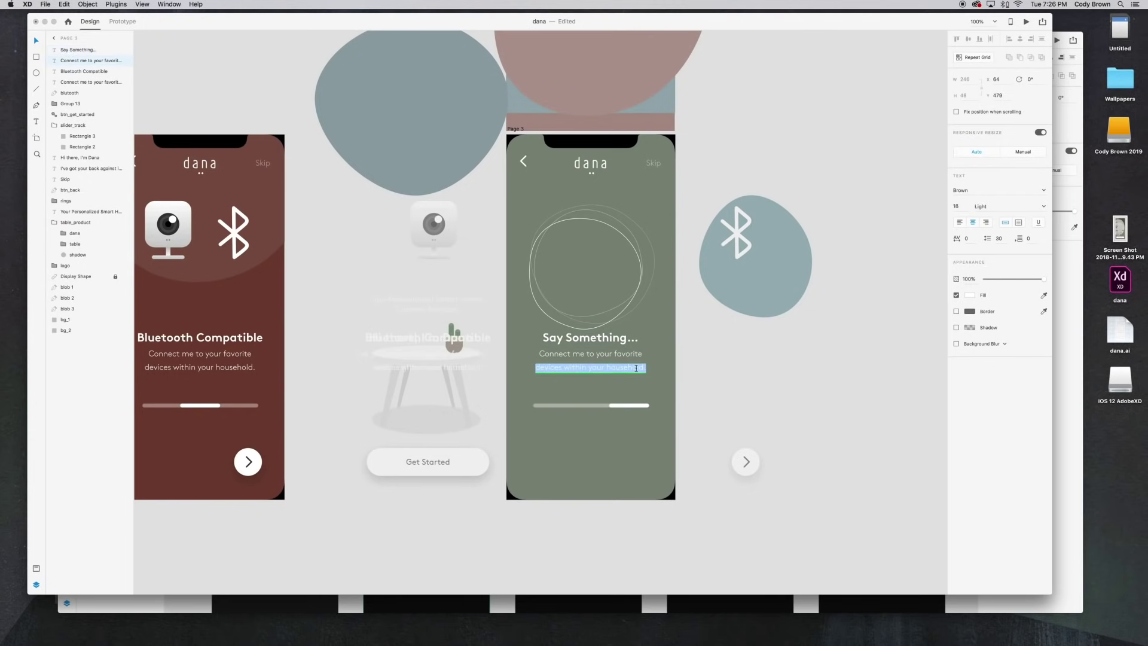
left_click_drag(537, 354, 679, 384)
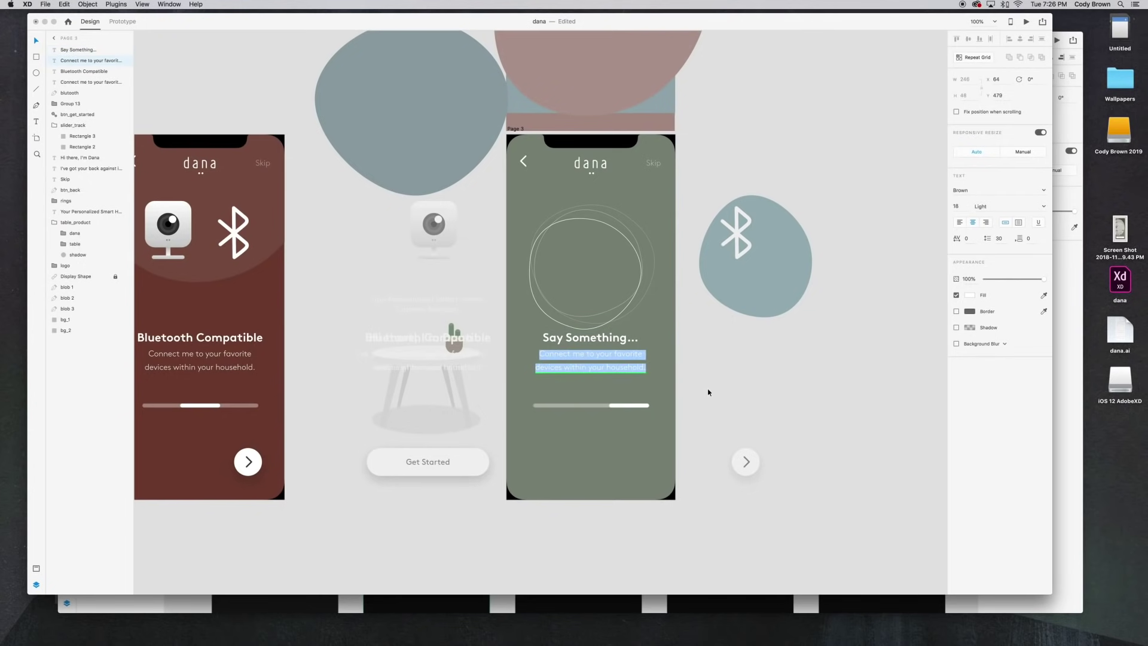
type("Ask me a question, such as")
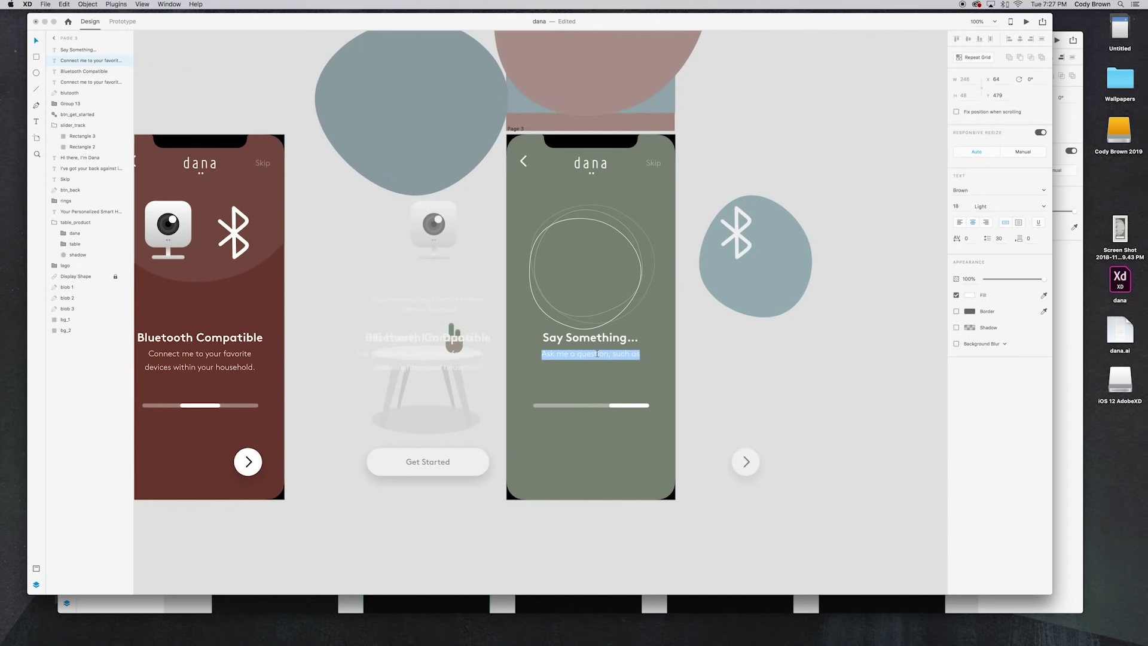
type("Ex. Dana, ")
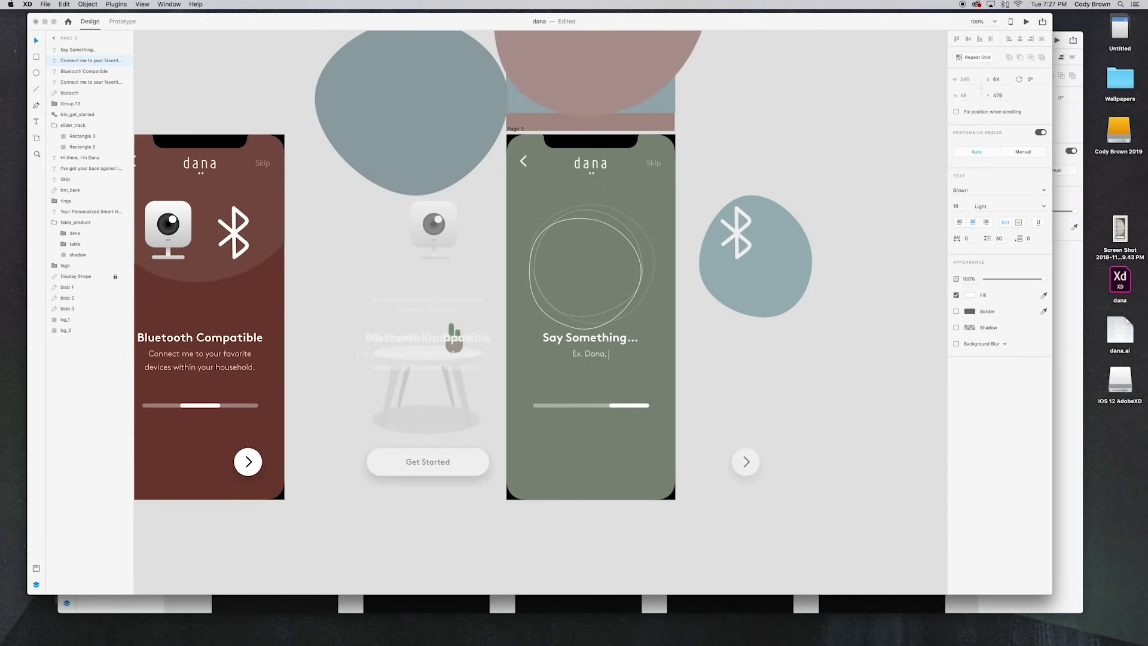
type("who")
type("t's the ")
type("weather l")
type("ike")
type(" in San D")
type("iego?")
key("Escape")
Step: Move Page 3's rings group up, clear of the Say Something heading, to a Y position of about 10
left_click(620, 306)
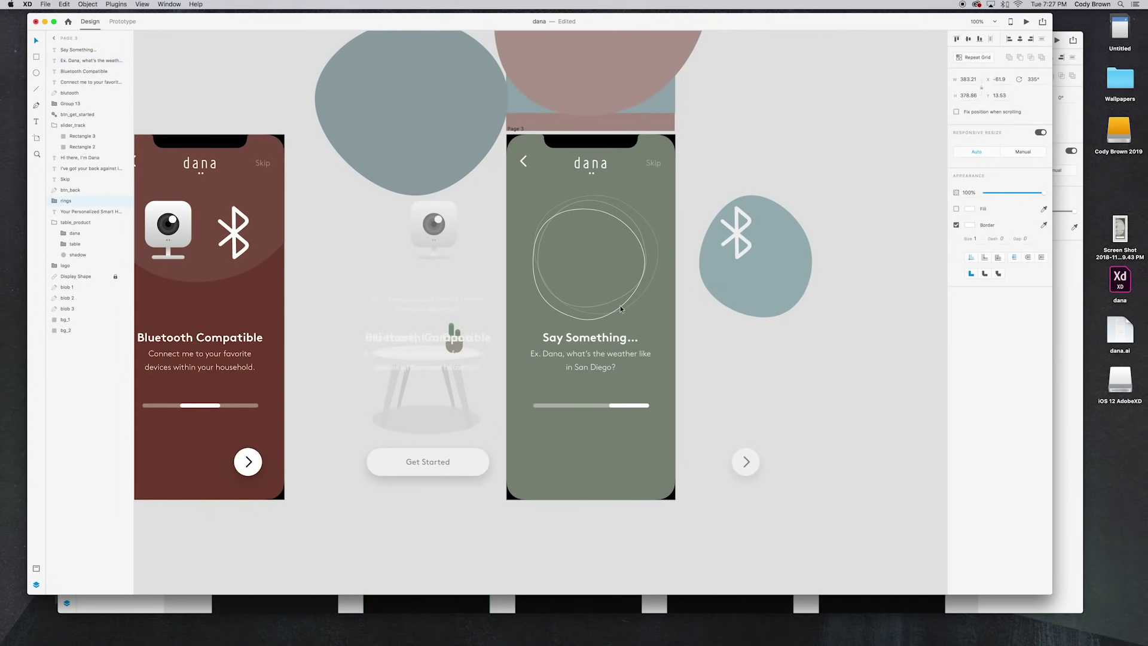
key("Up")
key("Up")
key("Up")
key("Up")
key("Left")
key("Left")
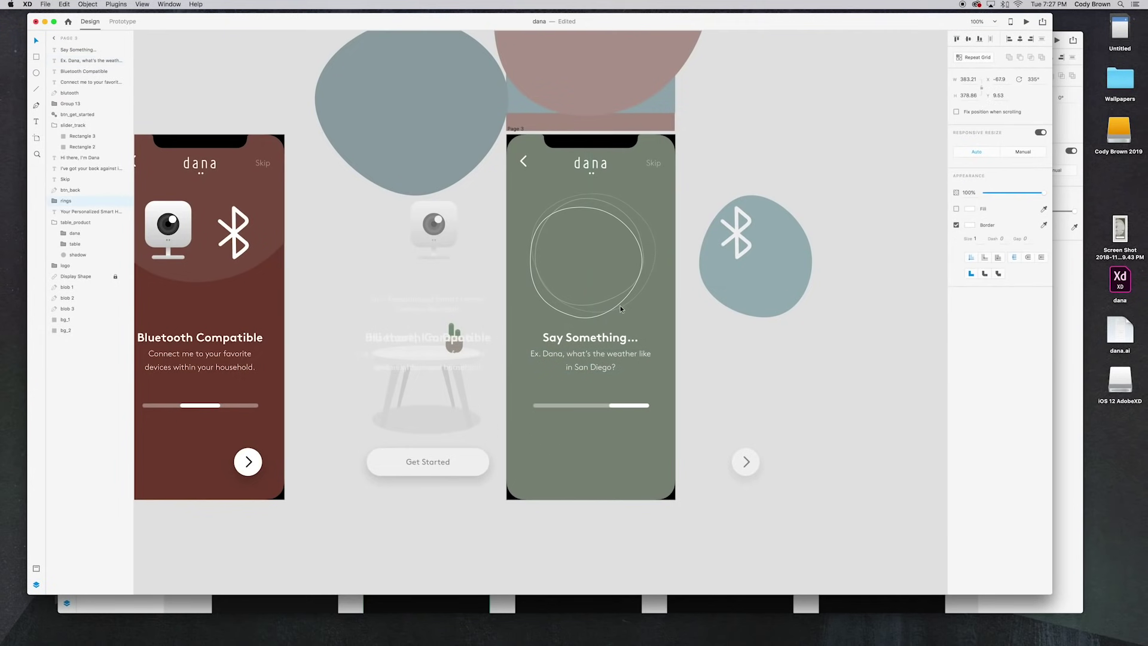
scroll(620, 307, "down", 2)
scroll(620, 306, "down", 1)
key("Escape")
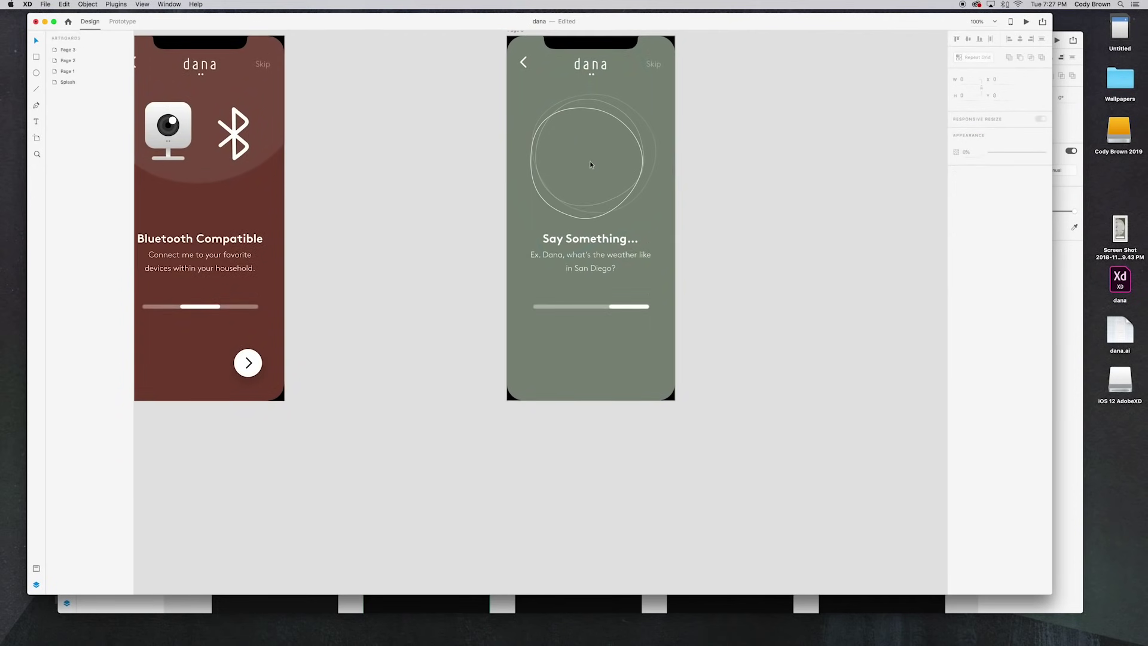
Step: Switch to Illustrator and draw an upright rectangle about 103 × 177 px above the table for the microphone's body
scroll(630, 213, "up", 1)
key("super+equal")
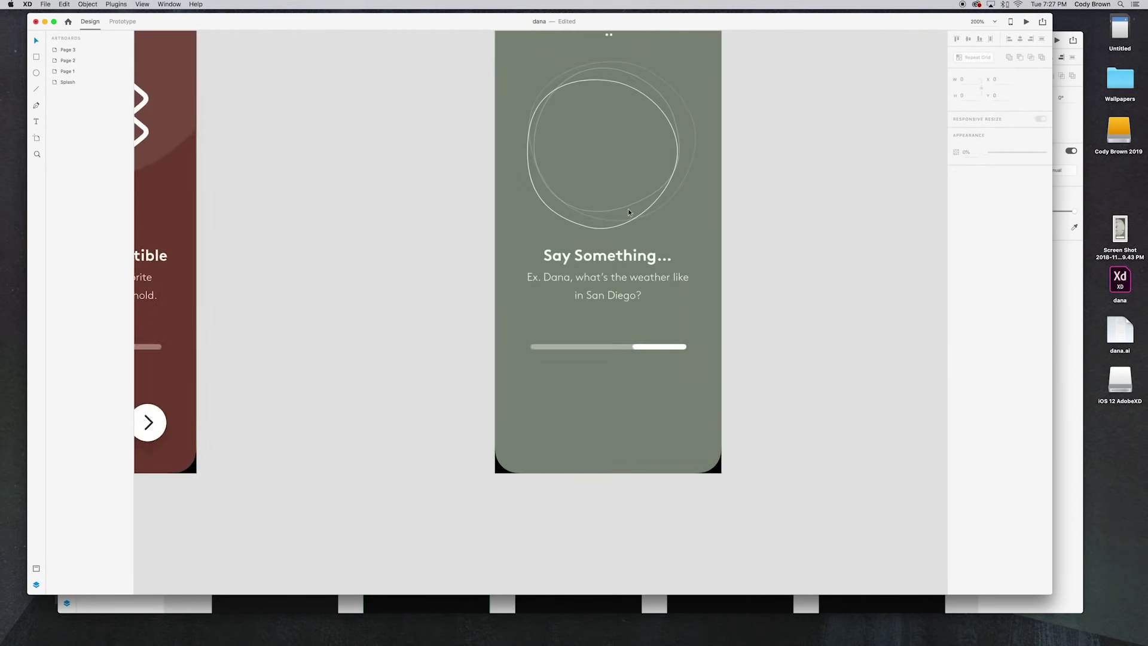
left_click_drag(610, 202, 483, 348)
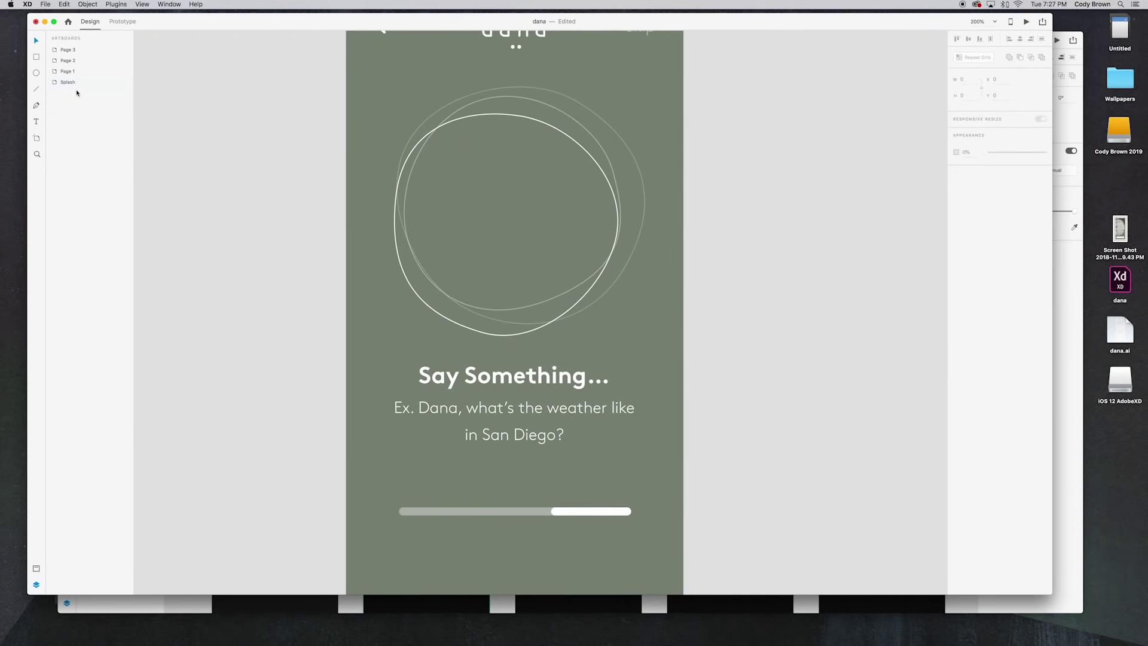
left_click(508, 630)
scroll(669, 502, "right", 5)
scroll(669, 502, "up", 1)
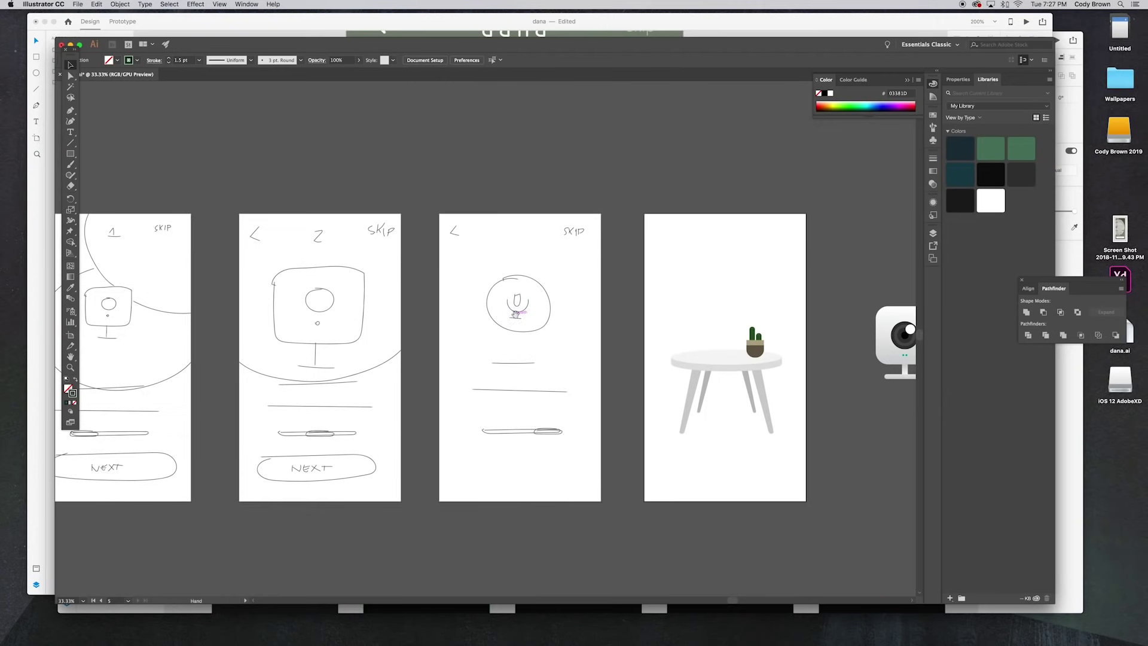
key("super+equal")
left_click_drag(517, 319, 365, 389)
key("super+equal")
key("super+equal")
scroll(423, 328, "right", 3)
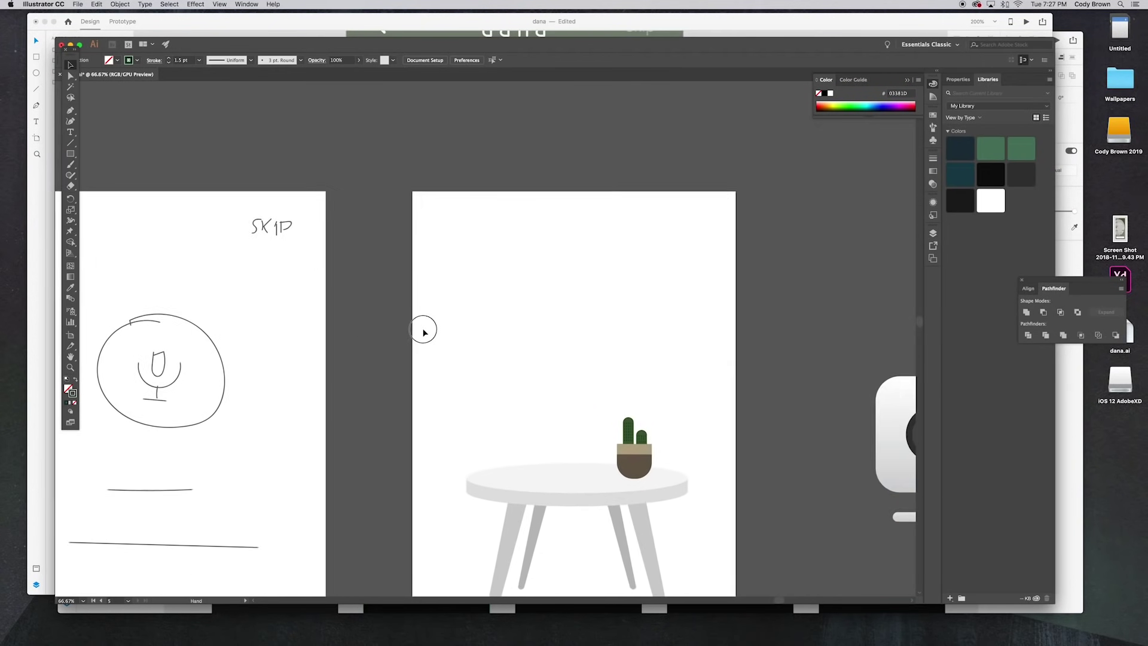
scroll(419, 329, "down", 4)
left_click(70, 155)
left_click_drag(493, 202, 526, 256)
key("v")
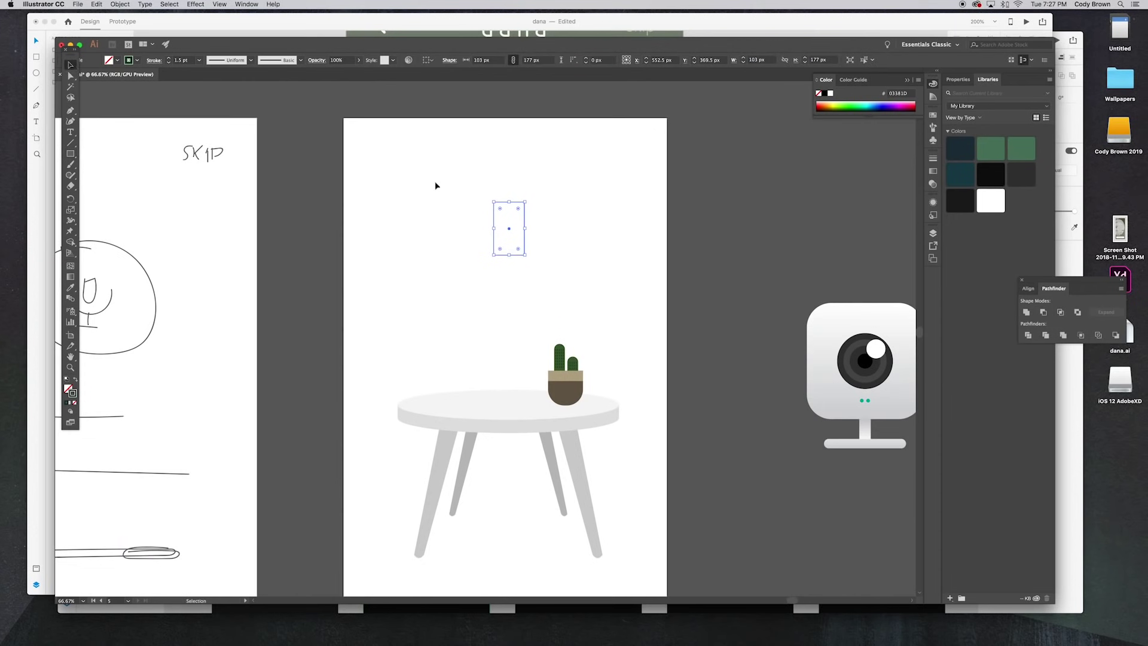
Step: Round the rectangle's corners fully into a capsule and set its stroke to 10 pt
left_click_drag(518, 208, 512, 227)
left_click(169, 58)
left_click(169, 58)
left_click(169, 58)
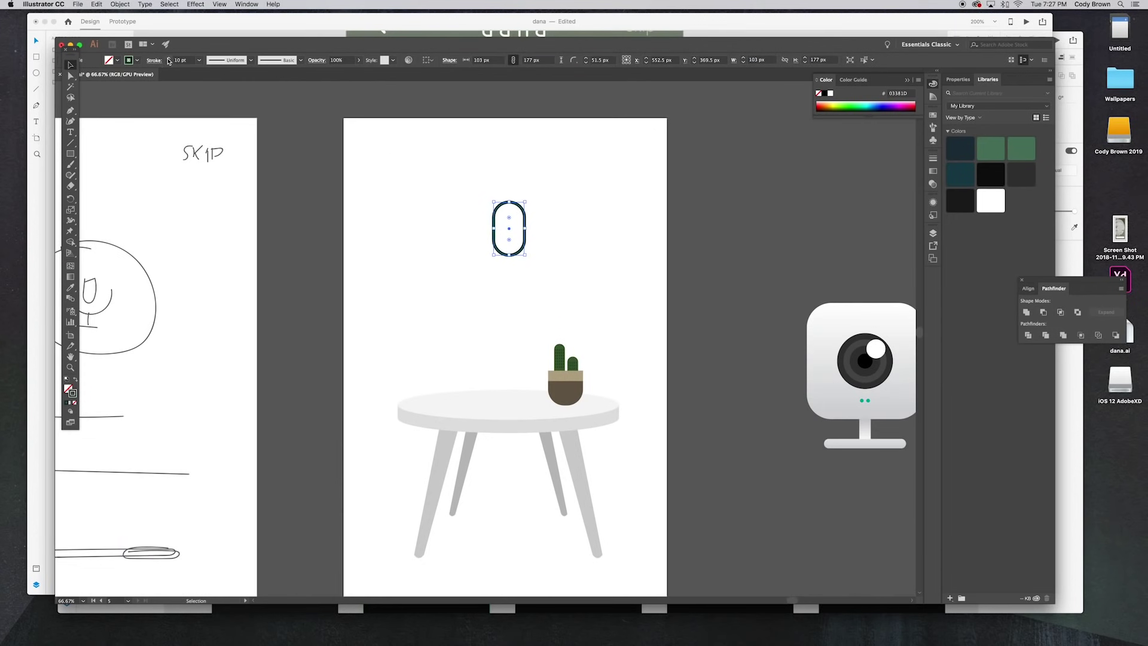
left_click(380, 184)
Step: Draw a circle about 338 px in diameter centred on the capsule and delete its top anchor point
left_click_drag(74, 155, 95, 174)
left_click_drag(510, 228, 560, 185)
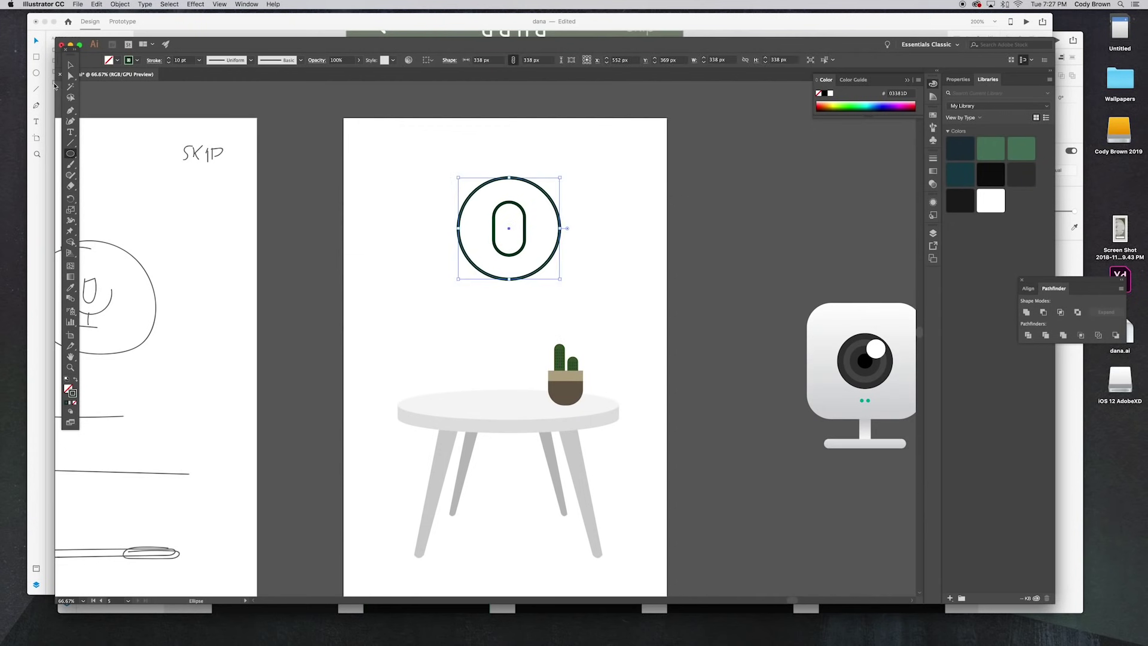
left_click(71, 76)
left_click(509, 178)
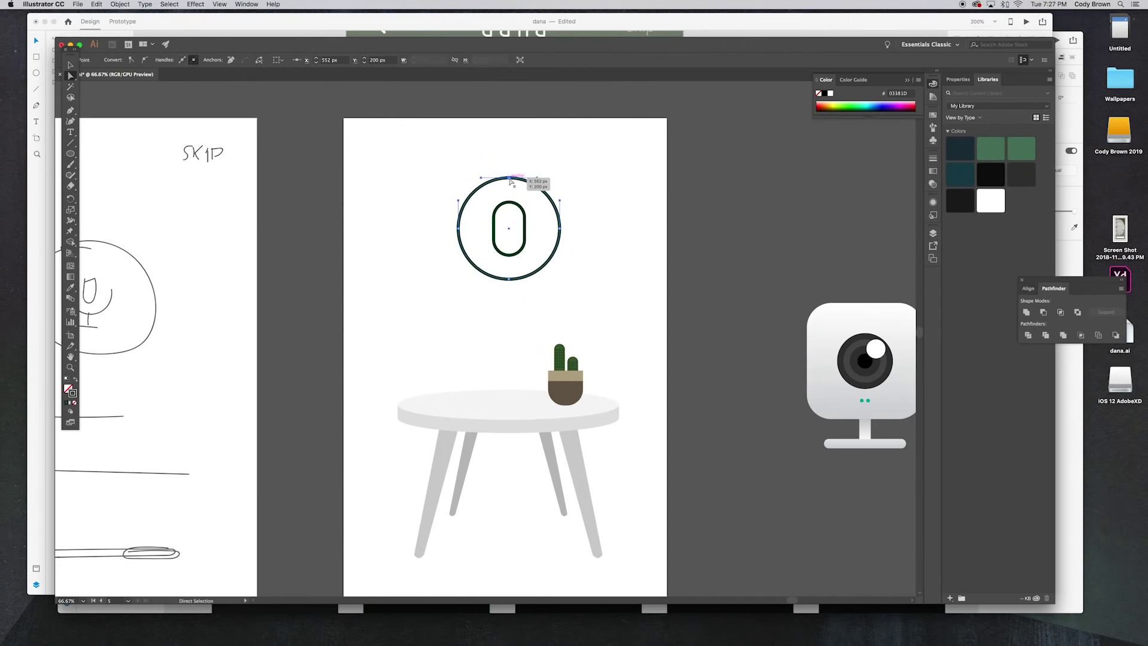
key("Delete")
Step: Scale the remaining half circle down proportionally about its centre to about 206 px wide, cradling the capsule's lower end
left_click(71, 65)
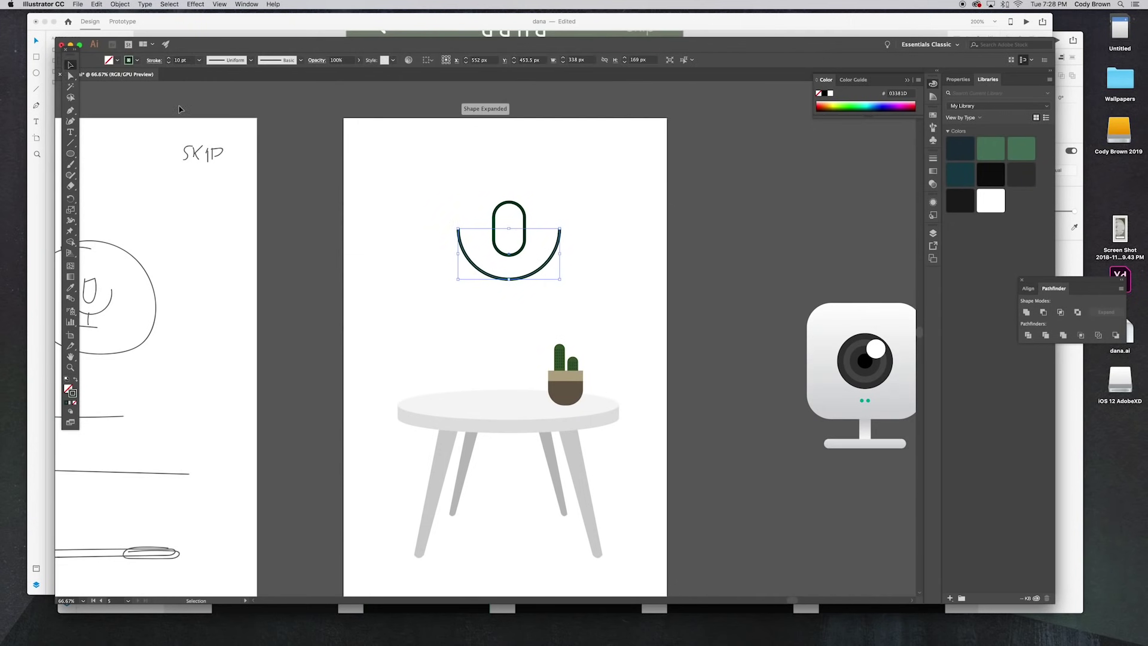
mouse_move(559, 230)
left_mouse_down()
mouse_move(590, 236)
mouse_move(577, 249)
mouse_move(545, 239)
left_mouse_up()
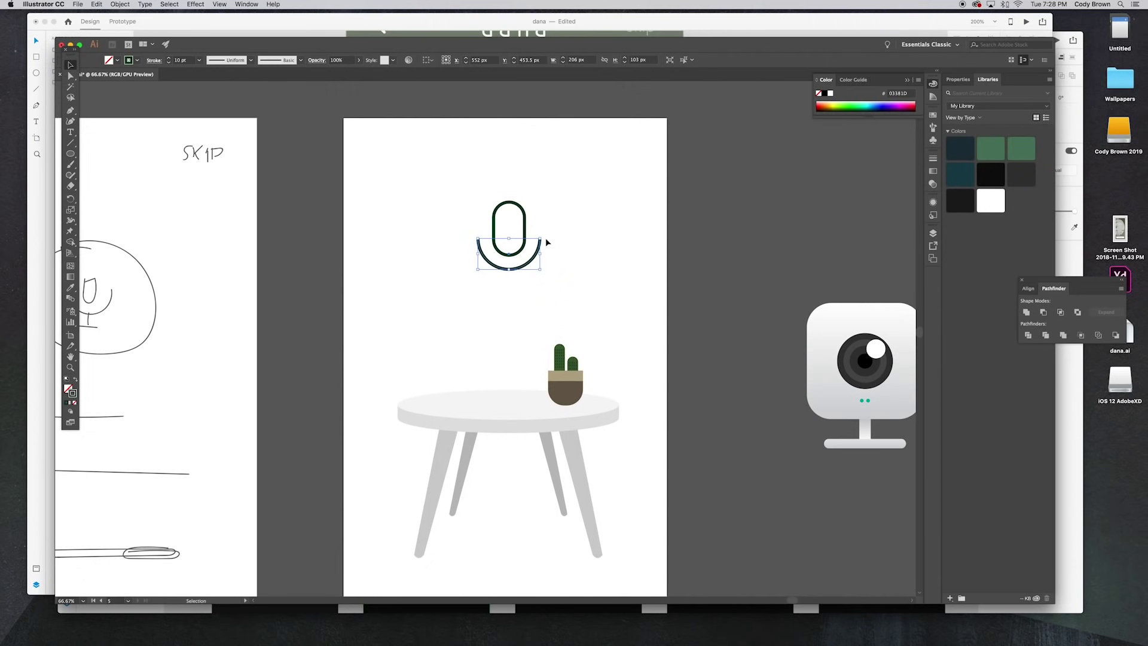
left_click(546, 239)
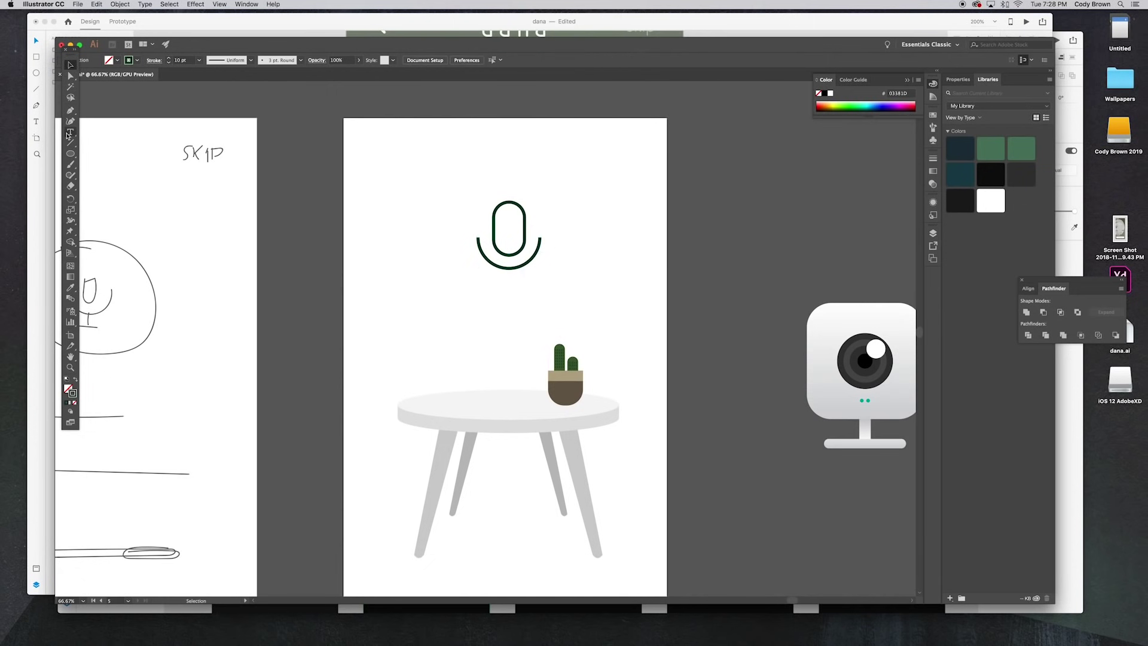
Step: Draw a short vertical stem down from the lowest point of the microphone's arc with the Pen tool
left_click(70, 110)
left_click(509, 269)
left_click(509, 287)
left_click(70, 64)
left_click(483, 244)
Step: Draw a horizontal base line about 151 px long beneath the stem and nudge it up to meet the stem's end
left_click(71, 141)
left_click_drag(487, 289, 532, 291)
left_click(71, 64)
key("Up")
key("Up")
key("Up")
key("Up")
key("Up")
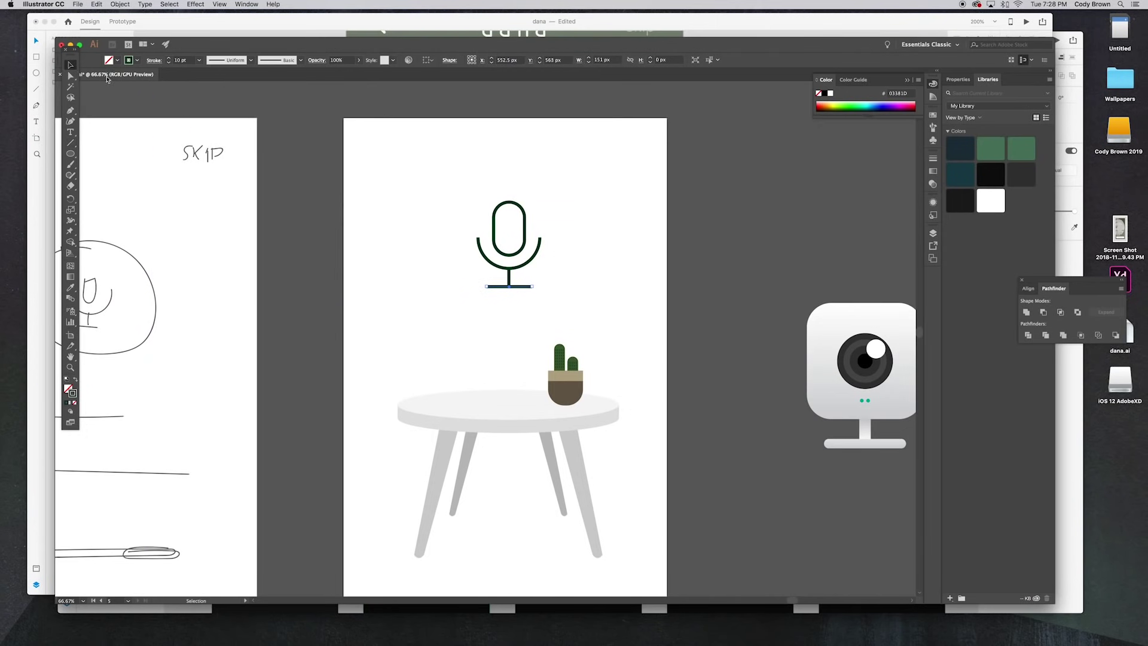
Step: Apply round caps to the strokes of all the microphone's parts
left_click(610, 289)
left_click_drag(461, 195, 566, 329)
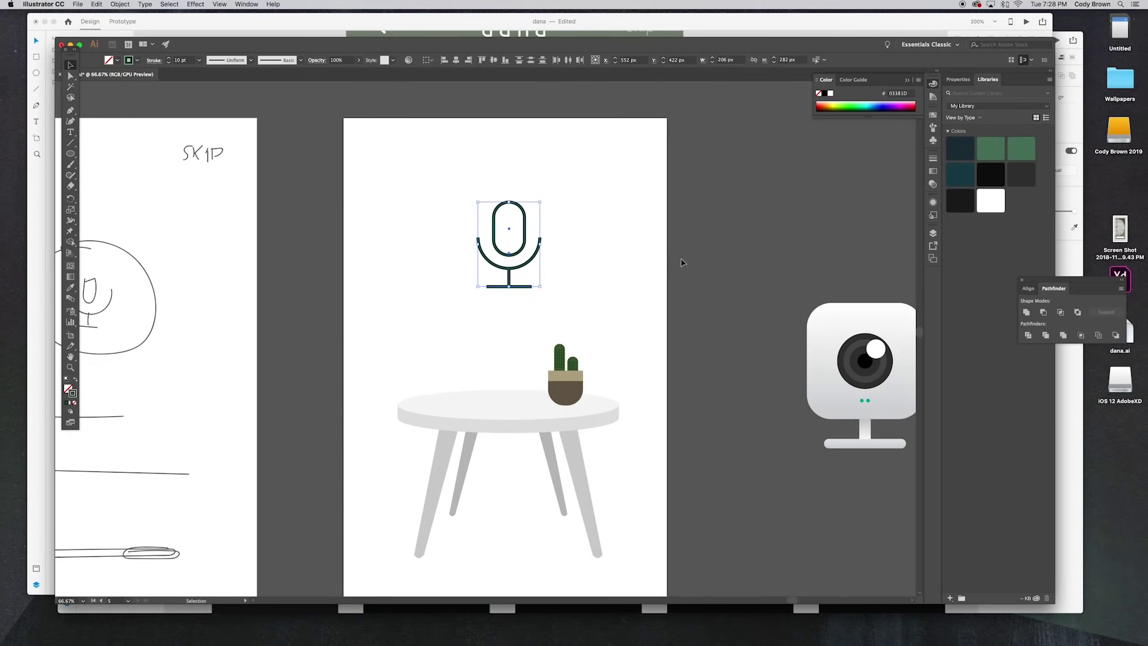
left_click(154, 61)
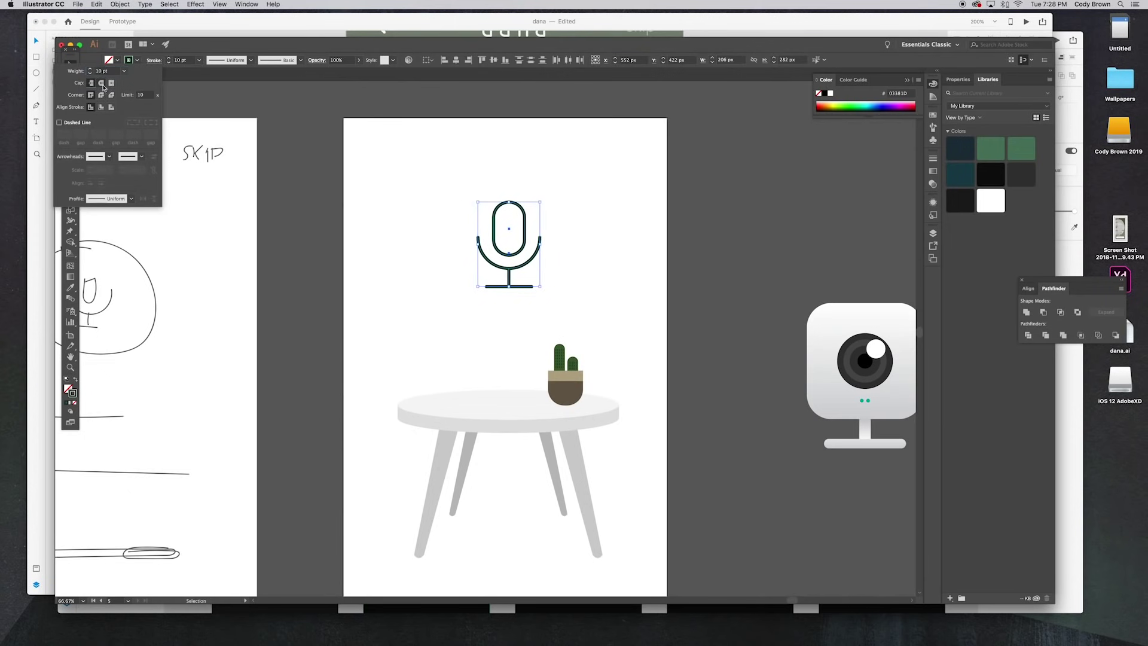
left_click(566, 160)
Step: Copy the whole microphone icon, switch to Adobe XD and paste it onto Page 3
left_click_drag(568, 162, 469, 315)
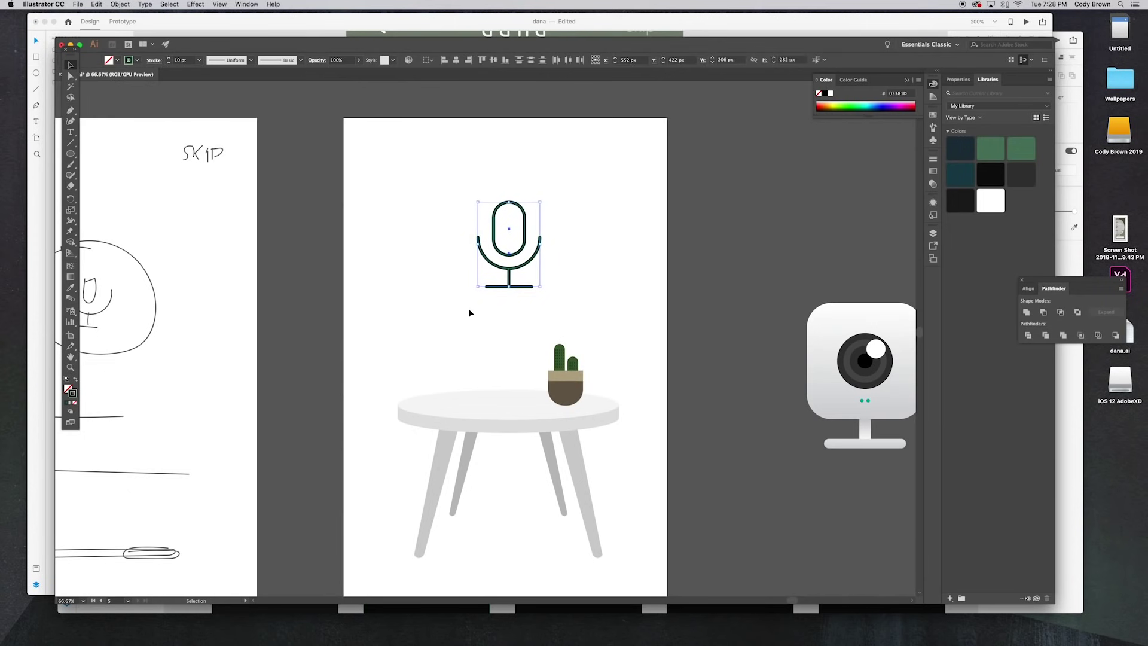
left_click(536, 638)
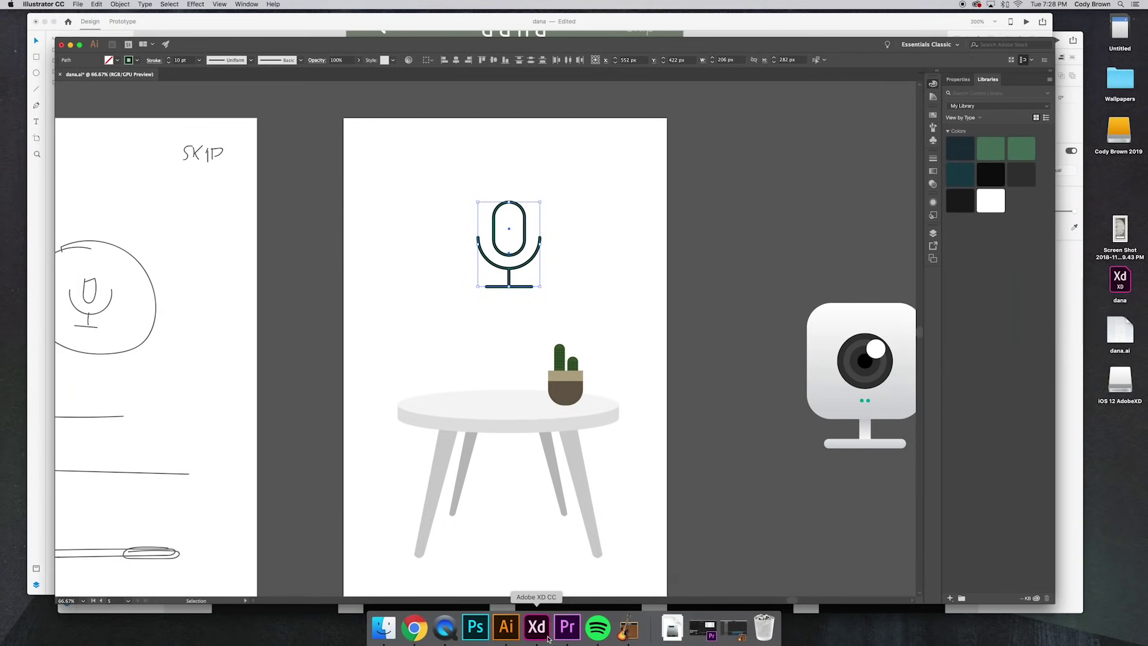
left_click(539, 263)
key("super+v")
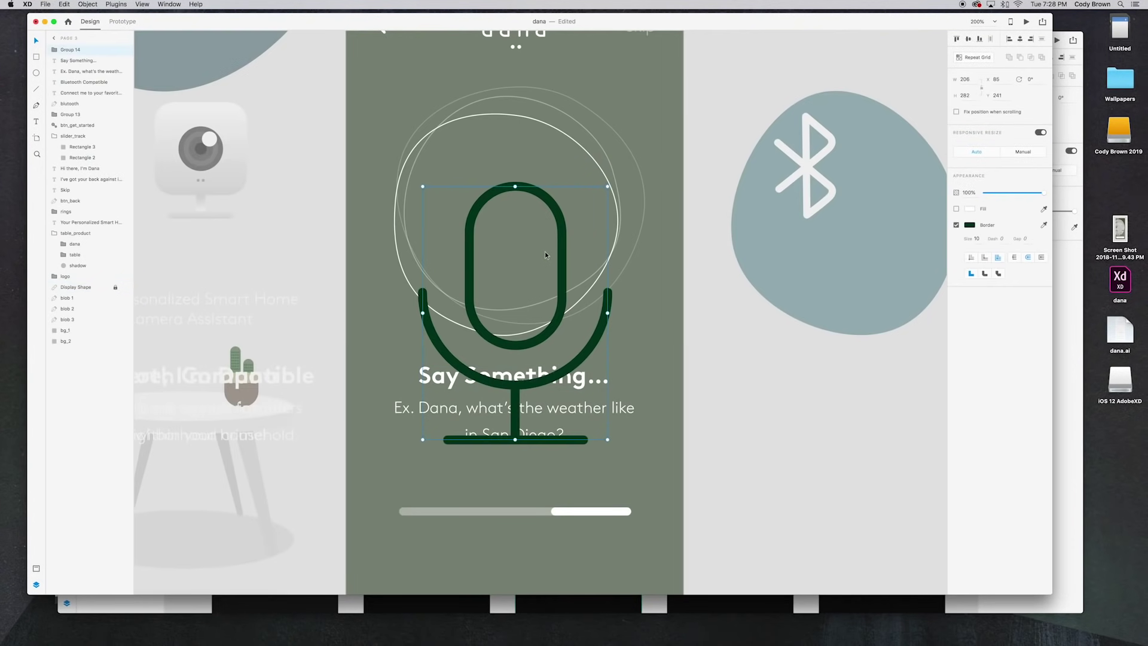
Step: Change the microphone icon's border to white and scale the icon down to about 62 by 85 px inside the rings
left_click(970, 225)
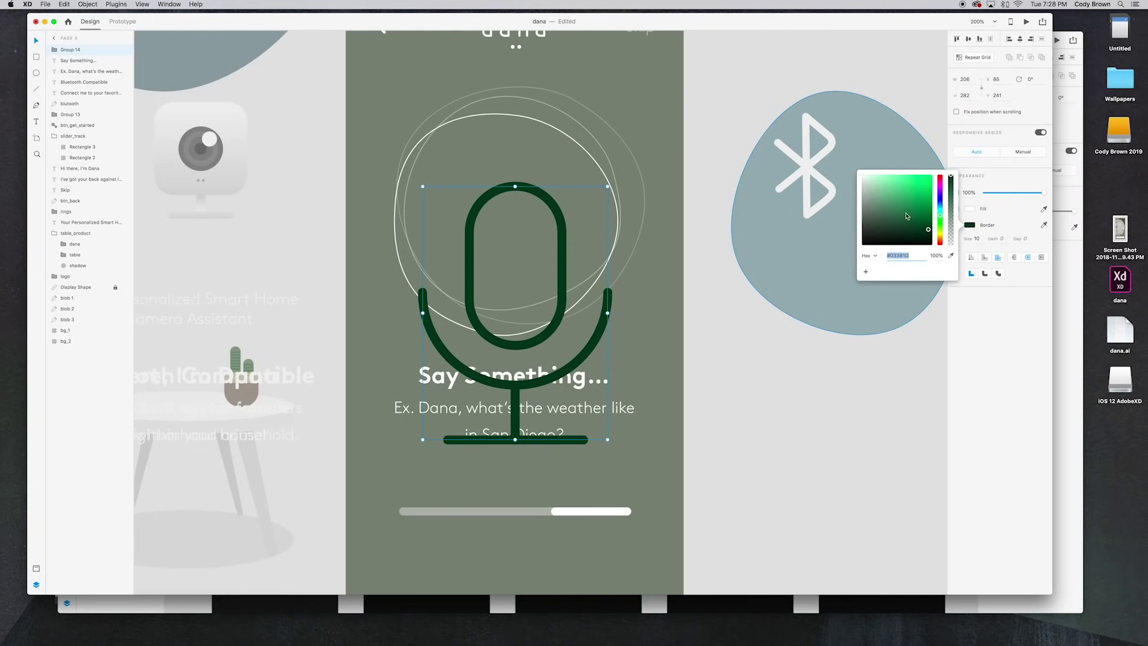
left_click_drag(908, 215, 764, 121)
left_click(565, 227)
left_click_drag(609, 186, 527, 190)
Step: Thin the microphone icon's strokes to a border size of 5
left_click(963, 240)
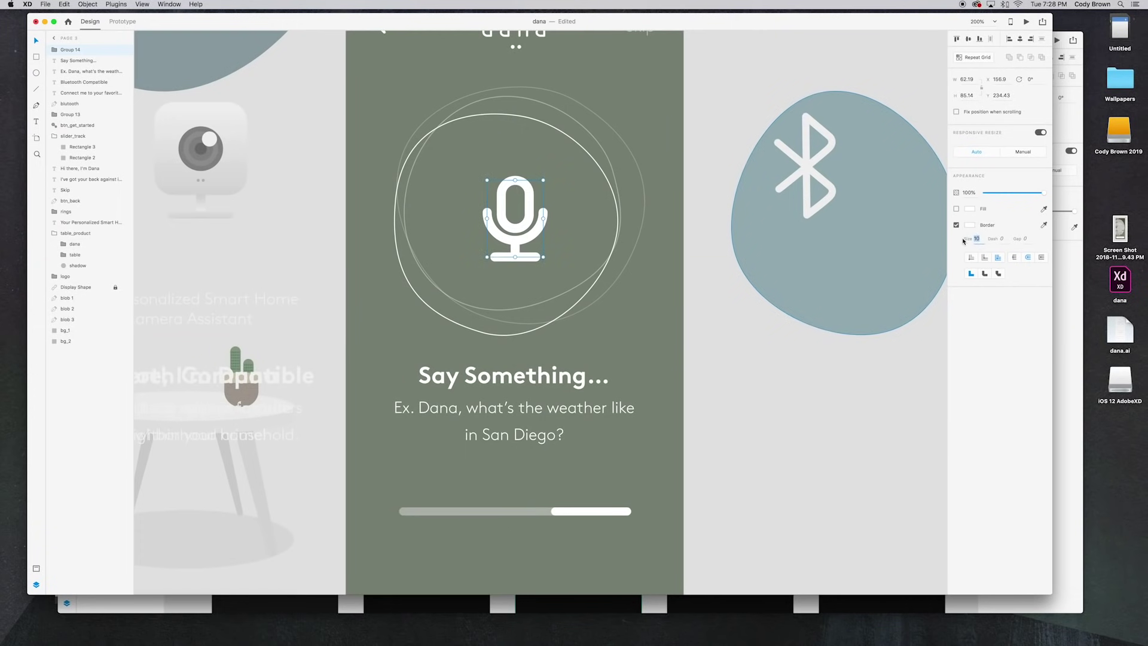
type("5")
key("Return")
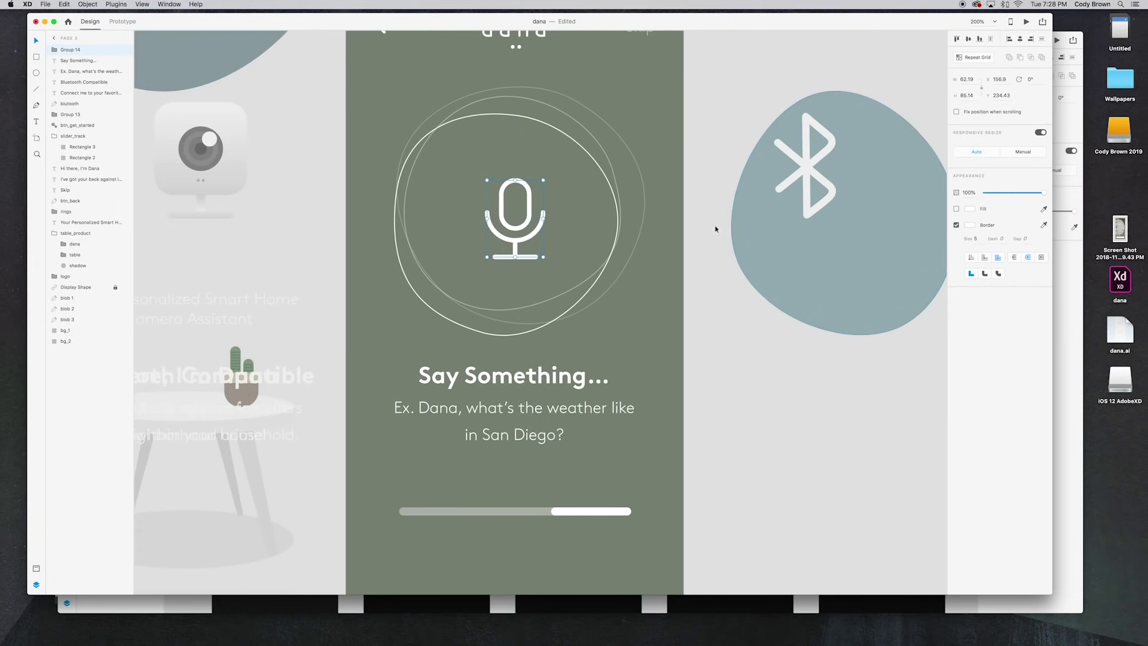
Step: Scale the microphone down to about 52 by 71 px and nudge it up and left to centre it in the rings
left_click_drag(543, 178, 541, 184)
key("Up")
key("Up")
key("Up")
key("Up")
key("Up")
key("Up")
key("Up")
key("Left")
key("Left")
key("super+1")
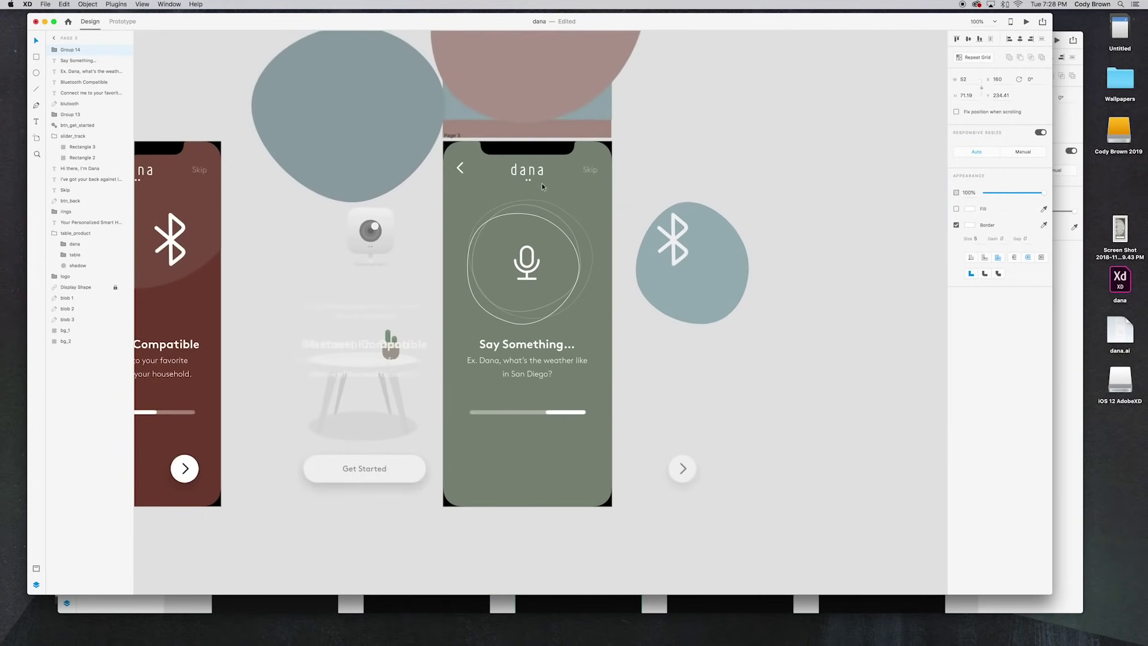
Step: Set the microphone icon's border size to 4
left_click(977, 239)
key("Return")
left_click(799, 359)
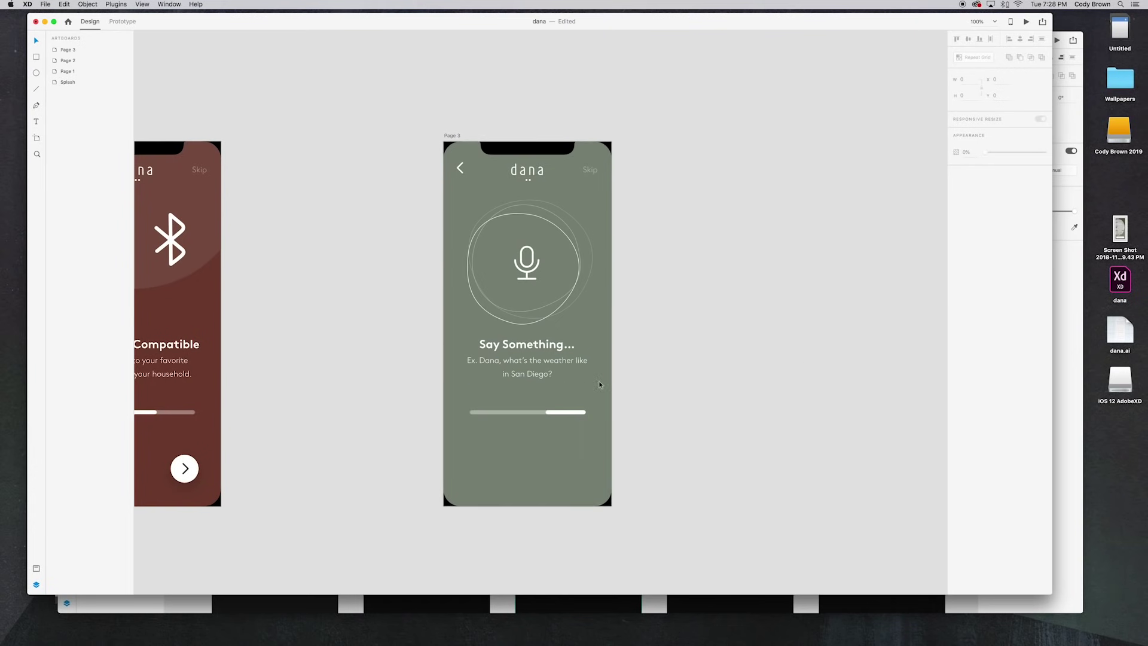
Step: Rename the microphone group as icn_mic and collapse the slider_track group in the layer list
left_click(529, 278)
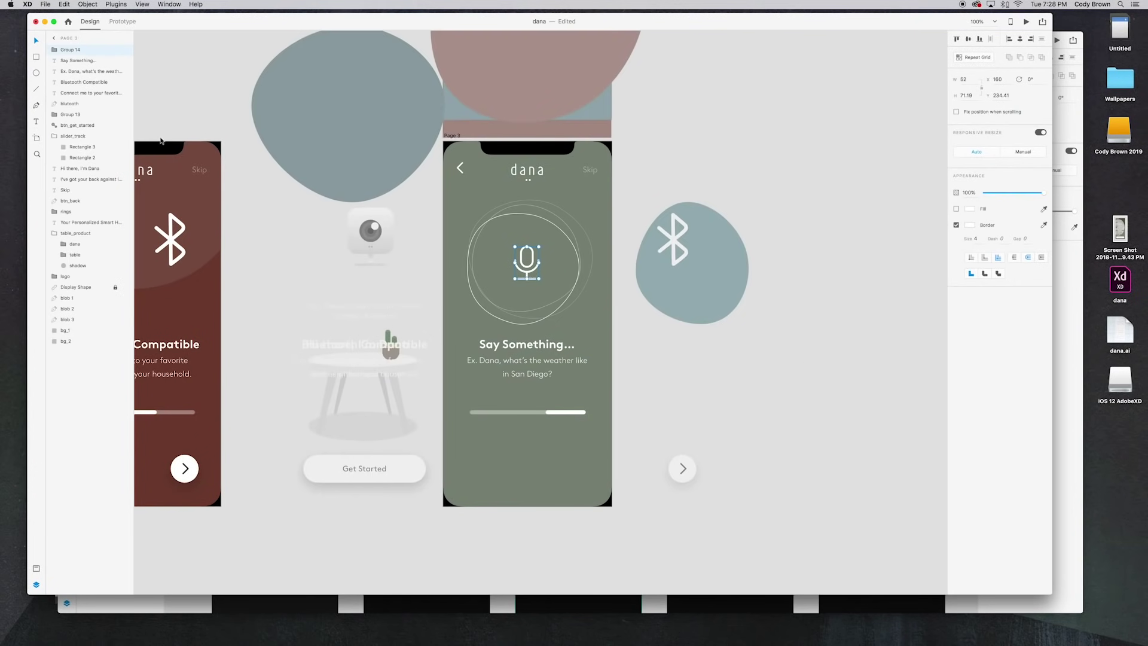
double_click(67, 49)
type("icn")
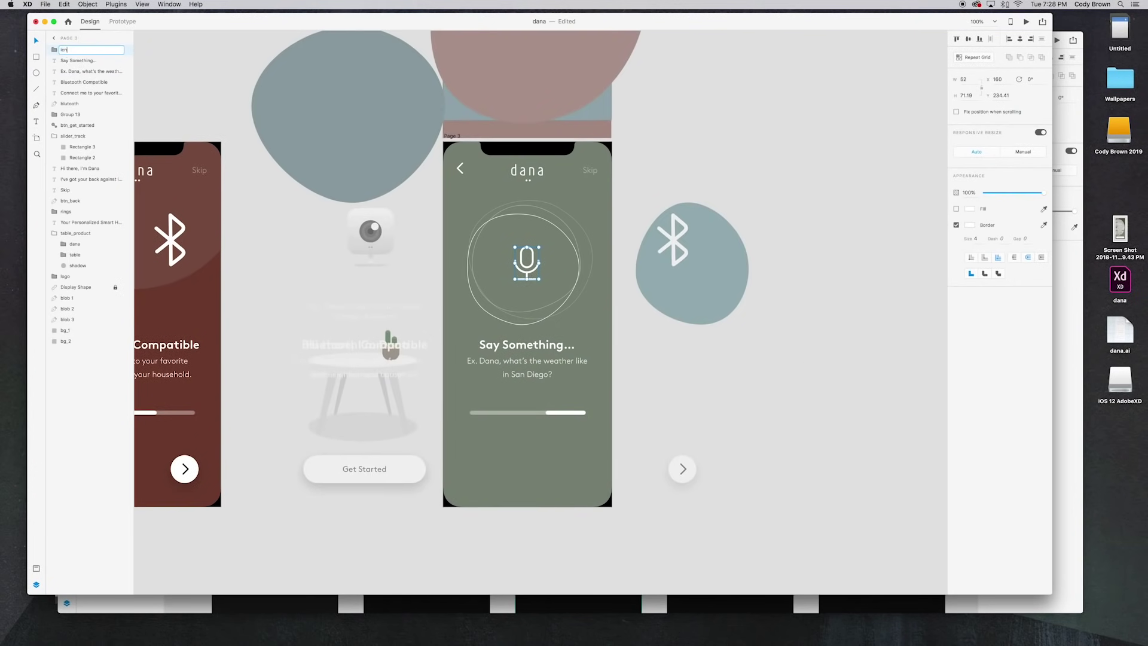
type("_mic")
key("Return")
left_click(53, 137)
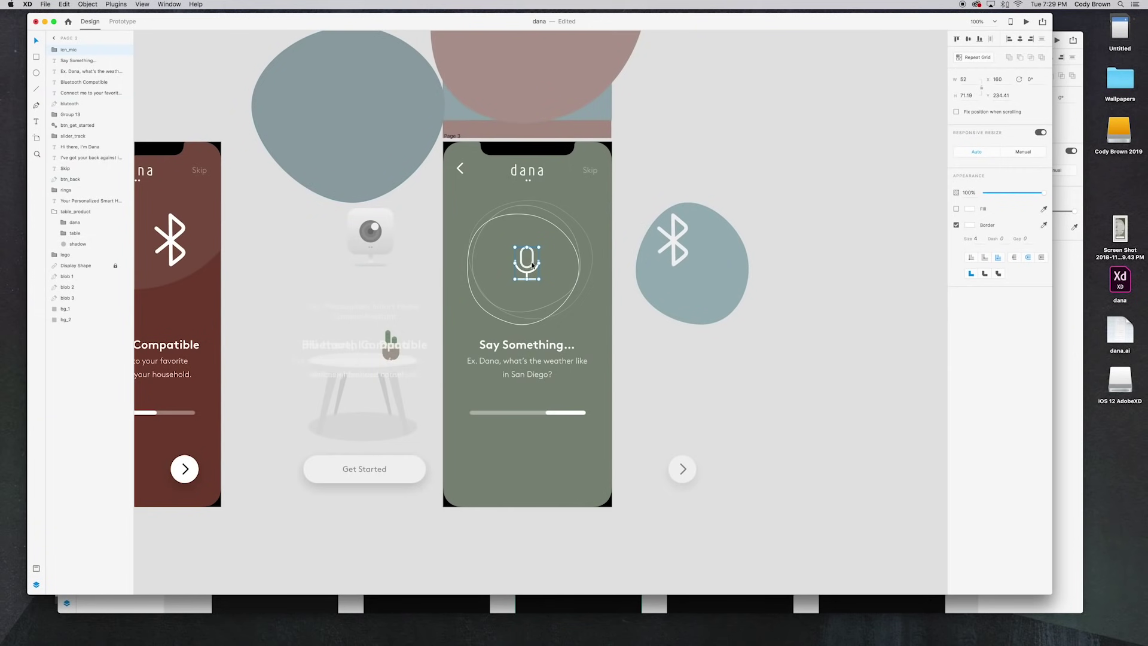
Step: Move the microphone icon slightly lower within the rings on Page 3
left_click_drag(532, 264, 532, 265)
left_click(658, 338)
left_click_drag(657, 340, 693, 336)
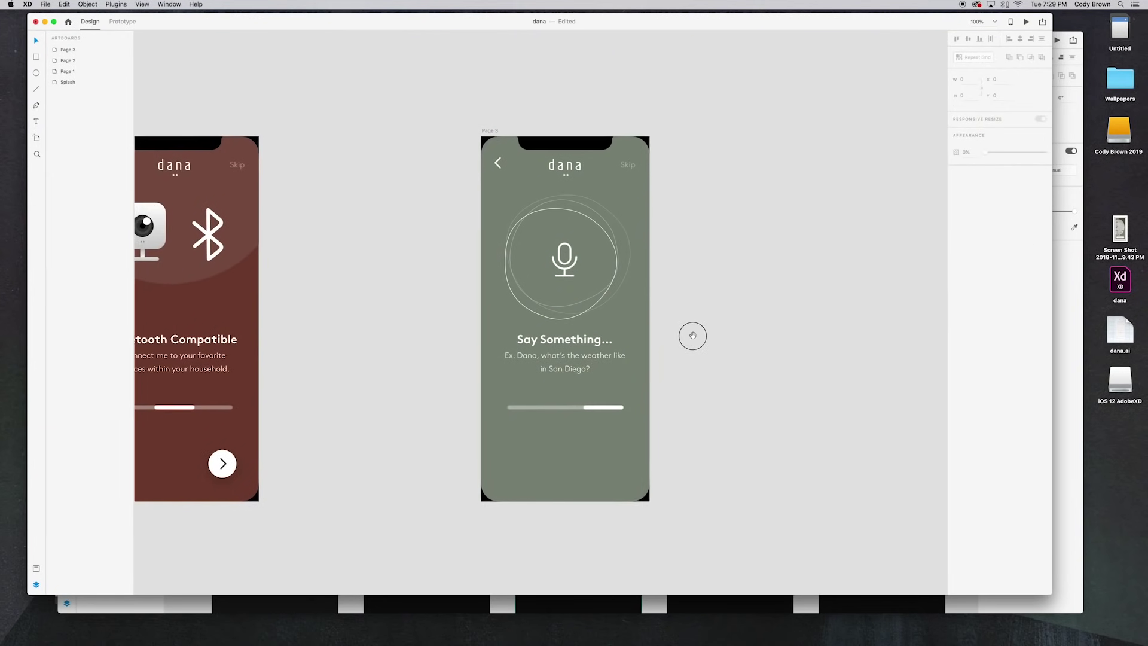
left_click(565, 251)
left_click(569, 250)
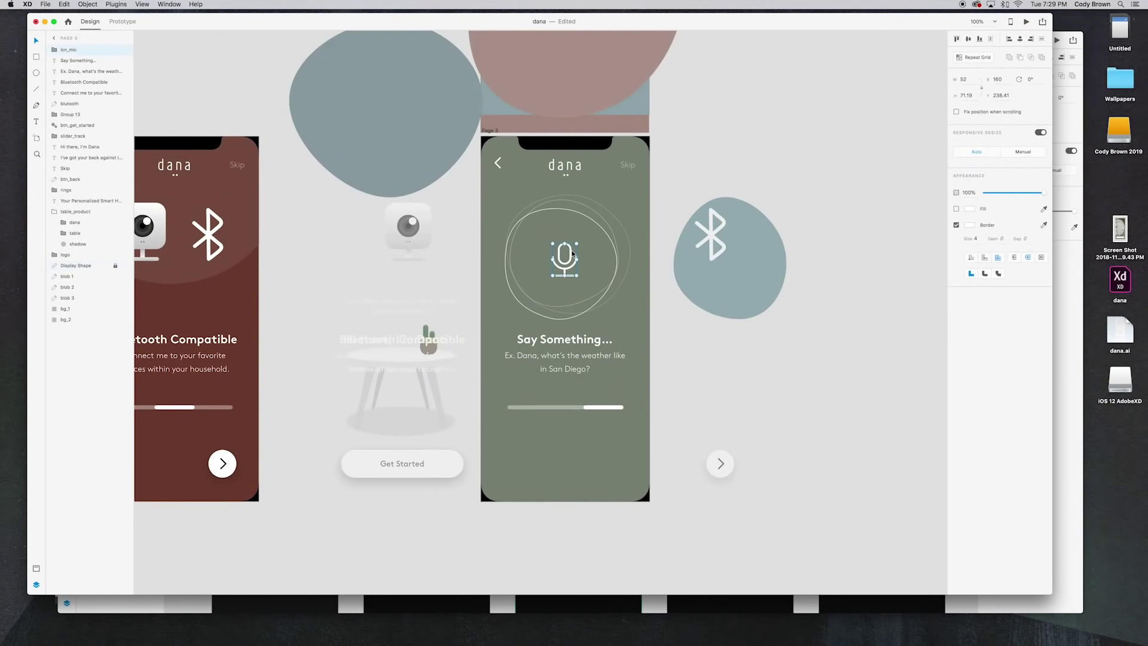
key("Down")
key("Down")
key("Down")
left_click(750, 317)
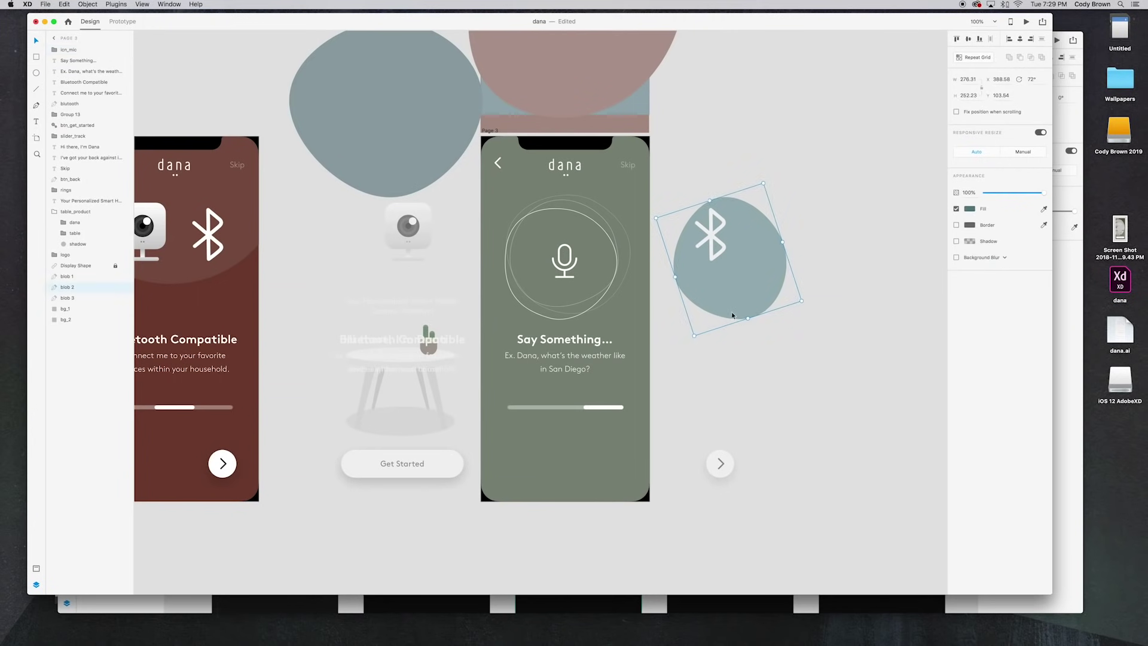
left_click(720, 365)
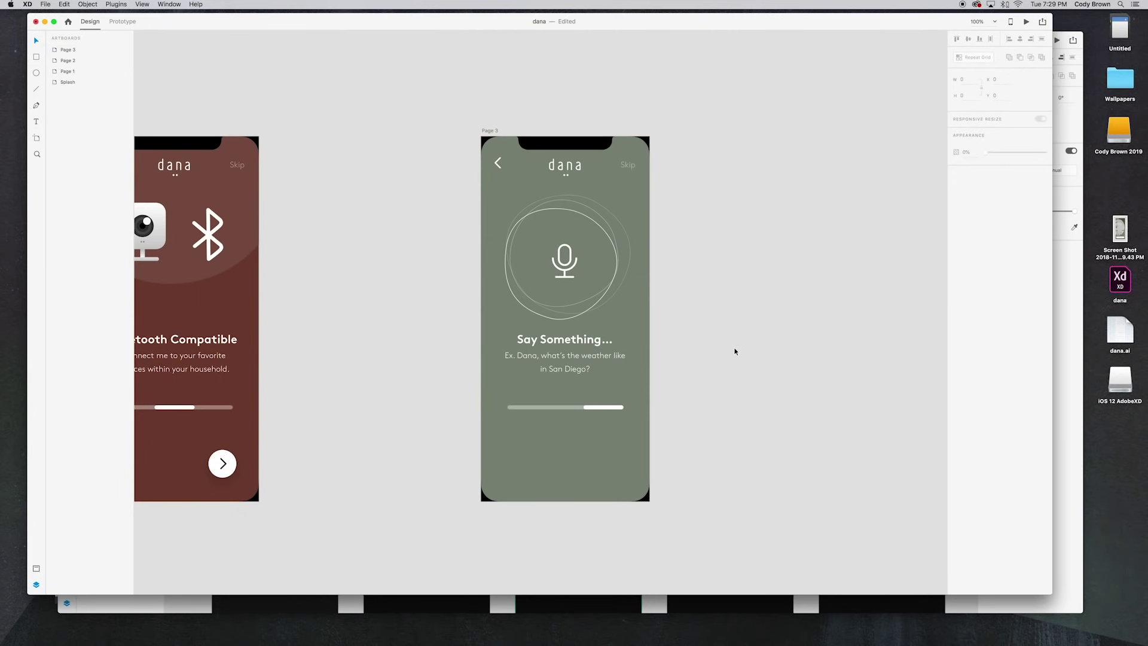
Step: Duplicate the Page 3 artboard and name the copy Page 4
left_click_drag(736, 333, 653, 327)
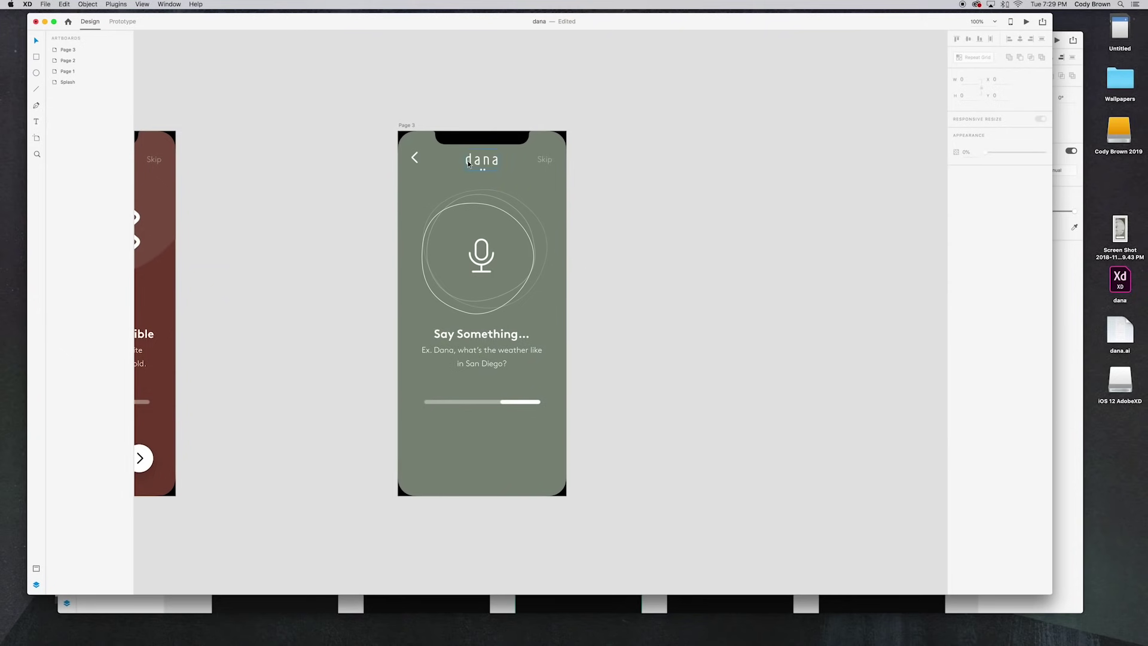
left_click(407, 126)
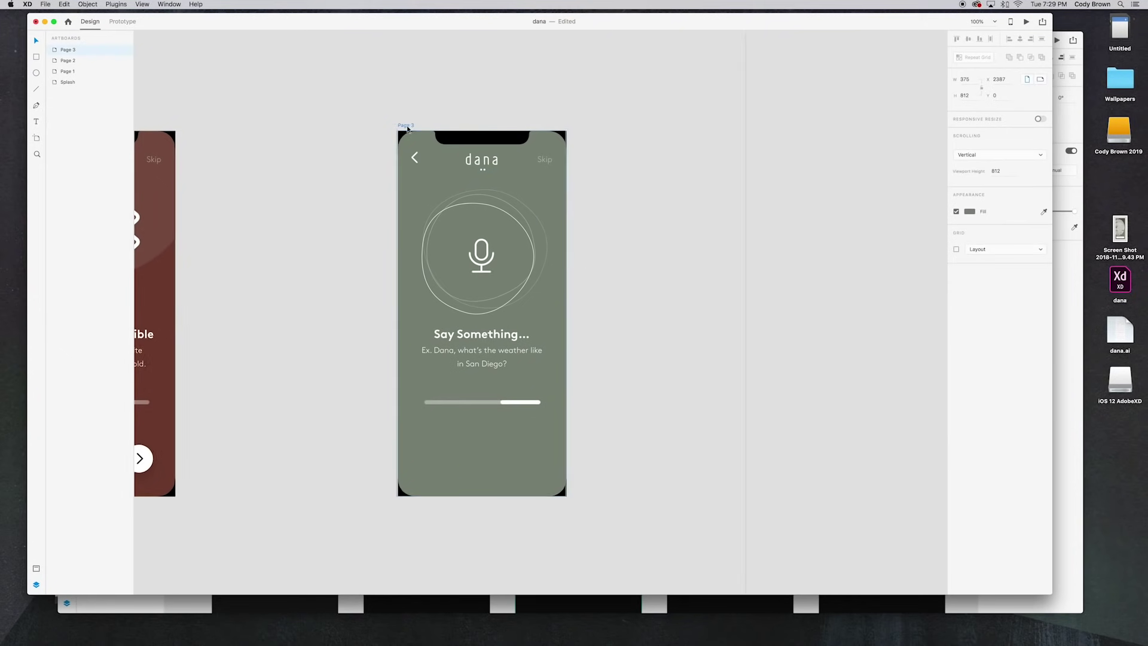
left_click(405, 122)
left_click(403, 126)
key("super+d")
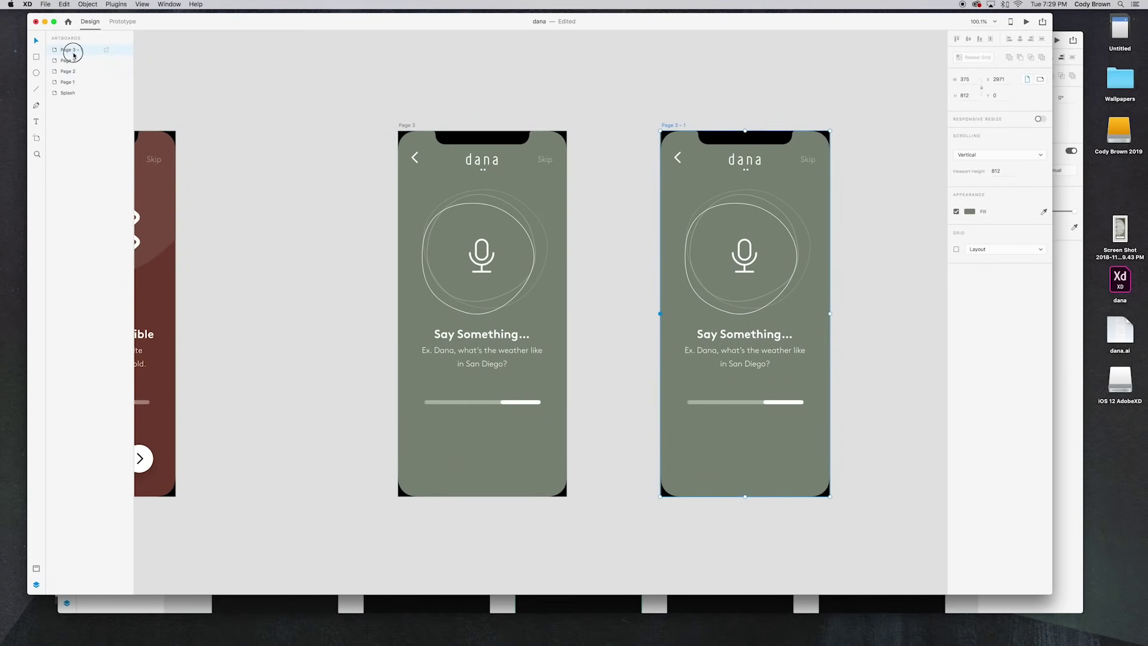
double_click(73, 52)
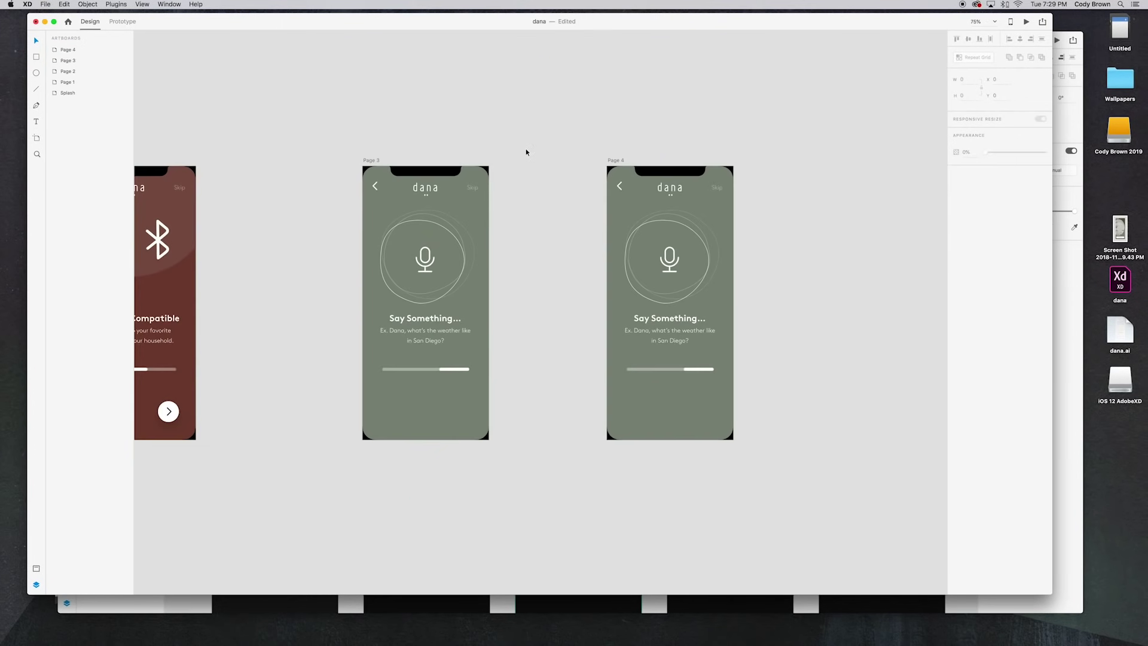
Step: Link Page 3's microphone icon to Page 4 with a Voice trigger, entering the San Diego weather question as its command
left_click(430, 261)
left_click(126, 22)
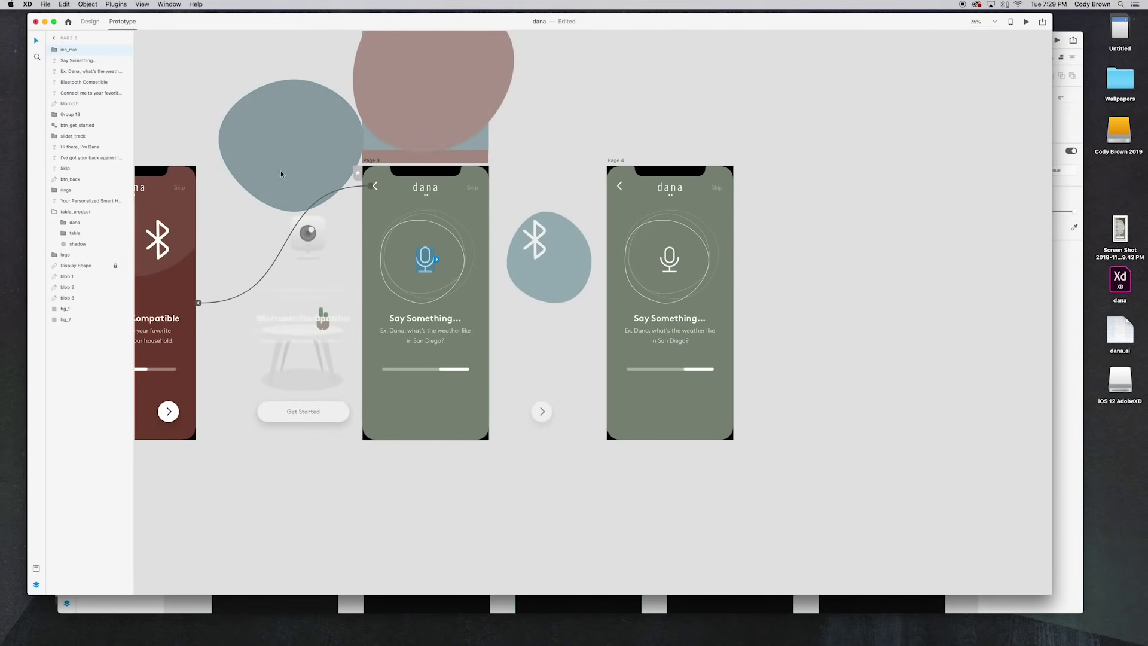
left_click_drag(438, 260, 617, 295)
left_click(586, 333)
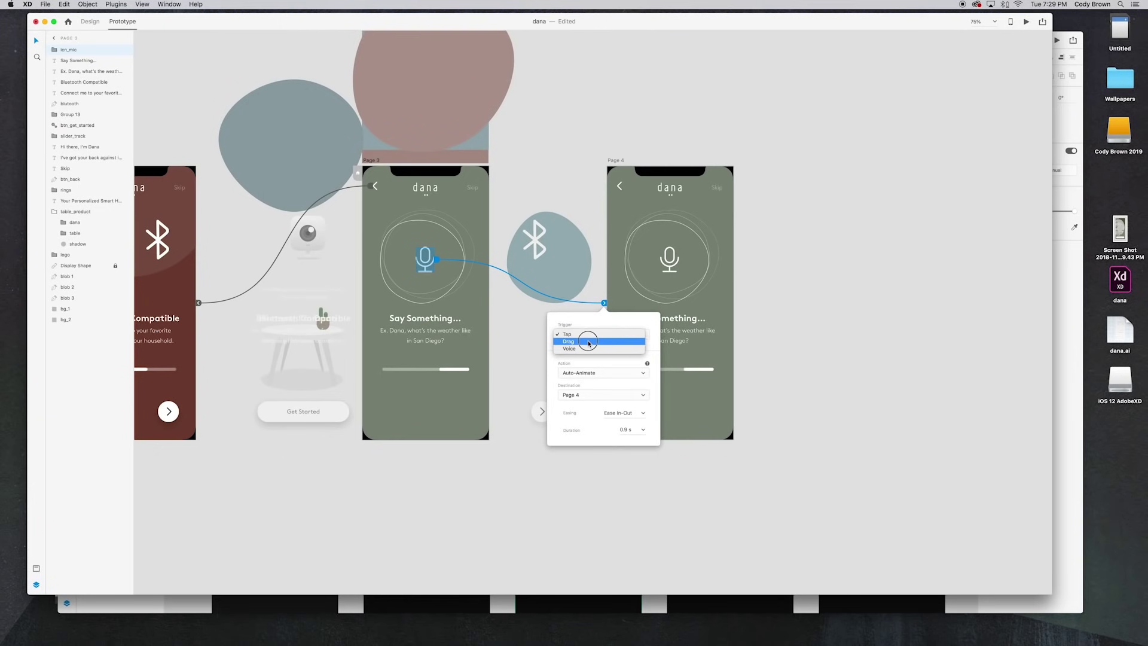
left_click(584, 349)
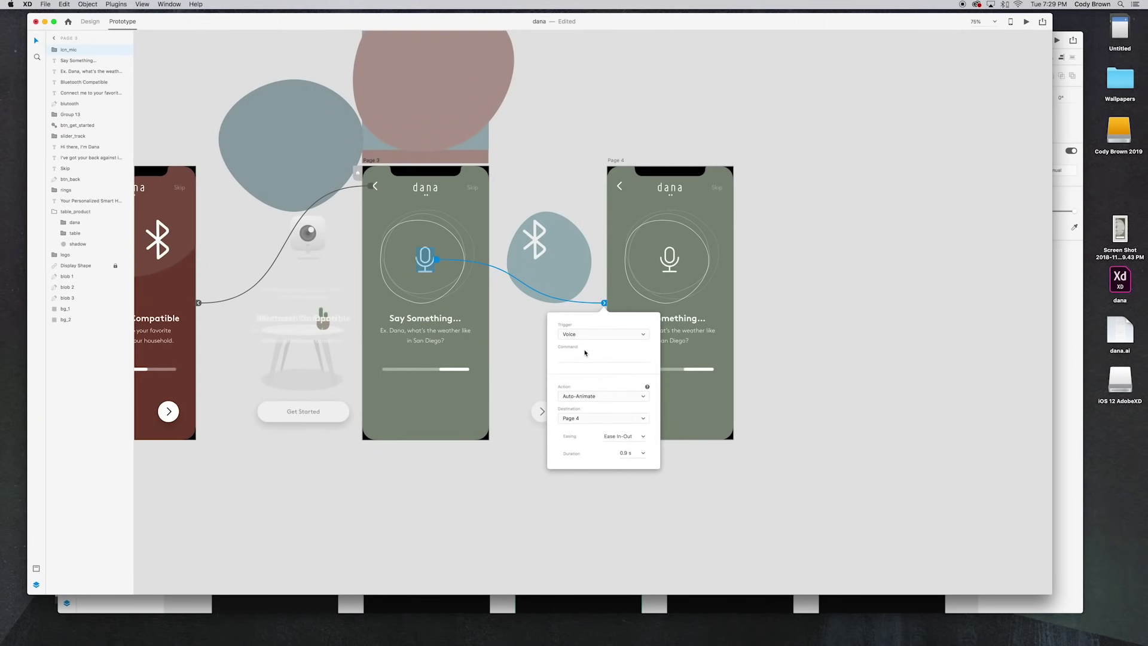
left_click(583, 360)
type("ike in San Diego?")
left_click(691, 473)
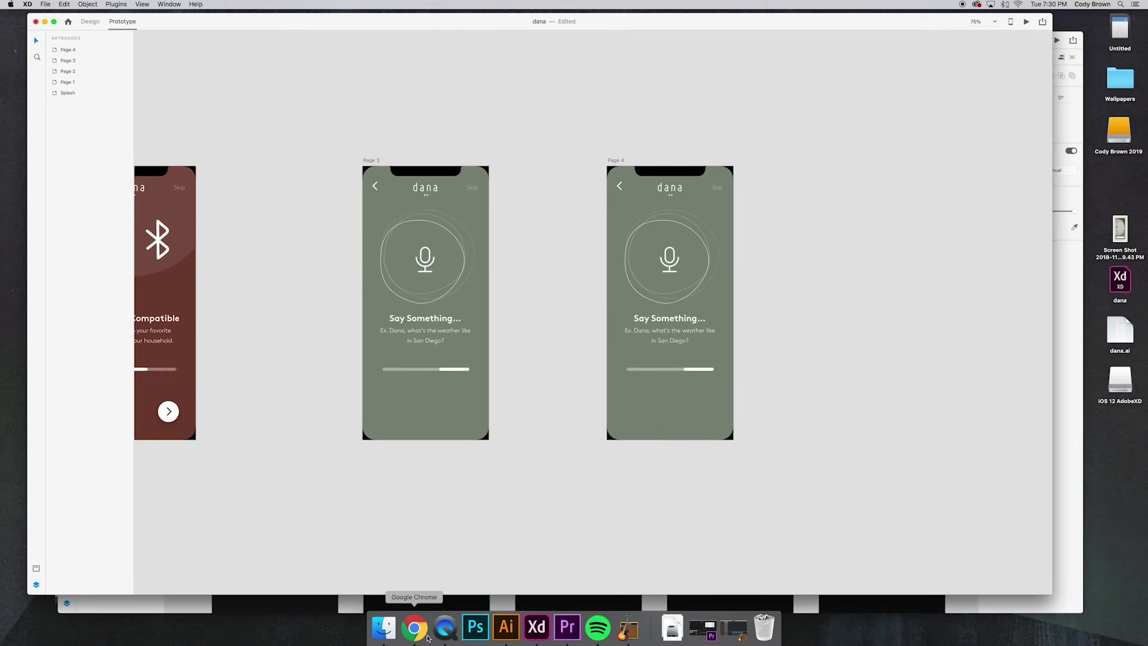
Step: Switch to Chrome, open Unsplash and search for san diego photos
left_click(416, 628)
left_click(409, 119)
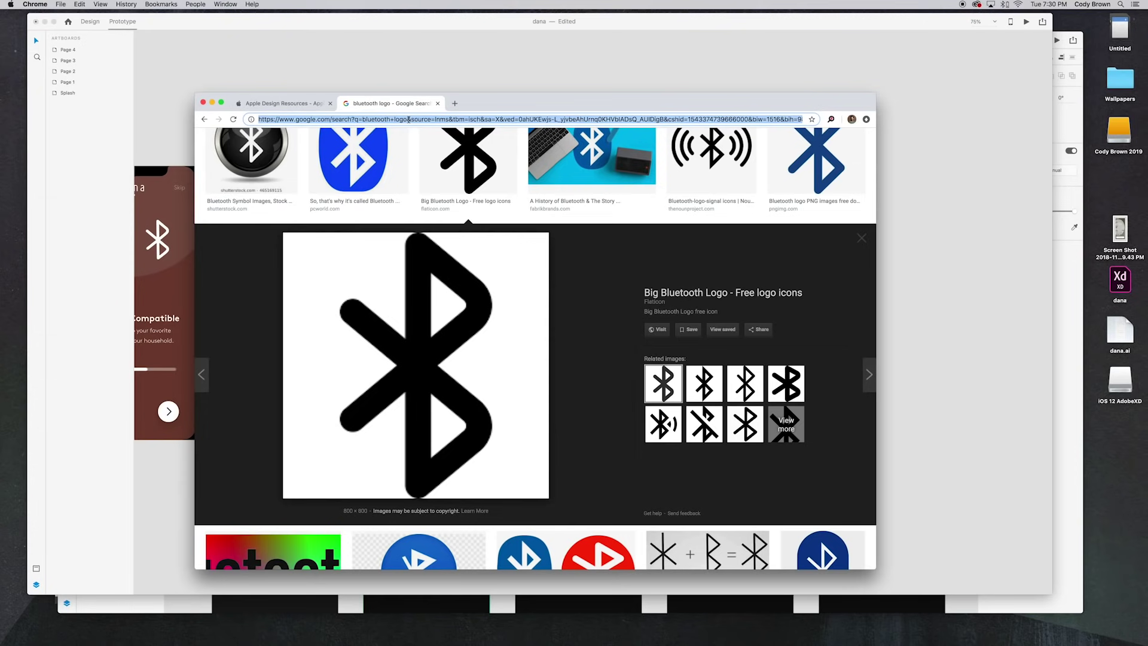
type("unsplash.com/search/photos/hawaii")
key("Return")
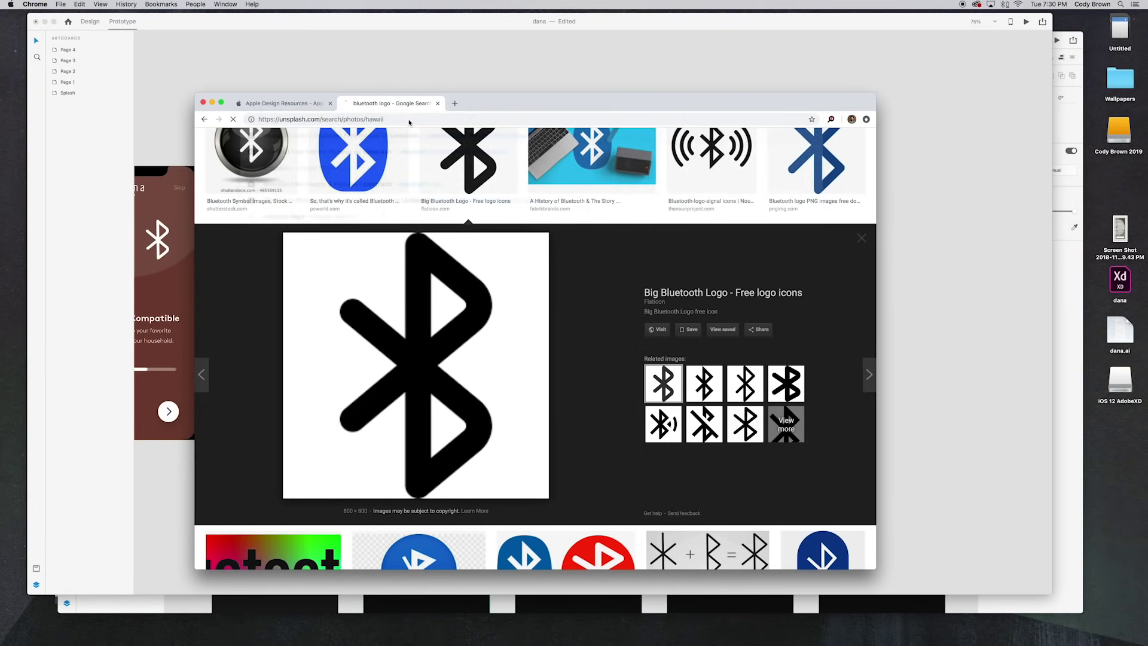
left_click(400, 137)
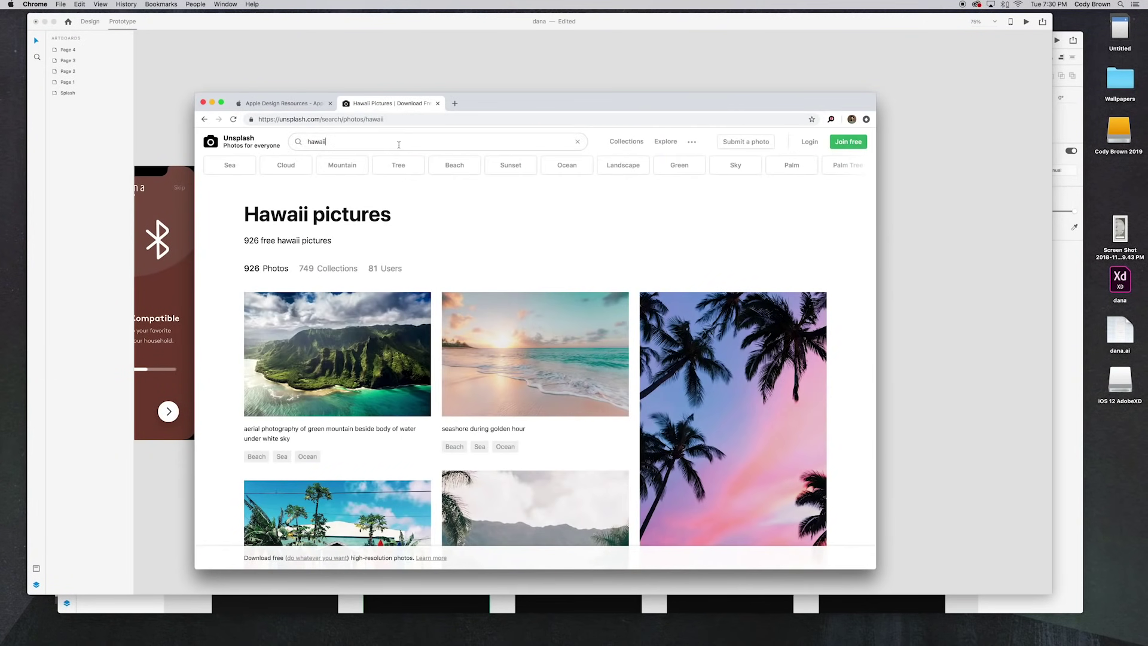
key("super+a")
type("san d")
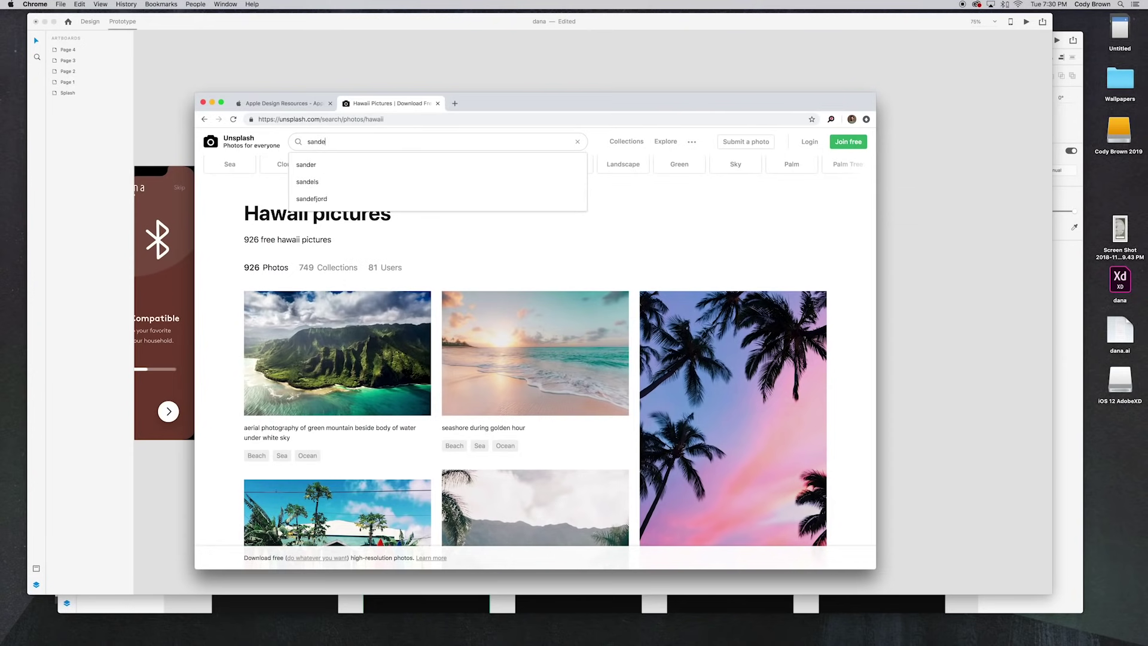
type("iego")
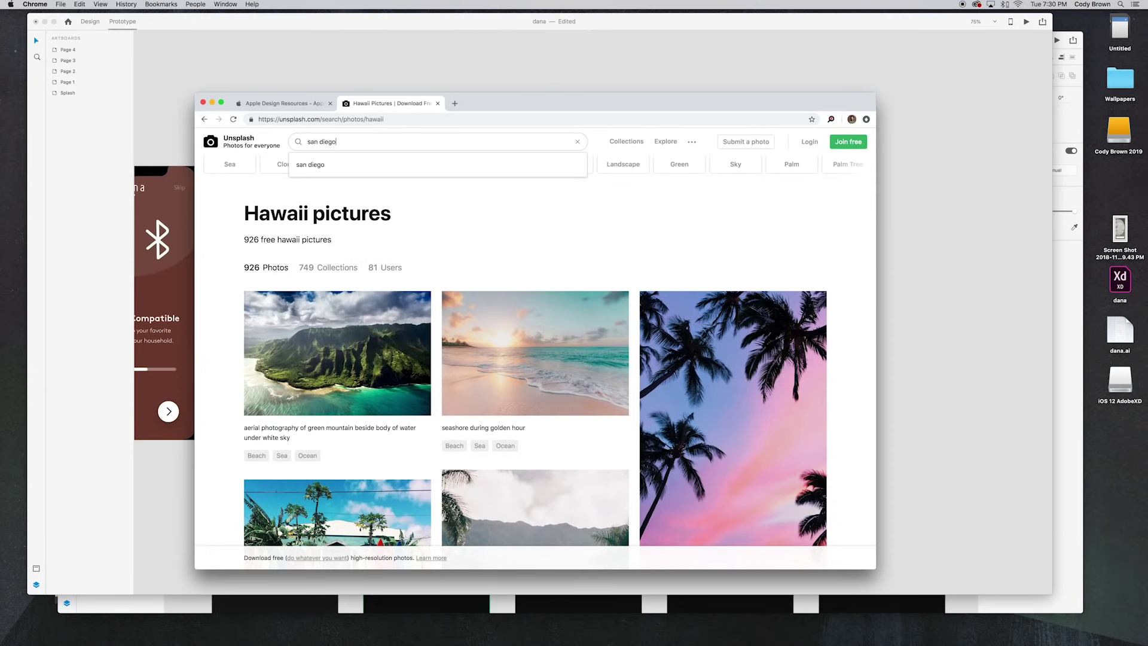
key("Return")
Step: Find the aerial San Diego photo of boats with the bridge under a blue sky and copy the image
scroll(535, 281, "down", 3)
scroll(667, 308, "down", 4)
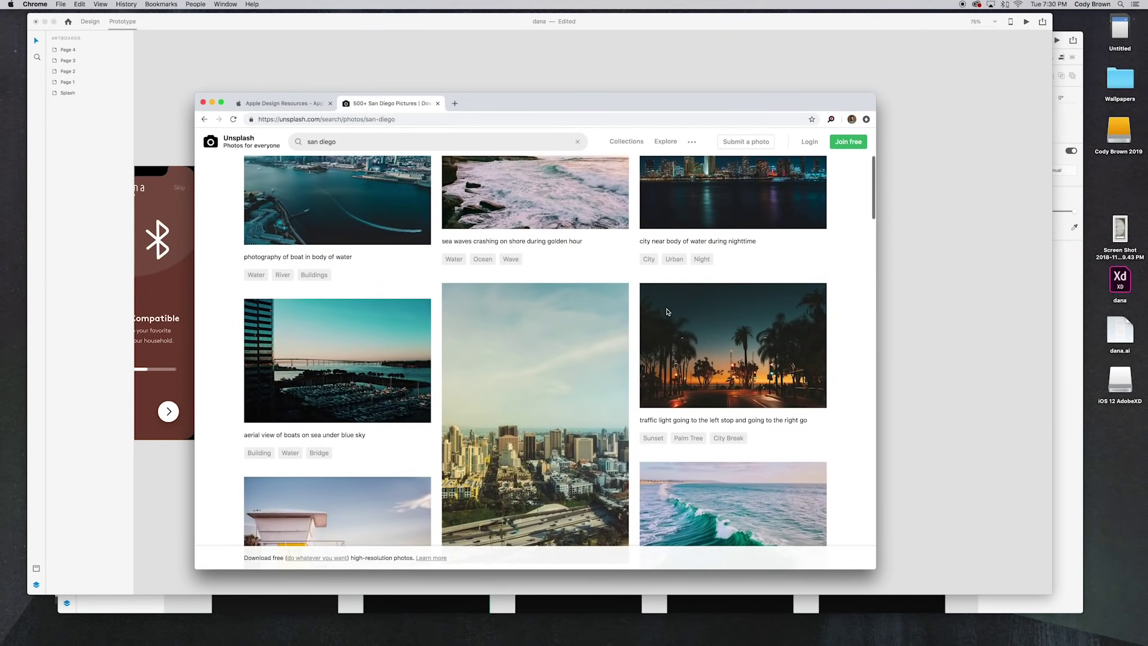
left_click(403, 341)
right_click(565, 337)
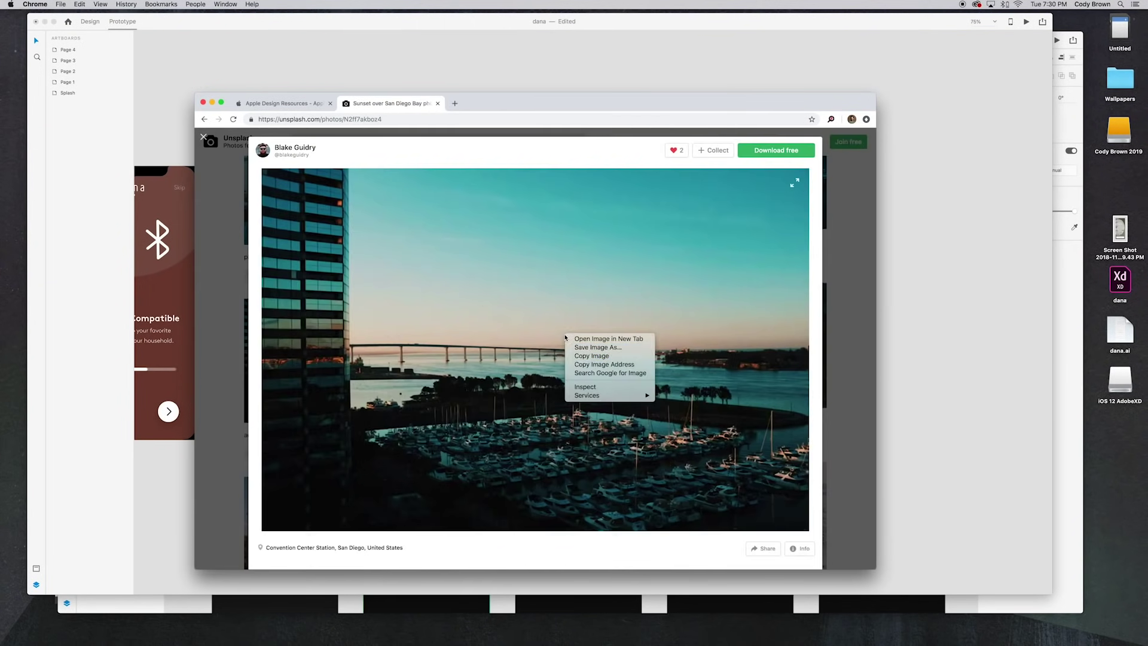
left_click(591, 355)
Step: Switch back to Adobe XD's design mode and draw a borderless 376 by 812 px rectangle covering Page 4
left_click(945, 324)
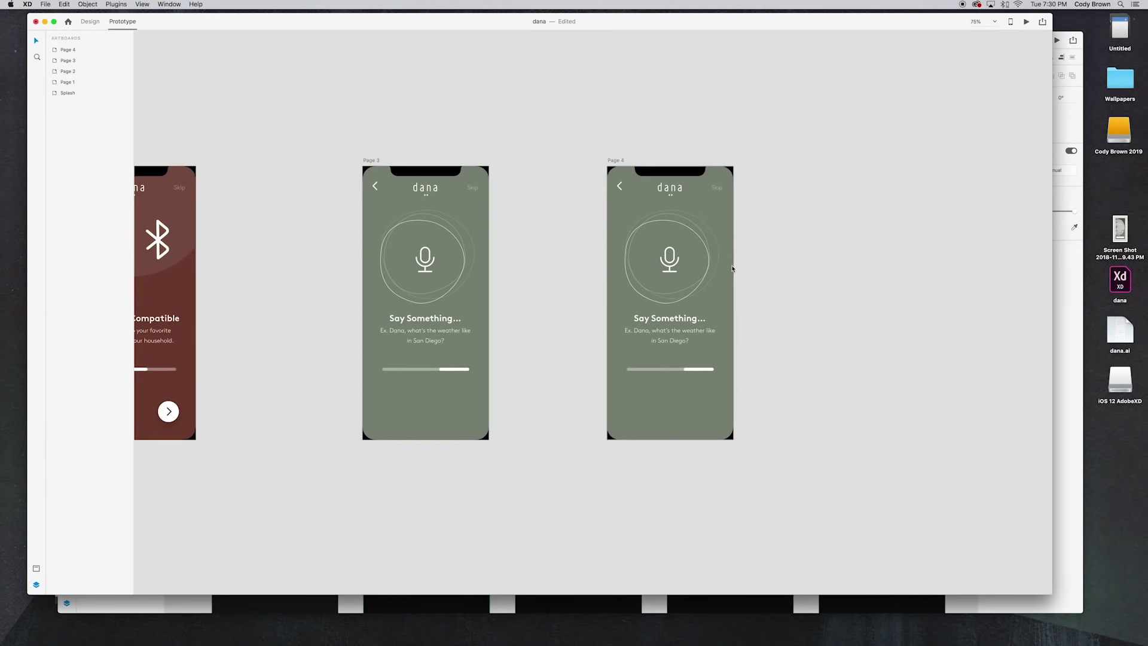
left_click(90, 21)
left_click_drag(459, 163, 585, 436)
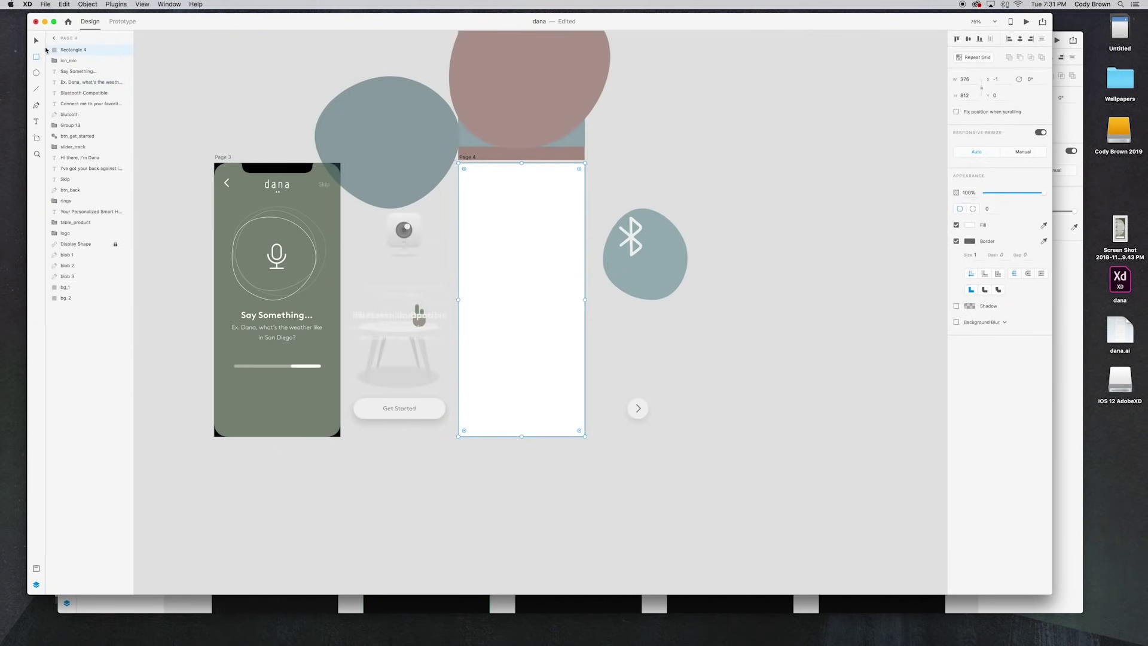
left_click(956, 241)
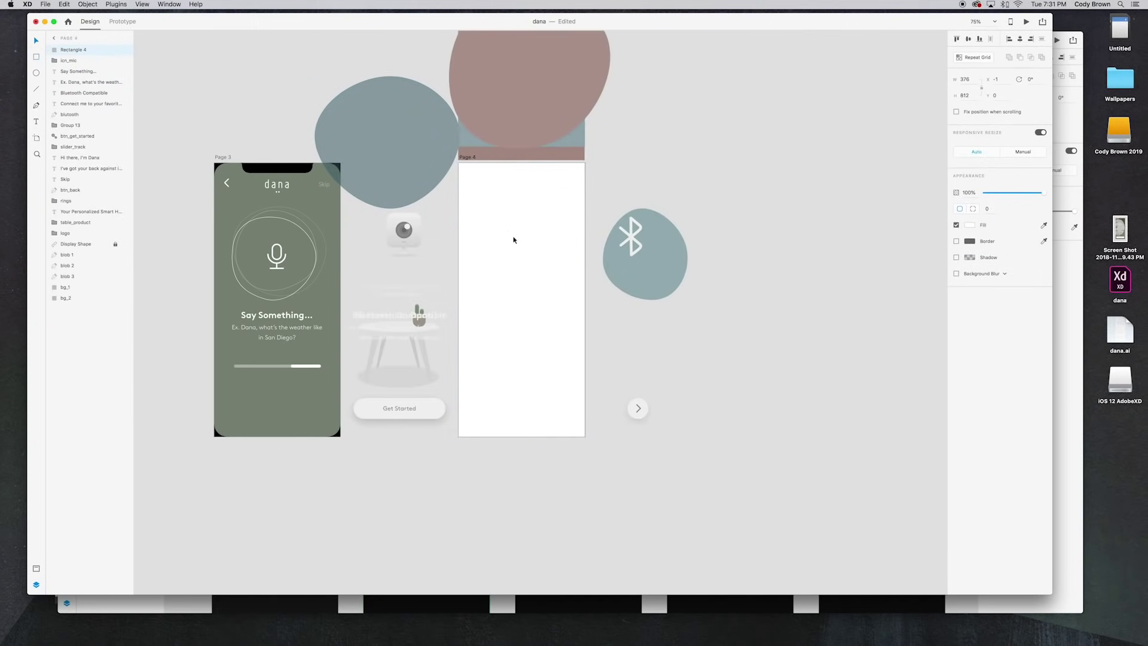
Step: Paste the San Diego photo onto Page 4 and mask it with the full-screen rectangle
key("super+v")
left_click(74, 61, "shift")
left_click(87, 4)
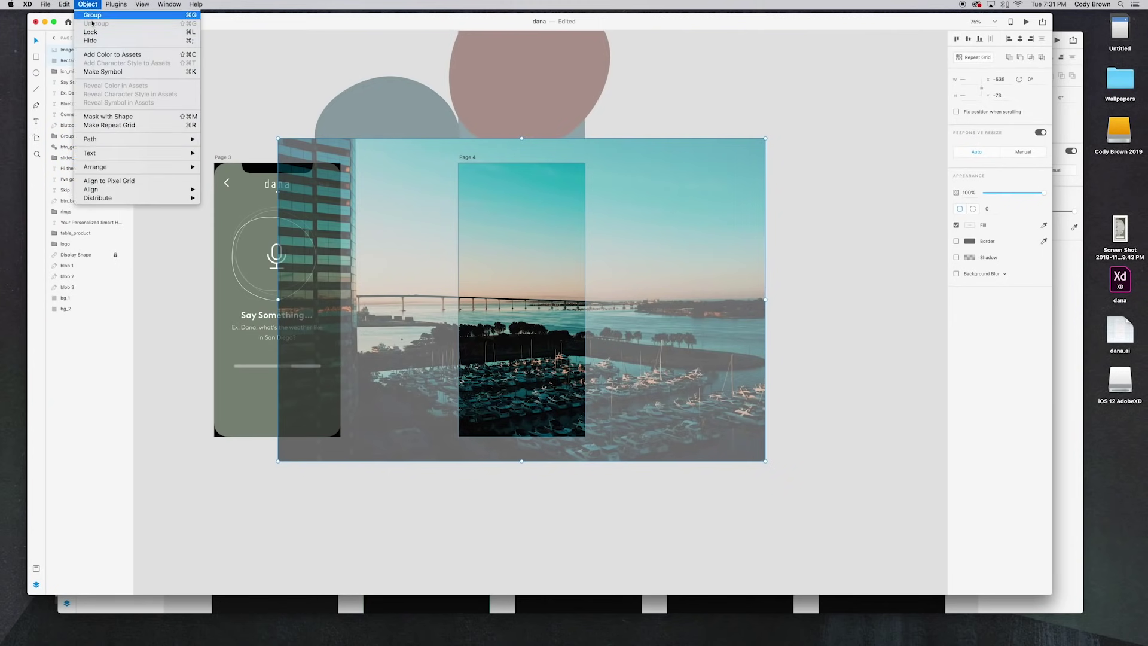
left_click(136, 119)
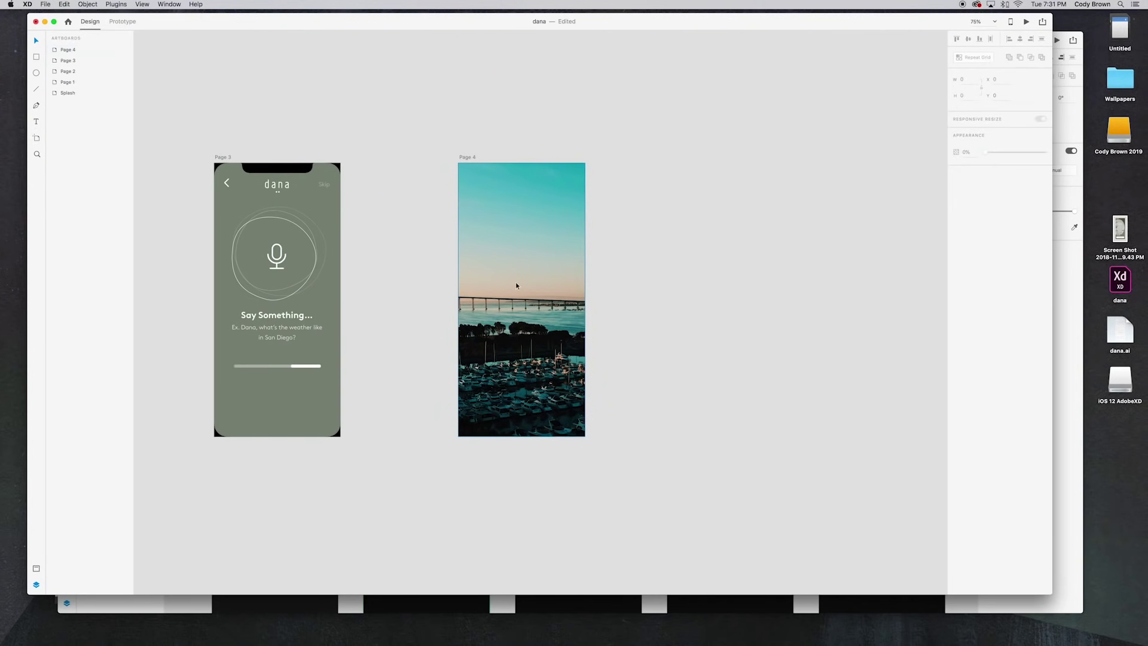
left_click(758, 340)
left_click(580, 316)
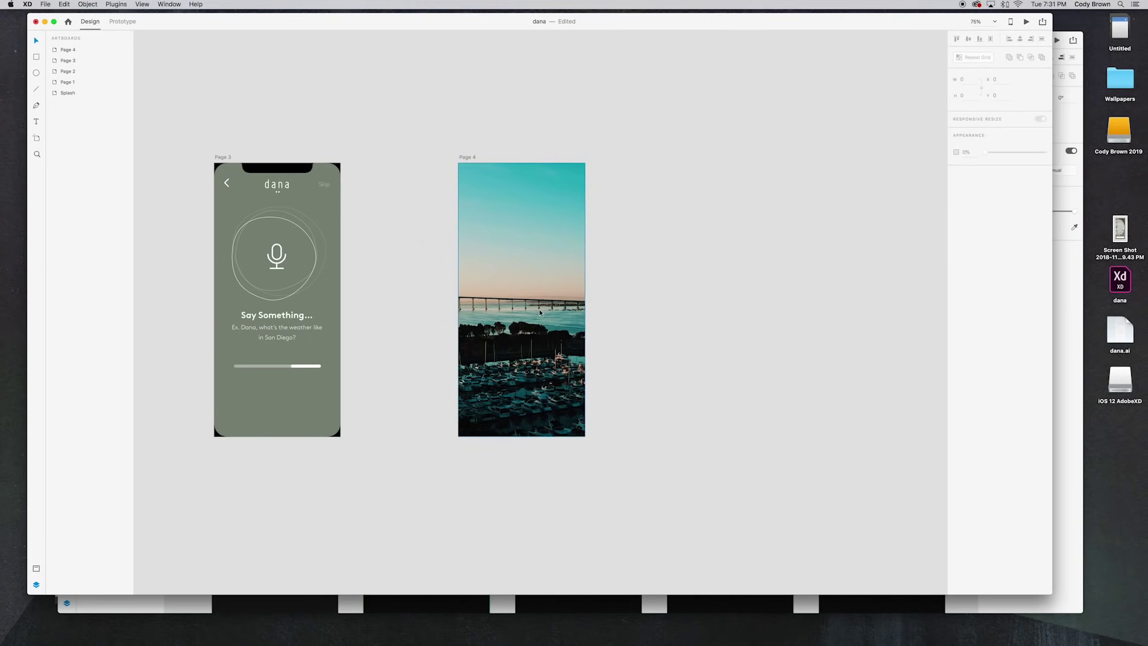
left_click(623, 194)
scroll(622, 193, "left", 3)
left_click(616, 199)
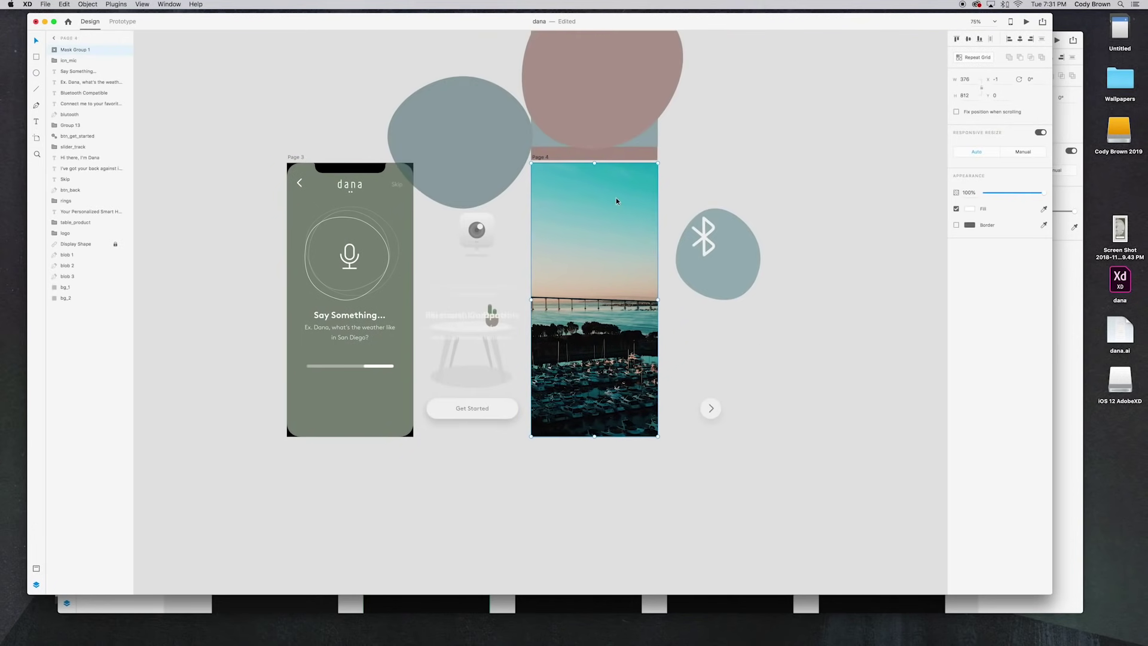
left_click(756, 183)
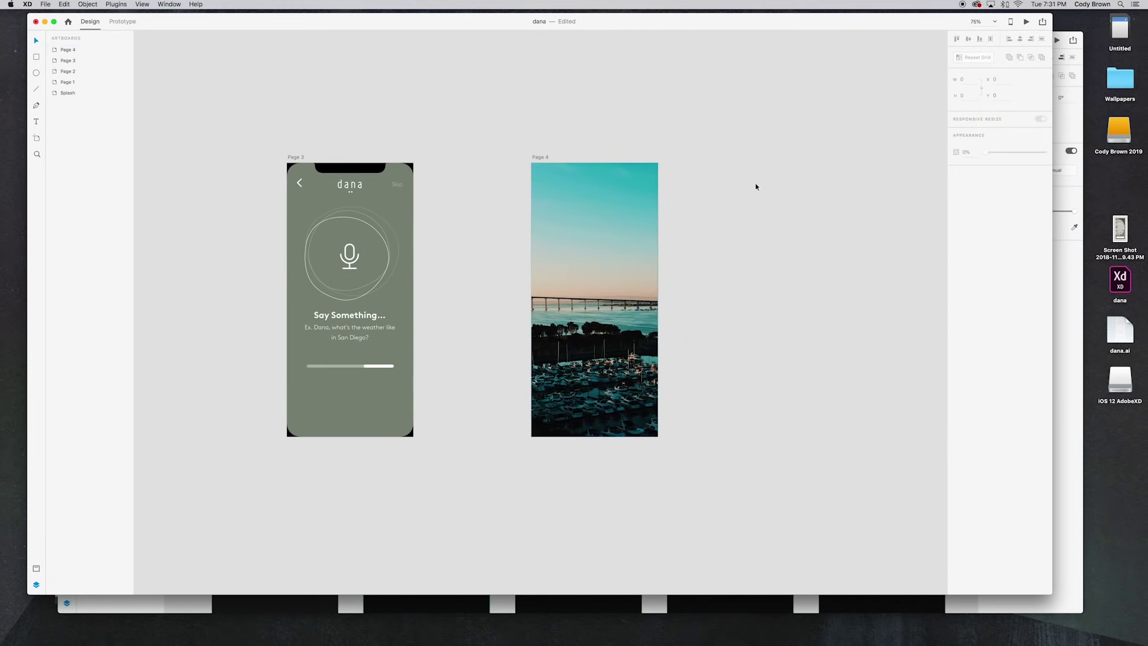
Step: Add the bold white text "67" at size 100 over the sky of the Page 4 photo
left_click(36, 123)
left_click(584, 224)
type("67")
left_click(36, 43)
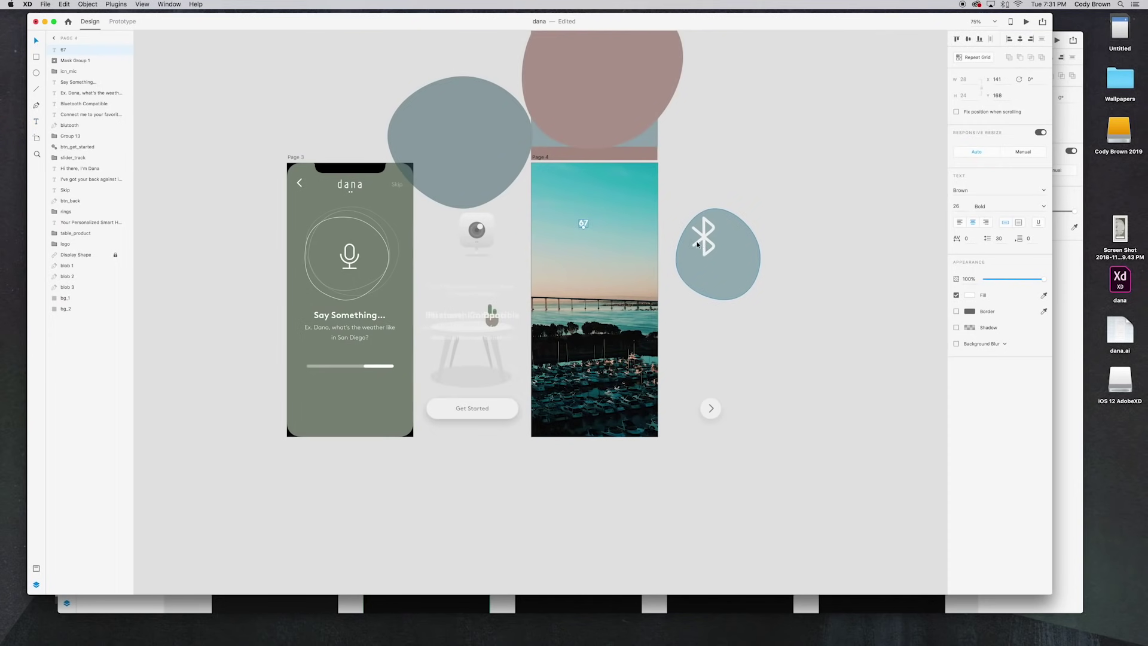
left_click(957, 206)
key("Return")
left_click(963, 208)
type("100")
key("Return")
left_click_drag(585, 223, 596, 252)
Step: Switch to Chrome, search Google for degrees and copy the degree symbol from the results
double_click(596, 252)
key("Right")
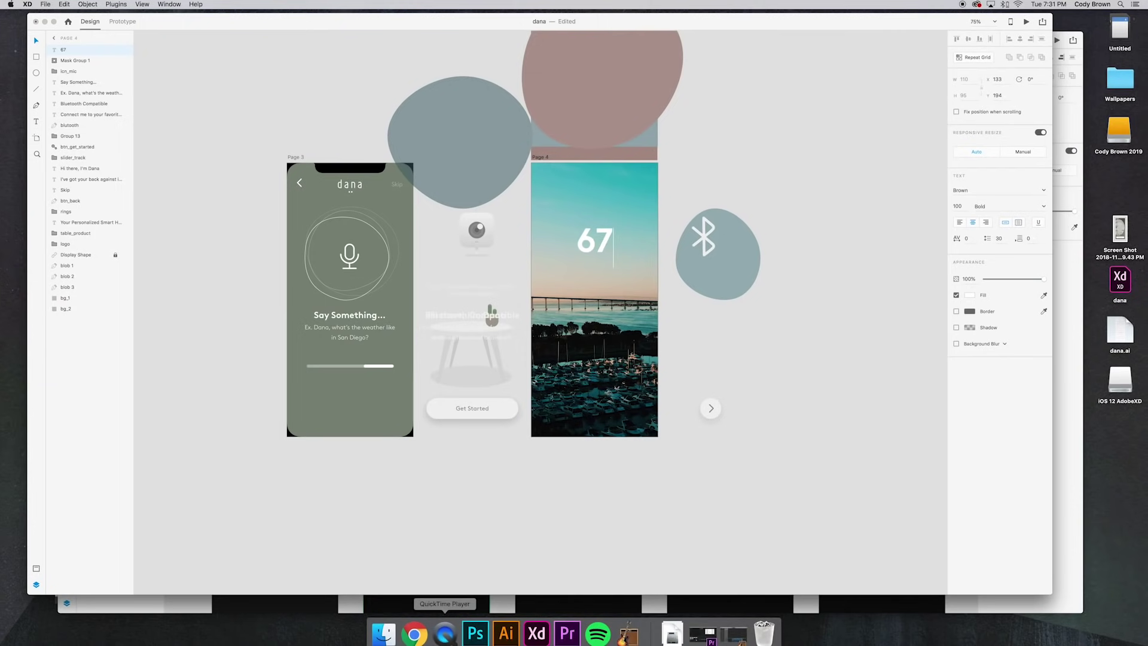
left_click(414, 637)
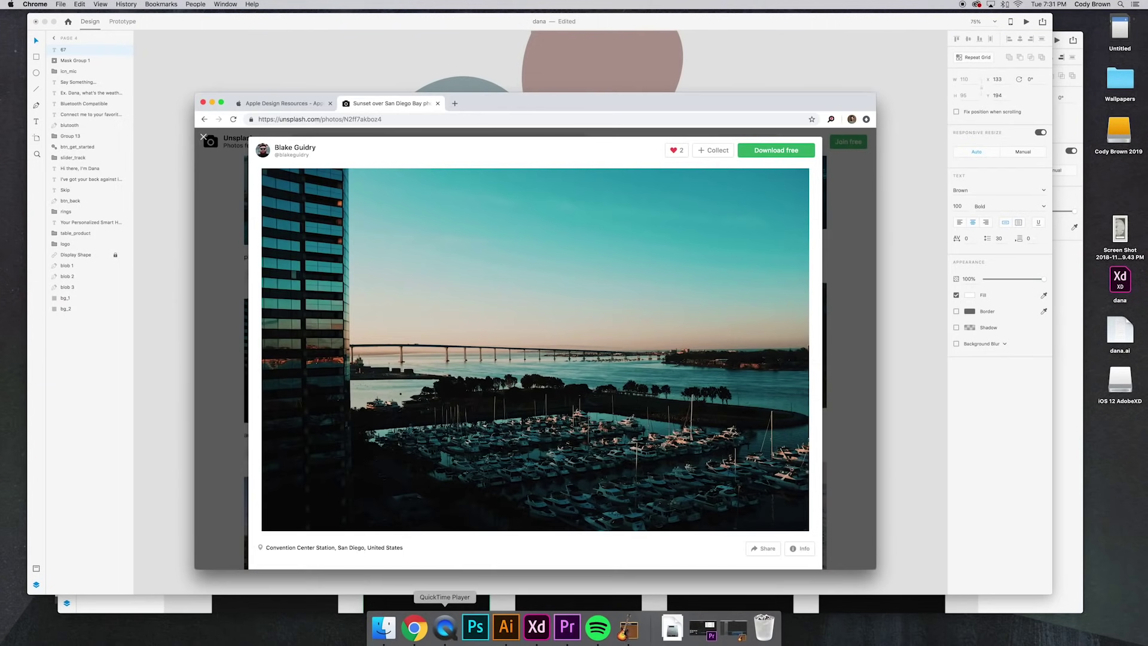
left_click(454, 104)
type("degress")
key("Return")
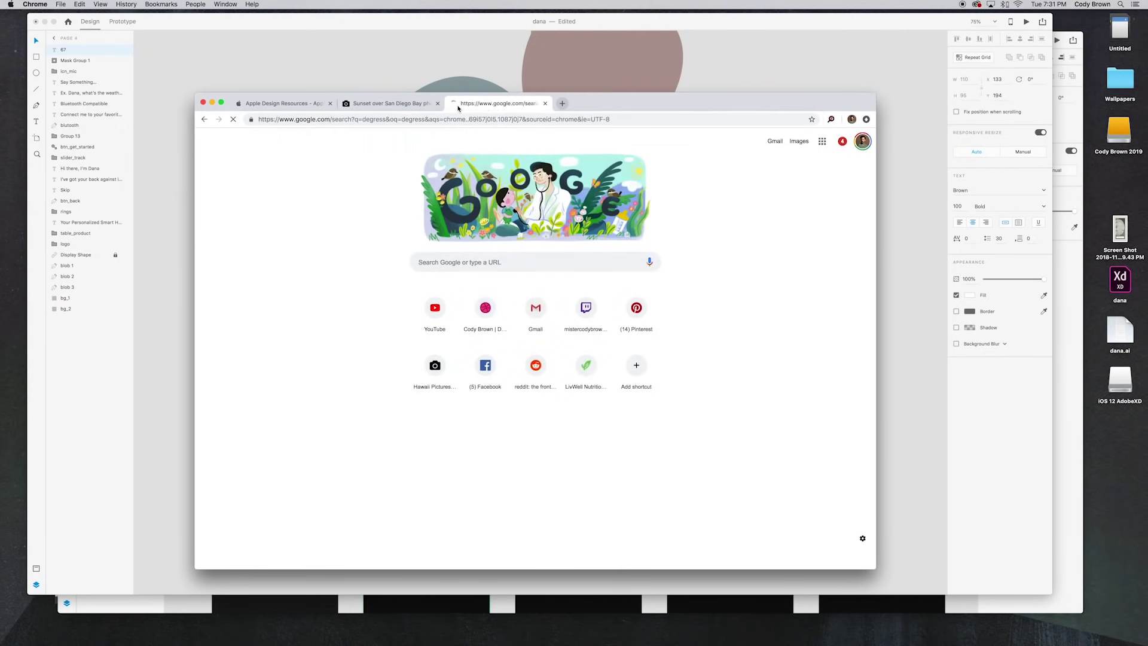
left_click(353, 214)
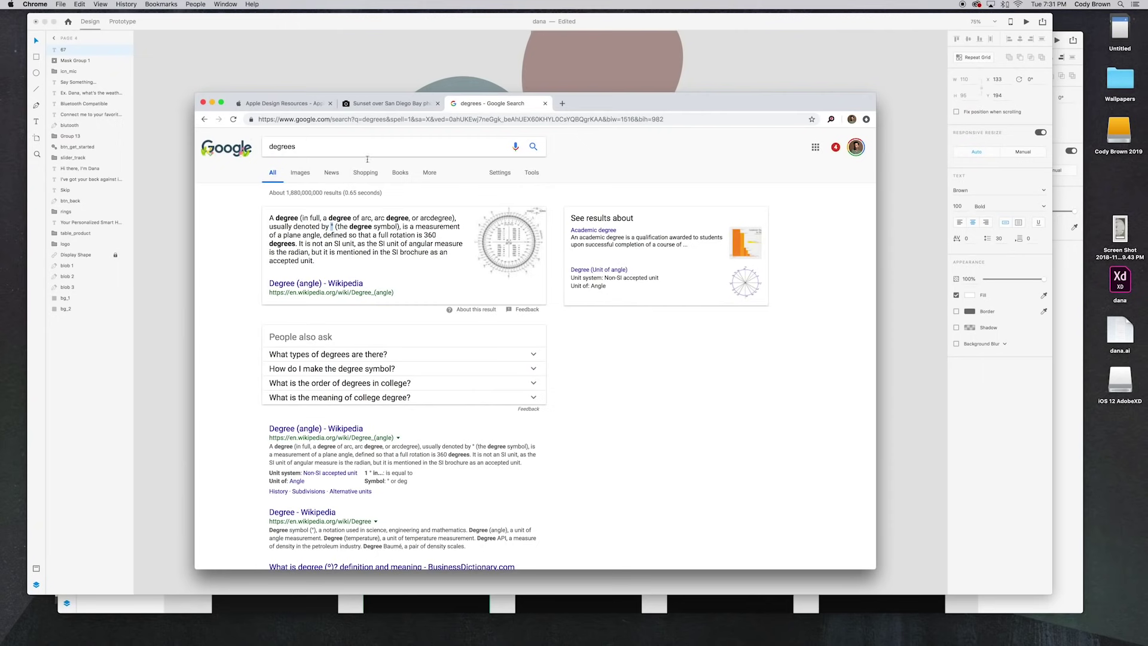
Step: Return to Adobe XD, append the degree symbol to the 67 text and centre it on Page 4
left_click(410, 77)
double_click(602, 239)
left_click(610, 240)
key("super+v")
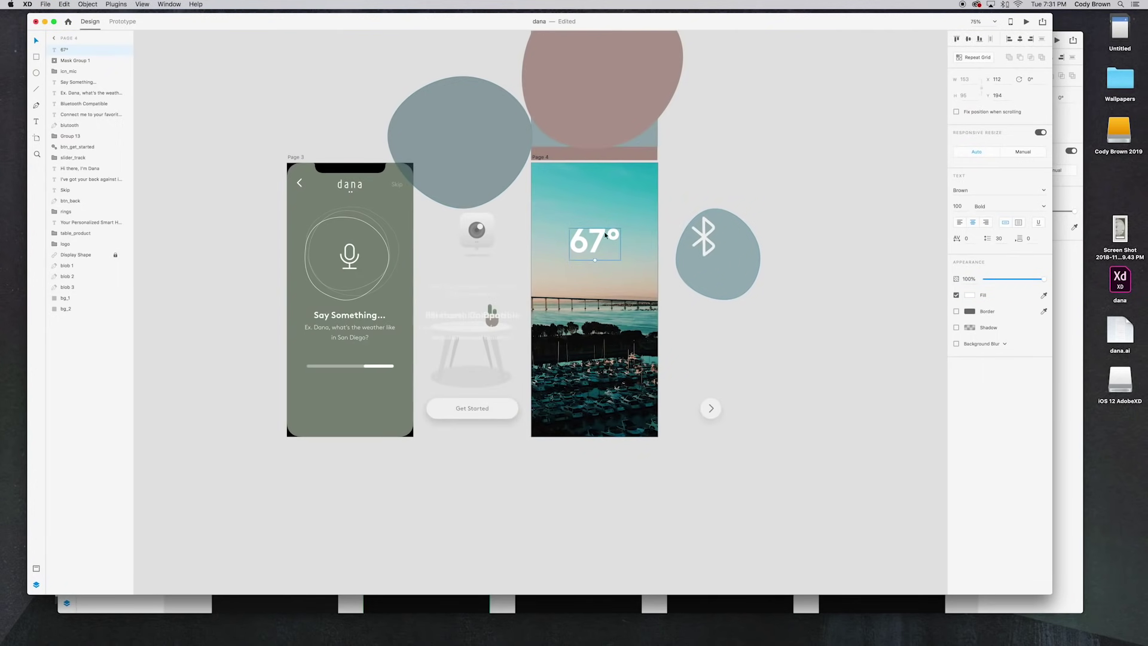
left_click(600, 238)
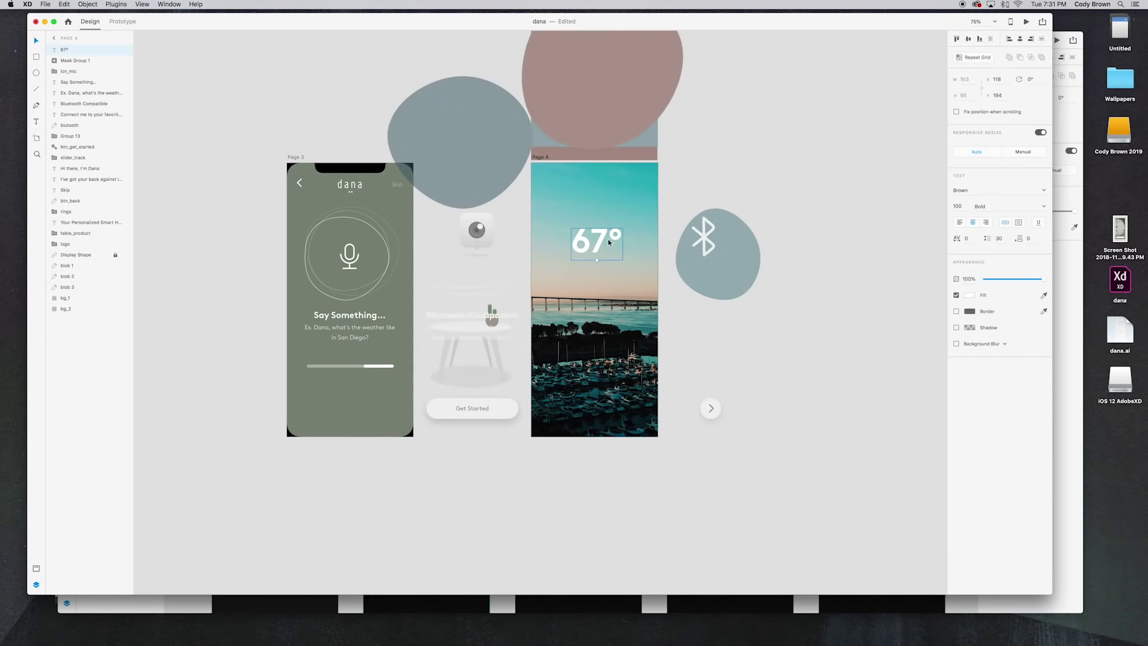
Step: Duplicate the 67° text above itself, change the copy to "San Diego" and set its size to 40
left_click_drag(598, 242, 598, 201, "alt")
double_click(599, 202)
type("San Diego")
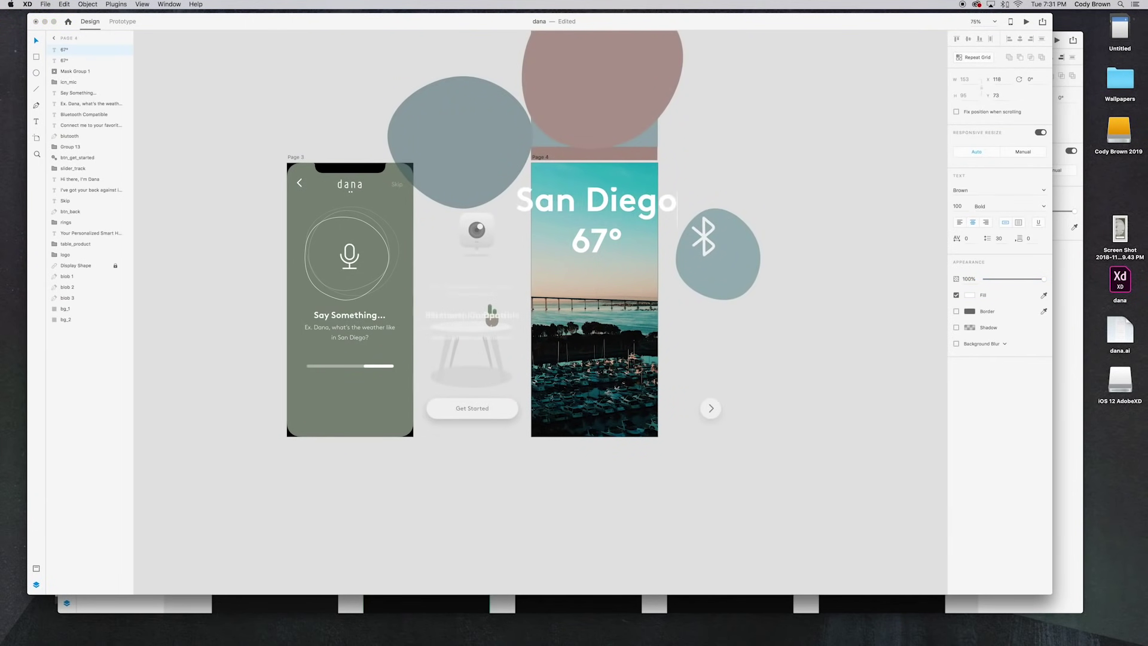
key("Escape")
left_click(957, 205)
type("40")
key("Return")
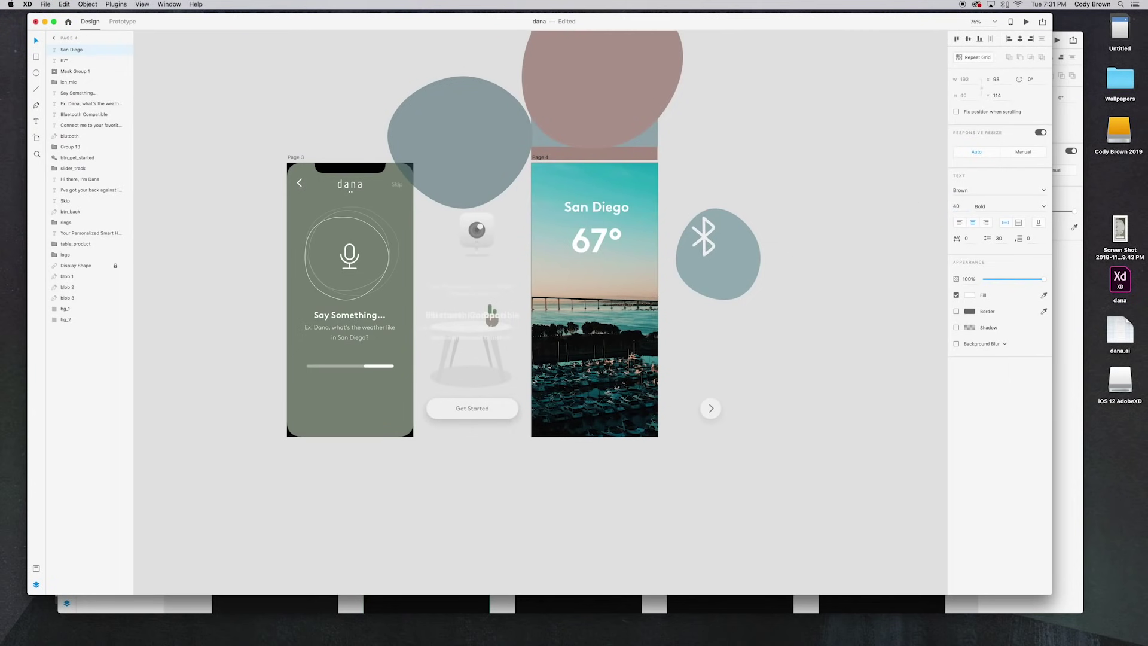
Step: Move the San Diego and 67° texts lower on Page 4, with 67° at Y 254
mouse_move(601, 220)
left_mouse_down()
mouse_move(602, 172)
mouse_move(603, 237)
left_mouse_up()
left_click(596, 216, "shift")
key("Escape")
left_click(596, 263)
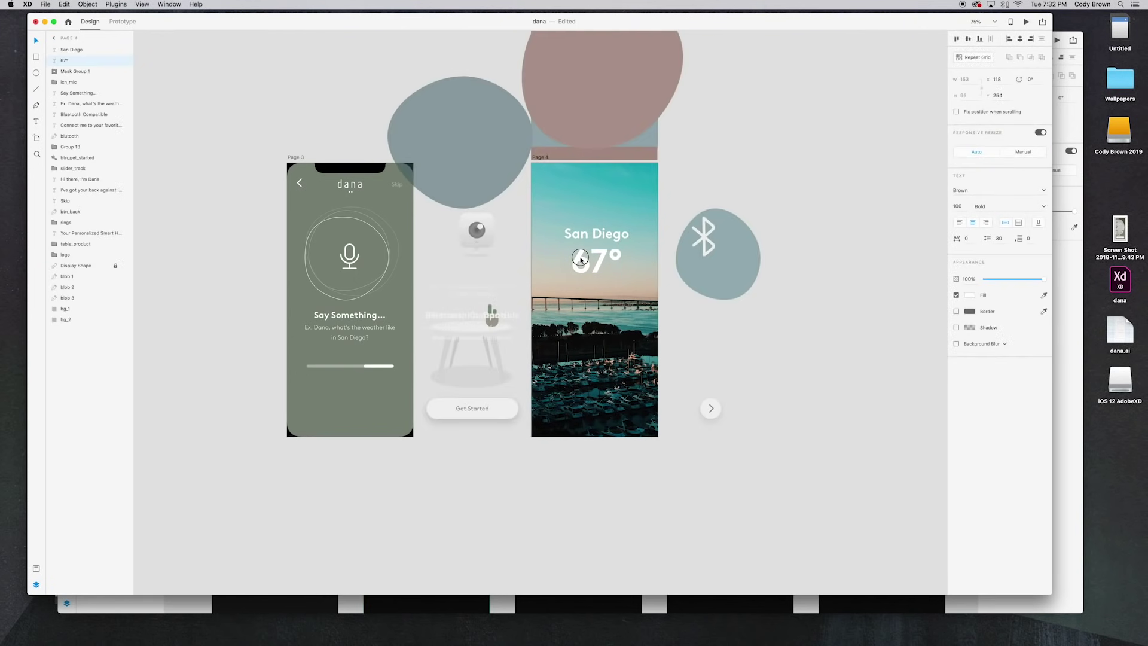
Step: Duplicate the San Diego text above itself and change the copy to "Current Weather"
left_click_drag(614, 240, 616, 214)
double_click(616, 206)
type("Current We")
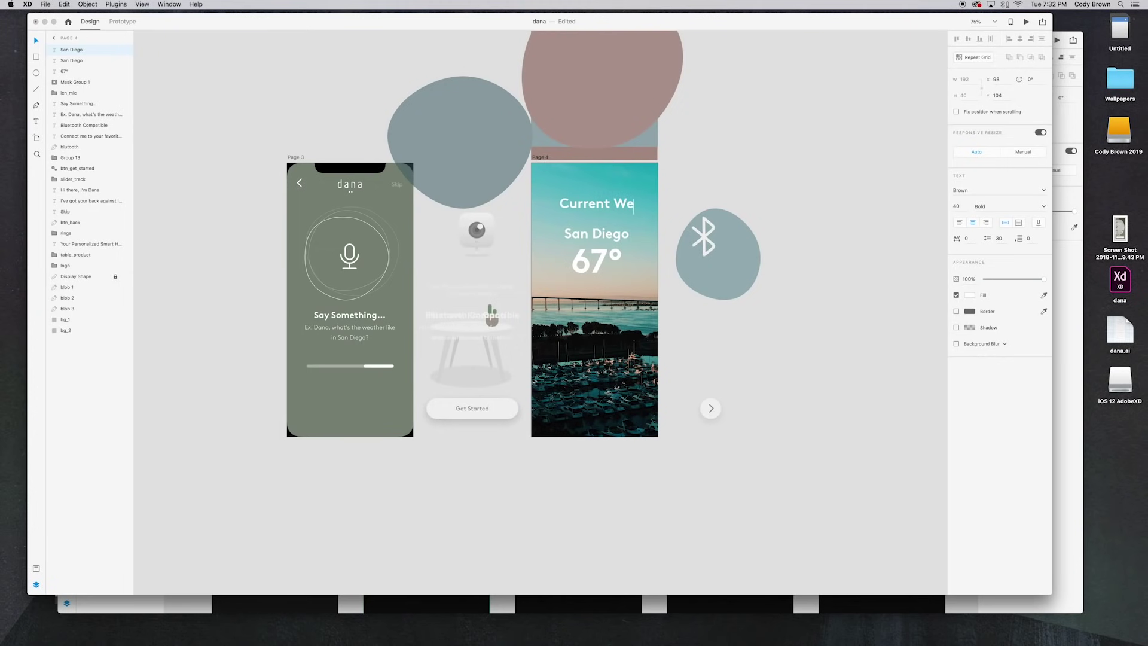
type("ather")
Step: Set the Current Weather text to Regular weight and size 18, keeping it centred above San Diego
key("Escape")
left_click(957, 206)
type("26")
key("Return")
left_click(1043, 206)
left_click(1013, 220)
left_click_drag(606, 214, 605, 209)
left_click(957, 206)
type("18")
key("Return")
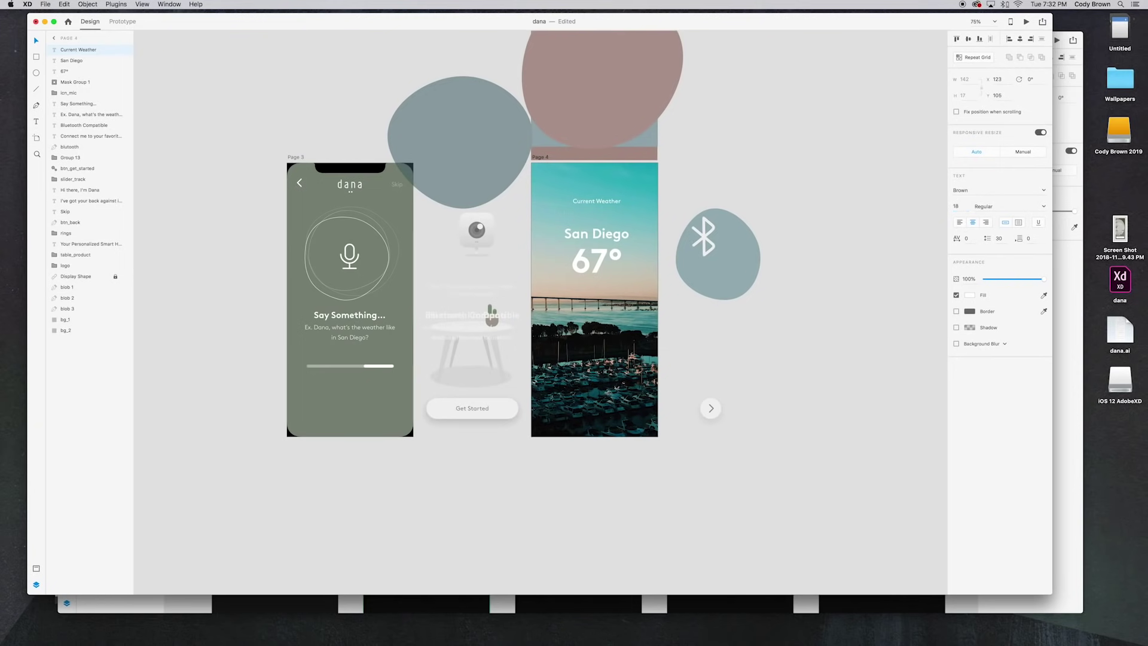
Step: Shift the Current Weather, San Diego and 67° texts slightly lower on Page 4
left_click(598, 263)
left_click(597, 234, "shift")
left_click_drag(602, 265, 601, 272)
left_click(807, 350)
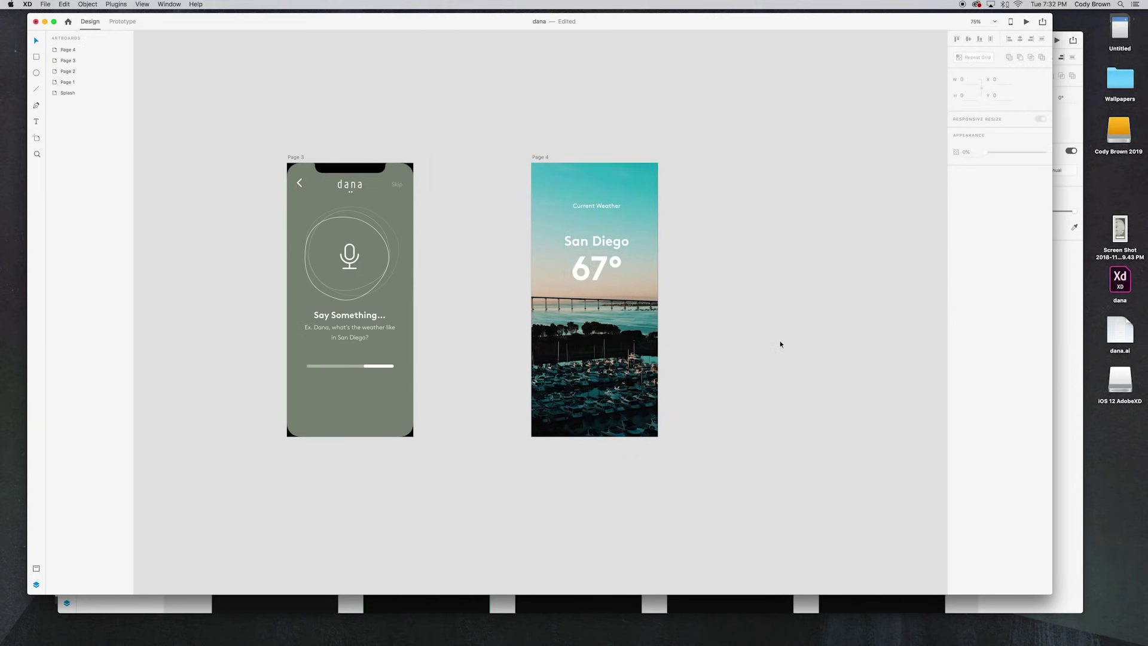
Step: Round the corners of the photo's mask rectangle on Page 4 with a radius of 50
scroll(753, 331, "left", 3)
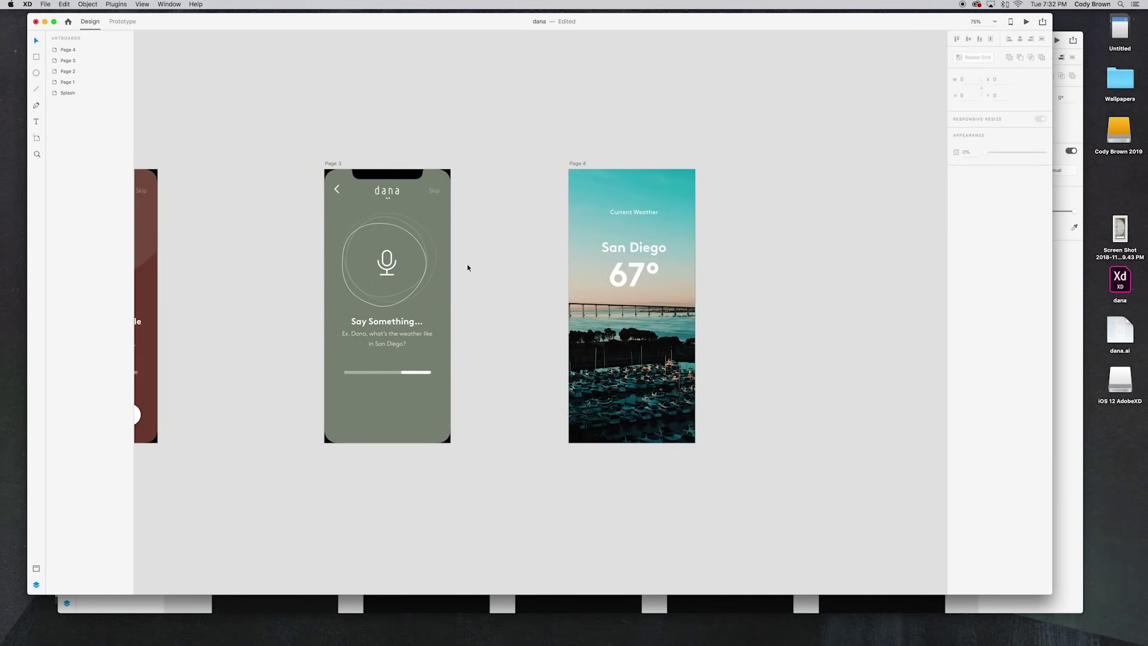
scroll(467, 264, "left", 5)
scroll(468, 264, "right", 2)
left_click(763, 180)
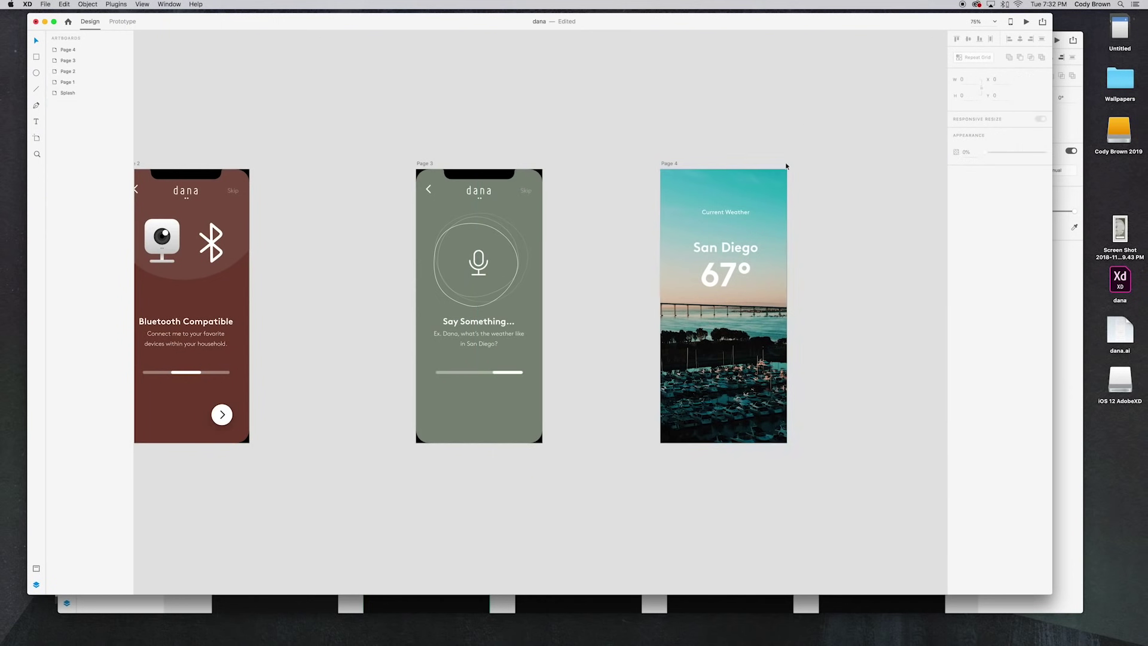
double_click(733, 181)
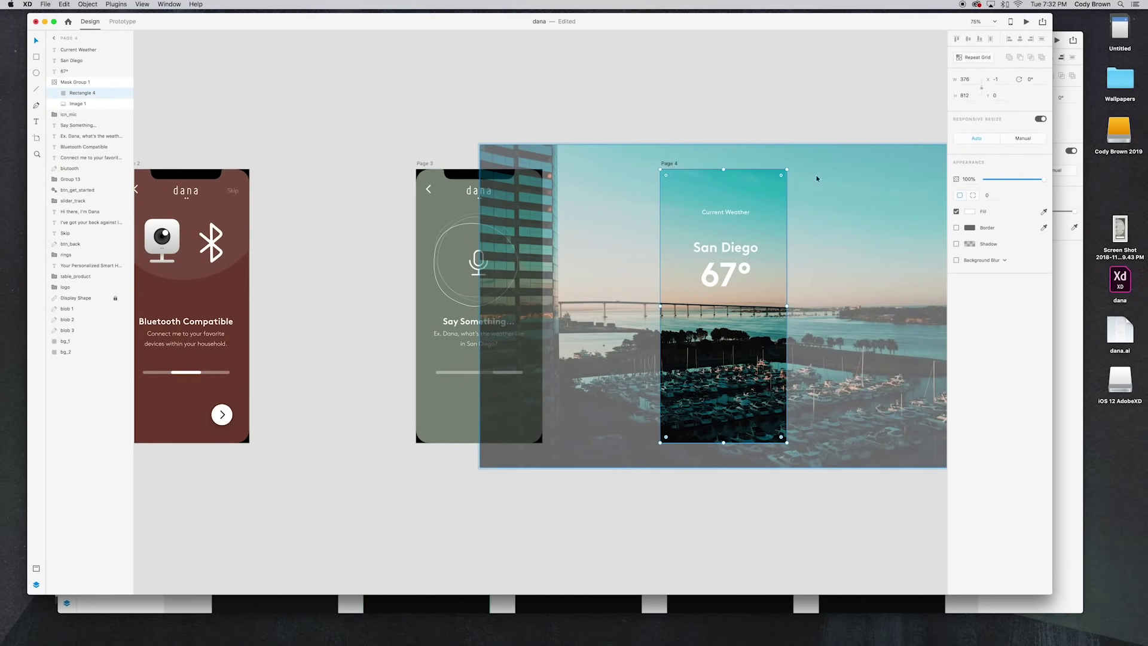
left_click(971, 196)
type("50")
key("Return")
left_click(827, 121)
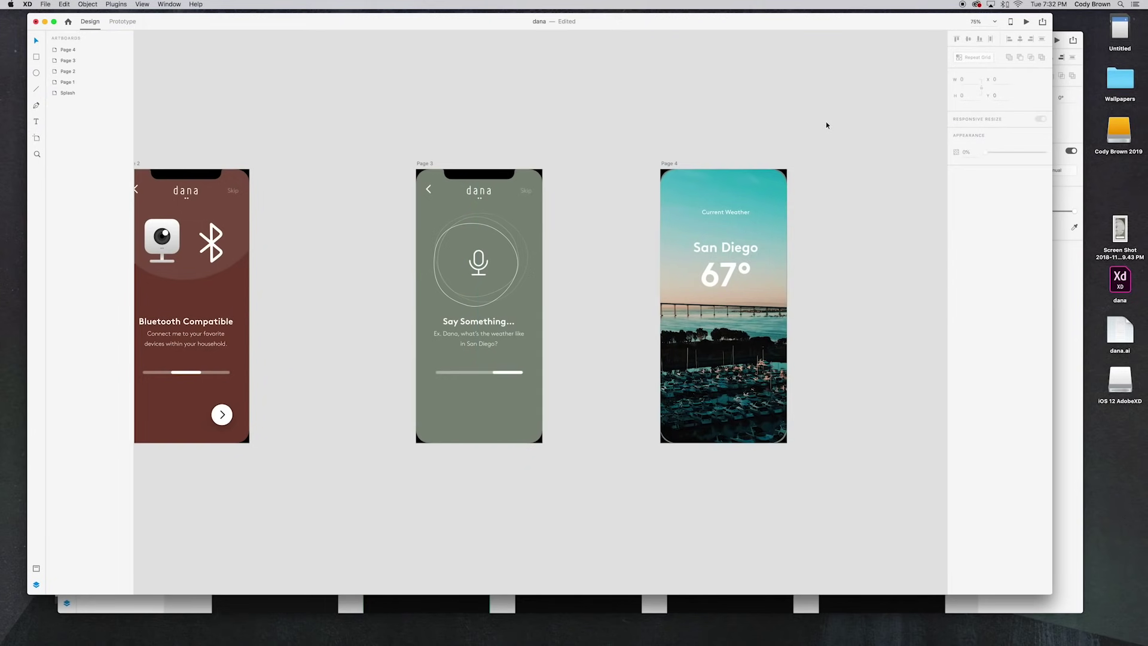
Step: Scale the masked photo on Page 4 down around its centre to about 339 by 732 px
left_click(773, 210)
left_click(784, 171)
left_click_drag(785, 171, 781, 177)
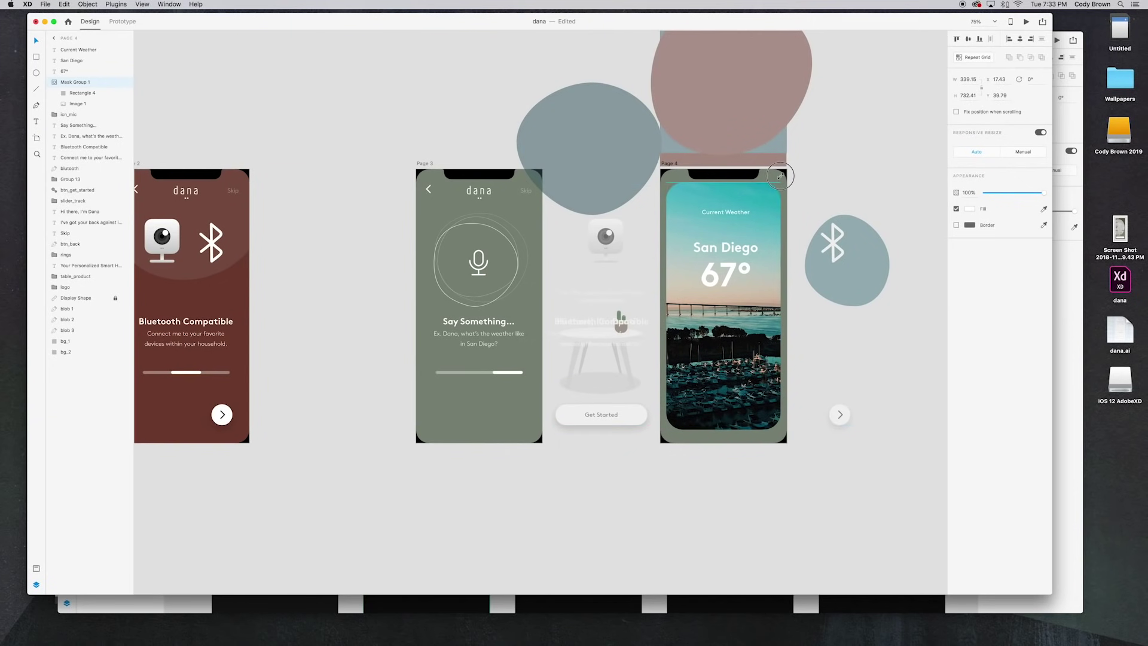
left_click(818, 206)
scroll(818, 209, "right", 2)
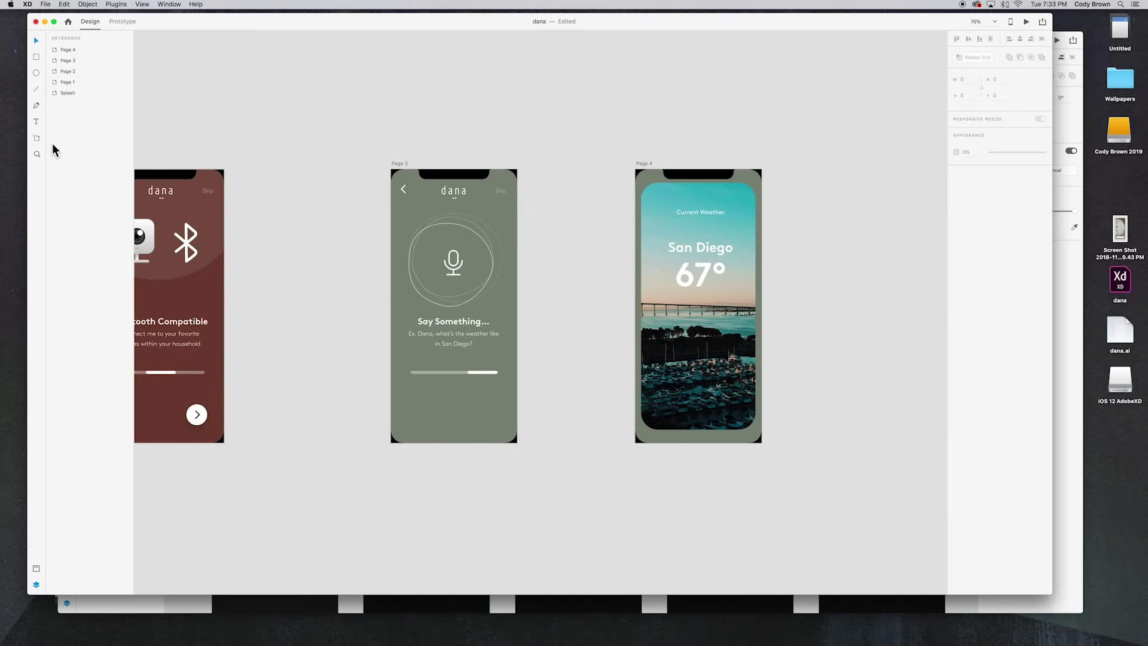
Step: Draw a white horizontal line about 153 px long and 5 px thick near the photo's upper edge
left_click(36, 88)
left_click_drag(673, 192, 724, 191)
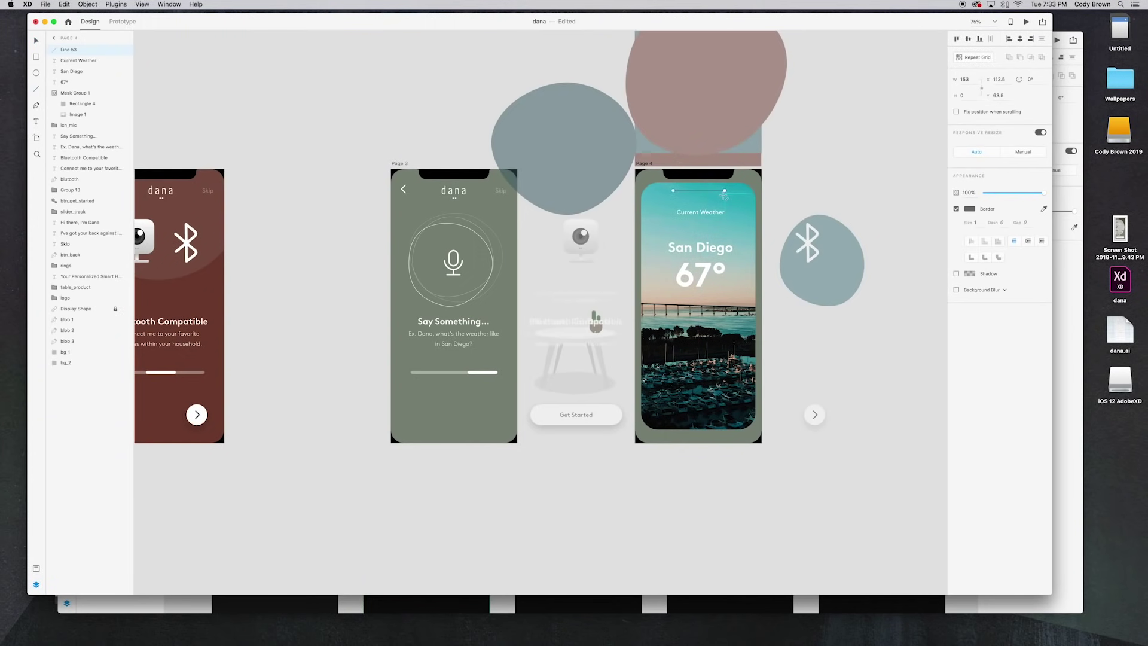
left_click(977, 222)
type("5")
key("Return")
left_click(970, 208)
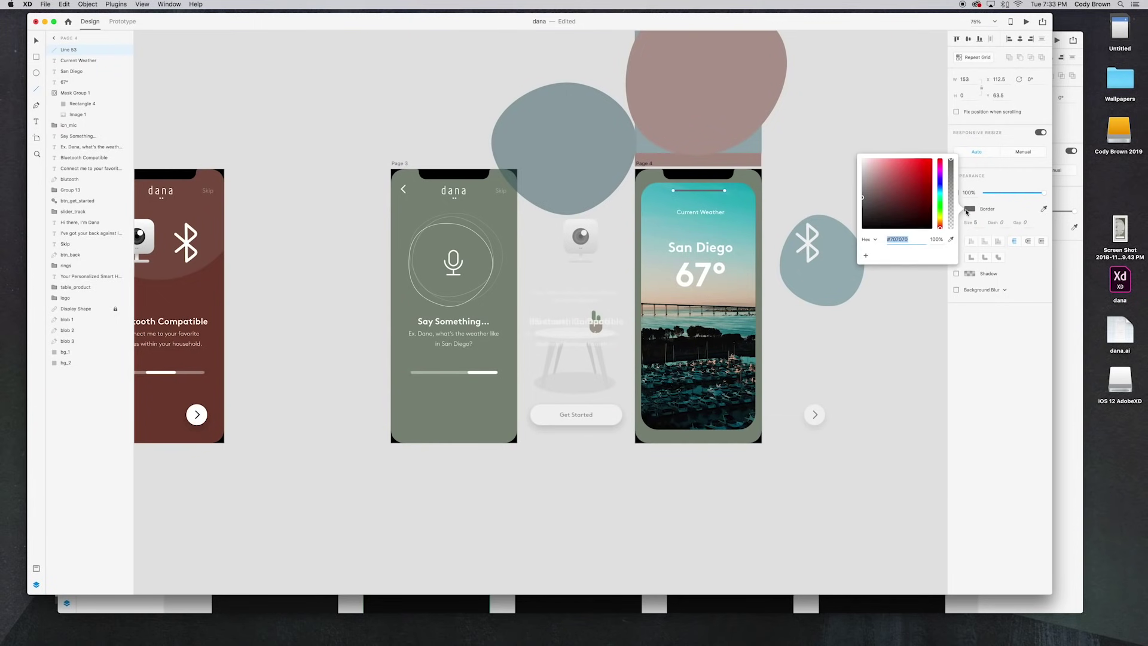
left_click(37, 41)
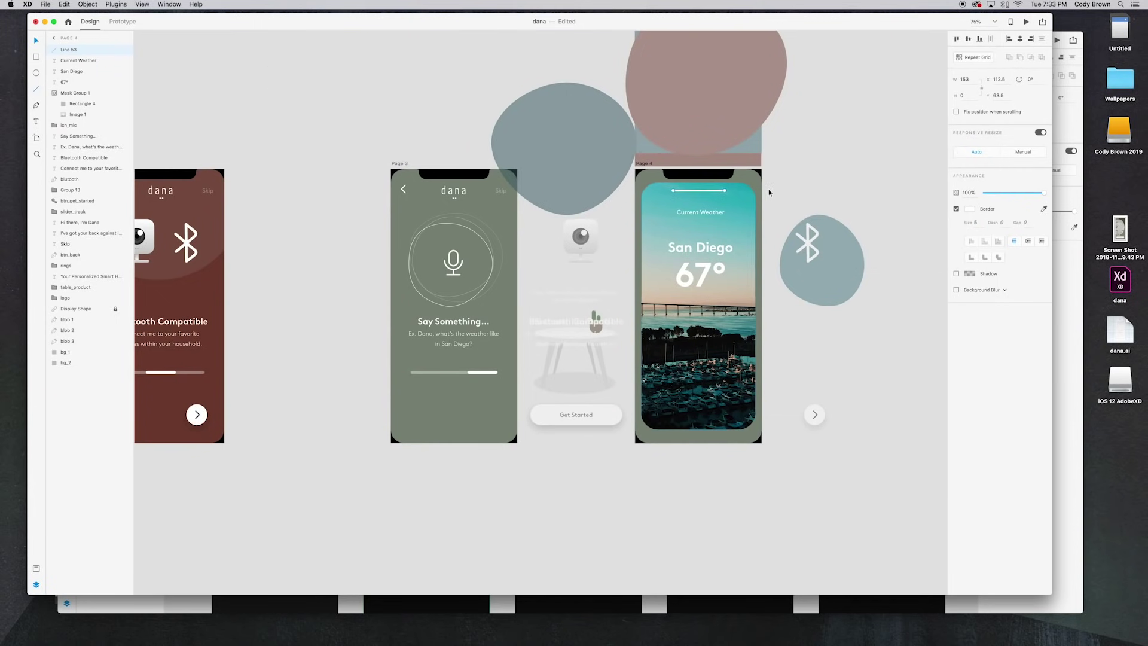
Step: Lower the white line to Y 69.5 with background blur turned on, and rename its layer as grip
left_click_drag(695, 192, 695, 194)
left_click(976, 291)
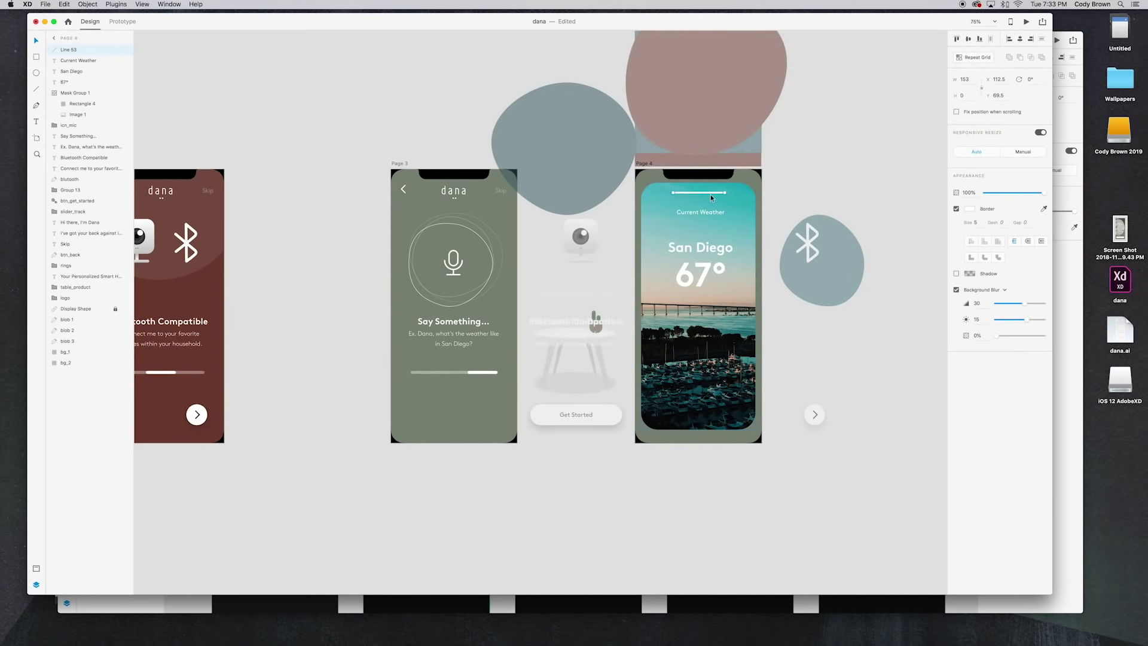
double_click(66, 49)
type("grip")
key("Return")
left_click(750, 205)
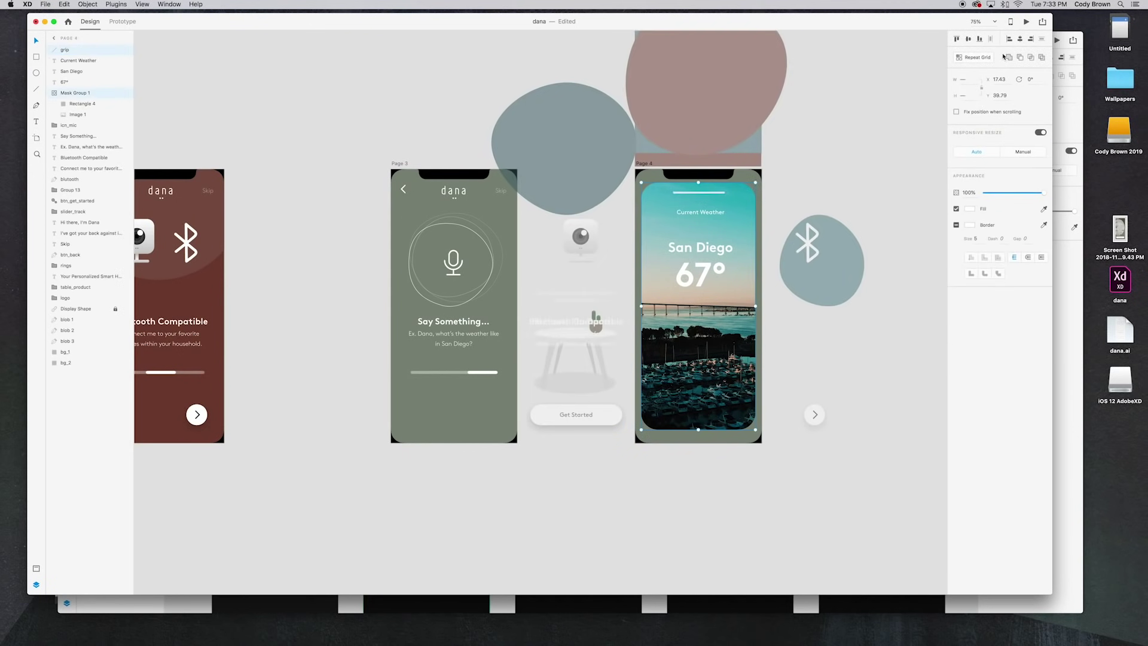
left_click(710, 193)
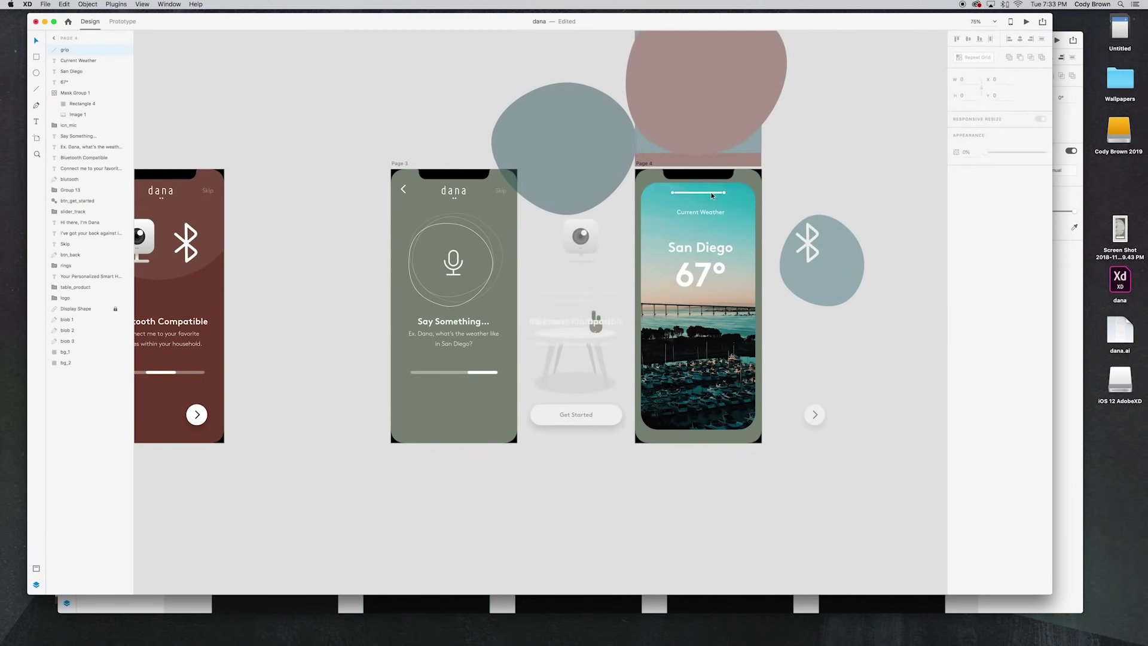
left_click(800, 175)
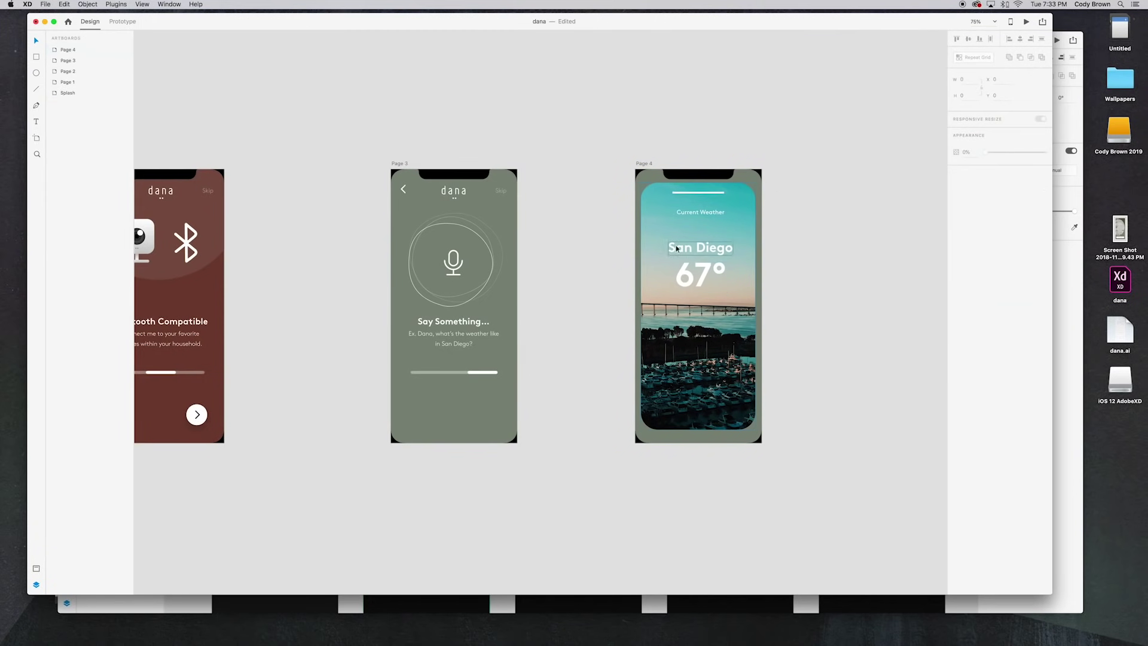
Step: Copy the grip, San Diego text, 67° text and masked photo from Page 4 and paste them onto Page 3
left_click(716, 252)
left_click(701, 276, "shift")
left_click(739, 309, "shift")
left_click(700, 193, "shift")
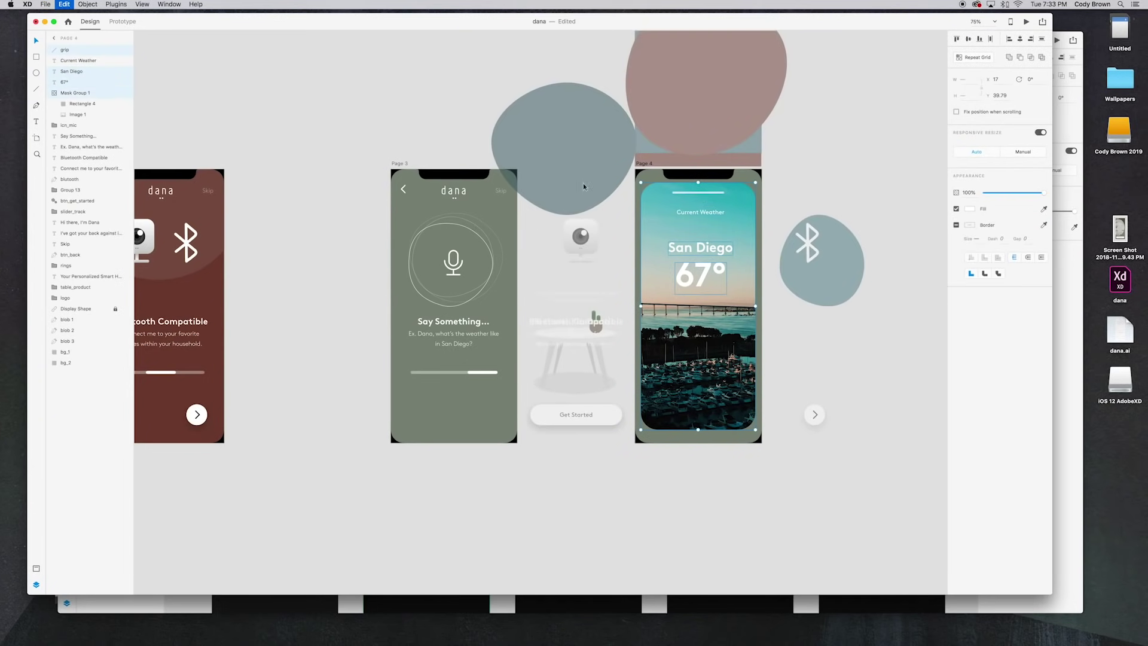
left_click(401, 164)
key("ctrl+v")
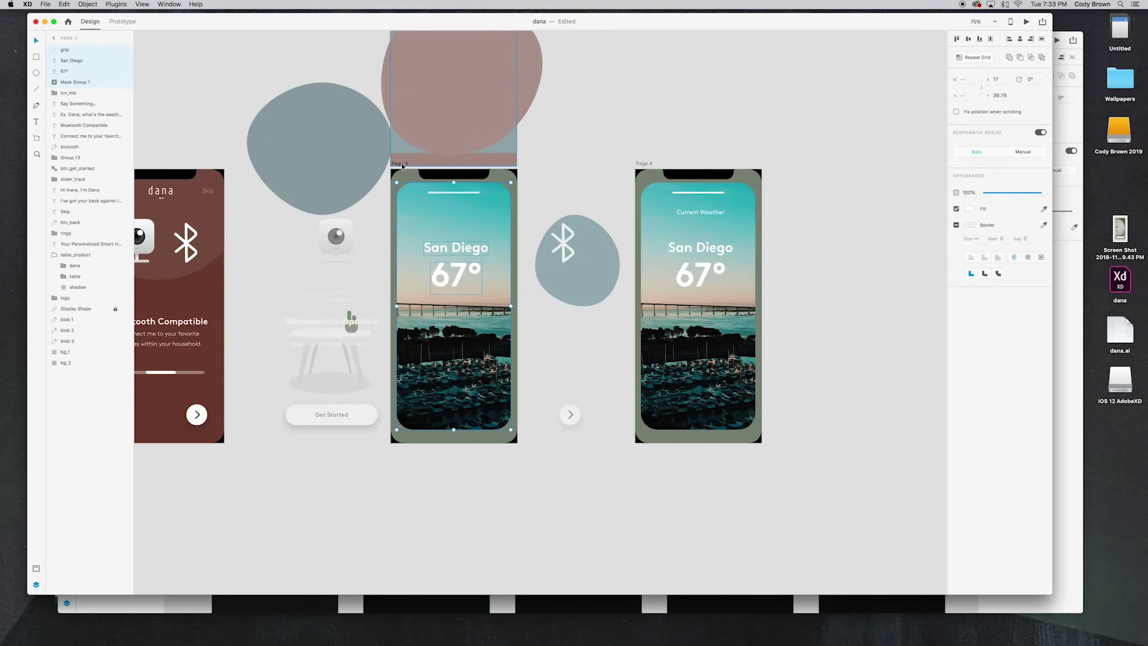
Step: Move the pasted weather elements down until they sit entirely below the Page 3 artboard
scroll(471, 184, "down", 4)
left_click_drag(482, 100, 472, 371)
key("Delete")
scroll(519, 366, "up", 1)
scroll(520, 369, "up", 3)
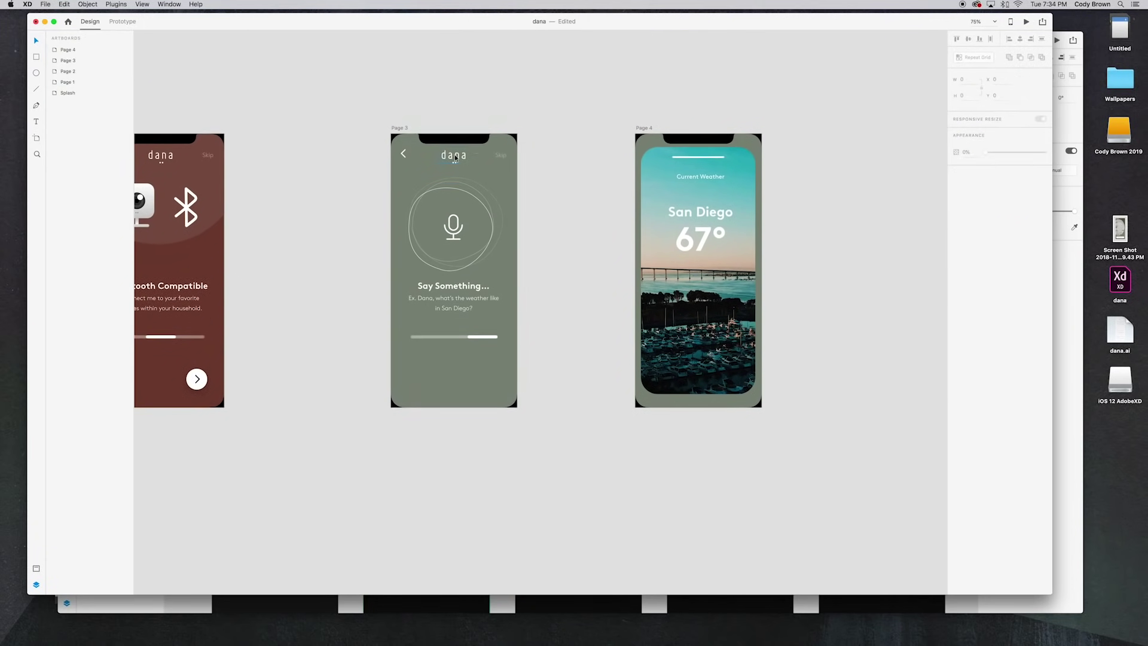
Step: Preview the prototype from Page 3, trigger the voice command to Page 4 and close the preview
left_click(473, 148)
left_click(1027, 23)
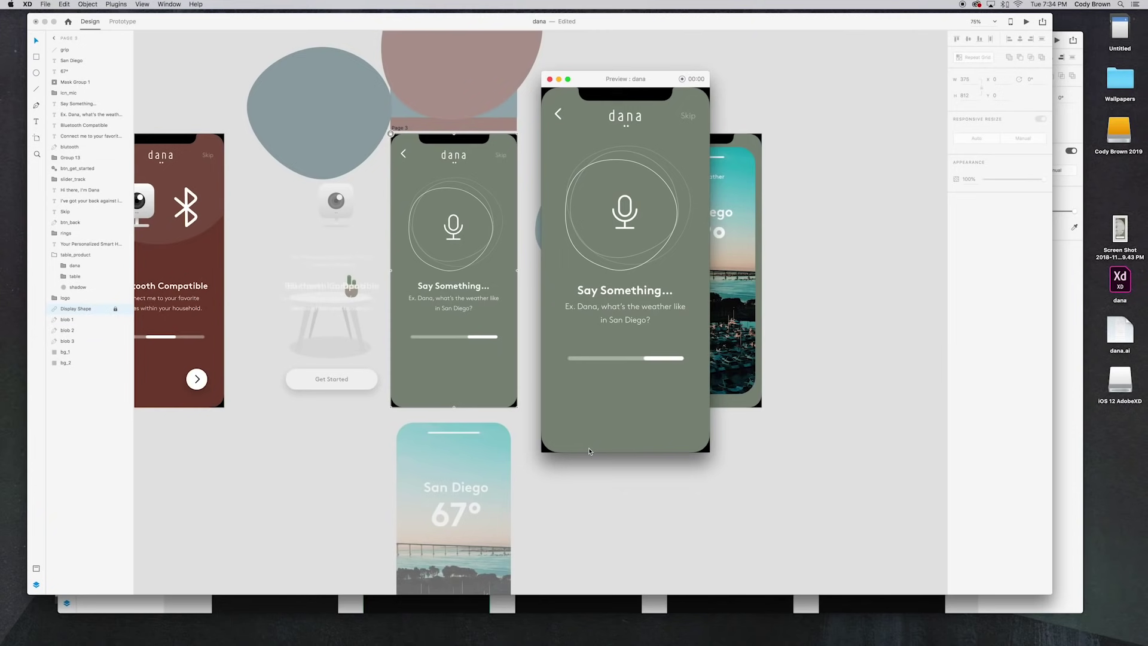
key("space")
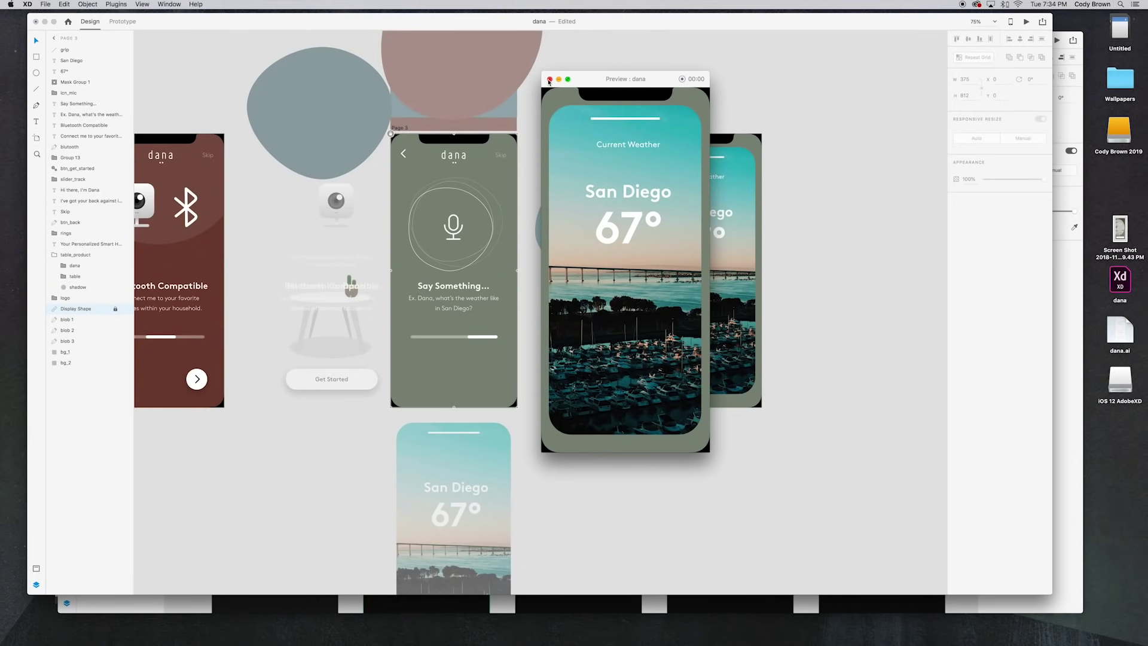
left_click(549, 79)
left_click(634, 87)
left_click_drag(611, 82, 676, 87)
mouse_move(557, 82)
left_mouse_down()
mouse_move(681, 85)
mouse_move(541, 99)
left_mouse_up()
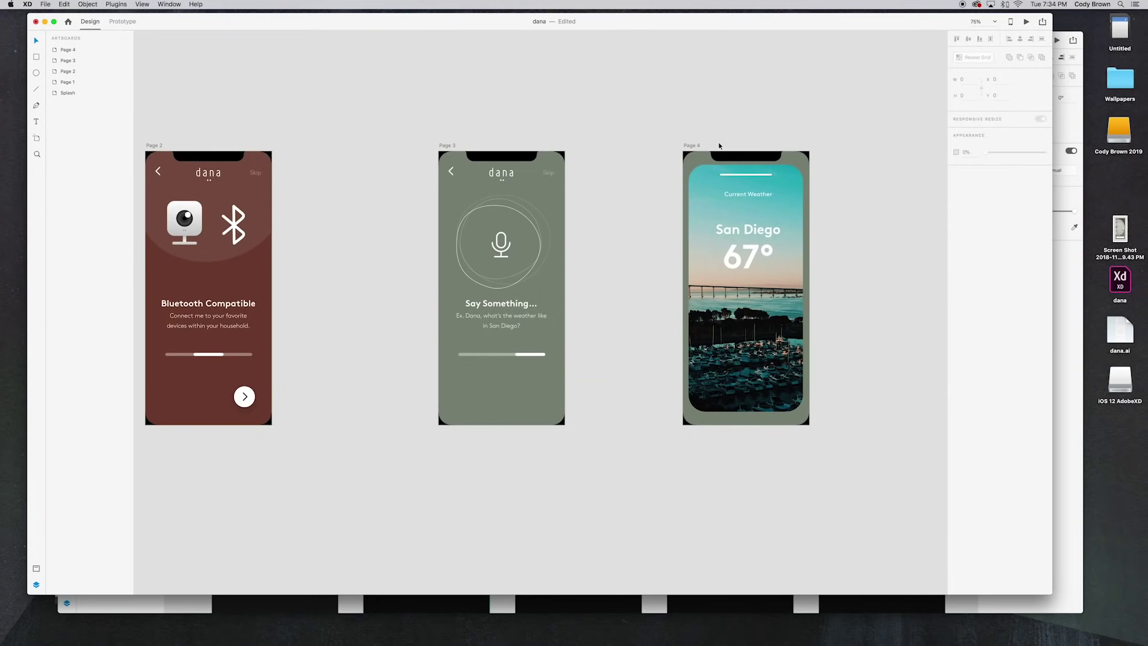
Step: Preview the whole prototype from the Splash screen through Pages 1 to 3 to the weather screen, and close the preview
scroll(720, 146, "left", 15)
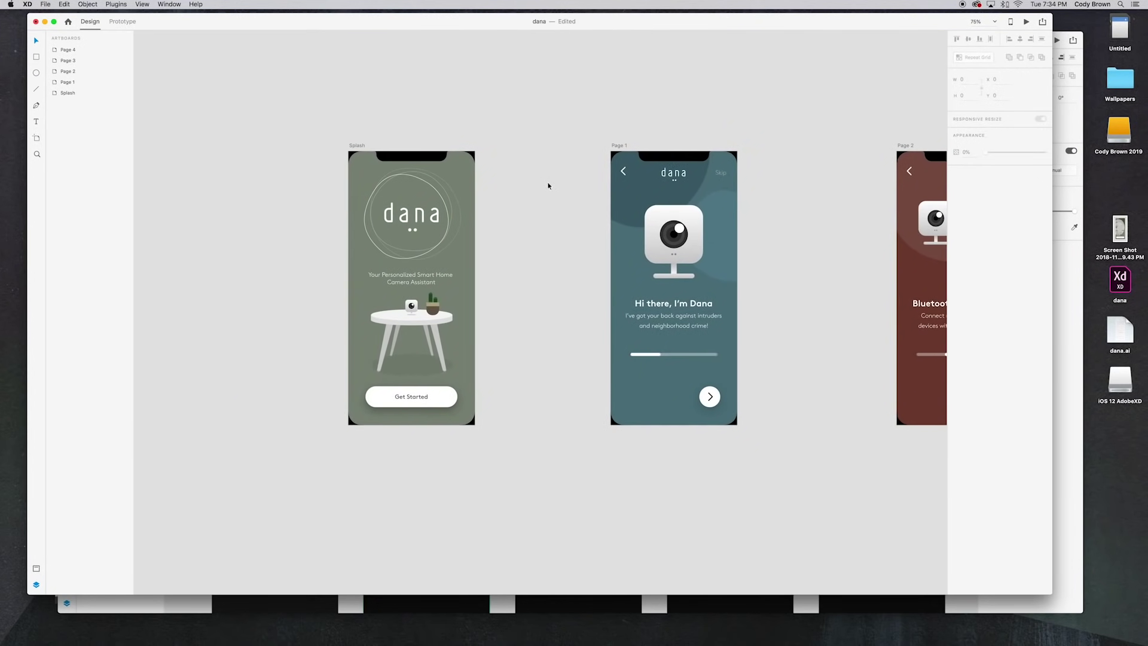
left_click(418, 164)
key("Escape")
left_click(1027, 23)
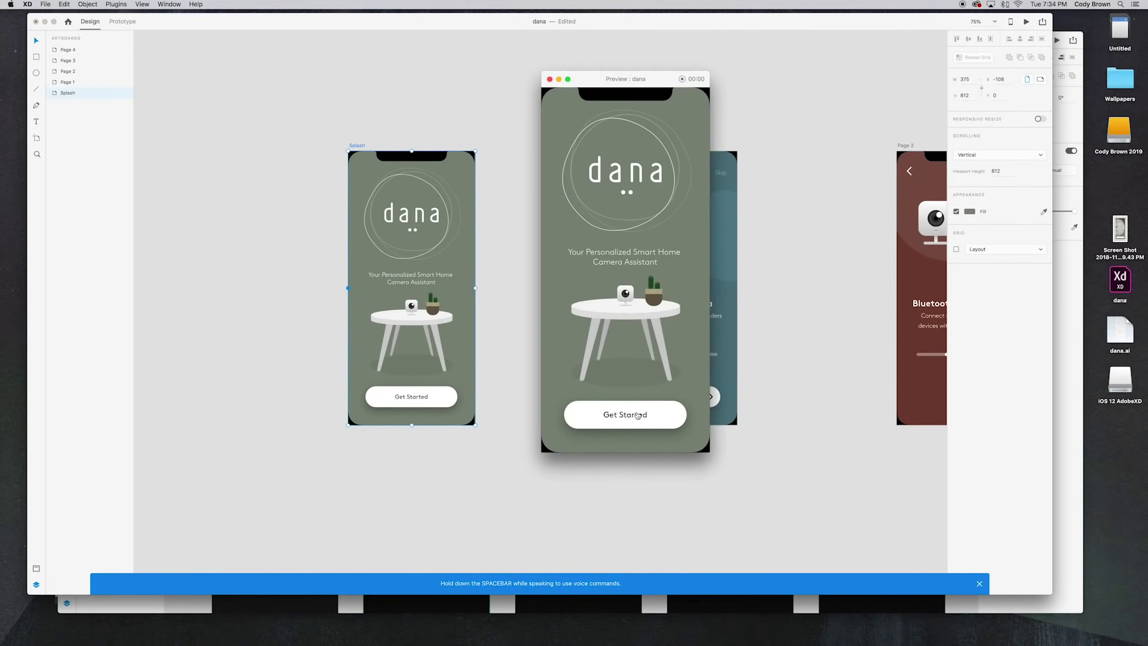
left_click_drag(659, 84, 595, 88)
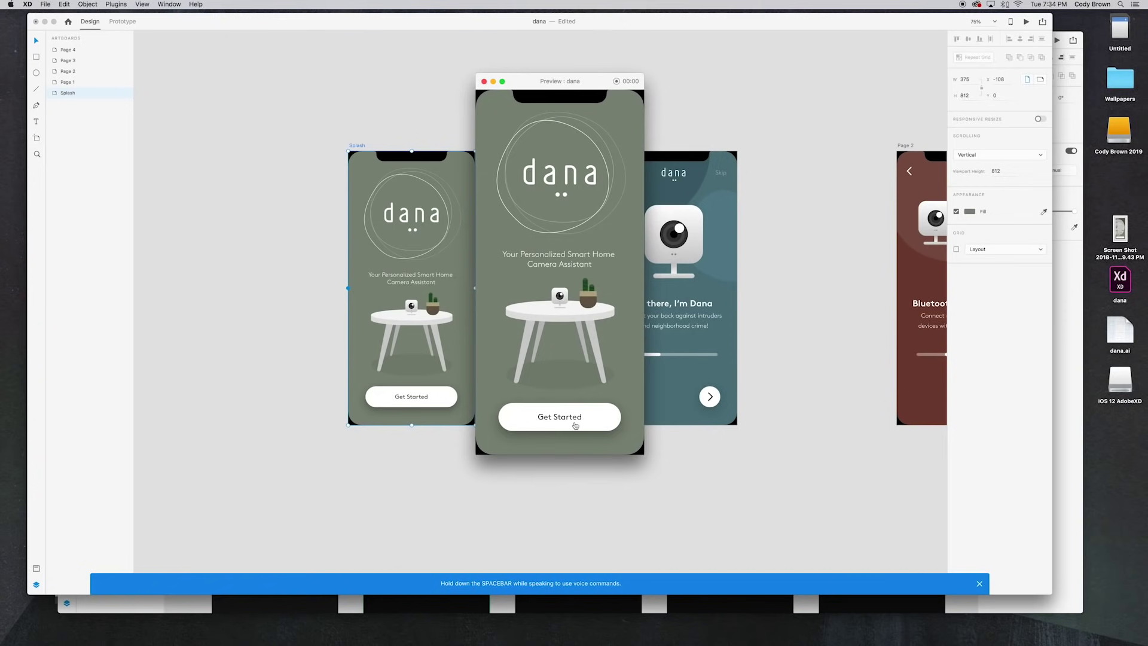
left_click(575, 425)
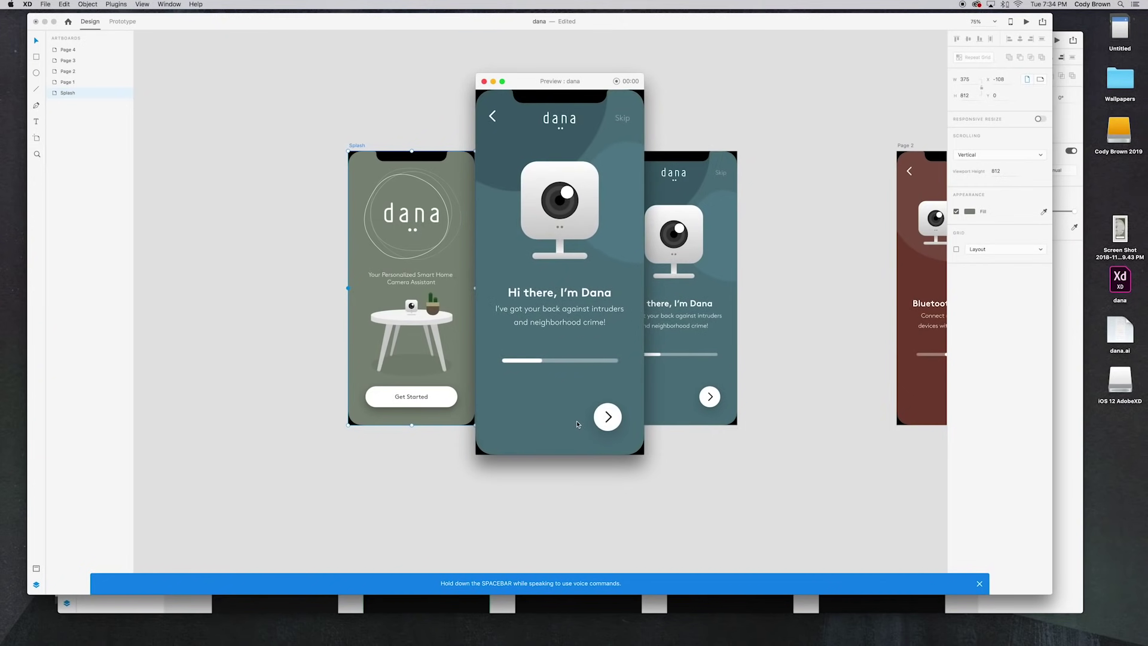
left_click(607, 418)
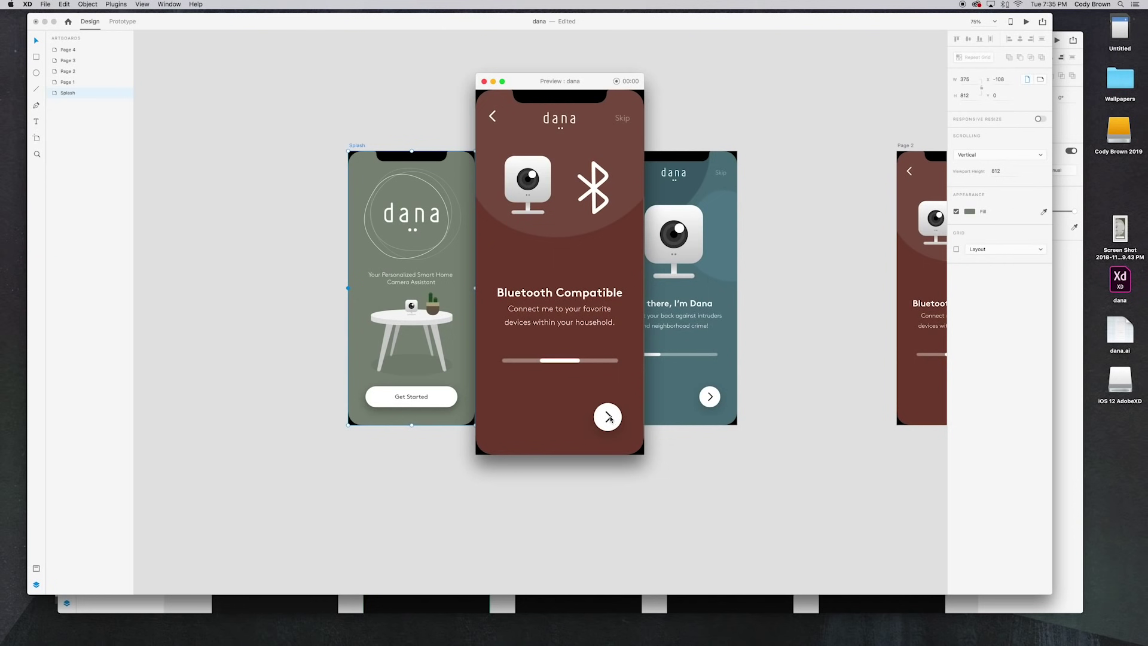
left_click(608, 418)
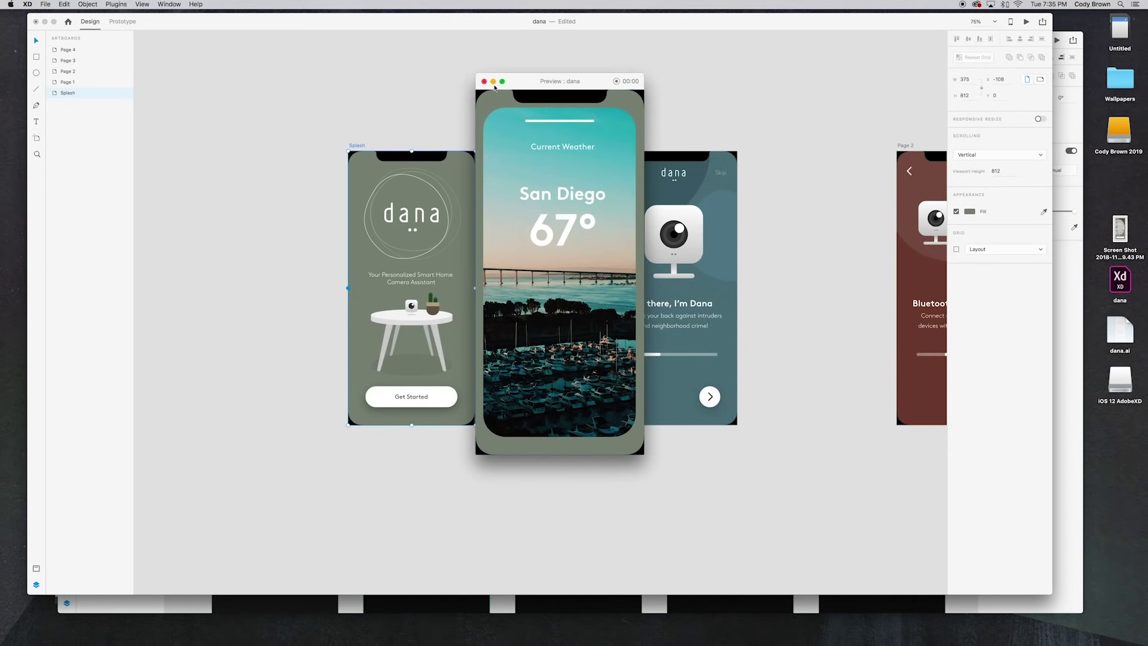
left_click(483, 82)
scroll(679, 125, "right", 10)
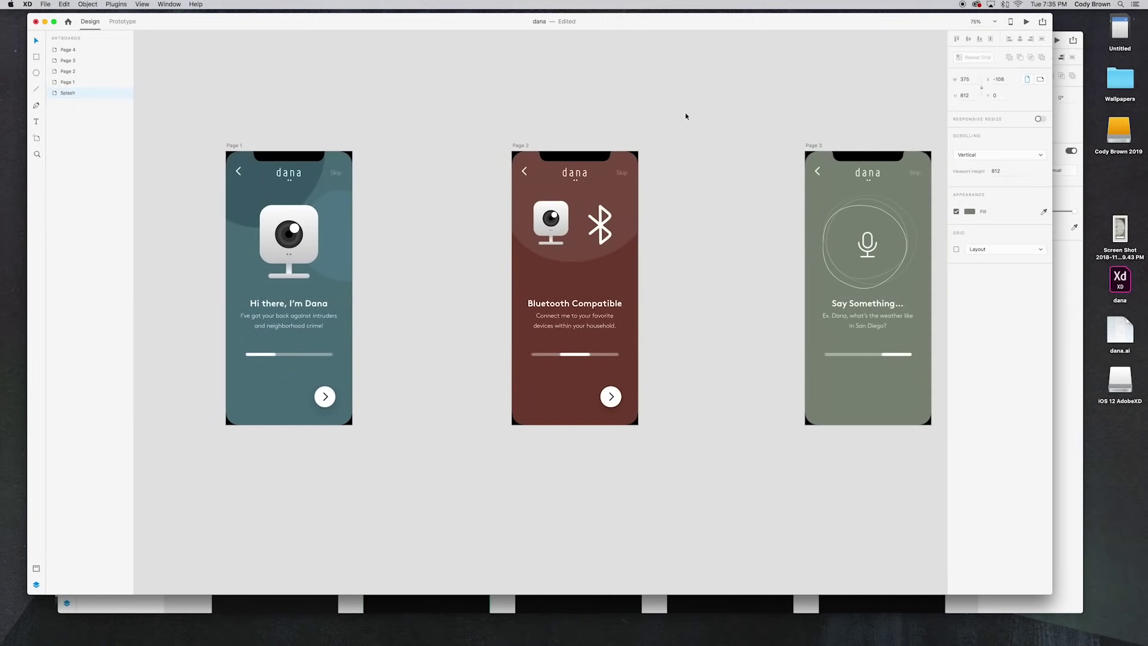